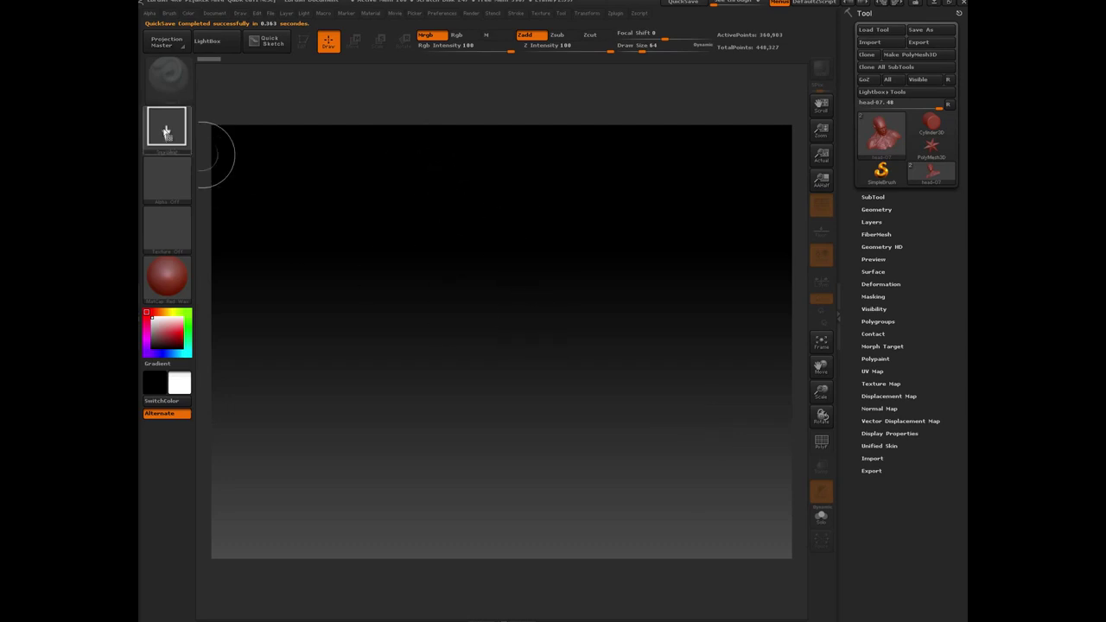
Try placing several copies of the head-07 bust across the canvas, and clear the canvas at the end.
left_click(205, 41)
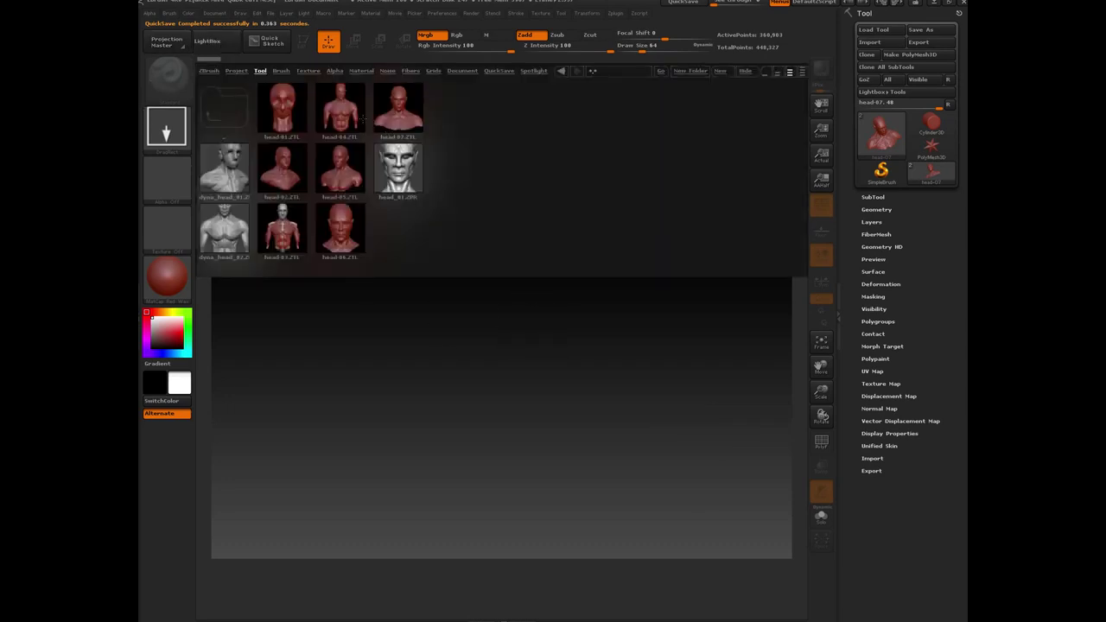
left_click(221, 47)
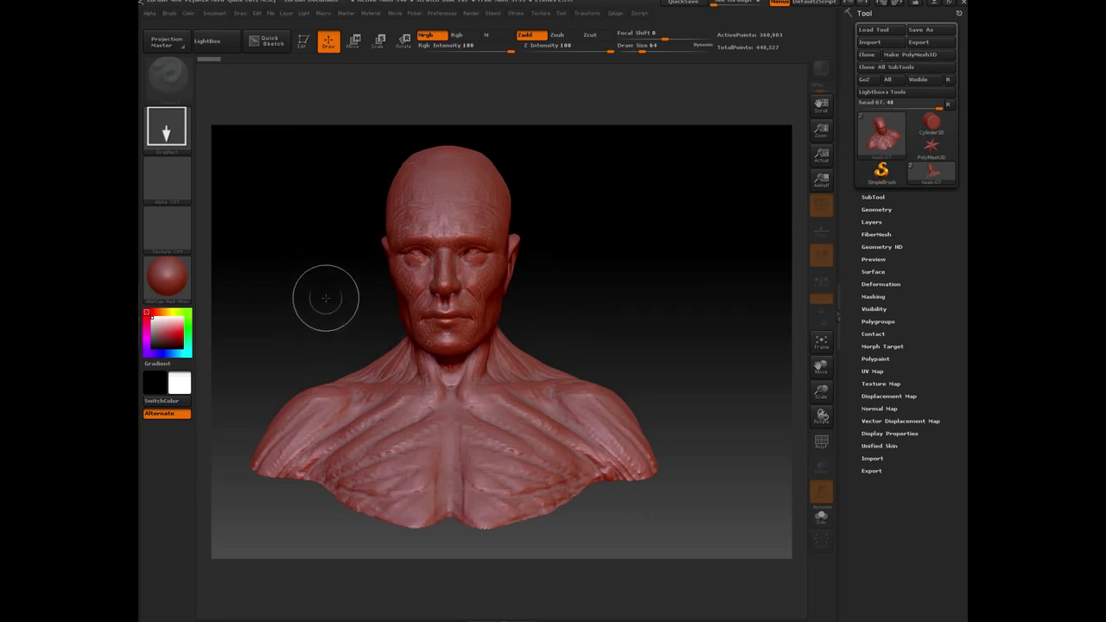
left_click_drag(308, 259, 345, 350)
left_click_drag(562, 259, 604, 354)
left_click_drag(656, 293, 704, 380)
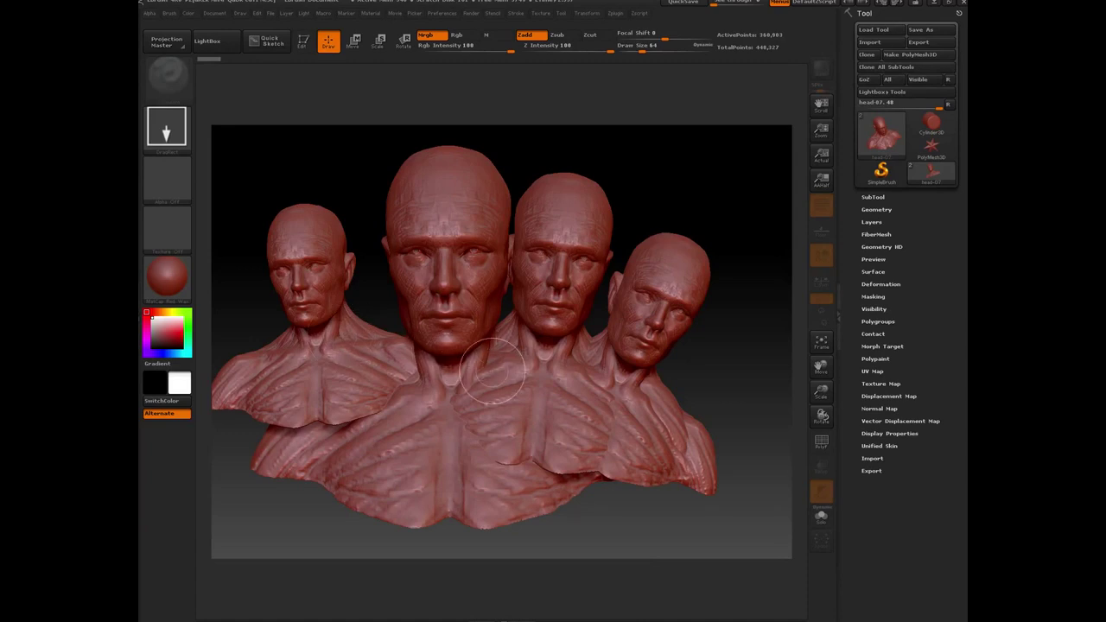
key("ctrl+n")
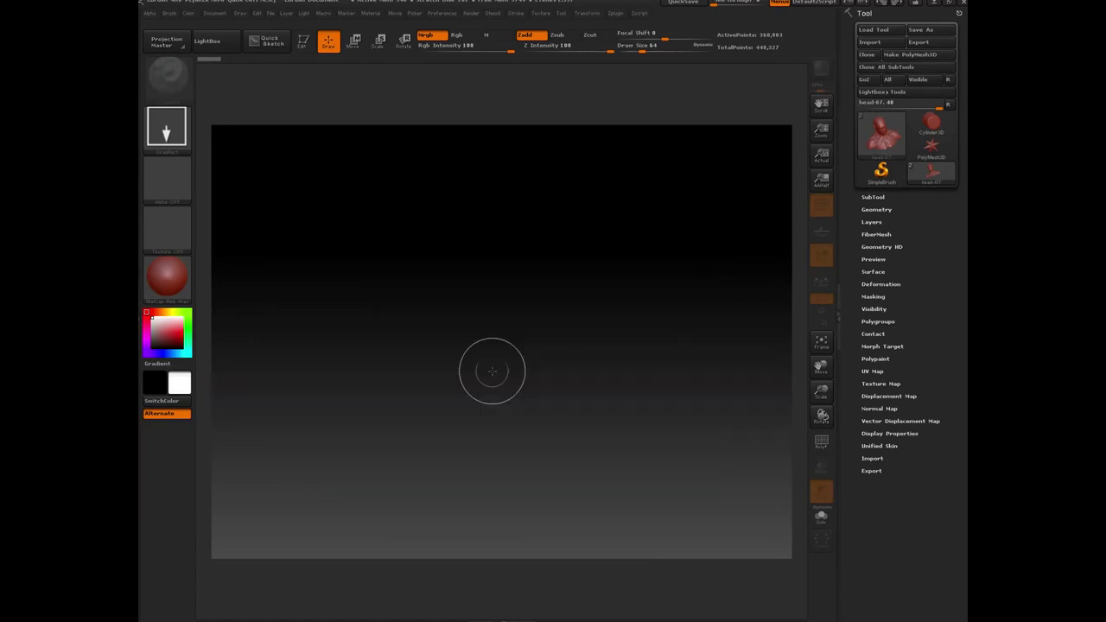
Place a single upright head-07 bust in the middle of the cleared canvas and enter Edit mode.
left_click_drag(492, 315, 372, 315)
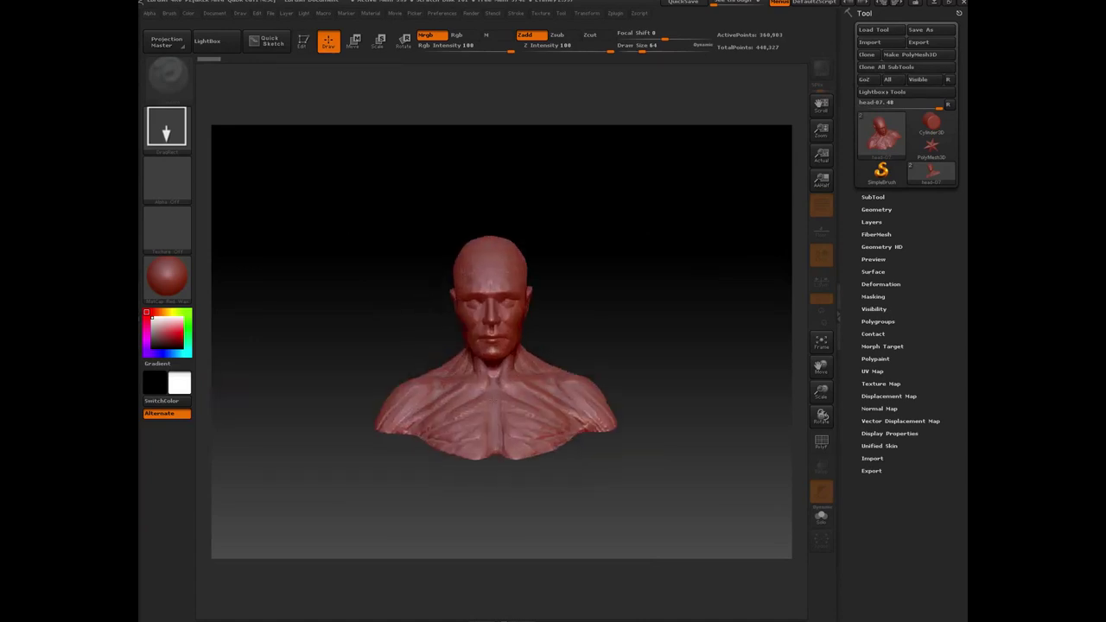
key("t")
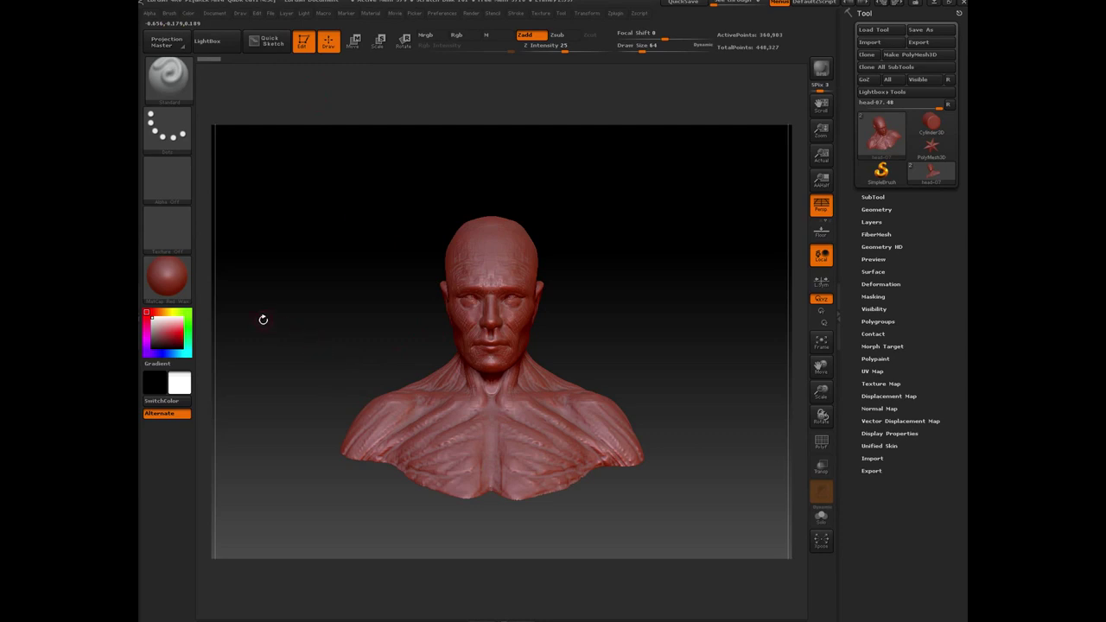
Flatten the document's background gradient by setting its range to 0, and apply the MatCap Gray material to the bust.
left_click(217, 14)
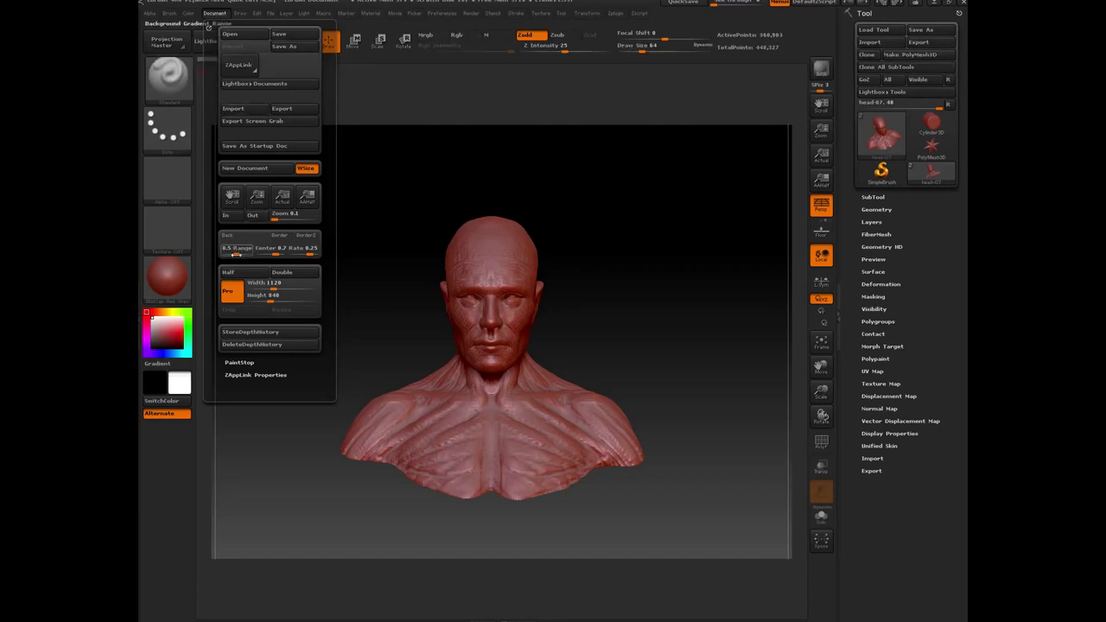
left_click_drag(235, 251, 175, 228)
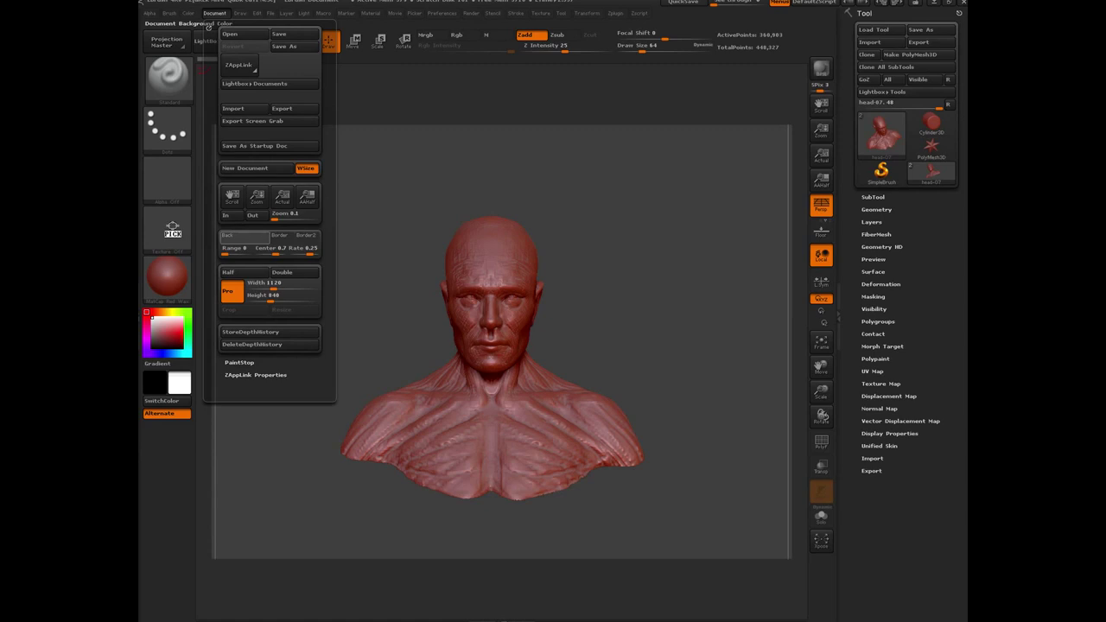
left_click(169, 276)
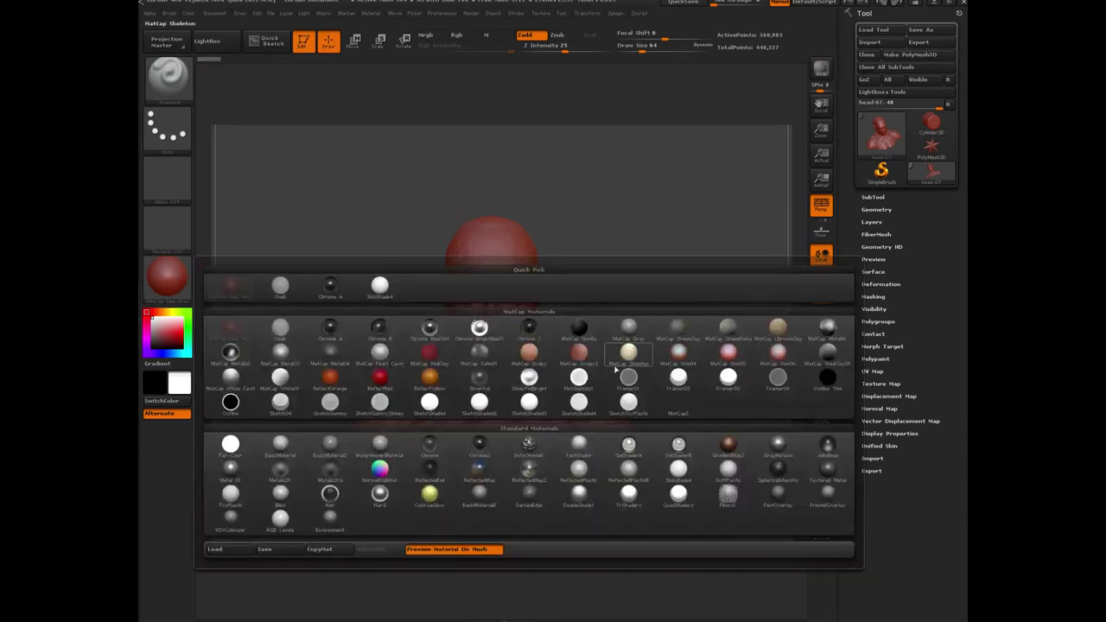
left_click(628, 328)
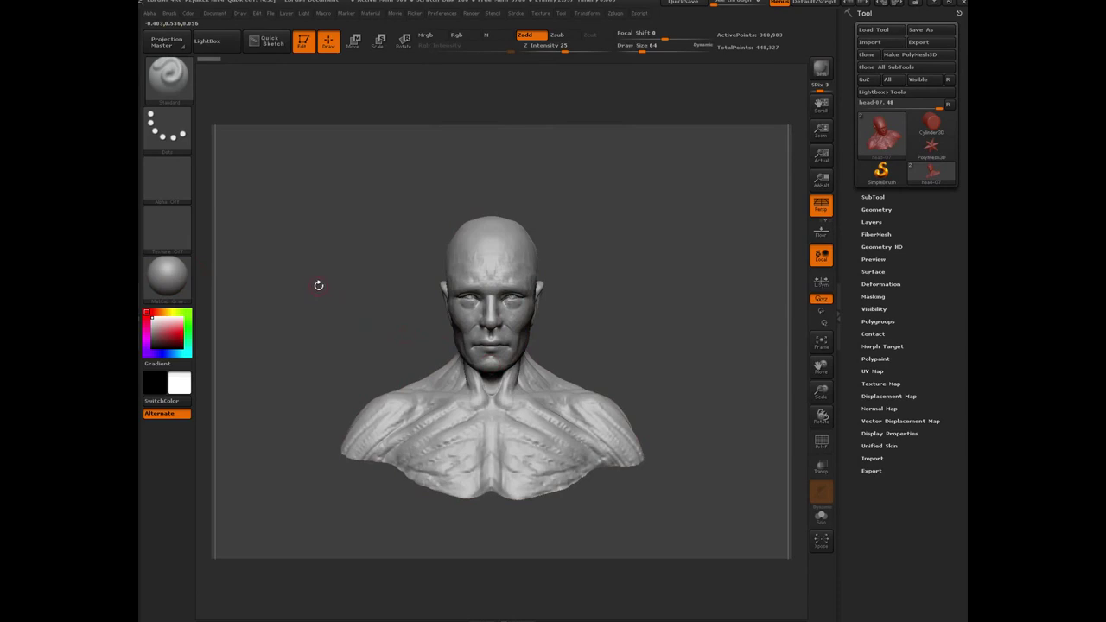
left_click_drag(319, 285, 423, 145)
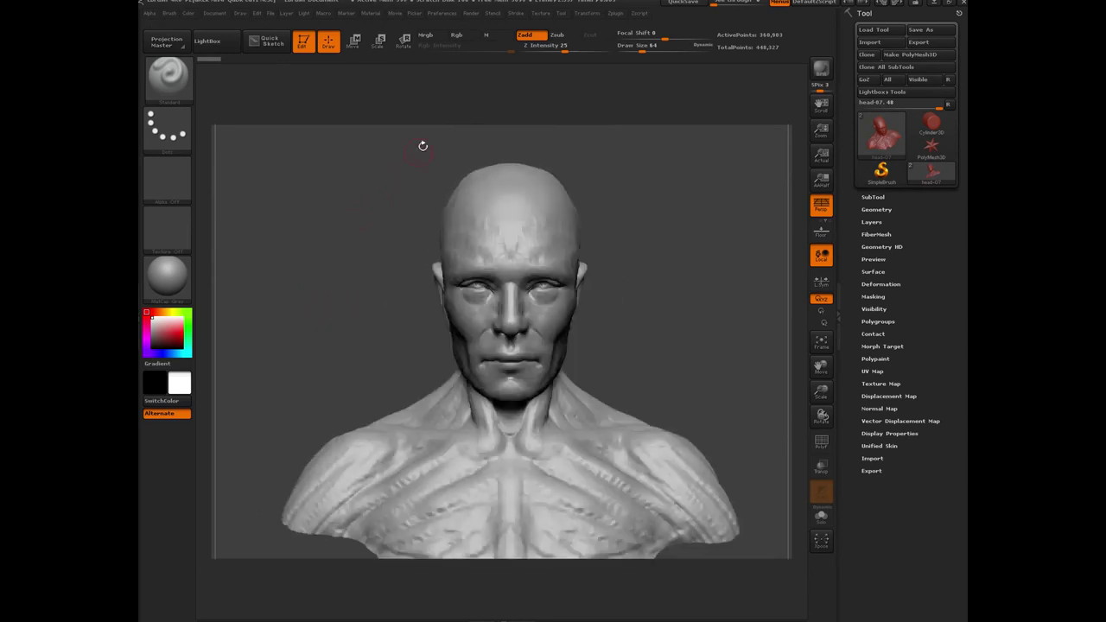
Look through the render settings down to Preview Shadows.
left_click(471, 14)
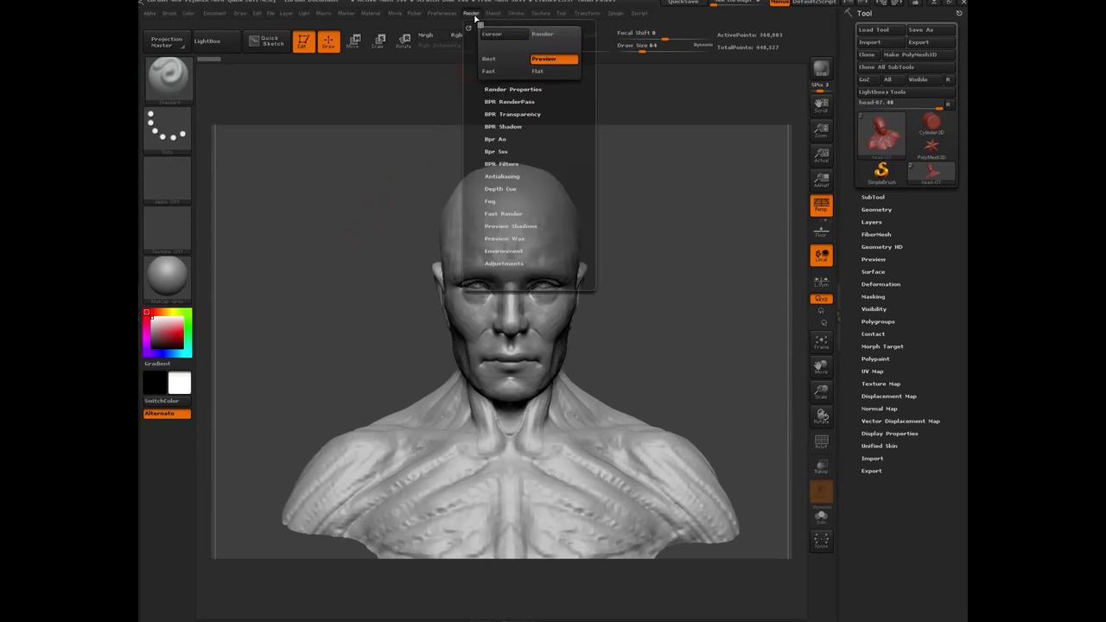
left_click(493, 225)
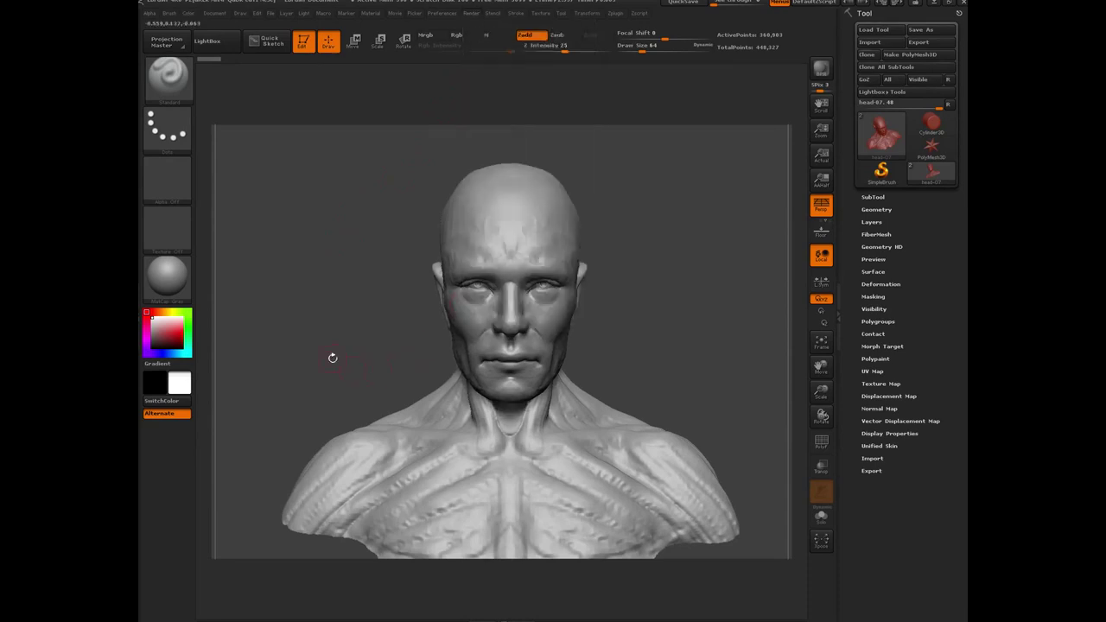
left_click_drag(336, 338, 368, 362)
mouse_move(335, 309)
left_mouse_down()
mouse_move(380, 312)
mouse_move(393, 294)
mouse_move(354, 309)
left_mouse_up()
Open the bust's DynaMesh settings within its geometry options.
left_click(874, 209)
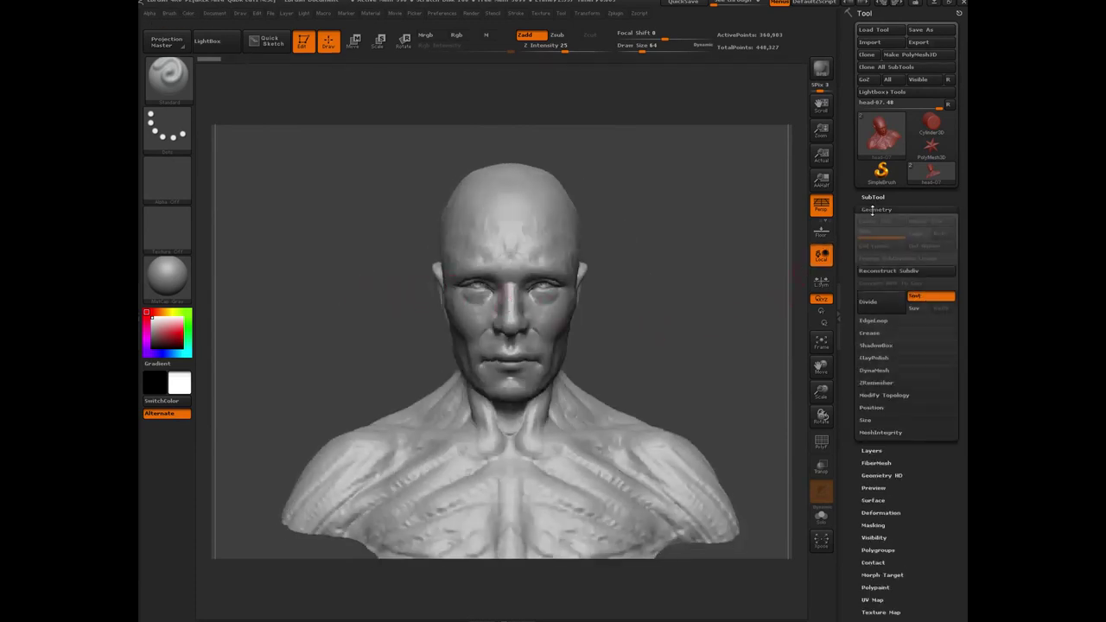
left_click(873, 369)
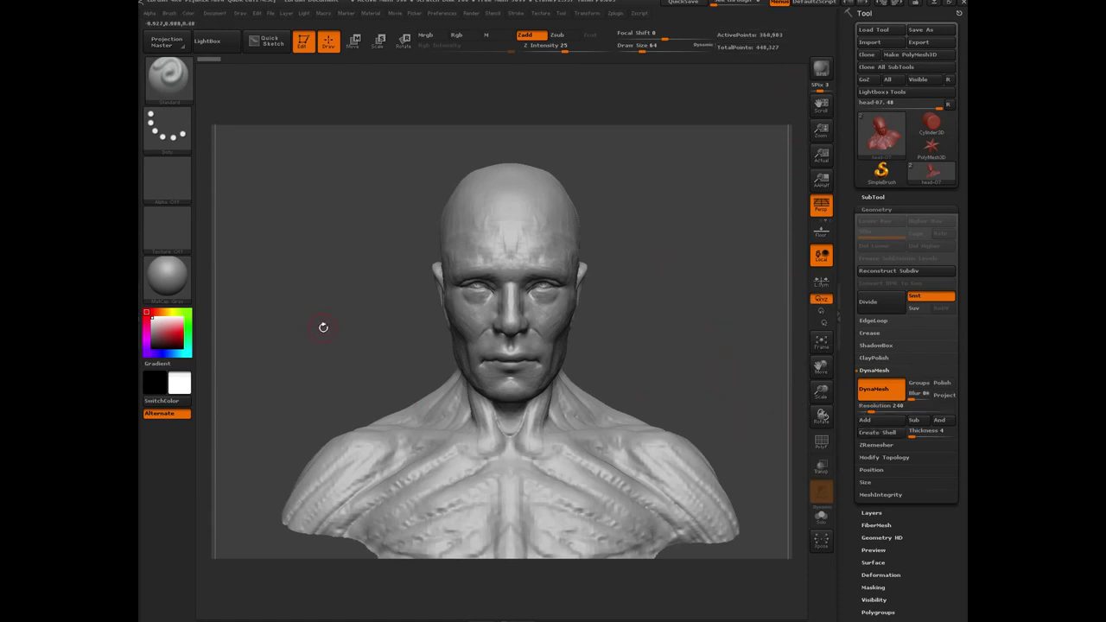
Display the floor grid beneath the bust and return the model to a straight front view.
left_click_drag(340, 362, 339, 330, "alt")
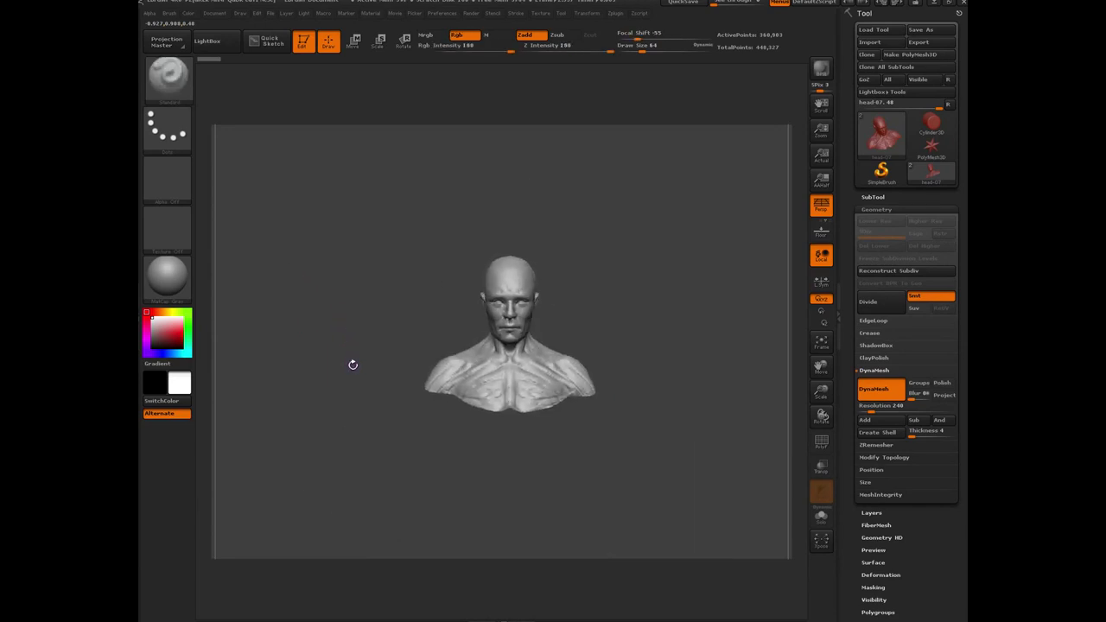
key("shift+p")
left_click_drag(341, 328, 446, 411)
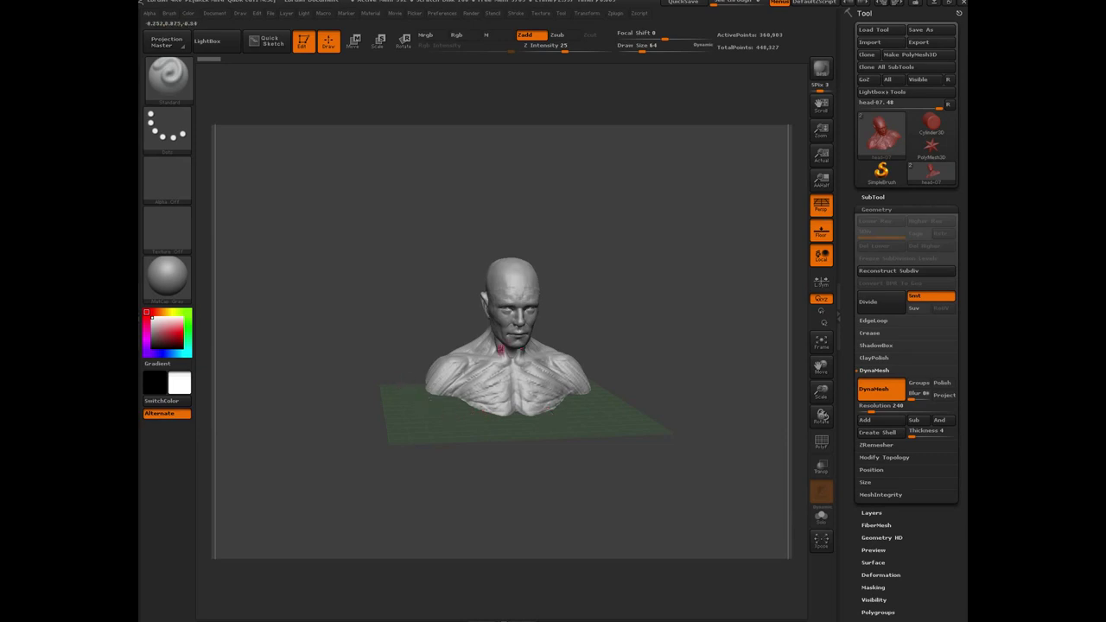
mouse_move(345, 299)
left_mouse_down("shift")
mouse_move(336, 296)
mouse_move(355, 286)
left_mouse_up("shift")
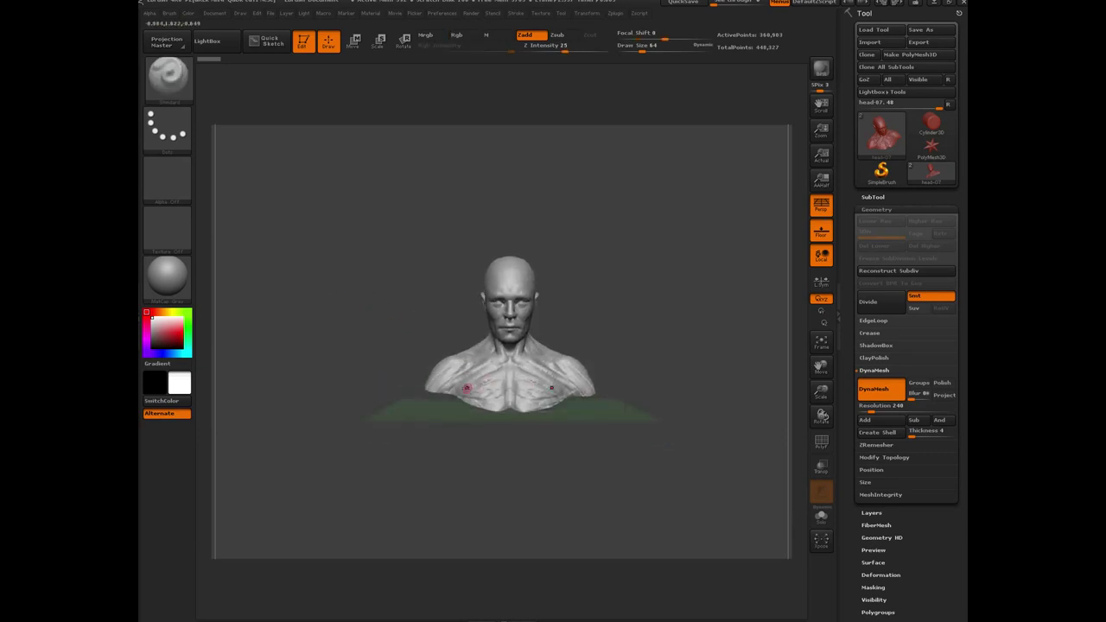
Try enlarging the bust with the Size deformation at 100 and compare its scale with the floor grid.
left_click(874, 576)
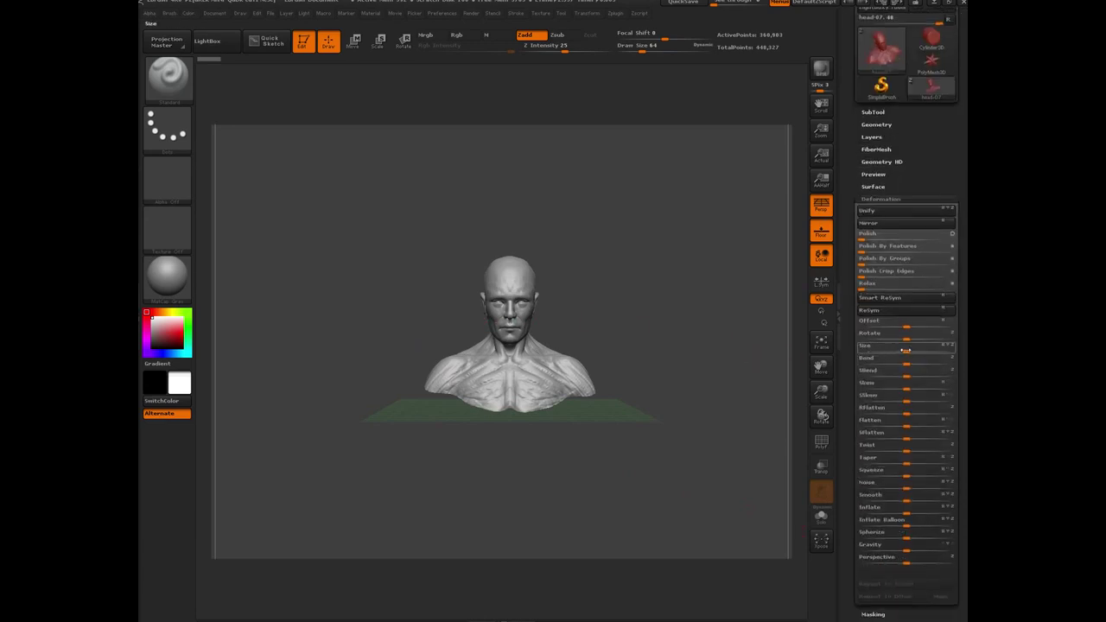
left_click_drag(912, 352, 940, 353)
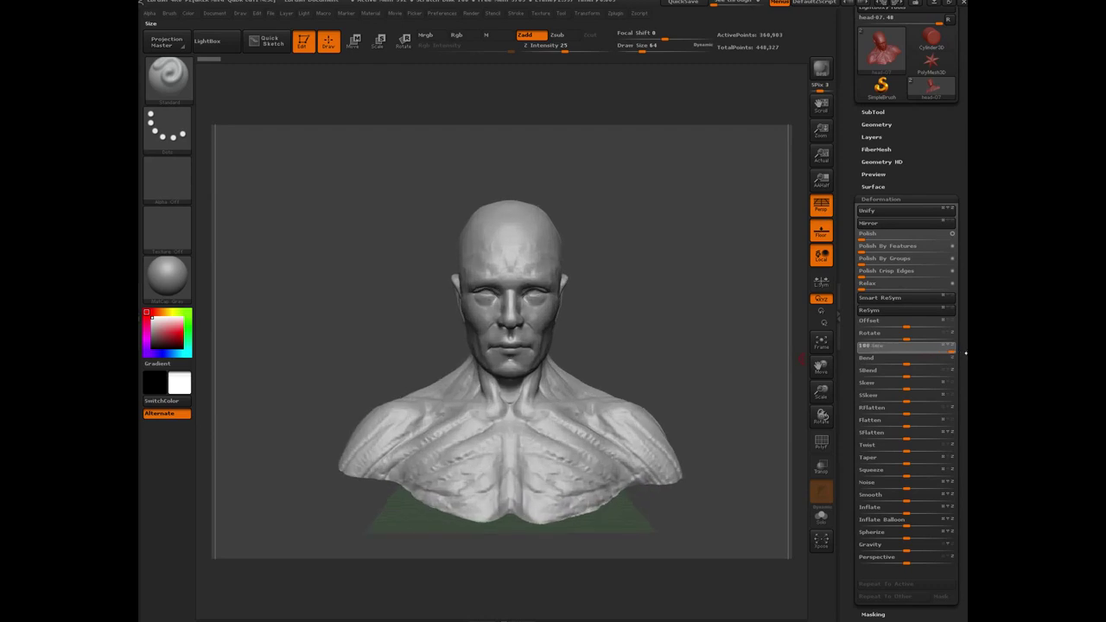
key("ctrl+z")
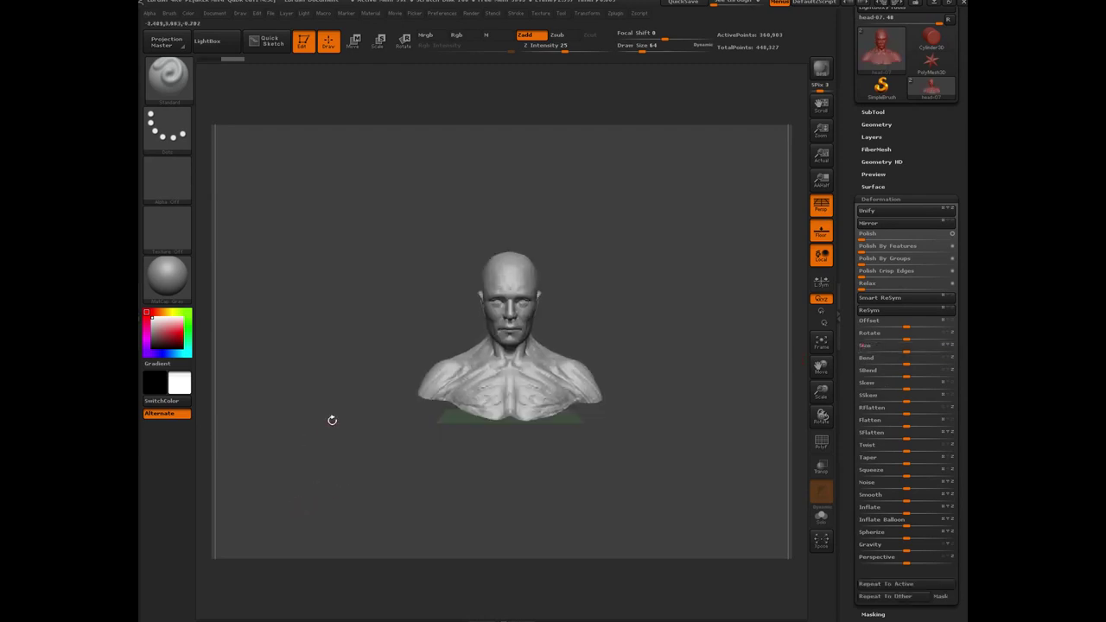
left_click_drag(344, 426, 434, 422)
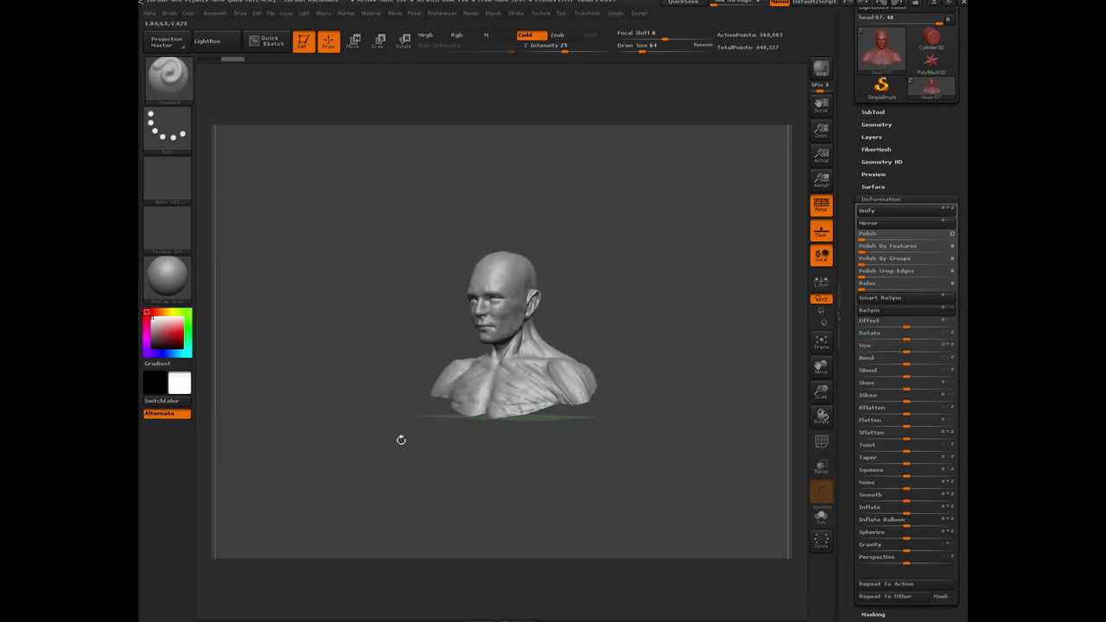
left_click_drag(346, 451, 402, 398)
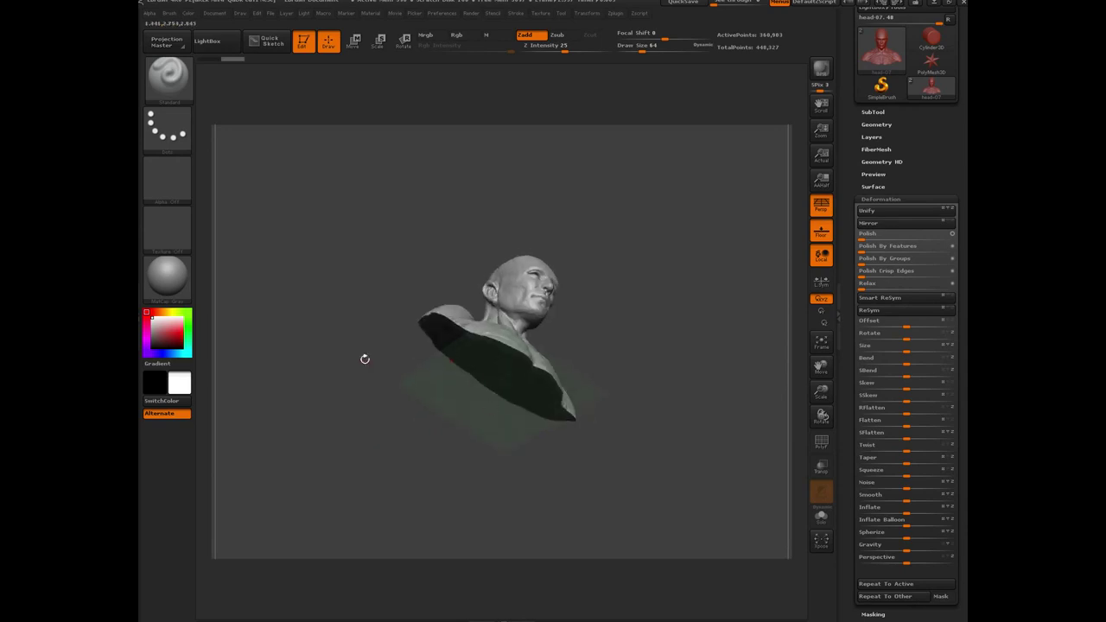
left_click_drag(365, 360, 360, 392, "shift")
left_click_drag(331, 421, 370, 382)
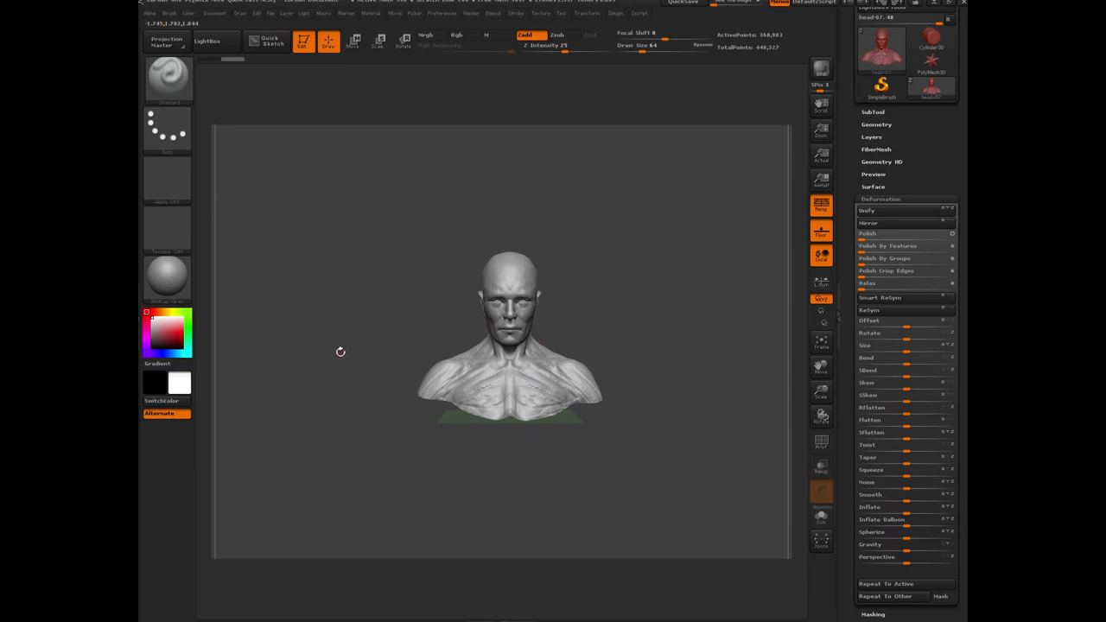
key("f")
left_click_drag(332, 351, 384, 308)
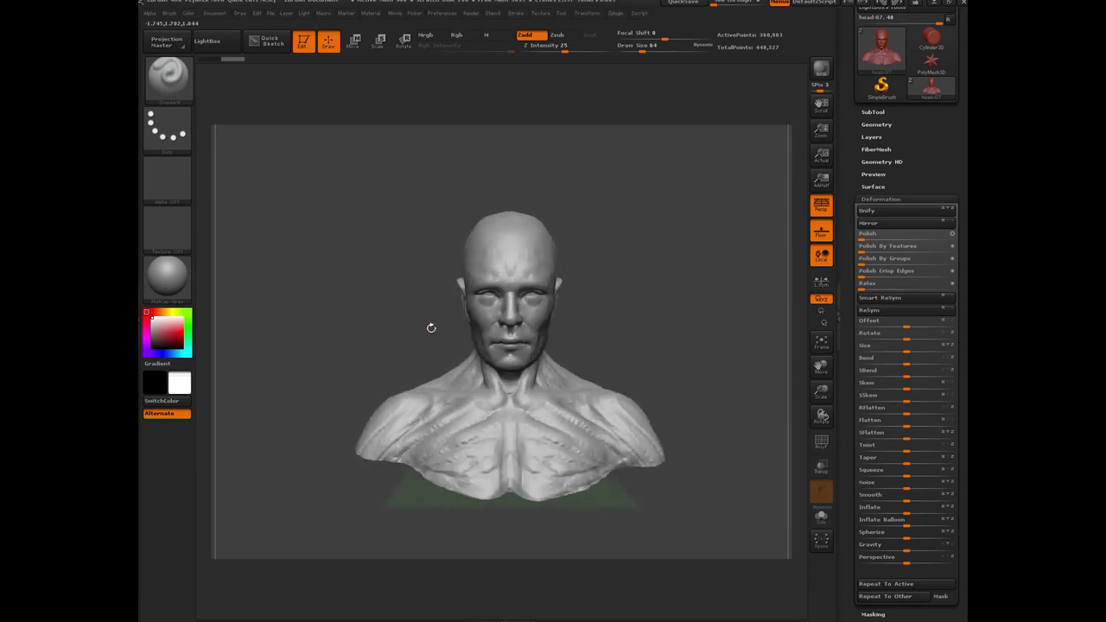
Try the Unify deformation on the bust, and undo both the Unify and the Size deformations.
left_click(877, 213)
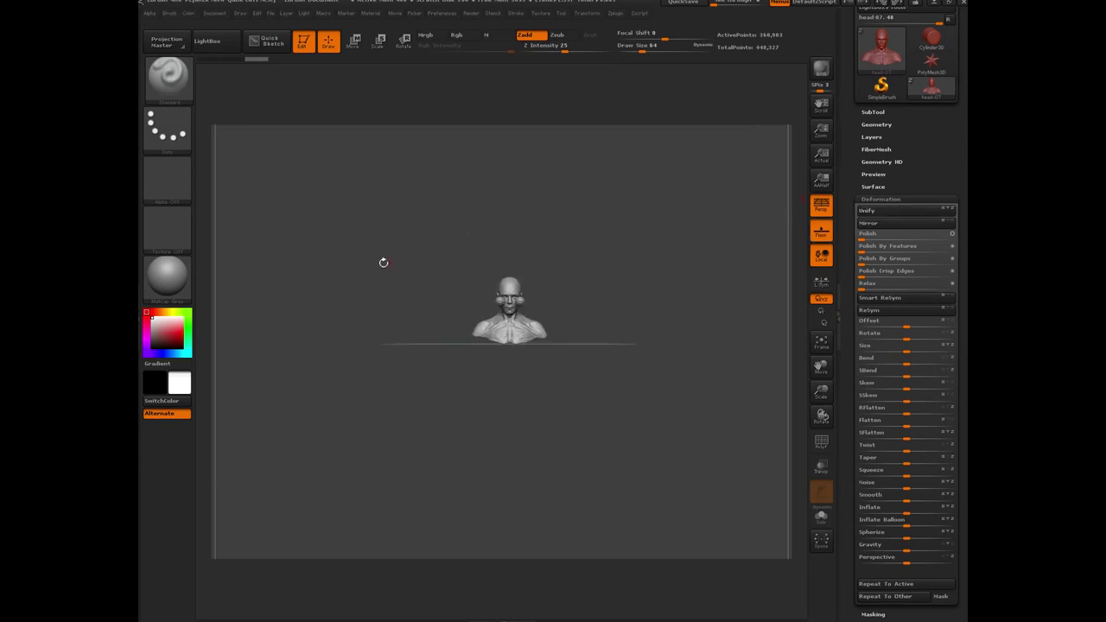
left_click_drag(369, 262, 501, 375)
left_click(866, 596)
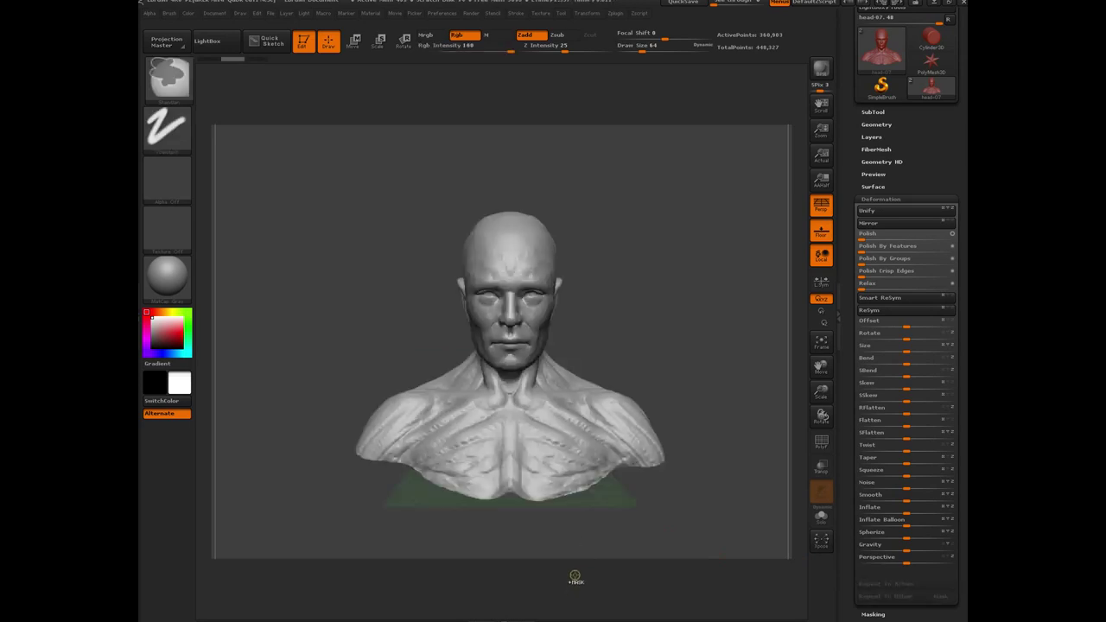
key("ctrl+z")
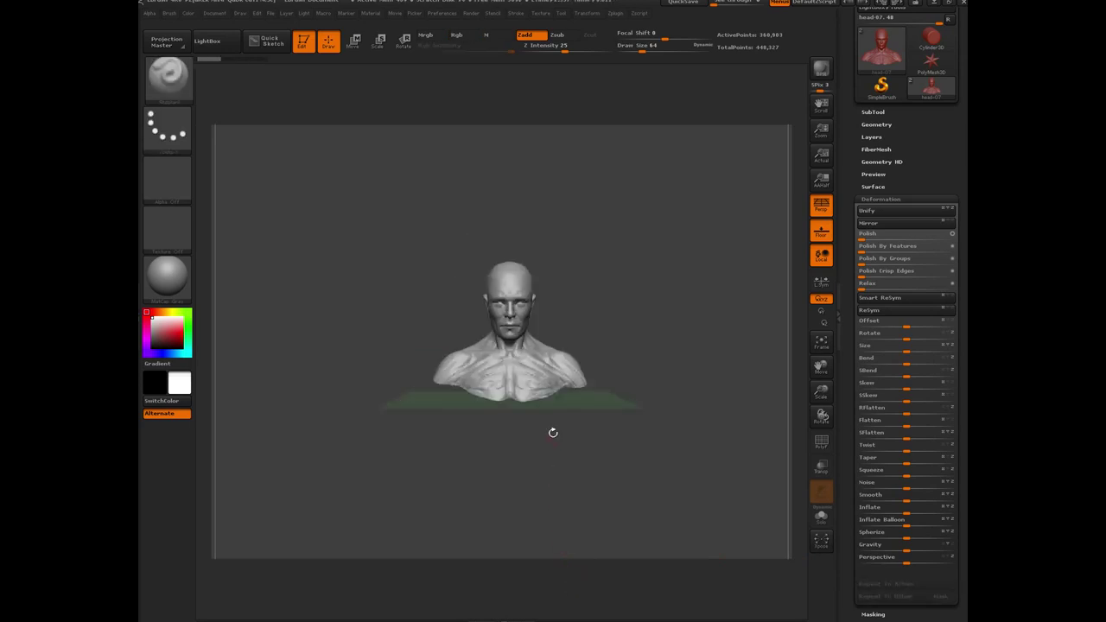
Hide the floor grid beneath the bust.
left_click_drag(349, 260, 464, 499)
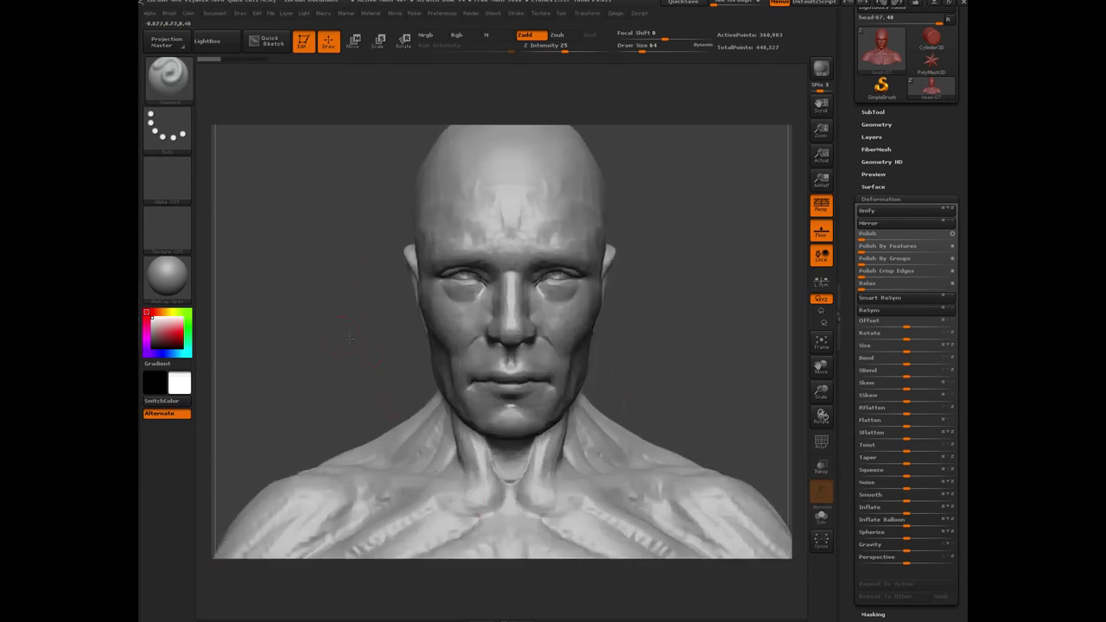
left_click_drag(378, 370, 329, 267)
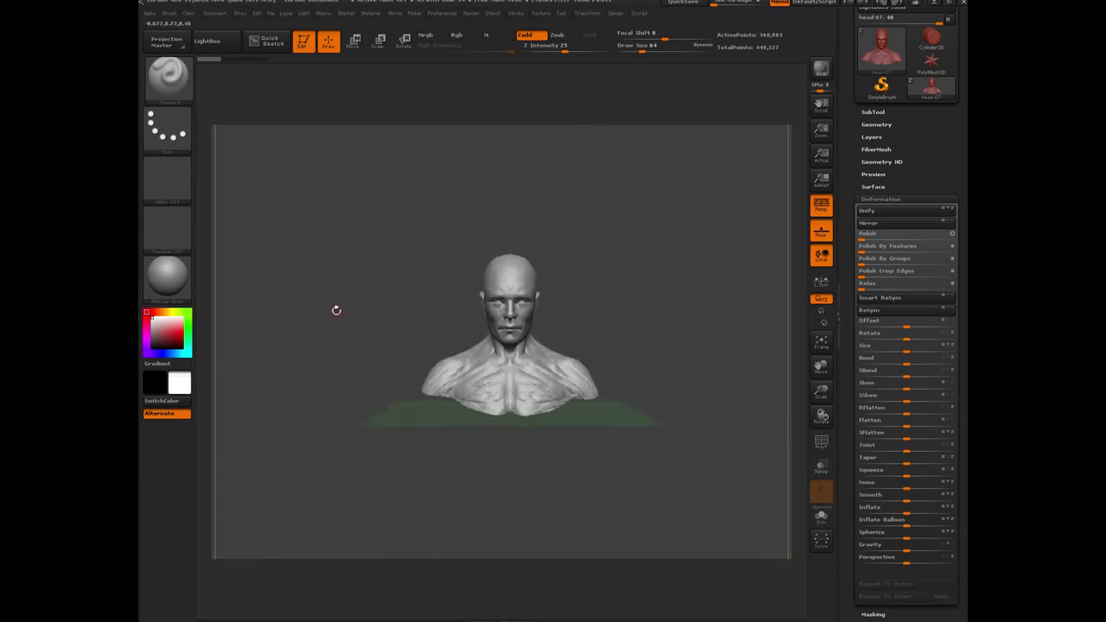
key("shift+p")
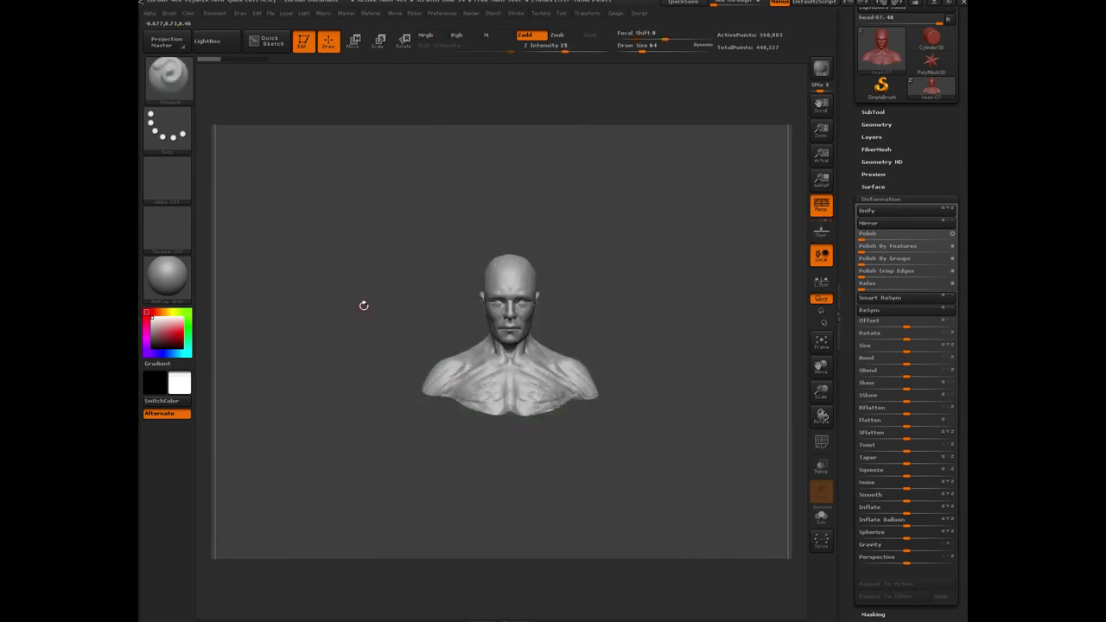
left_click_drag(364, 305, 426, 331)
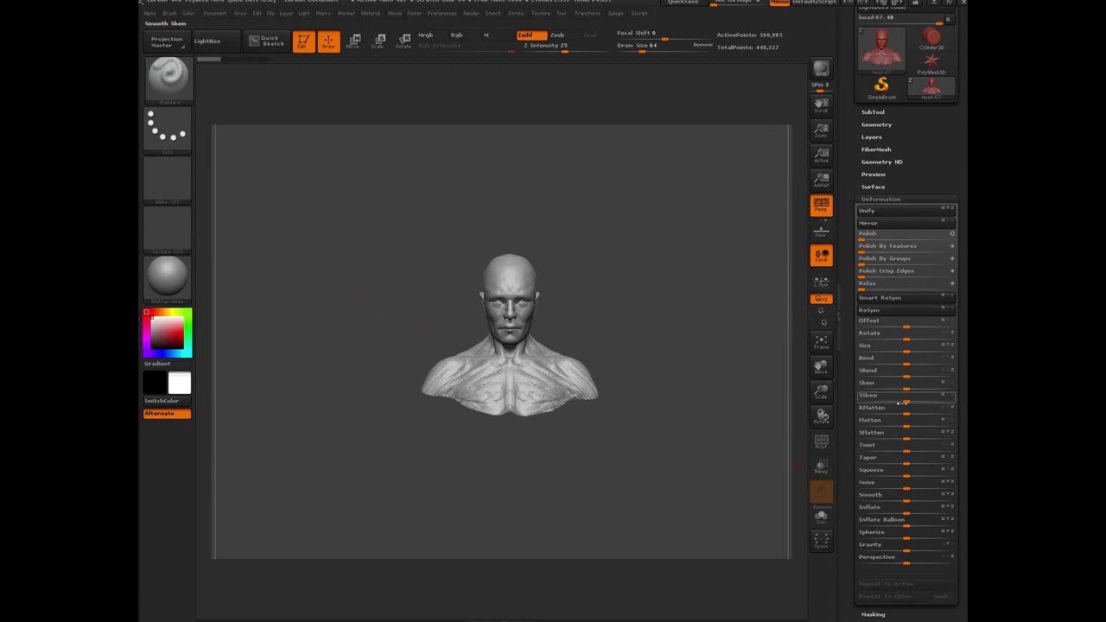
Reopen the bust's geometry options with the DynaMesh settings and display the floor grid again.
left_click(874, 124)
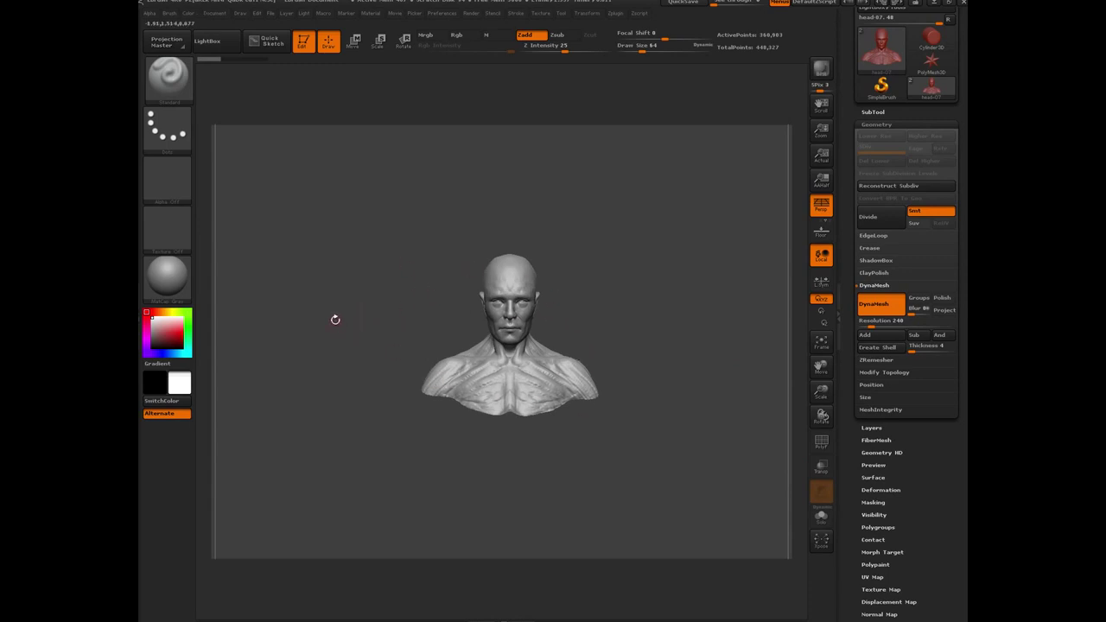
left_click_drag(335, 319, 367, 242, "alt")
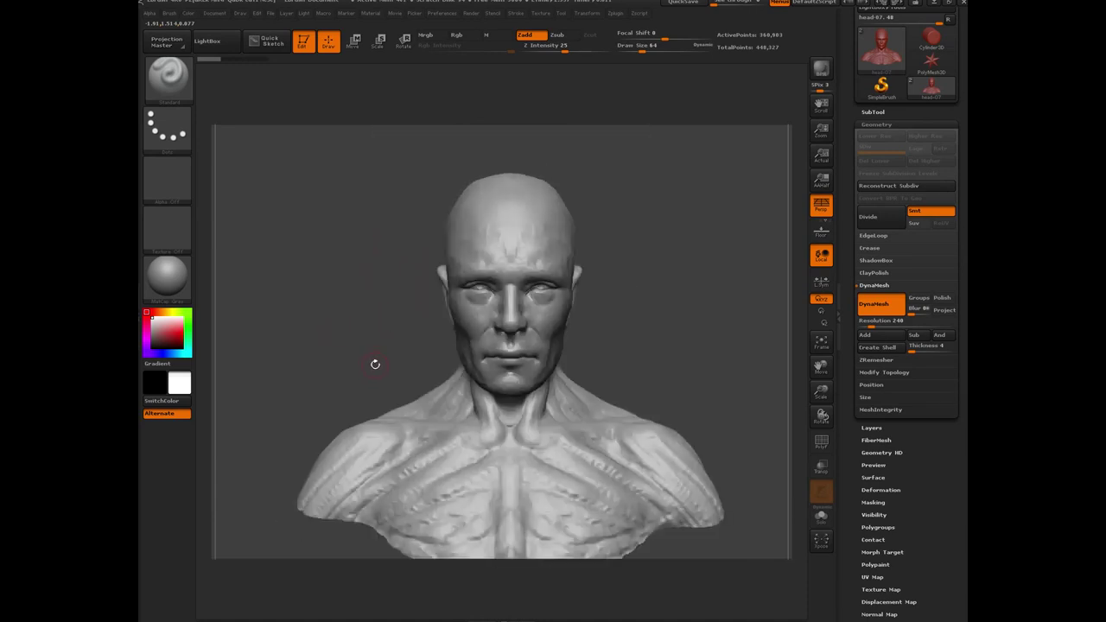
left_click_drag(360, 356, 395, 316, "alt")
key("shift+p")
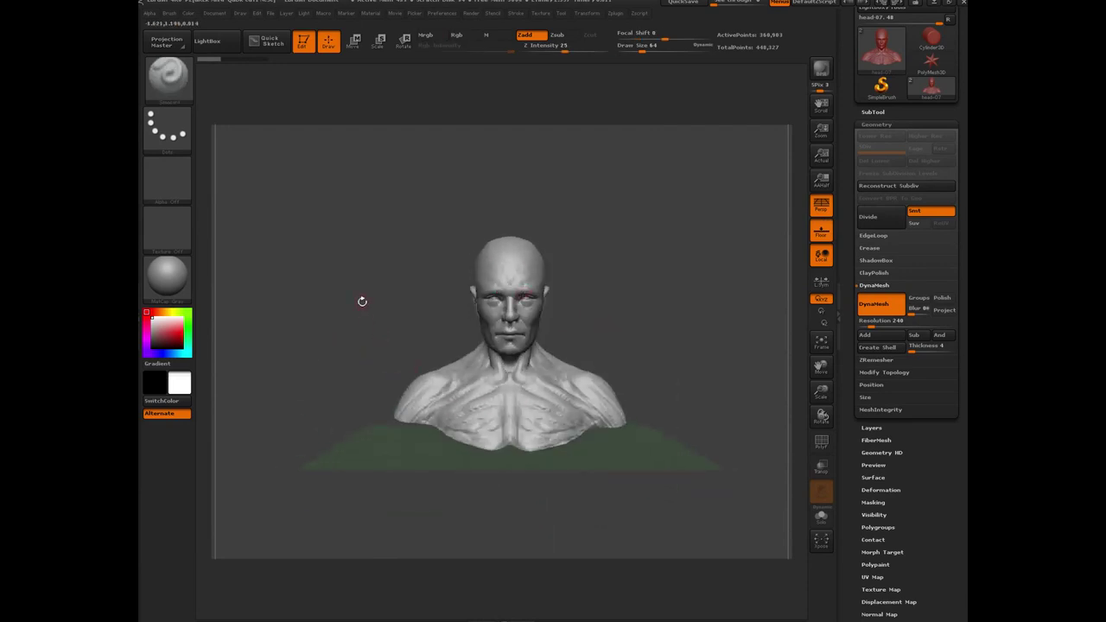
Examine the bust's scale against the floor grid and the DynaMesh resolution setting.
left_click_drag(337, 296, 369, 281)
left_click_drag(338, 299, 340, 346, "alt")
left_click_drag(259, 294, 322, 315)
key("f")
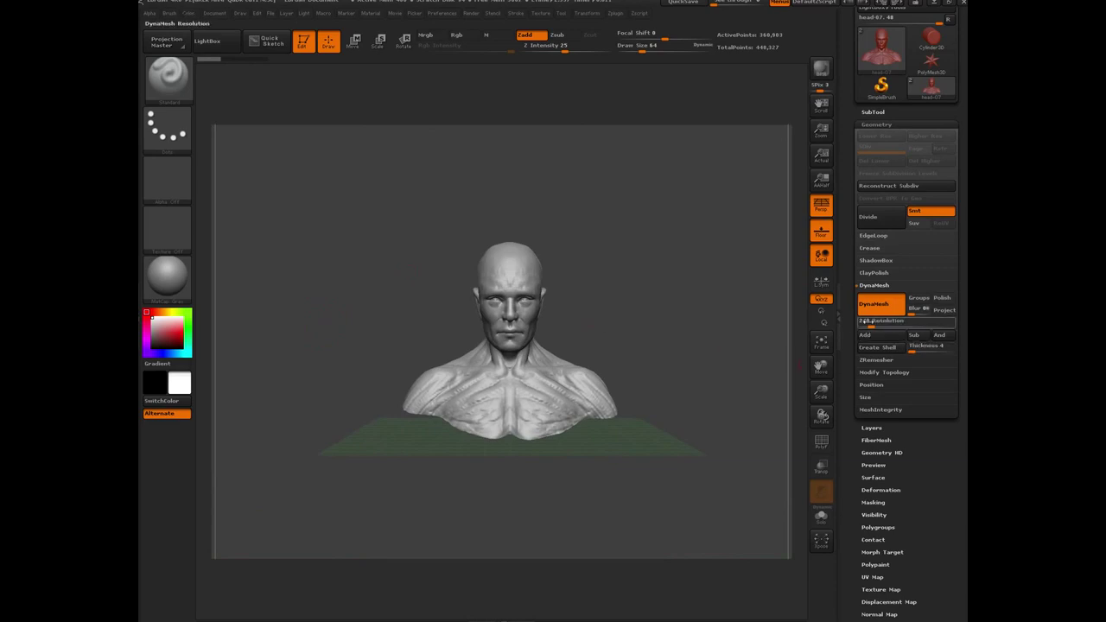
left_click_drag(331, 310, 461, 311)
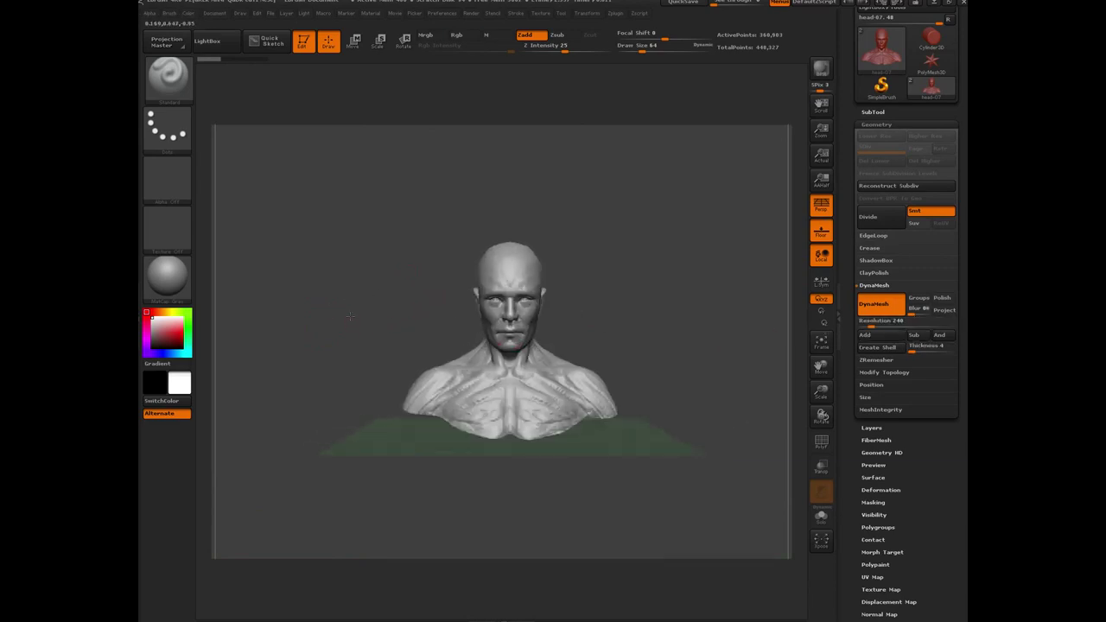
left_click_drag(350, 317, 319, 360, "alt")
key("f")
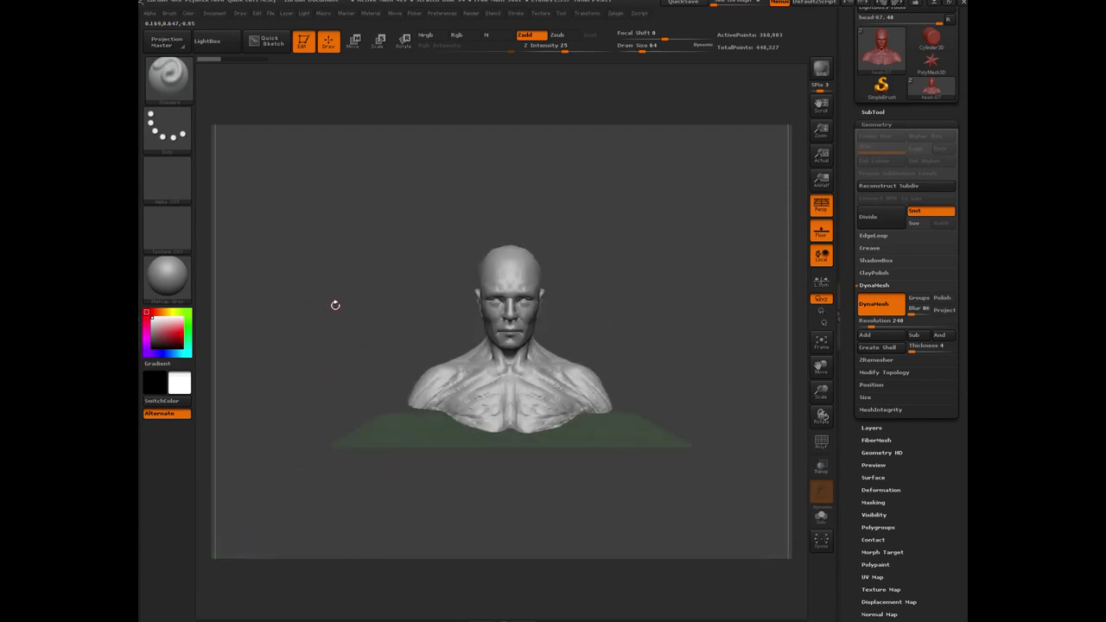
left_click_drag(335, 305, 634, 301, "alt")
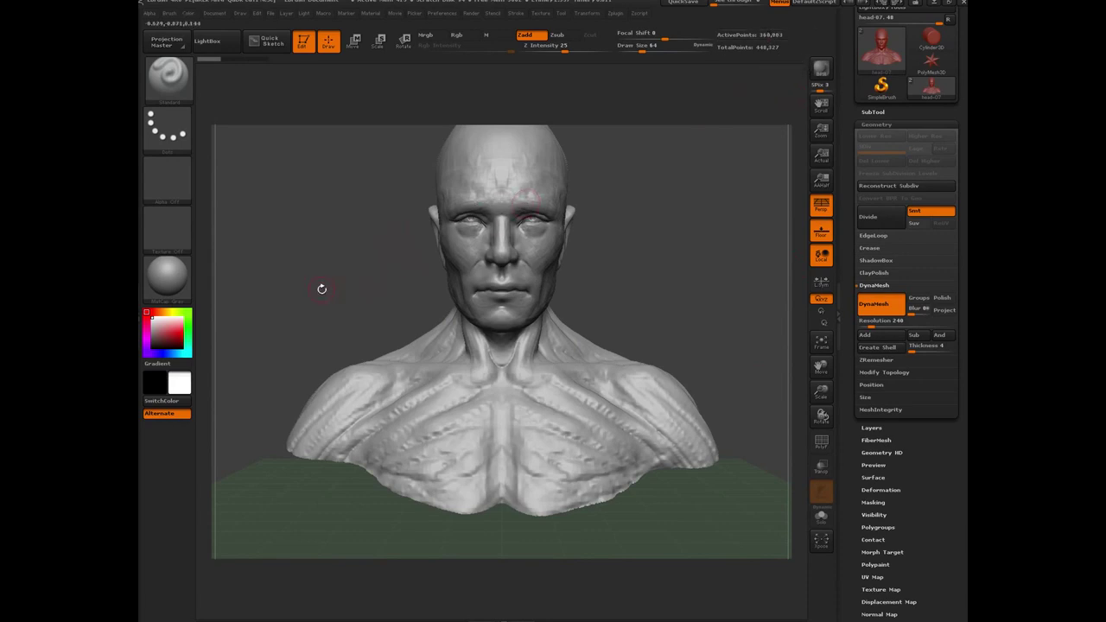
Frame the bust, hide the floor grid, and inspect the head from the side and front.
key("f")
key("shift+p")
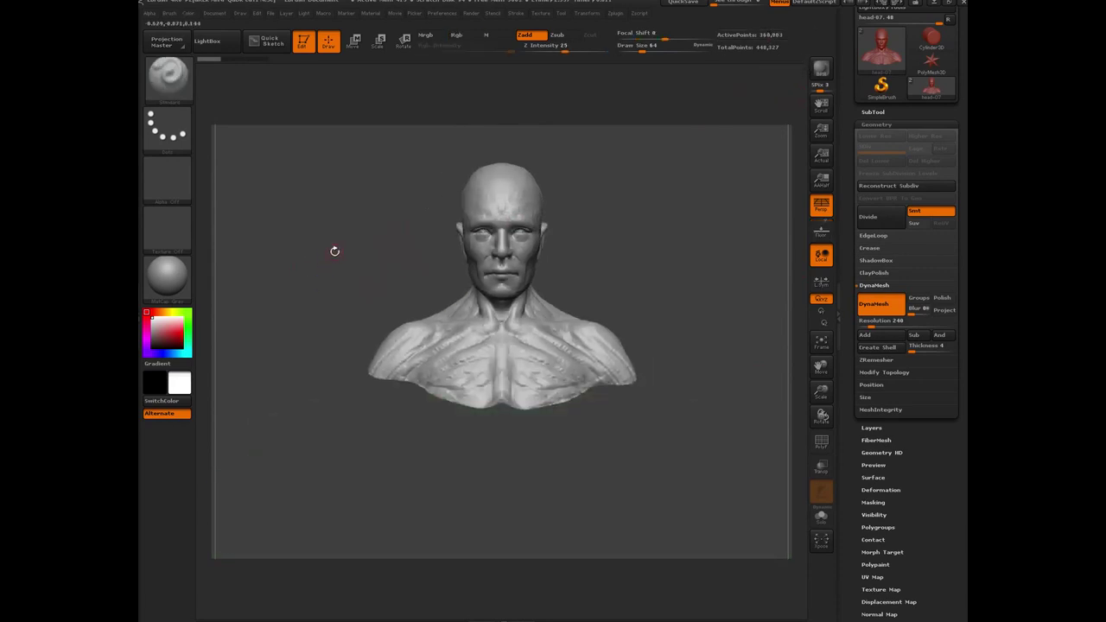
left_click_drag(324, 248, 323, 362)
left_click_drag(323, 321, 388, 306)
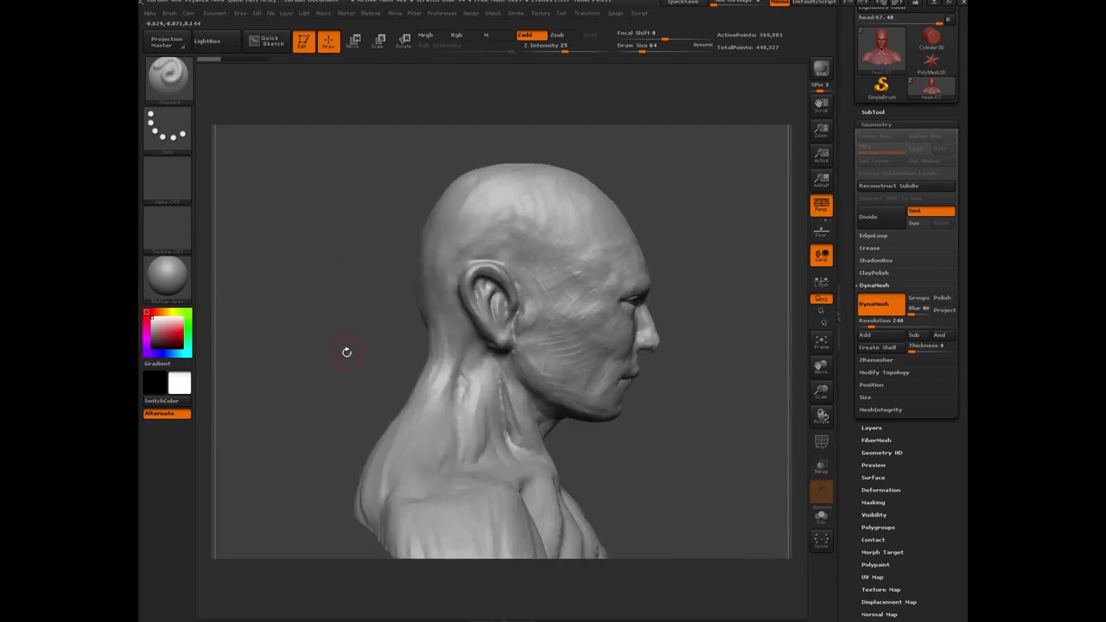
left_click_drag(340, 350, 338, 327, "alt")
left_click_drag(339, 302, 356, 209)
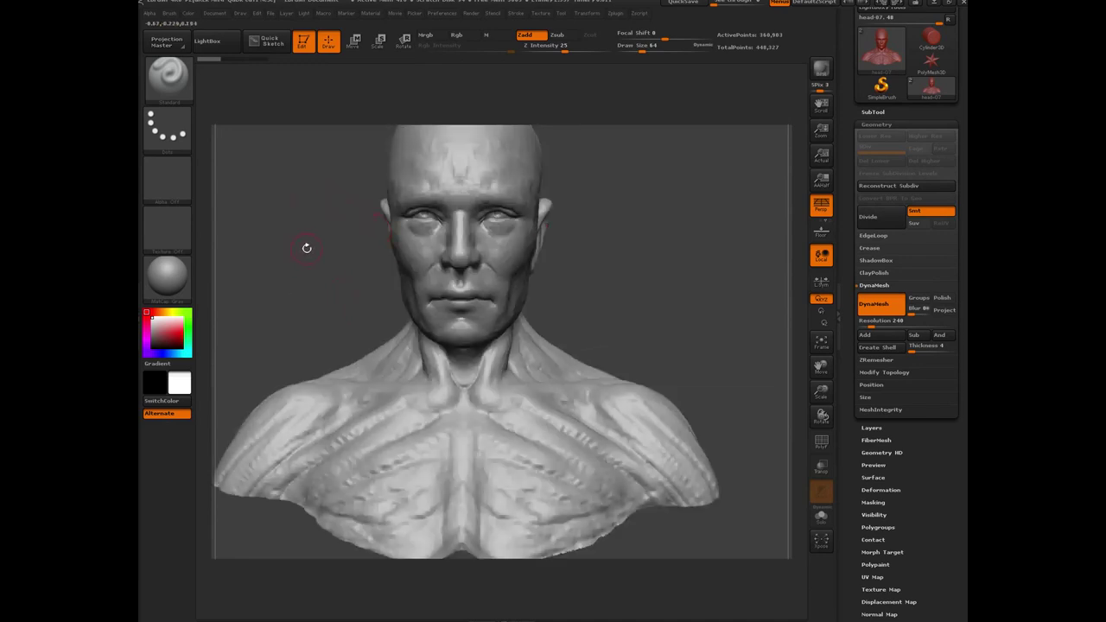
left_click_drag(300, 248, 361, 306, "alt")
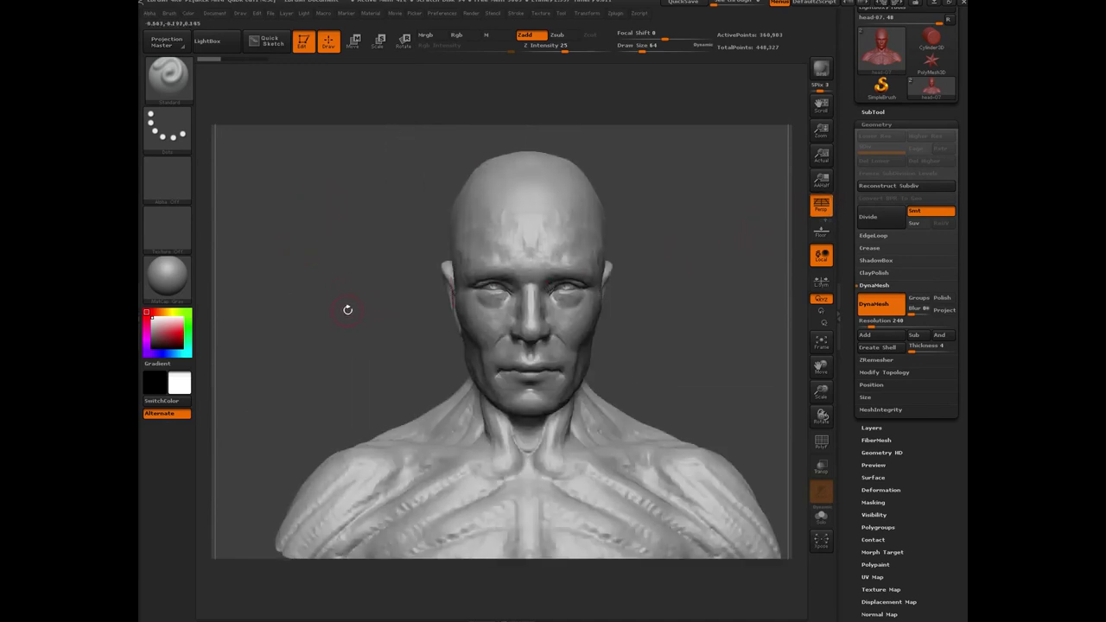
Compare the head with perspective turned off and on, leaving perspective enabled.
key("p")
key("p")
key("p")
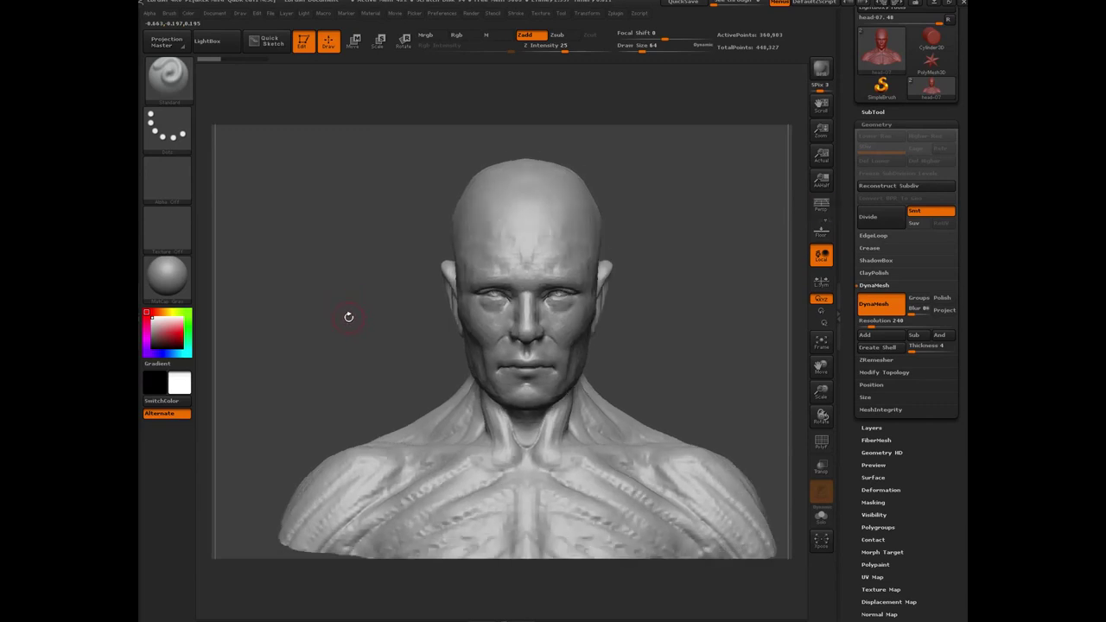
key("p")
left_click_drag(340, 325, 303, 302)
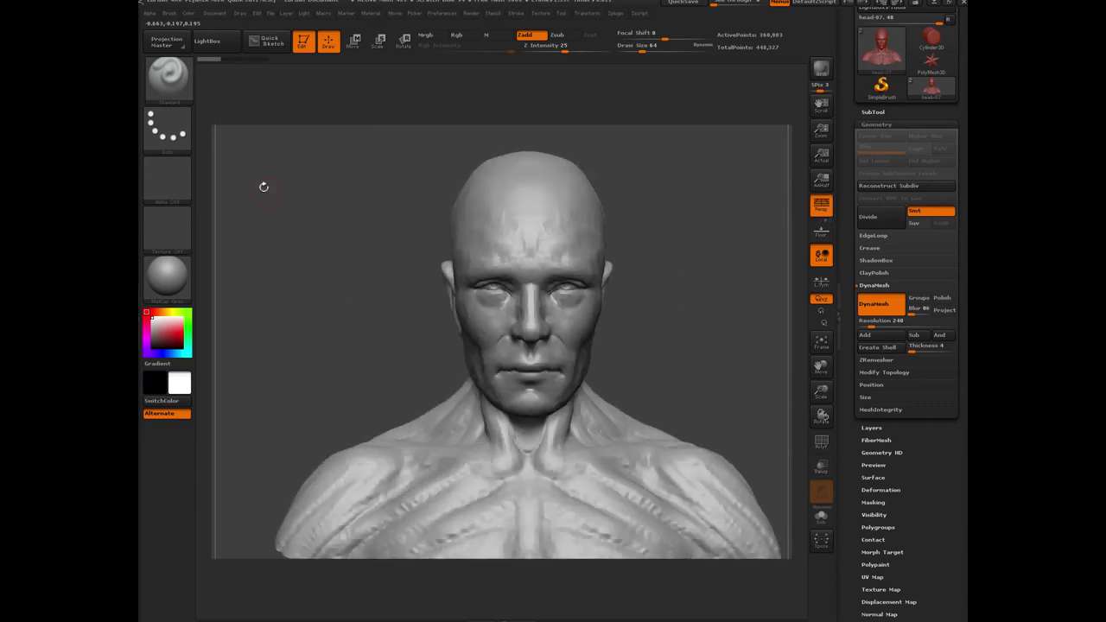
Set the perspective camera's Angle of View to 35 and inspect the bust at near and far distances.
left_click(239, 13)
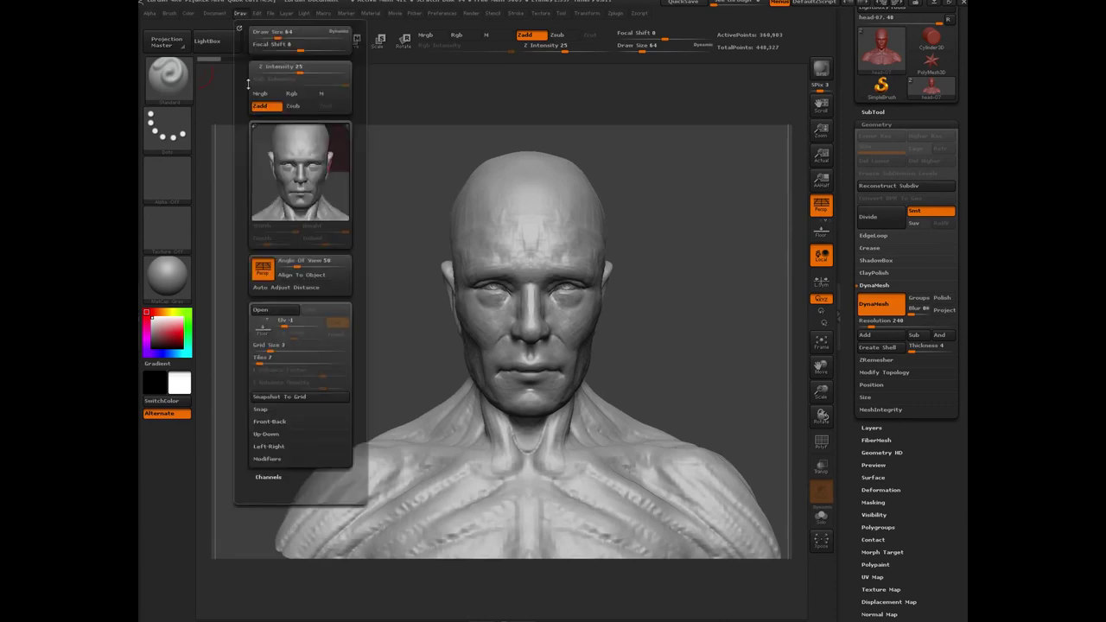
mouse_move(345, 316)
left_mouse_down()
mouse_move(362, 313)
mouse_move(298, 294)
left_mouse_up()
left_click(240, 15)
left_click(302, 264)
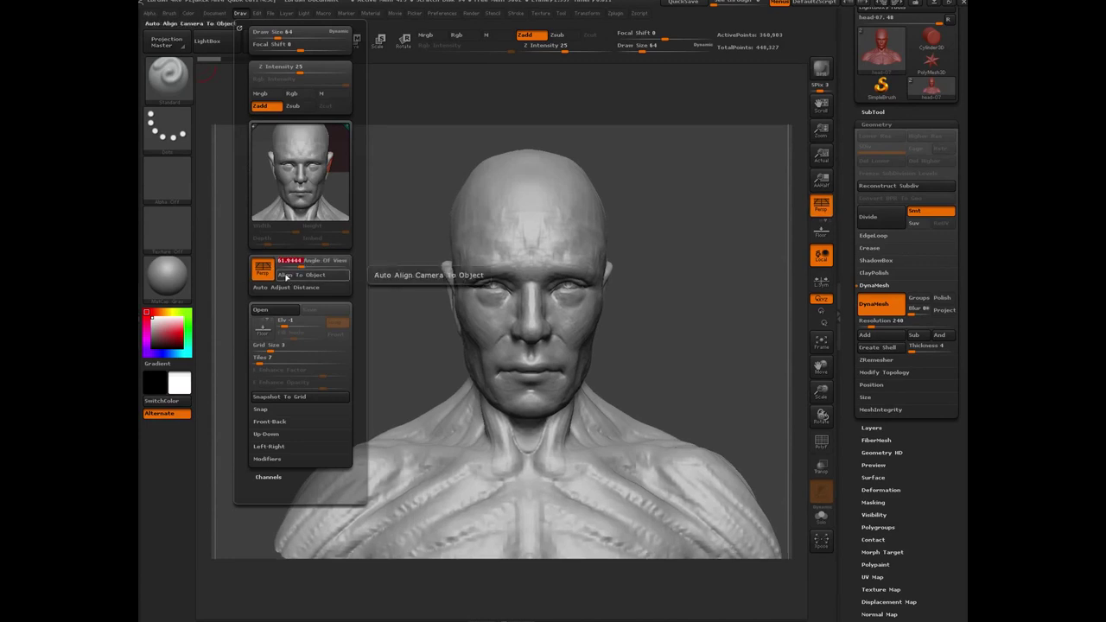
type("35")
key("Return")
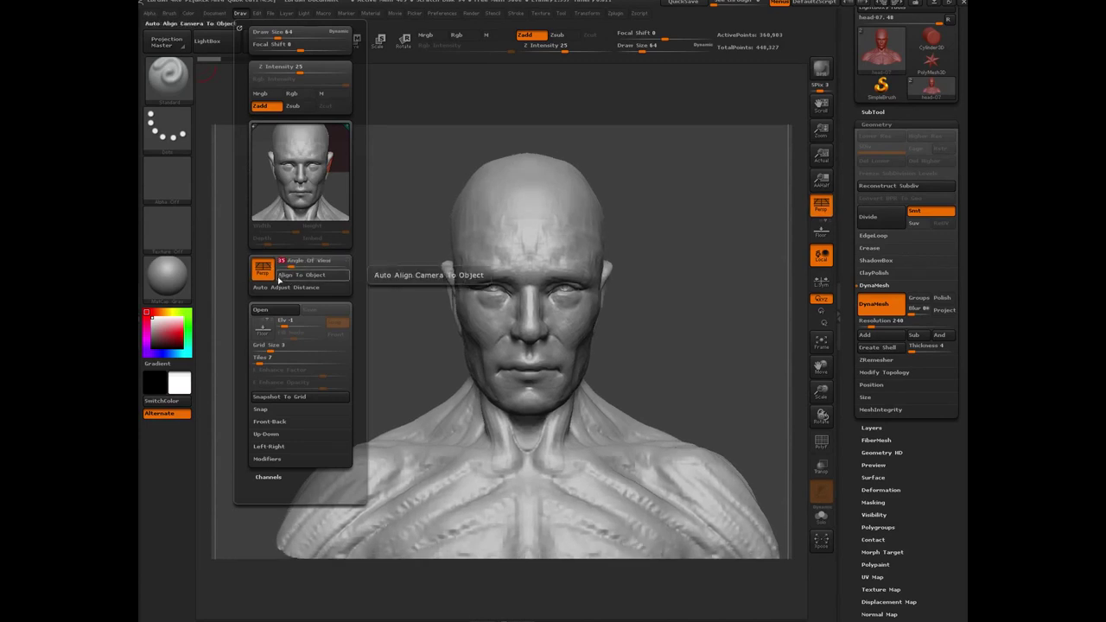
left_click_drag(332, 329, 369, 342)
mouse_move(339, 308)
left_mouse_down("alt")
mouse_move(331, 333)
mouse_move(347, 319)
mouse_move(337, 293)
left_mouse_up("alt")
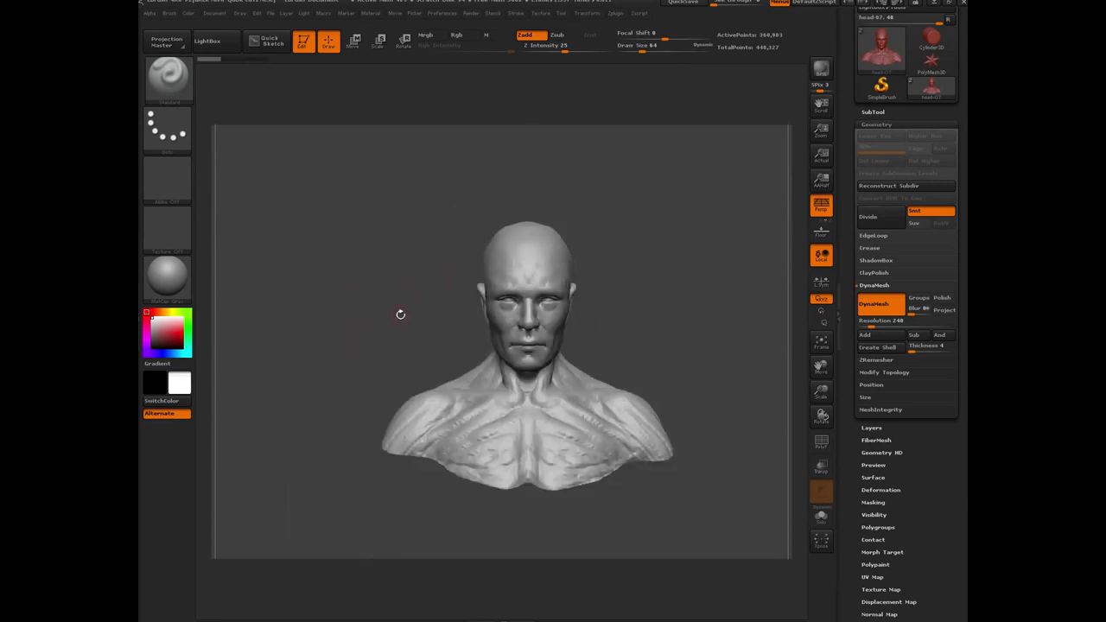
left_click_drag(400, 314, 354, 336)
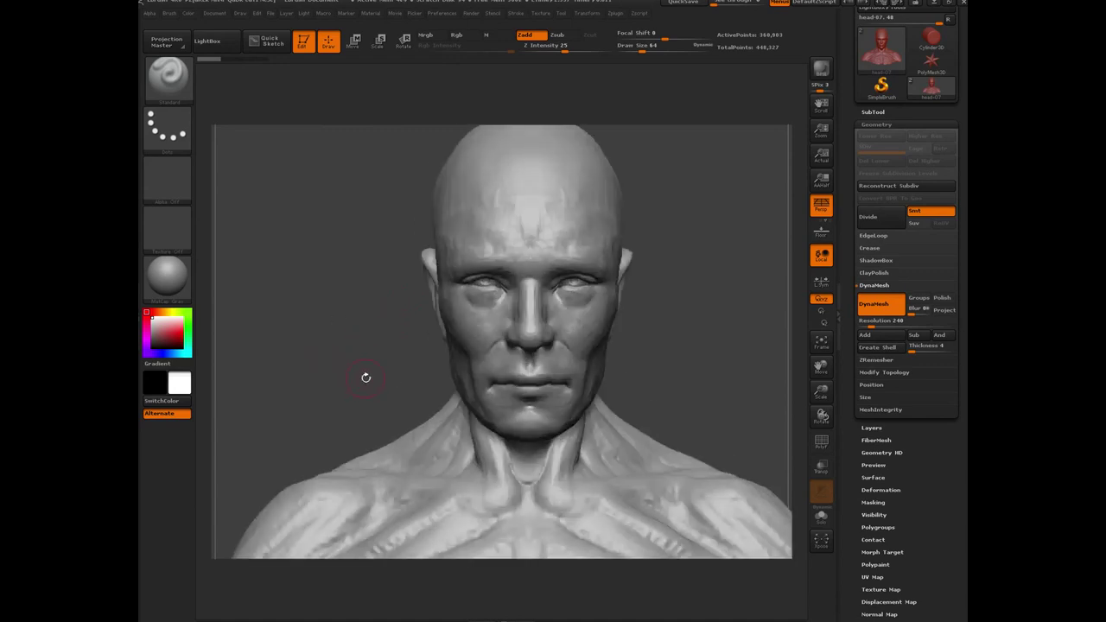
left_click_drag(366, 377, 343, 326, "alt")
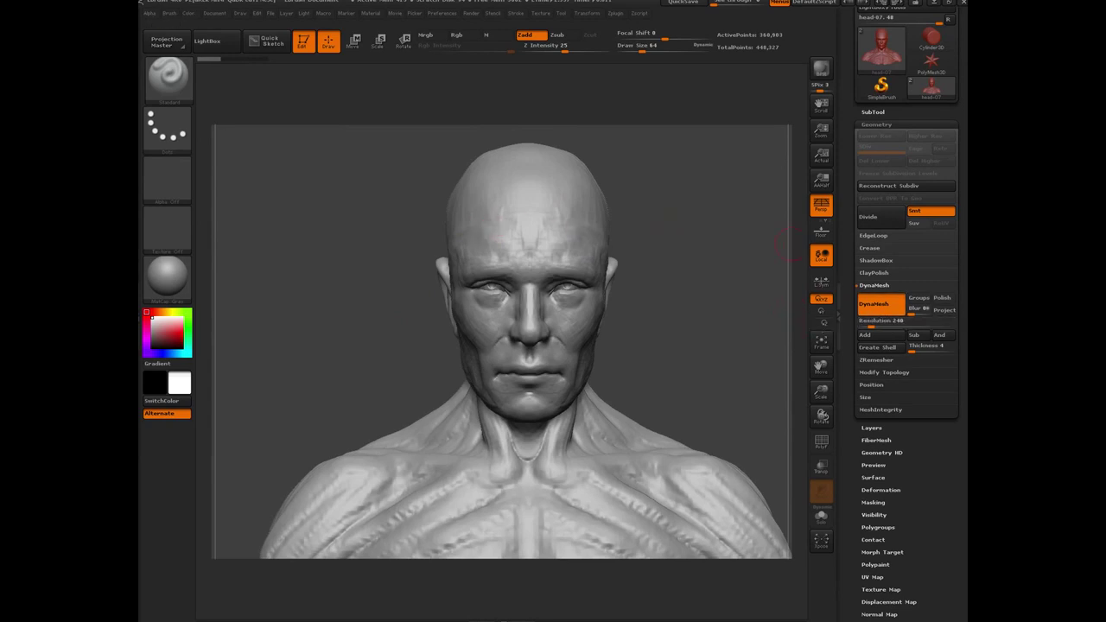
Switch to the dynamesh_head_ref_download image in Windows Photo Viewer, study its head views up close and in full, and return to ZBrush.
left_click_drag(1105, 34, 597, 111)
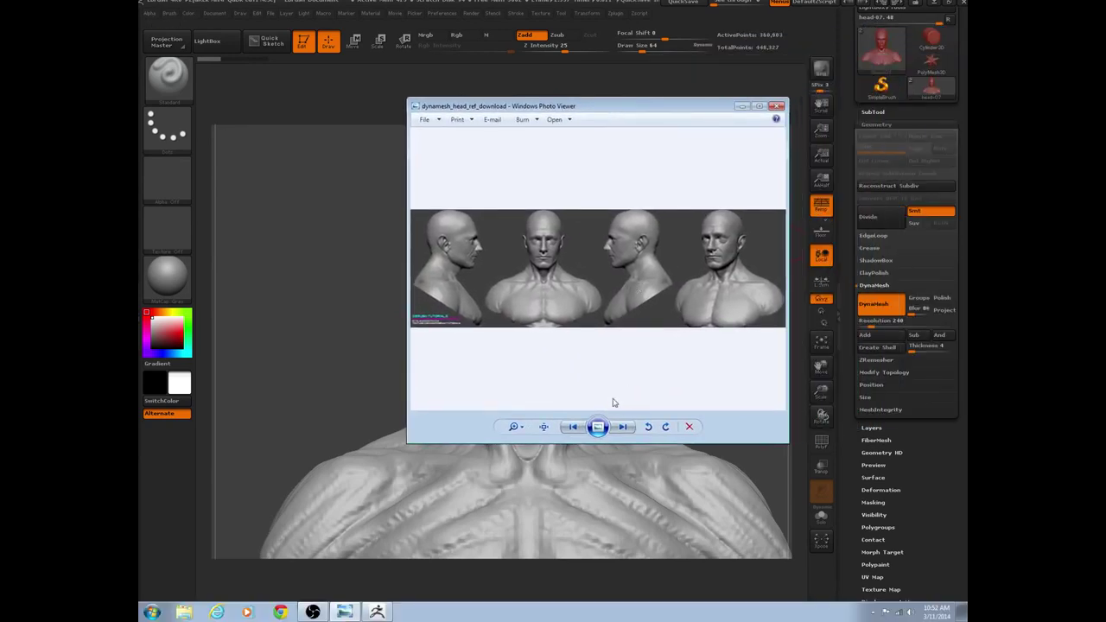
left_click(543, 428)
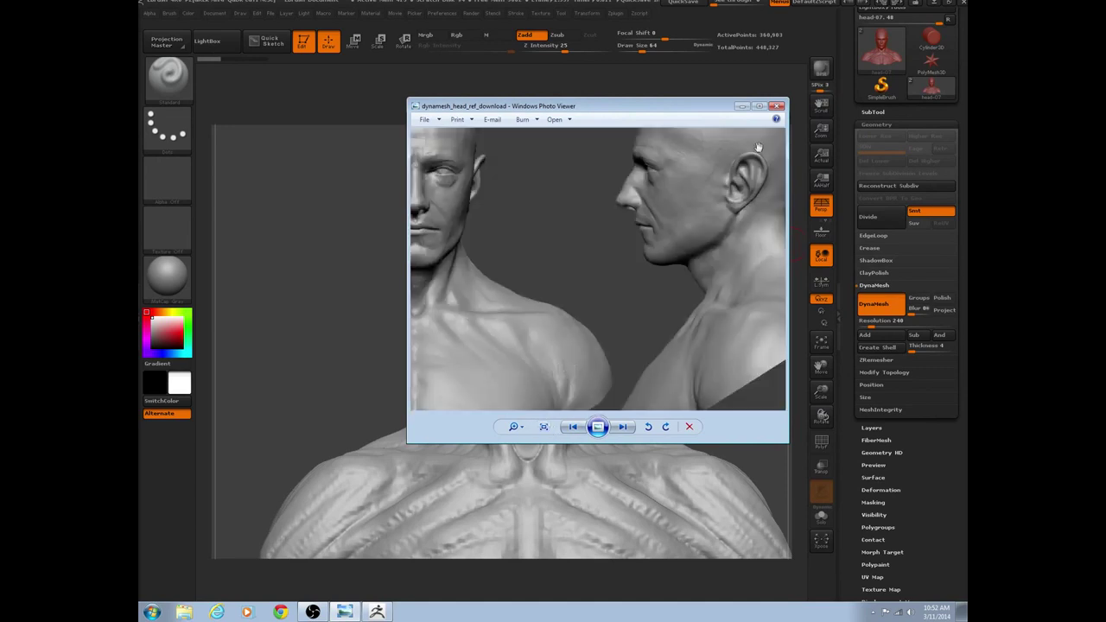
left_click(759, 106)
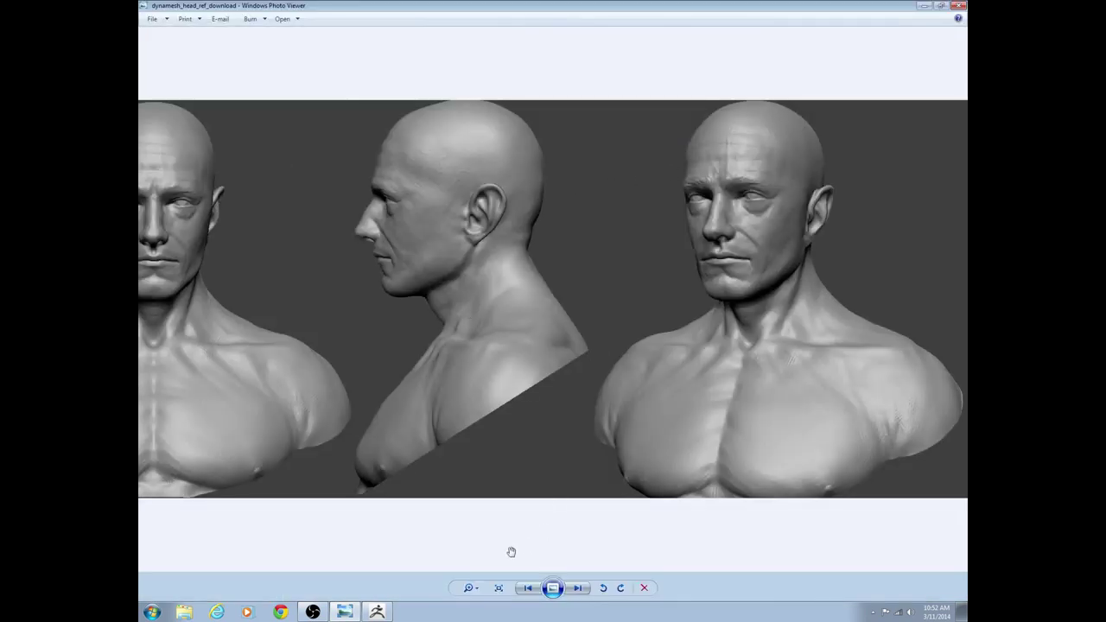
left_click(498, 588)
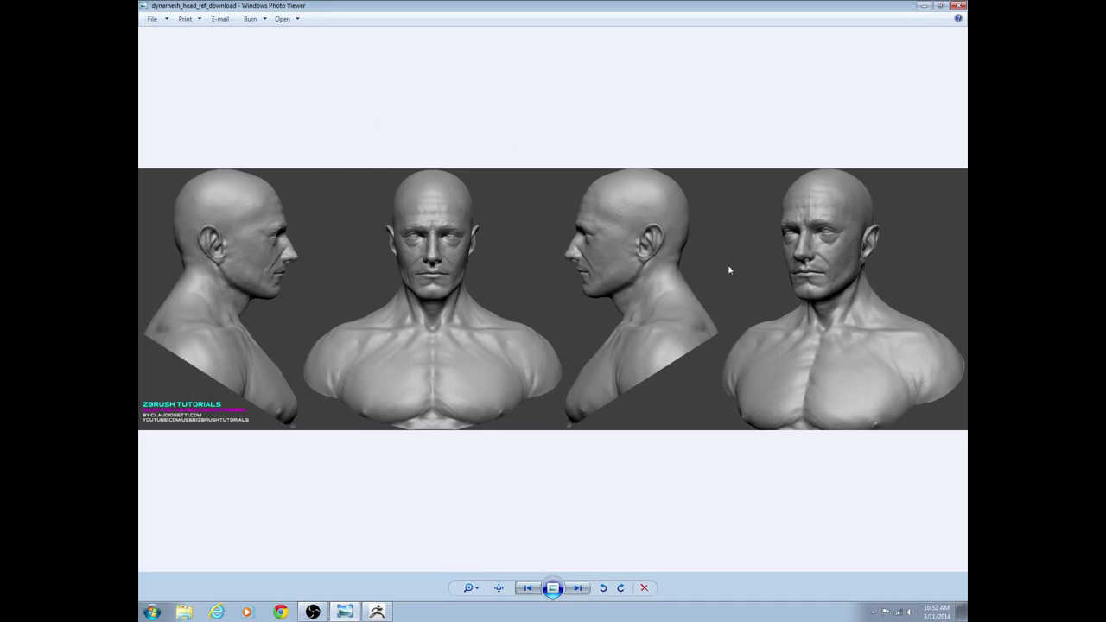
left_click_drag(507, 9, 1102, 181)
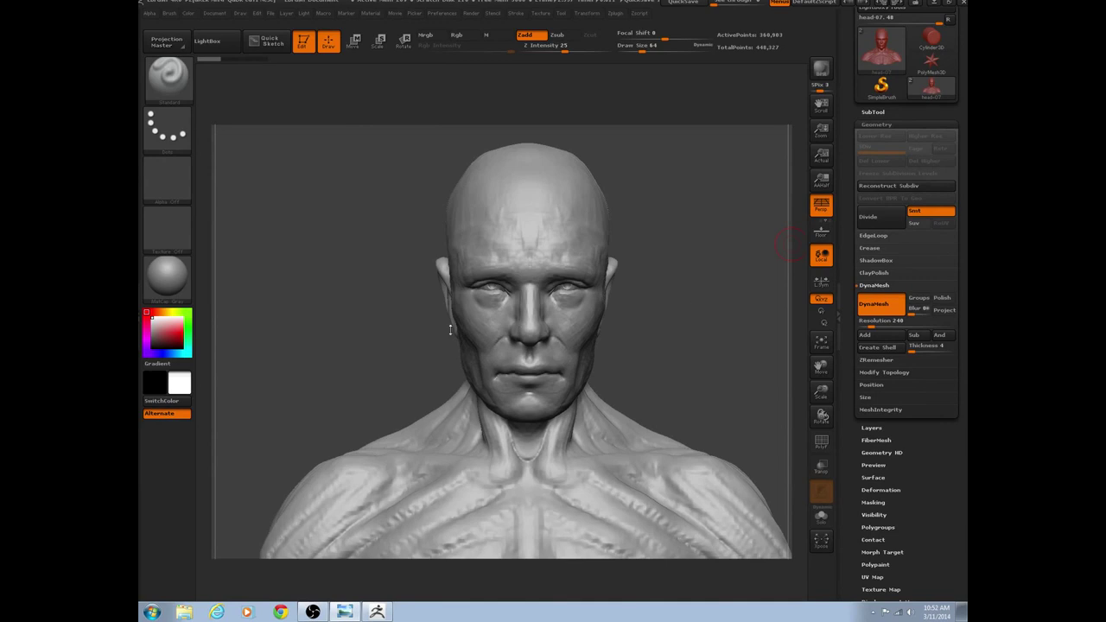
Choose the ClayTubes brush and set its Z Intensity to 17.
mouse_move(296, 348)
left_mouse_down()
mouse_move(363, 322)
mouse_move(372, 374)
left_mouse_up()
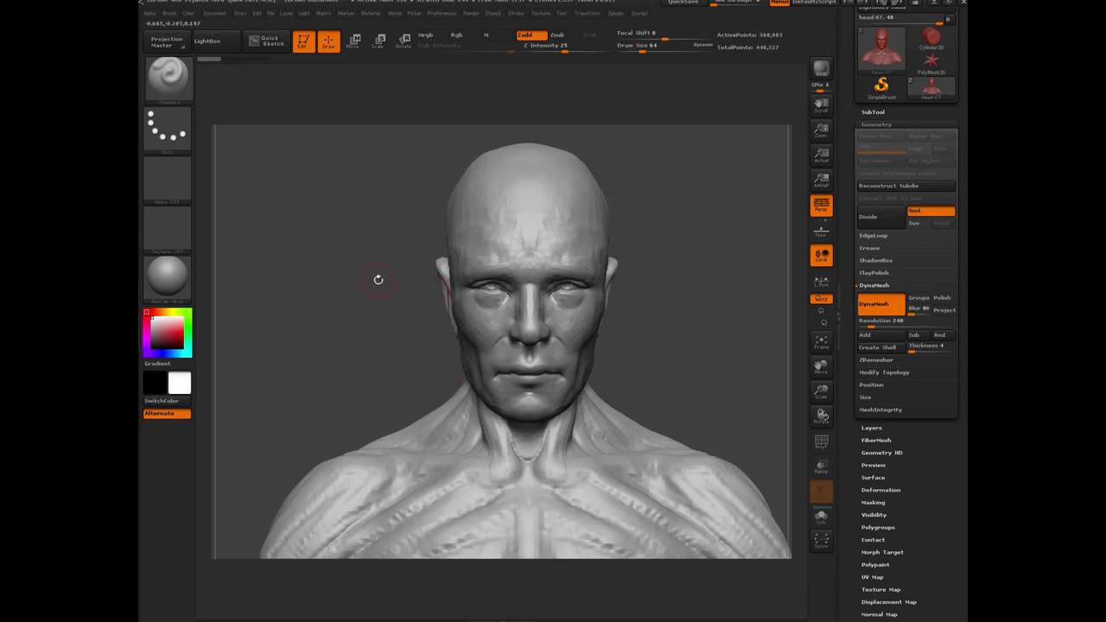
mouse_move(353, 299)
left_mouse_down()
mouse_move(401, 286)
mouse_move(362, 320)
left_mouse_up()
key("b")
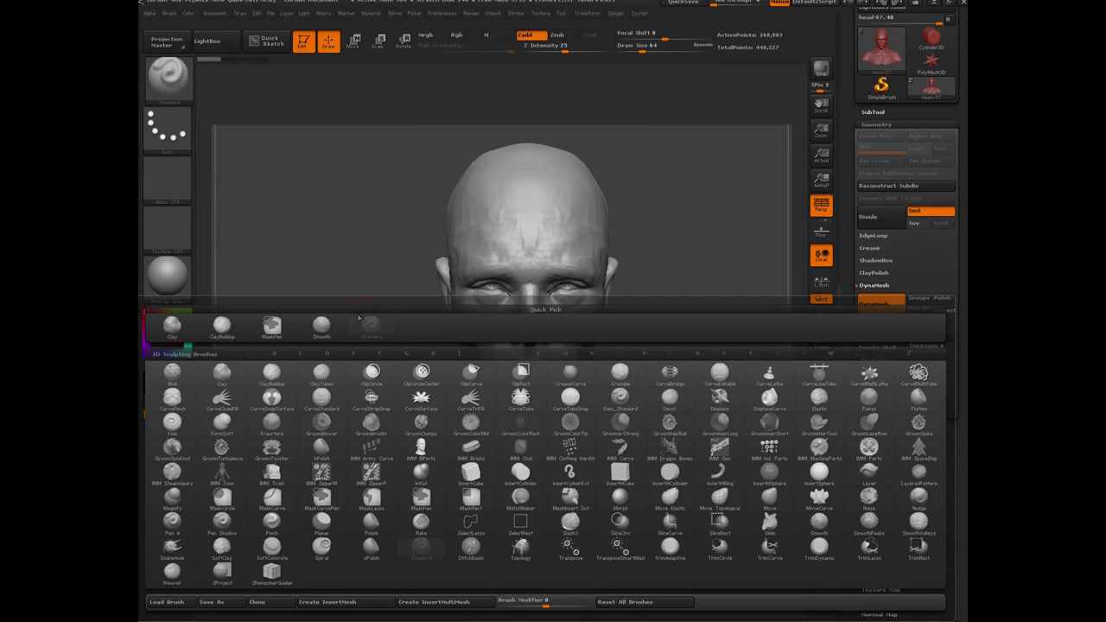
key("c")
key("t")
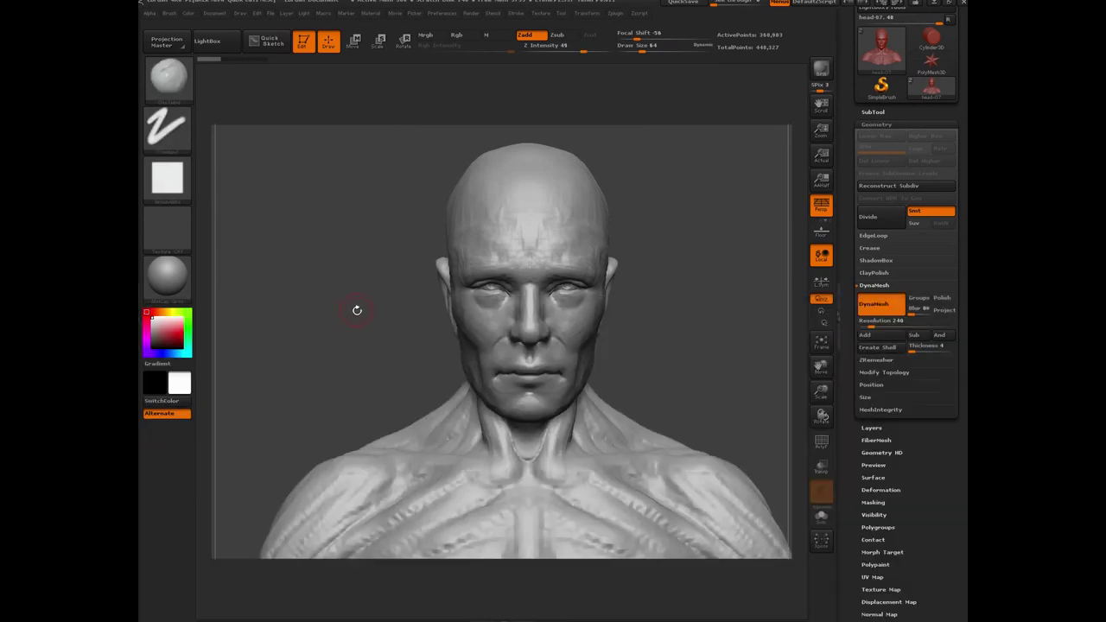
left_click(558, 47)
Set the ClayTubes brush's Draw Size to 52 while checking the face up close.
mouse_move(348, 266)
left_mouse_down()
mouse_move(380, 303)
mouse_move(328, 333)
mouse_move(327, 277)
mouse_move(321, 314)
mouse_move(332, 363)
left_mouse_up()
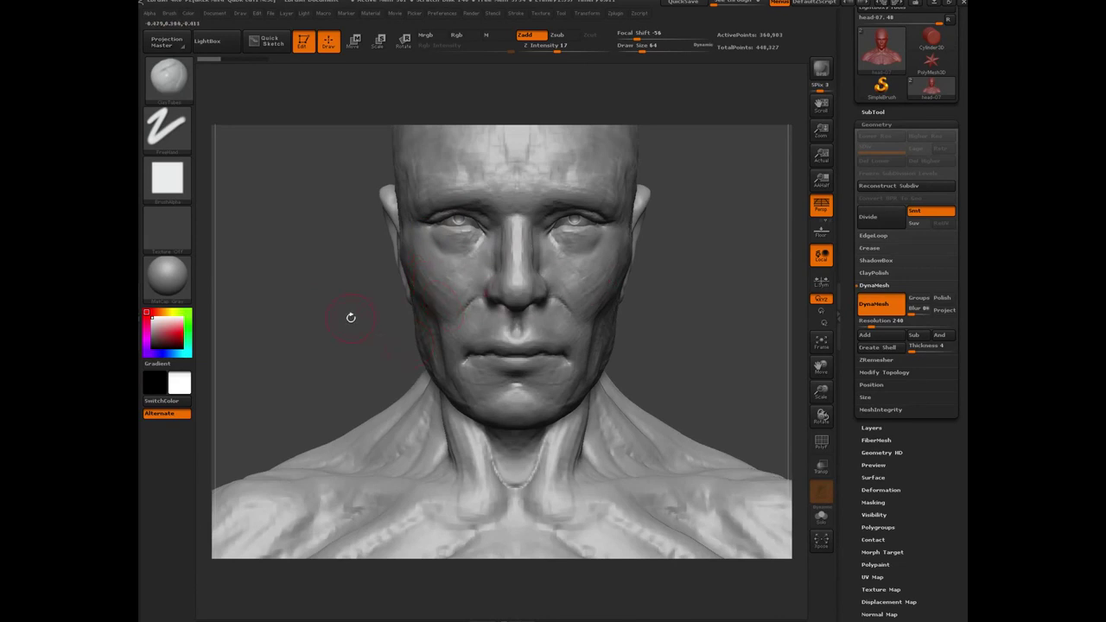
left_click_drag(359, 315, 360, 319)
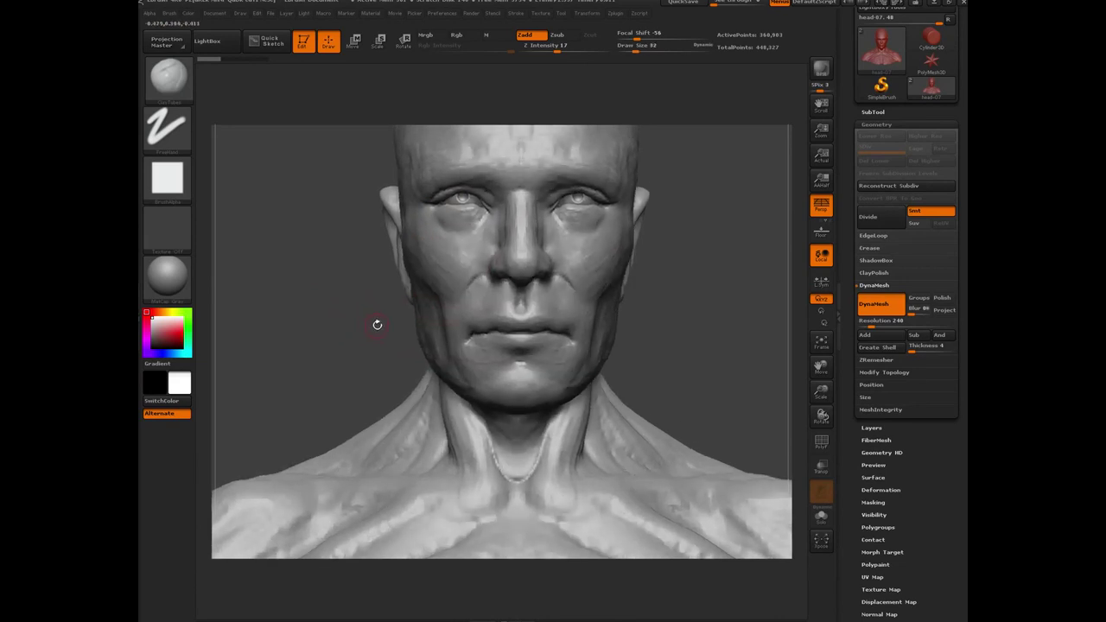
key("bracketright")
key("bracketright")
mouse_move(343, 290)
left_mouse_down()
mouse_move(327, 339)
mouse_move(396, 301)
left_mouse_up()
left_click_drag(336, 319, 461, 296)
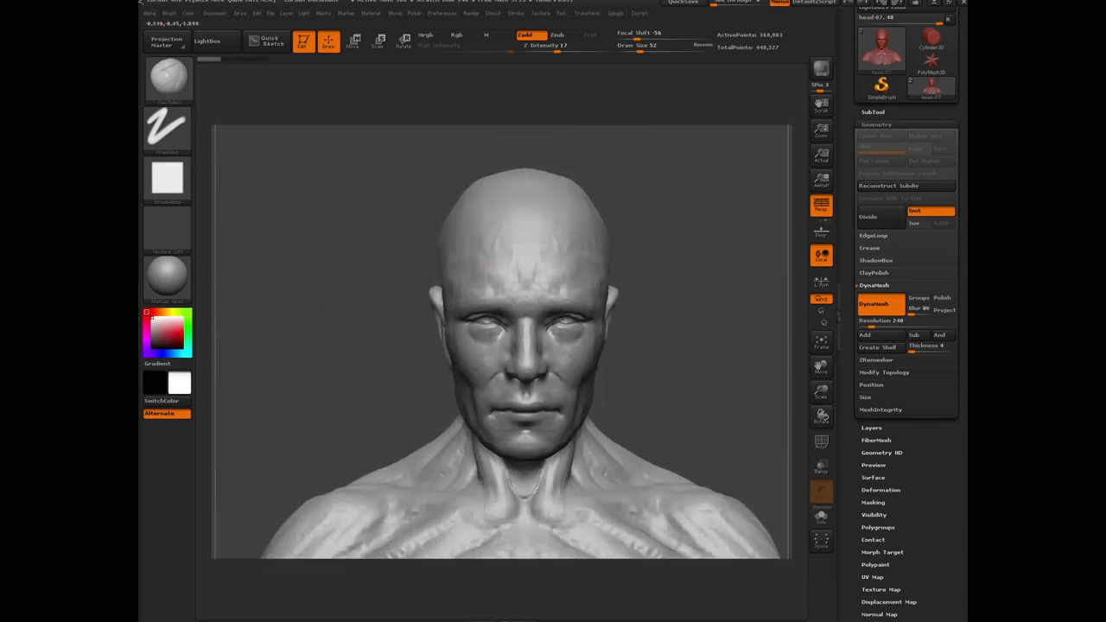
Build up the temple and forehead with symmetrical ClayTubes strokes, using a Draw Size of 72.
left_click_drag(385, 320, 473, 291)
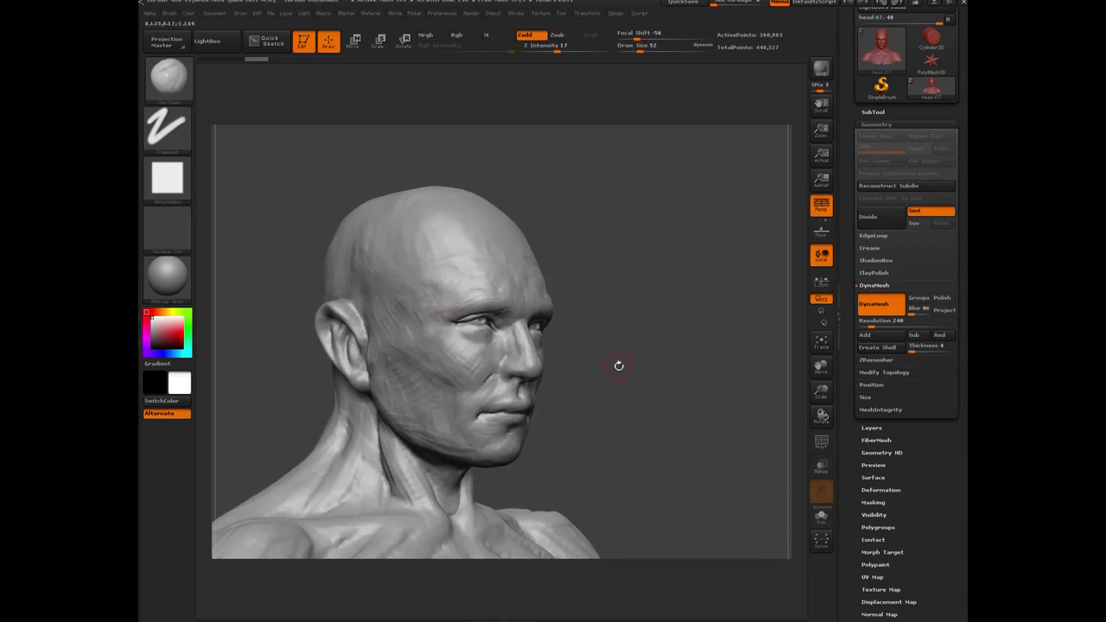
left_click_drag(619, 366, 612, 431, "alt")
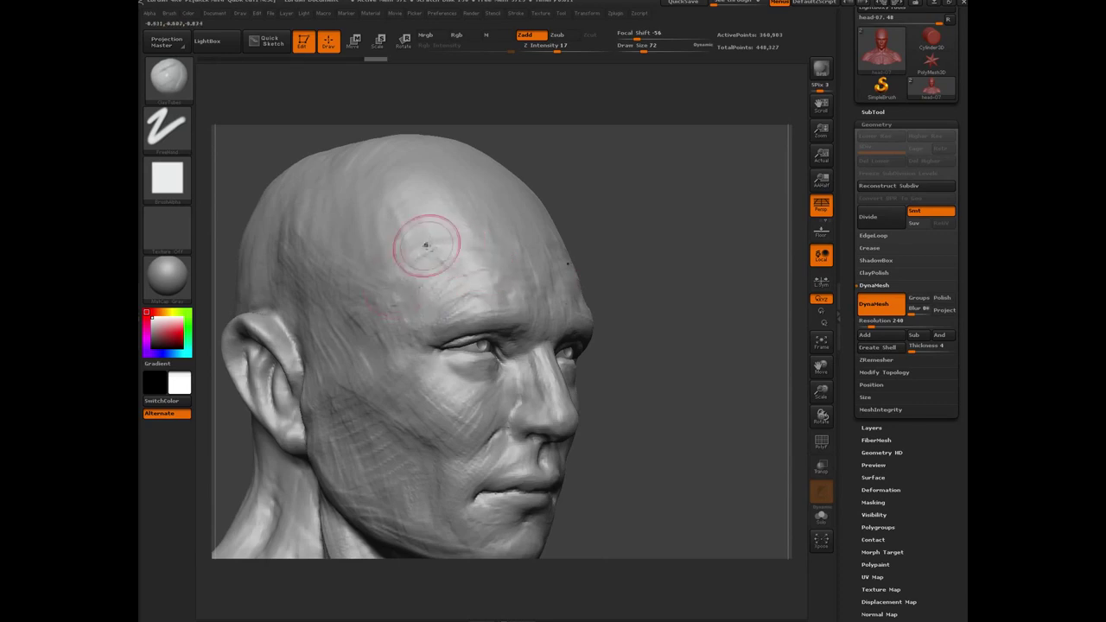
left_click_drag(671, 362, 570, 270)
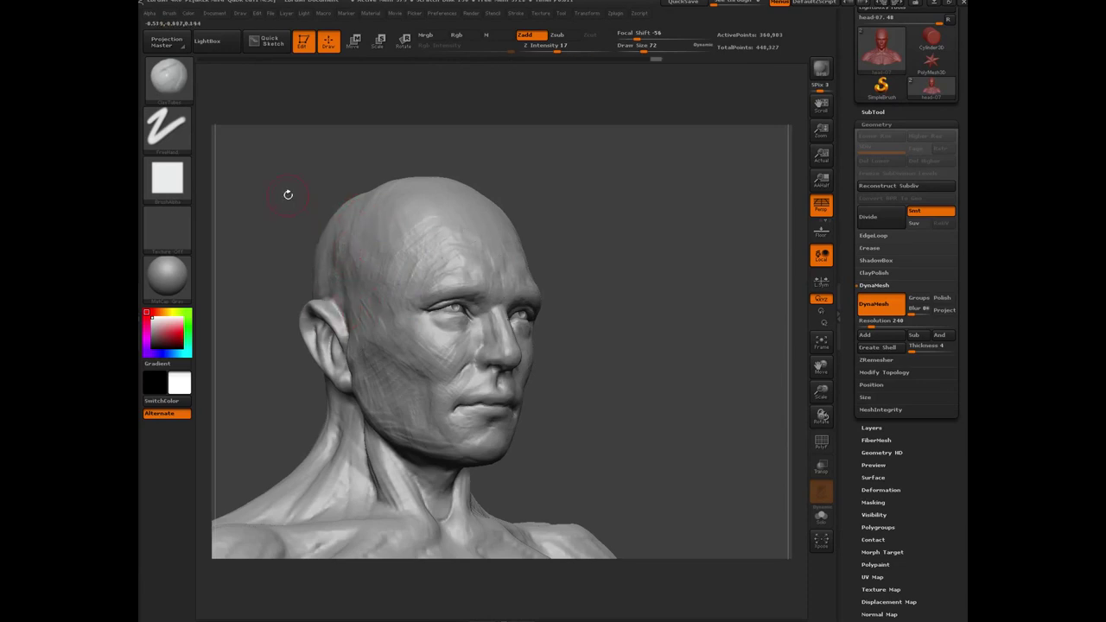
left_click_drag(286, 192, 400, 261)
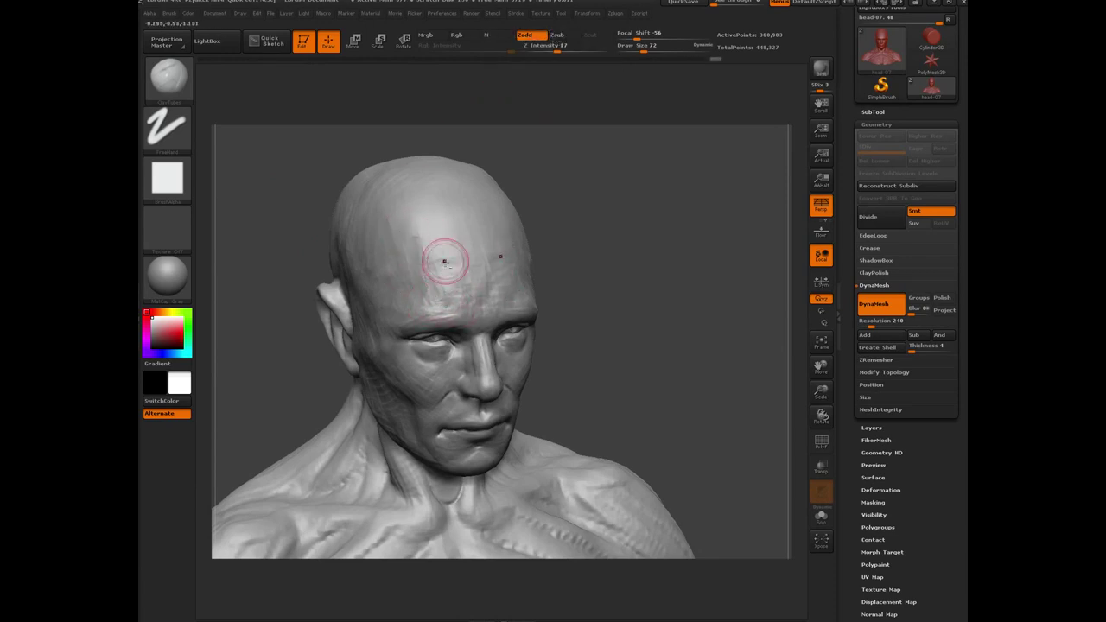
mouse_move(444, 262)
left_mouse_down()
mouse_move(482, 293)
mouse_move(462, 280)
mouse_move(430, 299)
left_mouse_up()
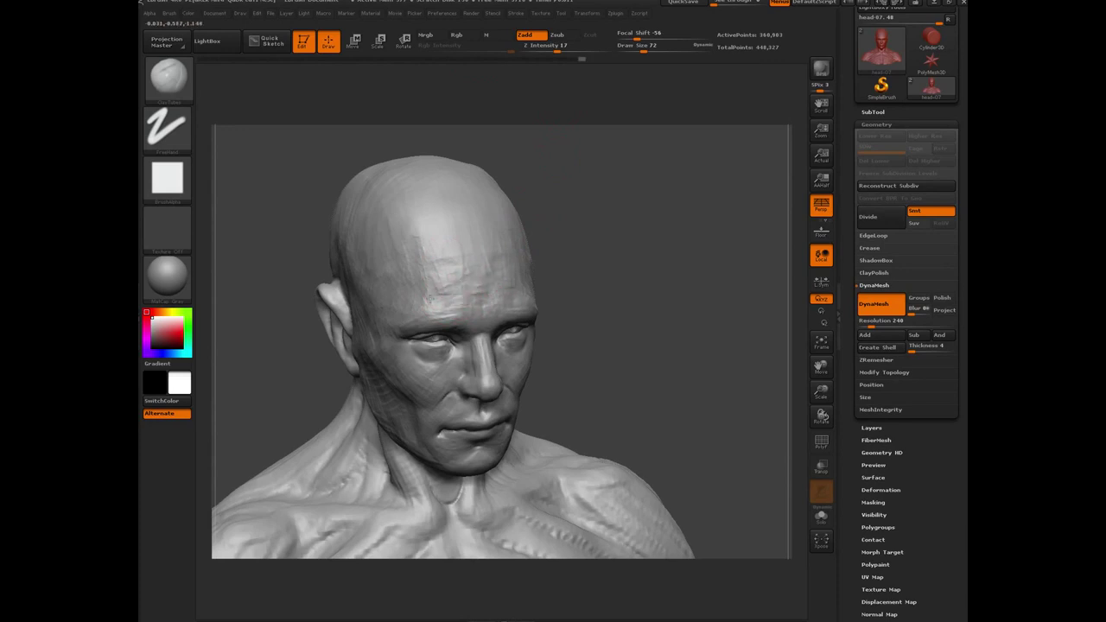
left_click_drag(462, 244, 438, 240)
Refine the areas under the eyes, around the mouth and along the cheeks with symmetrical ClayTubes strokes, using Draw Sizes of 24, 32 and 56.
mouse_move(289, 382)
left_mouse_down("shift")
mouse_move(286, 360)
mouse_move(338, 328)
mouse_move(378, 366)
mouse_move(329, 381)
mouse_move(456, 313)
left_mouse_up("shift")
key("bracketleft")
left_click_drag(344, 310, 476, 299)
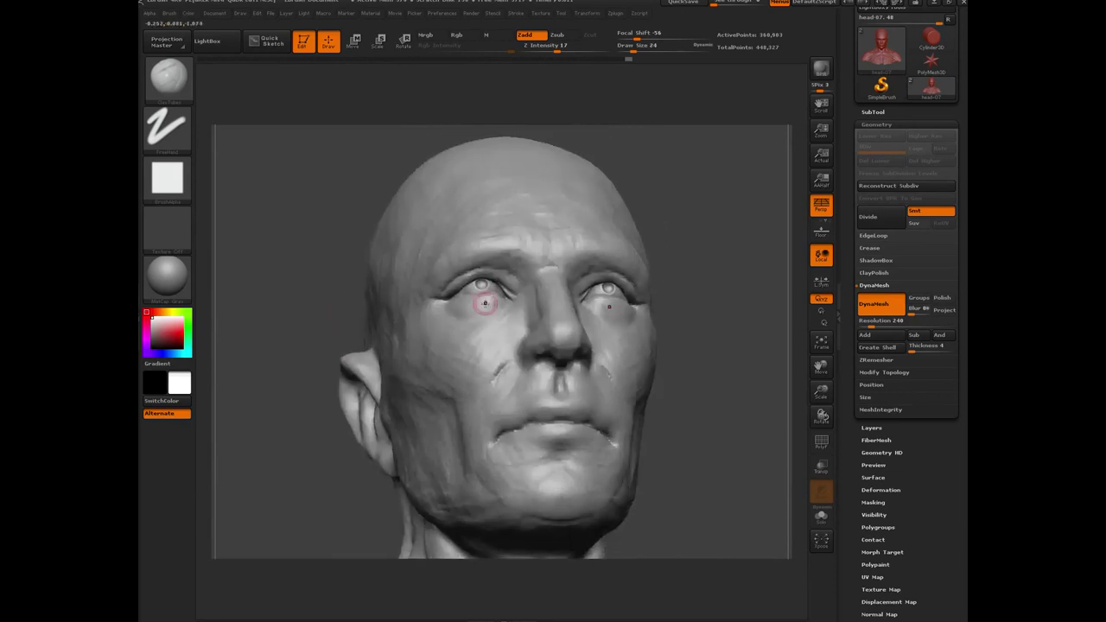
left_click_drag(339, 275, 466, 288)
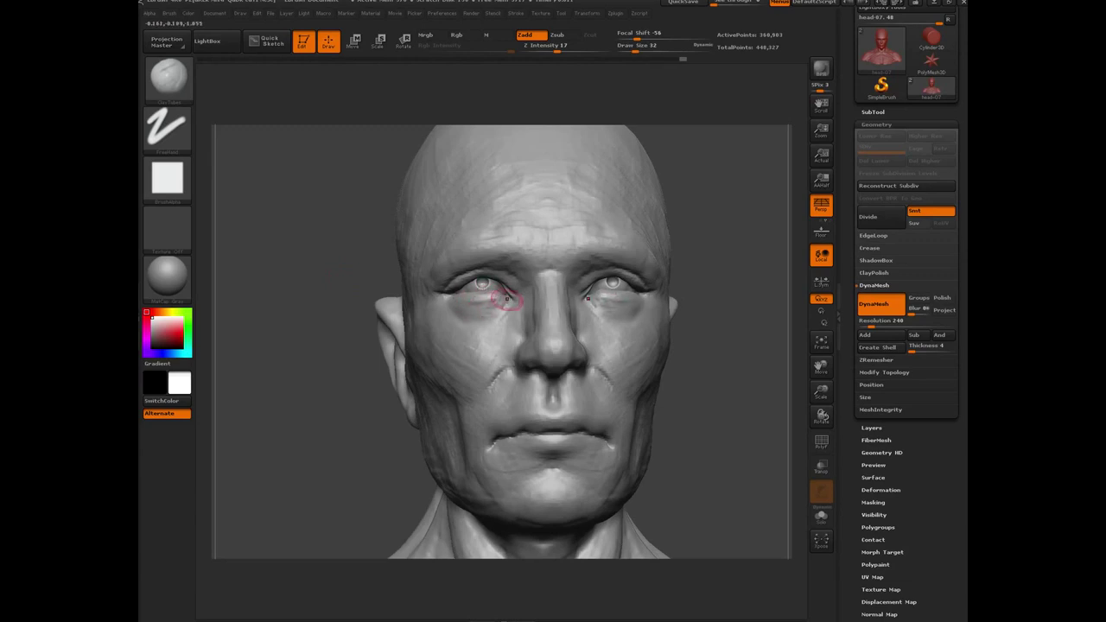
left_click_drag(314, 402, 483, 318)
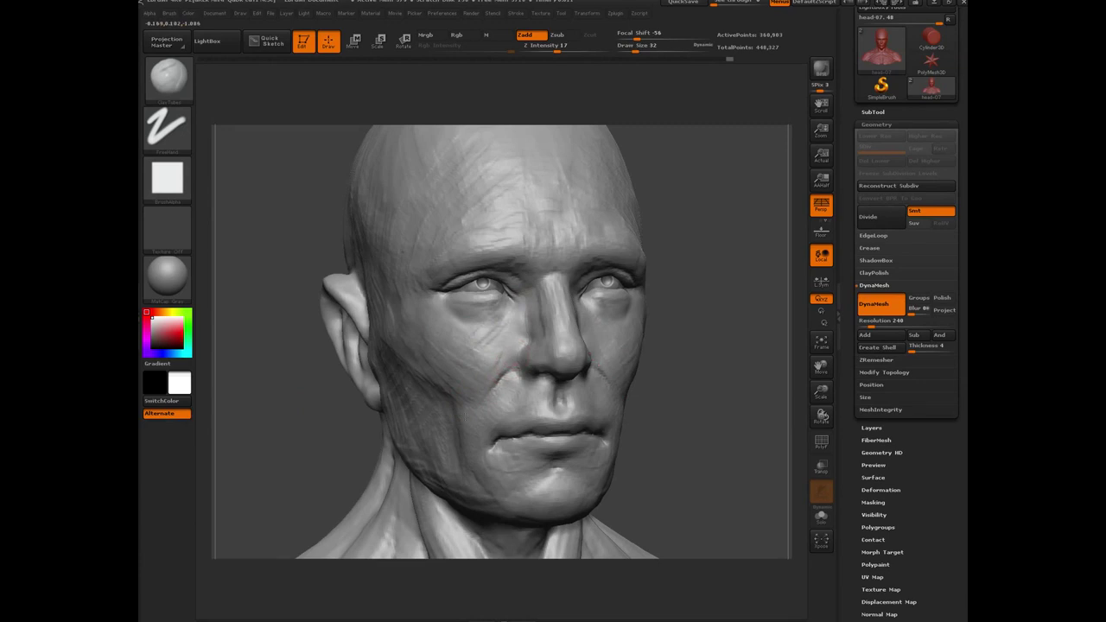
left_click_drag(341, 457, 469, 432)
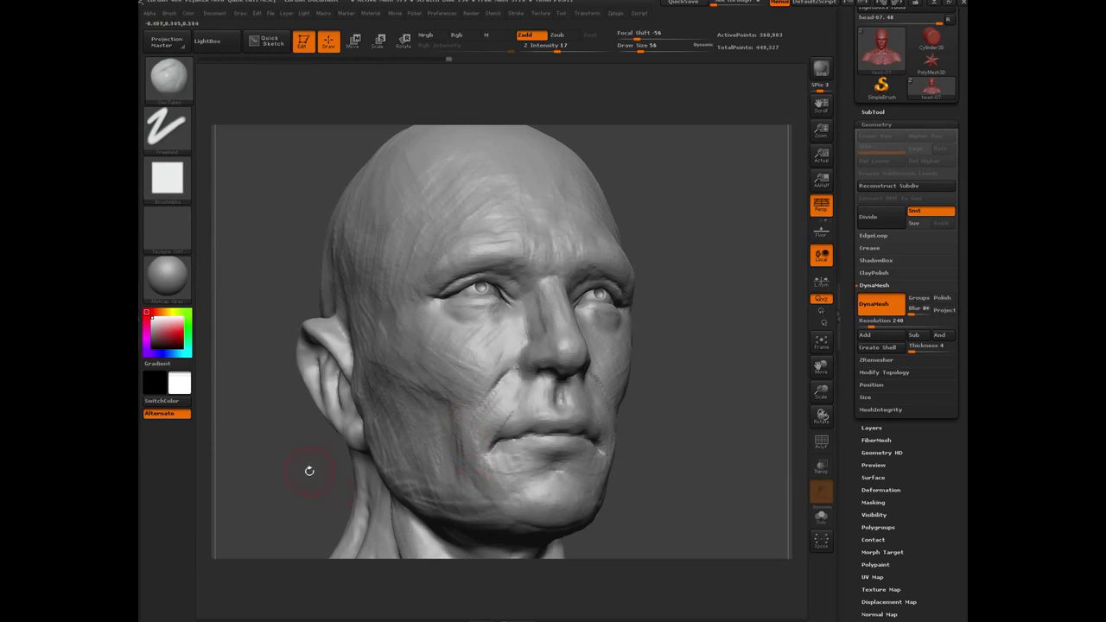
Rebuild the DynaMesh at Resolution 248 and work on the inner eye corners with ClayTubes, raising the Draw Size from 20 to 32.
left_click_drag(309, 470, 374, 380)
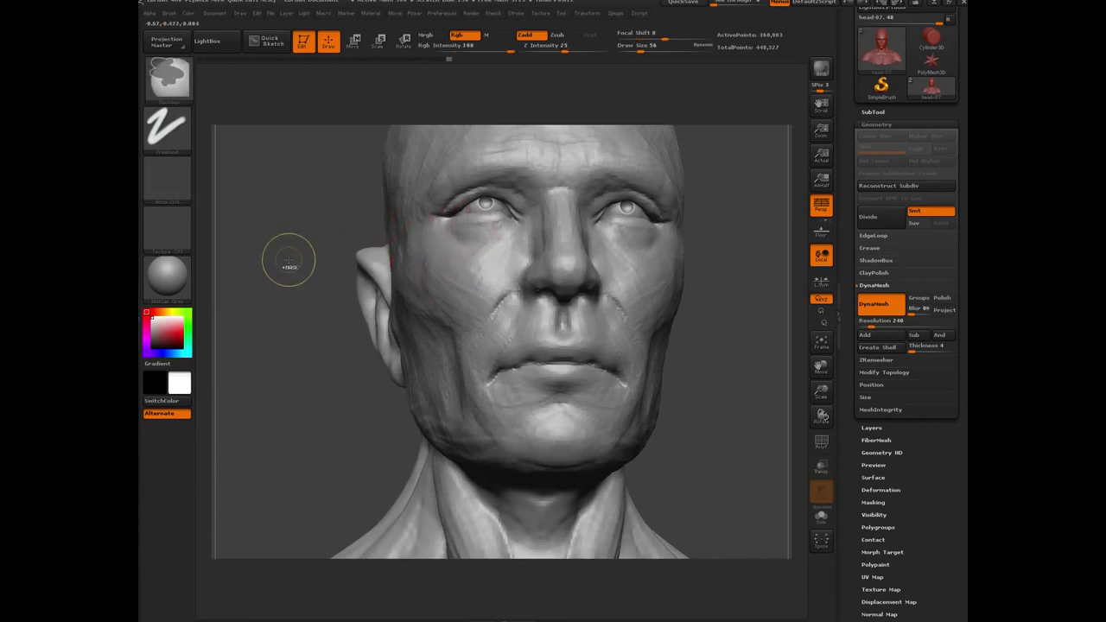
left_click_drag(279, 210, 335, 341, "ctrl")
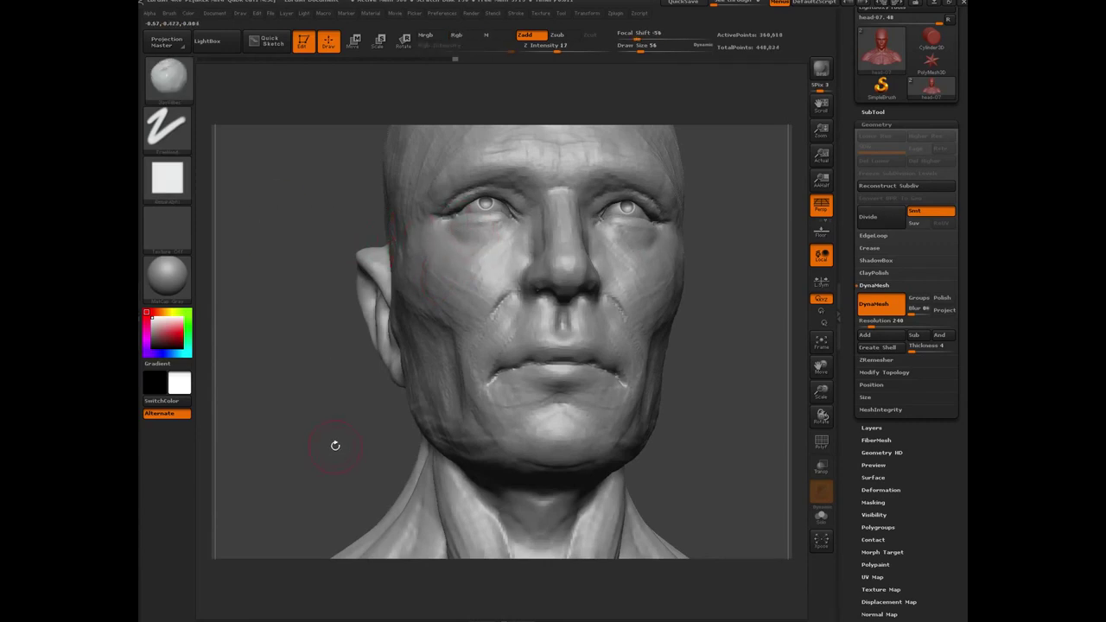
left_click_drag(309, 413, 424, 393)
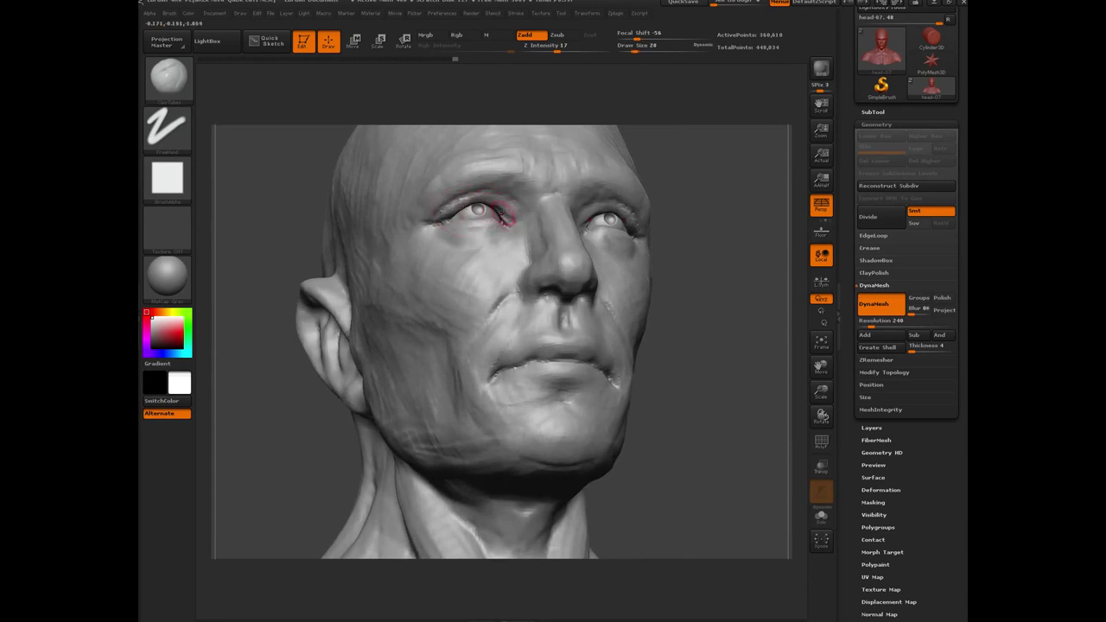
key("bracketright")
key("bracketright")
Display the wireframe on the bust, examine the polygon distribution across the face and neck, and hide it again.
key("ctrl")
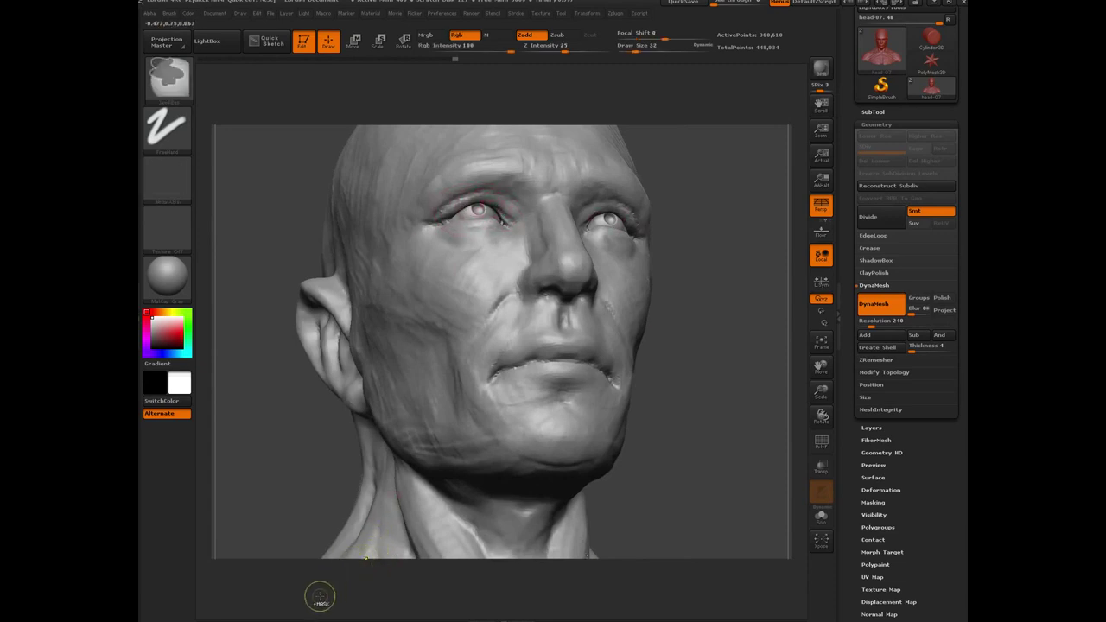
key("shift")
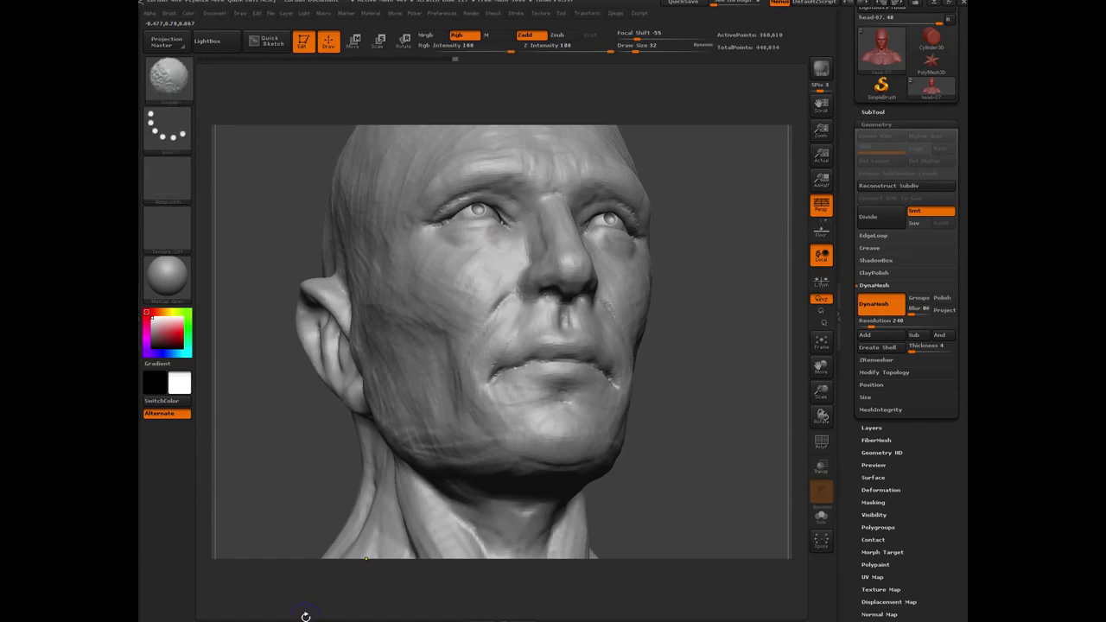
key("shift+f")
key("shift")
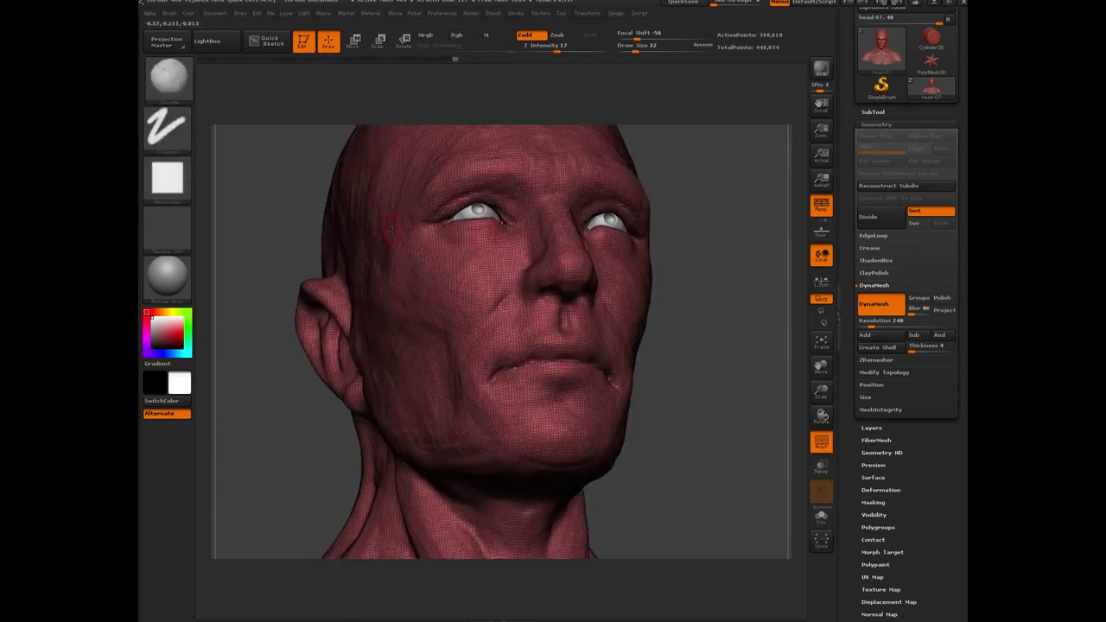
mouse_move(277, 216)
left_mouse_down()
mouse_move(207, 237)
mouse_move(278, 238)
left_mouse_up()
left_click_drag(348, 590, 314, 616, "ctrl")
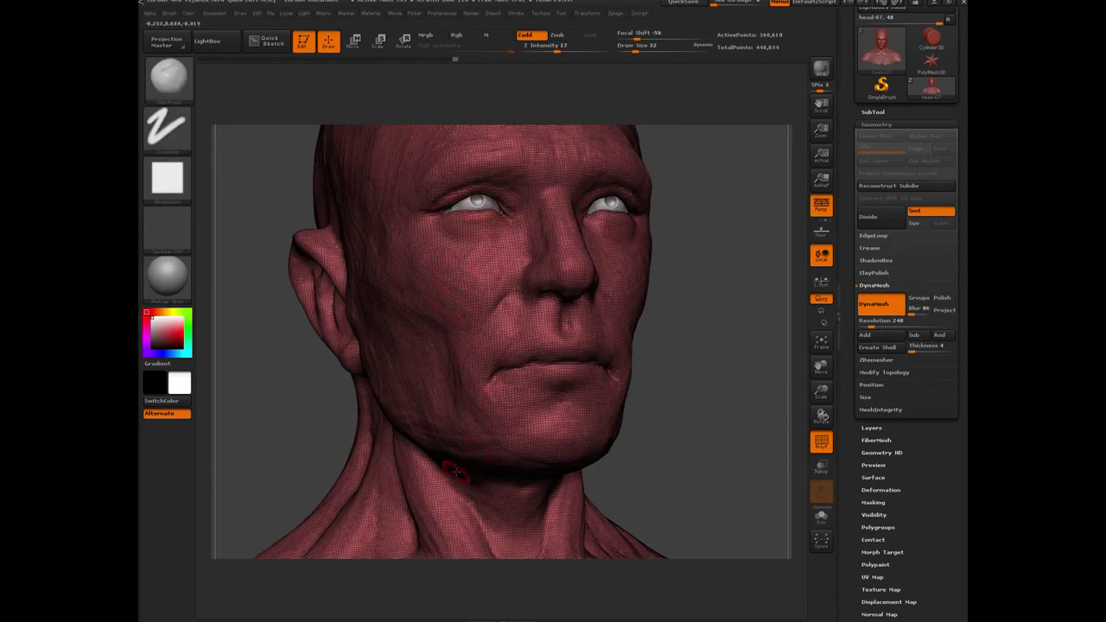
key("shift+f")
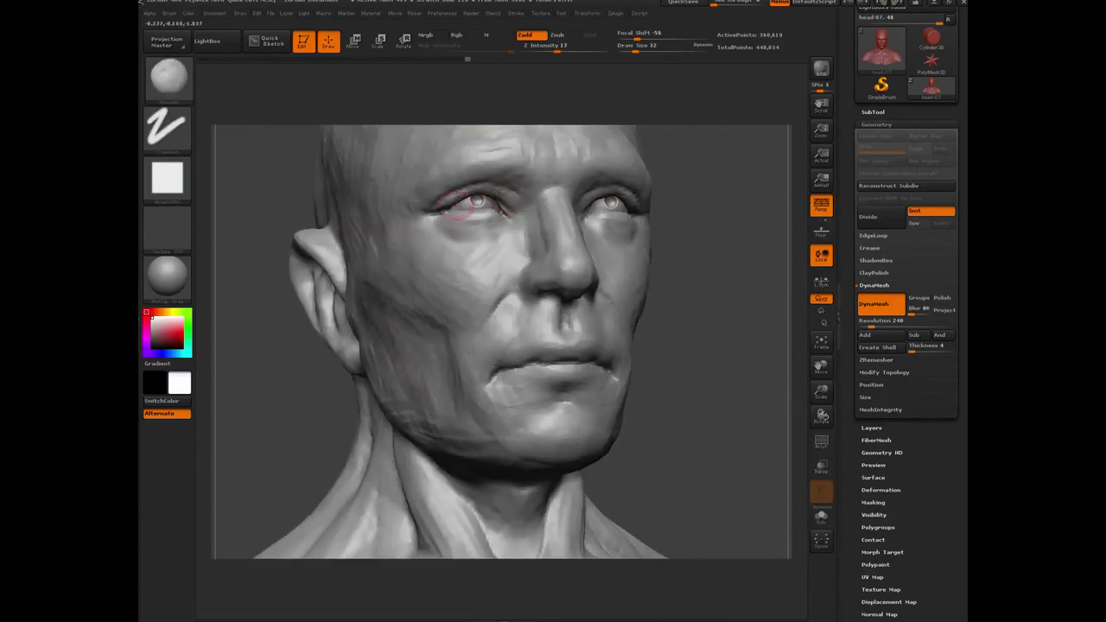
Shape the eyelids and the sides of the nose with symmetrical ClayTubes strokes at a Draw Size of 32.
left_click_drag(266, 187, 285, 164)
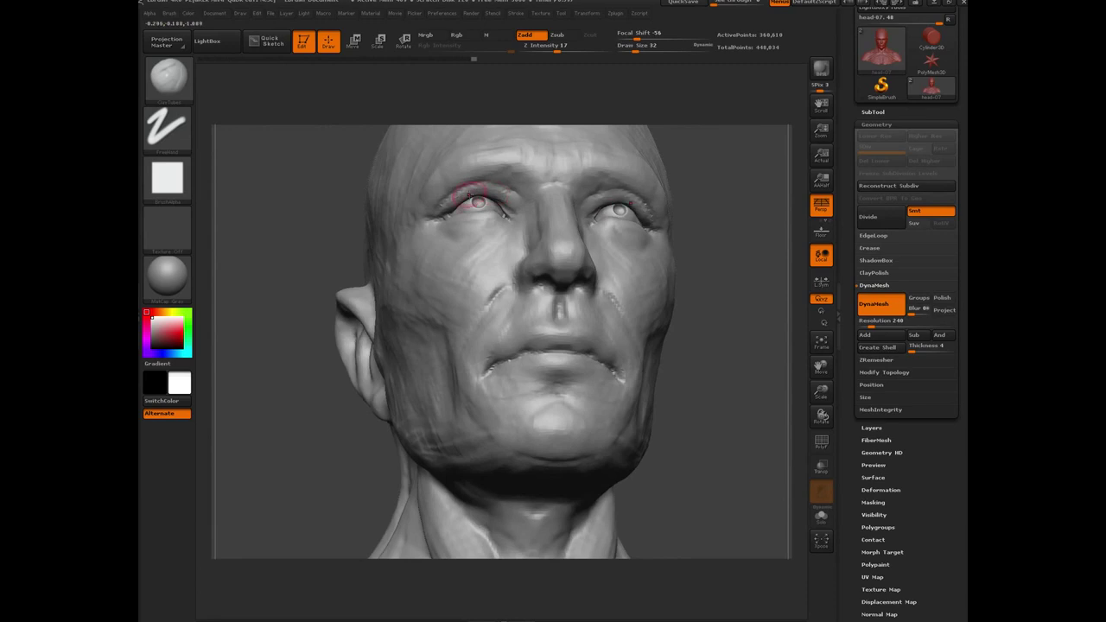
left_click_drag(306, 205, 499, 210)
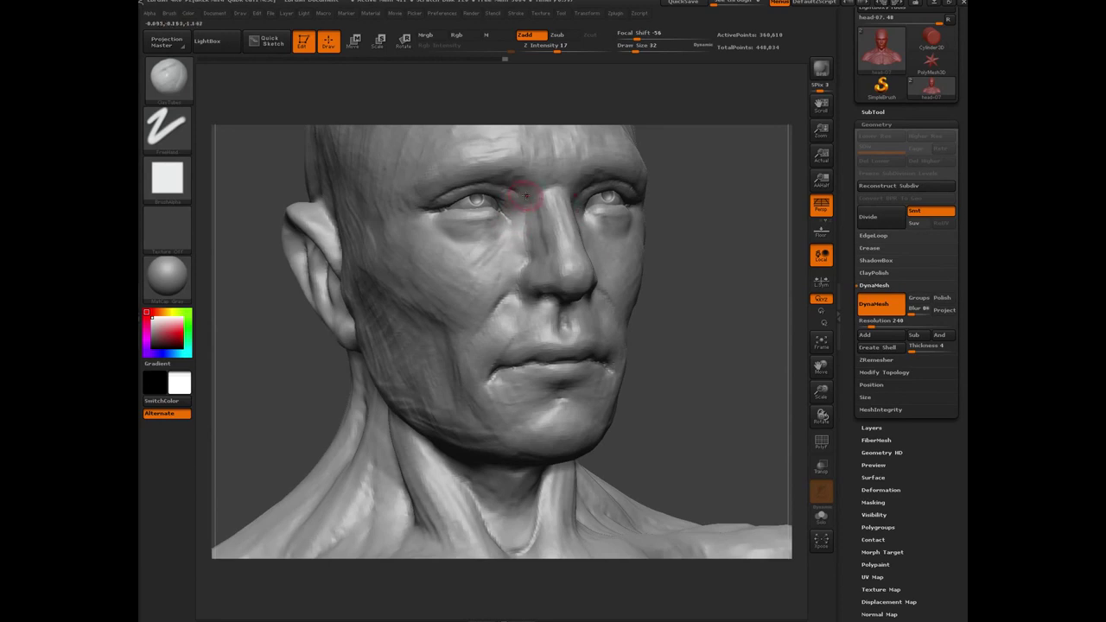
left_click_drag(522, 240, 516, 259)
left_click_drag(531, 214, 514, 259)
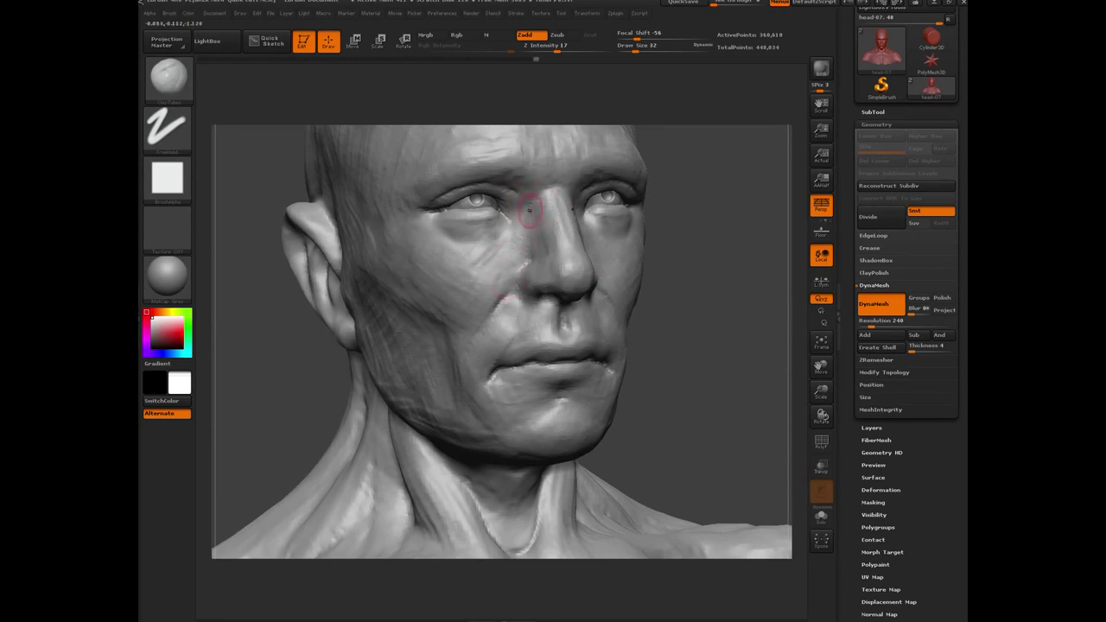
mouse_move(530, 213)
left_mouse_down()
mouse_move(505, 266)
mouse_move(523, 252)
left_mouse_up()
left_click_drag(266, 400, 457, 254)
mouse_move(303, 217)
left_mouse_down()
mouse_move(297, 345)
mouse_move(346, 353)
mouse_move(367, 384)
left_mouse_up()
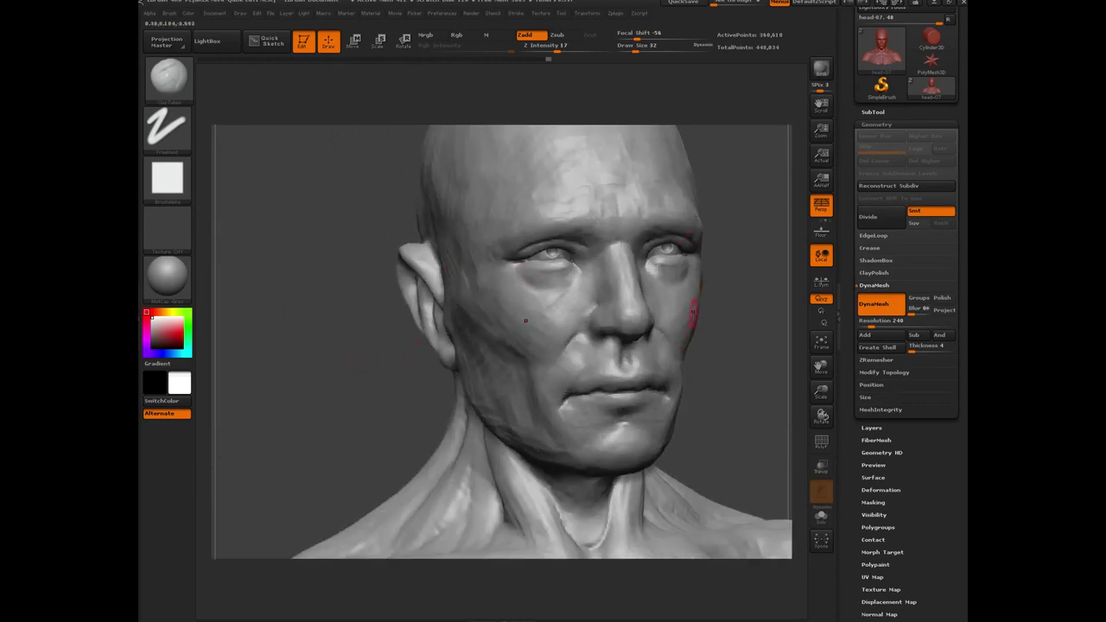
Turn the bust to a three-quarter view and study the matching view of dynamesh_head_ref_download up close in Windows Photo Viewer.
mouse_move(356, 366)
left_mouse_down("shift")
mouse_move(318, 372)
mouse_move(335, 371)
left_mouse_up("shift")
left_click_drag(335, 371, 216, 358, "alt")
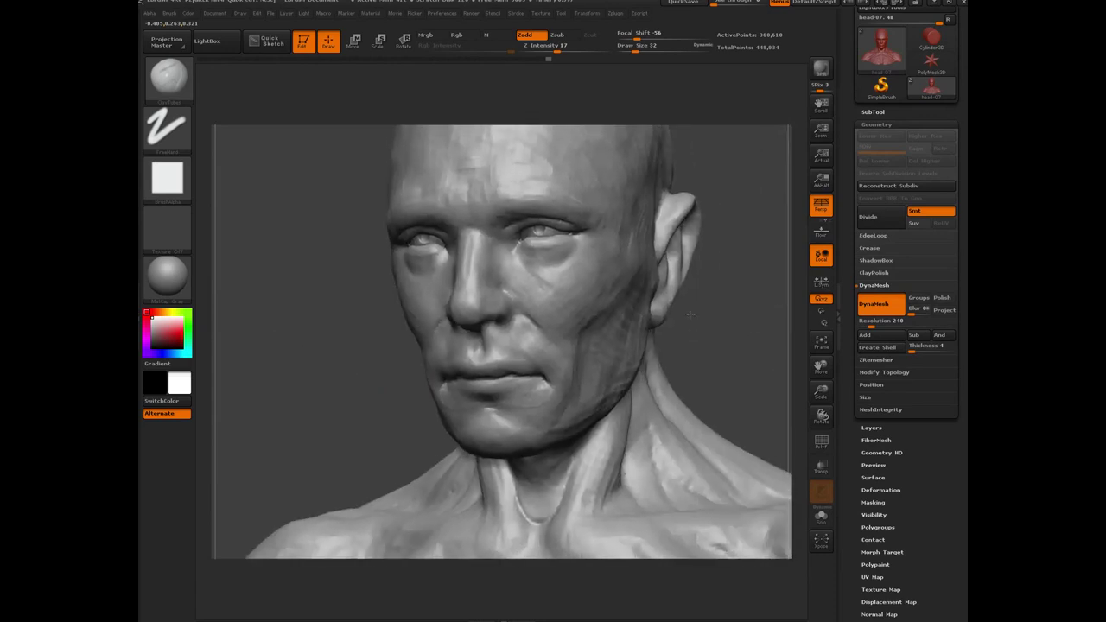
mouse_move(345, 616)
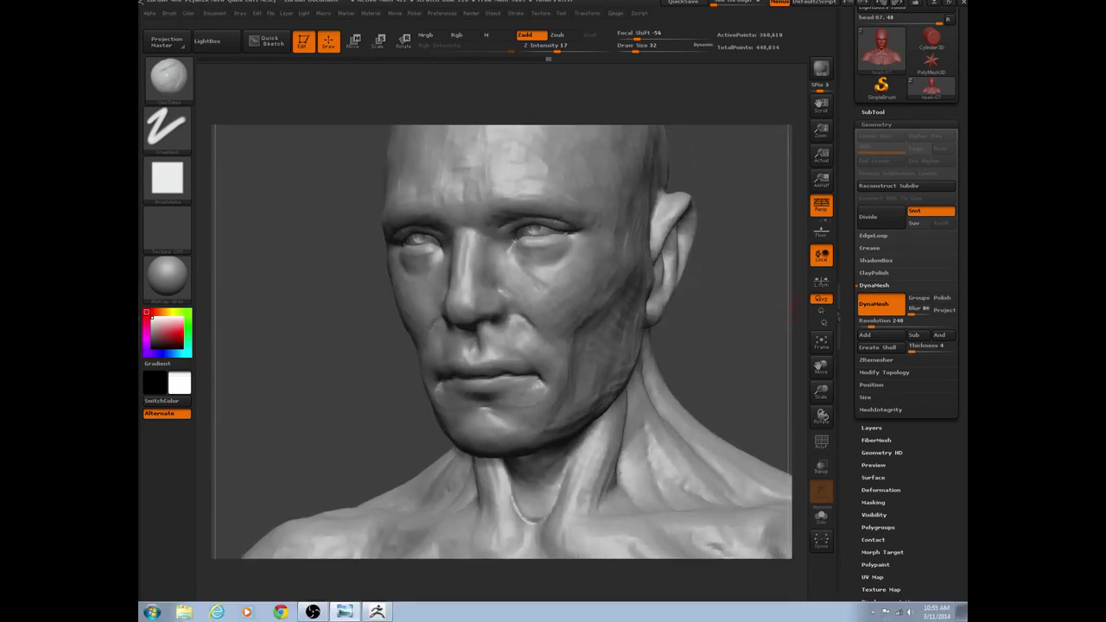
mouse_move(1105, 43)
left_mouse_down()
mouse_move(585, 105)
mouse_move(558, 87)
left_mouse_up()
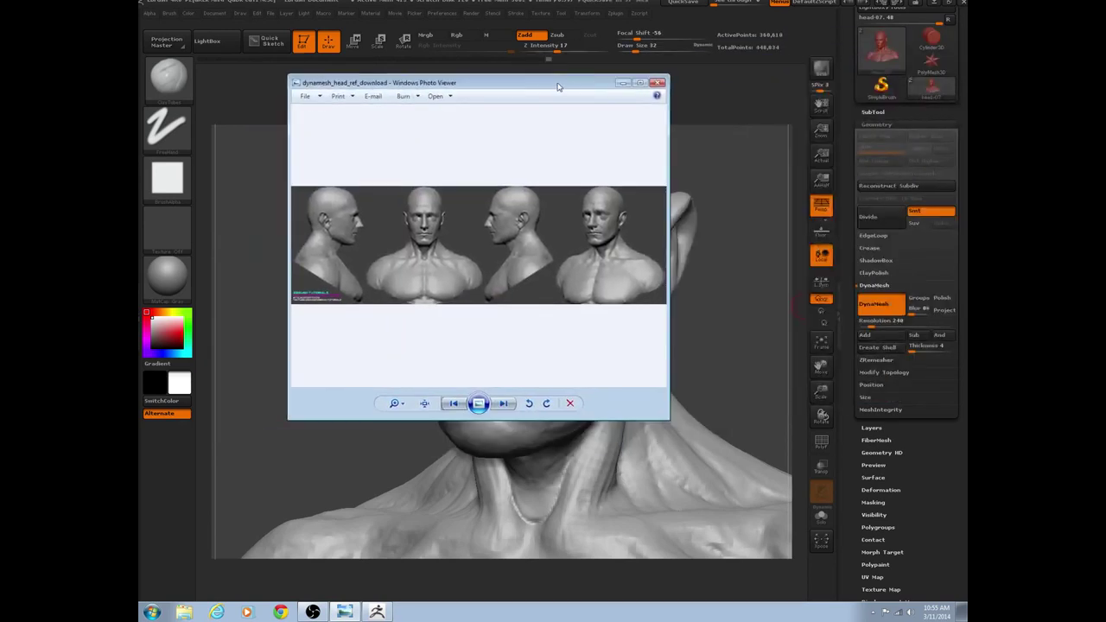
left_click(640, 83)
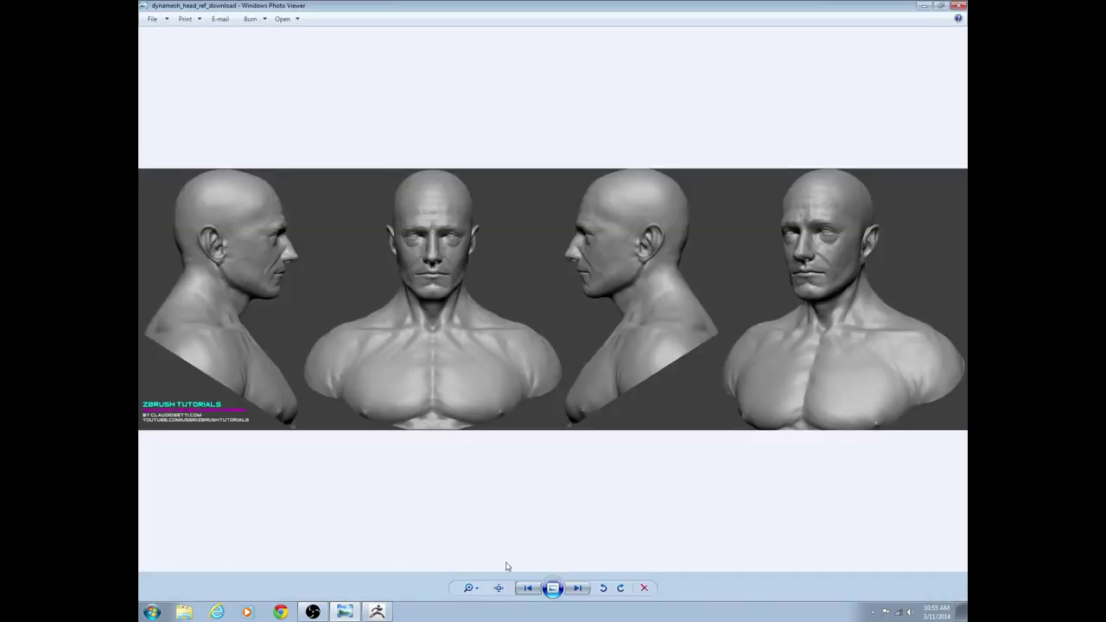
left_click(499, 587)
left_click_drag(735, 345, 312, 336)
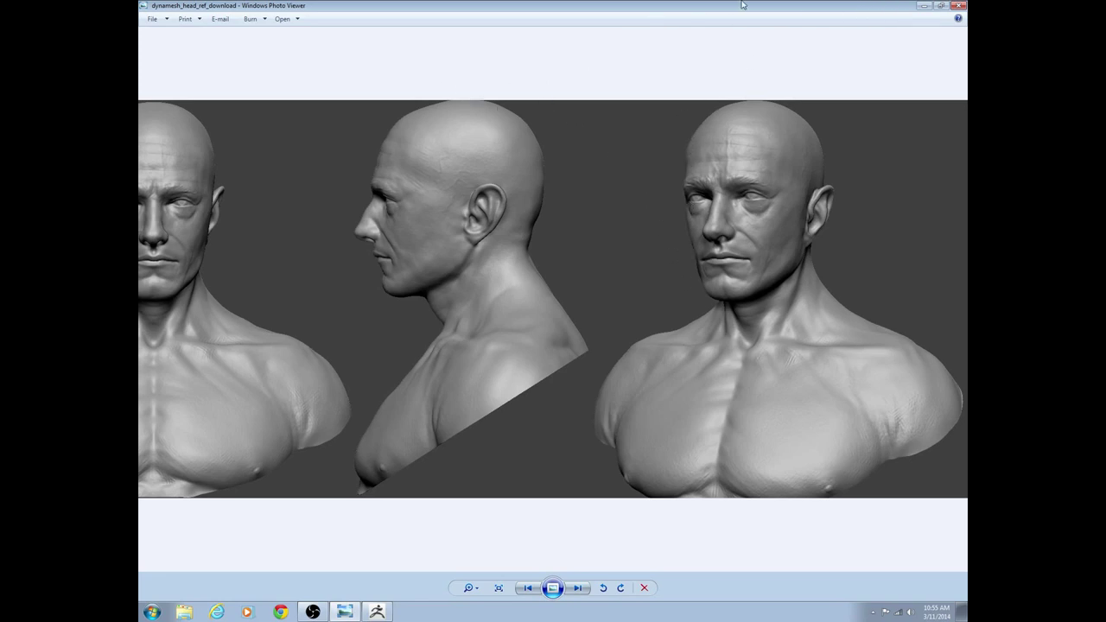
Study the front and side views of the reference image in full and up close, and return to ZBrush.
left_click_drag(554, 13, 519, 43)
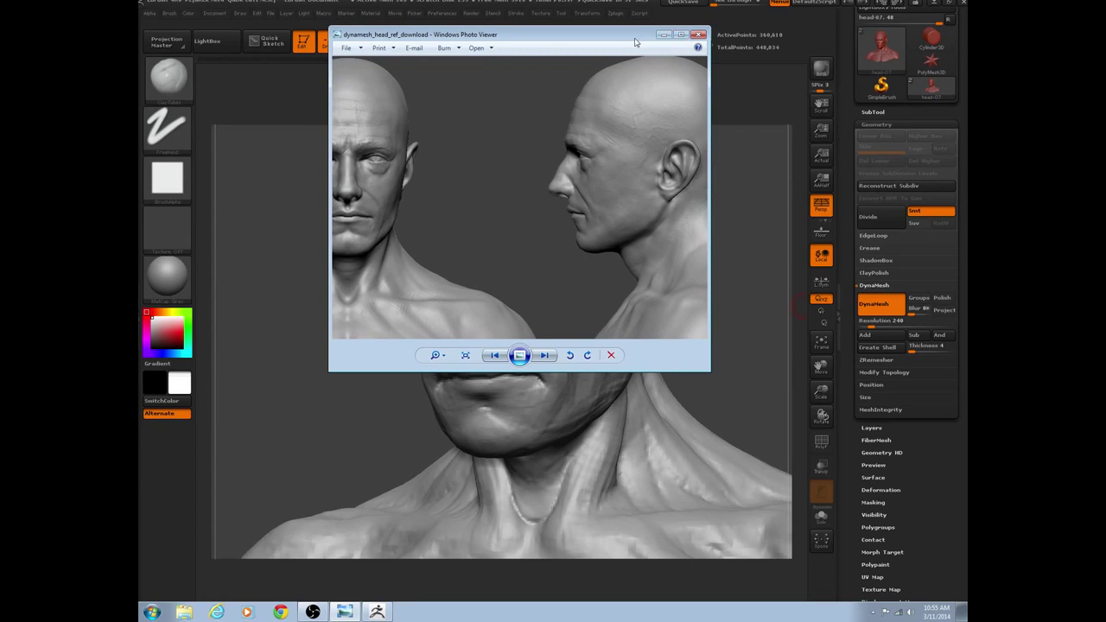
left_click(681, 36)
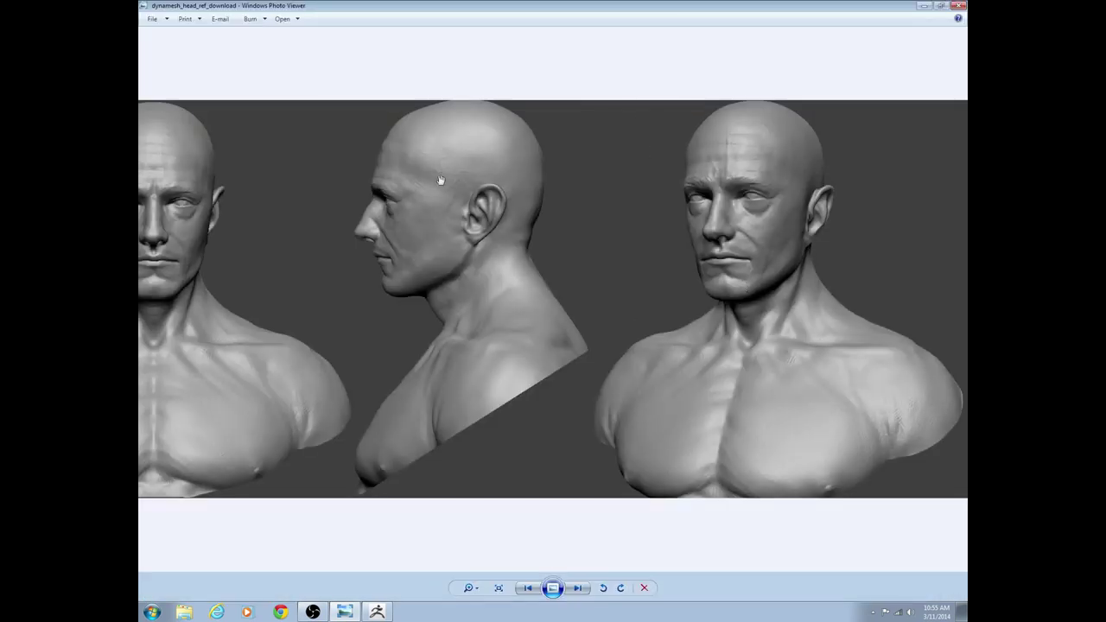
left_click(498, 588)
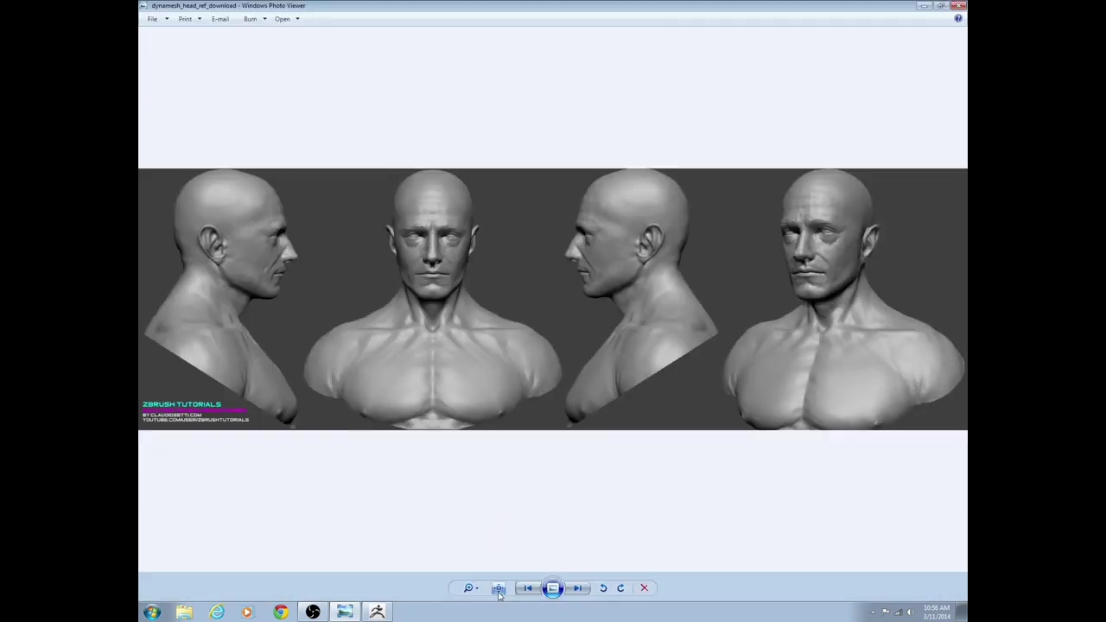
left_click(498, 588)
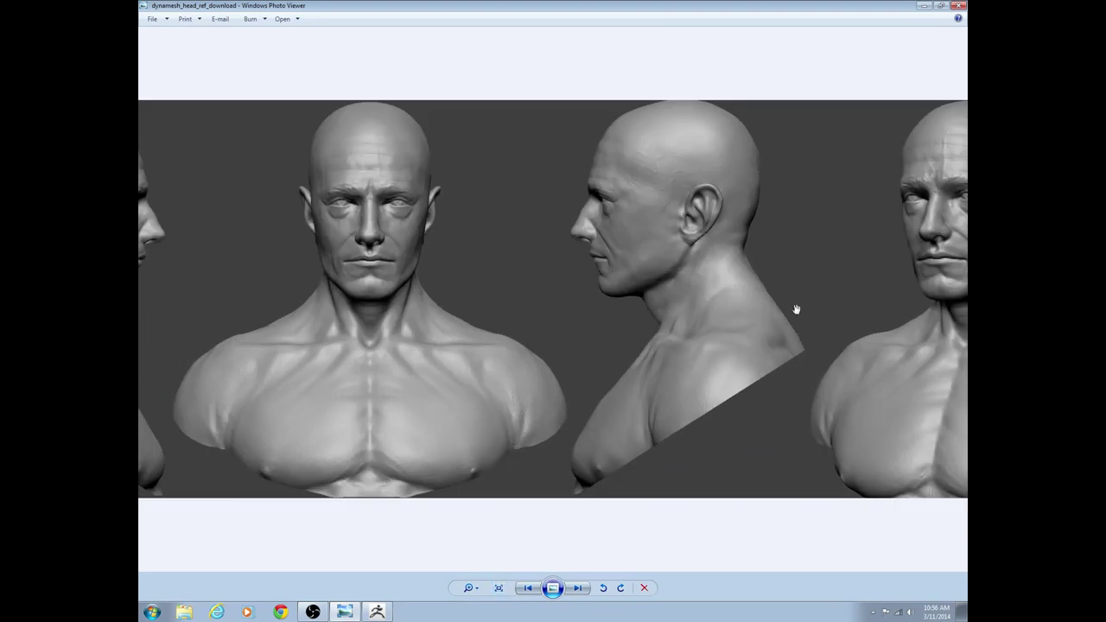
left_click_drag(795, 309, 855, 295)
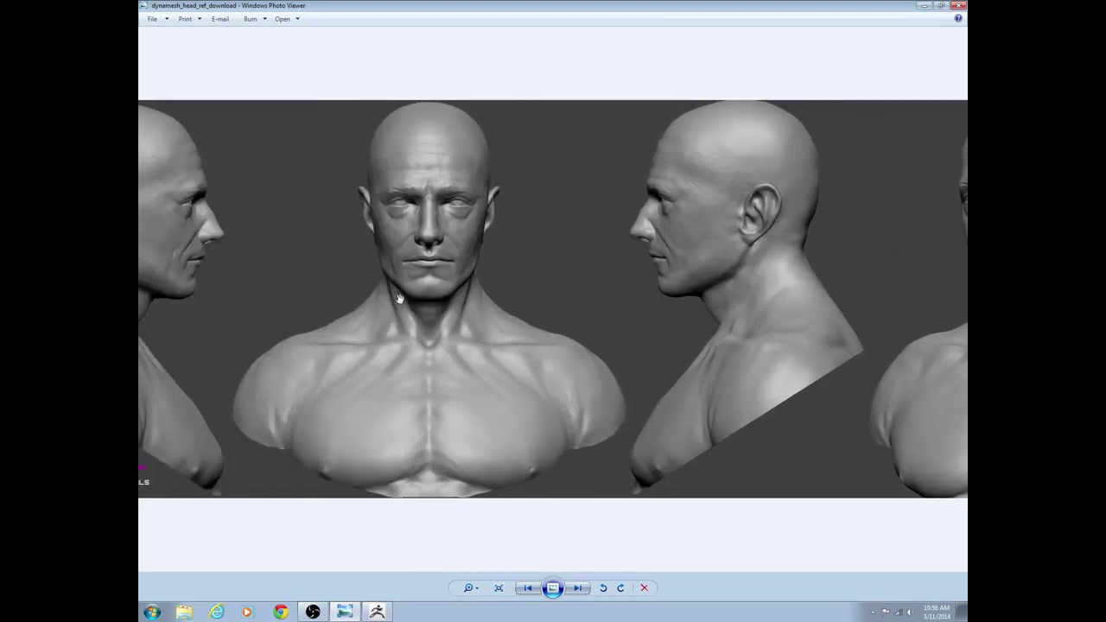
scroll(399, 298, "down", 3)
scroll(711, 321, "up", 3)
mouse_move(427, 320)
left_mouse_down()
mouse_move(300, 316)
mouse_move(418, 323)
left_mouse_up()
left_click_drag(504, 11, 966, 173)
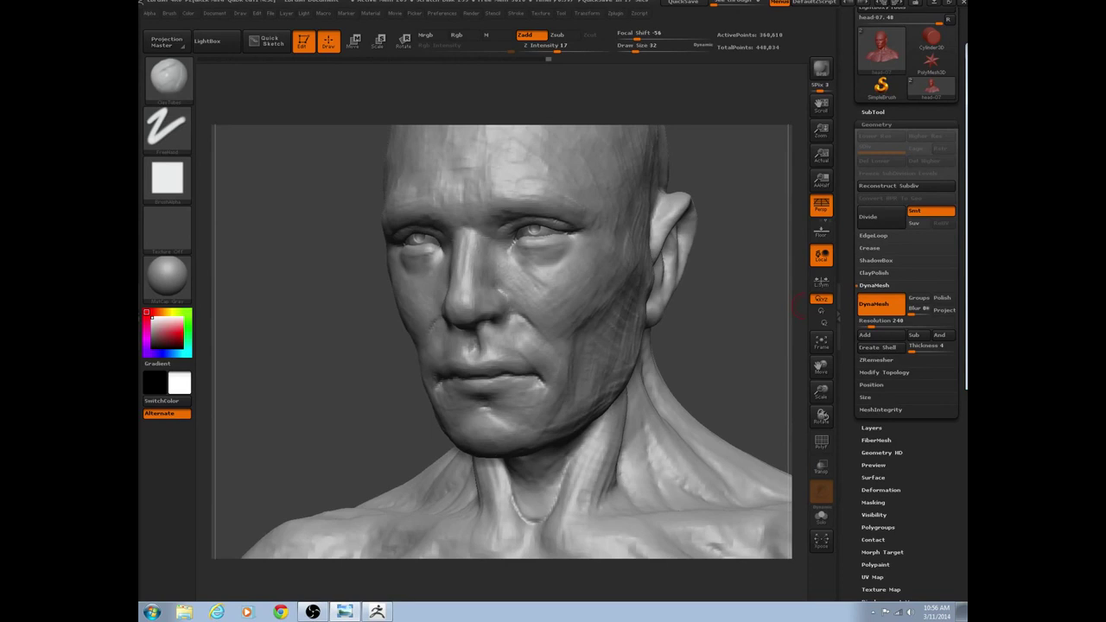
left_click(365, 92)
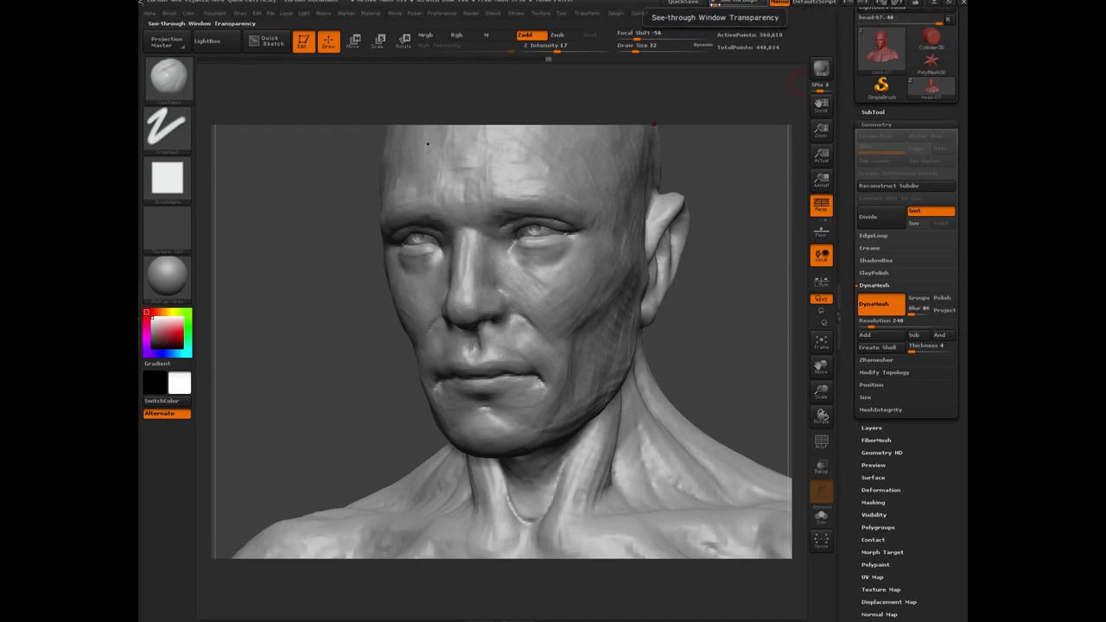
Try out the See-through window transparency while viewing the bust from the front, and restore the opaque window.
left_click_drag(716, 3, 715, 5)
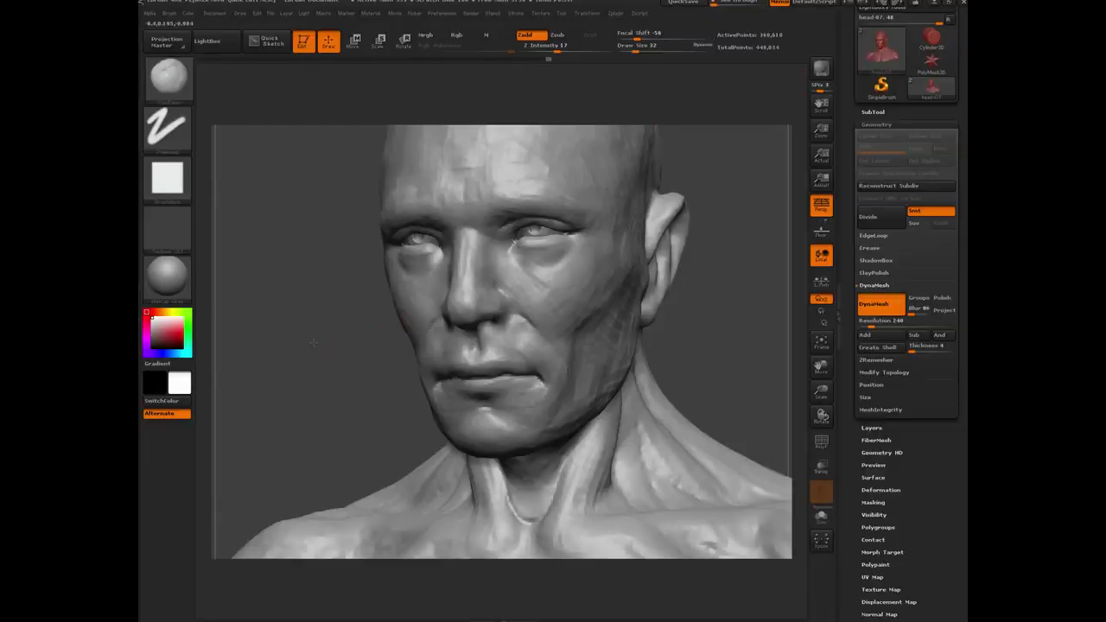
mouse_move(312, 343)
left_mouse_down()
mouse_move(630, 329)
mouse_move(323, 330)
mouse_move(292, 306)
mouse_move(391, 311)
left_mouse_up()
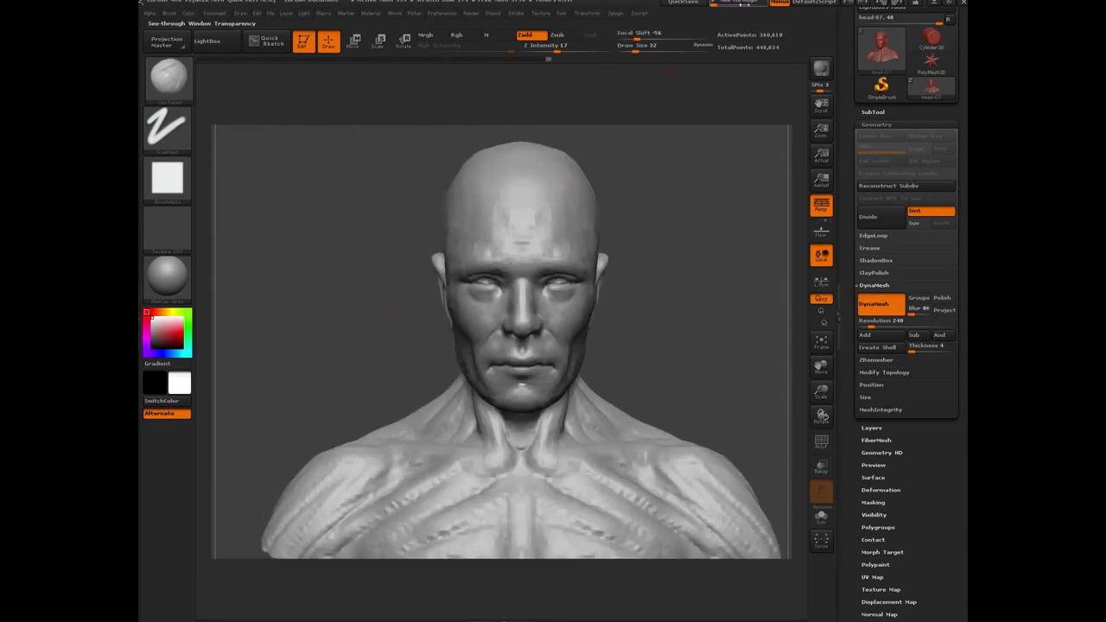
left_click_drag(716, 4, 726, 4)
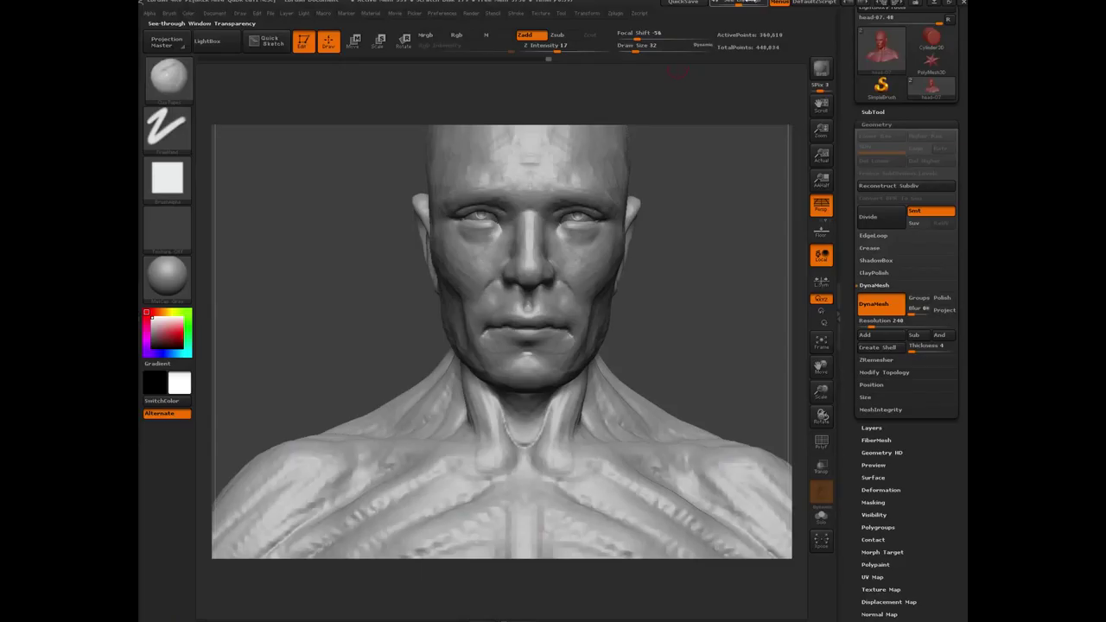
left_click_drag(740, 5, 709, 7)
Set the ClayTubes brush's Draw Size to 64 while checking the cheeks in front and three-quarter views.
left_click_drag(342, 344, 334, 272)
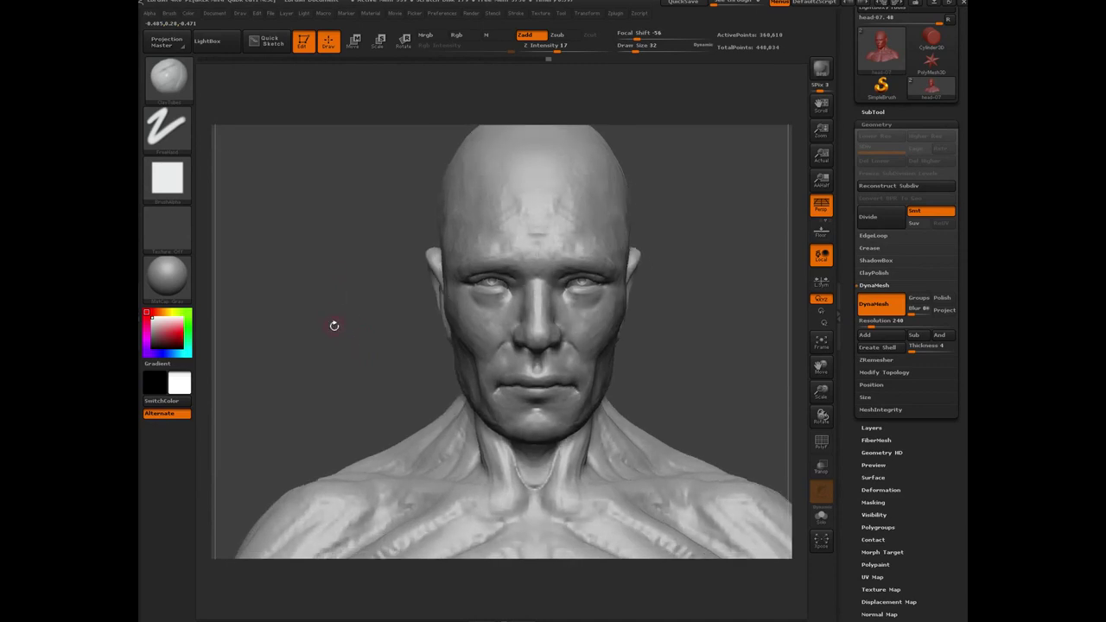
left_click_drag(335, 325, 321, 285)
key("]")
left_click_drag(380, 334, 366, 372)
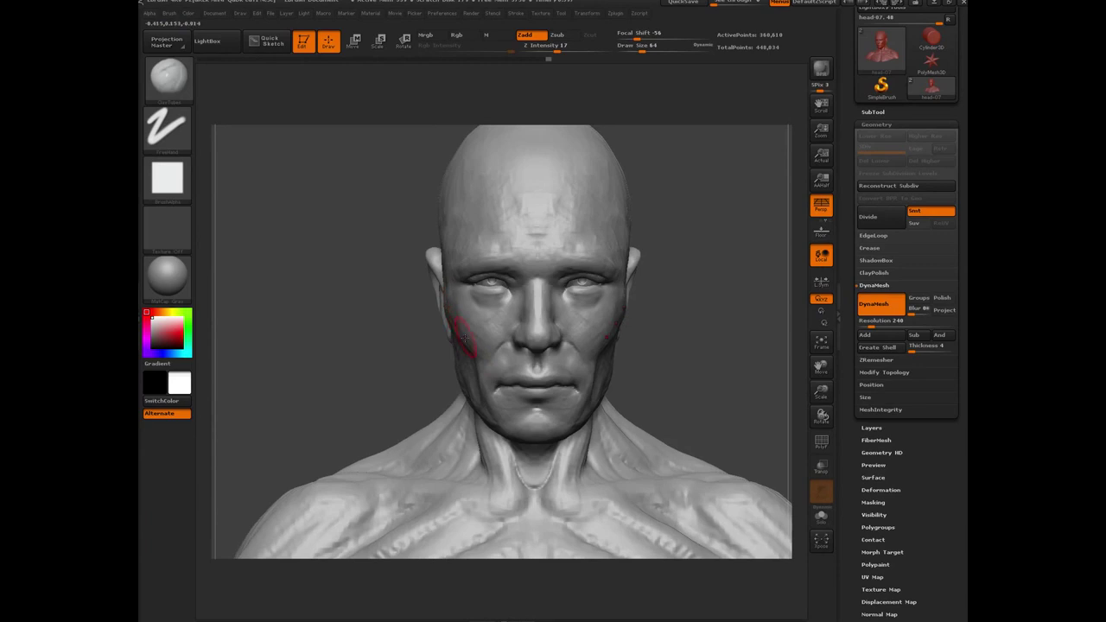
mouse_move(368, 346)
left_mouse_down()
mouse_move(340, 367)
mouse_move(285, 363)
mouse_move(350, 356)
mouse_move(337, 358)
left_mouse_up()
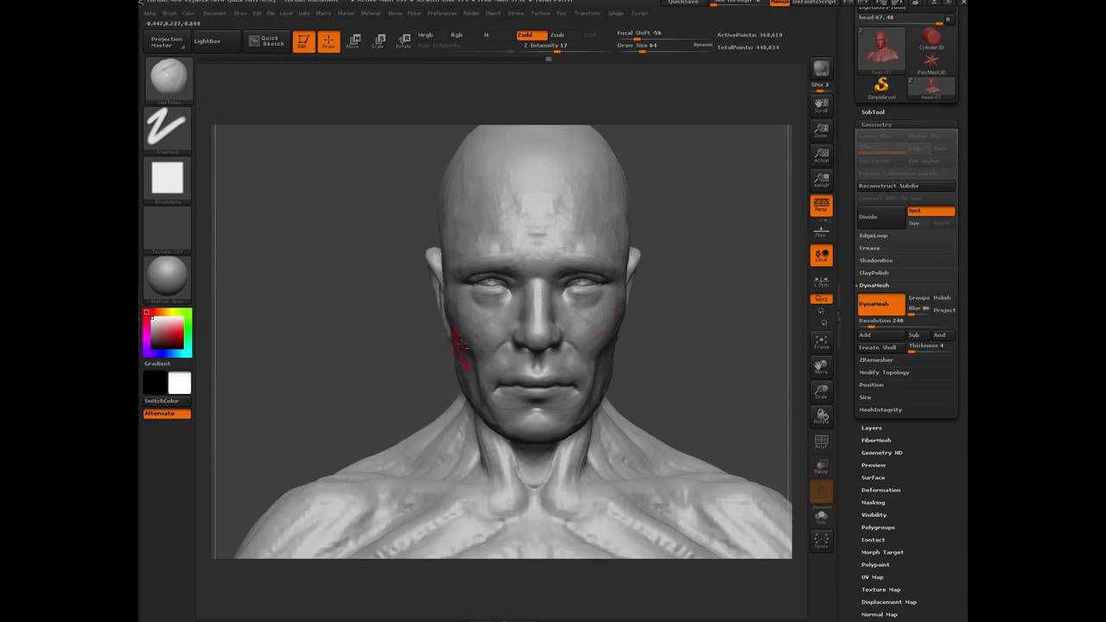
left_click_drag(380, 343, 440, 317)
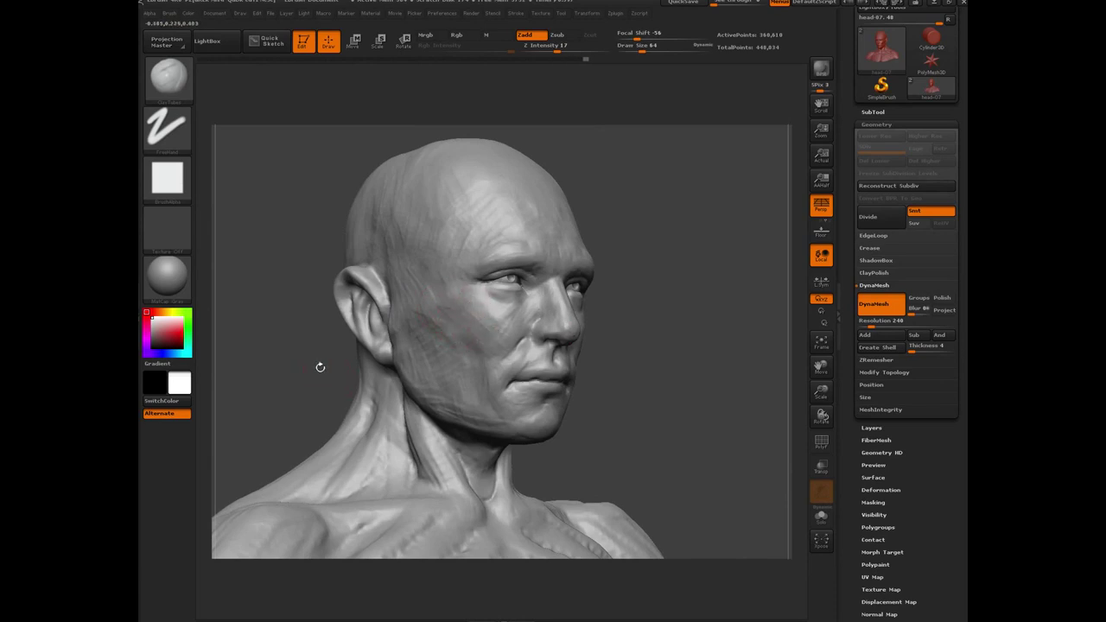
Switch to the TrimDynamic brush and flatten the cheek planes between the cheekbone and the mouth corner.
left_click_drag(319, 367, 378, 375)
key("b")
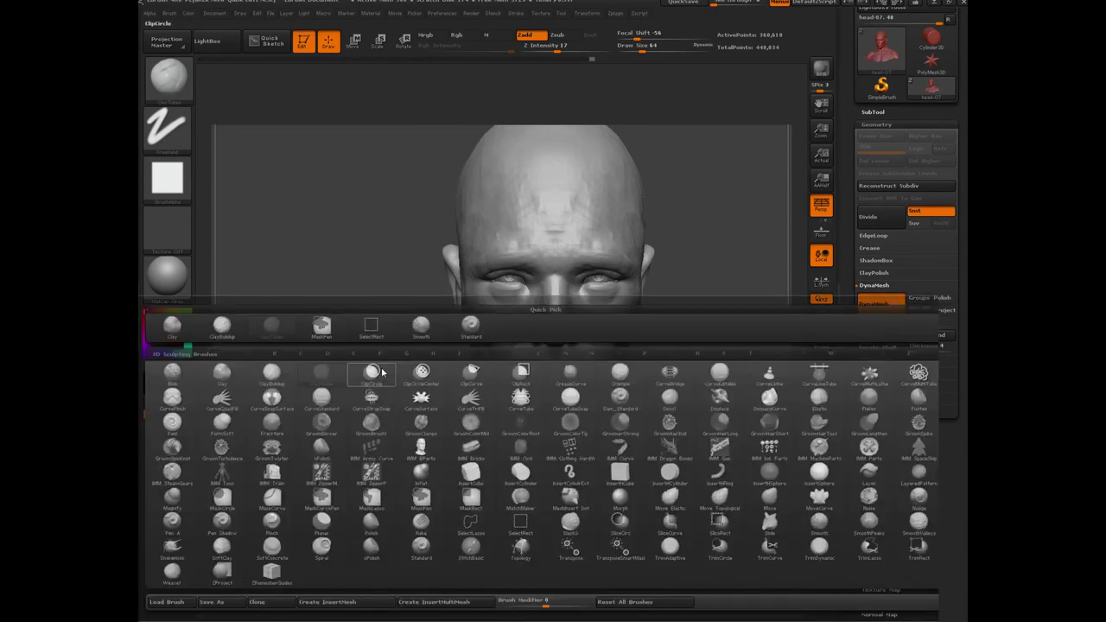
key("t")
key("d")
left_click_drag(352, 289, 428, 294)
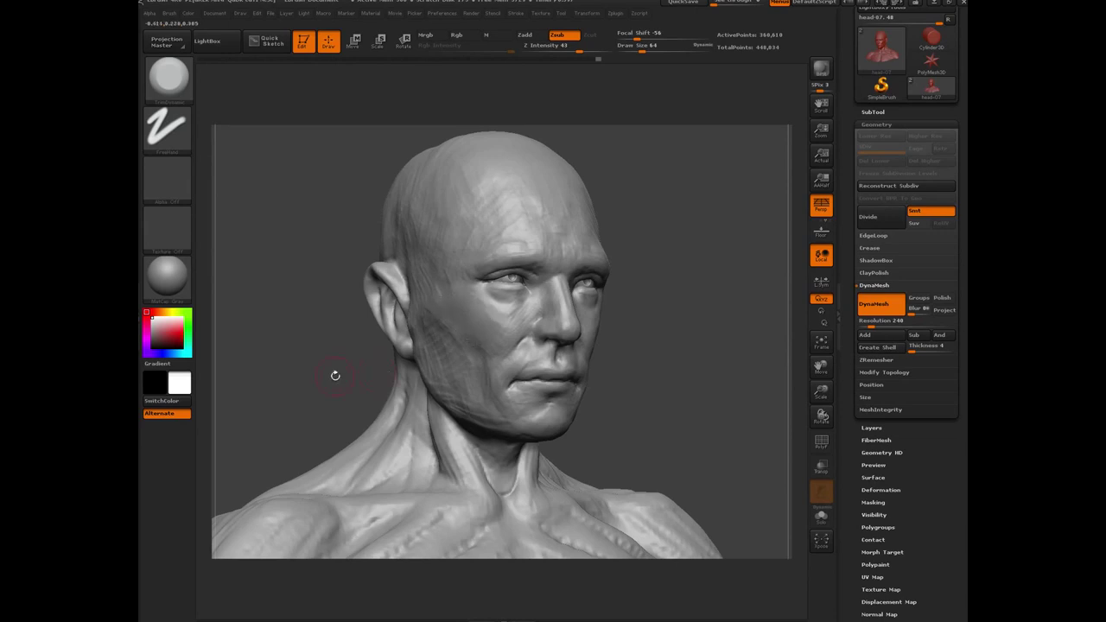
left_click_drag(335, 375, 384, 341)
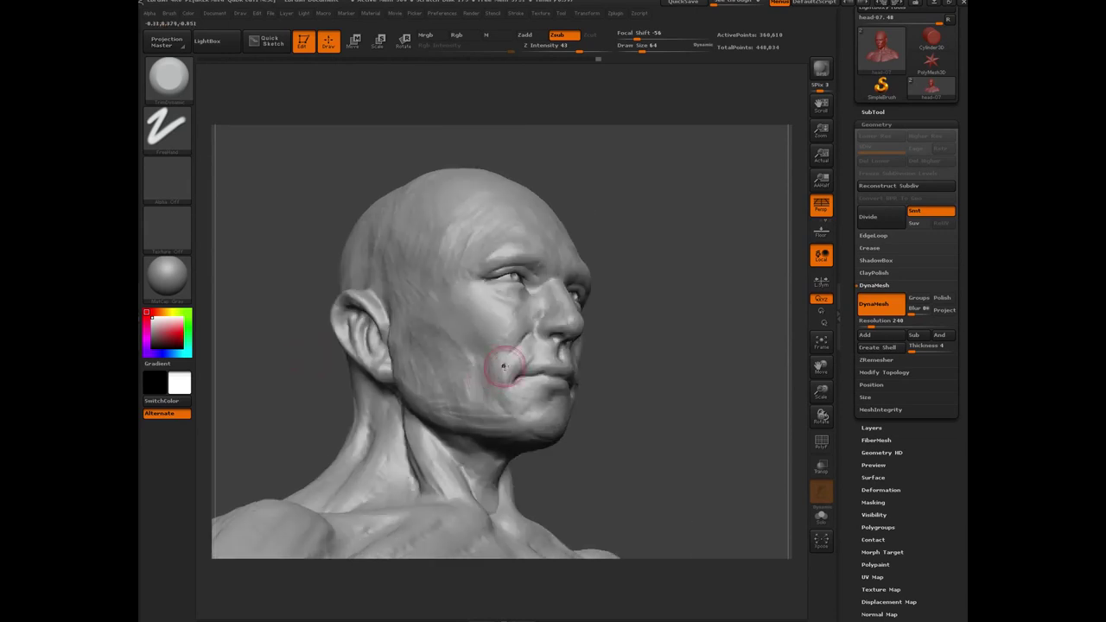
mouse_move(681, 409)
left_mouse_down("shift")
mouse_move(406, 371)
mouse_move(503, 372)
left_mouse_up("shift")
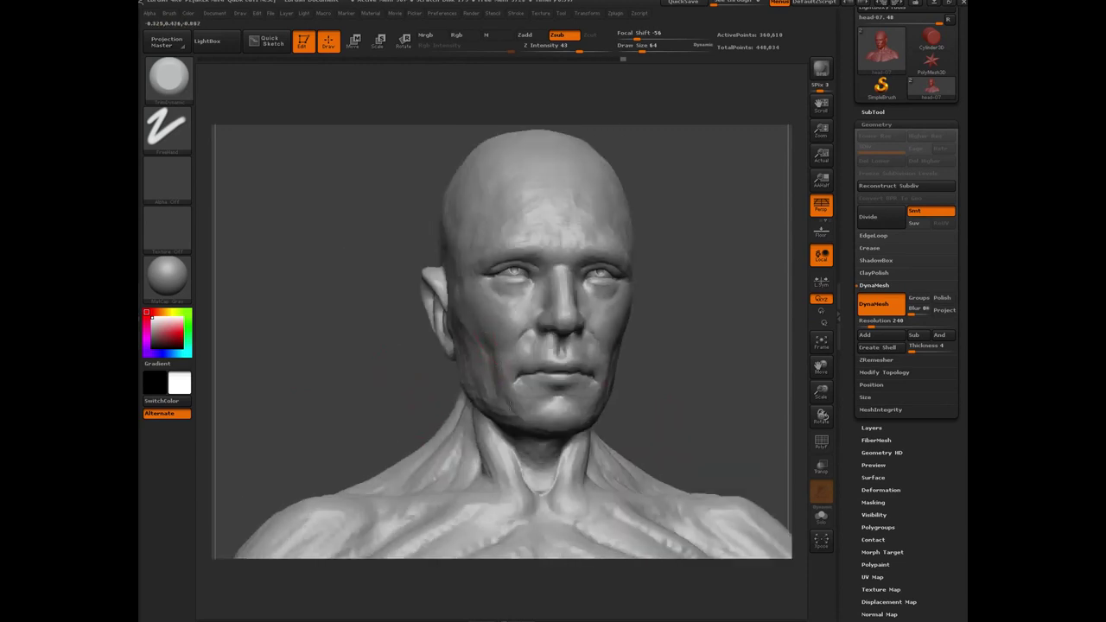
Trim the lower cheek and jawline into cleaner planes, working from three-quarter, low and side angles.
left_click_drag(360, 379, 519, 407)
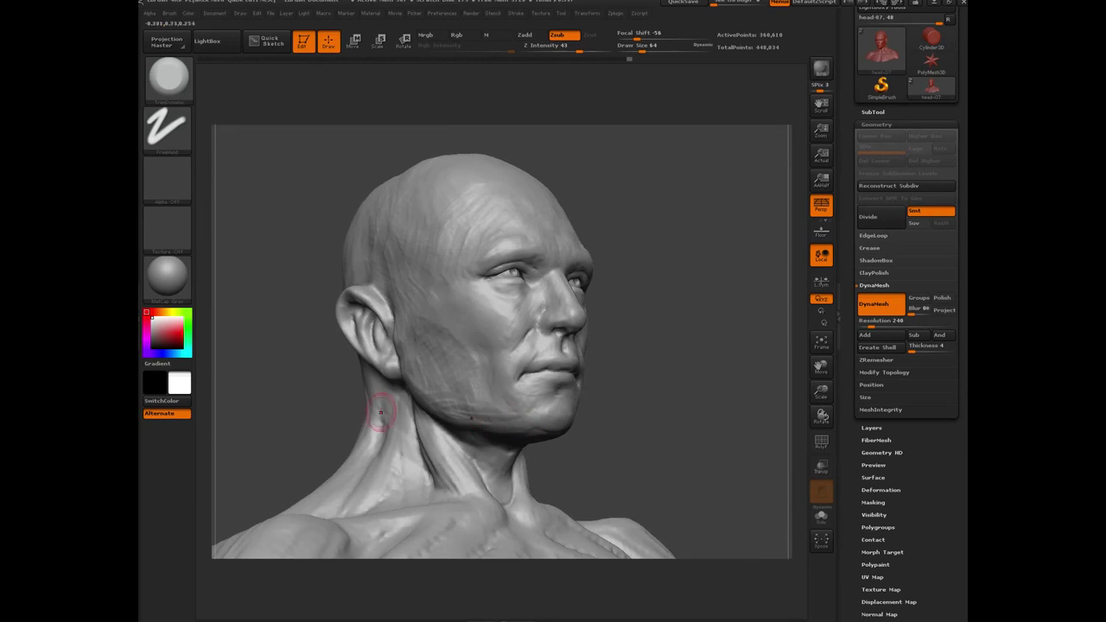
left_click_drag(343, 419, 474, 437)
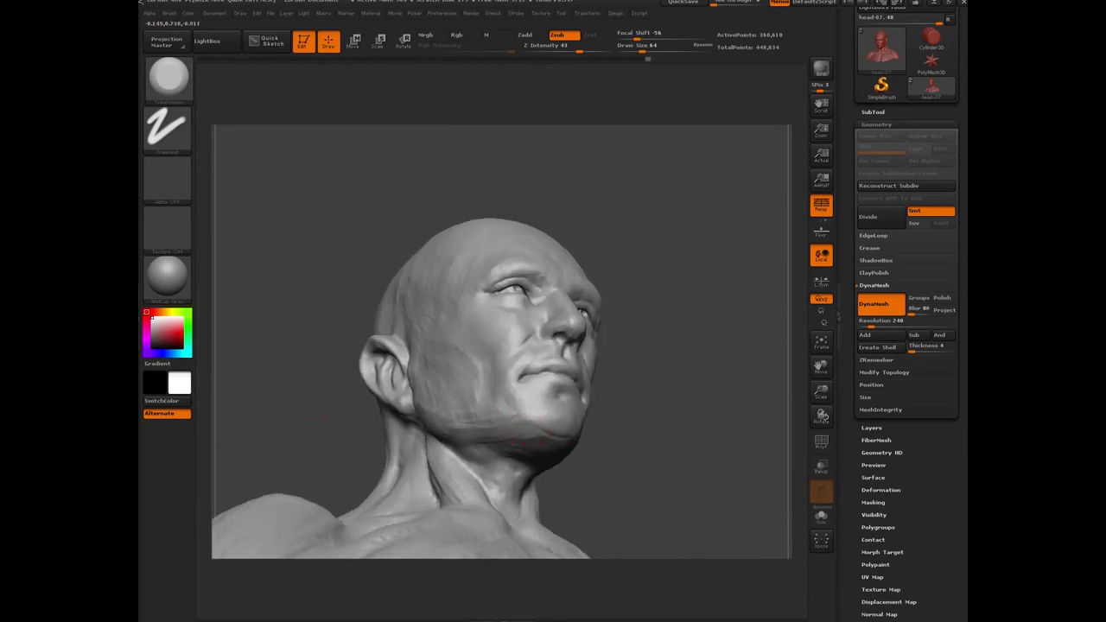
mouse_move(518, 424)
left_mouse_down()
mouse_move(449, 430)
mouse_move(464, 438)
left_mouse_up()
mouse_move(299, 412)
left_mouse_down("shift")
mouse_move(354, 374)
mouse_move(339, 303)
mouse_move(493, 354)
left_mouse_up("shift")
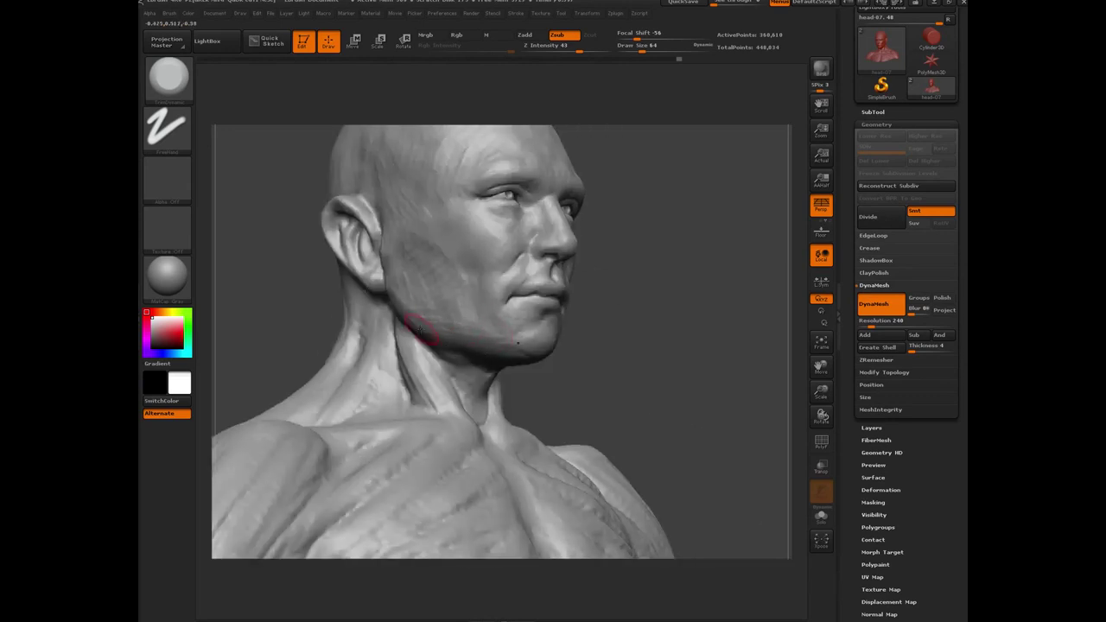
left_click_drag(273, 313, 534, 318)
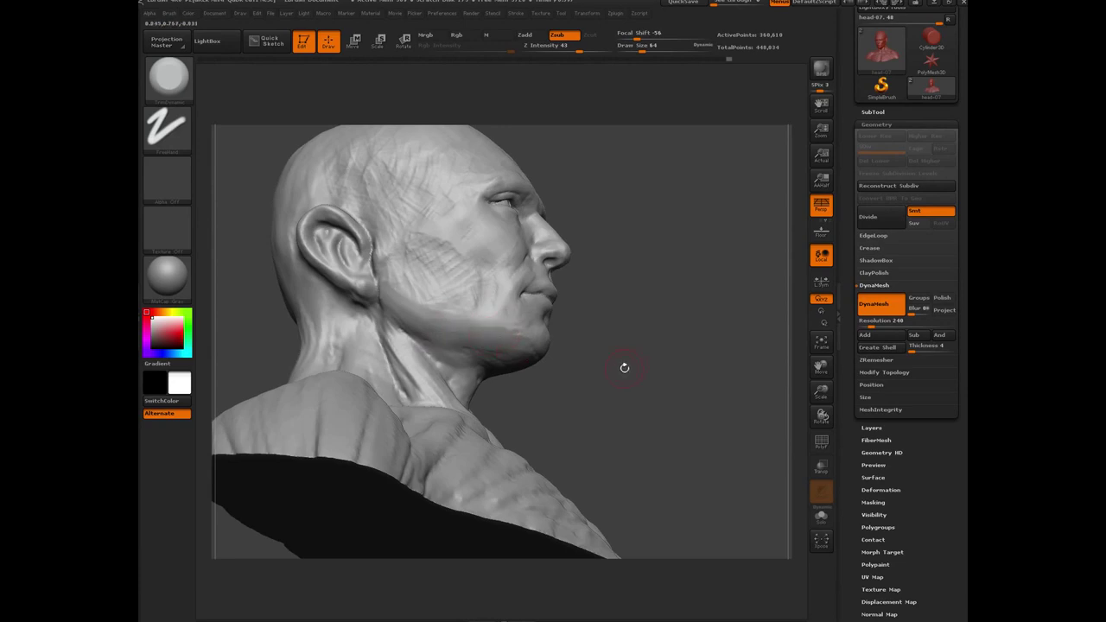
left_click_drag(605, 382, 607, 449, "alt")
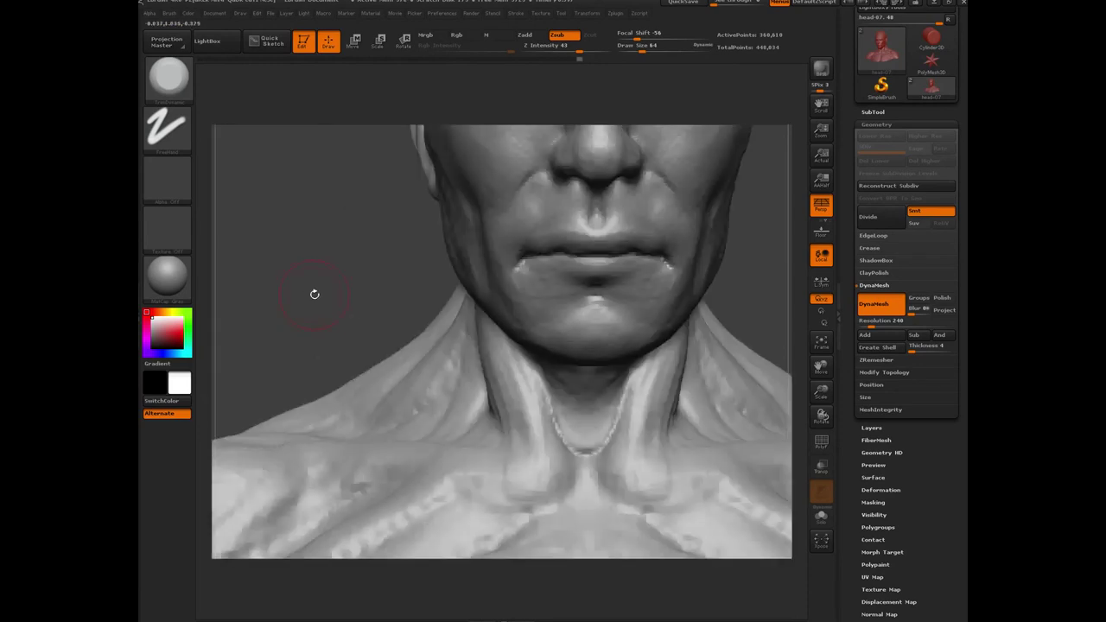
Refine the chin, temple and side-of-face planes with TrimDynamic, checking the bust in front and three-quarter views.
key("f")
mouse_move(333, 271)
left_mouse_down("alt")
mouse_move(342, 350)
mouse_move(357, 277)
mouse_move(457, 185)
left_mouse_up("alt")
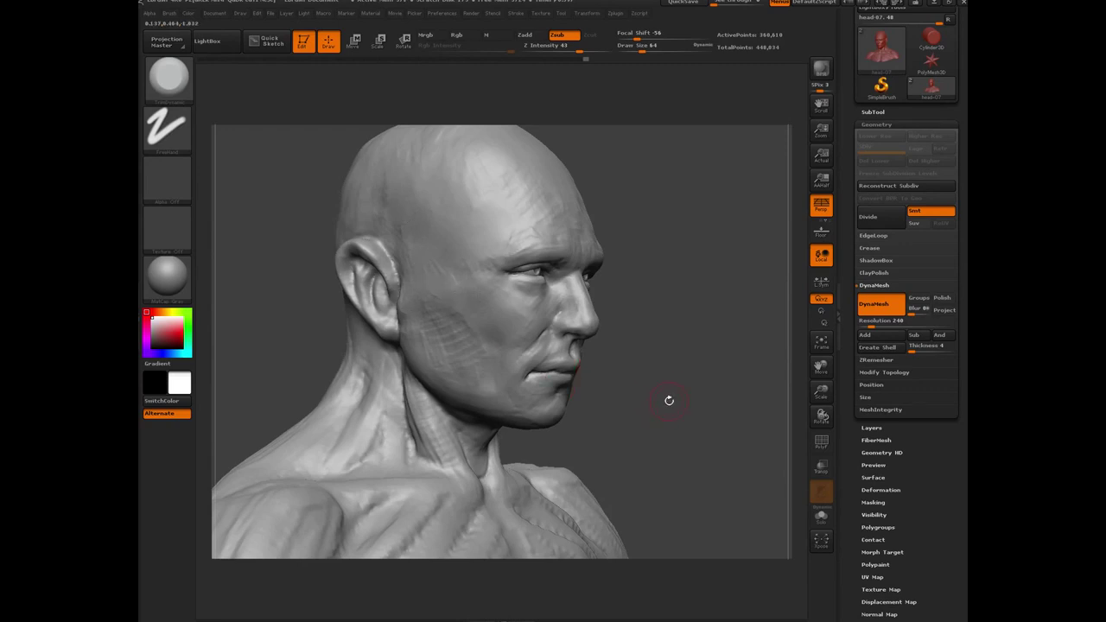
mouse_move(668, 400)
left_mouse_down()
mouse_move(338, 271)
mouse_move(469, 234)
left_mouse_up()
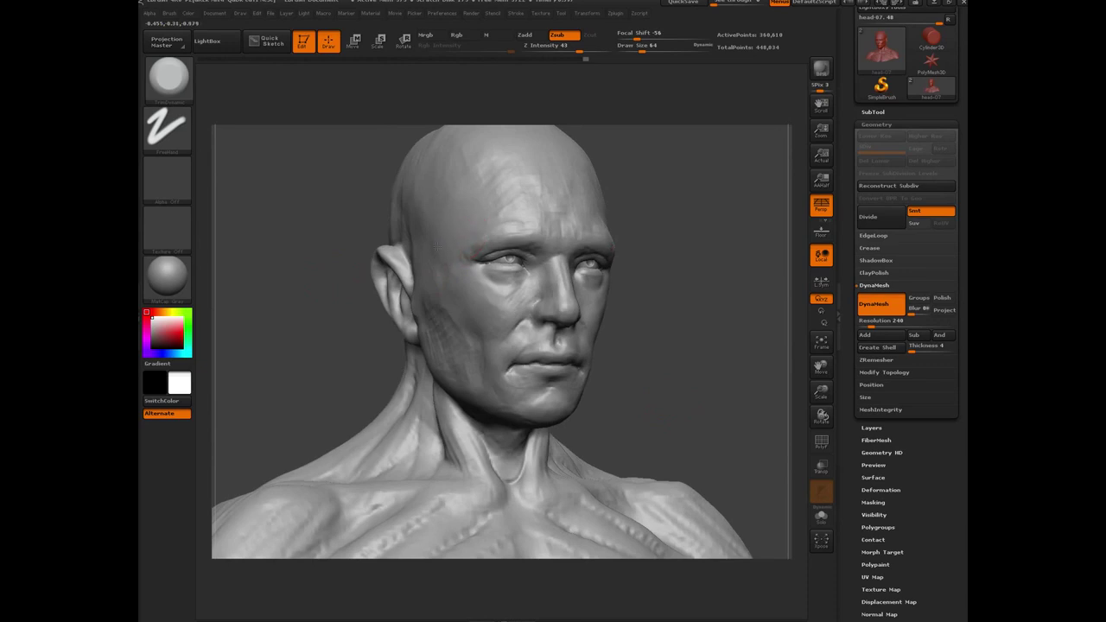
left_click_drag(302, 346, 369, 308)
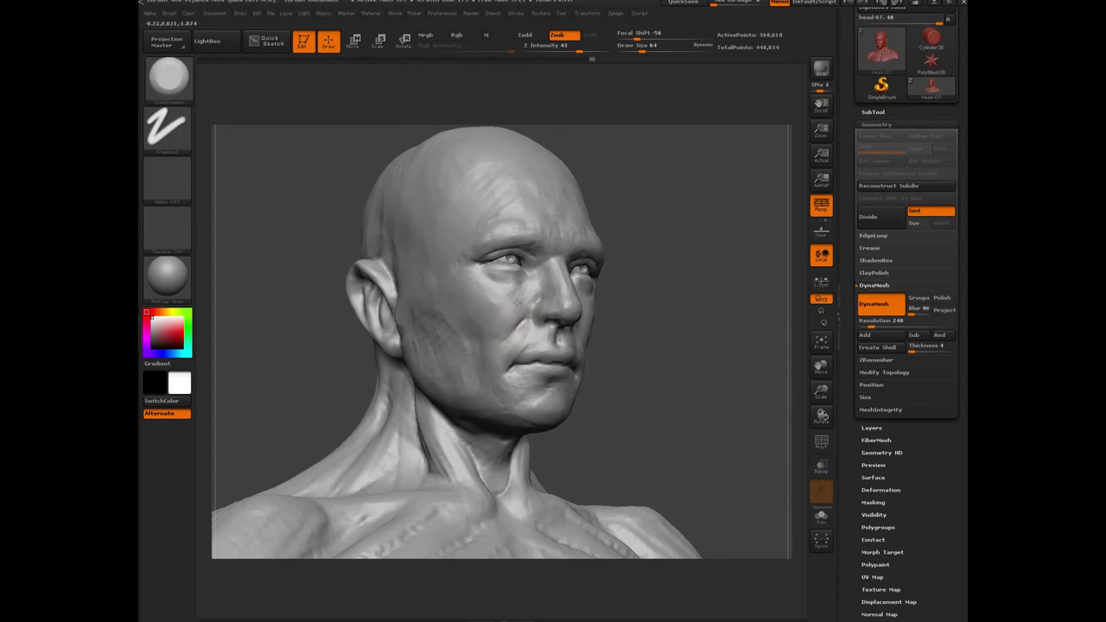
left_click_drag(308, 375, 270, 378)
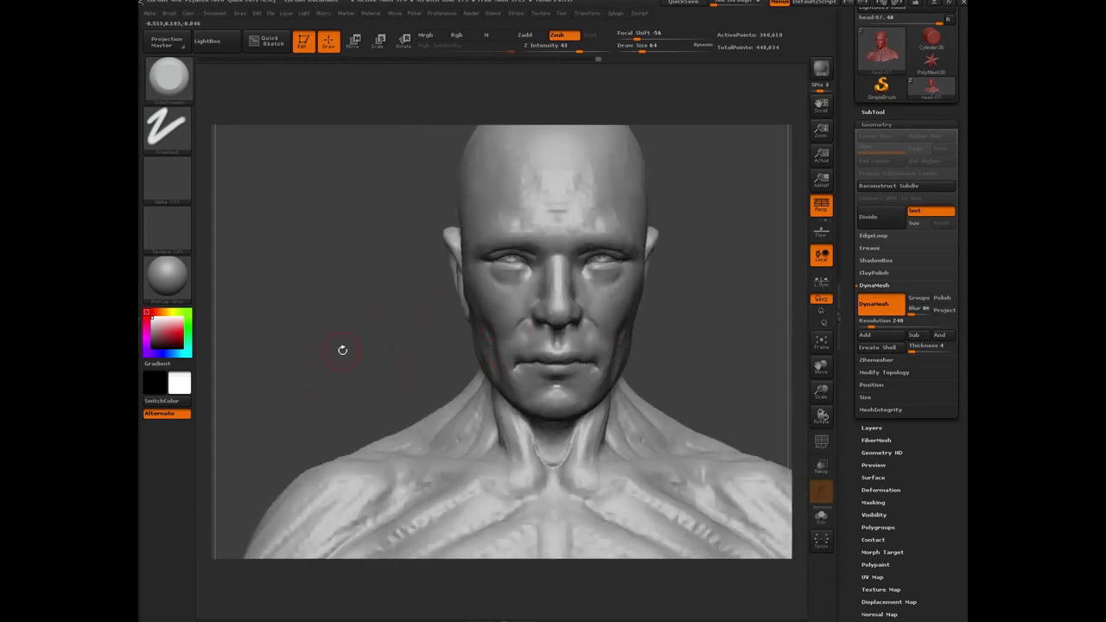
left_click_drag(342, 350, 378, 343, "alt")
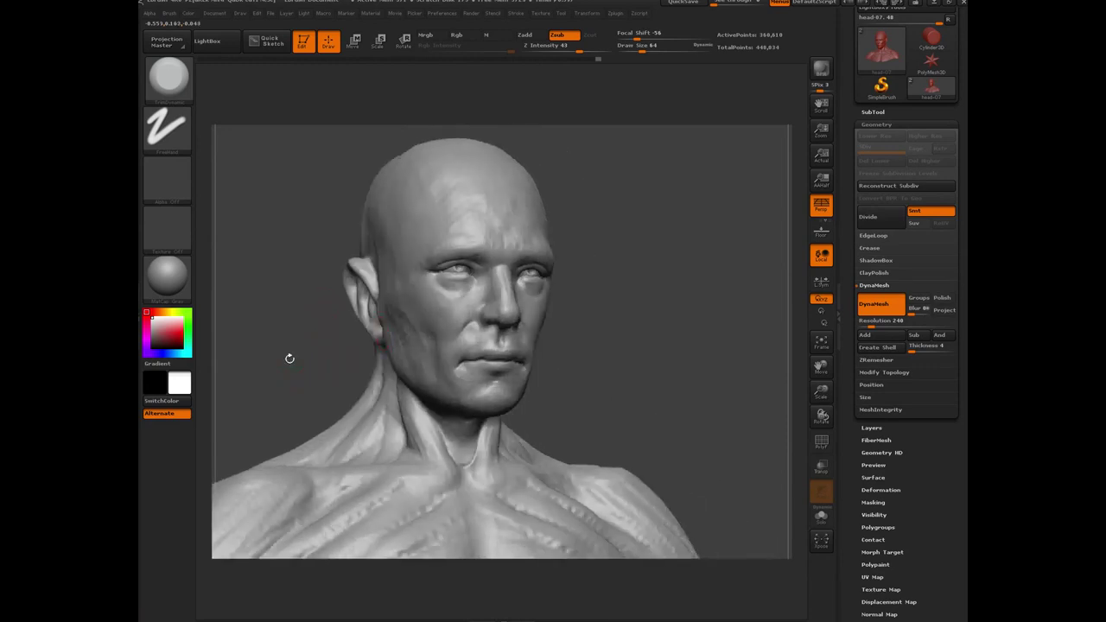
left_click_drag(290, 357, 358, 358, "shift")
left_click_drag(291, 323, 303, 360)
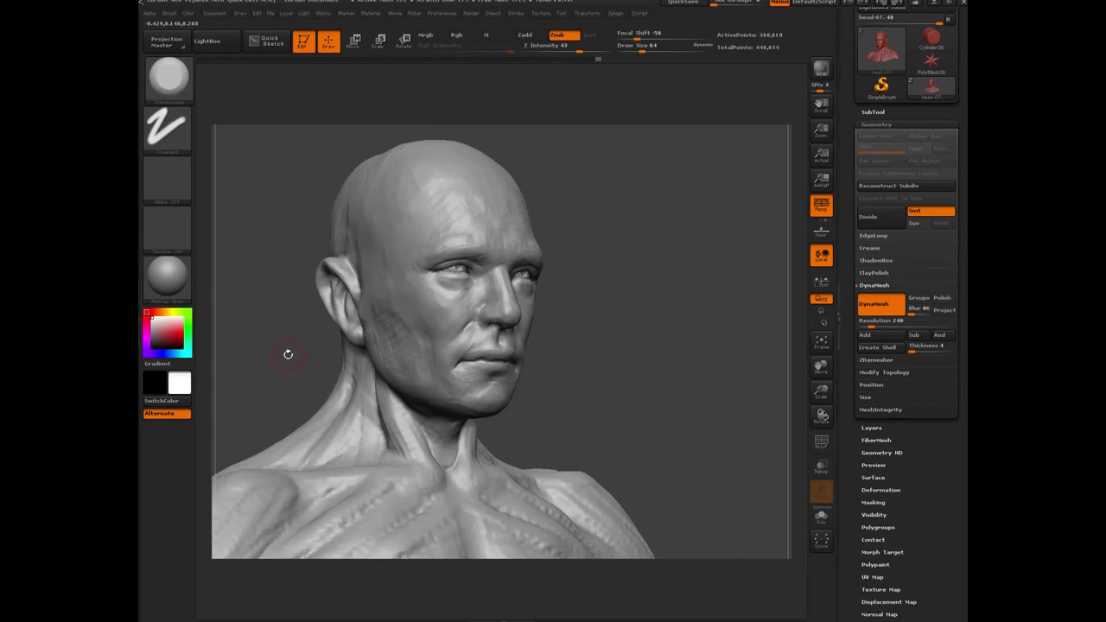
Switch back to the ClayTubes brush and build up the side of the cheek between the ear and the jaw.
key("b")
key("c")
key("b")
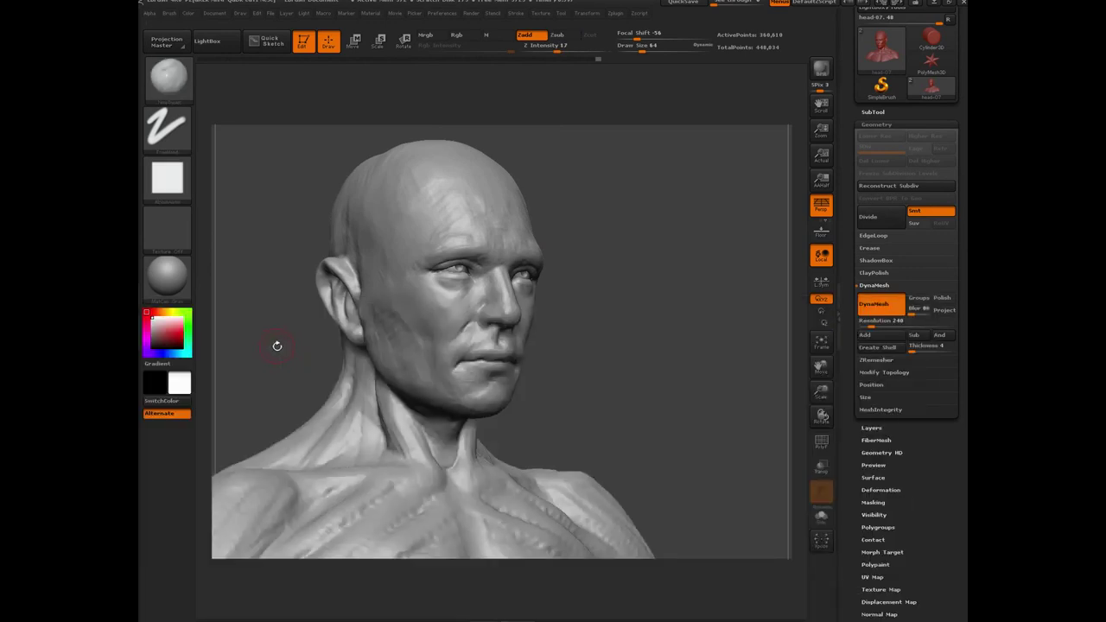
left_click_drag(276, 345, 333, 385)
left_click_drag(293, 371, 354, 380)
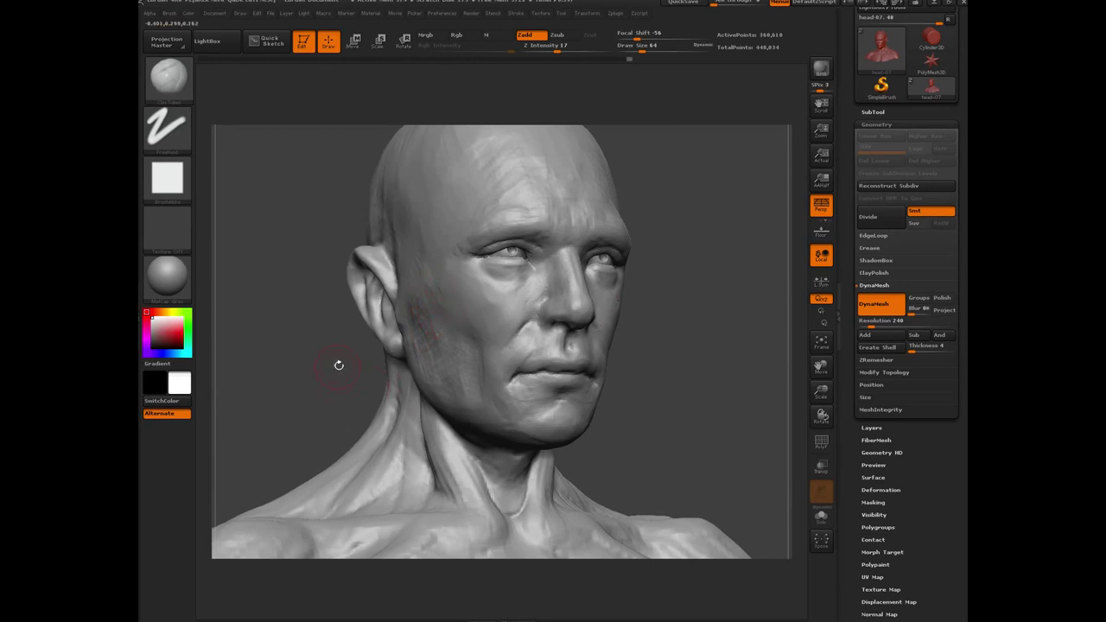
mouse_move(337, 365)
left_mouse_down()
mouse_move(423, 311)
mouse_move(458, 267)
mouse_move(382, 354)
mouse_move(402, 301)
mouse_move(420, 296)
mouse_move(414, 375)
mouse_move(412, 354)
mouse_move(476, 326)
mouse_move(449, 367)
left_mouse_up()
left_click_drag(427, 432, 488, 332)
left_click_drag(632, 427, 493, 383)
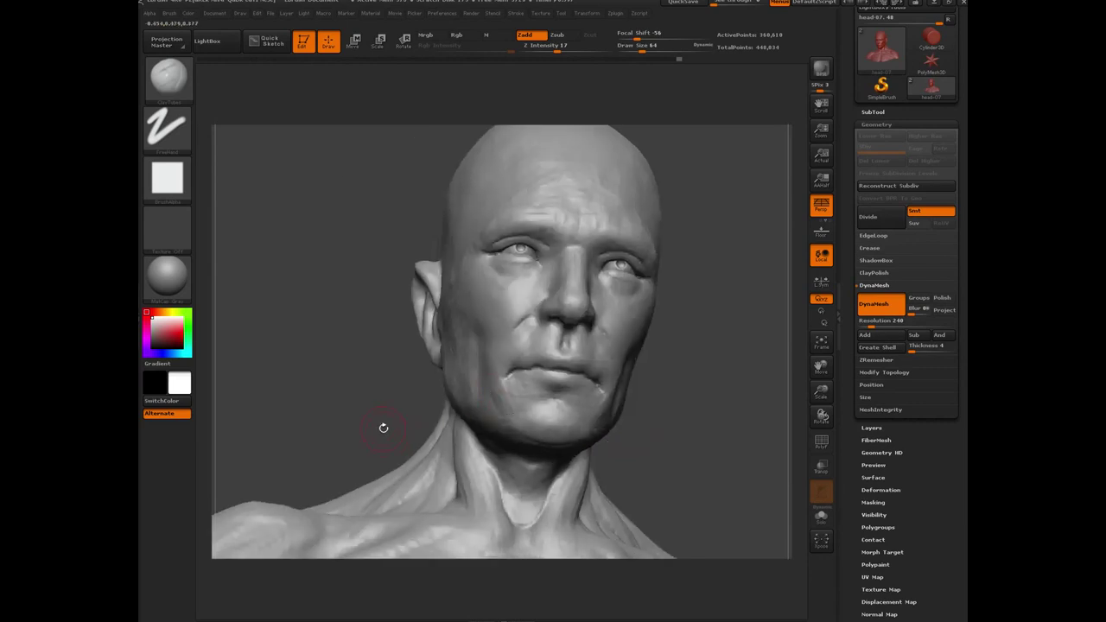
Build up the forms around the mouth corners and lower cheeks with ClayTubes, and reduce the Draw Size to 36.
mouse_move(383, 424)
left_mouse_down()
mouse_move(445, 410)
mouse_move(487, 367)
mouse_move(550, 400)
mouse_move(527, 401)
left_mouse_up()
left_click_drag(318, 365, 499, 376)
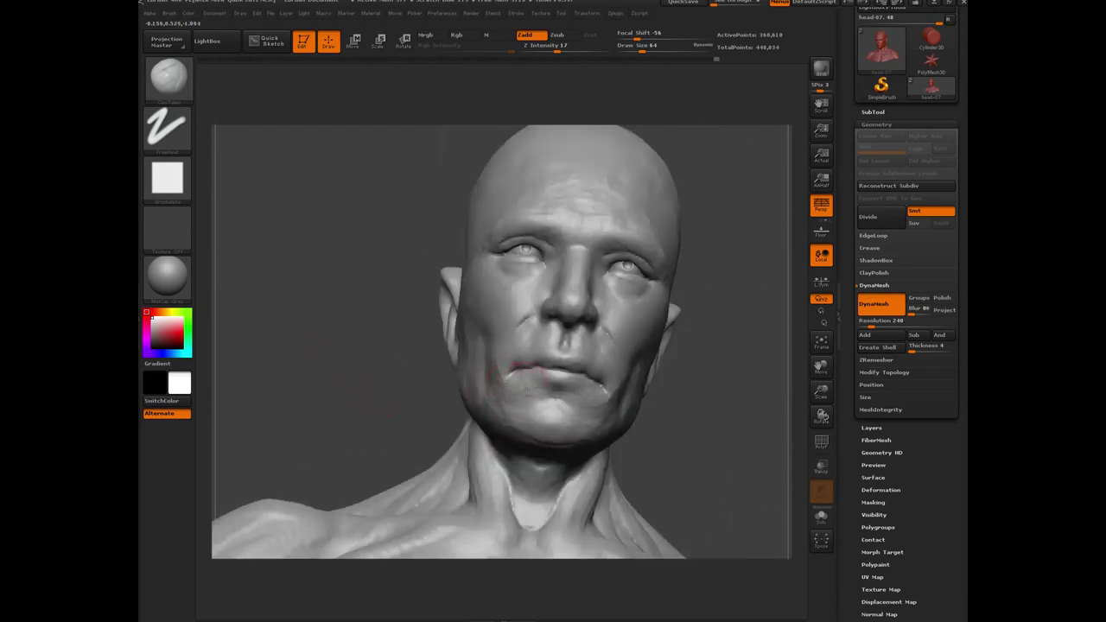
left_click_drag(409, 382, 510, 355)
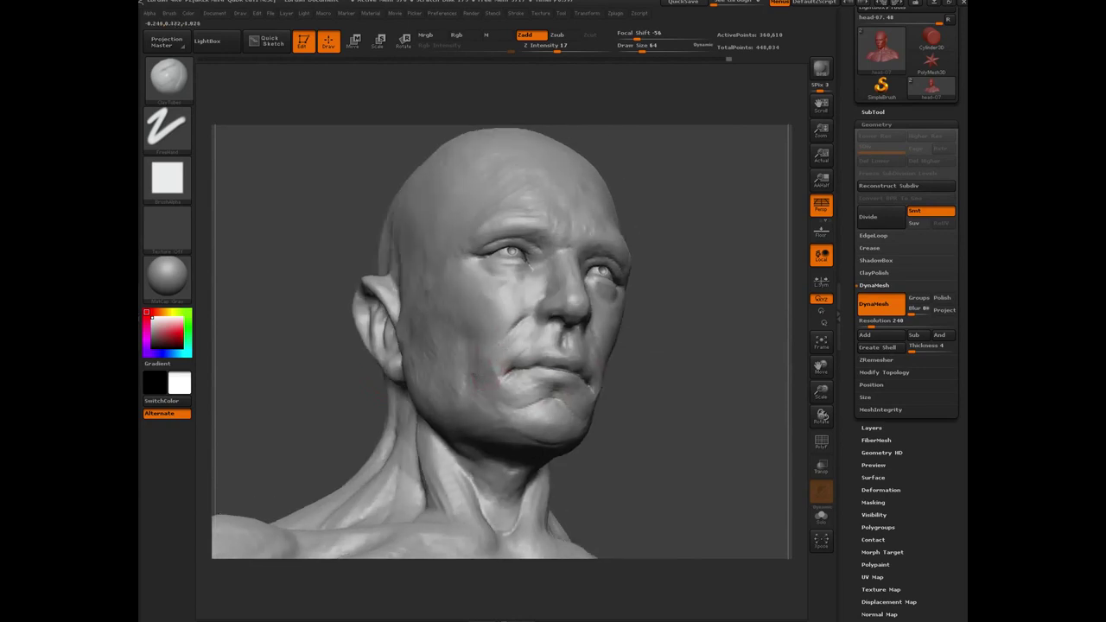
left_click_drag(323, 395, 387, 355)
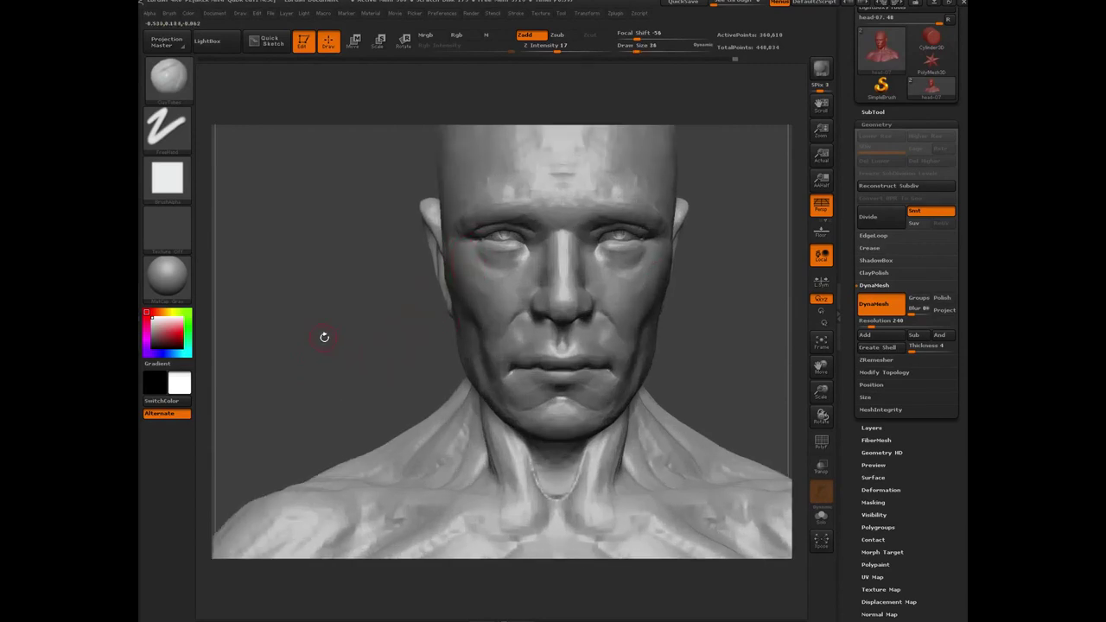
Isolate the front band of the face around the eyes, hiding the back of the head, and set the Draw Size to 20.
mouse_move(324, 337)
left_mouse_down()
mouse_move(355, 324)
mouse_move(316, 309)
mouse_move(306, 334)
left_mouse_up()
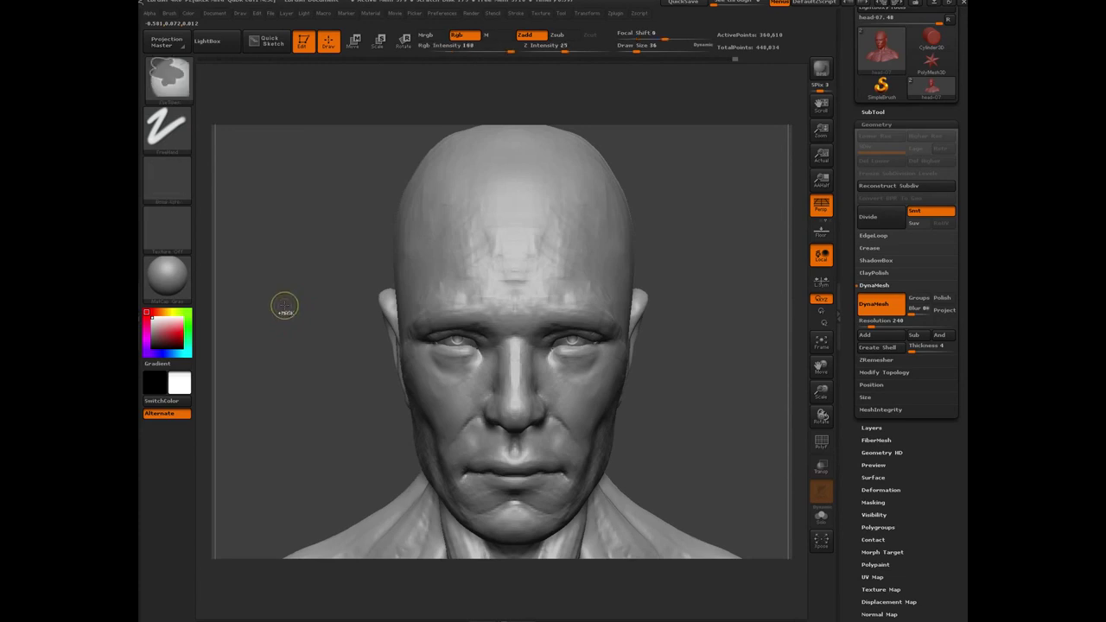
mouse_move(273, 293)
left_mouse_down("ctrl+shift")
mouse_move(321, 343)
mouse_move(439, 366)
mouse_move(435, 343)
mouse_move(371, 348)
mouse_move(403, 357)
mouse_move(412, 375)
mouse_move(464, 385)
mouse_move(444, 387)
mouse_move(422, 377)
mouse_move(555, 378)
mouse_move(557, 390)
mouse_move(499, 382)
mouse_move(644, 382)
mouse_move(553, 369)
mouse_move(523, 387)
mouse_move(586, 396)
mouse_move(646, 371)
mouse_move(662, 397)
left_mouse_up("ctrl+shift")
left_click_drag(330, 413, 361, 396)
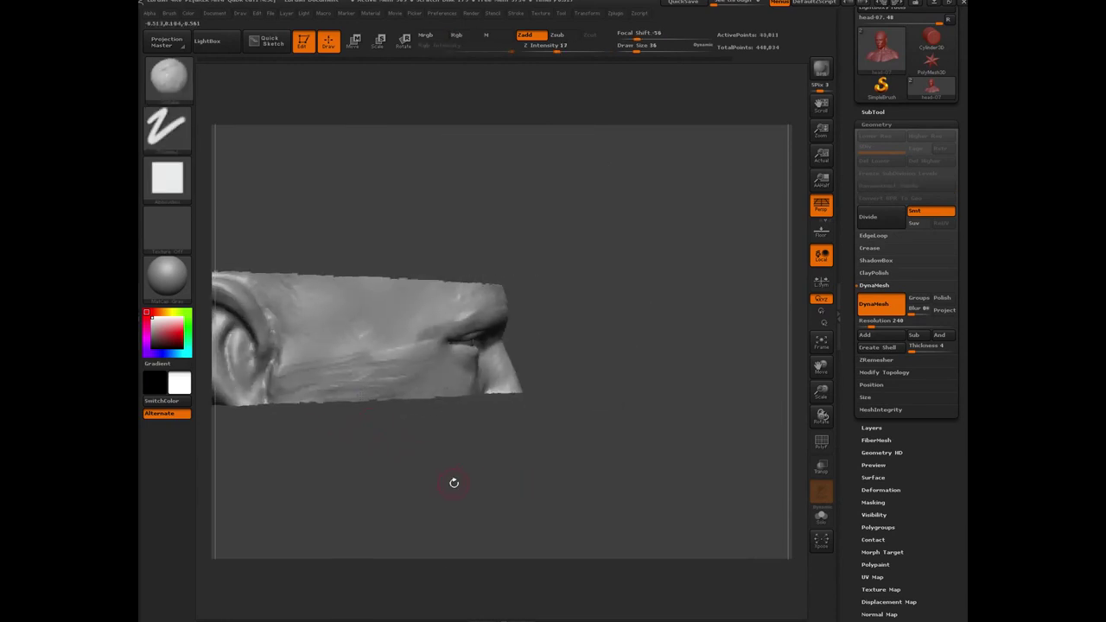
mouse_move(452, 481)
left_mouse_down()
mouse_move(388, 479)
mouse_move(629, 493)
left_mouse_up()
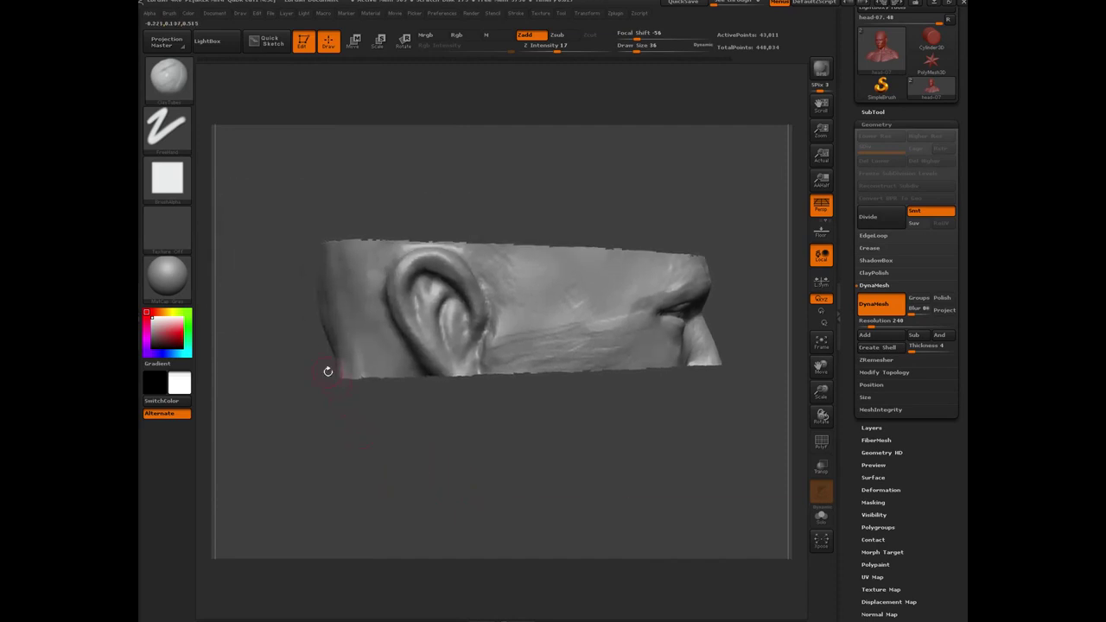
mouse_move(246, 198)
left_mouse_down("ctrl")
mouse_move(279, 288)
mouse_move(476, 405)
mouse_move(590, 417)
mouse_move(460, 408)
left_mouse_up("ctrl")
left_click_drag(548, 404, 327, 445, "alt")
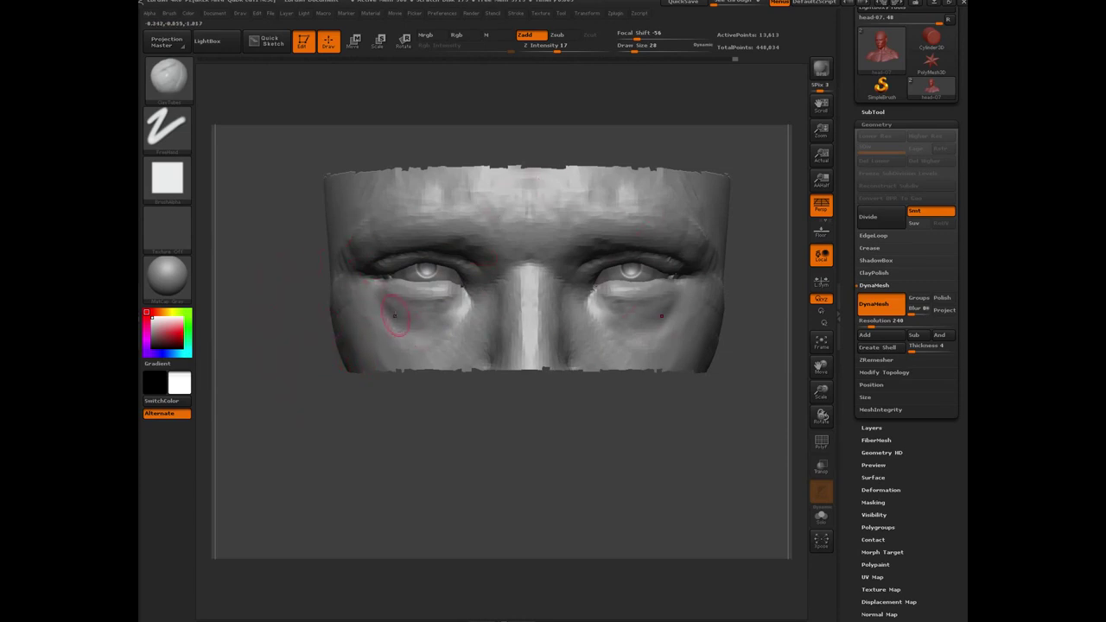
Try to re-DynaMesh the isolated eye band, unhide the whole head, and undo the visibility change.
left_click_drag(251, 277, 306, 414, "ctrl")
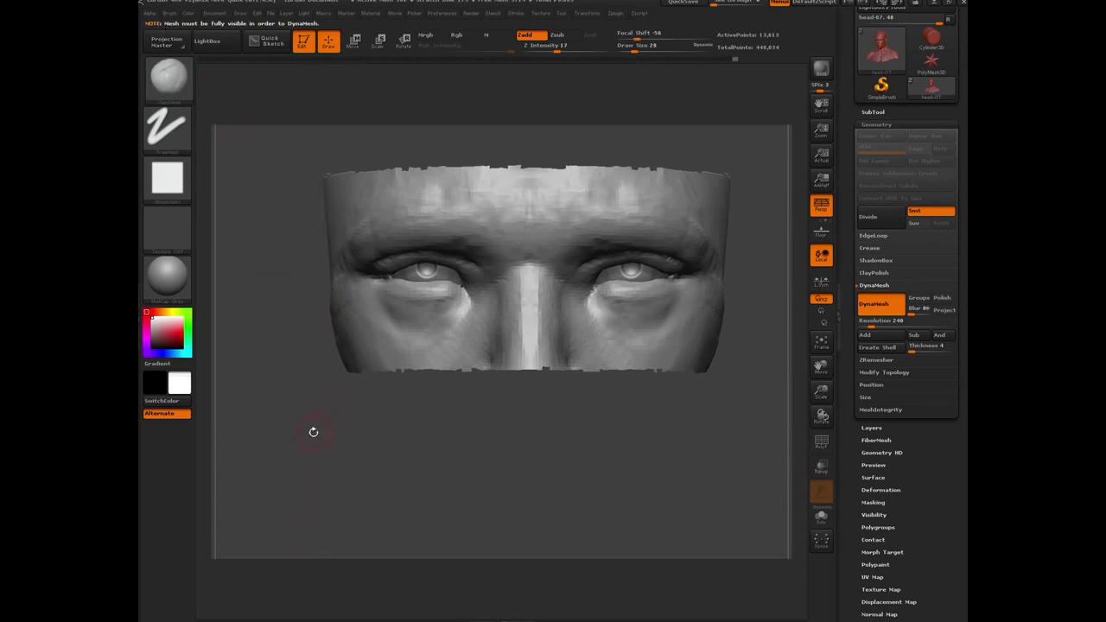
mouse_move(313, 432)
left_mouse_down()
mouse_move(367, 376)
mouse_move(313, 422)
left_mouse_up()
left_click_drag(464, 486, 316, 355)
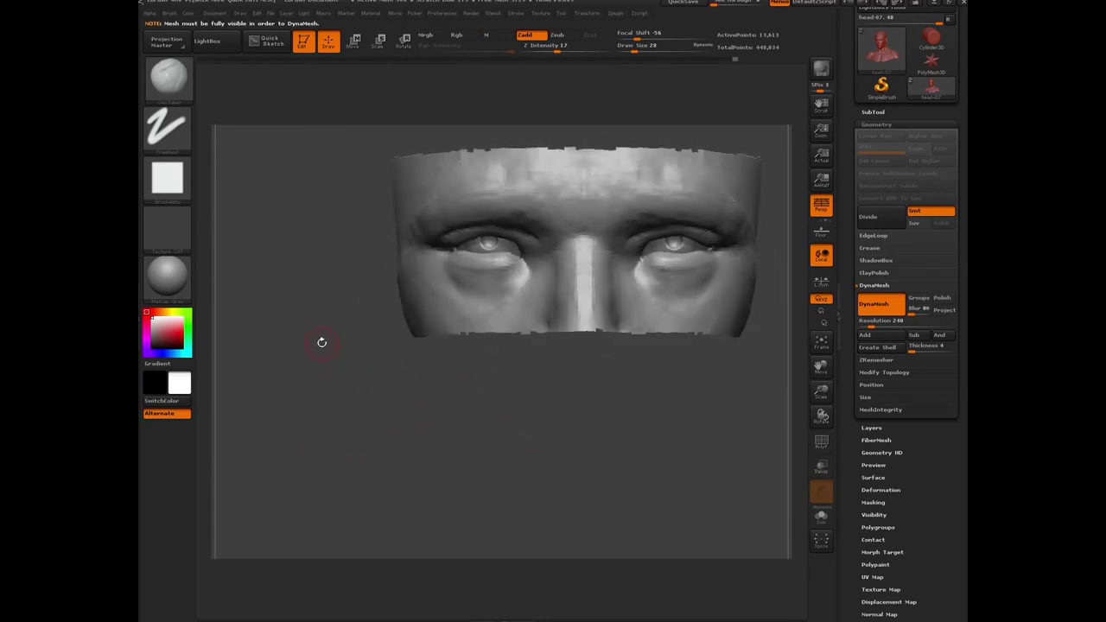
left_click(308, 351, "ctrl+shift")
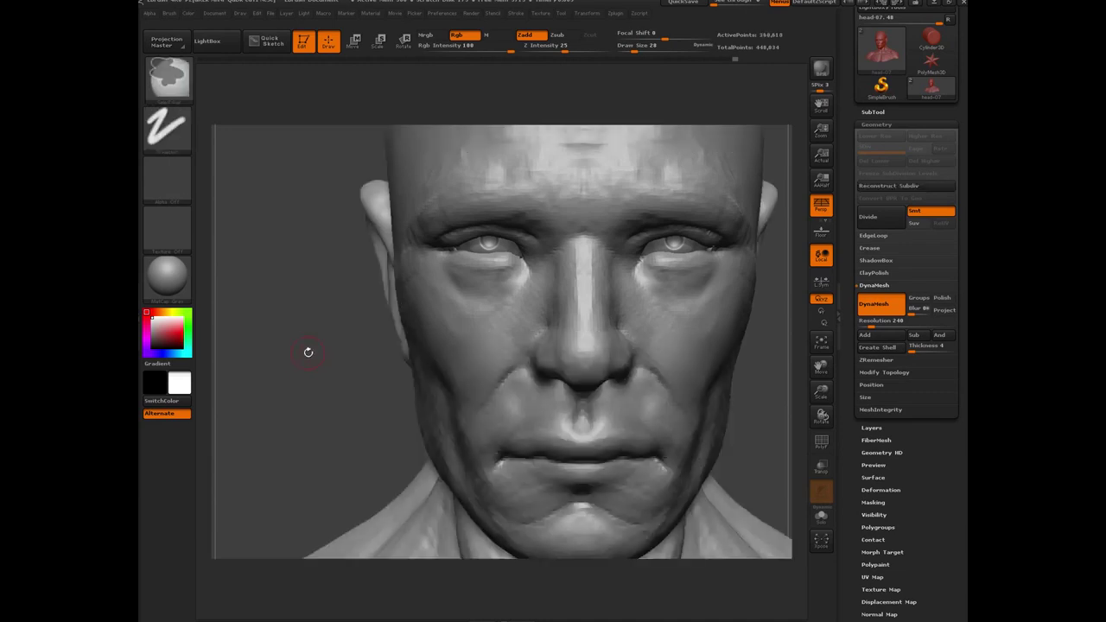
key("ctrl+z")
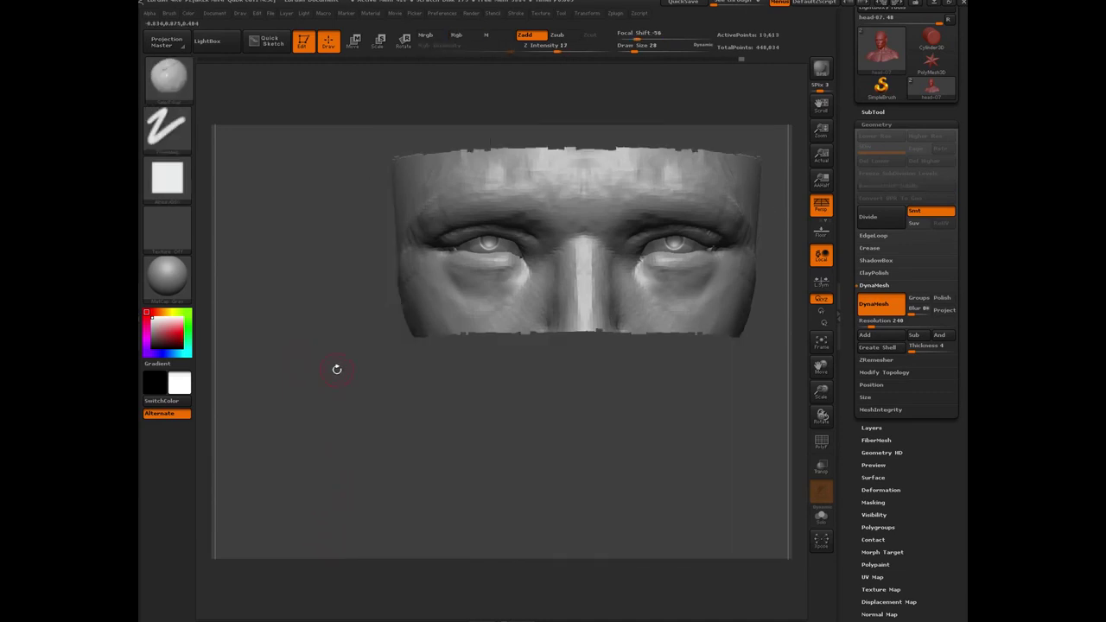
Sculpt the eye bags and upper cheeks below the eyes on the isolated band with ClayTubes.
left_click_drag(337, 369, 301, 415)
left_click_drag(313, 330, 318, 433, "alt")
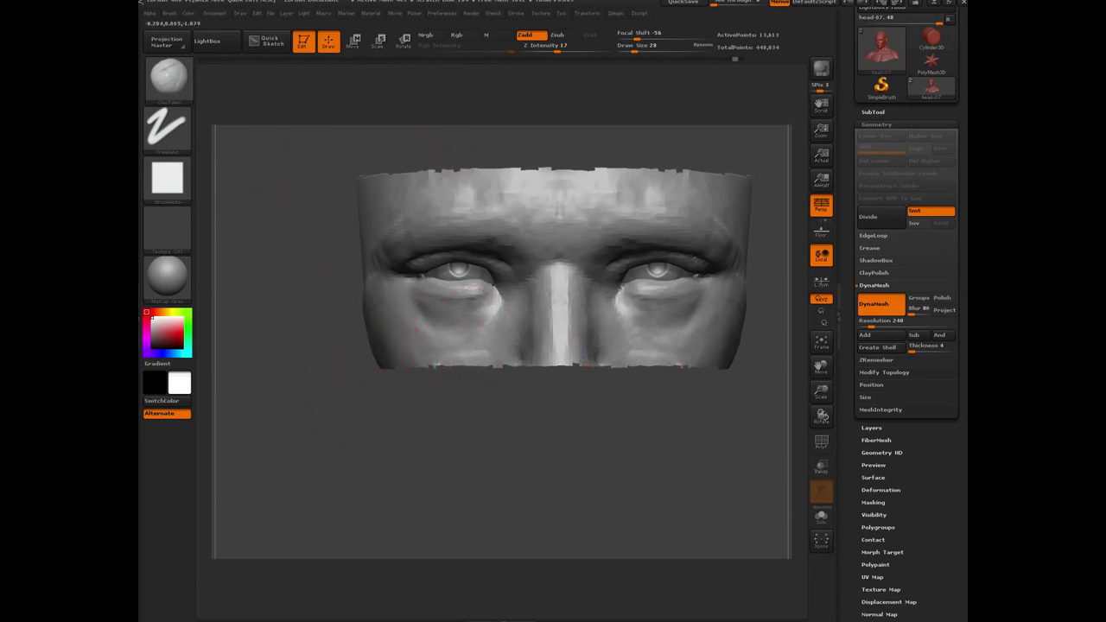
left_click_drag(327, 393, 463, 355)
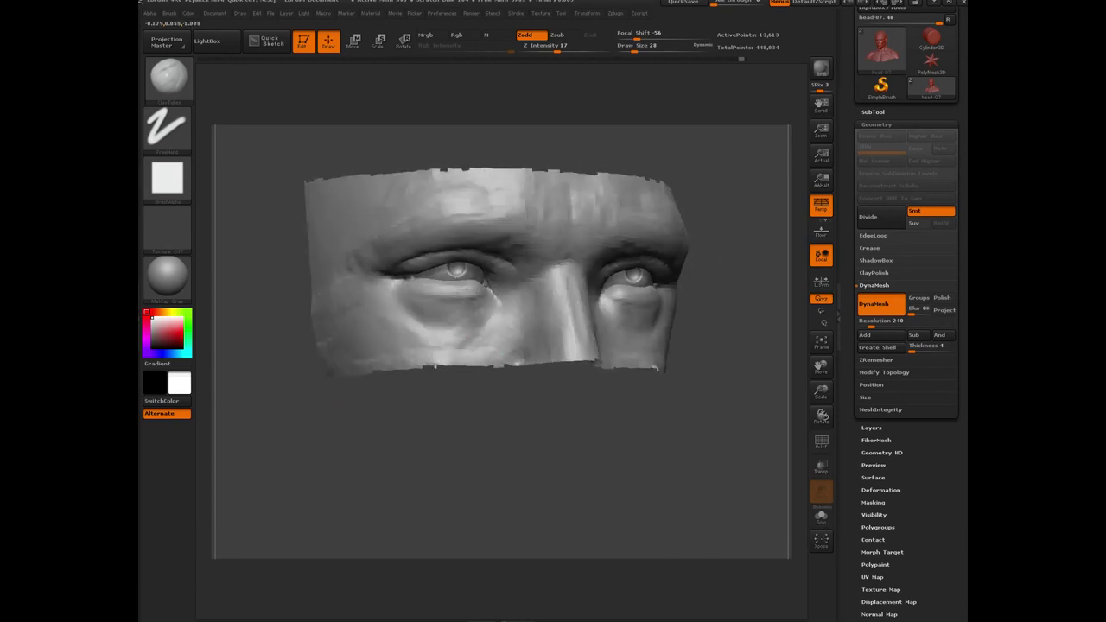
left_click_drag(341, 421, 303, 416)
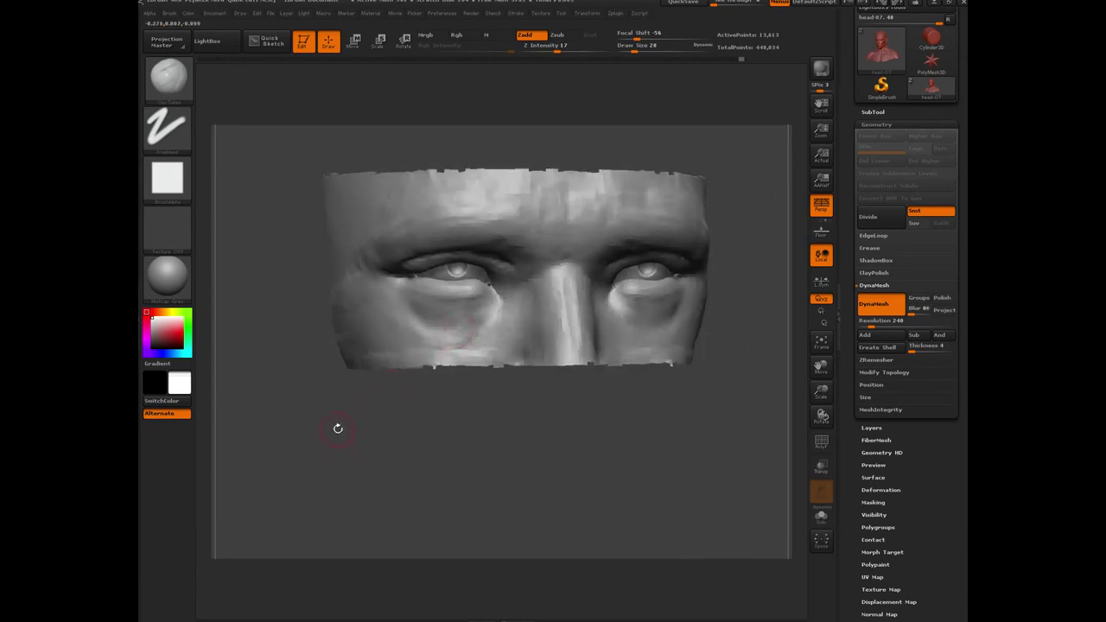
Unhide the whole head and turn it to a close three-quarter view of the cheeks and eyes.
key("ctrl+shift")
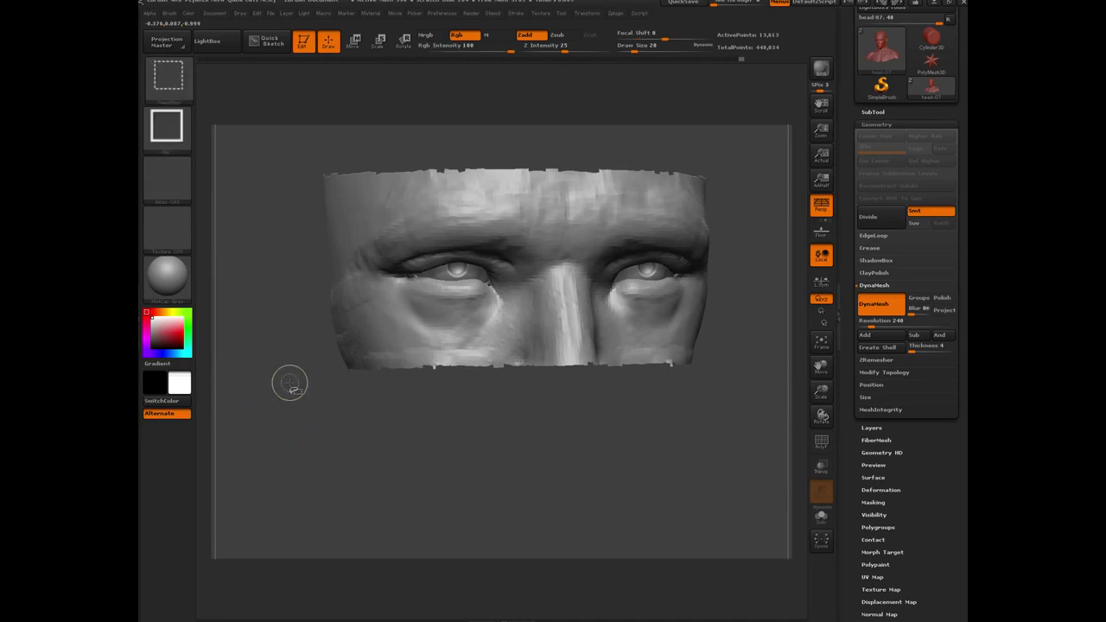
left_click(295, 376, "ctrl+shift")
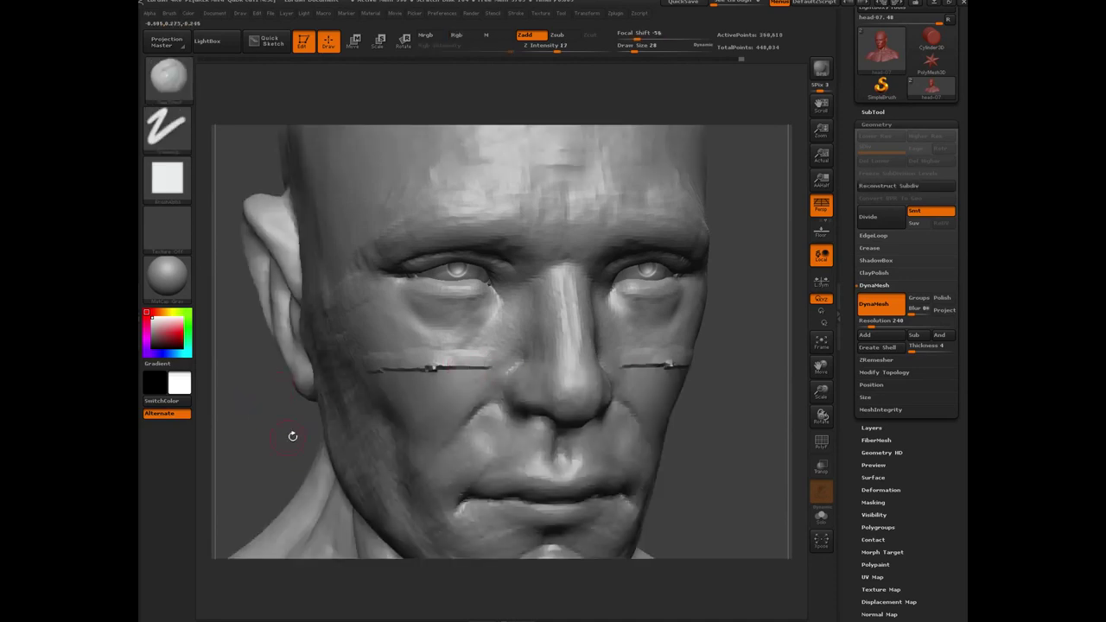
left_click_drag(271, 441, 493, 363)
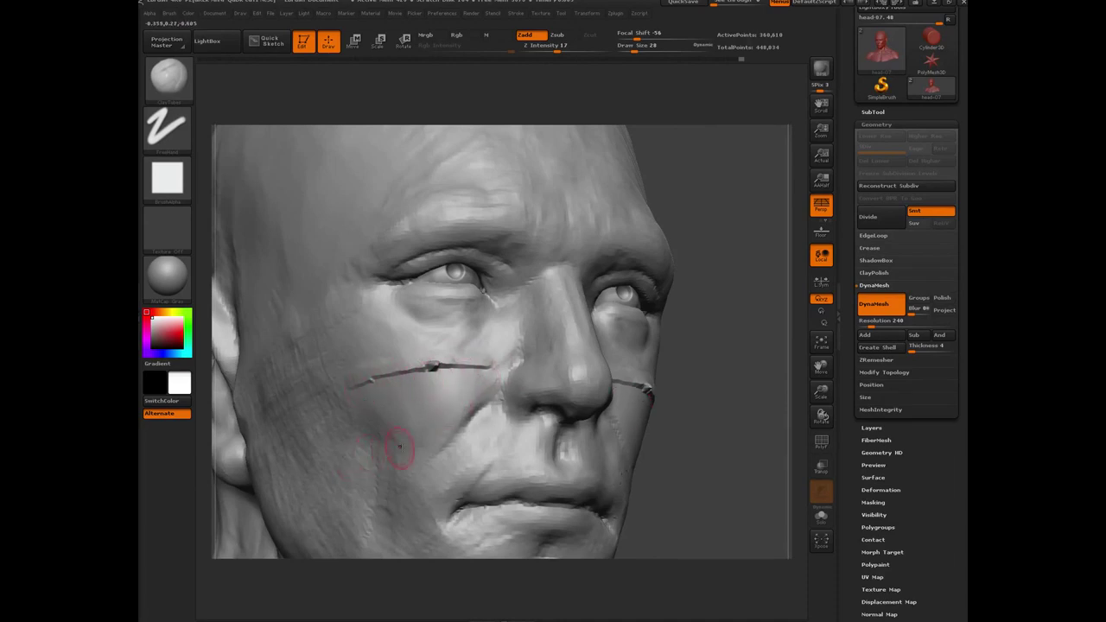
Undo the visibility changes to return to the isolated eye band, and view it from the front.
key("ctrl+z")
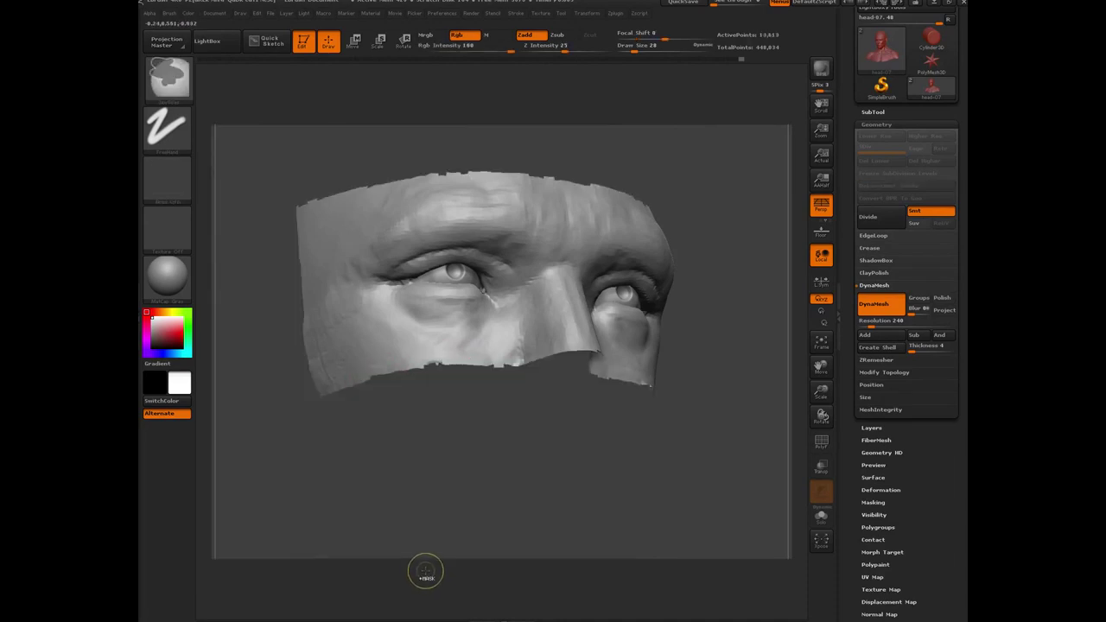
key("ctrl+z")
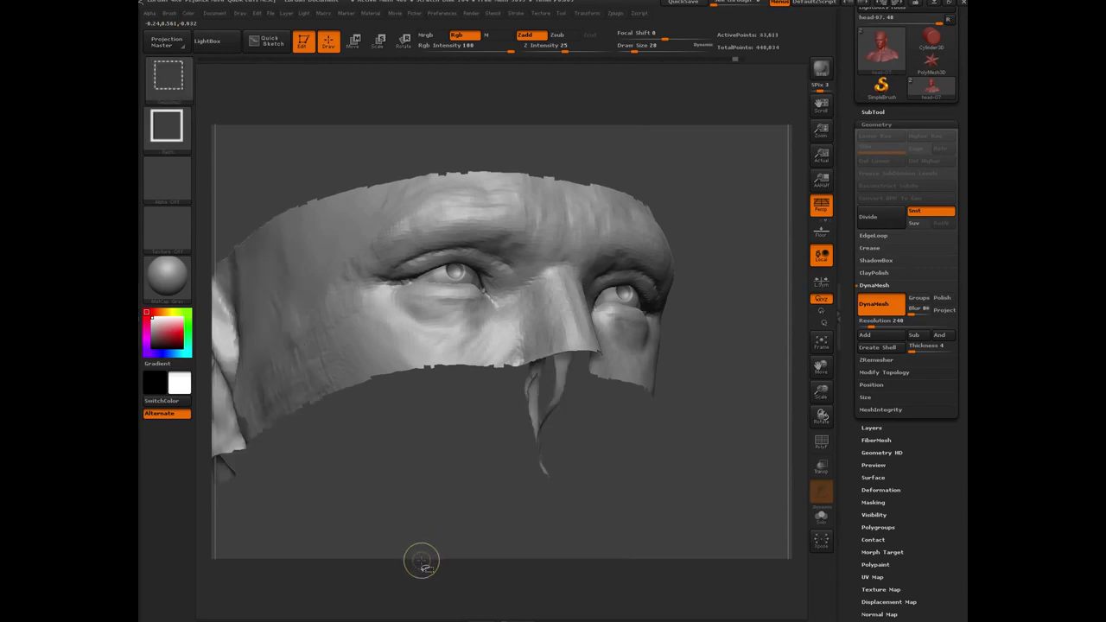
key("ctrl+shift+z")
mouse_move(457, 452)
left_mouse_down()
mouse_move(446, 466)
mouse_move(424, 463)
mouse_move(385, 405)
mouse_move(345, 489)
left_mouse_up()
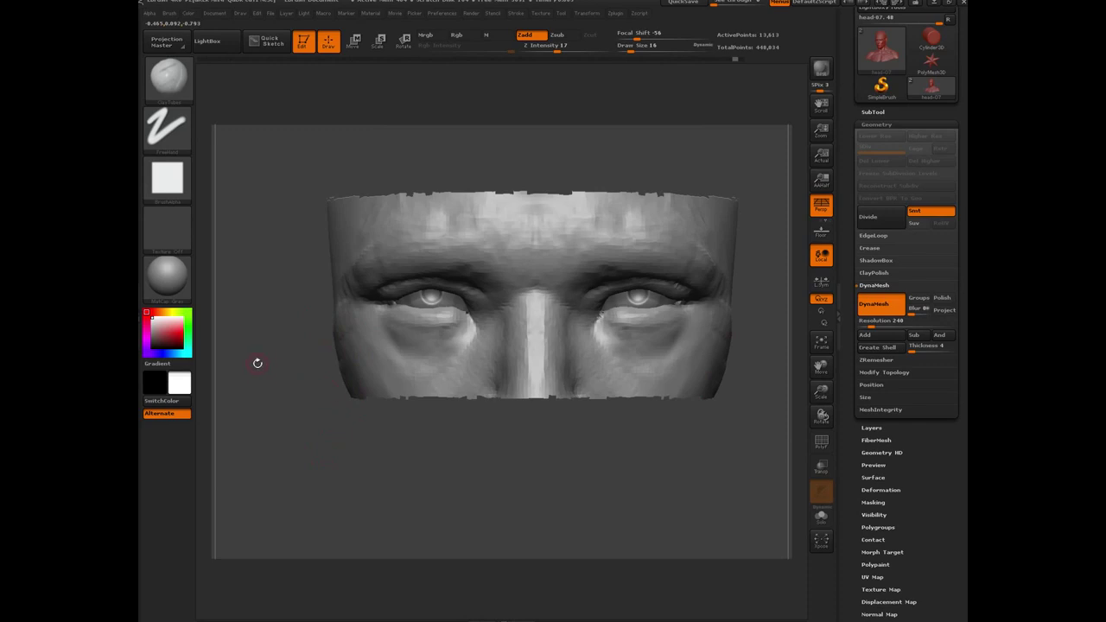
left_click_drag(257, 362, 389, 405)
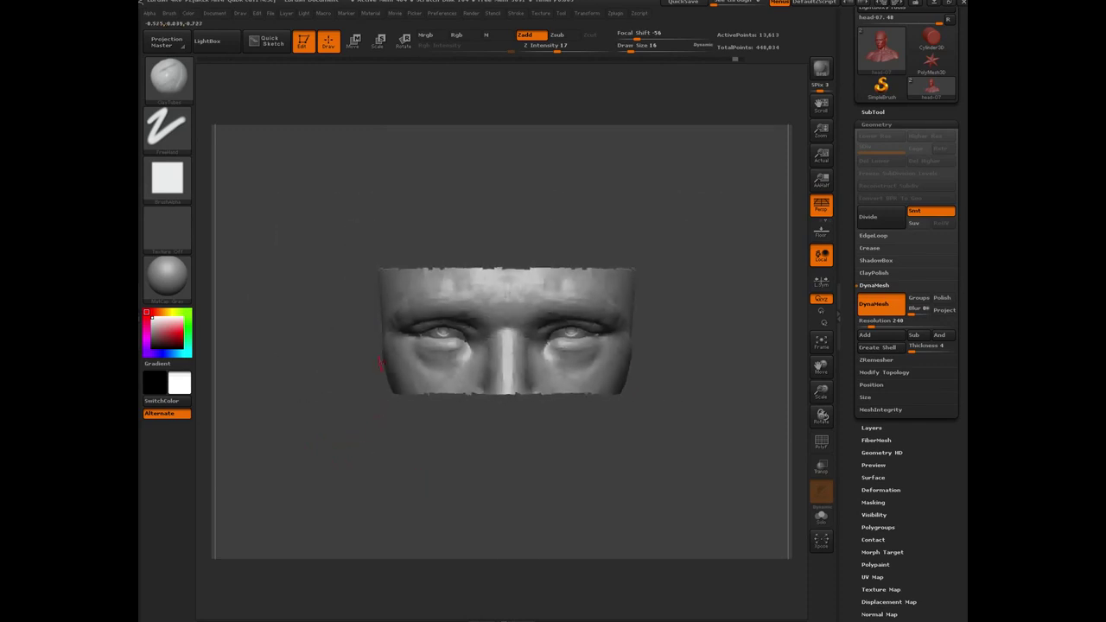
left_click_drag(329, 421, 386, 377)
Unhide the whole head in the front view.
key("ctrl")
key("ctrl+shift")
key("ctrl")
key("ctrl+shift")
left_click(307, 328, "ctrl+shift")
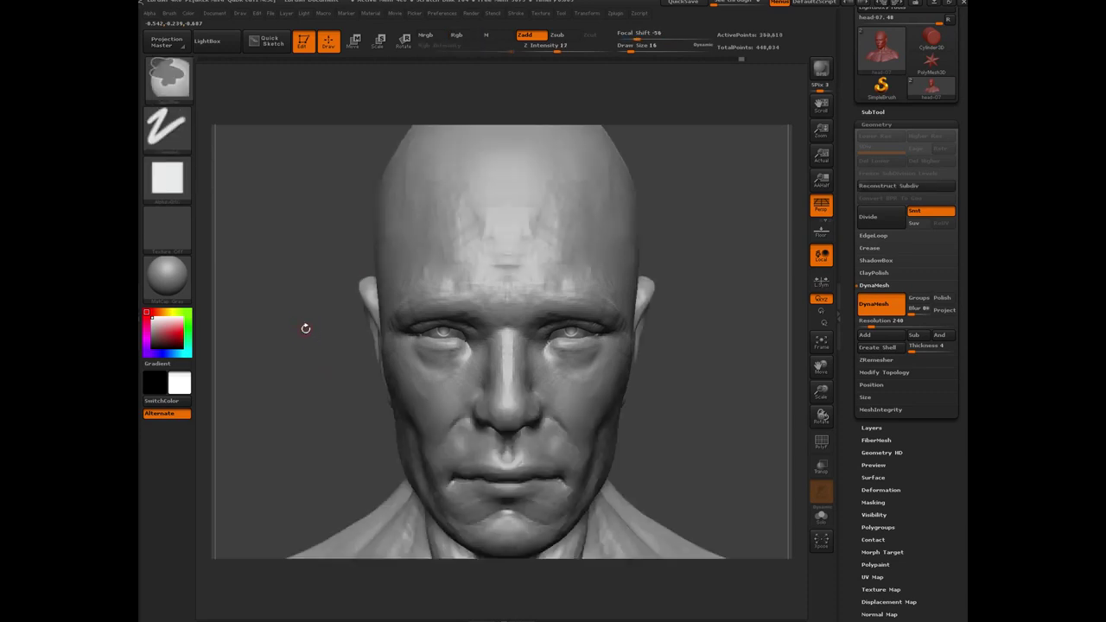
key("ctrl")
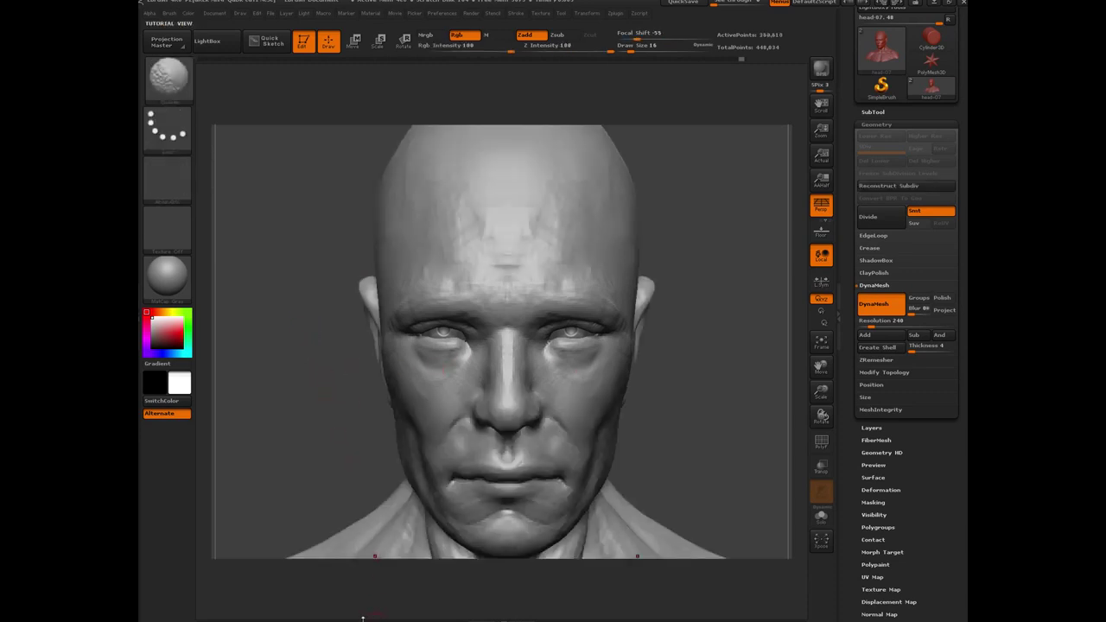
key("ctrl")
Turn on PolyFrame for the head and open the Polygroups settings.
key("shift+f")
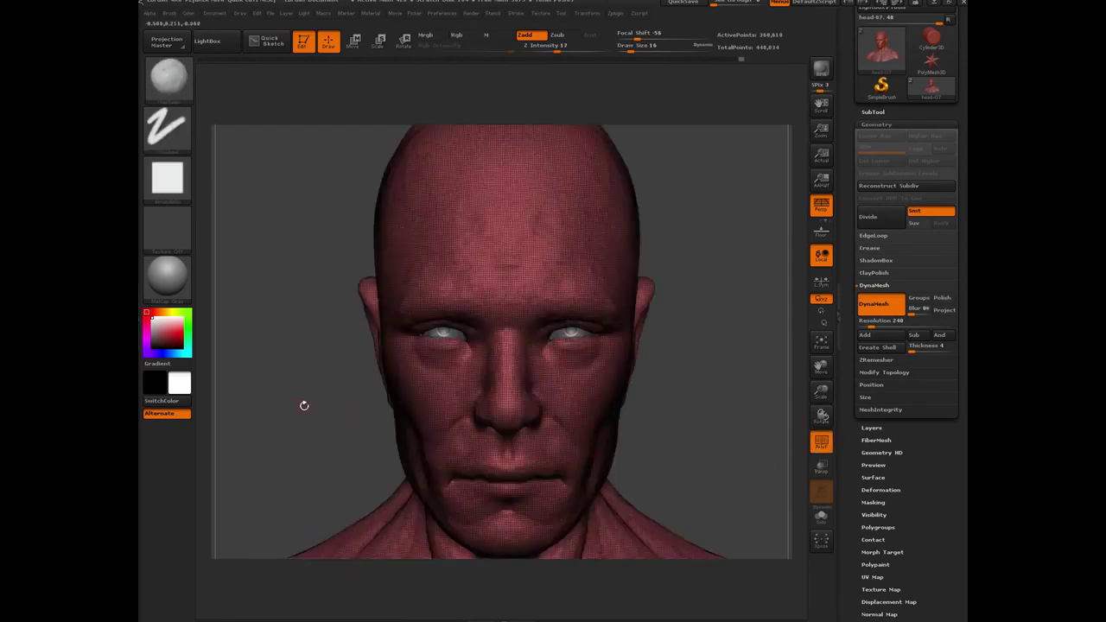
mouse_move(297, 403)
left_mouse_down()
mouse_move(363, 413)
mouse_move(291, 428)
mouse_move(282, 383)
mouse_move(346, 386)
mouse_move(280, 386)
mouse_move(325, 342)
mouse_move(342, 406)
mouse_move(333, 287)
left_mouse_up()
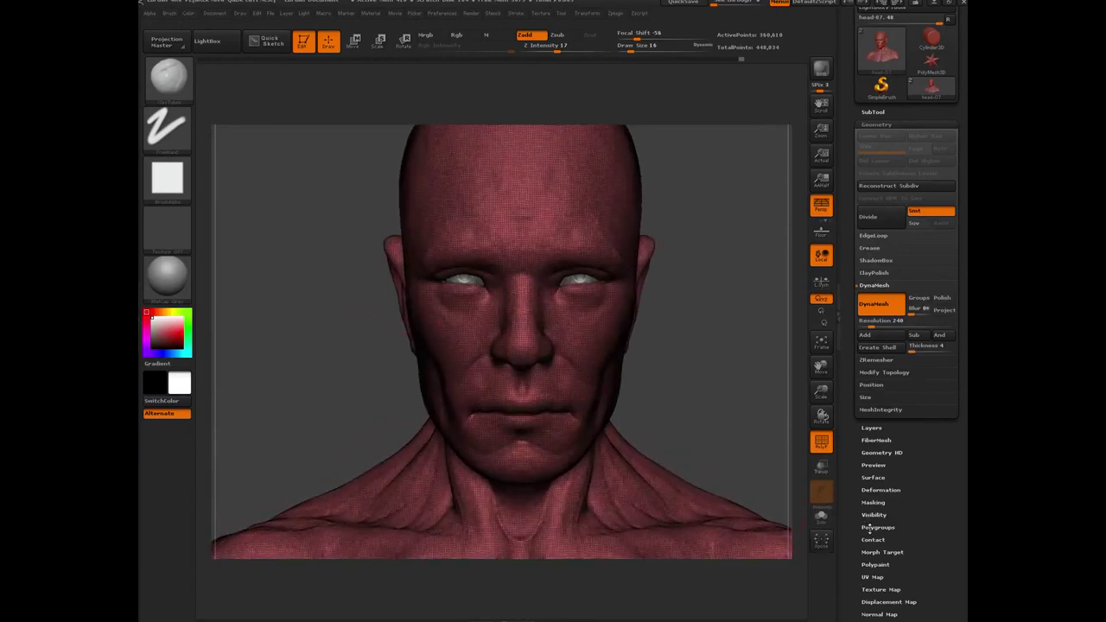
left_click(879, 527)
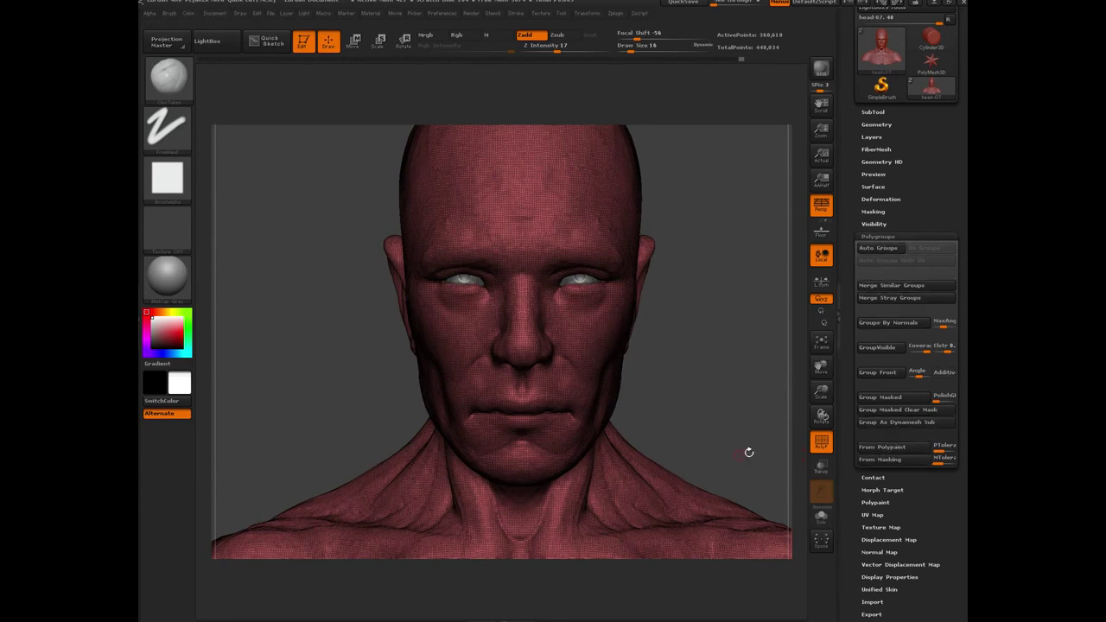
Examine the bust's polygroup colouring and wireframe density from the front at several distances.
mouse_move(261, 392)
left_mouse_down()
mouse_move(346, 384)
mouse_move(278, 378)
mouse_move(443, 355)
left_mouse_up()
mouse_move(320, 397)
left_mouse_down()
mouse_move(341, 315)
mouse_move(348, 378)
mouse_move(353, 351)
left_mouse_up()
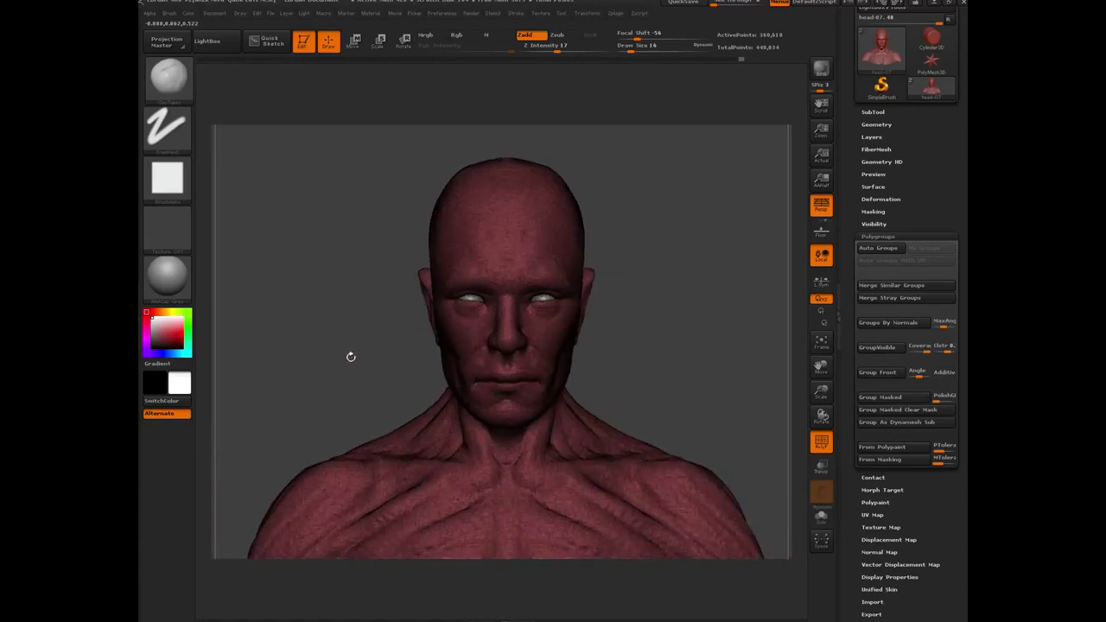
mouse_move(332, 352)
left_mouse_down()
mouse_move(380, 342)
mouse_move(341, 342)
left_mouse_up()
mouse_move(328, 300)
left_mouse_down()
mouse_move(445, 298)
mouse_move(333, 292)
left_mouse_up()
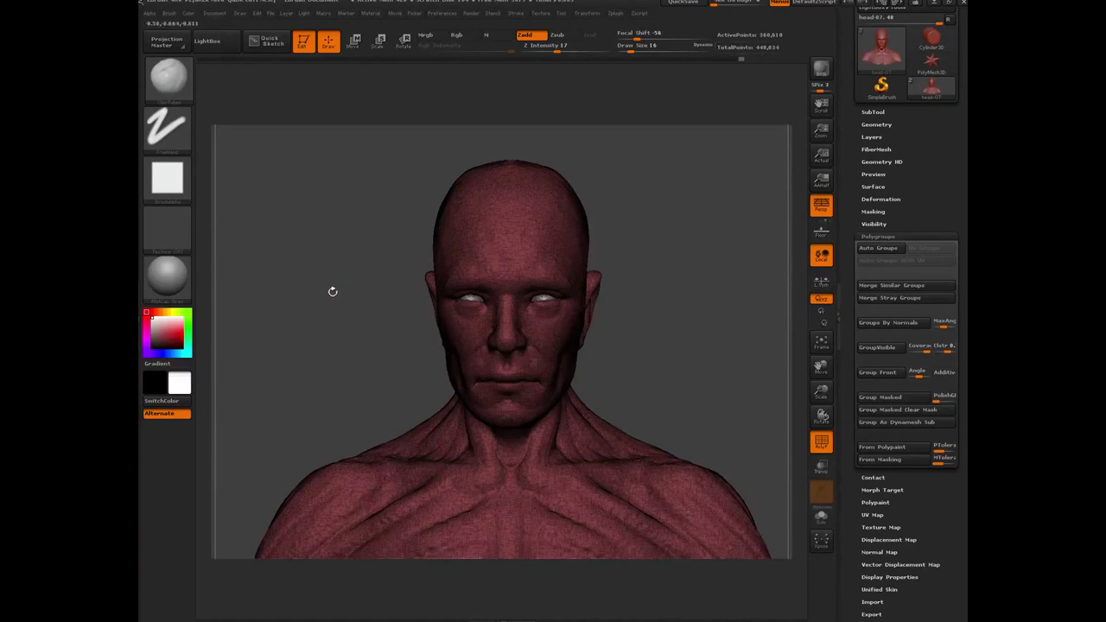
left_click_drag(332, 291, 348, 306)
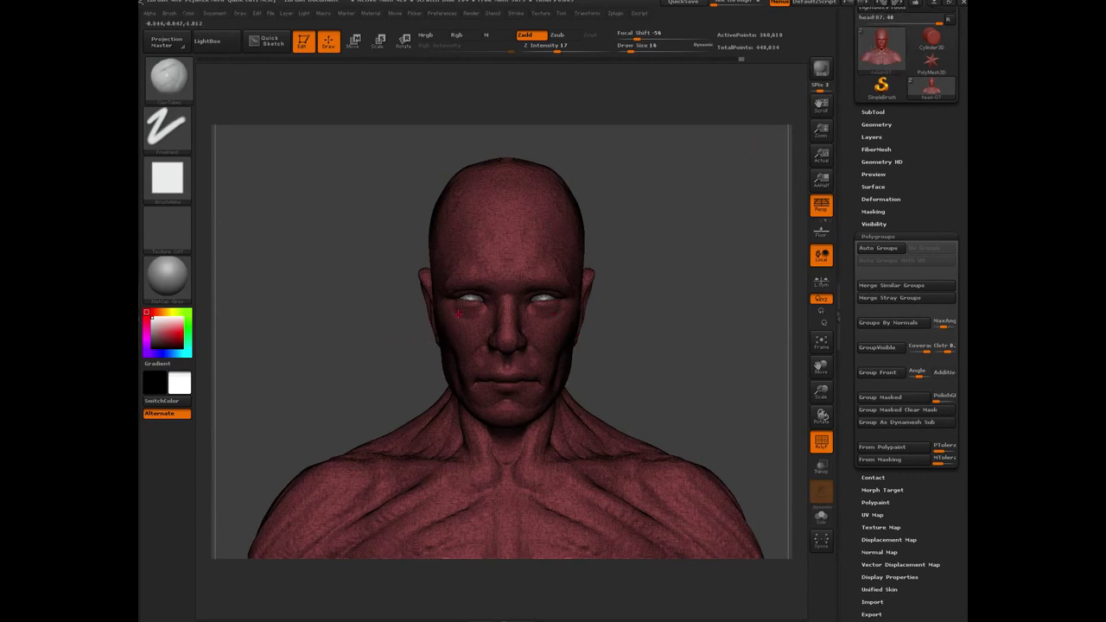
left_click_drag(332, 335, 476, 219)
mouse_move(288, 269)
left_mouse_down()
mouse_move(325, 254)
mouse_move(288, 269)
left_mouse_up()
left_click_drag(350, 337, 364, 311, "alt")
left_click_drag(341, 259, 405, 346)
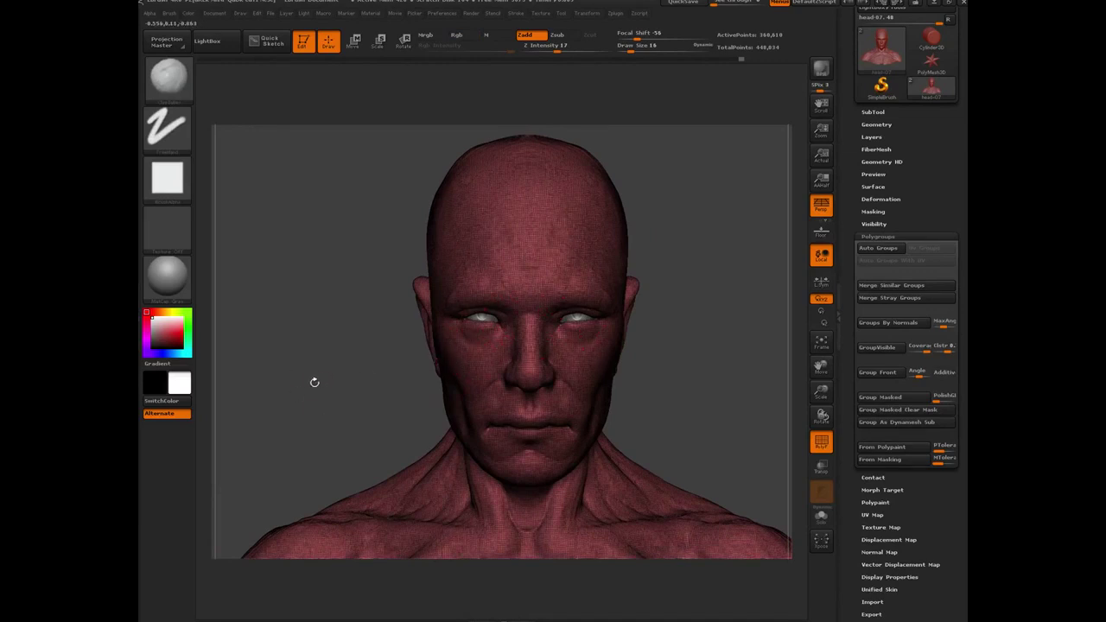
left_click_drag(309, 373, 320, 421, "alt")
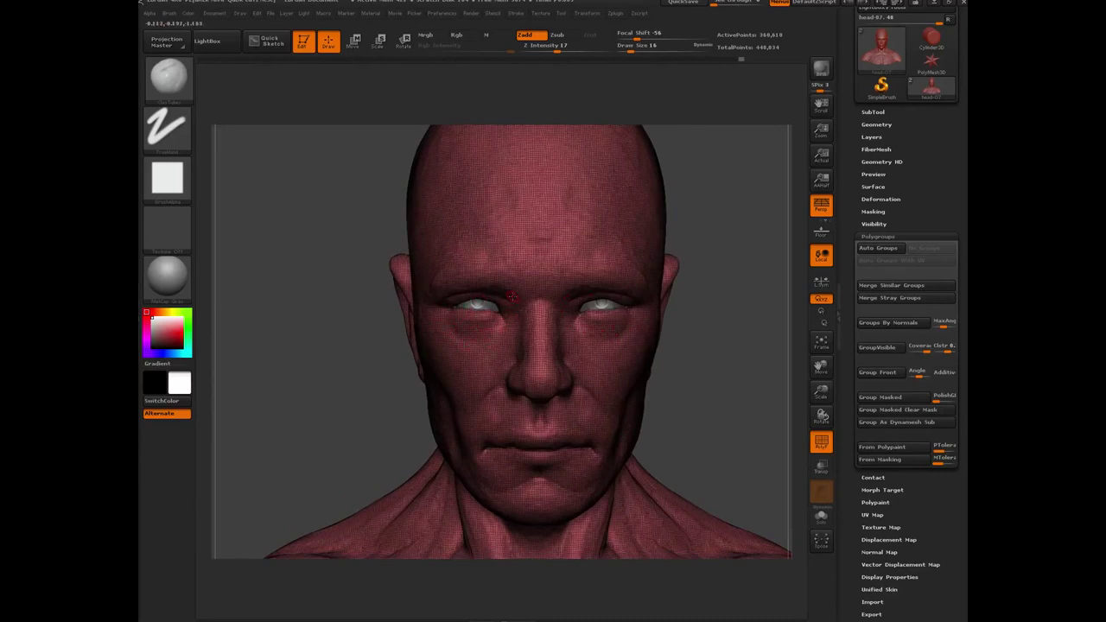
left_click_drag(318, 374, 298, 362)
Compare the head with and without PolyFrame, frame the full bust, and return to a plain shaded close-up of the face.
key("shift+f")
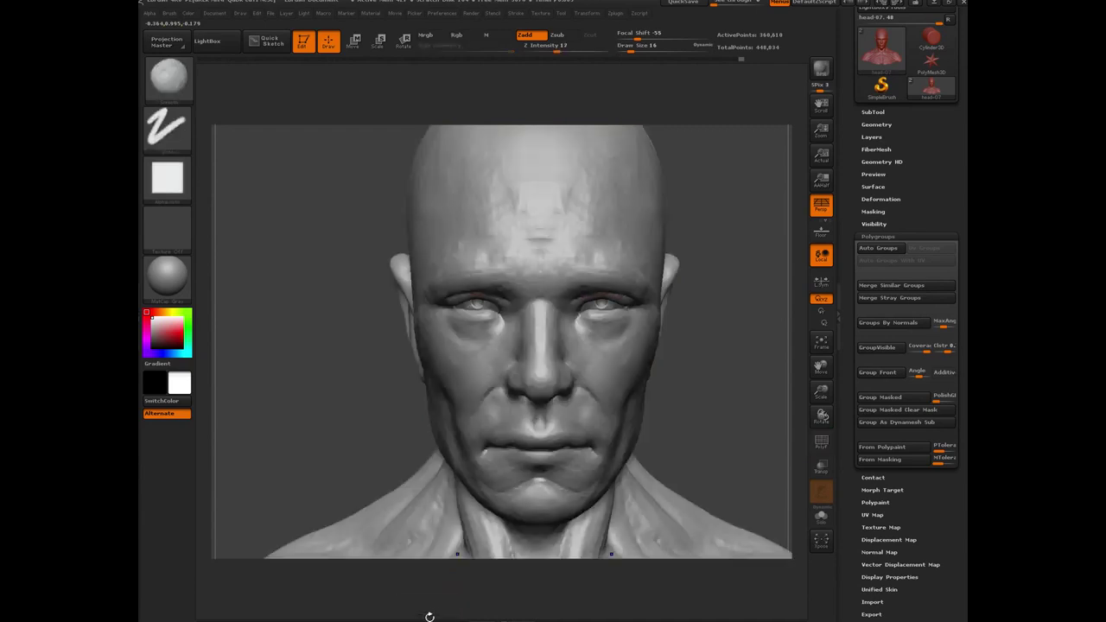
key("shift+f")
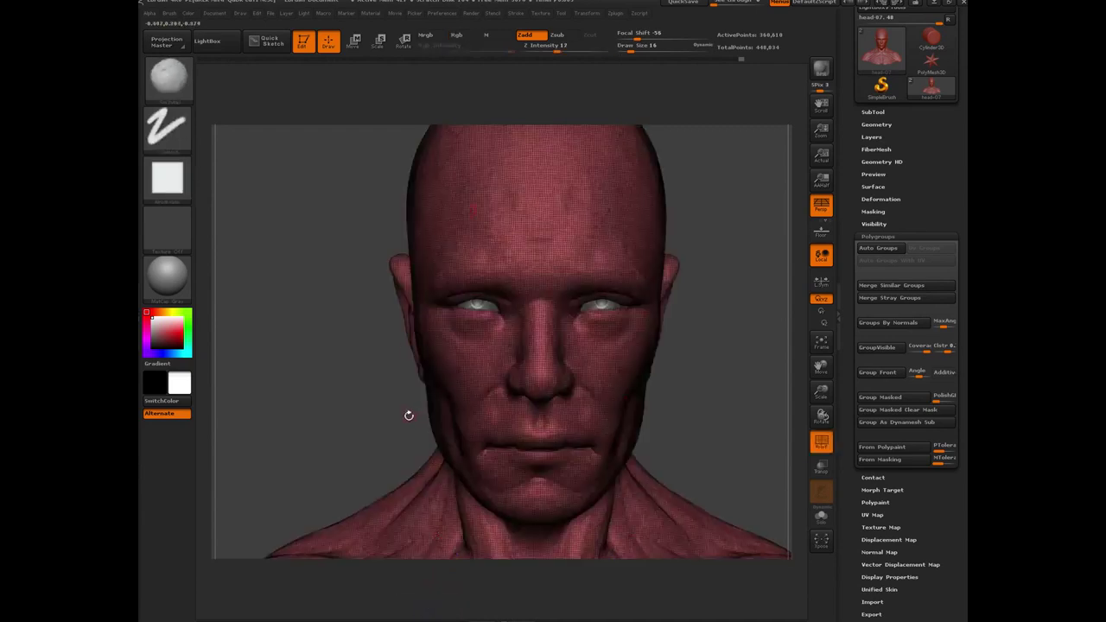
key("f")
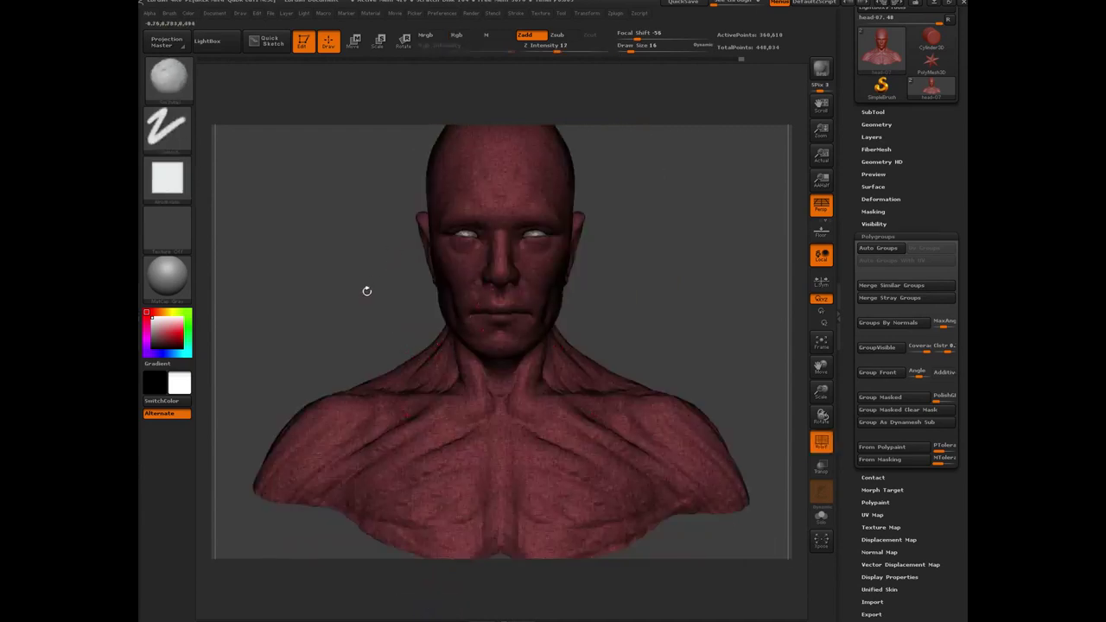
mouse_move(364, 301)
left_mouse_down("alt")
mouse_move(381, 443)
mouse_move(522, 331)
left_mouse_up("alt")
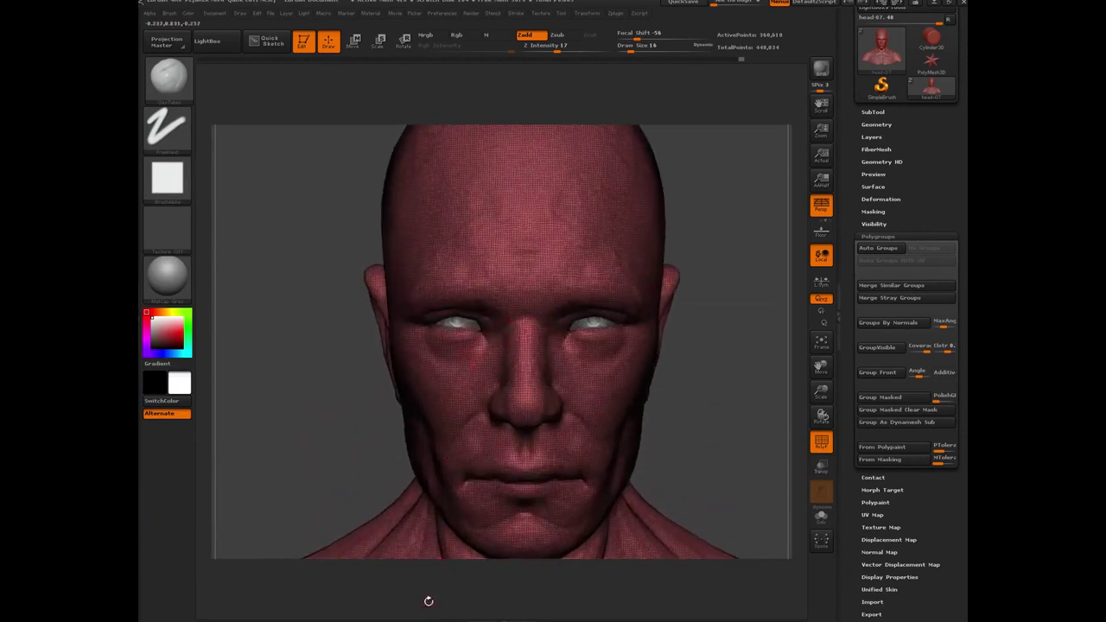
key("shift+f")
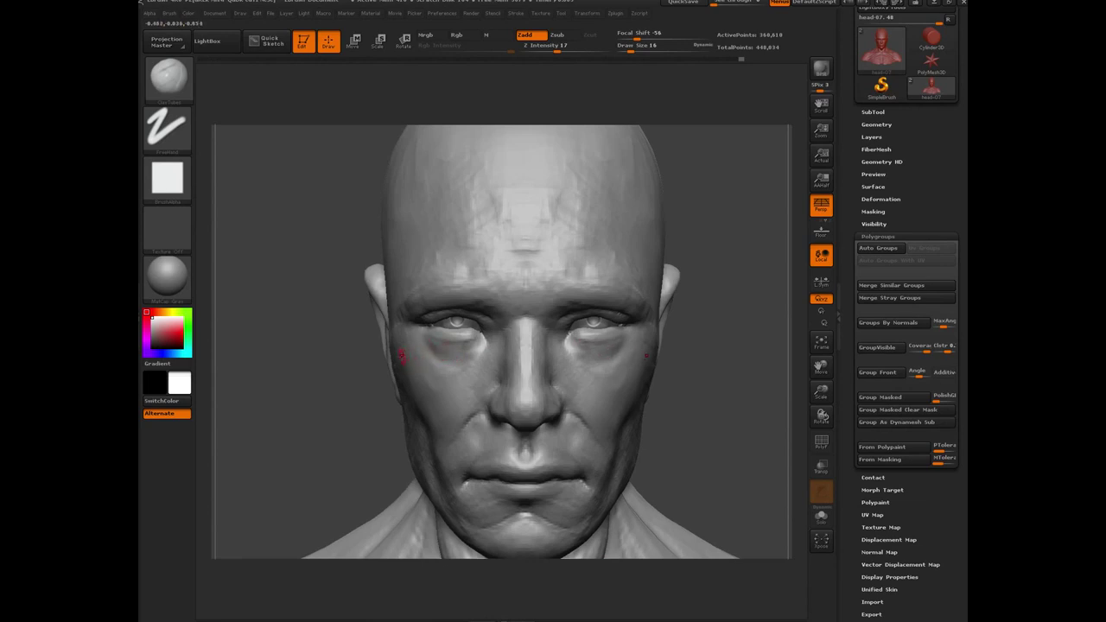
Mask the eye bags below both eyes and turn the masked area into its own polygroup, displayed with PolyFrame.
key("ctrl")
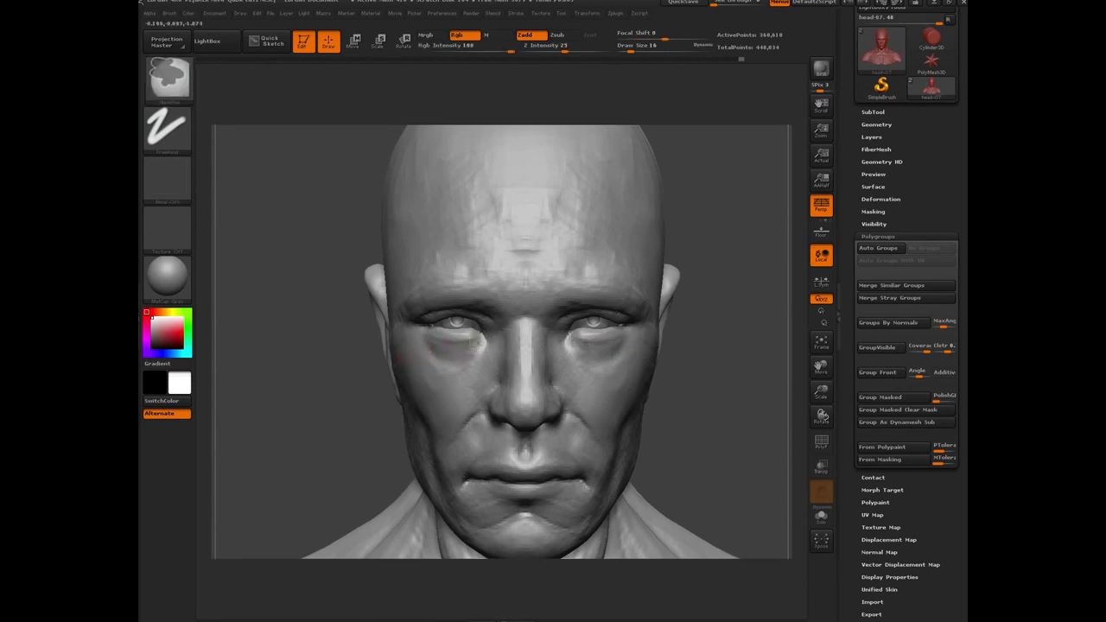
mouse_move(577, 351)
left_mouse_down("ctrl")
mouse_move(572, 341)
mouse_move(600, 346)
mouse_move(619, 335)
mouse_move(613, 351)
mouse_move(578, 356)
mouse_move(576, 334)
mouse_move(627, 338)
mouse_move(605, 362)
mouse_move(580, 361)
mouse_move(572, 332)
left_mouse_up("ctrl")
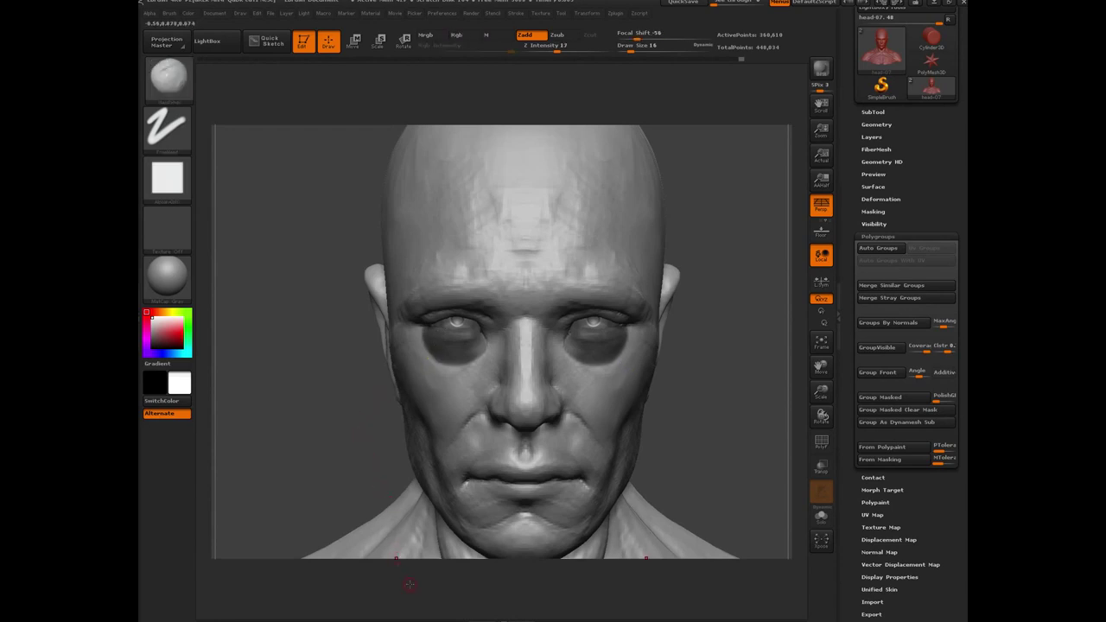
key("ctrl")
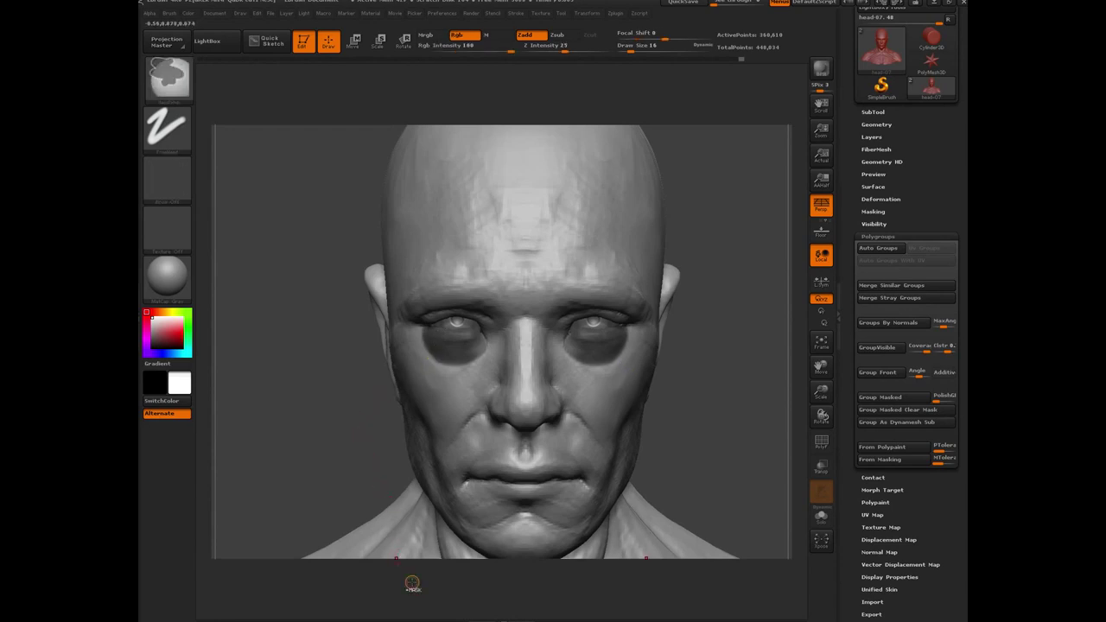
left_click_drag(412, 583, 414, 582, "ctrl")
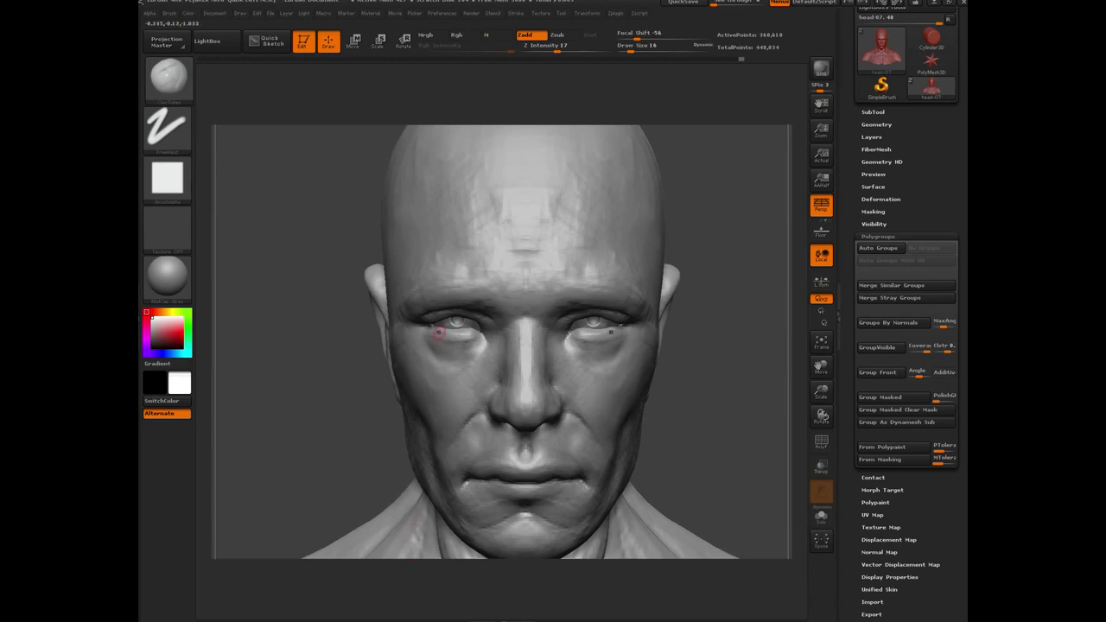
key("shift+f")
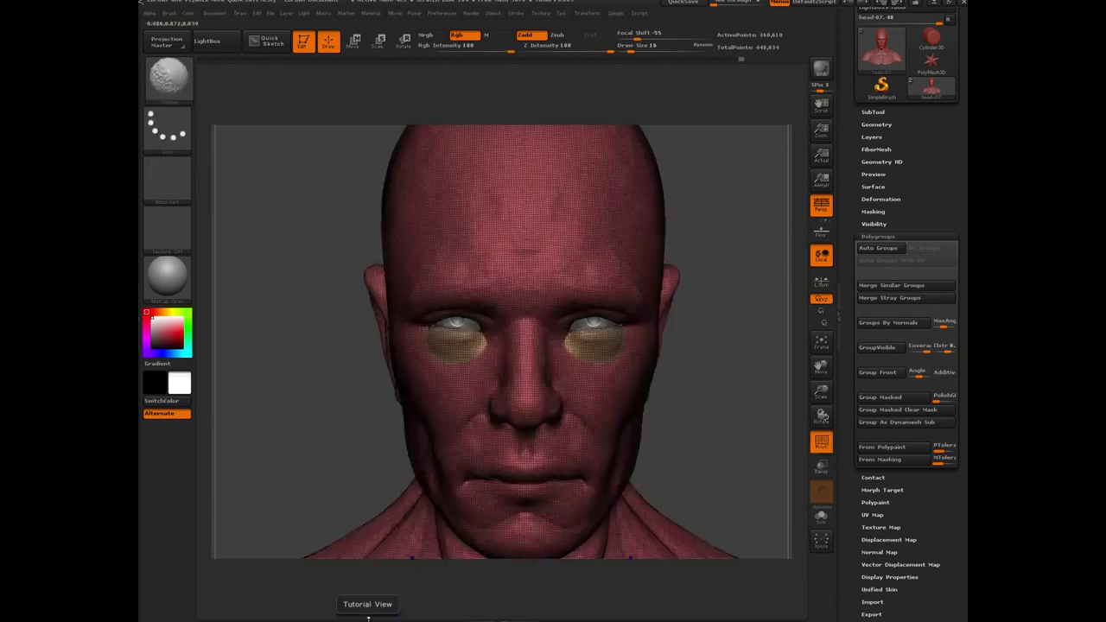
Isolate the eye-bag polygroup to check it, and unhide the whole head.
left_click_drag(334, 428, 301, 415)
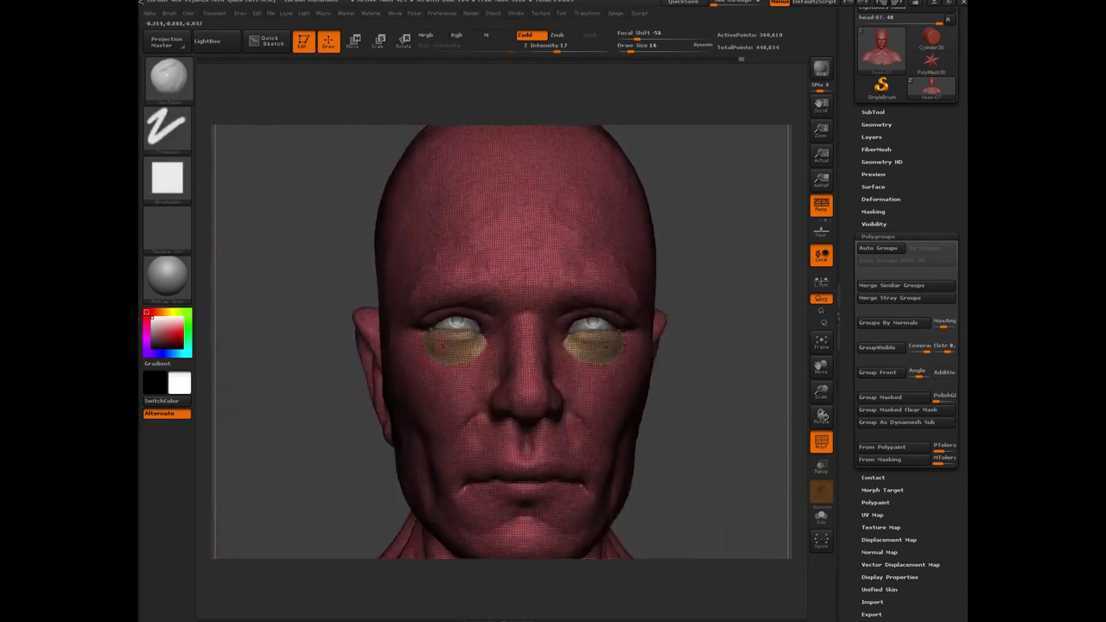
mouse_move(316, 460)
left_mouse_down()
mouse_move(367, 456)
mouse_move(321, 453)
mouse_move(324, 466)
left_mouse_up()
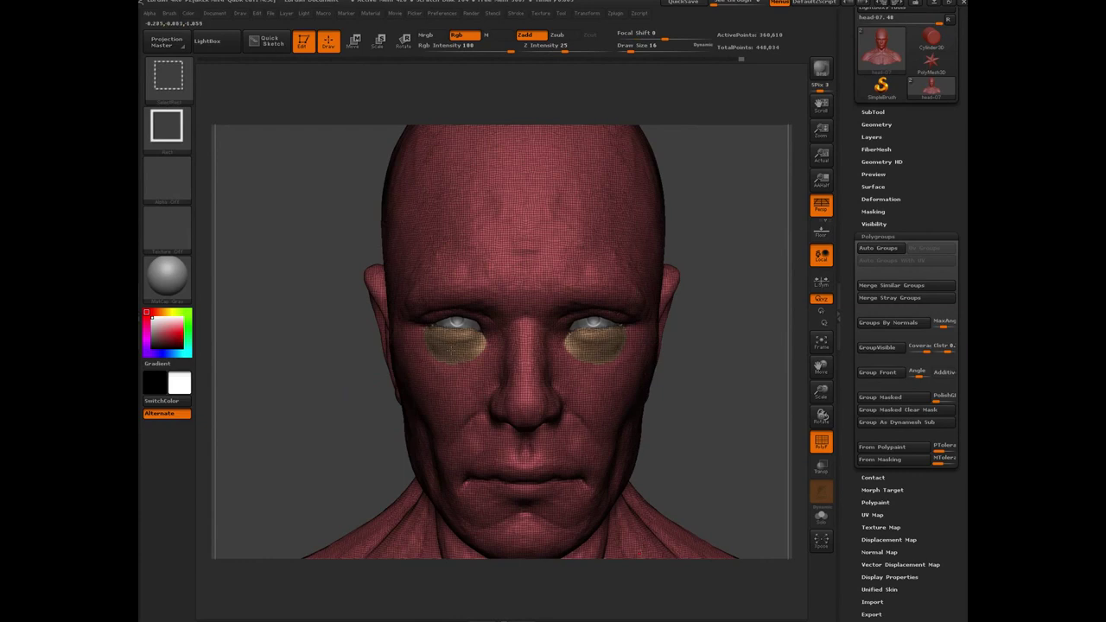
left_click(452, 350, "ctrl+shift")
mouse_move(358, 433)
left_mouse_down()
mouse_move(315, 363)
mouse_move(356, 416)
left_mouse_up()
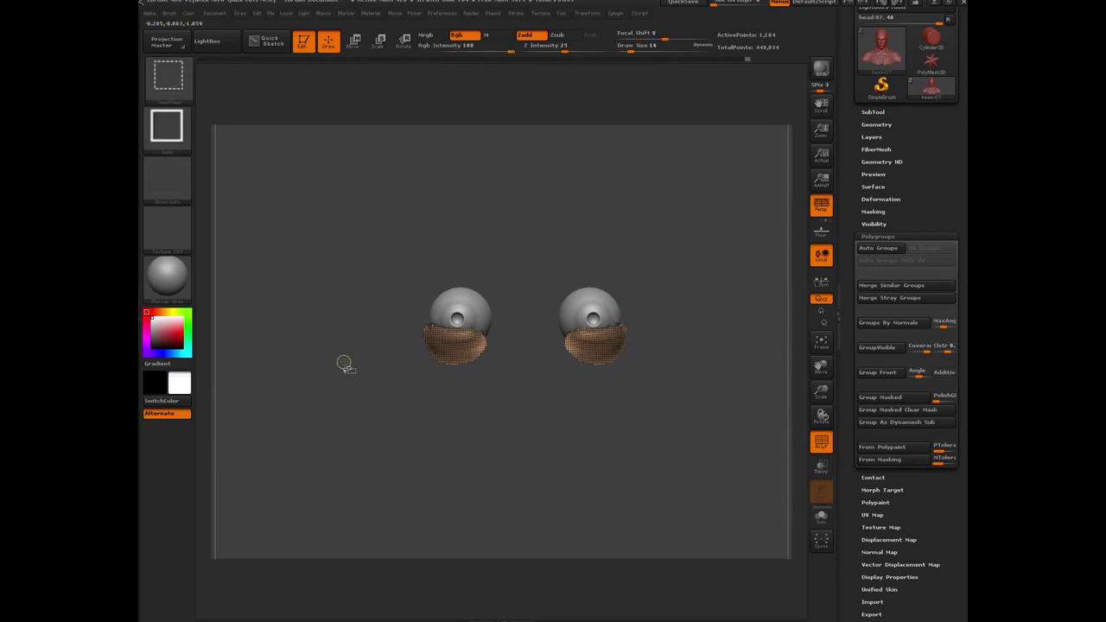
left_click(337, 369, "ctrl+shift")
Mask the upper eyelids of both eyes from below and turn them into a separate polygroup, displayed with PolyFrame.
left_click_drag(323, 411, 353, 565)
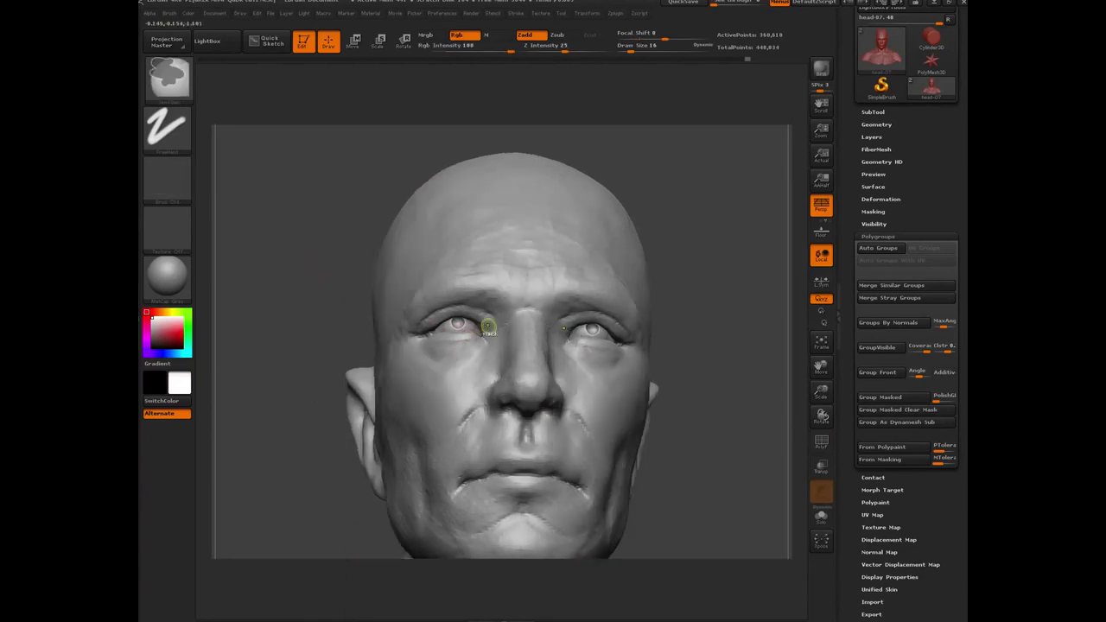
mouse_move(489, 321)
left_mouse_down()
mouse_move(478, 314)
mouse_move(493, 332)
mouse_move(449, 310)
mouse_move(423, 325)
left_mouse_up()
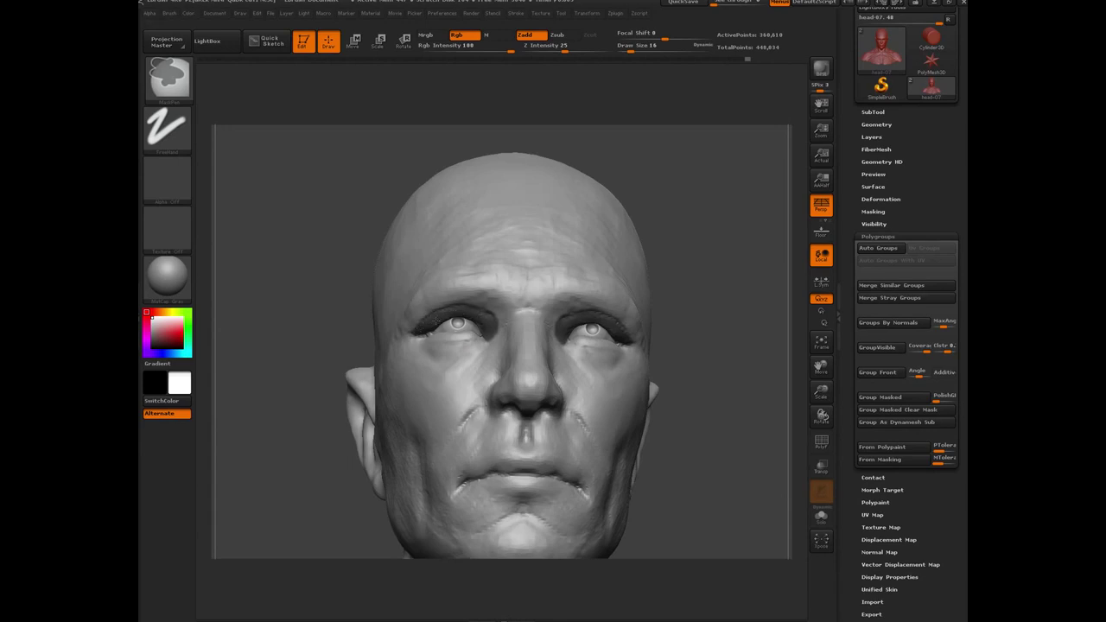
left_click(442, 334, "ctrl")
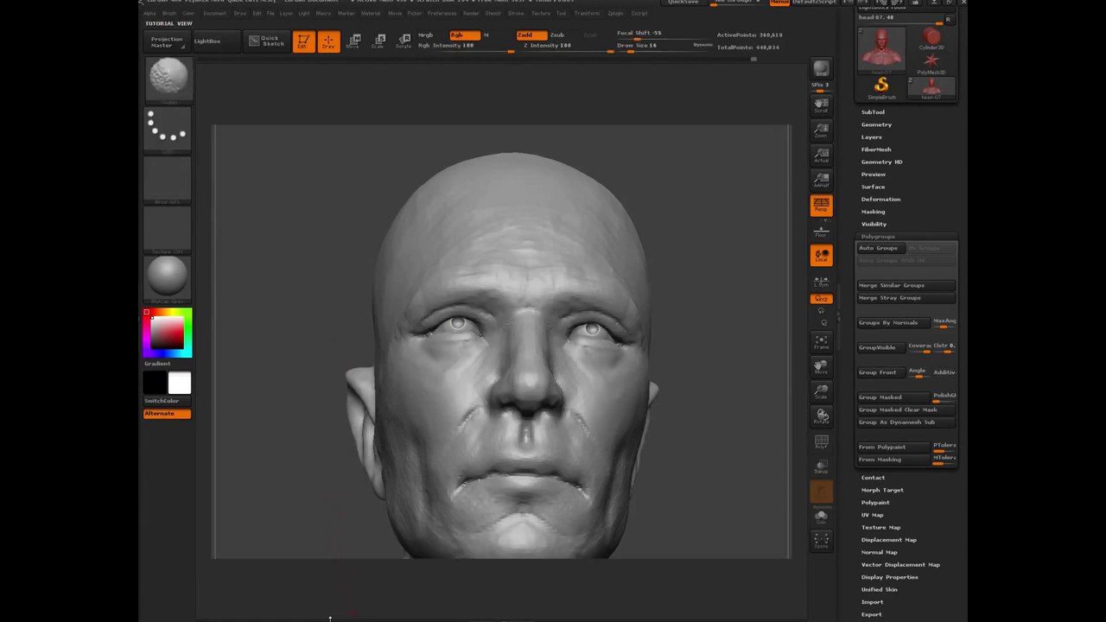
key("shift+f")
Check the eyelid and eye-bag polygroups from several angles, and turn off PolyFrame to view the face from below.
left_click_drag(311, 289, 346, 389)
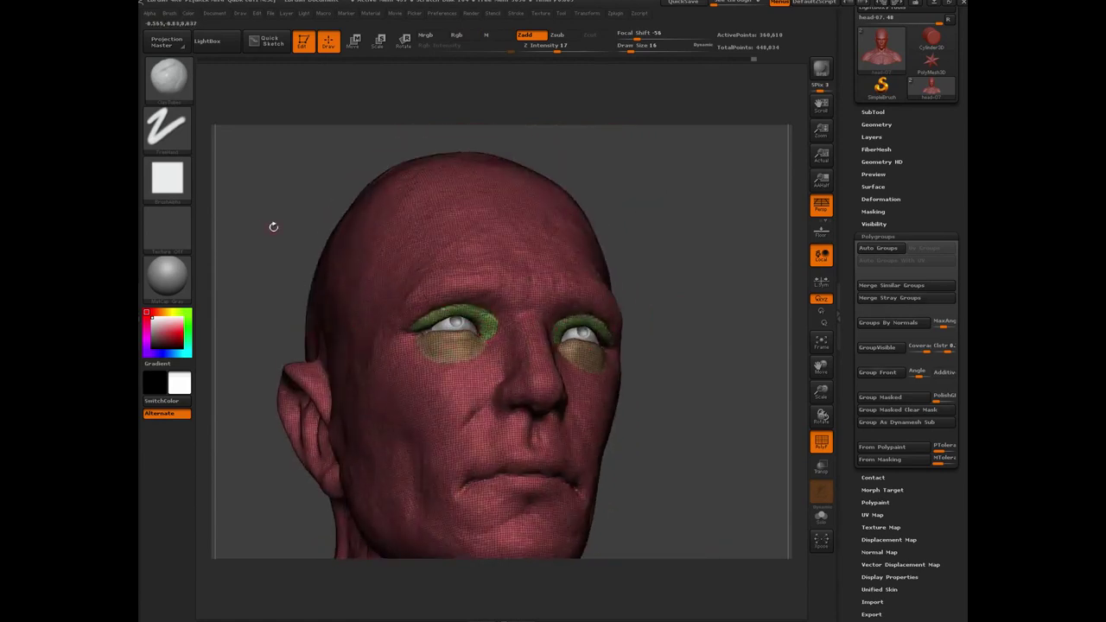
left_click_drag(273, 226, 497, 234)
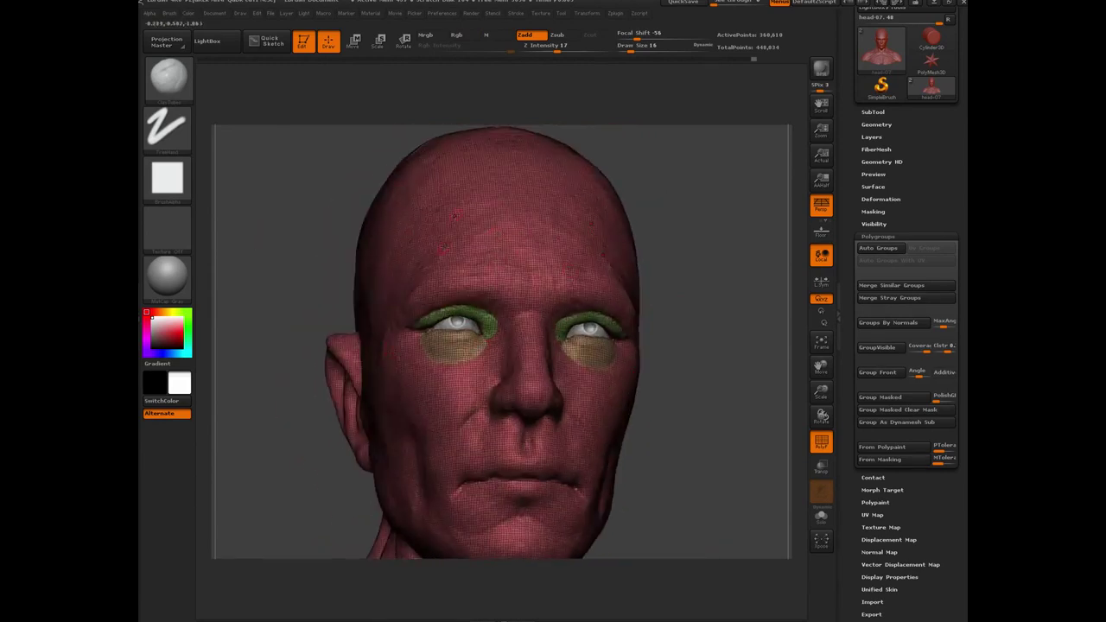
left_click_drag(300, 254, 299, 185)
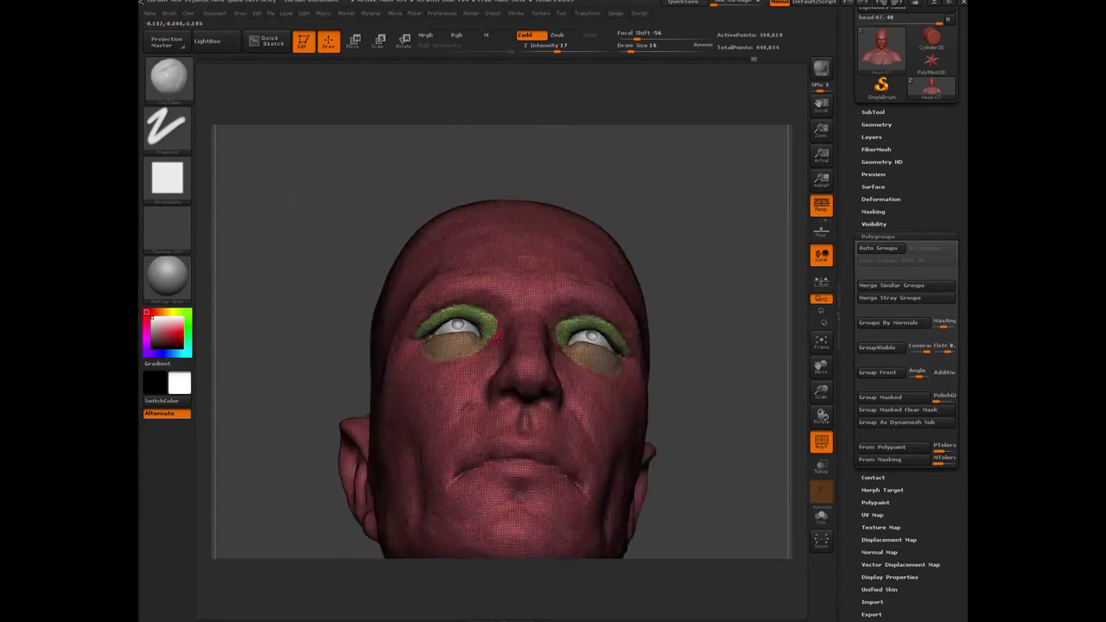
left_click_drag(287, 285, 291, 337)
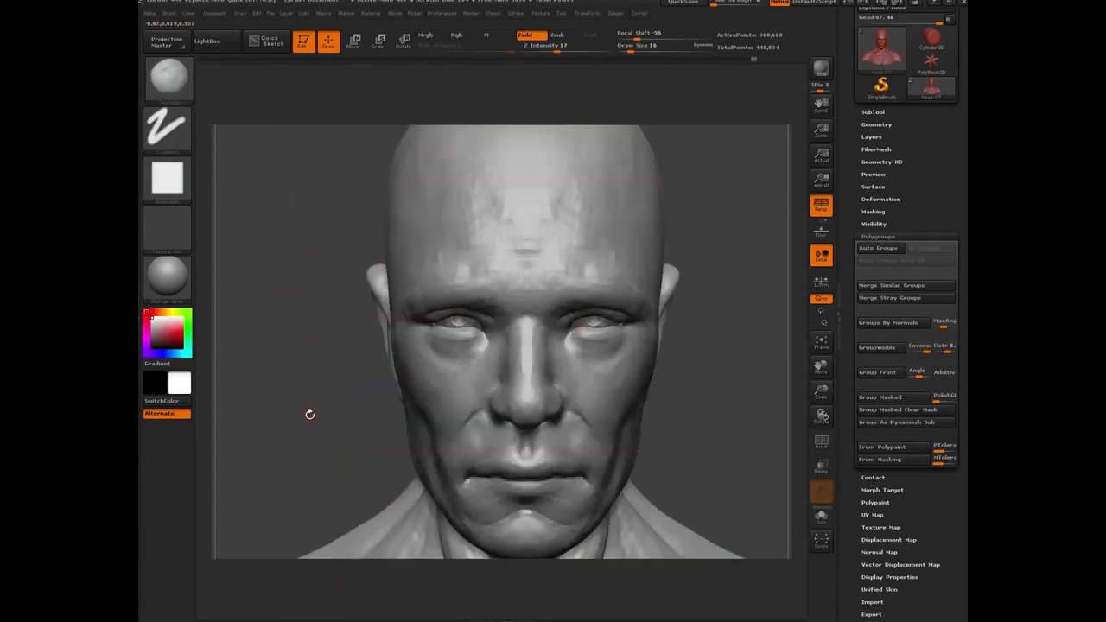
mouse_move(308, 412)
left_mouse_down()
mouse_move(304, 389)
mouse_move(363, 395)
mouse_move(328, 406)
mouse_move(456, 325)
left_mouse_up()
left_click_drag(302, 357, 302, 369)
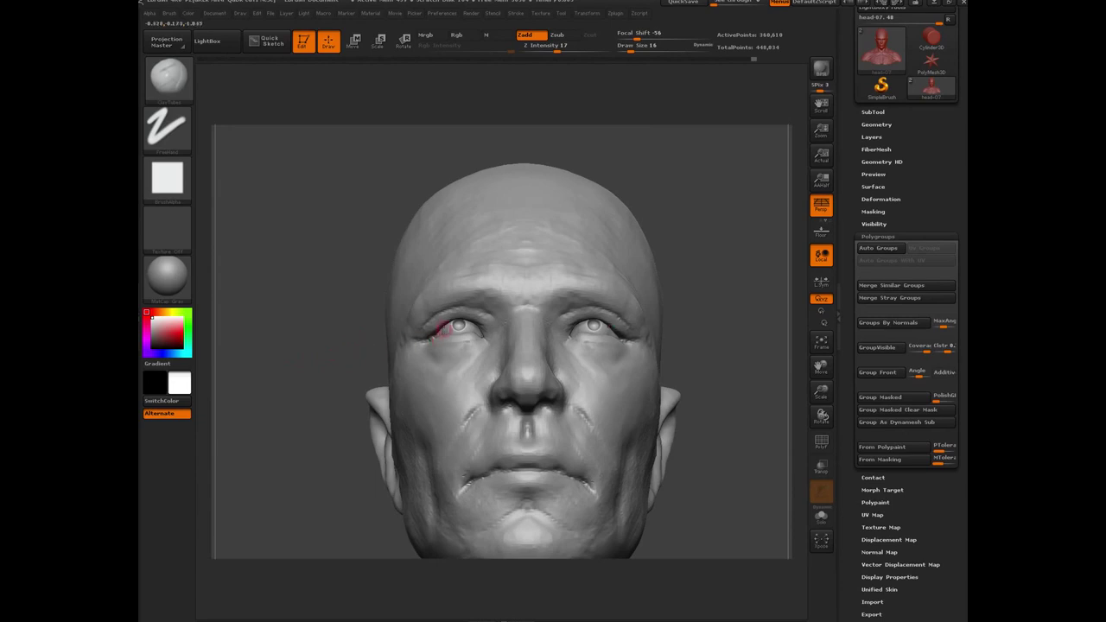
Isolate and mask the upper-eyelid polygroup, unhide the whole head, and invert the mask so only the eyelids can be sculpted.
left_click(453, 324, "ctrl+shift")
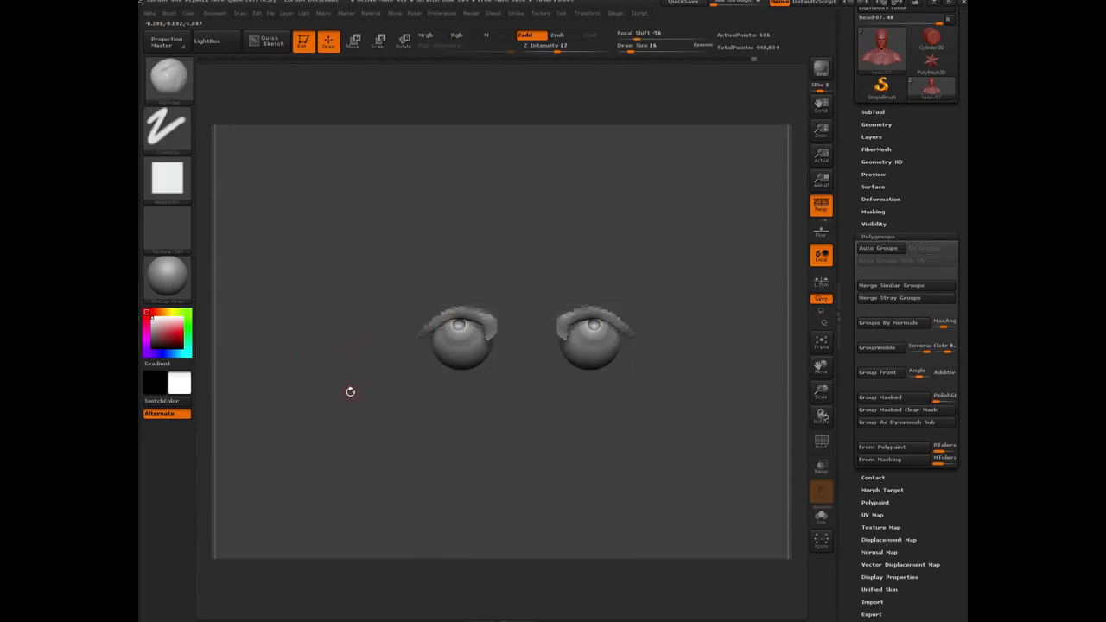
left_click_drag(347, 280, 337, 323)
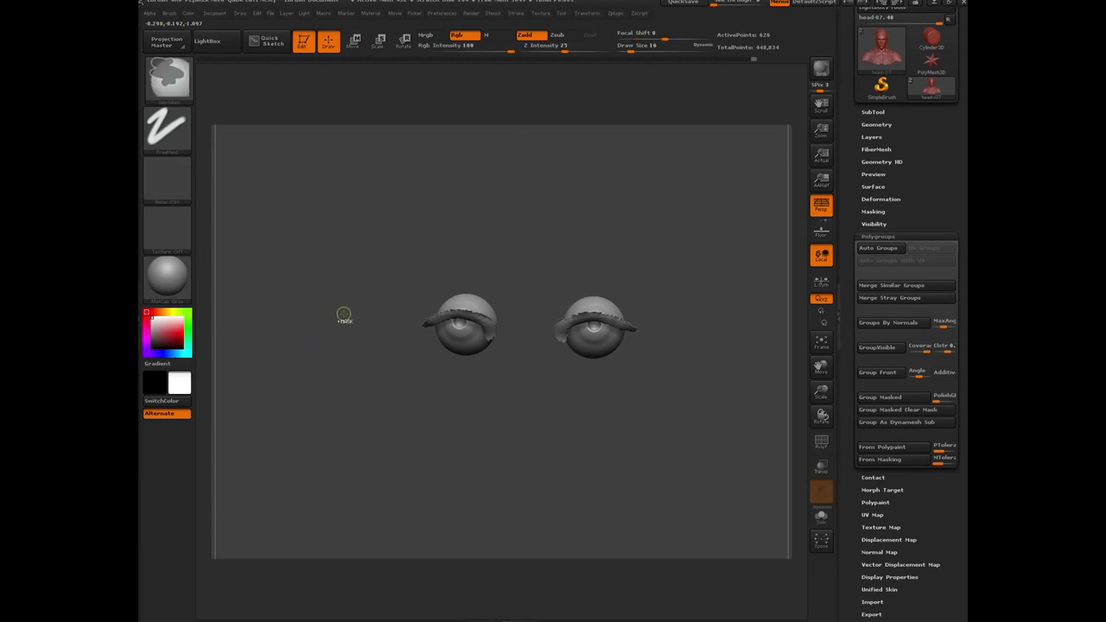
left_click(345, 314, "ctrl")
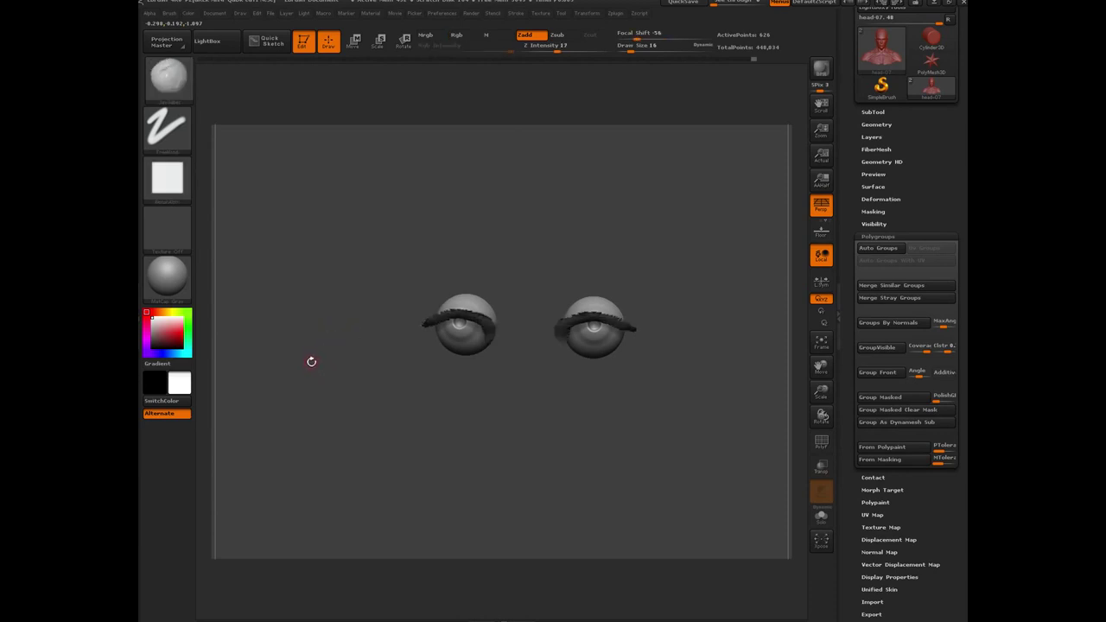
key("ctrl")
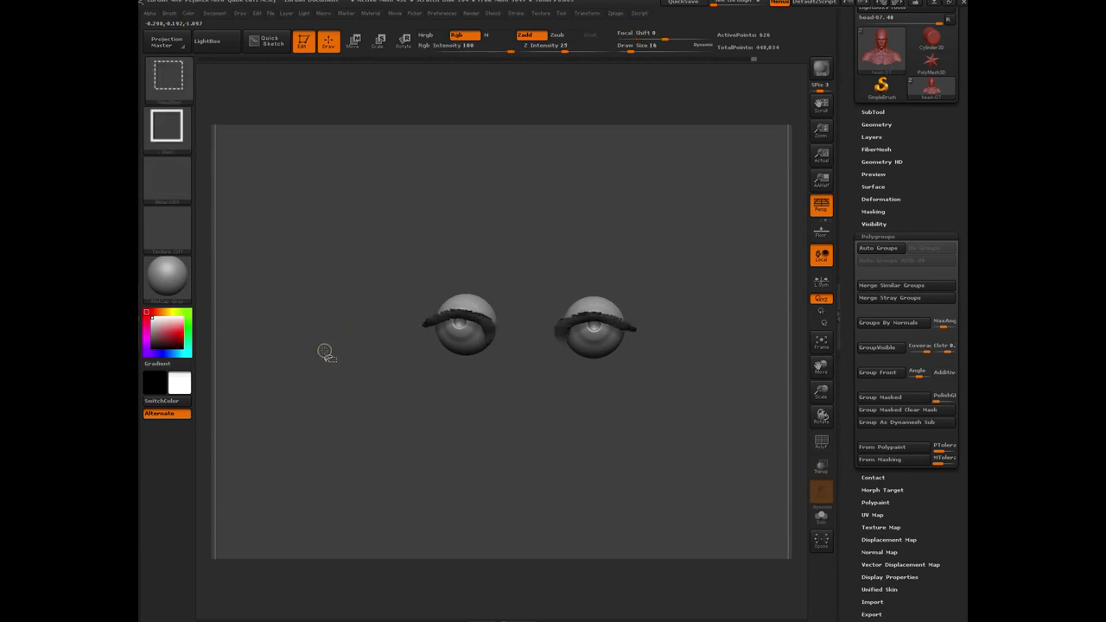
left_click(312, 361, "ctrl+shift")
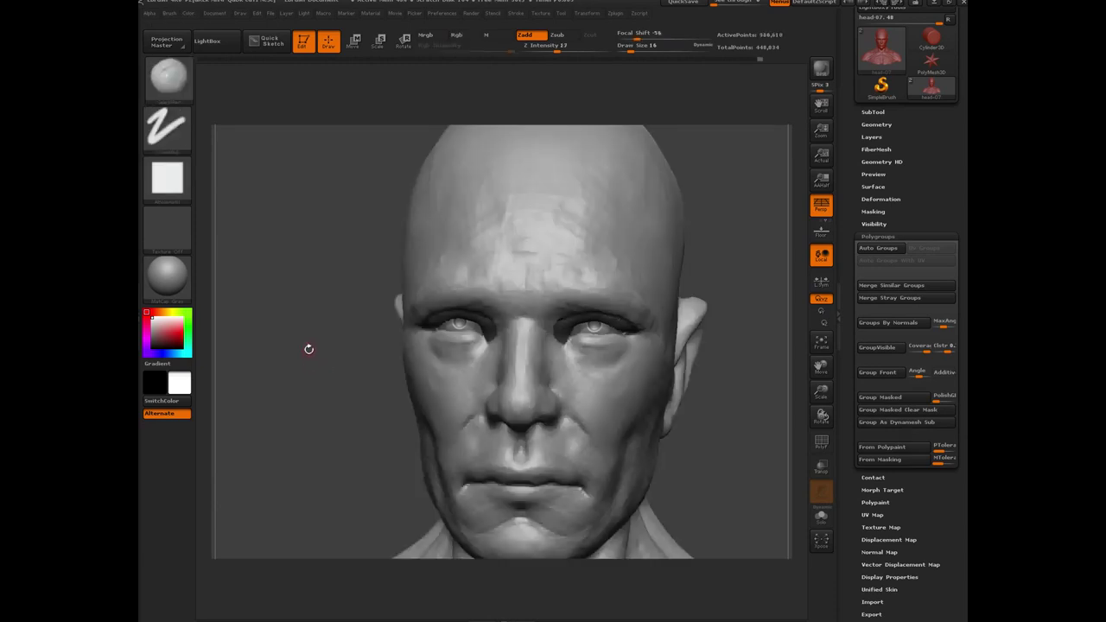
left_click_drag(312, 327, 314, 366)
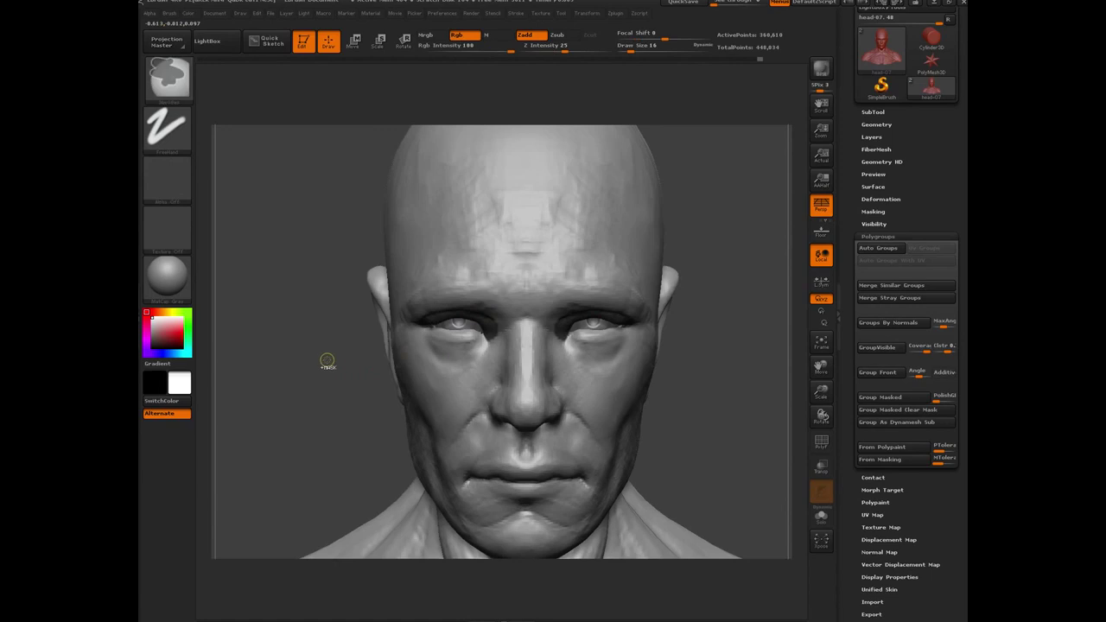
left_click(304, 407, "ctrl")
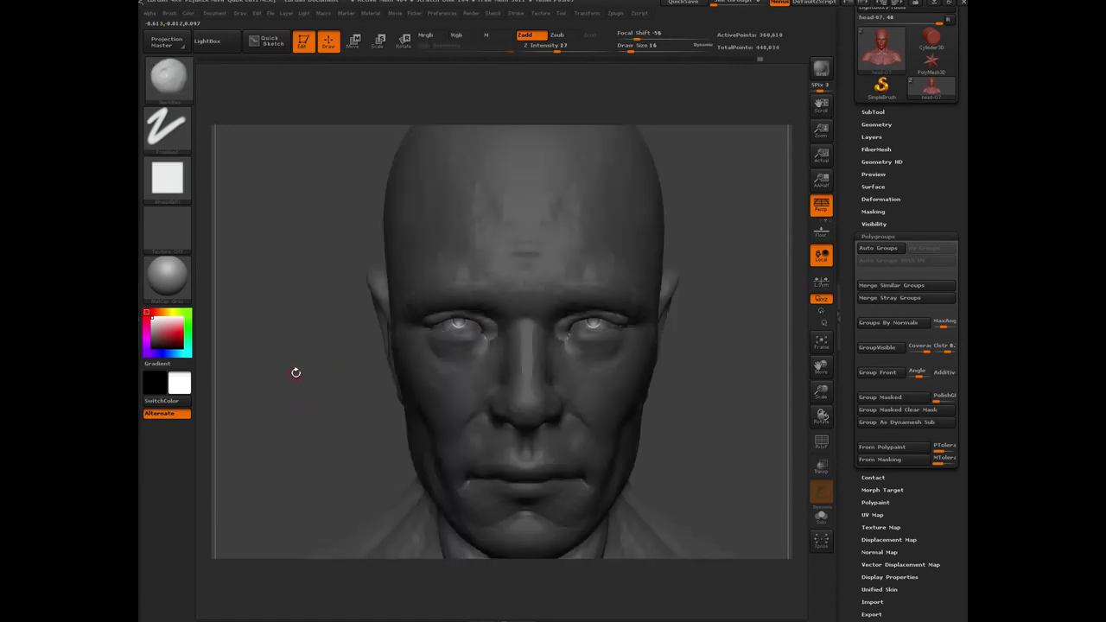
Sculpt the unmasked upper eyelids of both eyes with a draw size of 20, and clear the mask.
left_click_drag(295, 372, 459, 336)
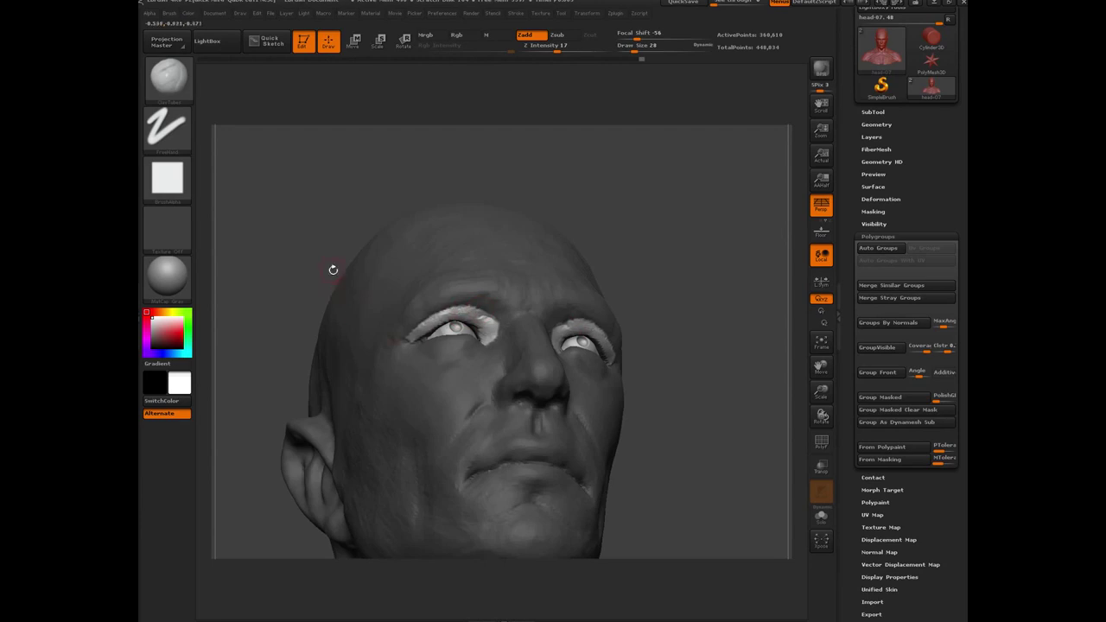
left_click_drag(305, 243, 447, 352)
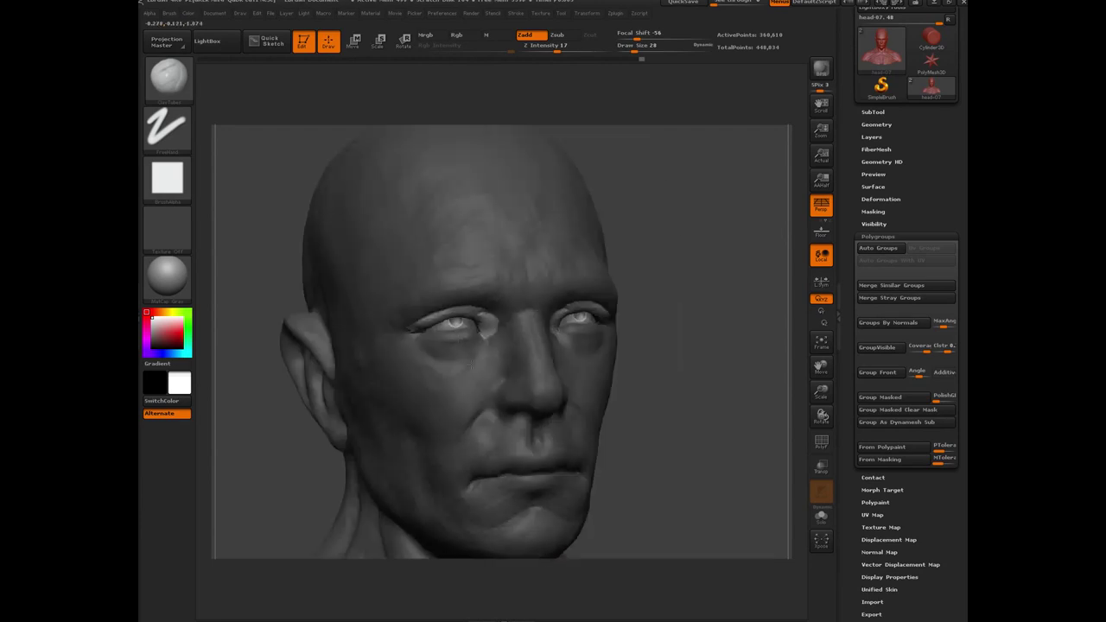
left_click_drag(243, 240, 462, 315)
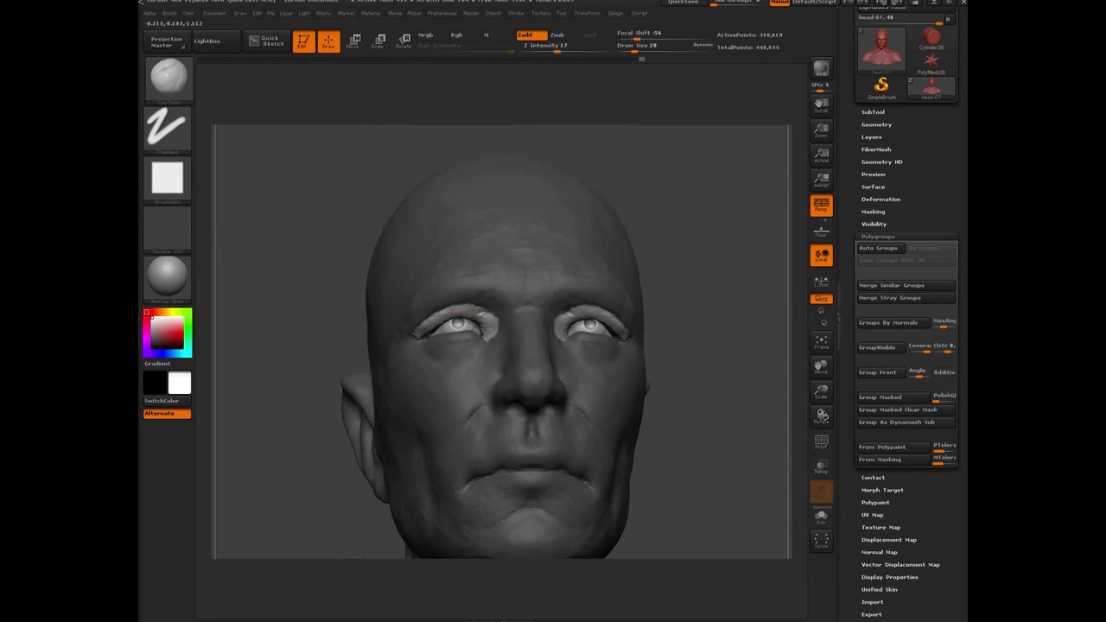
mouse_move(284, 314)
left_mouse_down()
mouse_move(279, 333)
mouse_move(294, 340)
mouse_move(354, 344)
mouse_move(371, 320)
mouse_move(406, 345)
mouse_move(454, 348)
left_mouse_up()
Isolate and mask the eye-bag polygroup, unhide the whole head, and invert the mask so only the eye bags are editable.
left_click(453, 347, "ctrl+shift")
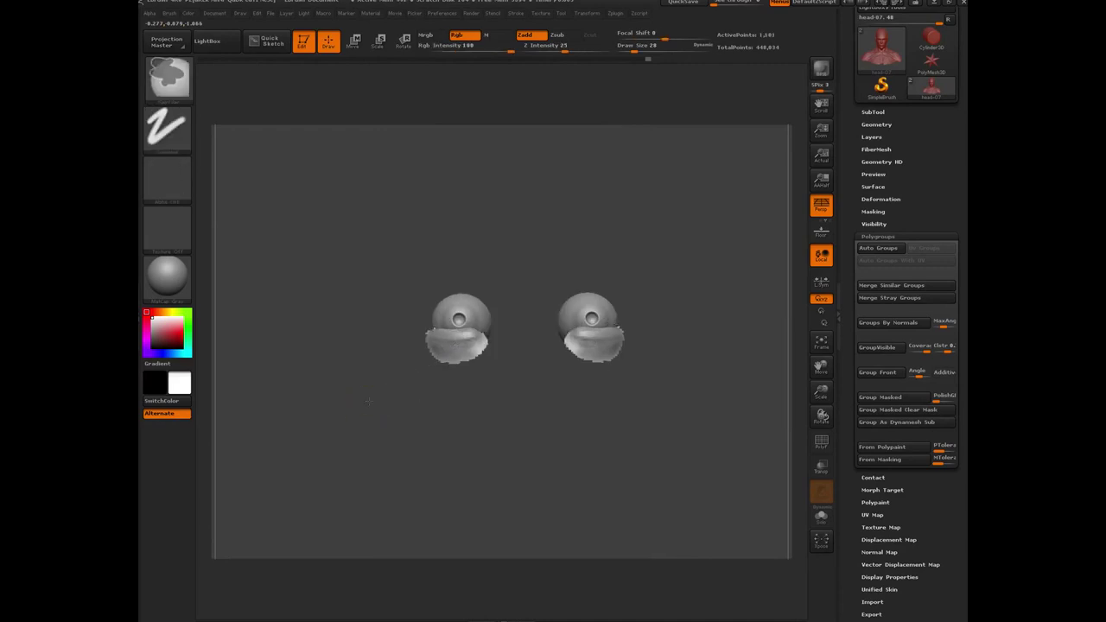
left_click_drag(351, 410, 334, 424)
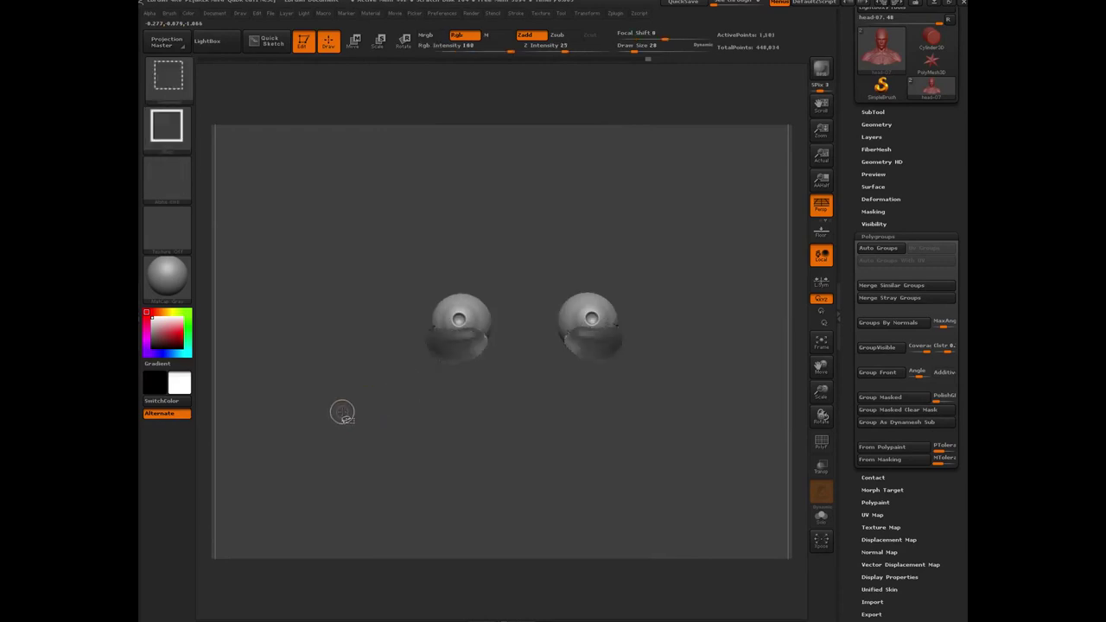
left_click(339, 414, "ctrl+shift")
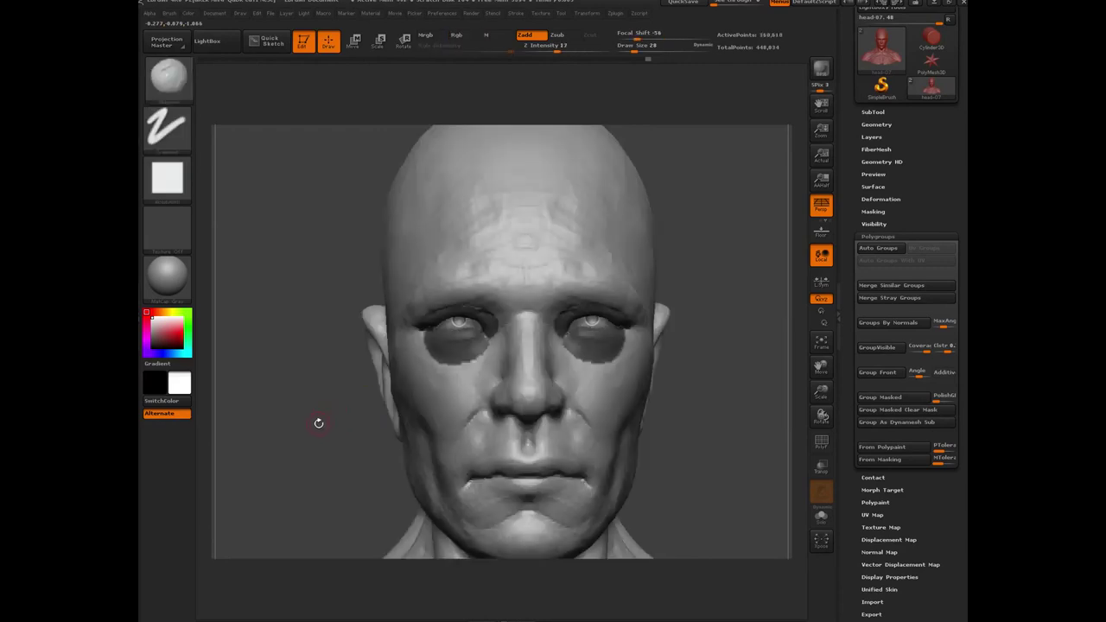
left_click(455, 349, "ctrl+shift")
left_click(351, 428, "ctrl")
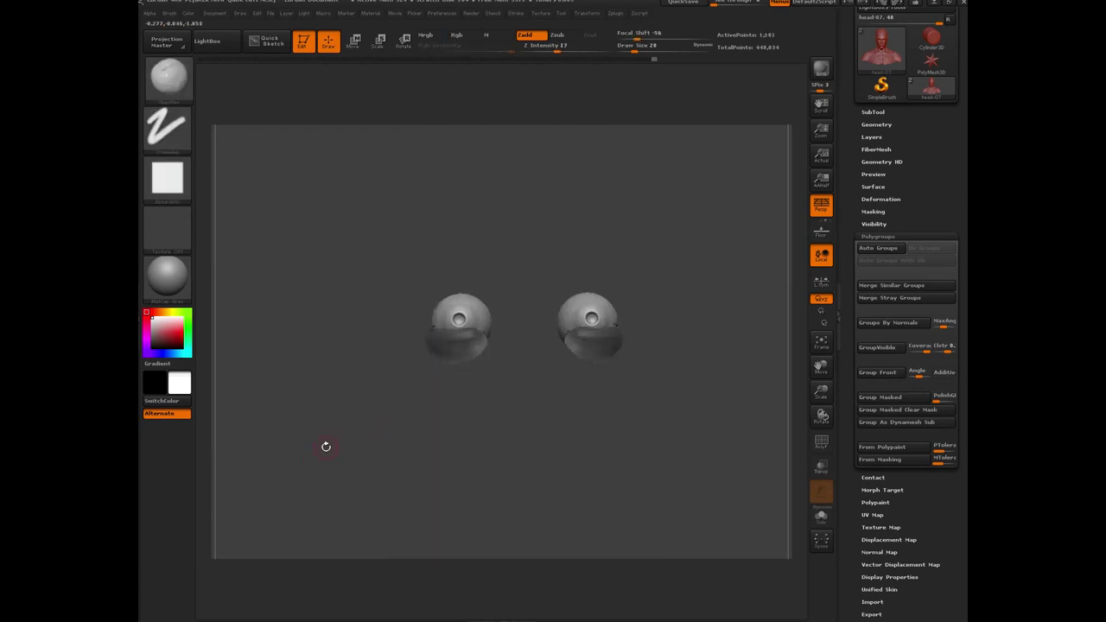
left_click(343, 424, "ctrl+shift")
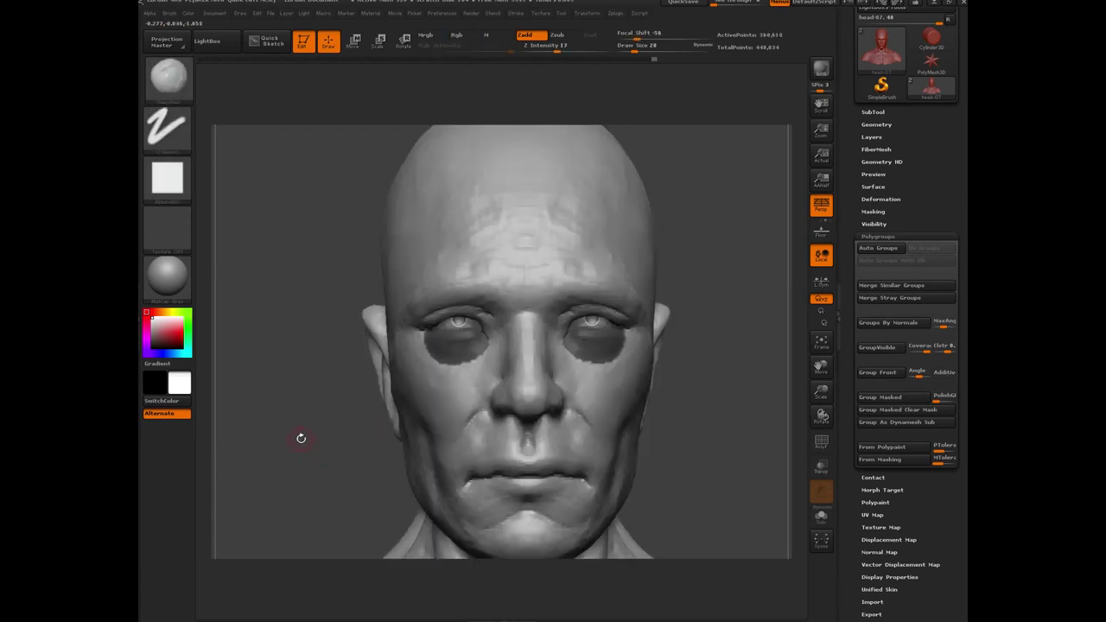
key("ctrl")
left_click(311, 422, "ctrl")
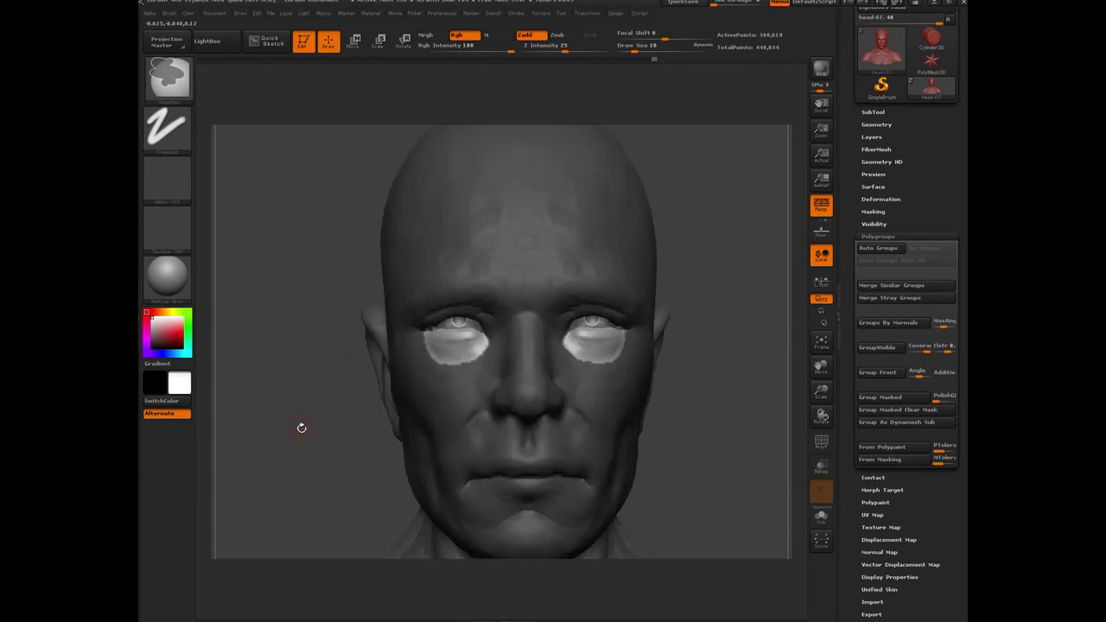
Refine the unmasked eye bags below both eyes from several angles, and clear the mask from the head.
mouse_move(303, 390)
left_mouse_down()
mouse_move(469, 339)
mouse_move(441, 340)
left_mouse_up()
left_click_drag(323, 317, 315, 457)
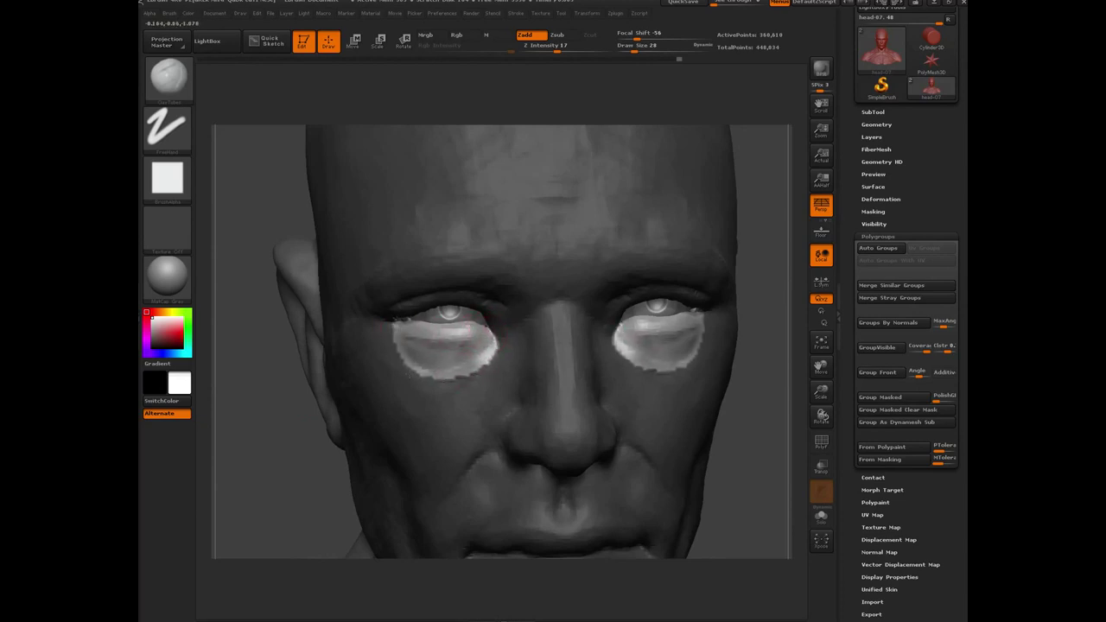
mouse_move(275, 463)
left_mouse_down()
mouse_move(715, 254)
mouse_move(373, 423)
left_mouse_up()
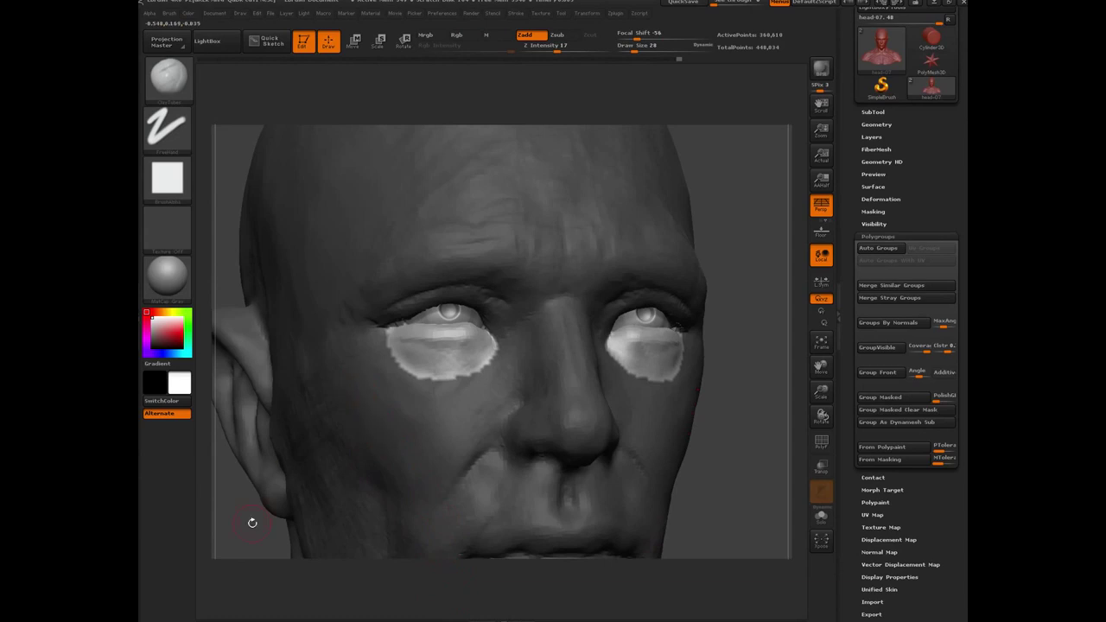
left_click_drag(249, 533, 300, 427)
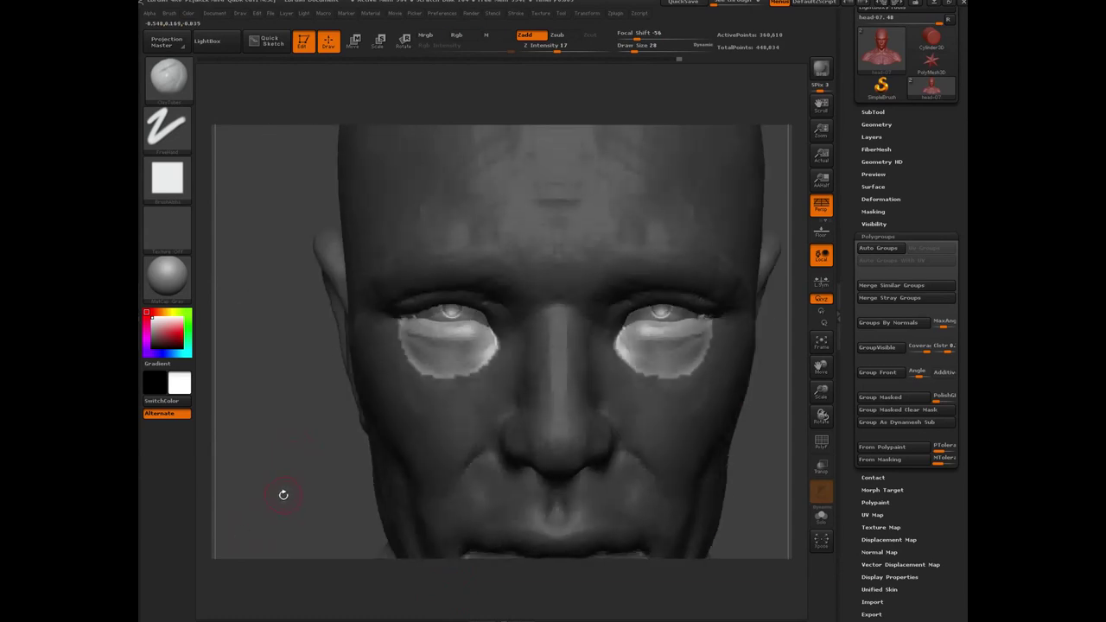
left_click_drag(283, 494, 286, 499)
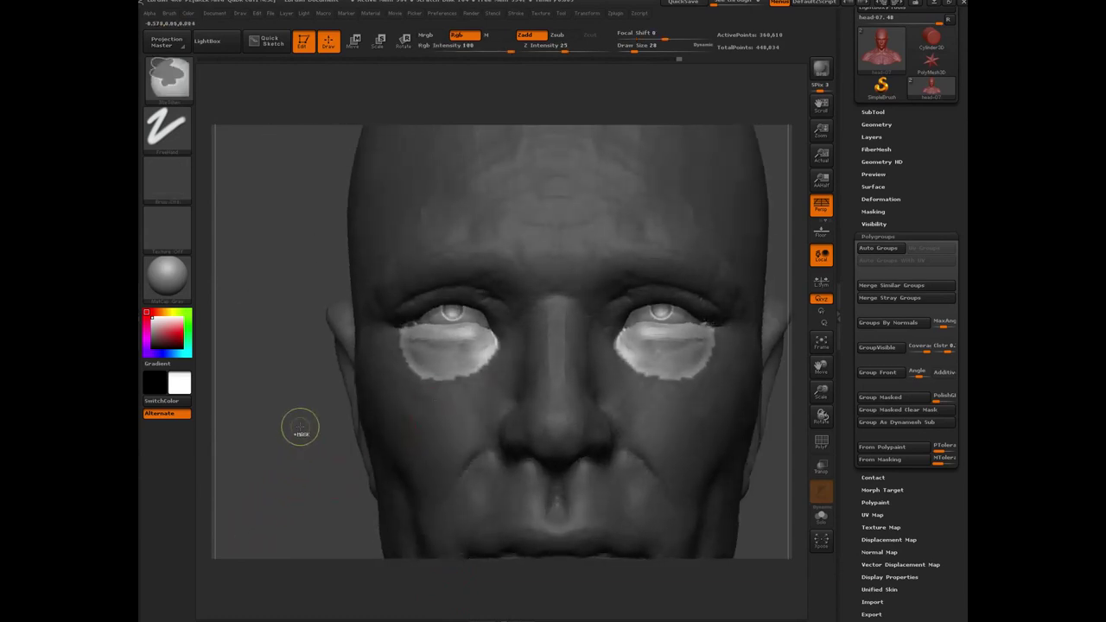
mouse_move(299, 427)
left_mouse_down("ctrl")
mouse_move(283, 480)
mouse_move(302, 416)
mouse_move(289, 489)
left_mouse_up("ctrl")
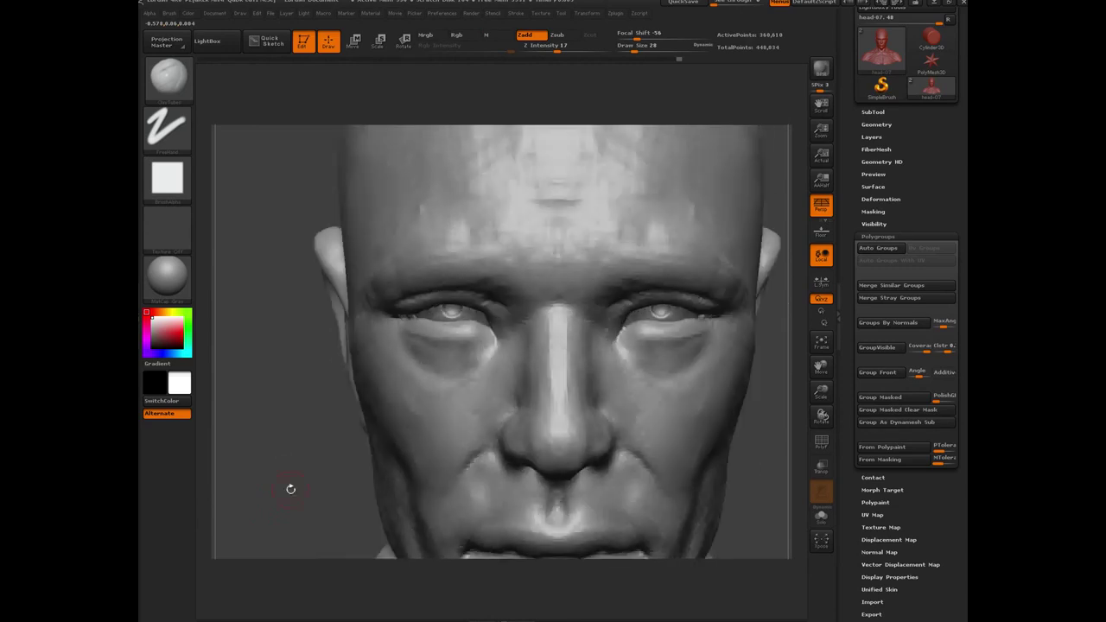
Try to remesh the head with DynaMesh while PolyFrame displays the polygroups, and undo the remesh.
key("shift+f")
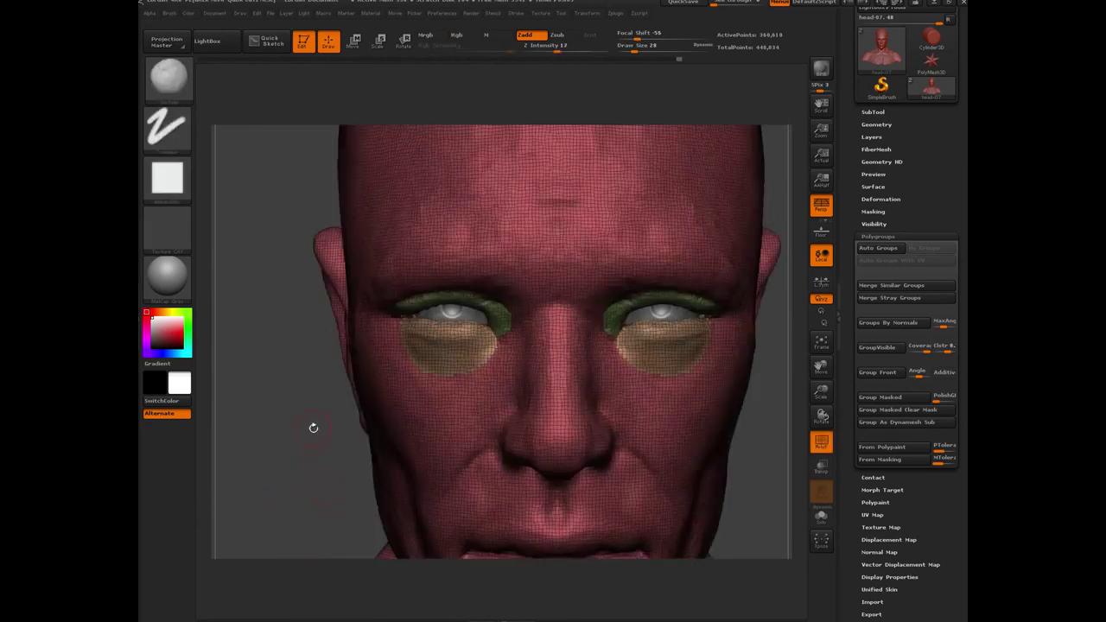
left_click_drag(265, 322, 296, 451, "ctrl")
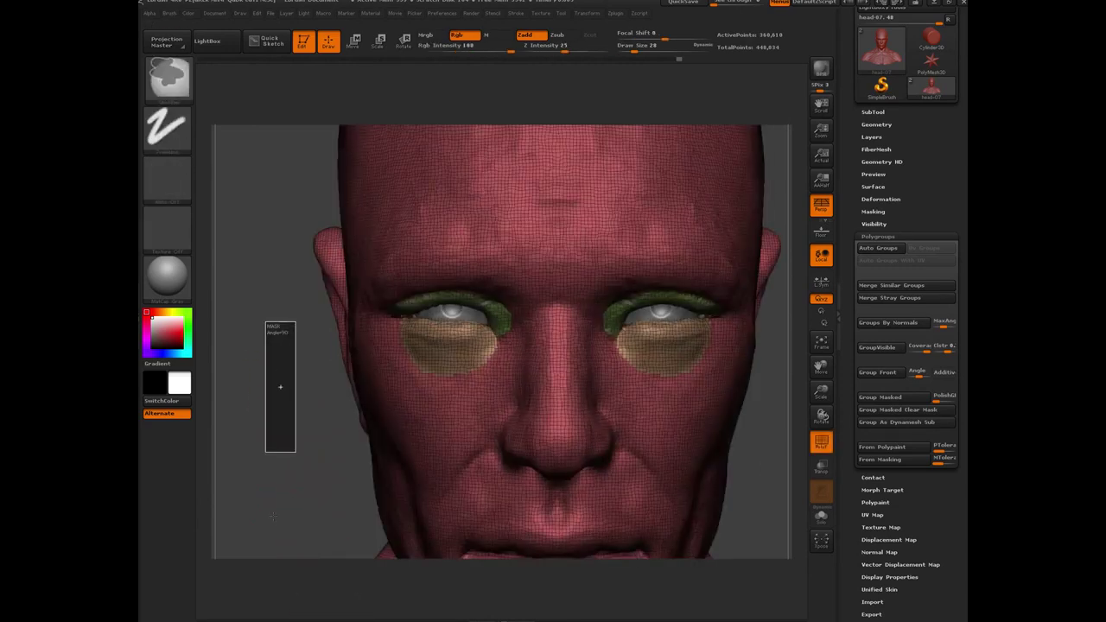
left_click_drag(278, 413, 529, 380)
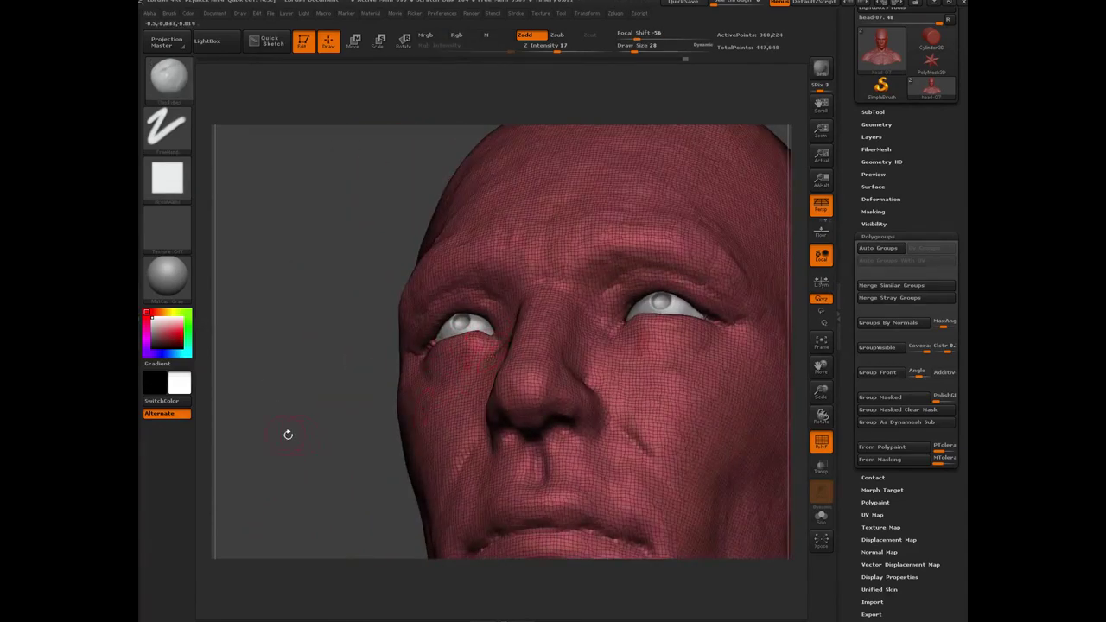
left_click_drag(289, 435, 328, 415)
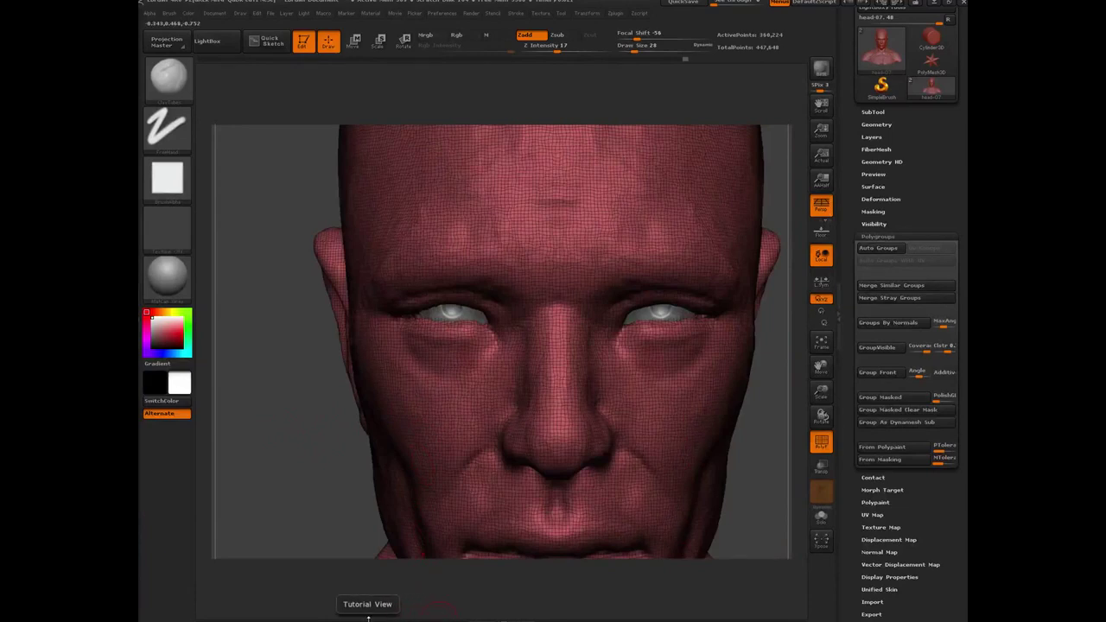
key("ctrl+z")
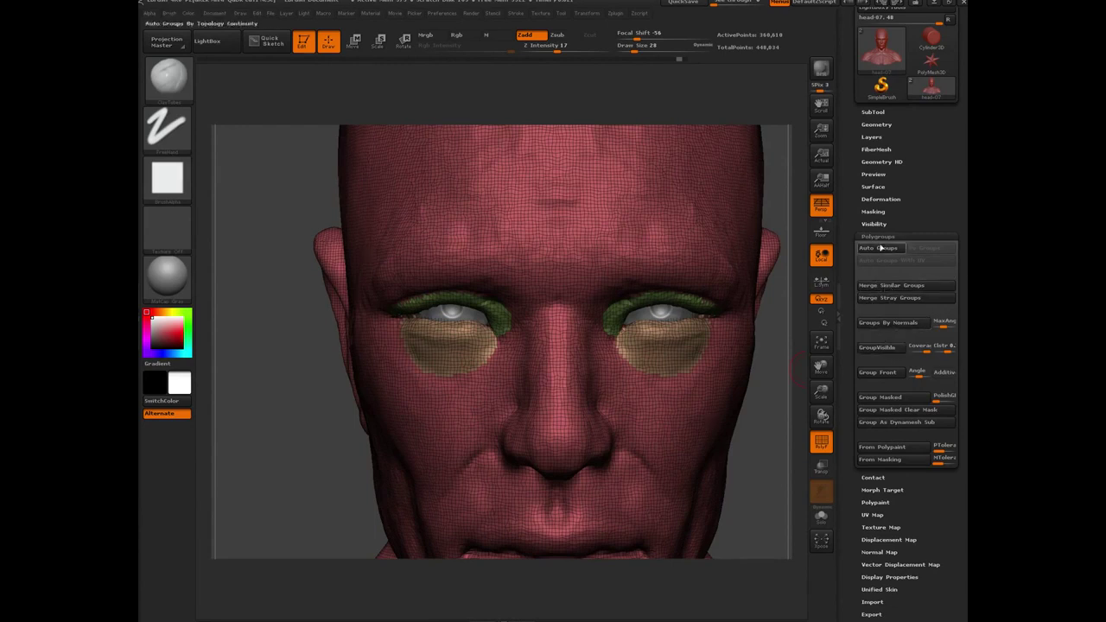
Turn off polypaint for the head-07 subtool and remesh it with DynaMesh, checking the eyelid and eye-bag polygroups from several angles.
left_click(874, 124)
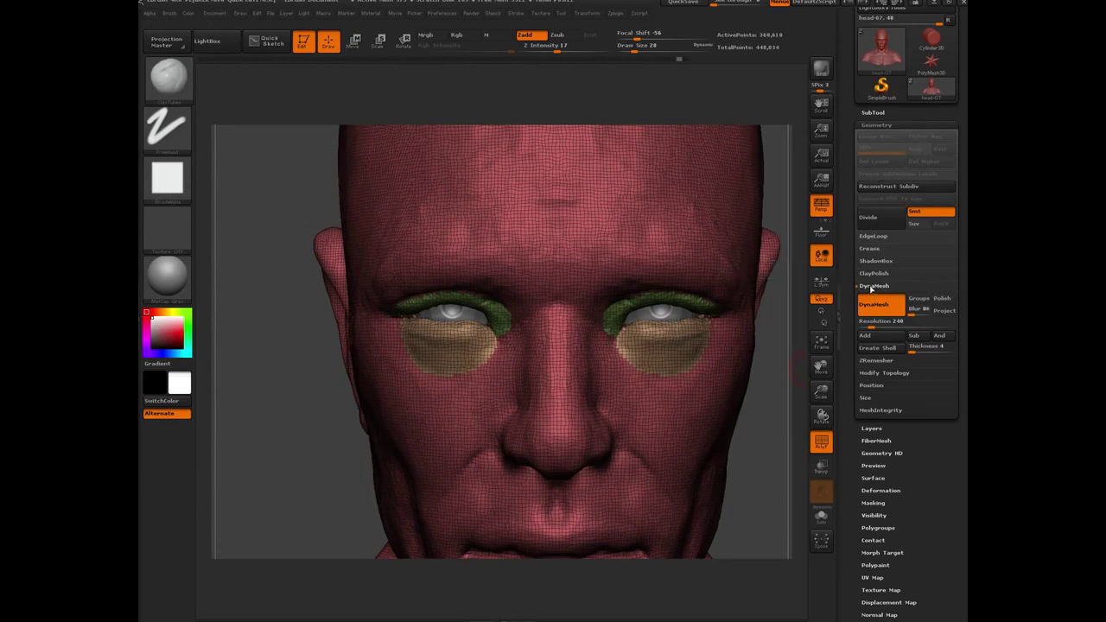
left_click(873, 113)
left_click(926, 136)
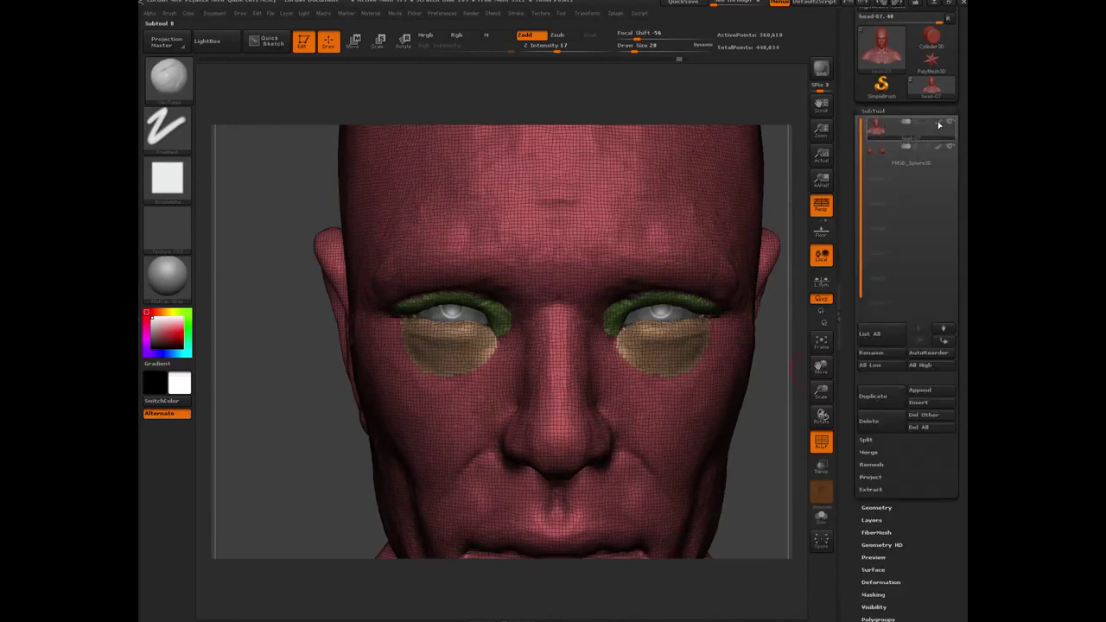
mouse_move(939, 126)
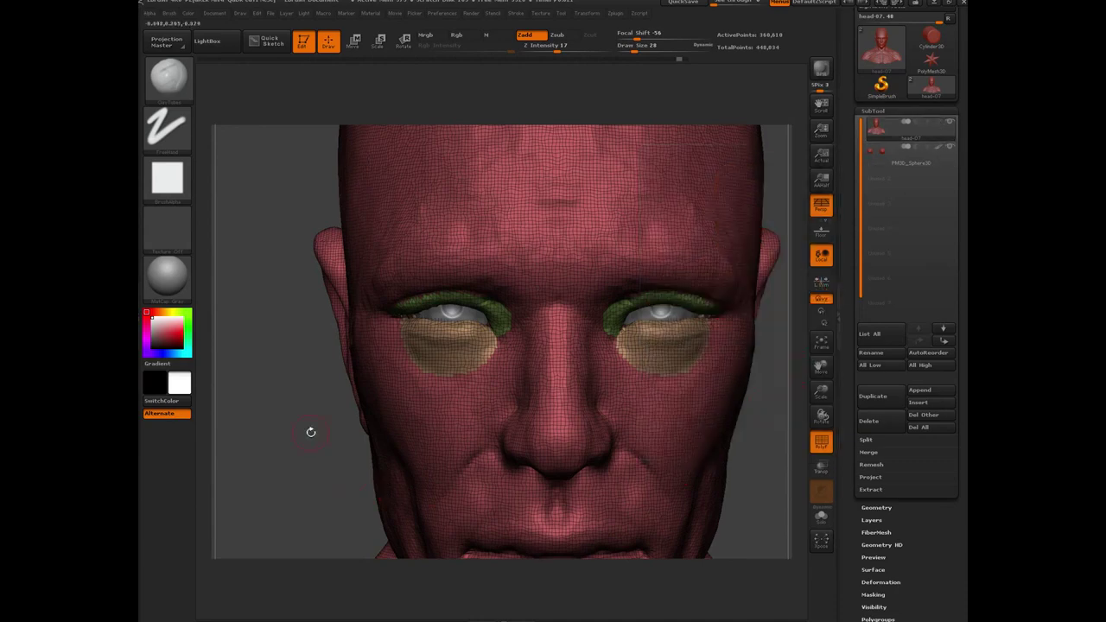
mouse_move(255, 335)
left_mouse_down("ctrl")
mouse_move(294, 557)
mouse_move(276, 536)
left_mouse_up("ctrl")
left_click_drag(284, 469, 323, 432)
left_click_drag(293, 461, 800, 227)
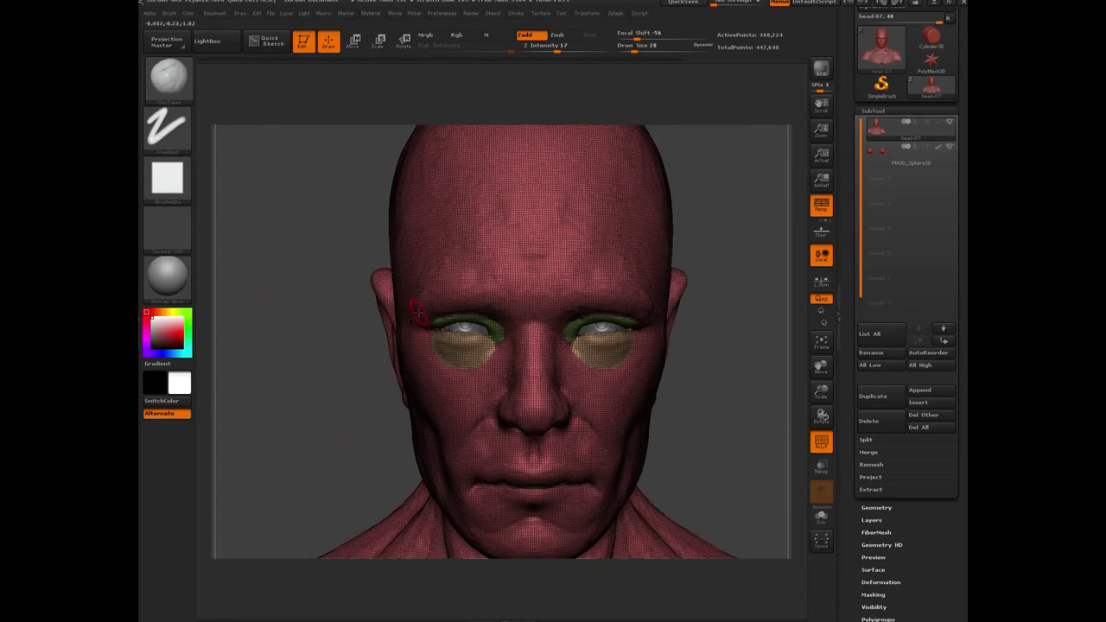
left_click_drag(339, 420, 372, 416)
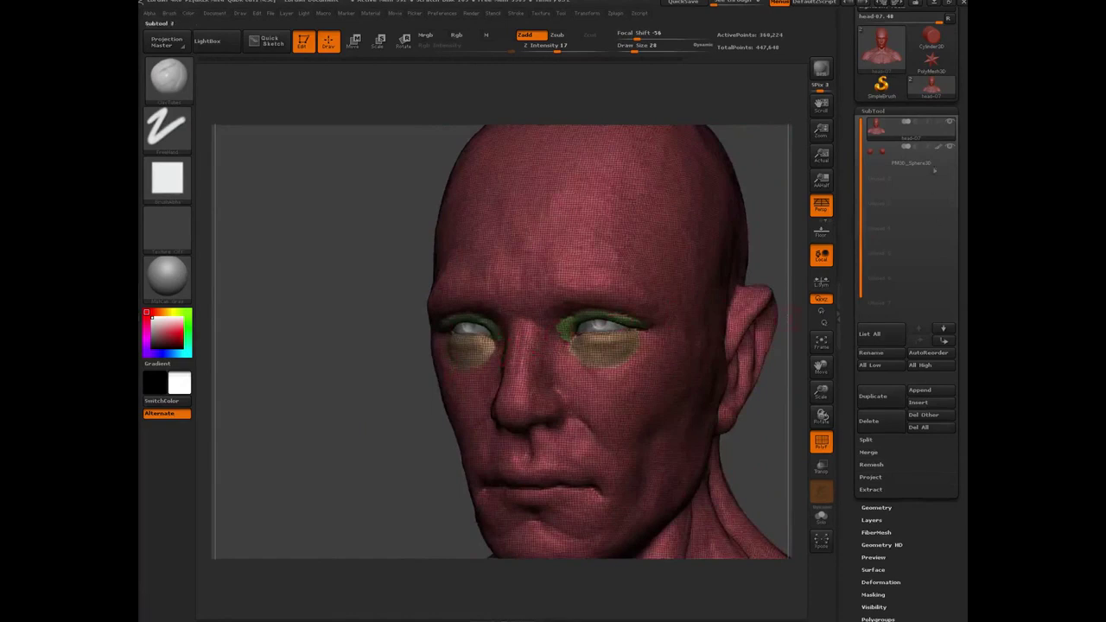
mouse_move(937, 128)
left_click_drag(345, 447, 363, 453)
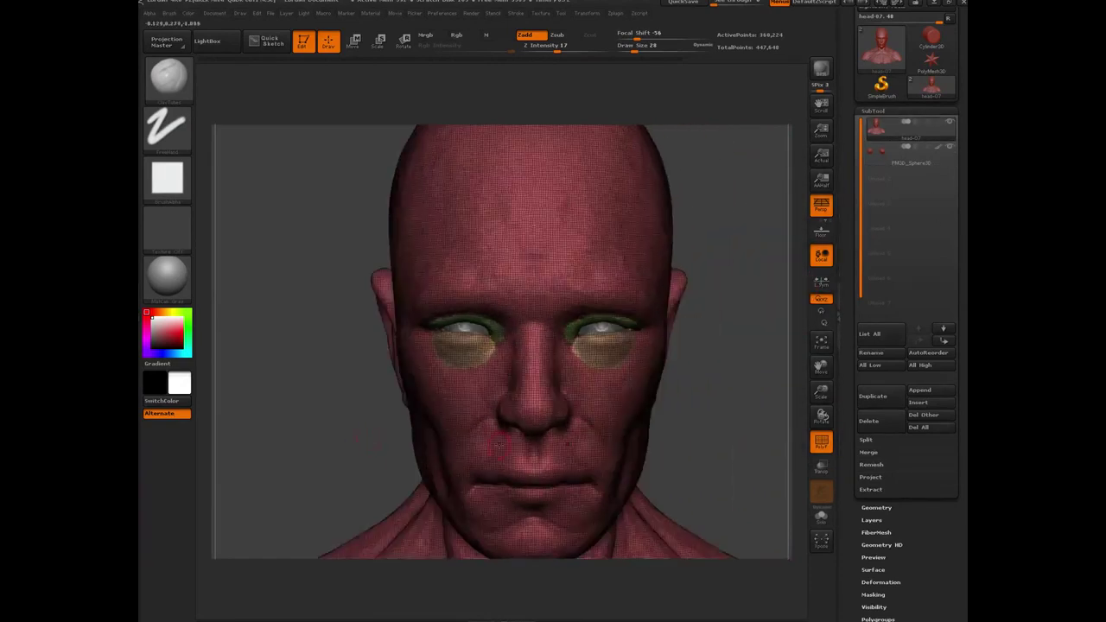
Enable the Groups option for DynaMesh, try remeshing the head with it, and turn off PolyFrame.
left_click(874, 508)
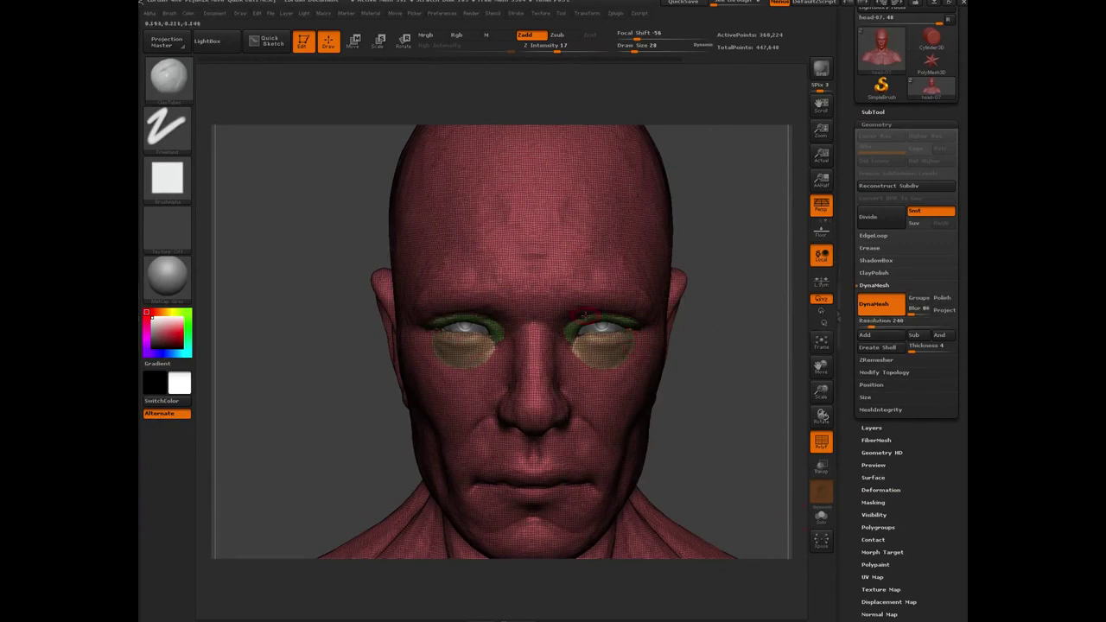
left_click(917, 301)
left_click_drag(310, 310, 365, 482, "ctrl")
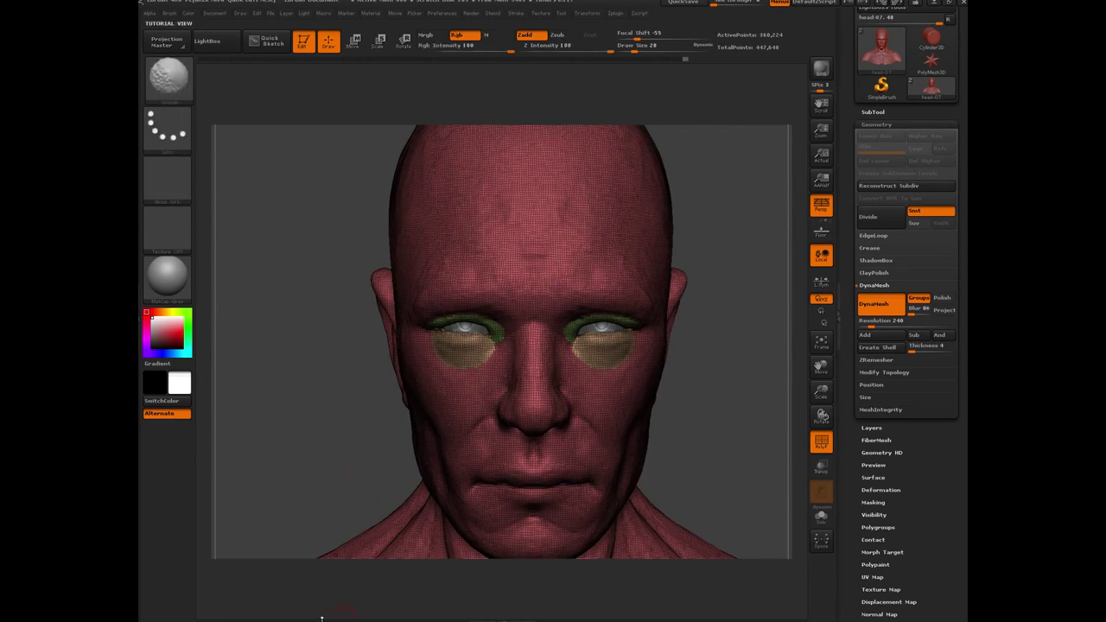
key("shift+f")
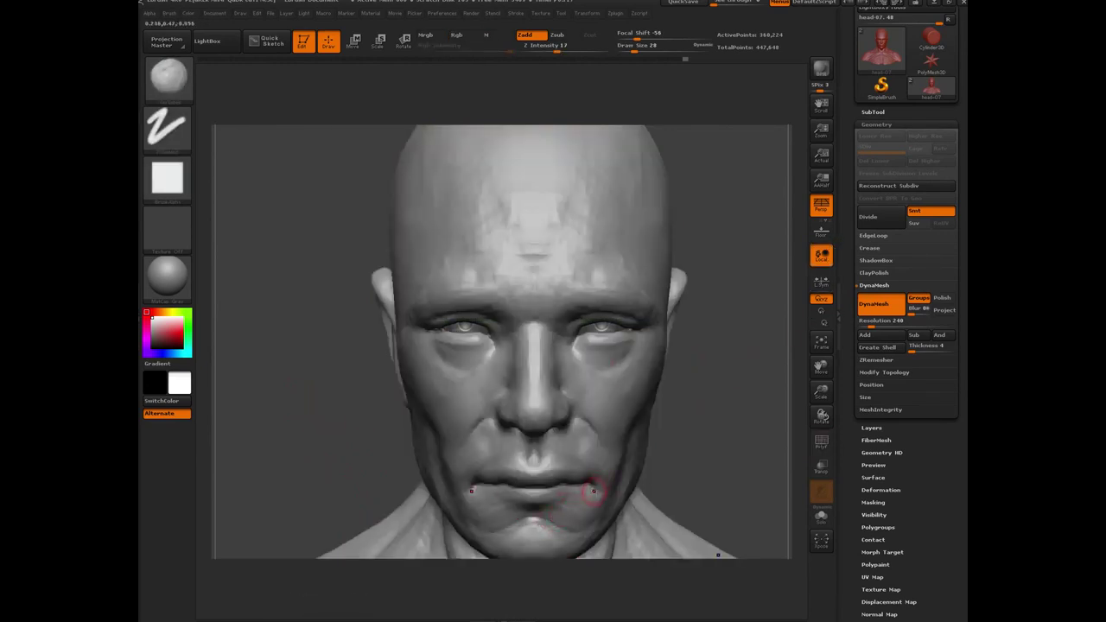
Undo the last change to the head-07 subtool and try remeshing the head repeatedly with DynaMesh while Groups is enabled.
left_click(873, 112)
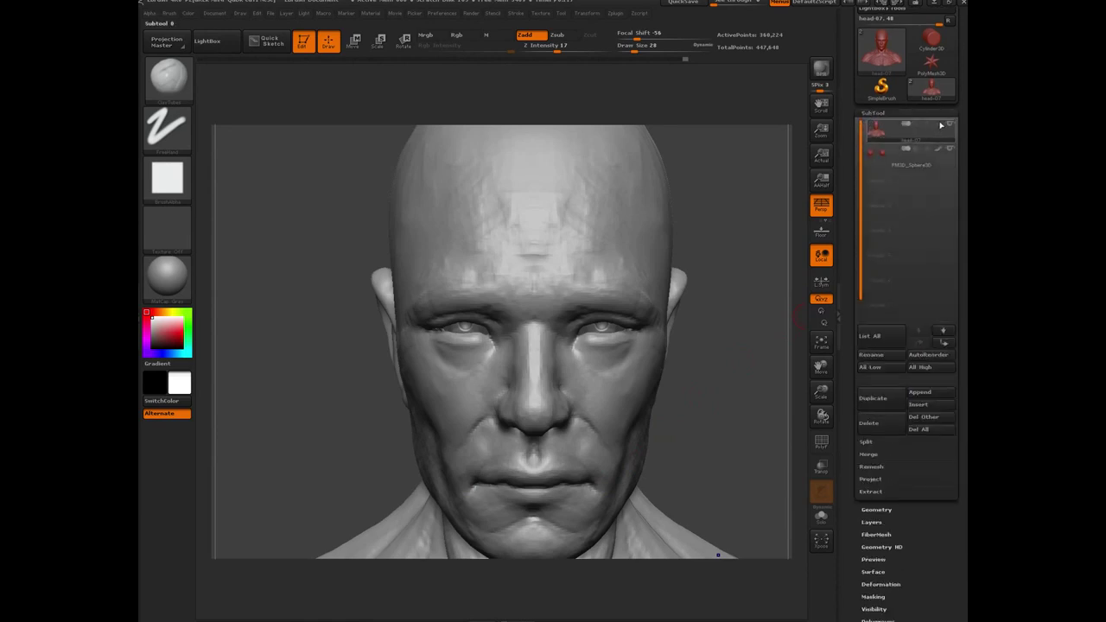
key("ctrl")
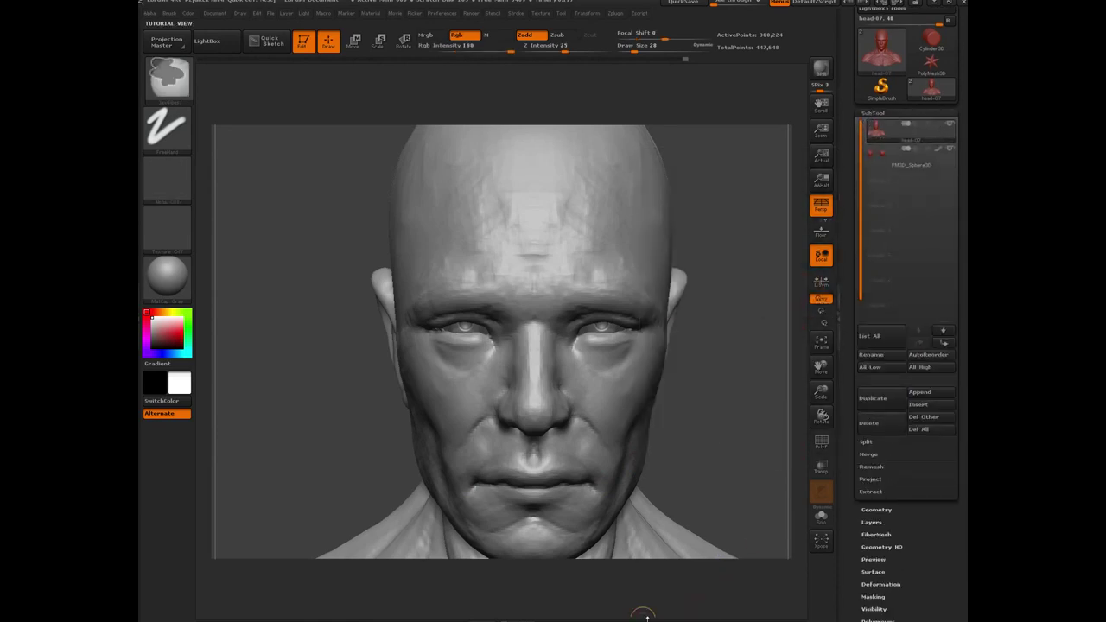
key("ctrl+z")
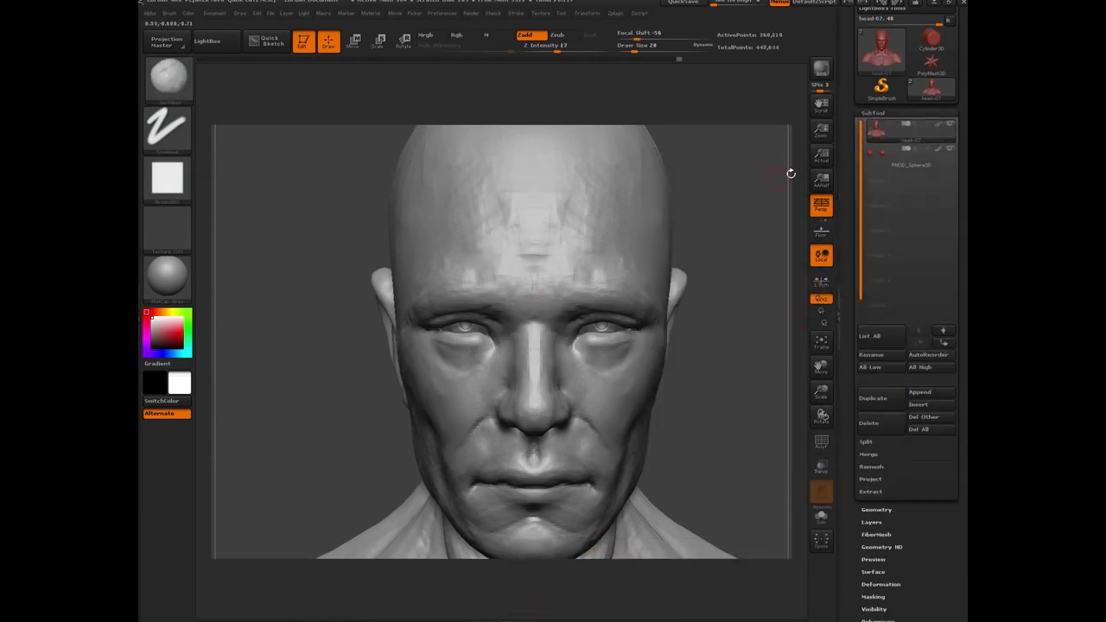
left_click(876, 509)
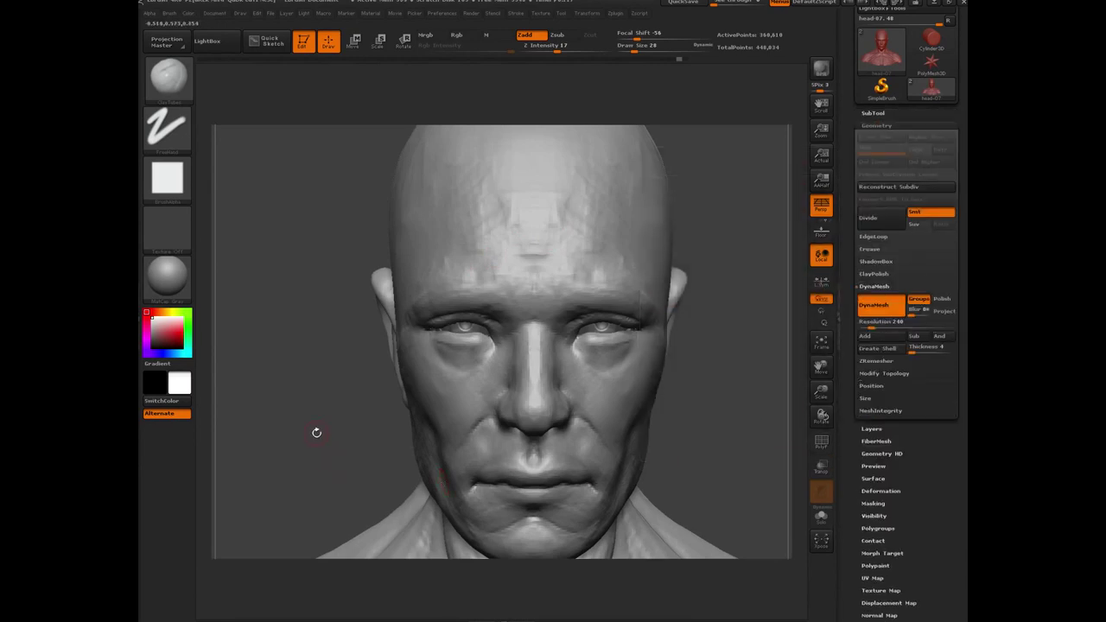
left_click_drag(293, 324, 336, 446, "ctrl")
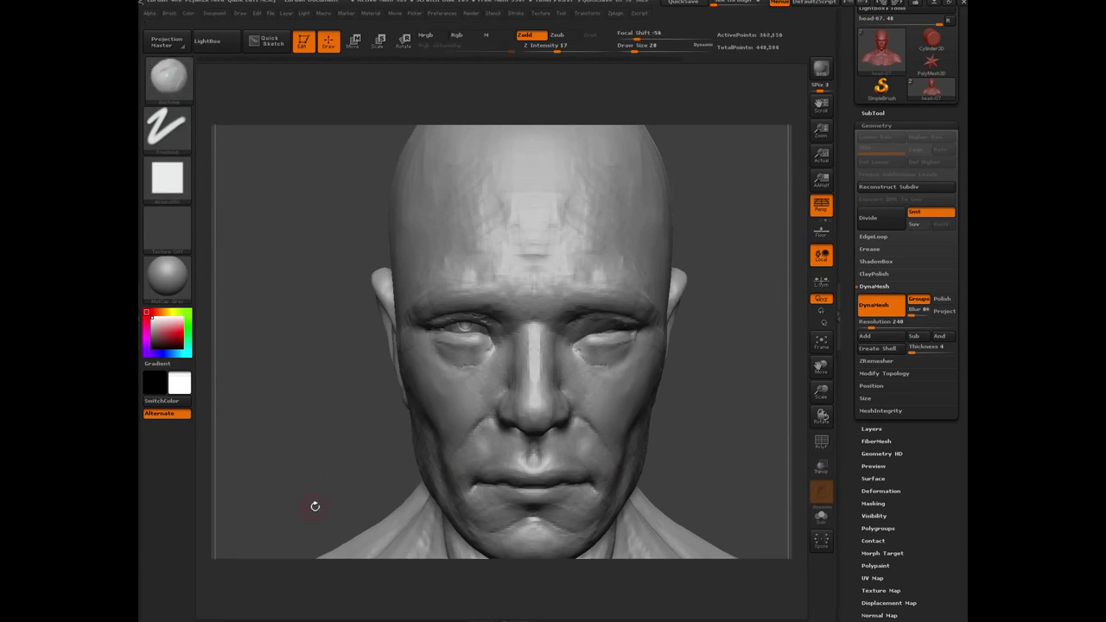
left_click_drag(316, 416, 348, 484)
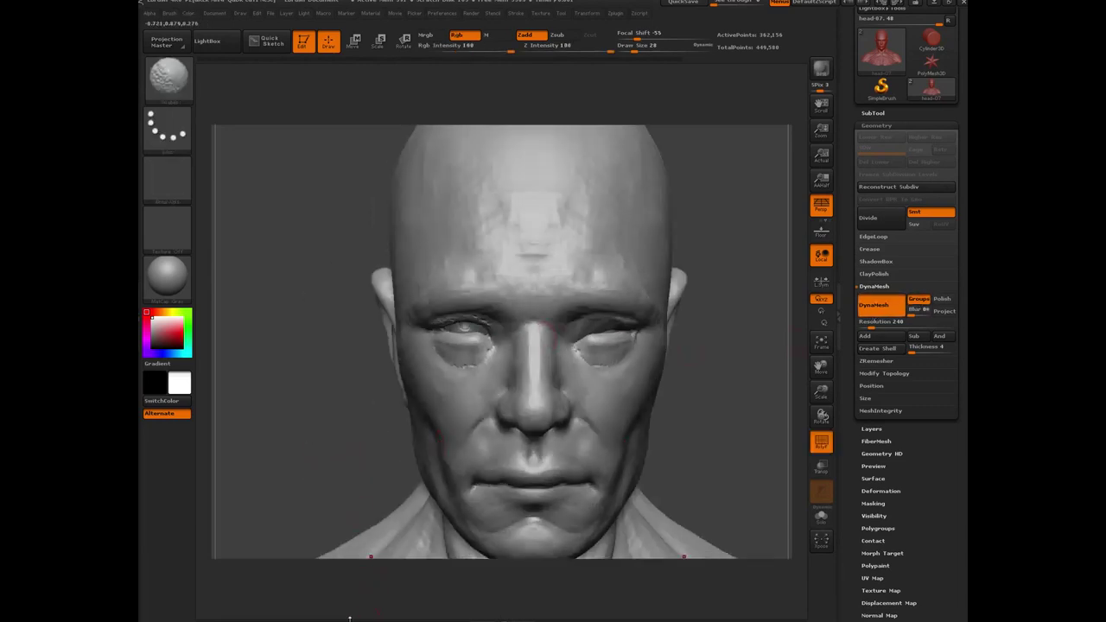
Display PolyFrame and examine the eyelid and eye-bag polygroups up close from the front and in profile.
key("shift+f")
left_click_drag(339, 417, 341, 404)
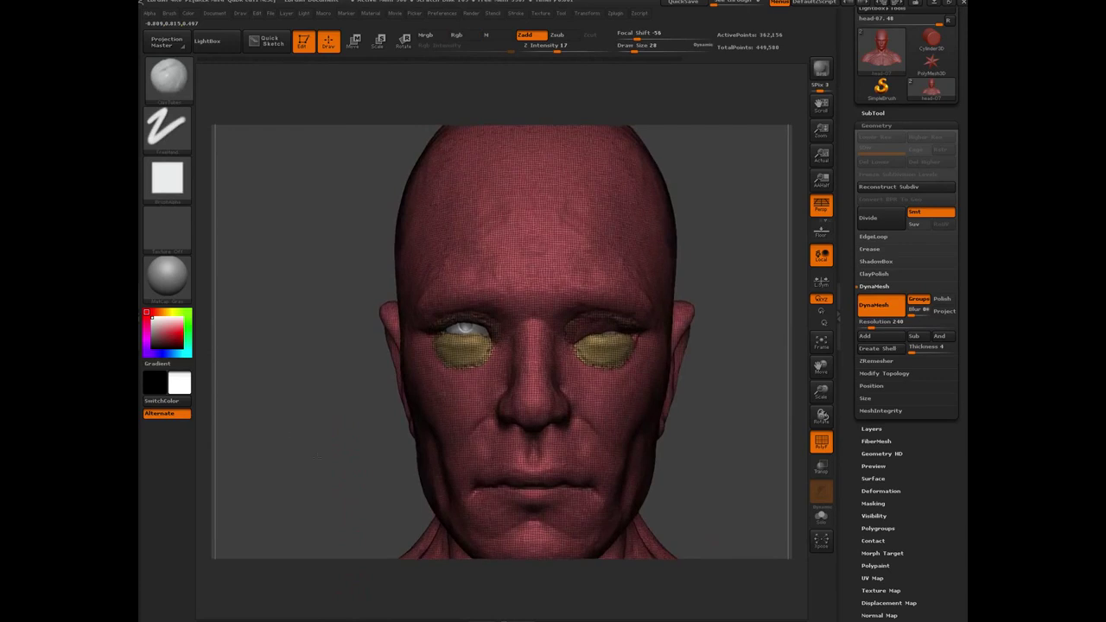
left_click_drag(345, 466, 367, 592, "alt")
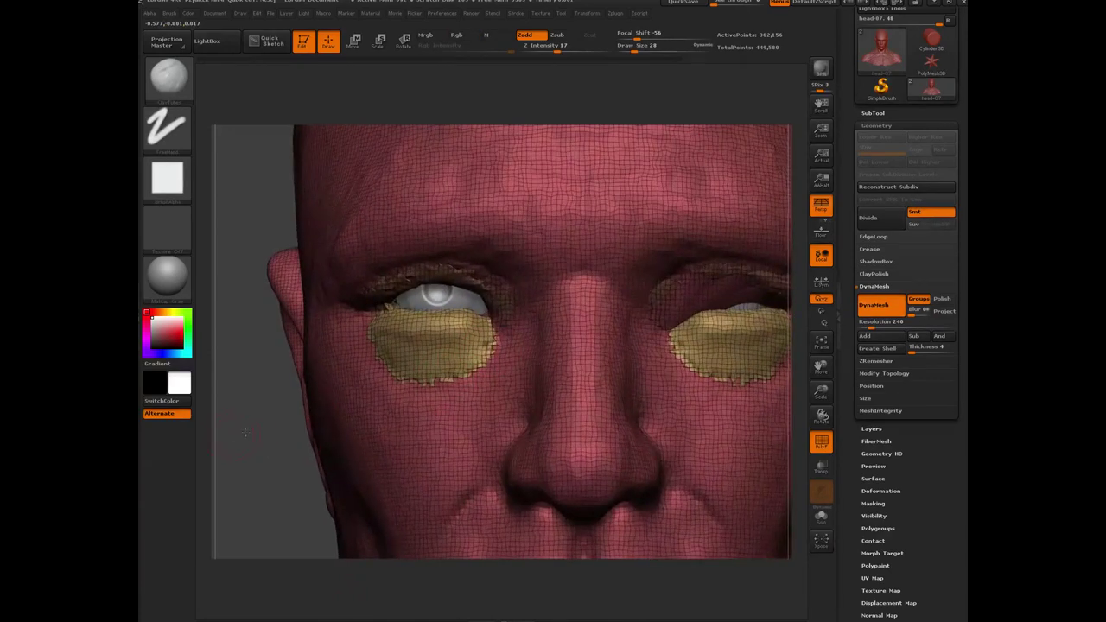
left_click_drag(247, 433, 334, 444)
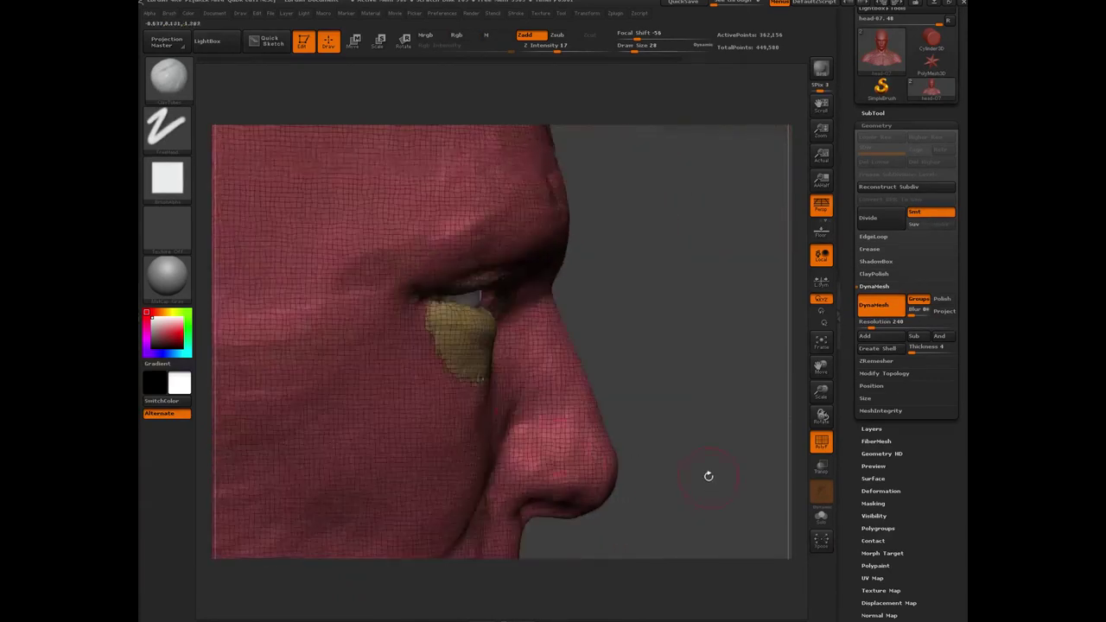
left_click_drag(708, 476, 698, 414, "alt")
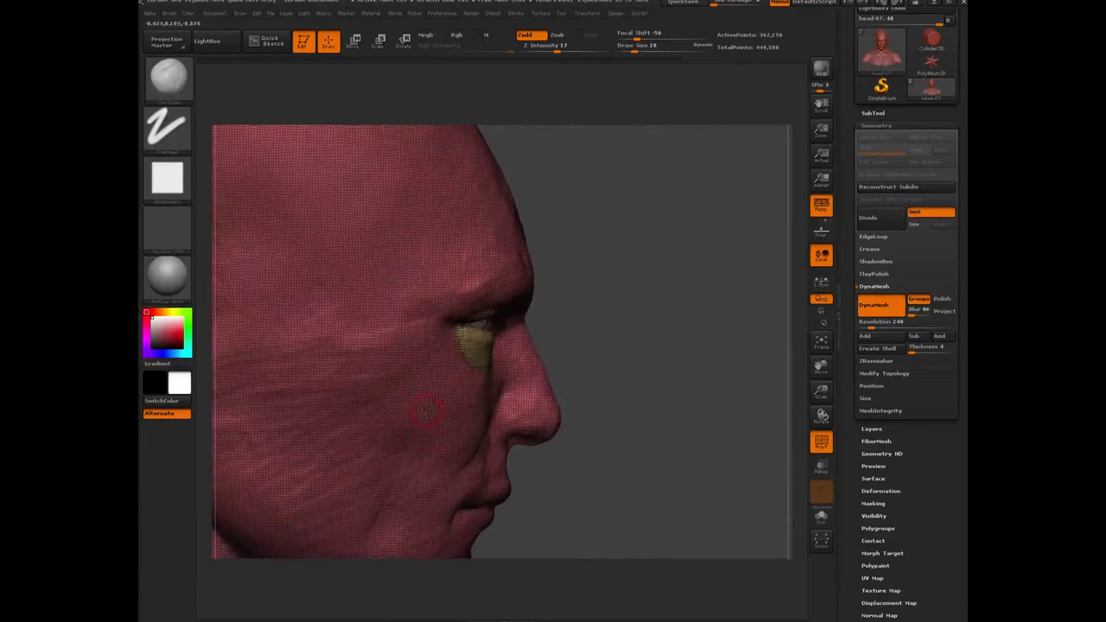
Draw a horizontal Transpose Move line forward from the eye bag in profile and reposition it in front of the face.
key("w")
left_click(482, 348)
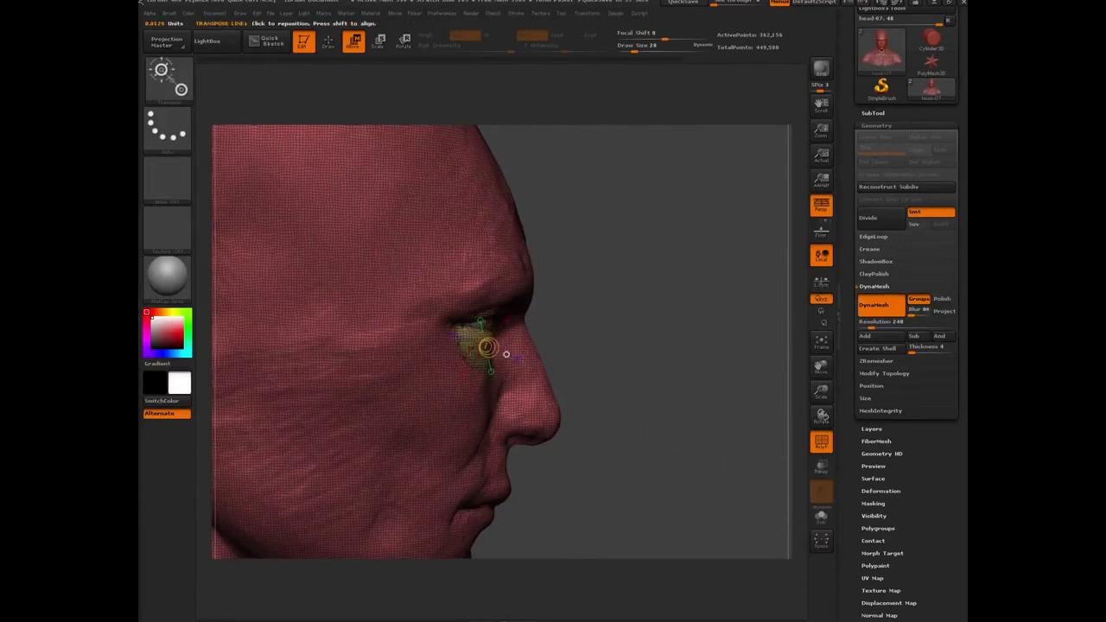
left_click_drag(505, 355, 615, 349)
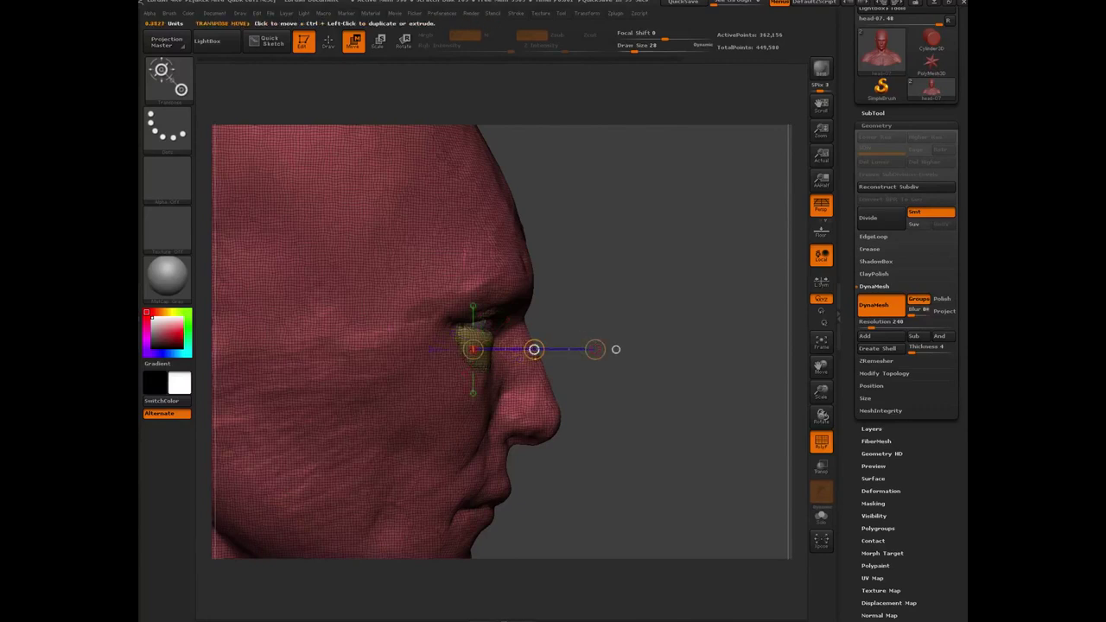
left_click_drag(605, 449, 460, 464)
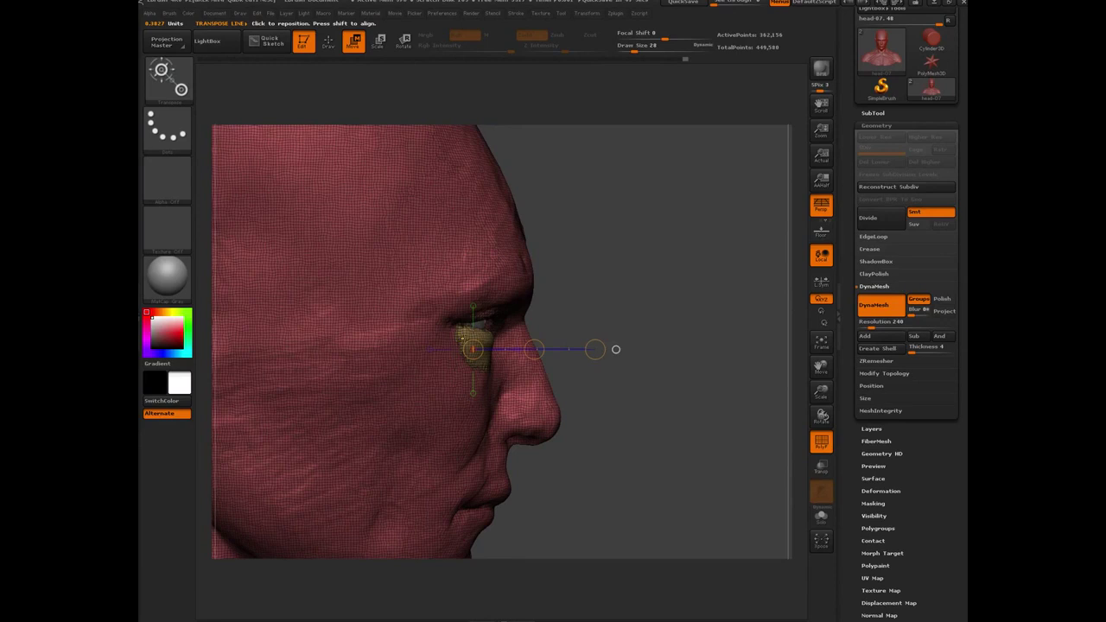
left_click_drag(566, 349, 688, 286)
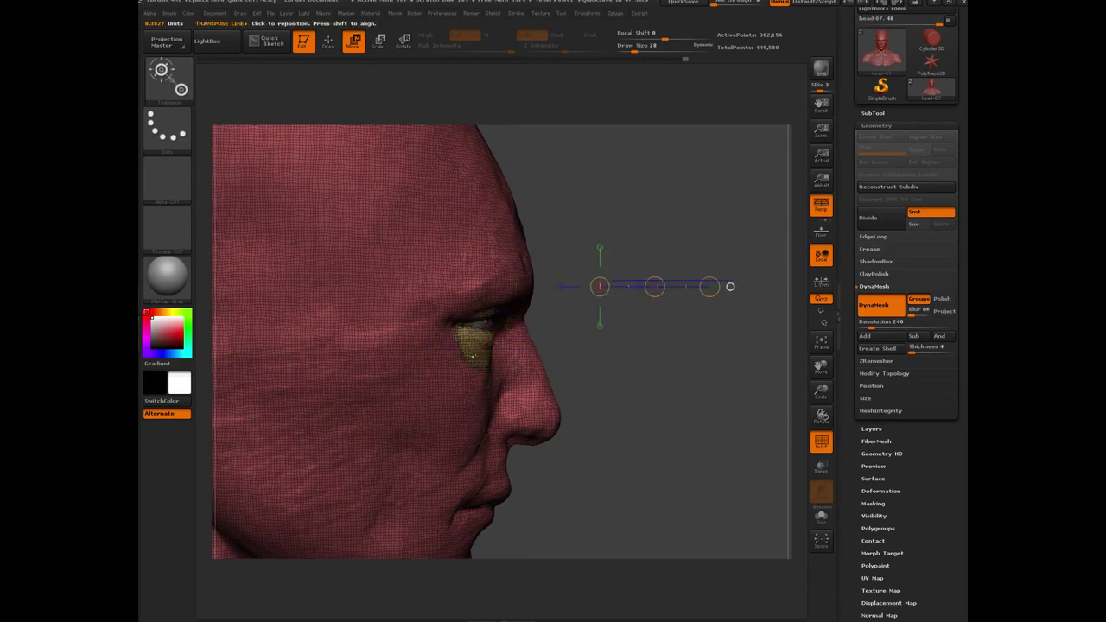
Mask everything except the eye-bag polygroup, try moving it forward with Transpose, and undo back to the head before the Groups remesh.
left_click(478, 347, "ctrl")
left_click_drag(482, 349, 555, 372)
mouse_move(560, 451)
left_mouse_down()
mouse_move(620, 452)
mouse_move(565, 452)
left_mouse_up()
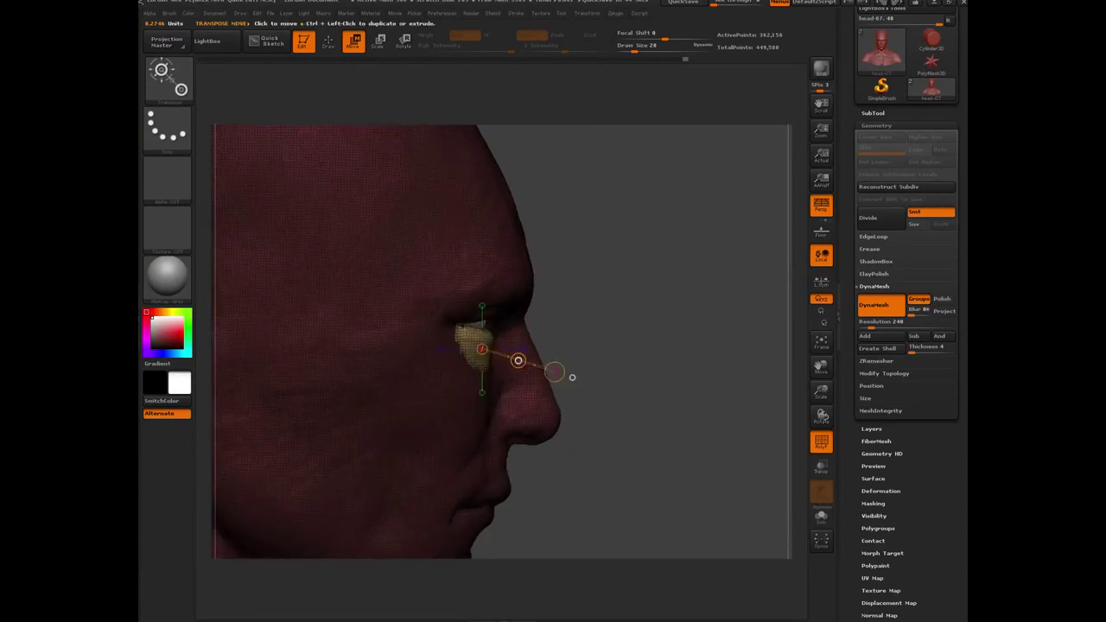
mouse_move(519, 362)
left_mouse_down()
mouse_move(646, 380)
mouse_move(530, 366)
left_mouse_up()
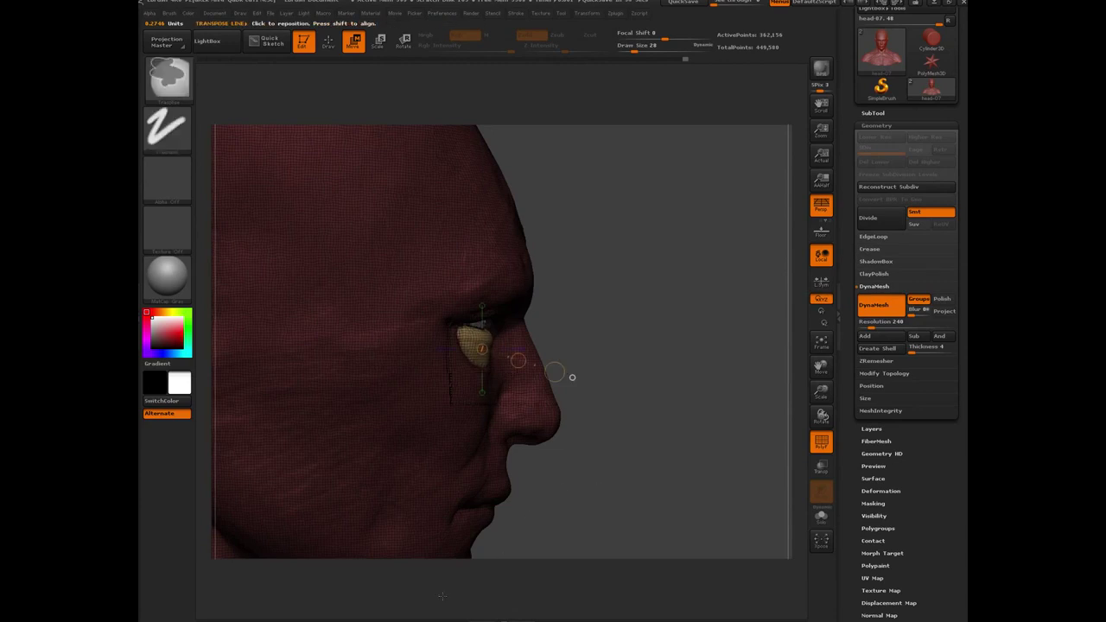
left_click(444, 584, "ctrl")
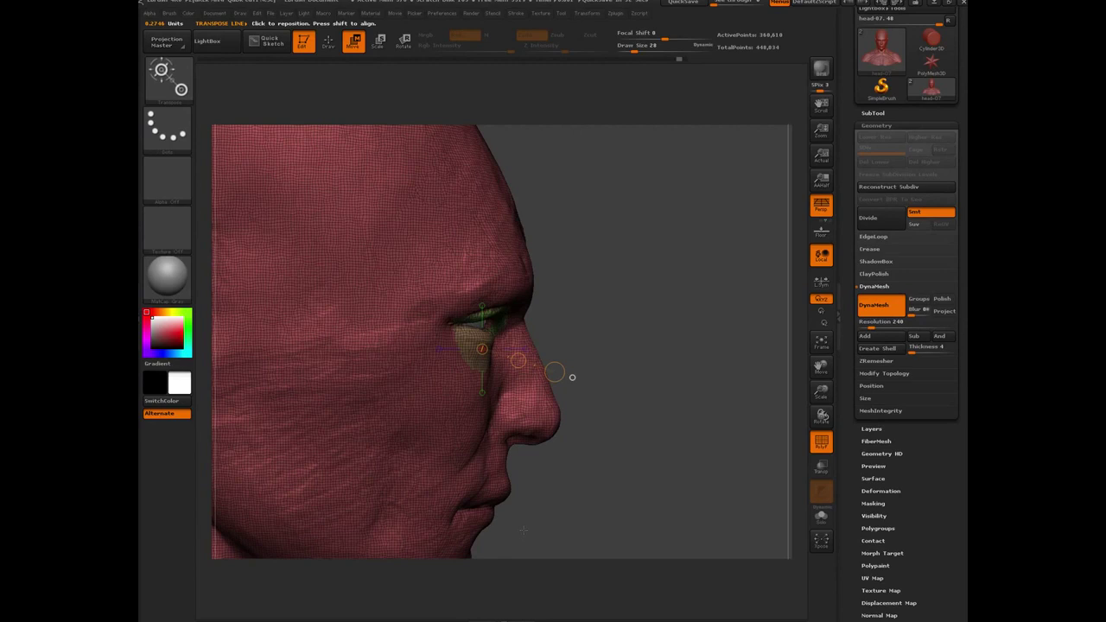
Return to Draw mode in front view, turn off PolyFrame, clear the mask, and remesh the head with DynaMesh with Groups disabled.
key("q")
mouse_move(622, 444)
left_mouse_down()
mouse_move(312, 458)
mouse_move(313, 366)
mouse_move(333, 395)
left_mouse_up()
key("shift+f")
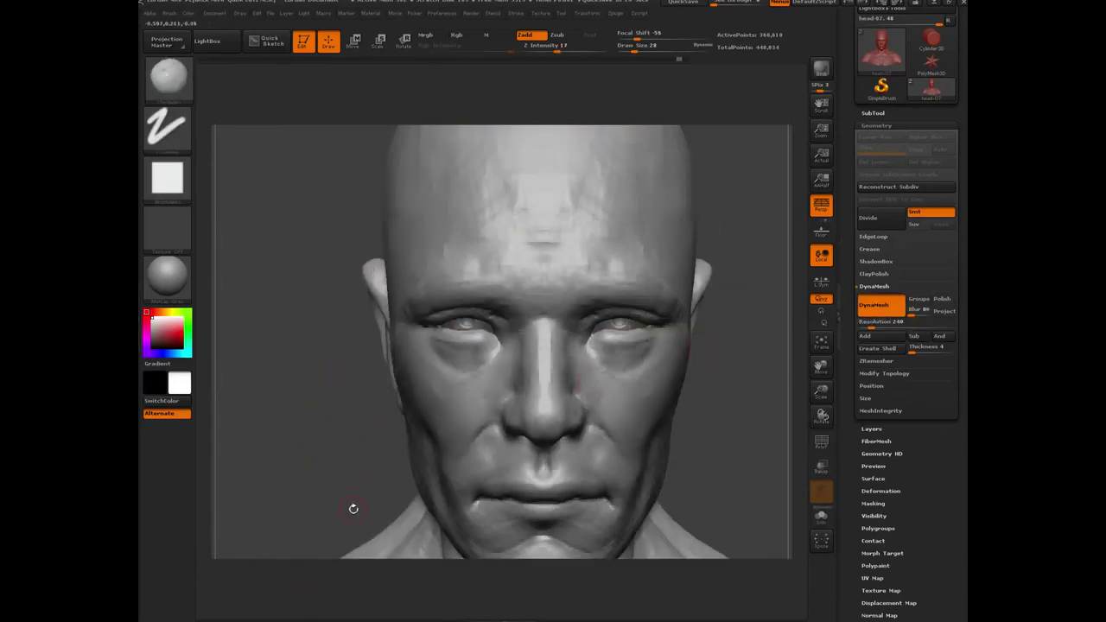
left_click(358, 598, "ctrl")
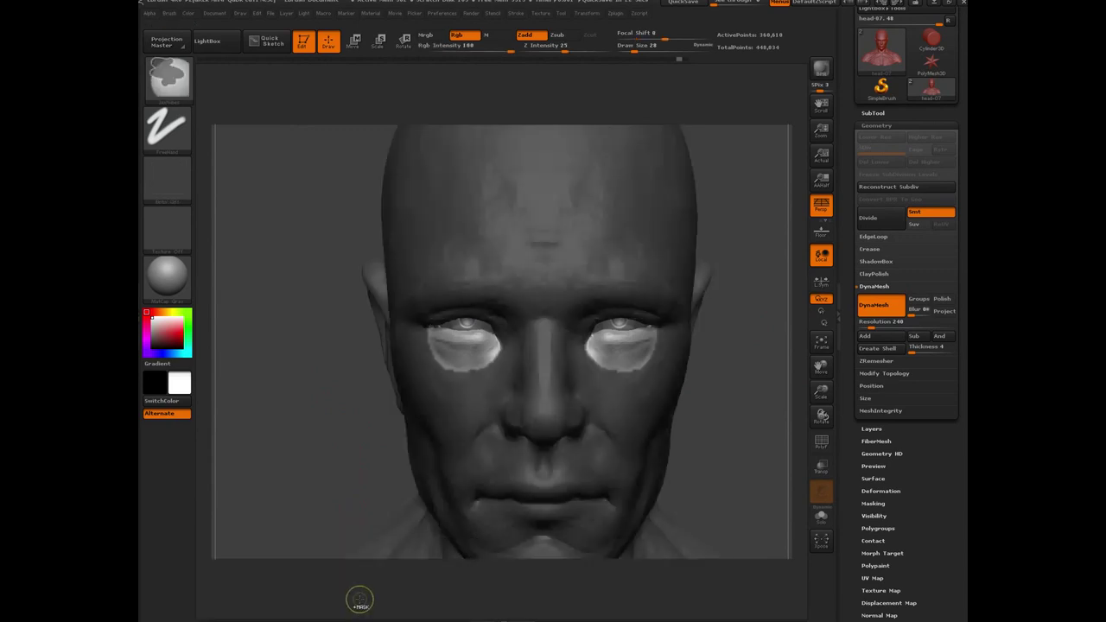
left_click(871, 114)
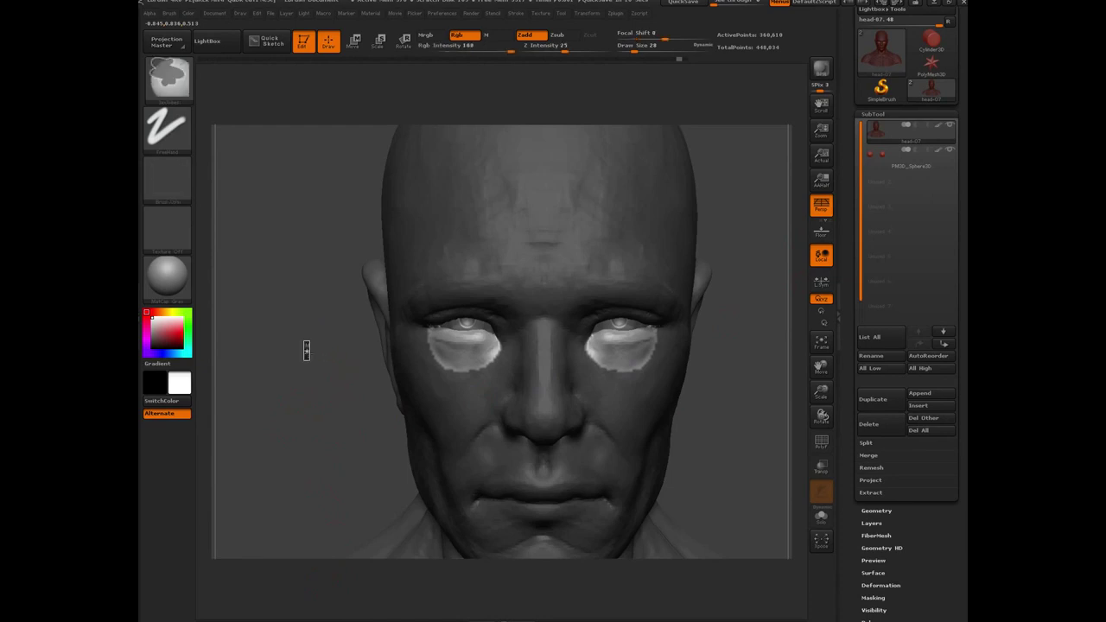
mouse_move(303, 344)
left_mouse_down("ctrl")
mouse_move(326, 500)
mouse_move(313, 549)
left_mouse_up("ctrl")
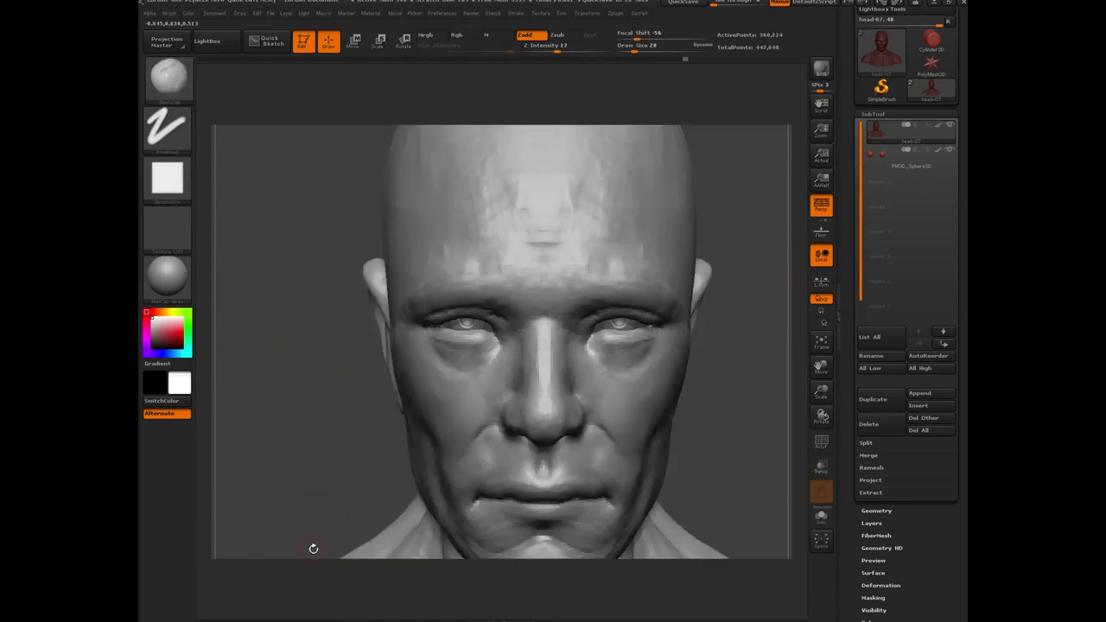
Display PolyFrame on the remeshed head to check its polygroups from several angles, and hide it again.
left_click_drag(315, 440, 348, 432)
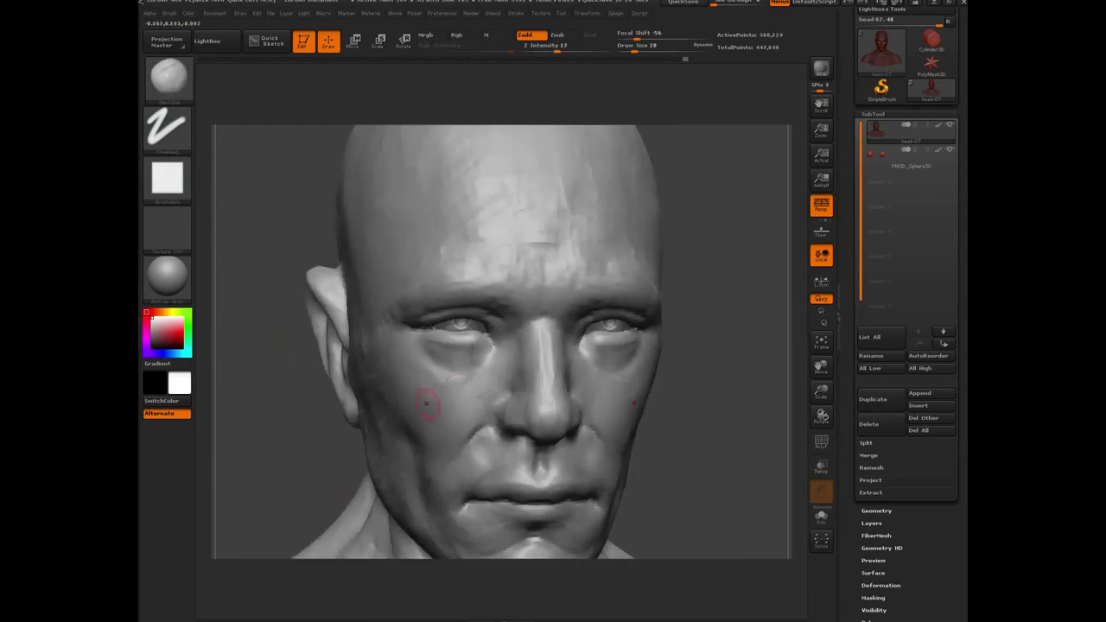
key("shift+f")
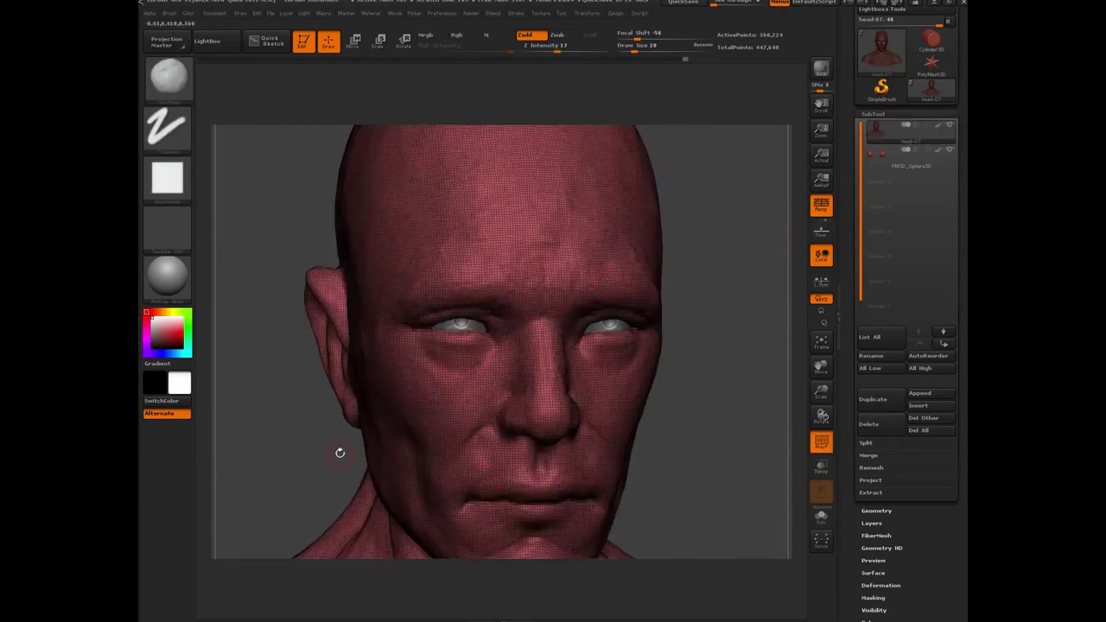
left_click_drag(299, 440, 315, 444, "shift")
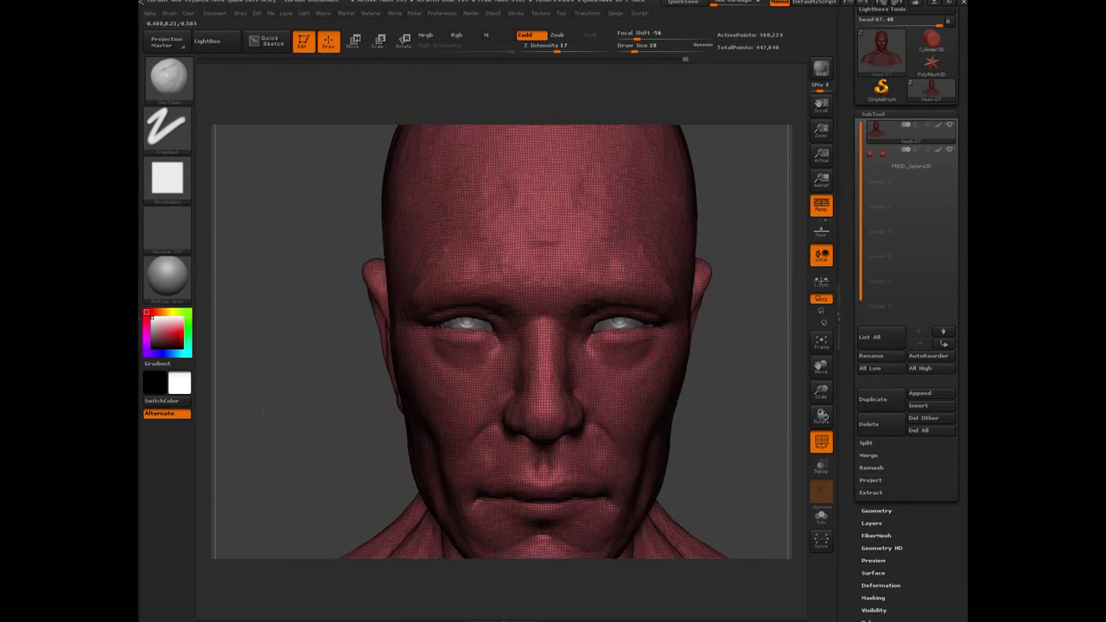
left_click_drag(294, 456, 254, 352, "alt")
key("b")
key("s")
key("t")
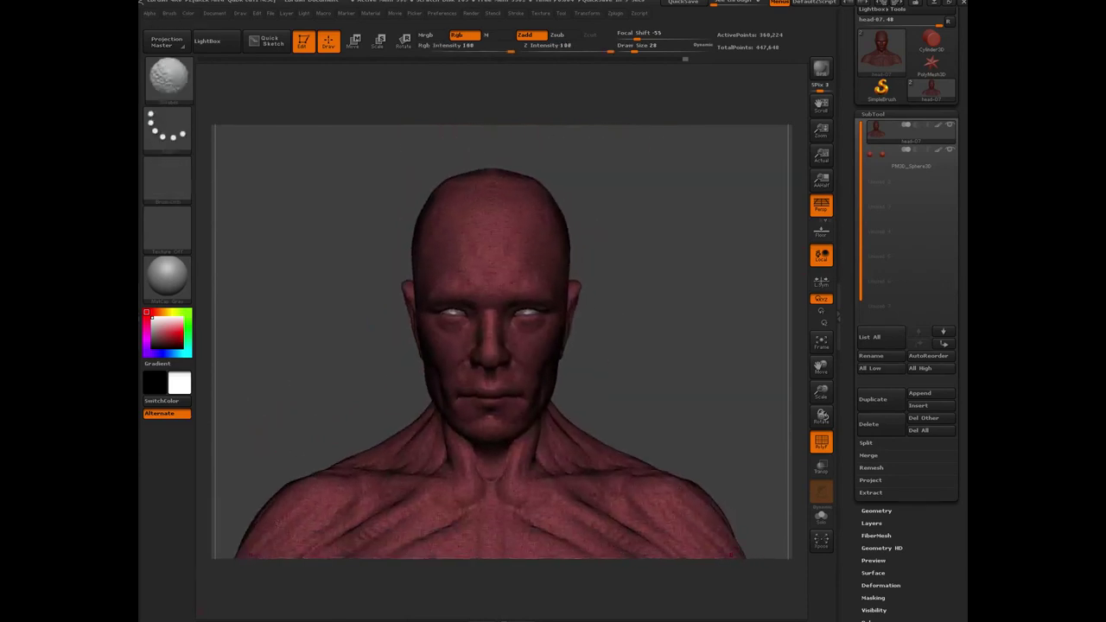
key("shift+f")
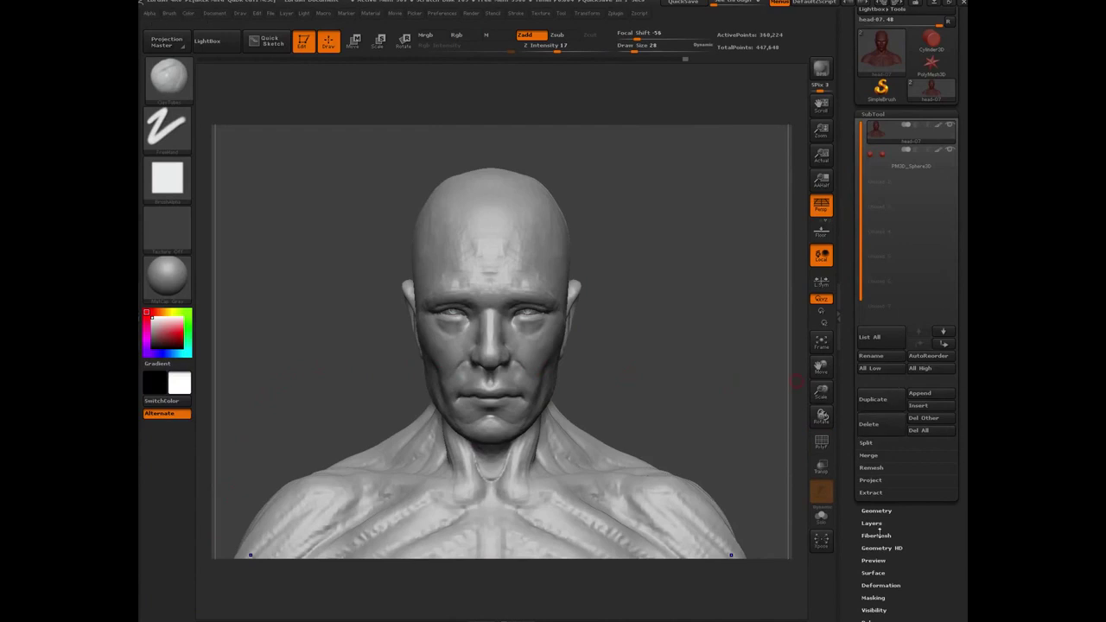
Review the DynaMesh settings and examine the whole bust and the eye area from the front, side and below.
left_click(876, 510)
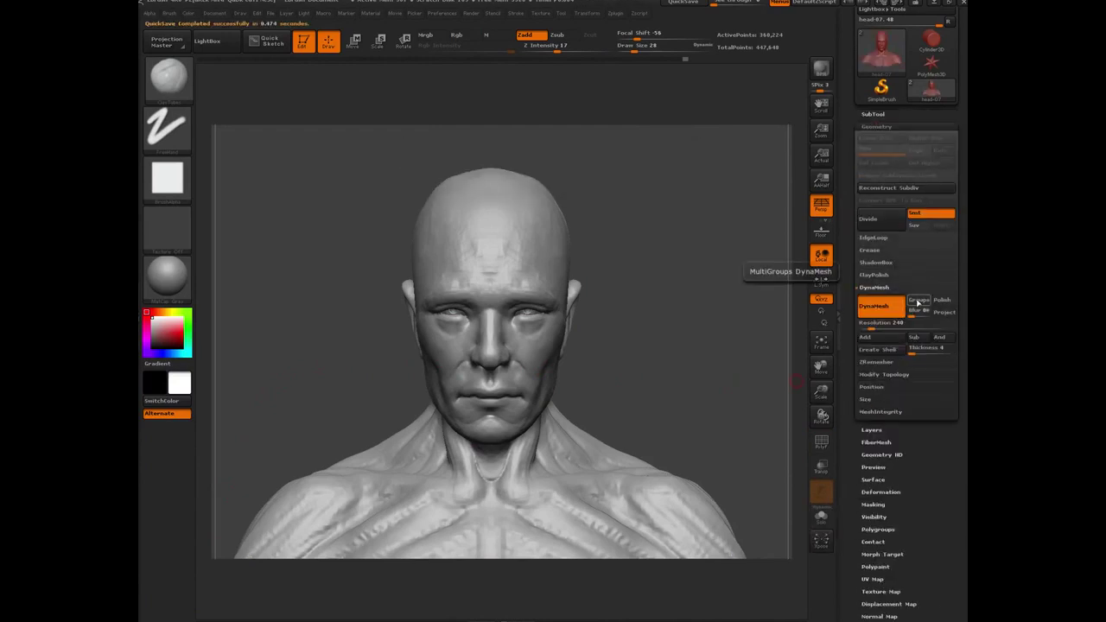
key("f")
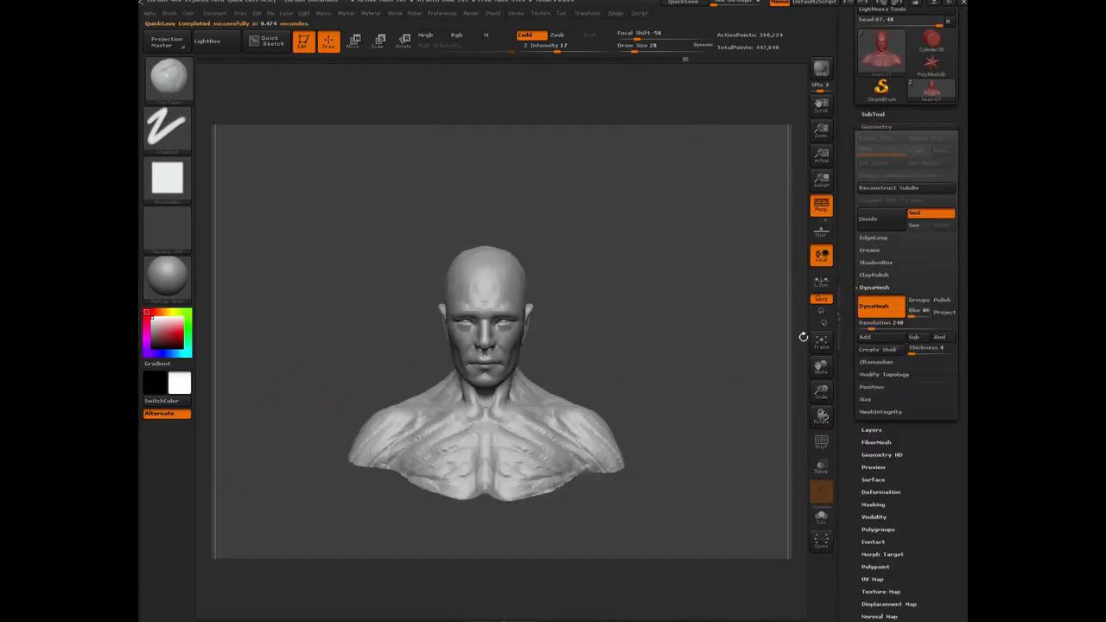
left_click_drag(286, 345, 444, 396)
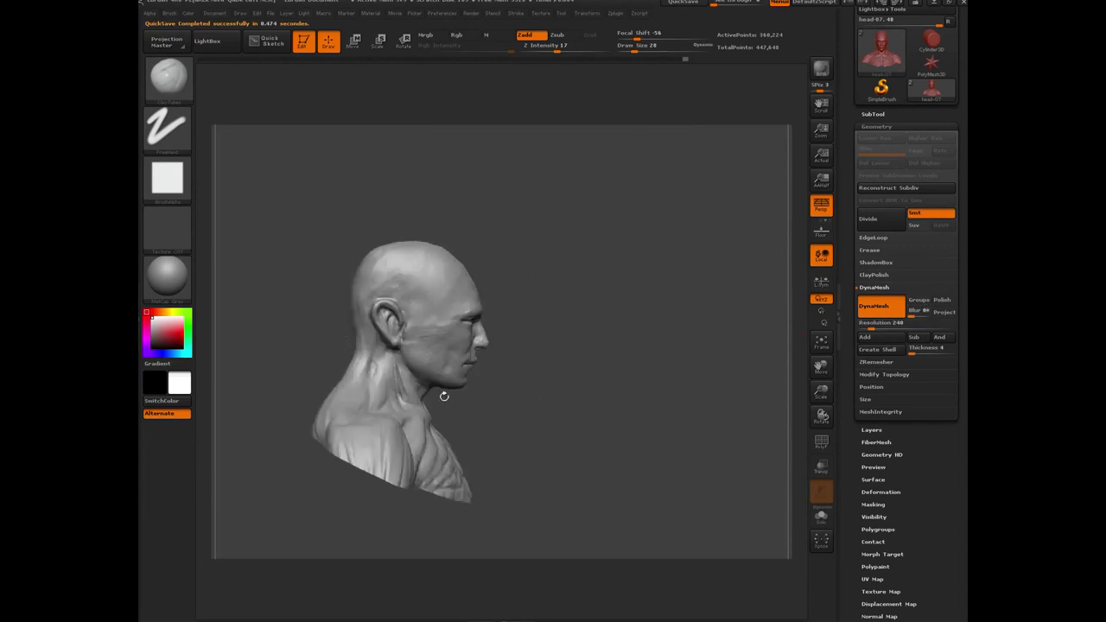
mouse_move(320, 357)
left_mouse_down("alt")
mouse_move(346, 308)
mouse_move(371, 302)
mouse_move(371, 321)
mouse_move(319, 348)
mouse_move(367, 347)
mouse_move(328, 345)
left_mouse_up("alt")
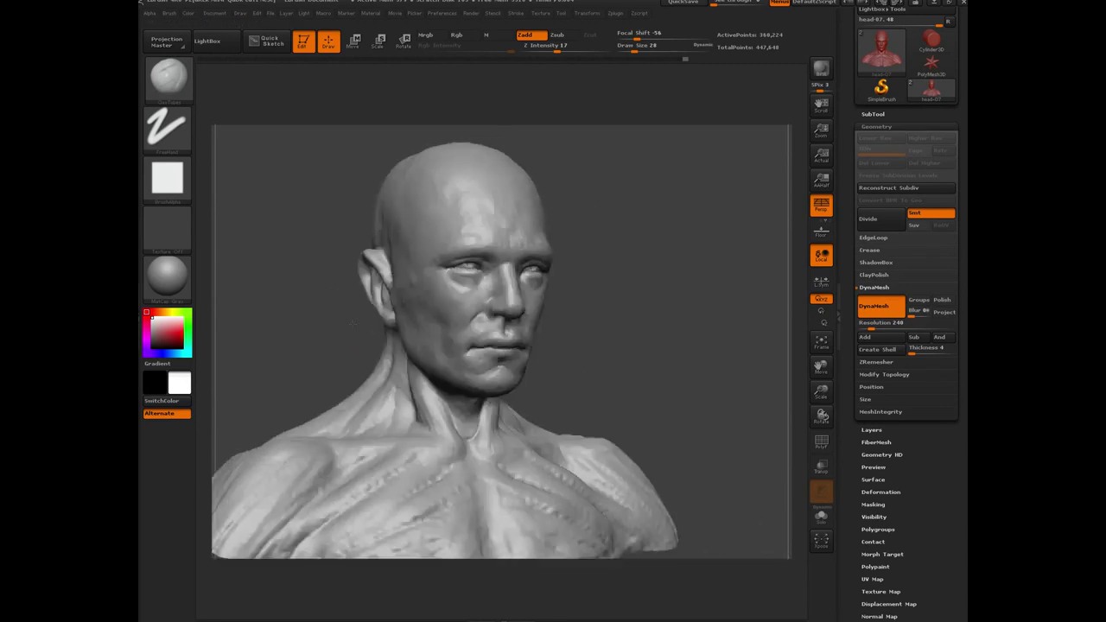
left_click_drag(484, 274, 468, 279)
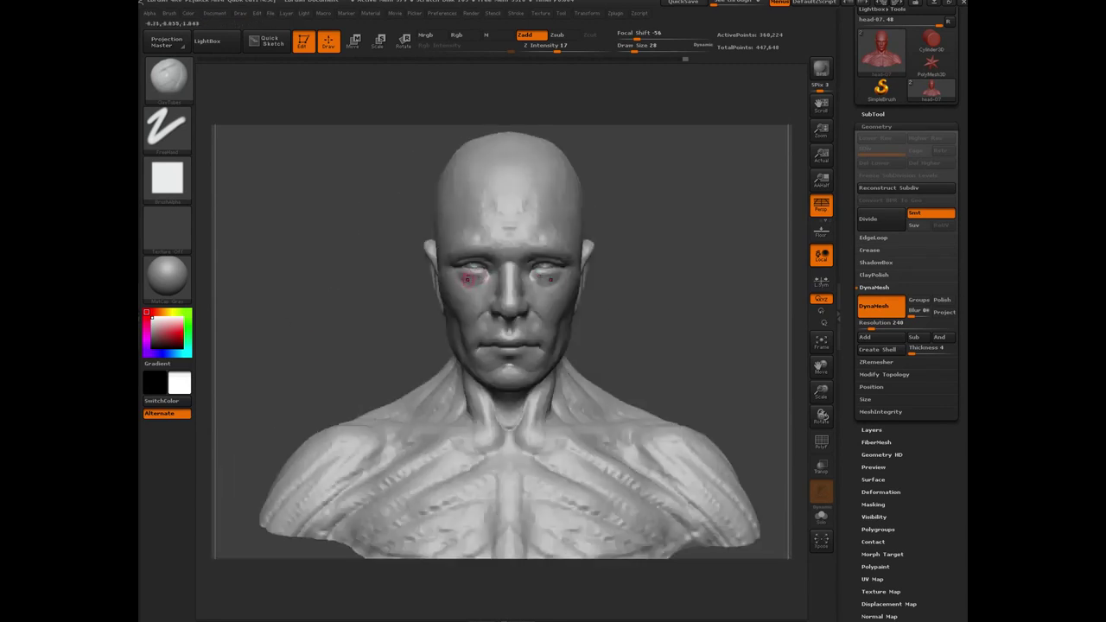
left_click_drag(337, 349, 382, 346)
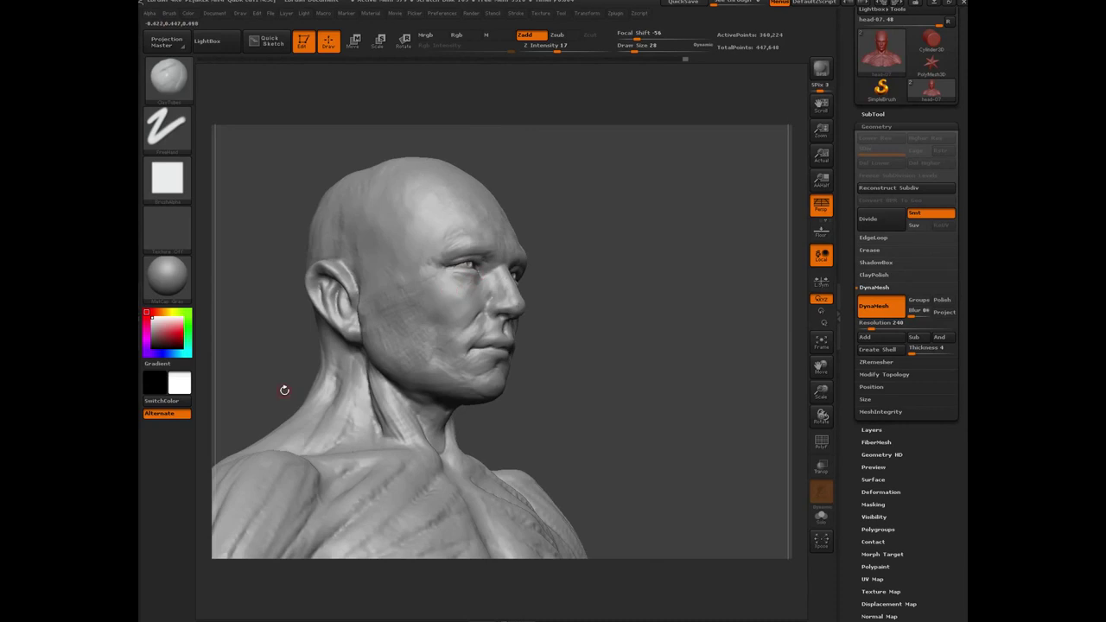
left_click_drag(283, 377, 250, 372)
left_click_drag(316, 325, 294, 406, "alt")
key("ctrl+z")
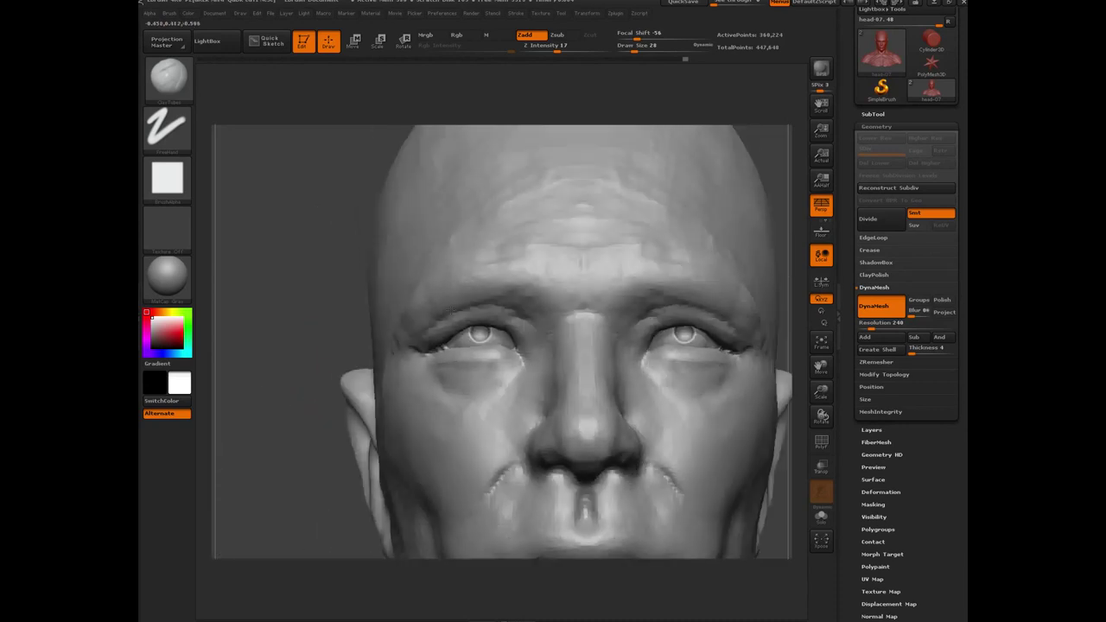
left_click_drag(290, 497, 452, 437)
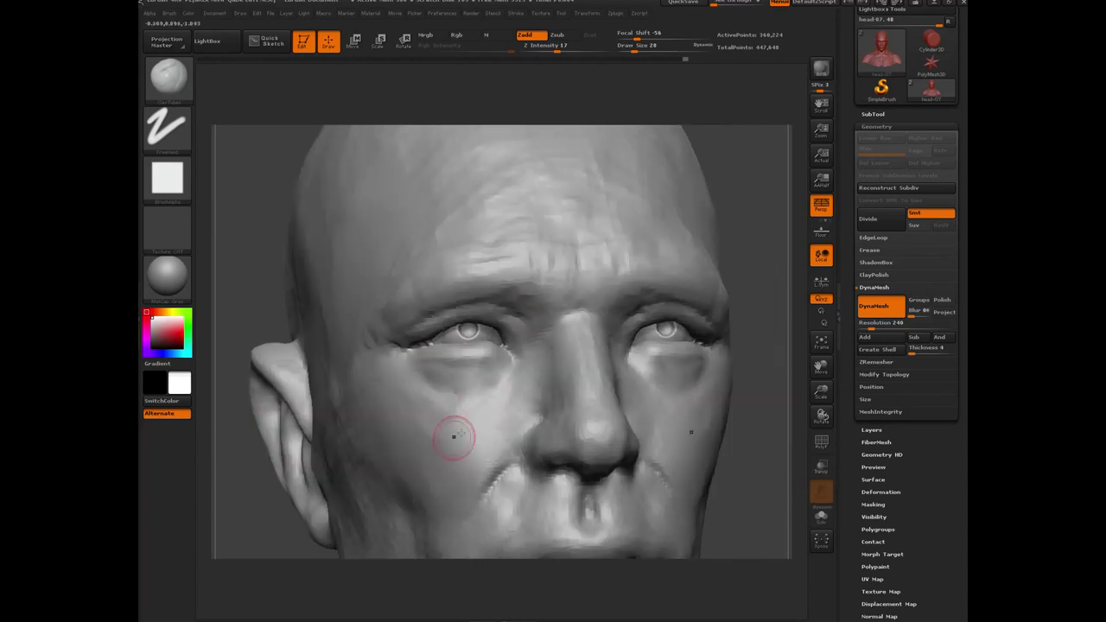
left_click_drag(247, 260, 216, 311)
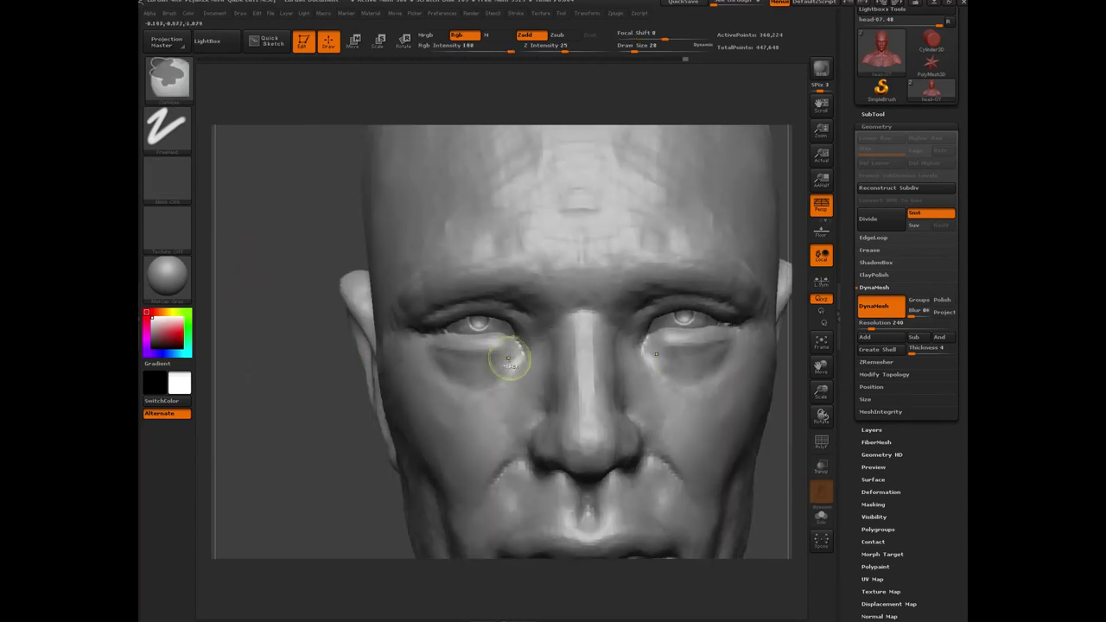
Smooth the inner edge of the eye bag, enable BackfaceMask for the ClayTubes brush, and work the area under the eye.
left_click_drag(508, 360, 485, 364, "shift")
left_click_drag(318, 429, 326, 408)
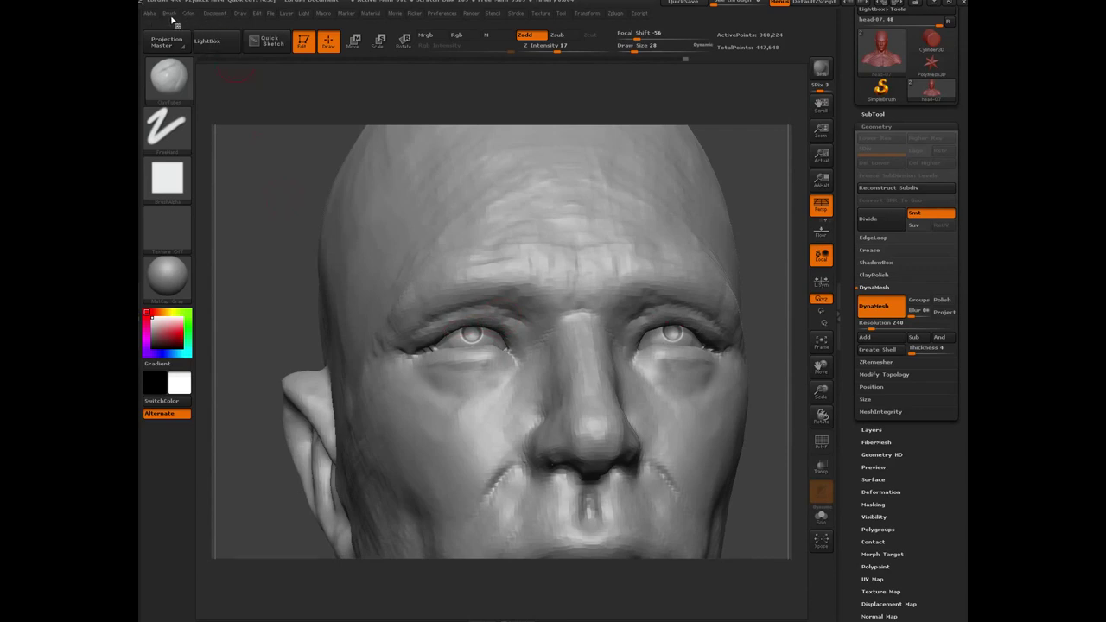
left_click(169, 14)
left_click(201, 376)
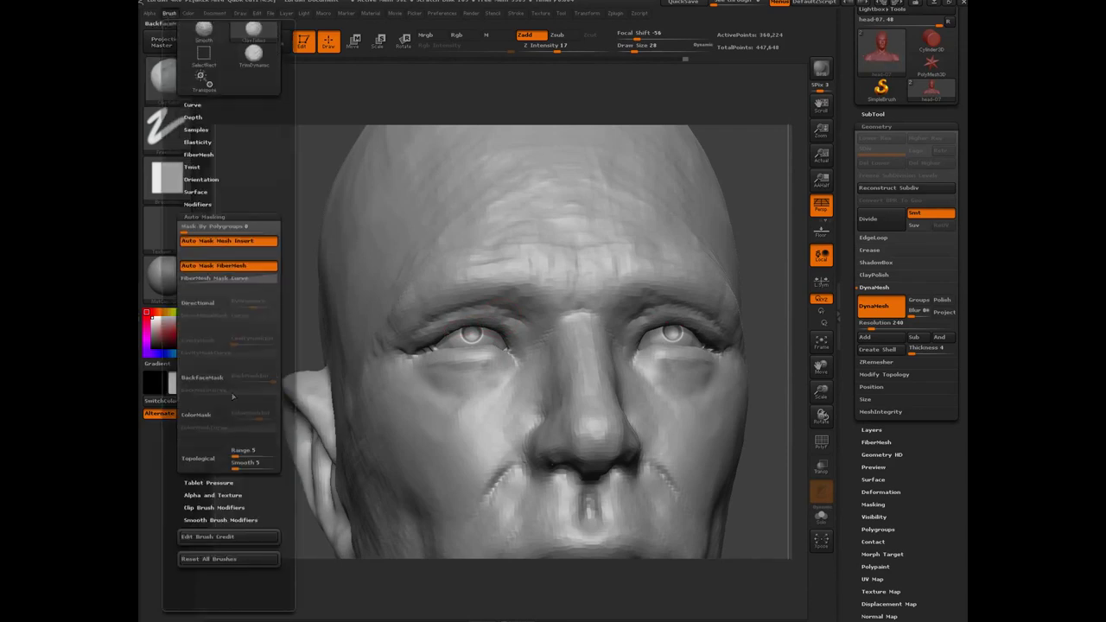
left_click(216, 377)
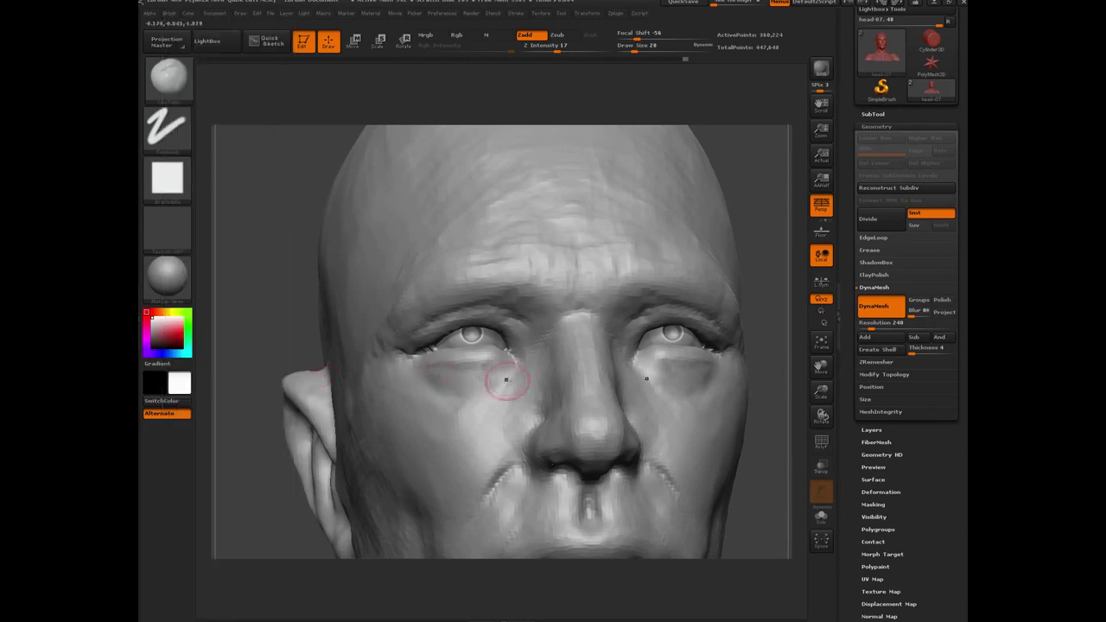
left_click_drag(286, 289, 473, 353)
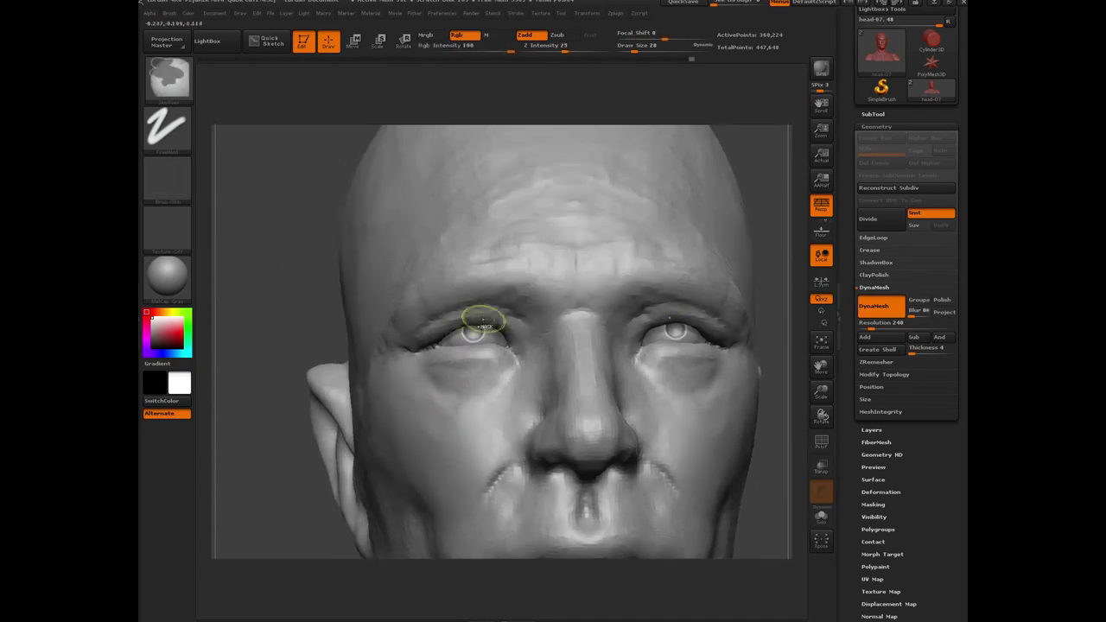
Mask the upper eyelids, refine the lower lids and outer eye corners with the ClayTubes brush, and clear the mask.
left_click_drag(497, 313, 399, 350)
mouse_move(514, 311)
left_mouse_down()
mouse_move(494, 319)
mouse_move(522, 344)
mouse_move(518, 365)
left_mouse_up()
key("b")
key("c")
key("t")
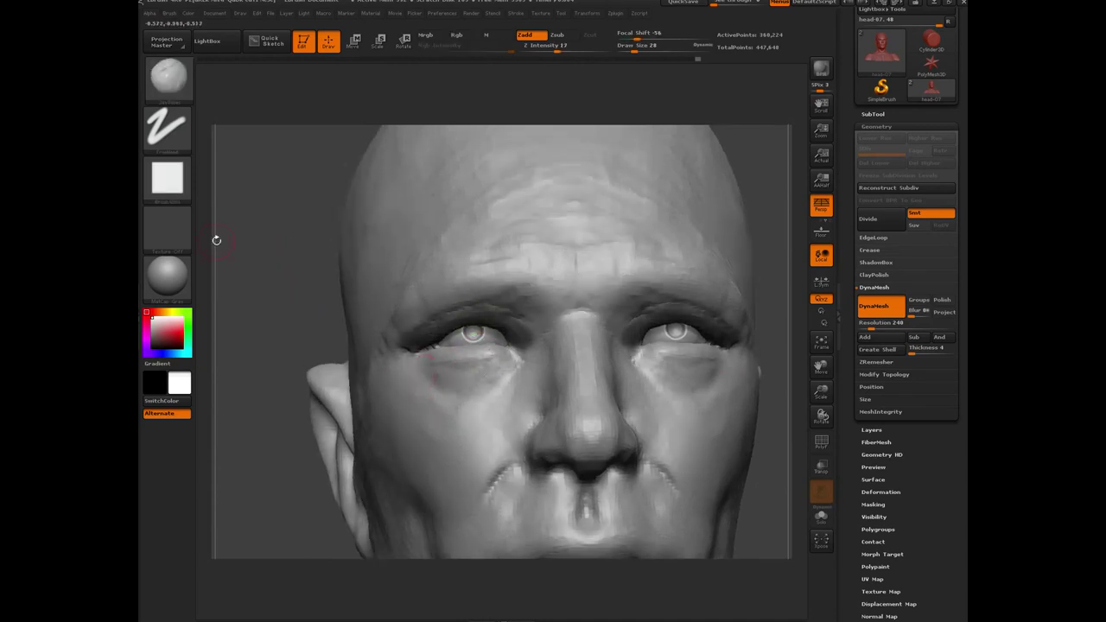
left_click_drag(232, 226, 411, 356)
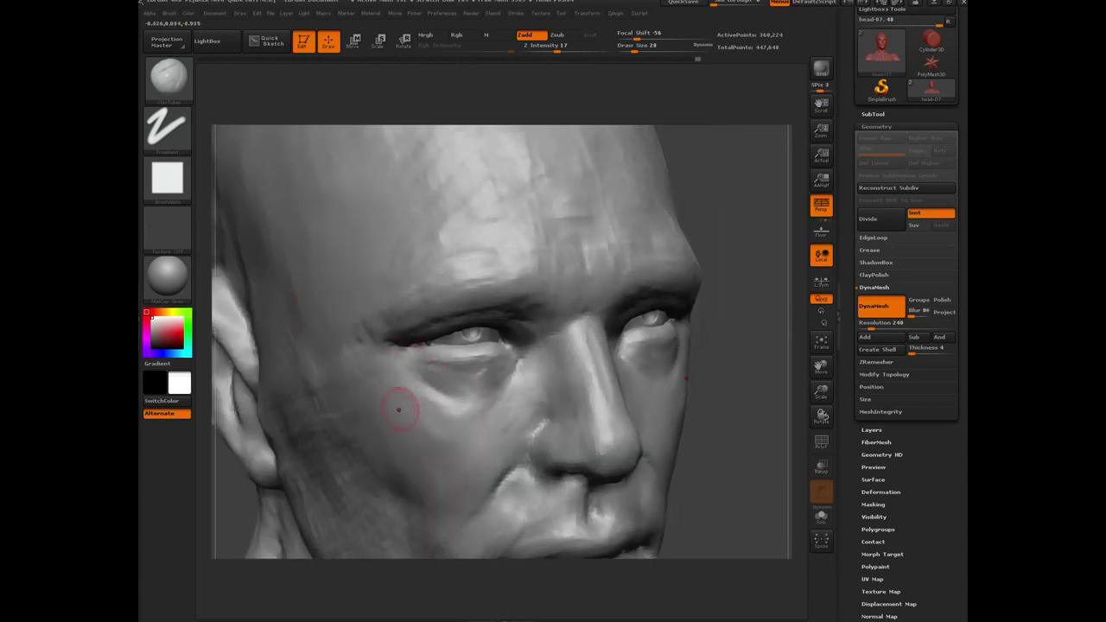
left_click_drag(751, 451, 716, 227)
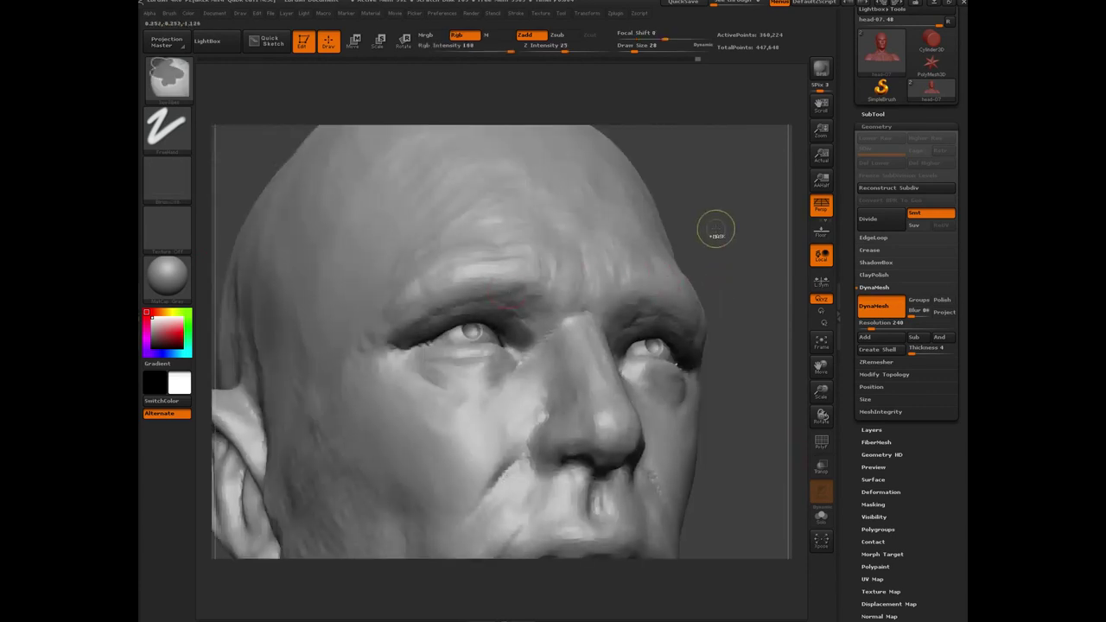
mouse_move(747, 447)
left_mouse_down()
mouse_move(254, 511)
mouse_move(252, 430)
mouse_move(331, 348)
mouse_move(354, 400)
mouse_move(373, 278)
mouse_move(443, 268)
left_mouse_up()
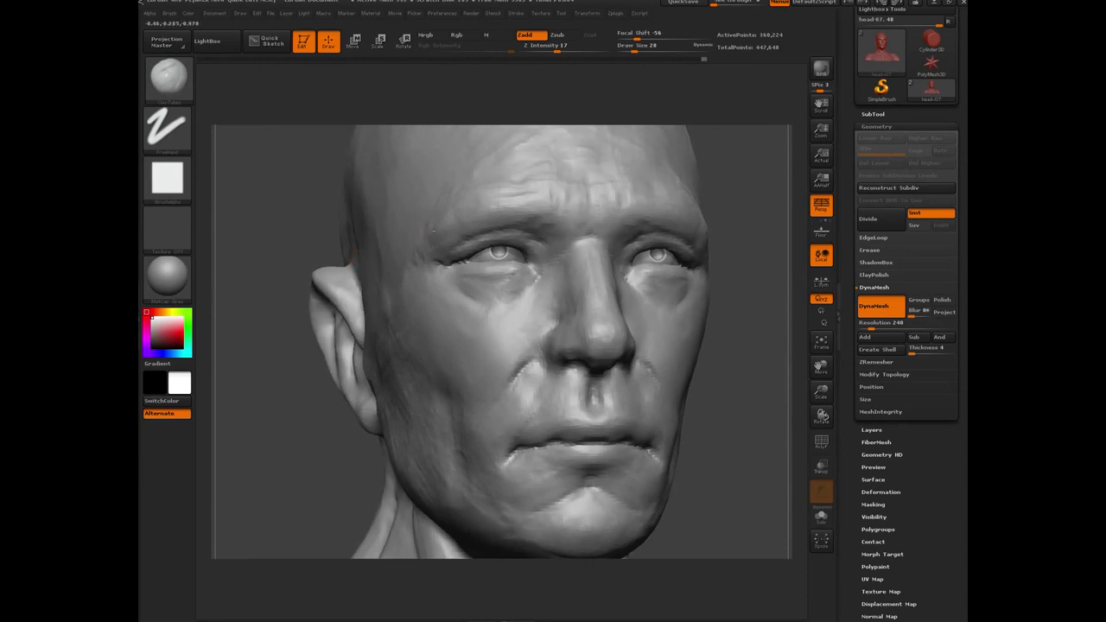
Enlarge the ClayTubes brush to Draw Size 52 and build up the brow, cheek and forehead forms.
left_click_drag(292, 432, 432, 235)
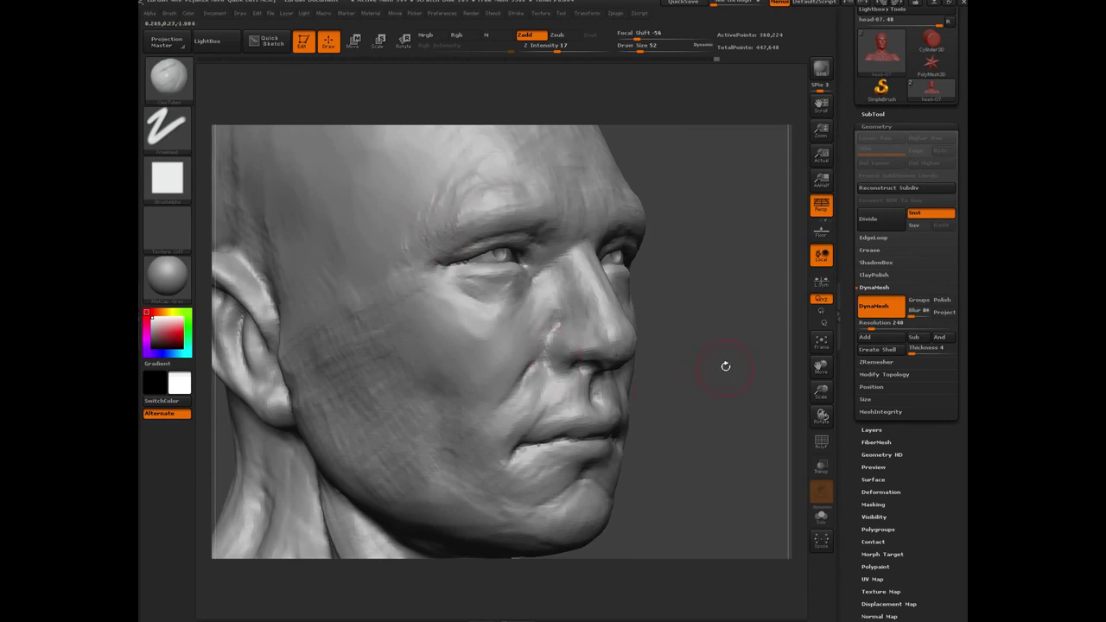
mouse_move(725, 366)
left_mouse_down()
mouse_move(361, 359)
mouse_move(401, 266)
left_mouse_up()
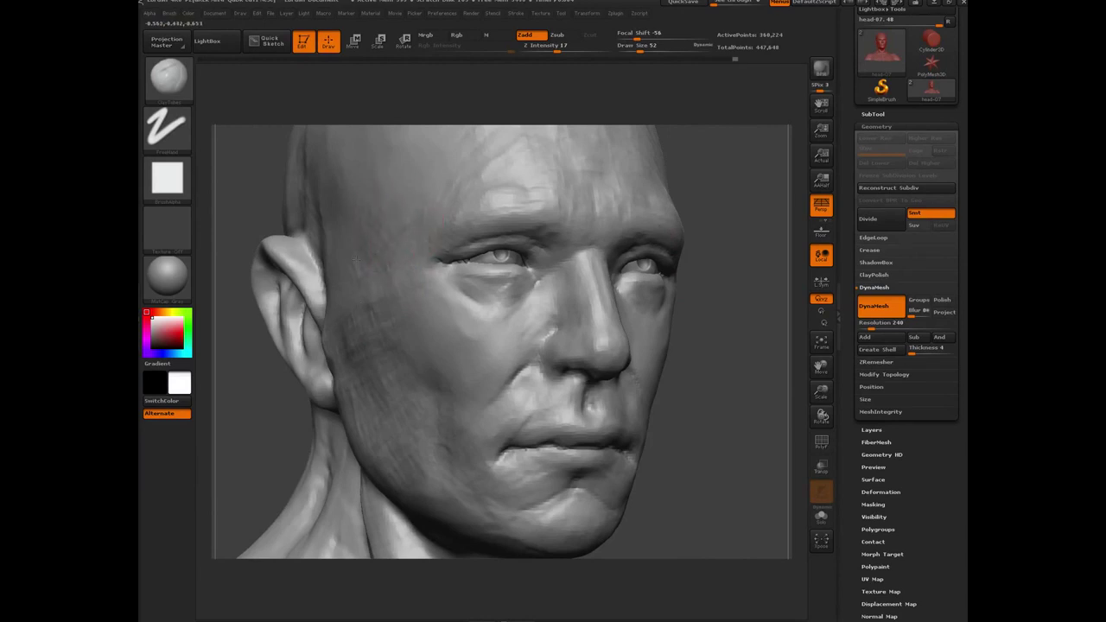
mouse_move(726, 459)
left_mouse_down()
mouse_move(622, 406)
mouse_move(449, 350)
mouse_move(276, 435)
mouse_move(257, 322)
mouse_move(328, 397)
mouse_move(325, 417)
left_mouse_up()
left_click_drag(293, 259, 371, 186)
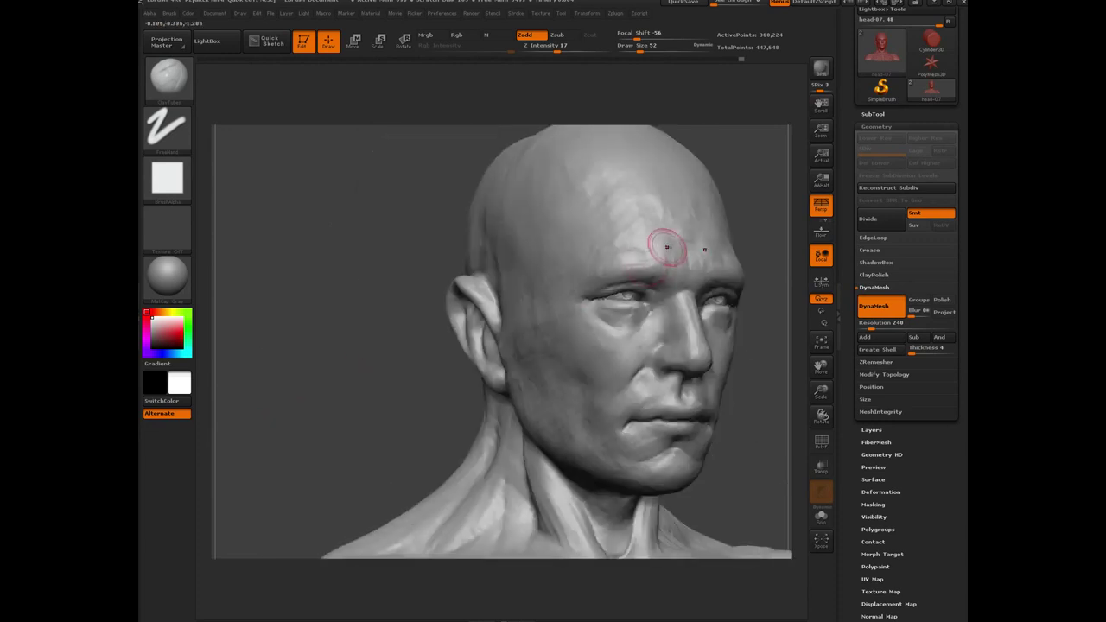
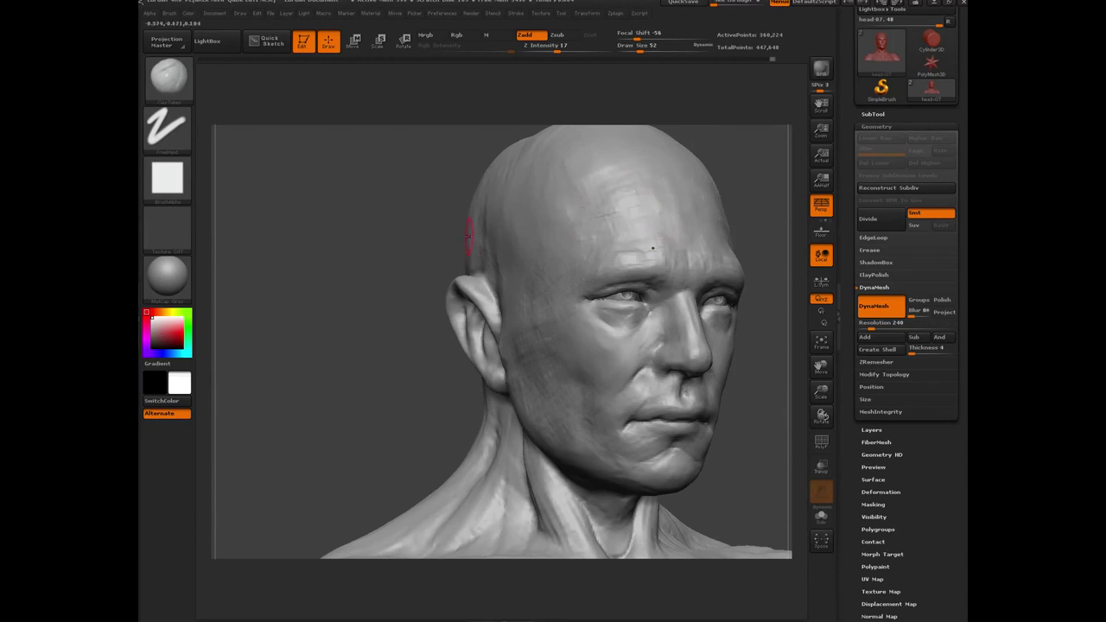
mouse_move(337, 252)
left_mouse_down("alt")
mouse_move(332, 203)
mouse_move(345, 233)
mouse_move(385, 259)
mouse_move(390, 345)
left_mouse_up("alt")
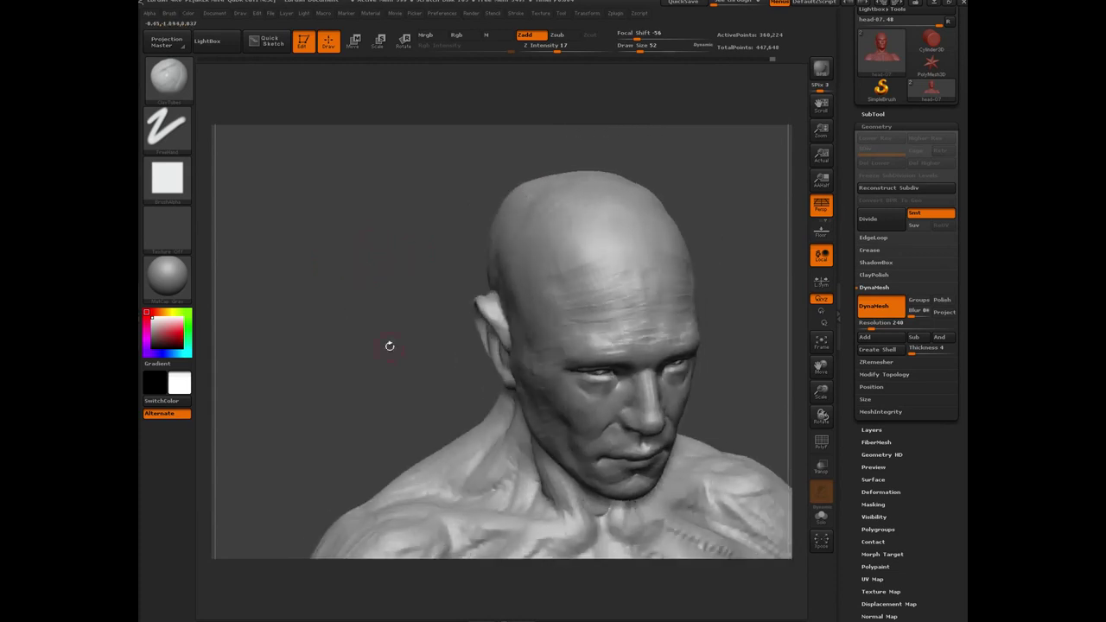
Flatten and even out the top and upper front of the skull with the TrimDynamic brush.
key("b")
key("t")
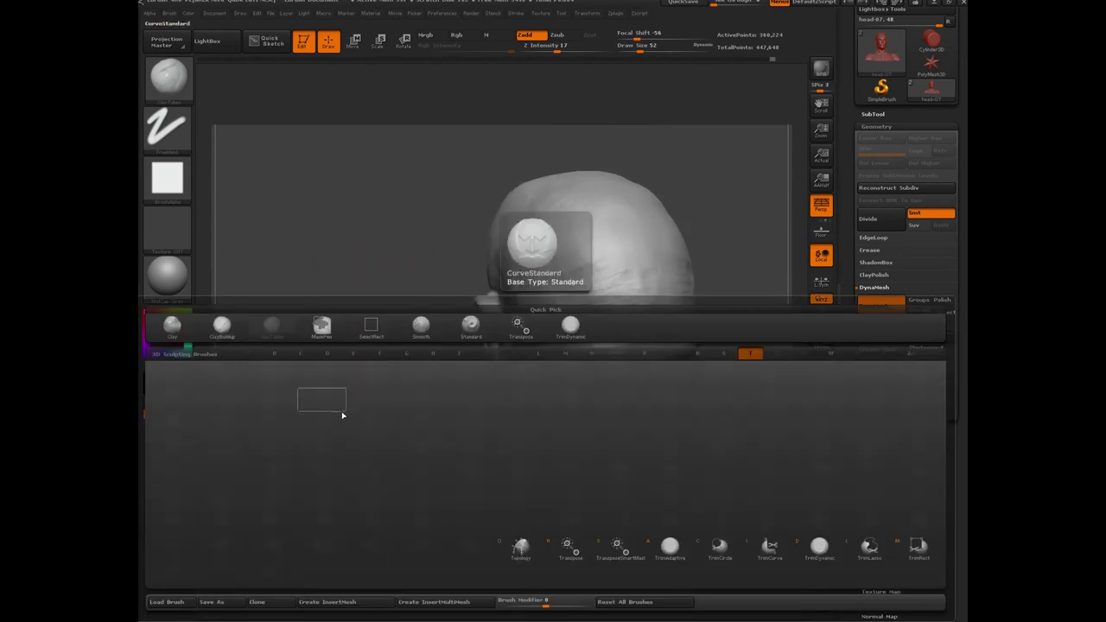
key("d")
left_click_drag(376, 254, 363, 377)
left_click_drag(441, 249, 581, 157)
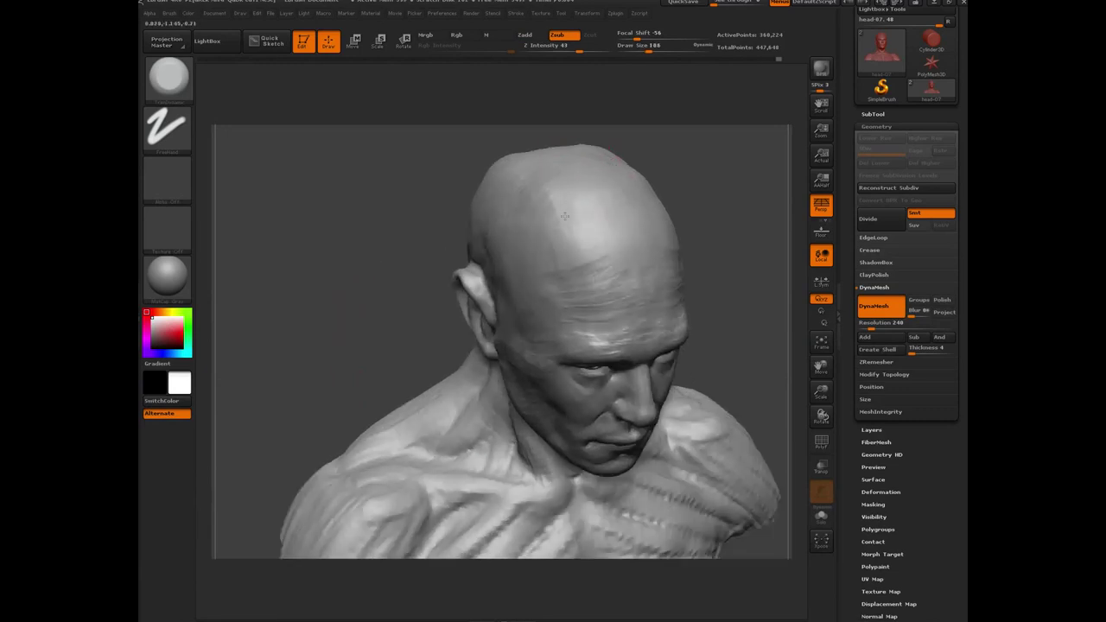
left_click_drag(390, 205, 494, 136)
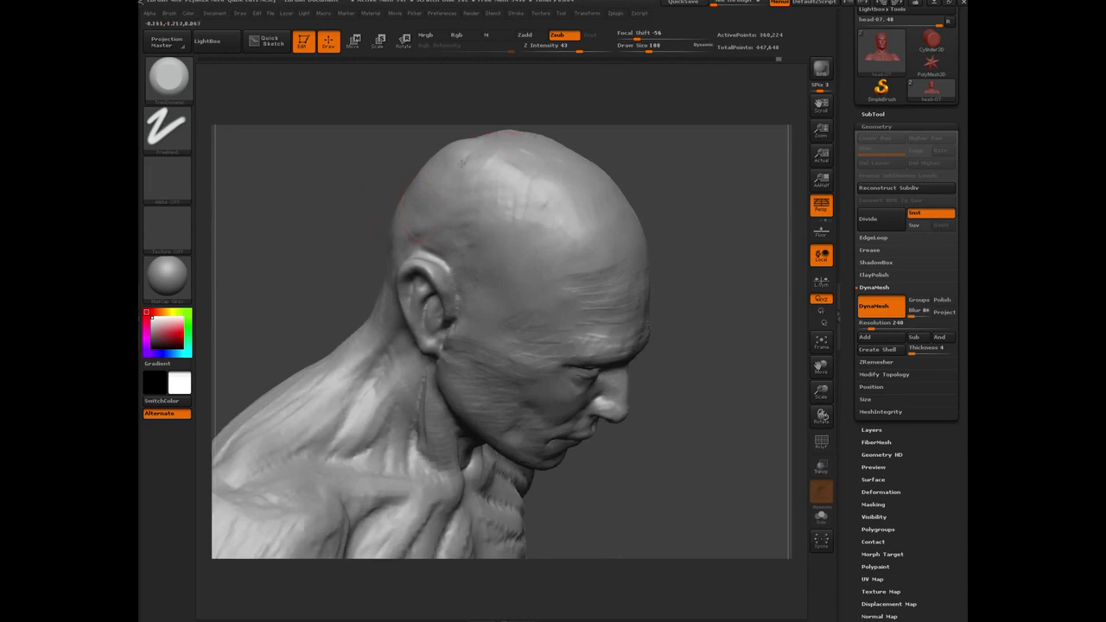
Plane the crown and upper side of the skull with TrimDynamic, working from above and behind.
mouse_move(302, 199)
left_mouse_down("alt")
mouse_move(346, 292)
mouse_move(357, 380)
left_mouse_up("alt")
mouse_move(528, 254)
left_mouse_down()
mouse_move(493, 256)
mouse_move(505, 241)
left_mouse_up()
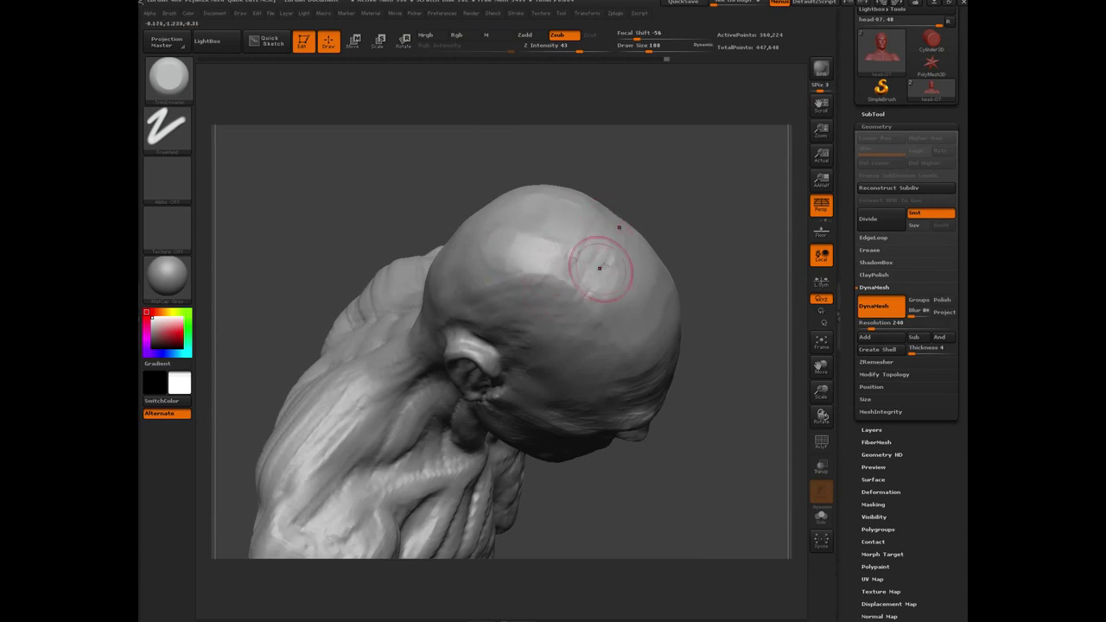
left_click_drag(578, 233, 550, 262)
left_click_drag(395, 207, 510, 214)
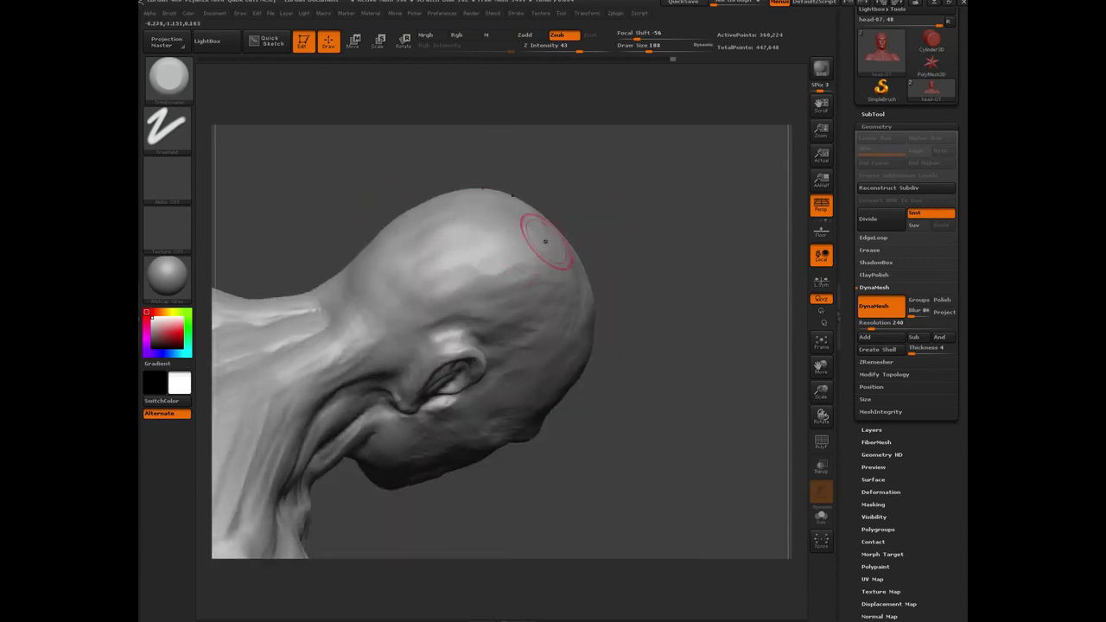
mouse_move(651, 316)
left_mouse_down()
mouse_move(533, 268)
mouse_move(566, 281)
mouse_move(610, 272)
mouse_move(664, 324)
mouse_move(679, 321)
left_mouse_up()
left_click_drag(670, 277, 608, 306)
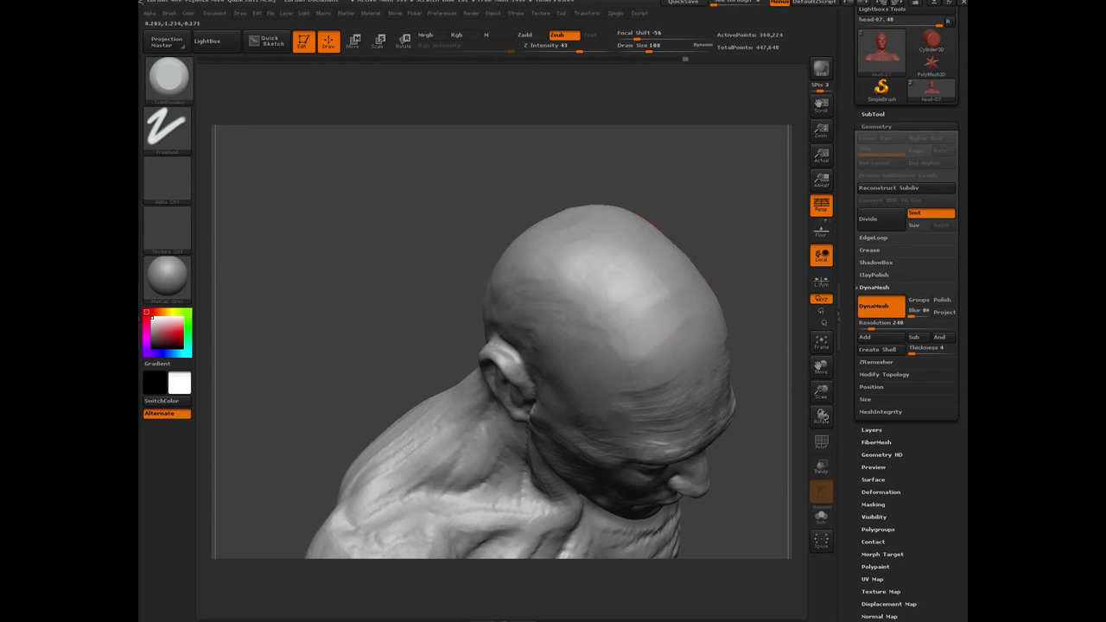
Plane the side of the skull above the ear and the back of the head with TrimDynamic.
left_click_drag(487, 221, 544, 231)
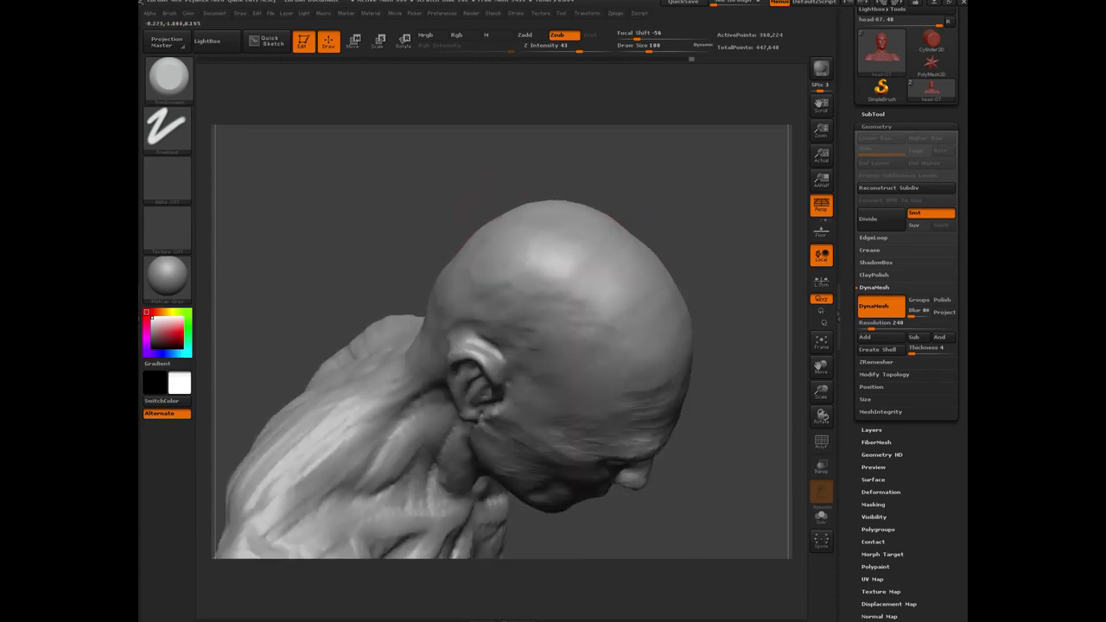
left_click_drag(432, 267, 530, 292)
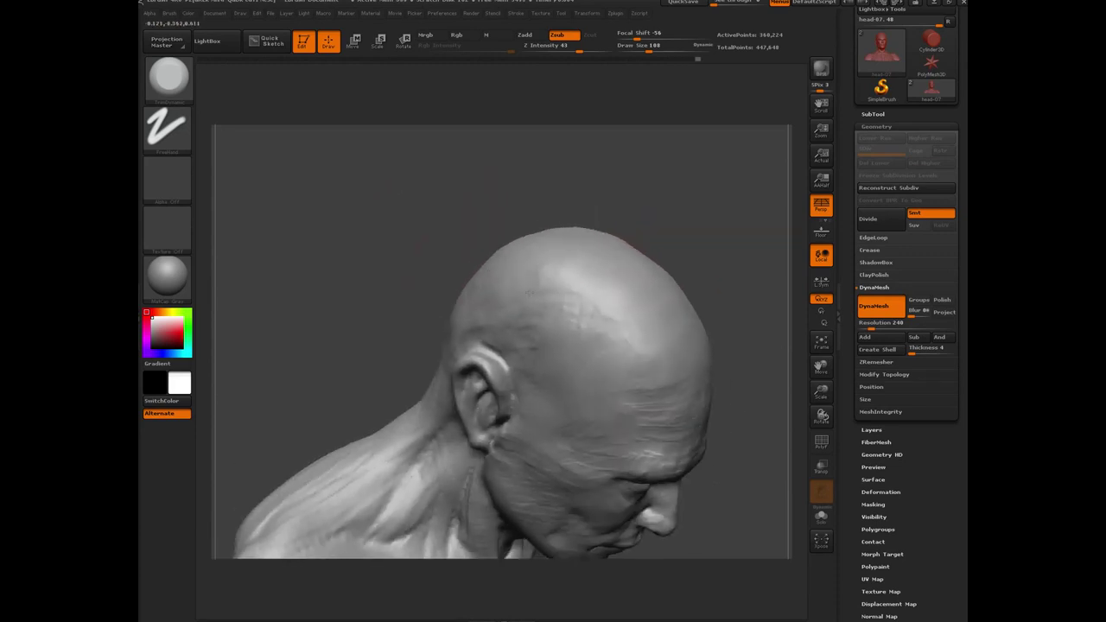
left_click_drag(406, 293, 585, 264)
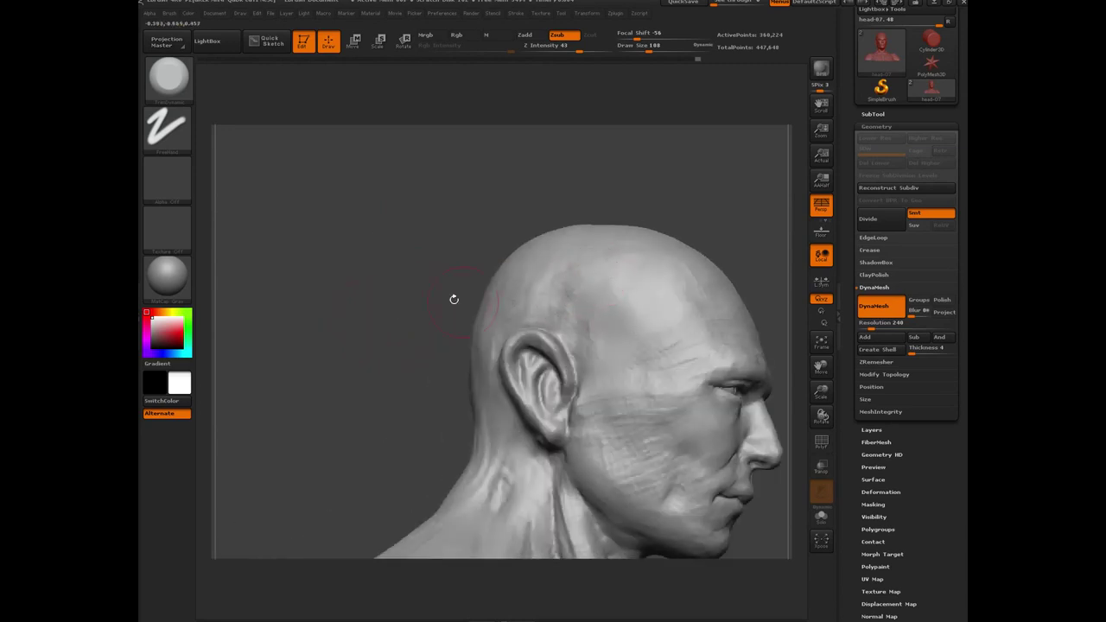
left_click_drag(454, 299, 540, 307)
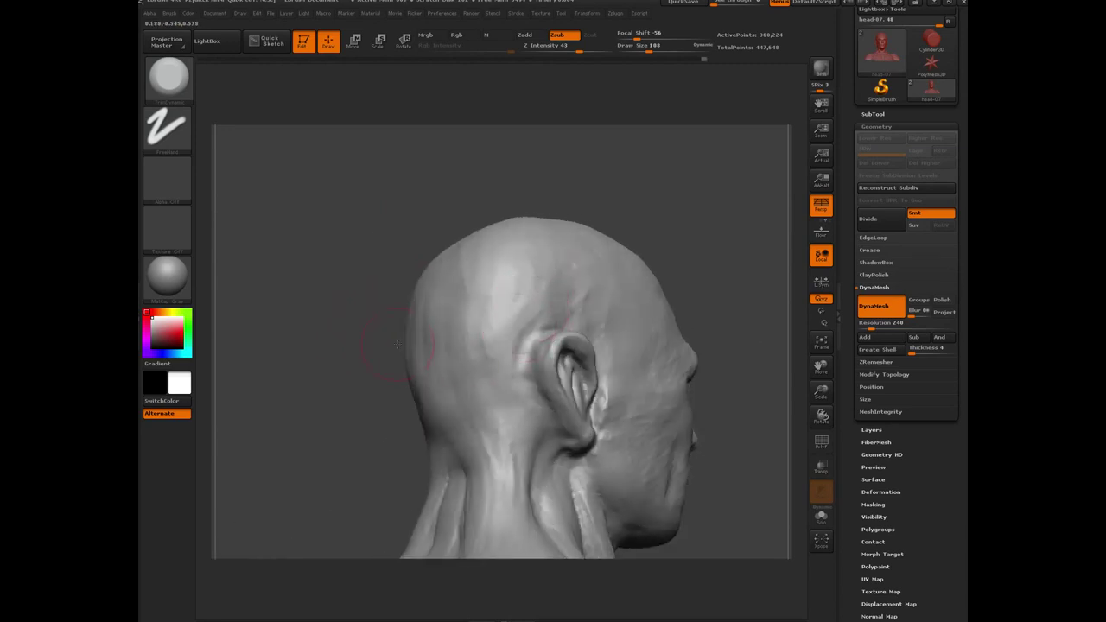
left_click_drag(397, 344, 543, 298)
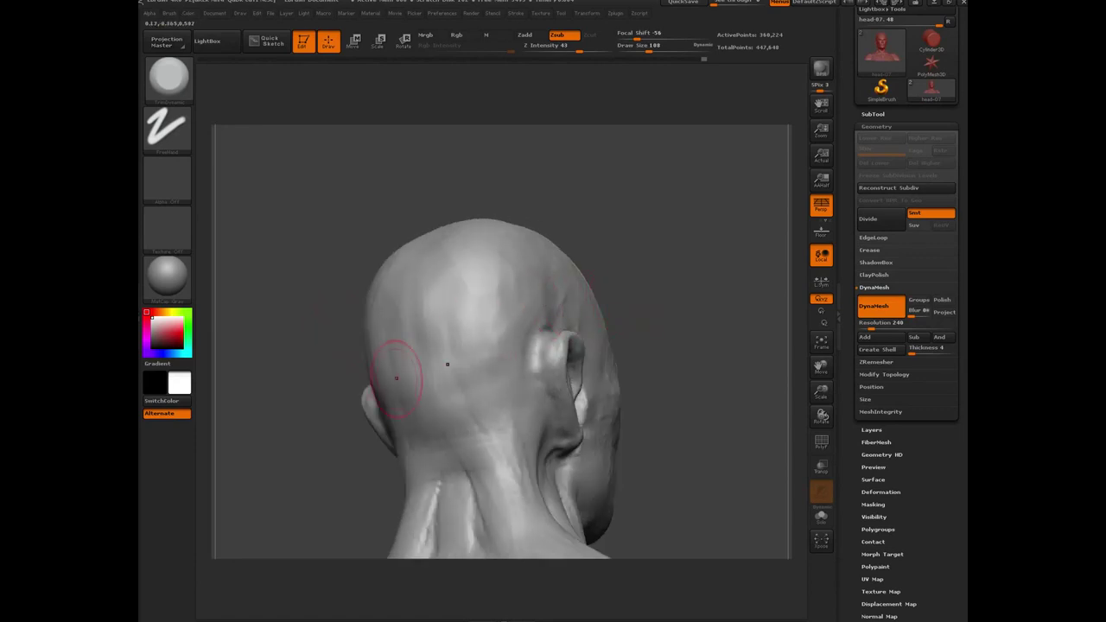
left_click_drag(293, 388, 356, 381)
Switch to a soft sculpting brush at Z Intensity 10 and refine the temple and the area in front of the ear.
key("b")
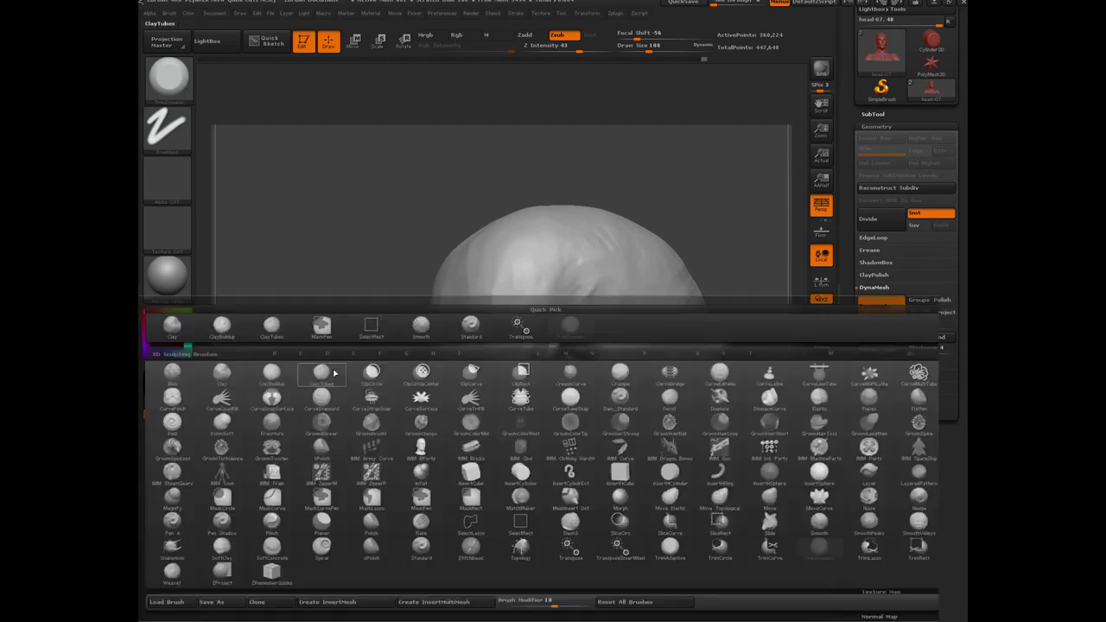
key("s")
key("t")
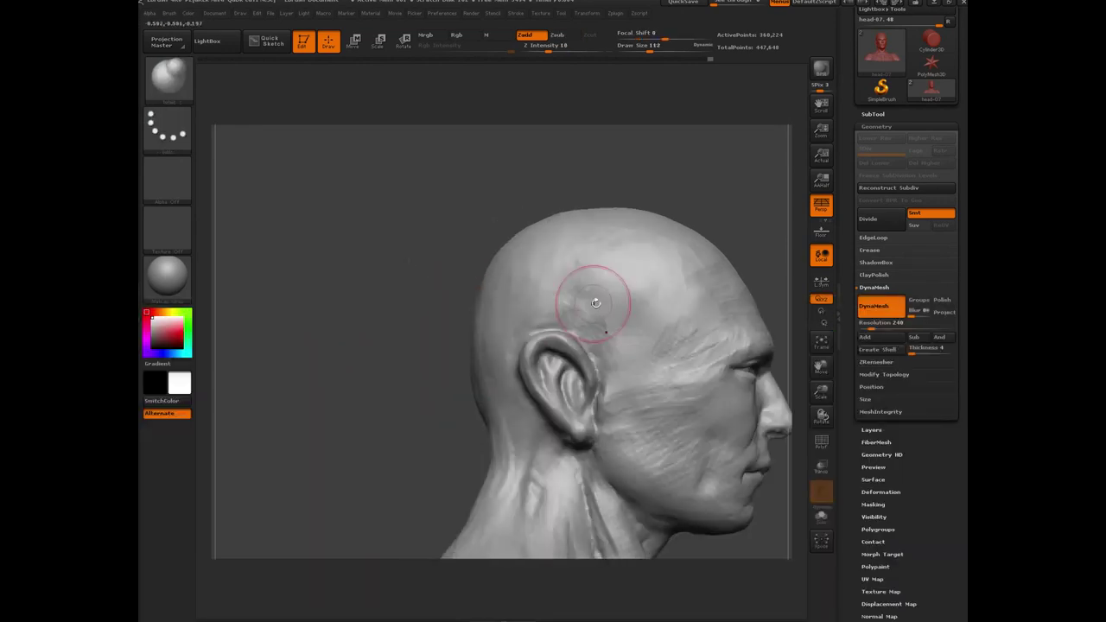
mouse_move(585, 262)
left_mouse_down()
mouse_move(577, 251)
mouse_move(591, 252)
left_mouse_up()
mouse_move(592, 334)
left_mouse_down()
mouse_move(649, 325)
mouse_move(621, 377)
left_mouse_up()
left_click_drag(447, 215, 734, 302)
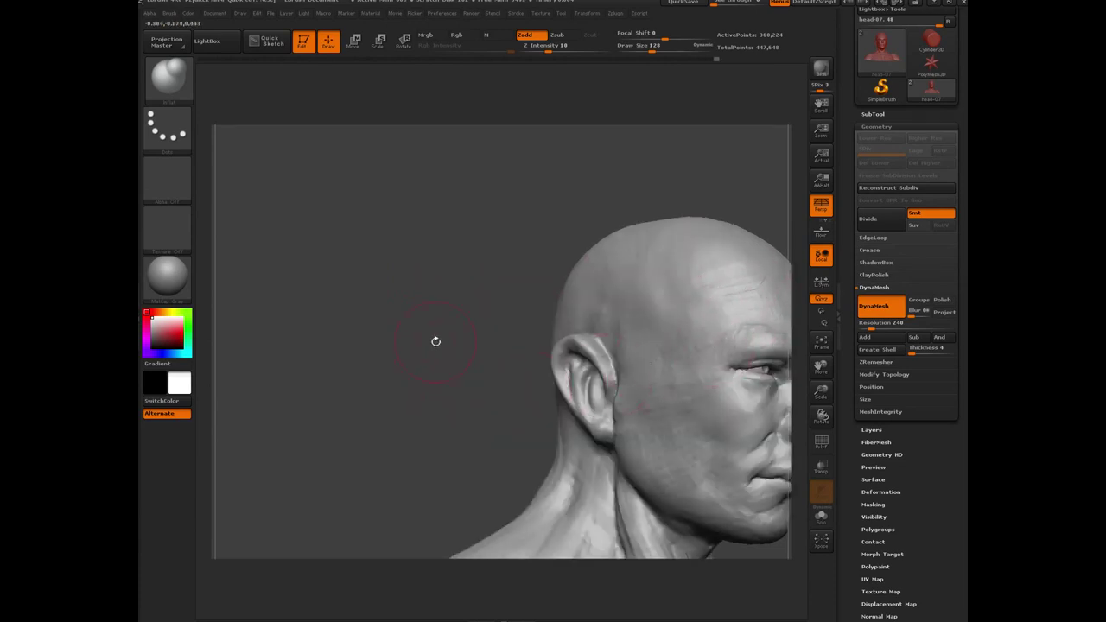
mouse_move(435, 341)
left_mouse_down()
mouse_move(588, 261)
mouse_move(589, 216)
mouse_move(601, 251)
mouse_move(631, 218)
left_mouse_up()
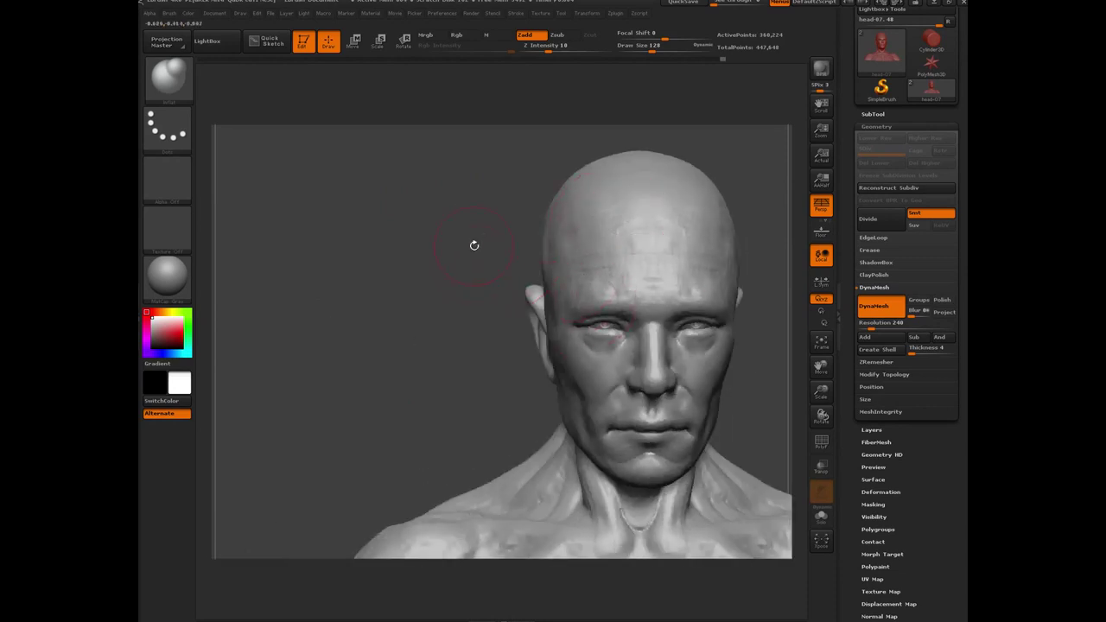
Examine the head's overall forms and facial planes from front, three-quarter, high and low angles.
mouse_move(475, 245)
left_mouse_down()
mouse_move(548, 234)
mouse_move(591, 246)
left_mouse_up()
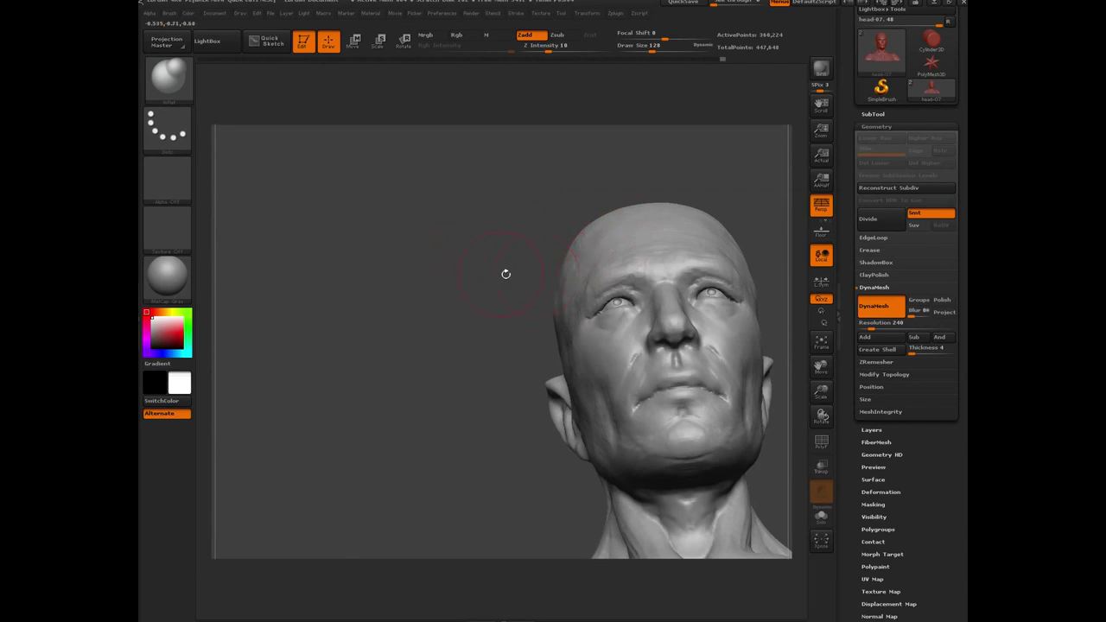
left_click_drag(505, 274, 549, 288)
mouse_move(457, 304)
left_mouse_down()
mouse_move(393, 332)
mouse_move(425, 361)
left_mouse_up()
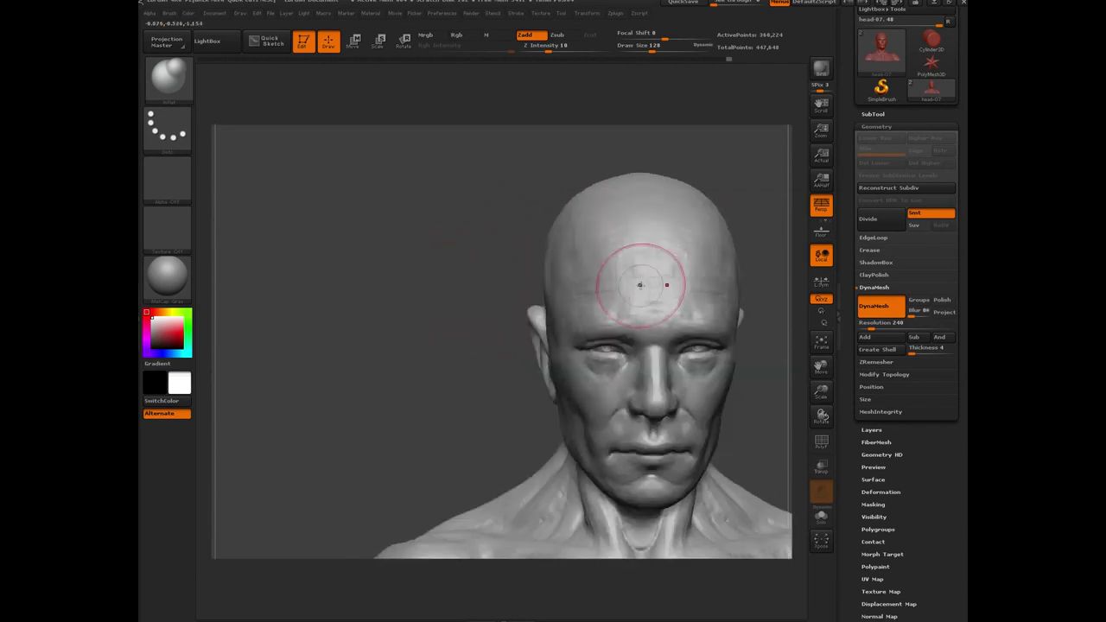
mouse_move(467, 305)
left_mouse_down()
mouse_move(423, 370)
mouse_move(487, 348)
mouse_move(371, 361)
mouse_move(340, 377)
left_mouse_up()
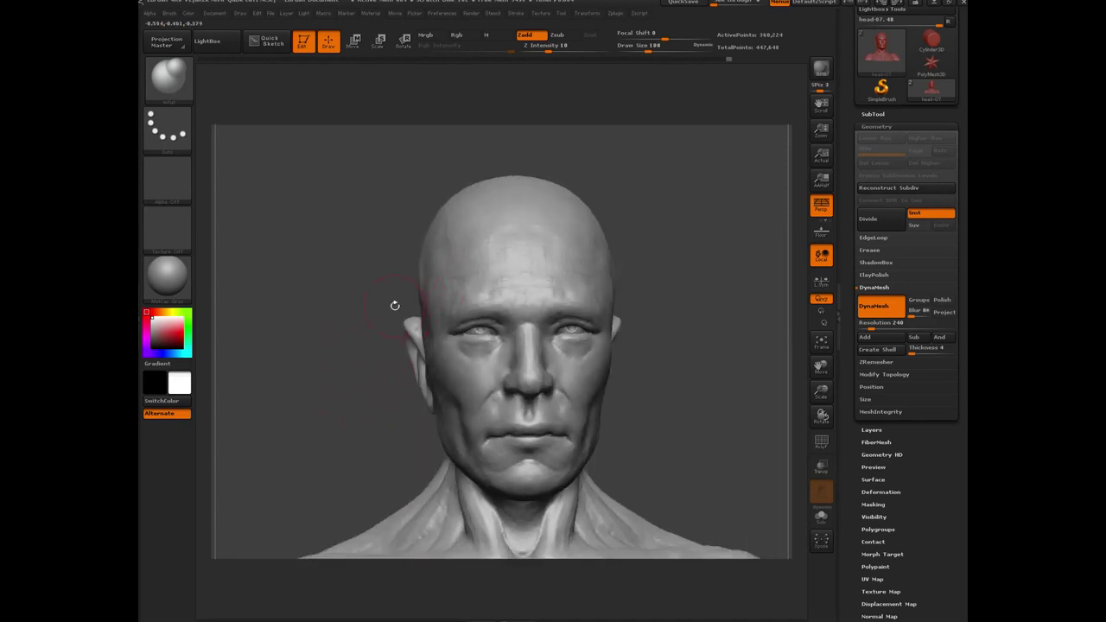
mouse_move(333, 289)
left_mouse_down()
mouse_move(366, 275)
mouse_move(324, 299)
mouse_move(339, 302)
left_mouse_up()
left_click_drag(334, 447, 358, 463, "alt")
left_click_drag(341, 239, 362, 259)
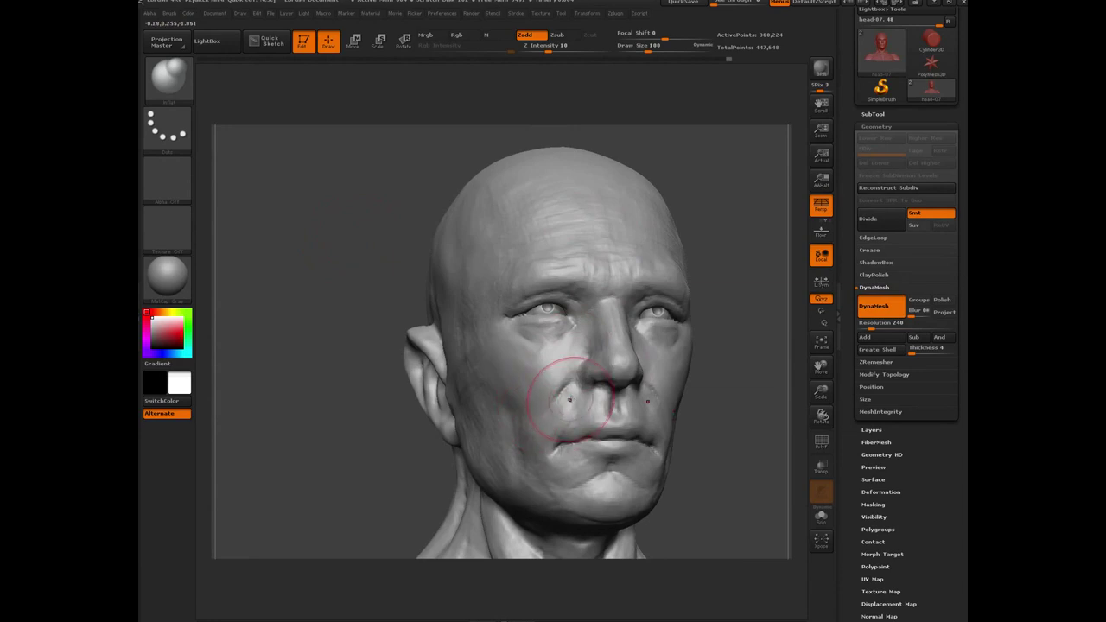
left_click_drag(393, 463, 373, 236)
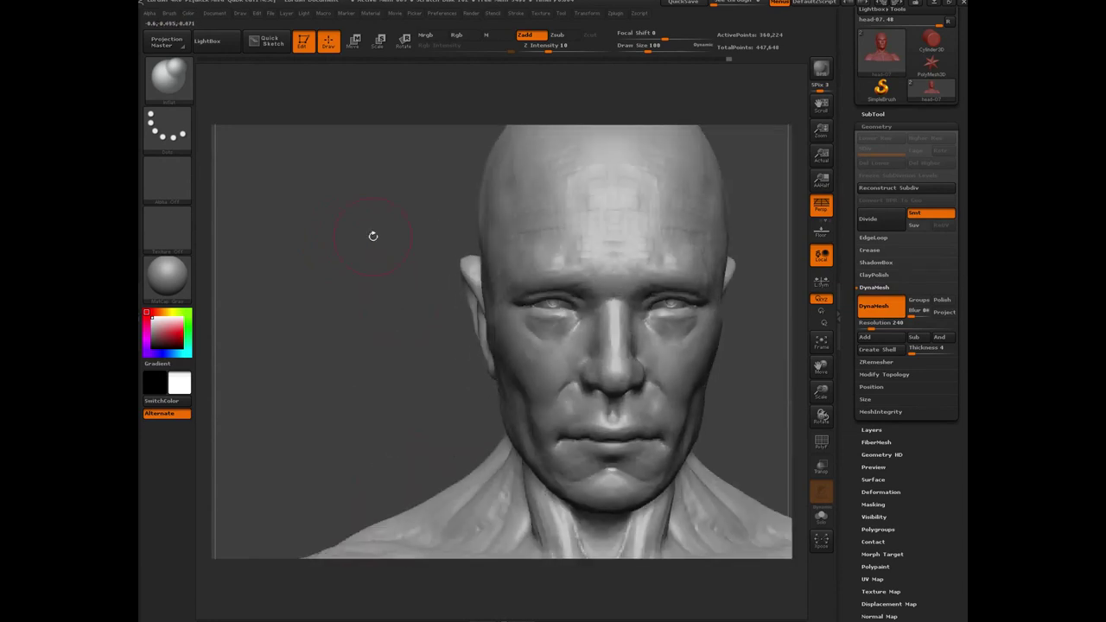
left_click_drag(378, 340, 380, 294, "alt")
left_click_drag(467, 370, 399, 380, "alt")
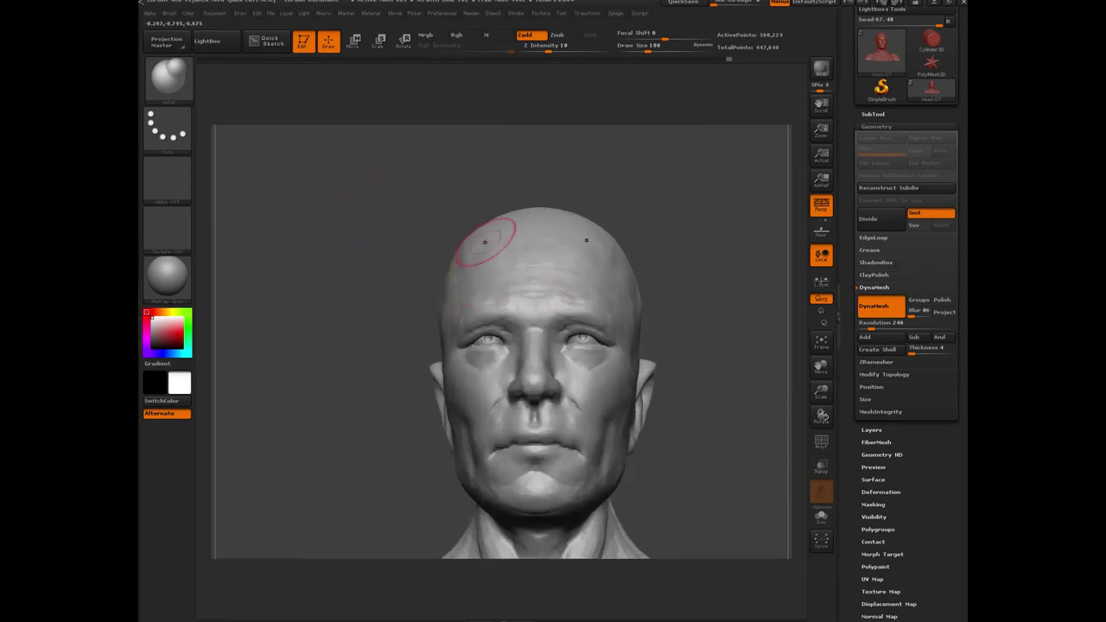
Build up the forehead and temples subtly with the Inflat brush at draw size 100 and Z intensity 10.
left_click_drag(484, 242, 494, 289)
left_click_drag(367, 344, 408, 338)
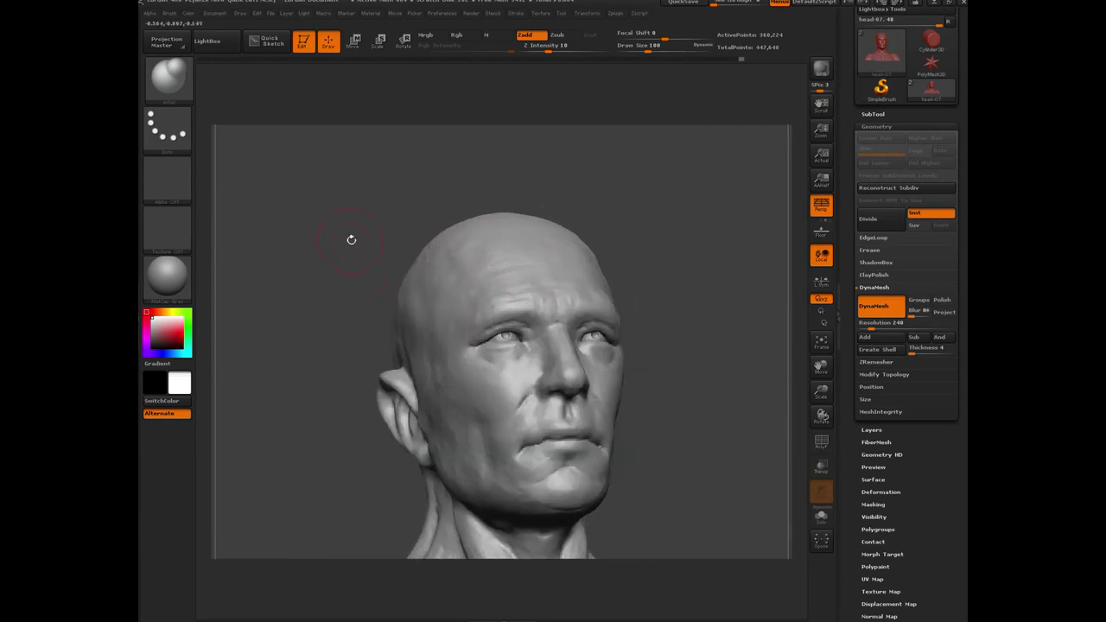
left_click_drag(350, 239, 560, 289)
left_click_drag(388, 275, 544, 271)
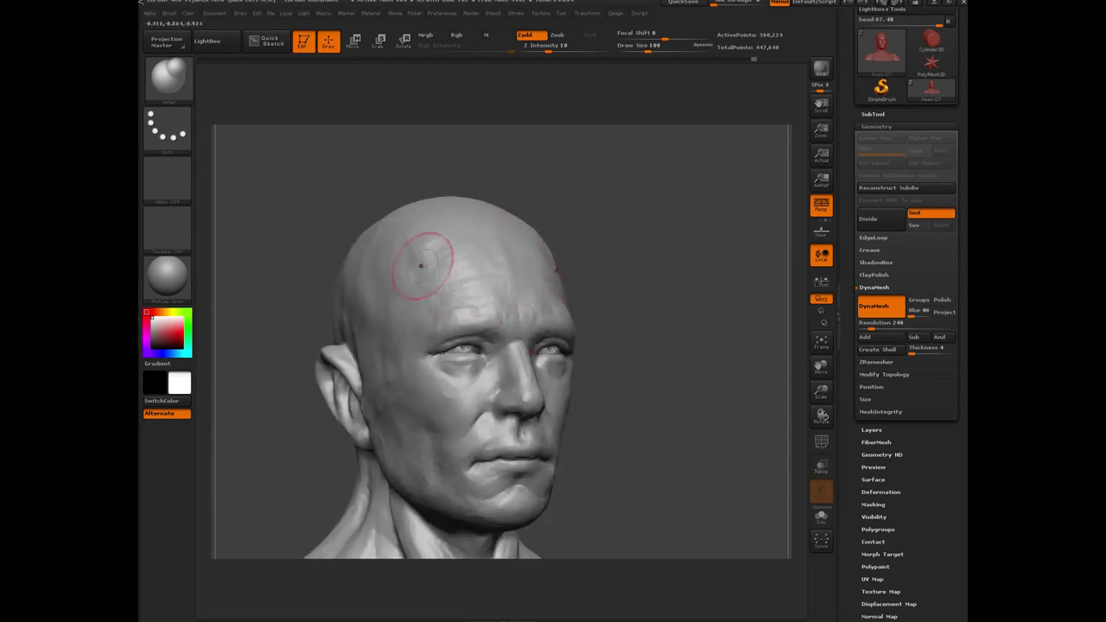
left_click_drag(307, 224, 377, 222)
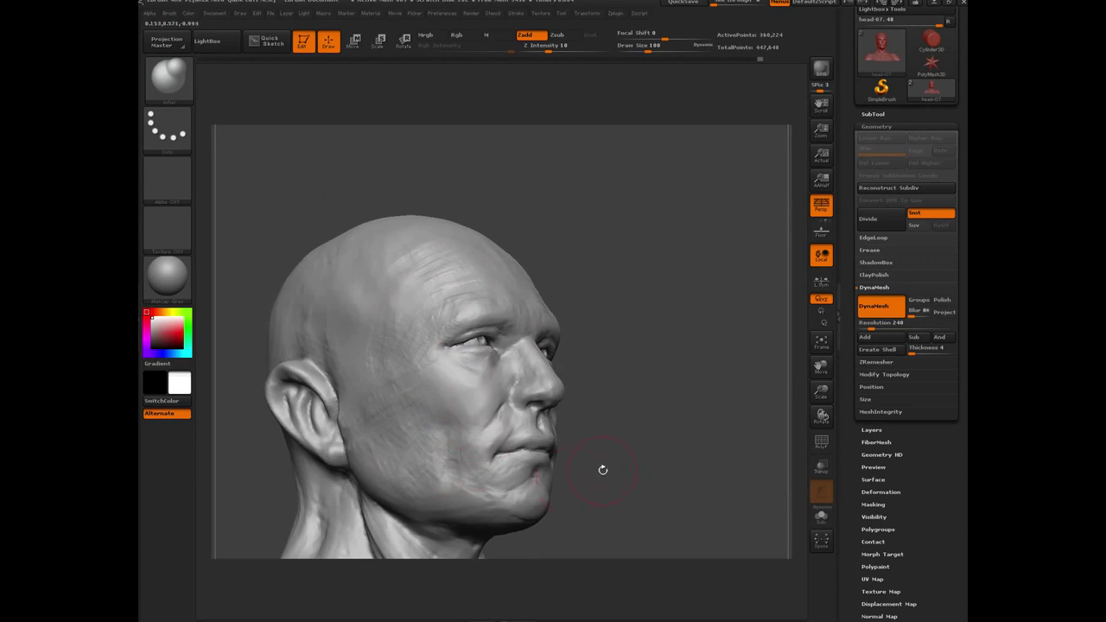
left_click_drag(627, 456, 489, 449)
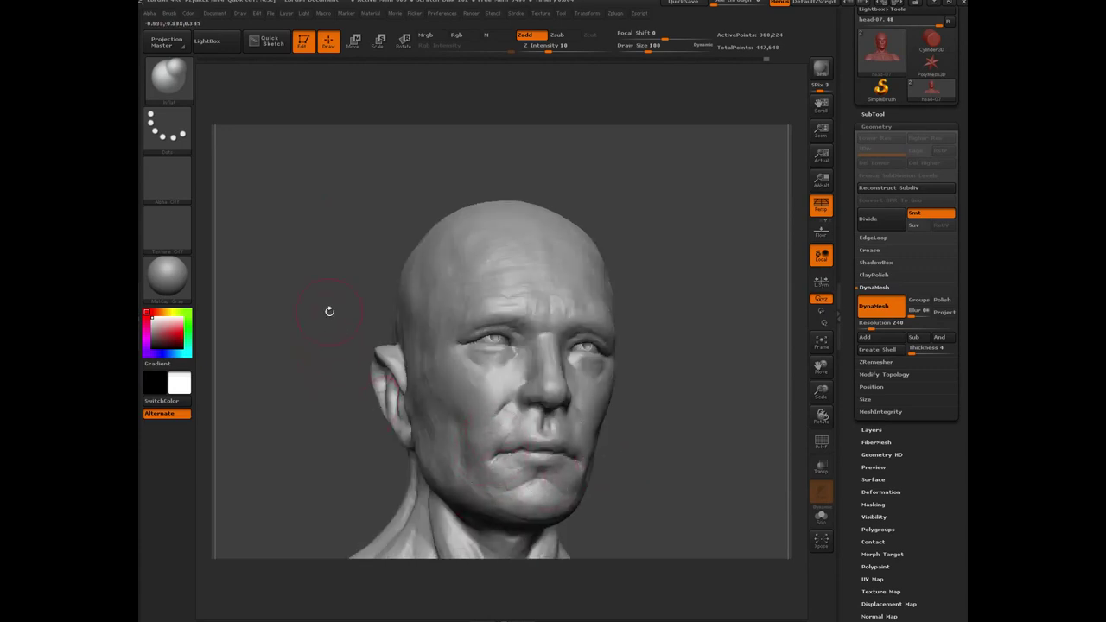
mouse_move(327, 300)
left_mouse_down()
mouse_move(267, 332)
mouse_move(298, 324)
mouse_move(233, 263)
left_mouse_up()
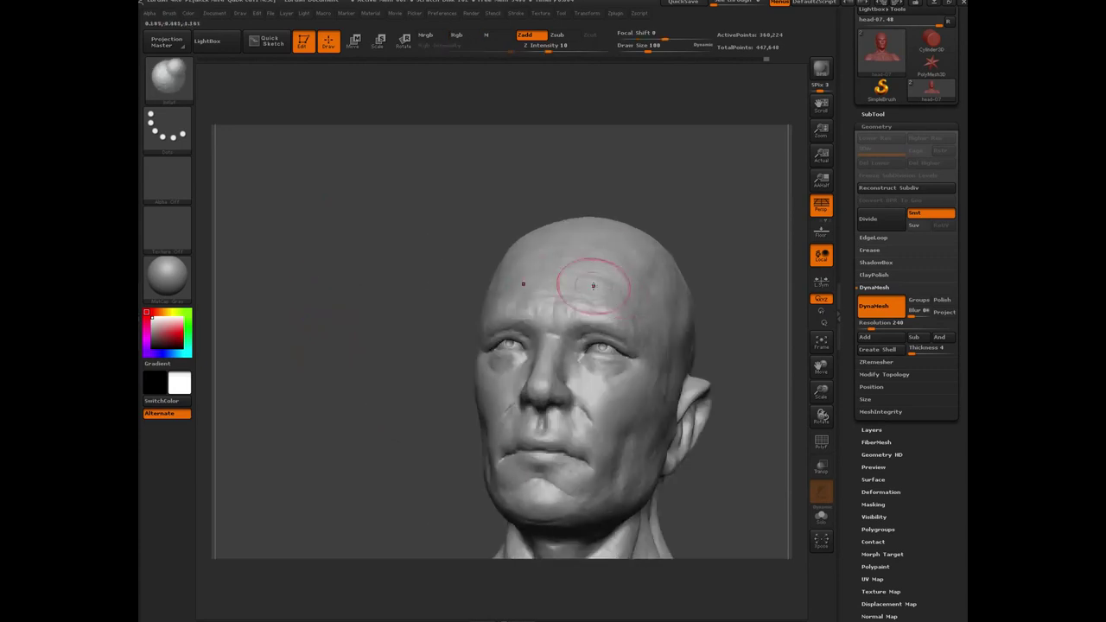
left_click_drag(493, 236, 596, 345)
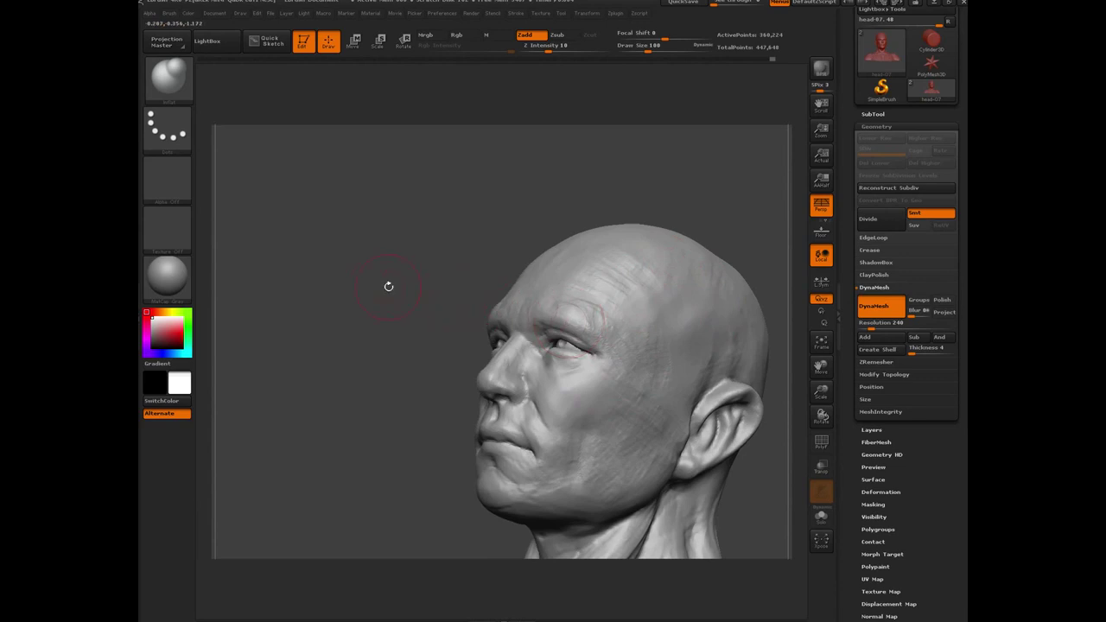
left_click_drag(389, 286, 364, 351)
Fill out the cheeks beside the mouth and nose with light Inflat strokes, keeping symmetry on both sides.
mouse_move(373, 420)
left_mouse_down("alt")
mouse_move(412, 388)
mouse_move(331, 291)
mouse_move(272, 414)
mouse_move(362, 259)
left_mouse_up("alt")
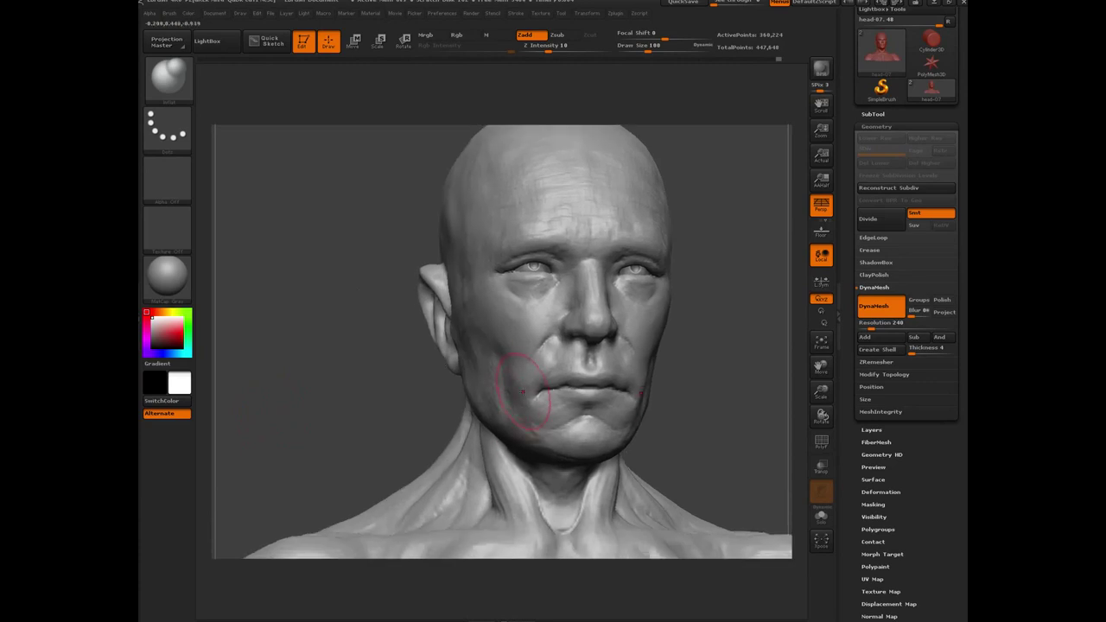
mouse_move(403, 416)
left_mouse_down()
mouse_move(382, 395)
mouse_move(389, 375)
mouse_move(526, 424)
left_mouse_up()
mouse_move(476, 383)
left_mouse_down()
mouse_move(493, 311)
mouse_move(518, 321)
mouse_move(540, 309)
mouse_move(505, 349)
left_mouse_up()
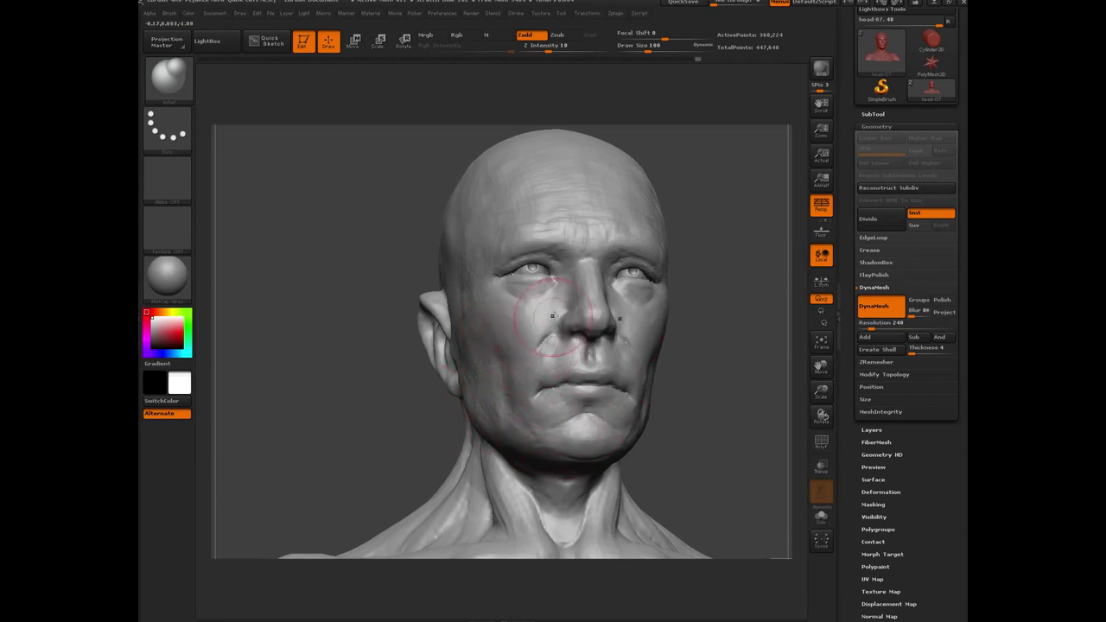
left_click_drag(548, 318, 517, 307)
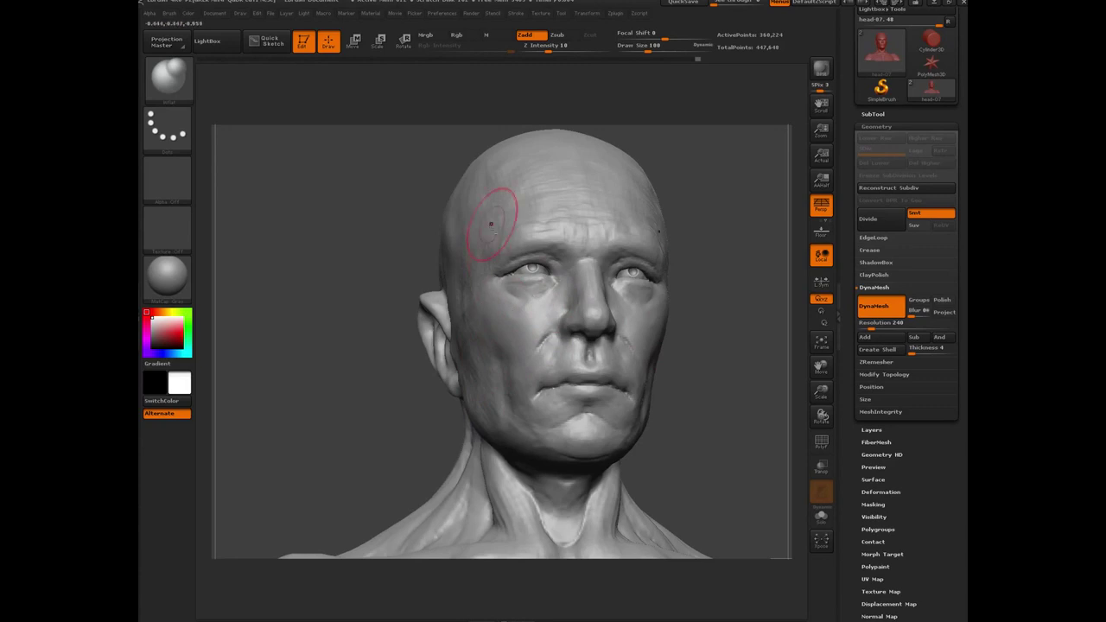
Refine the forehead, the eye area and the region below the lips with the Inflat brush, reducing the draw size to 56.
mouse_move(360, 187)
left_mouse_down()
mouse_move(501, 228)
mouse_move(492, 195)
left_mouse_up()
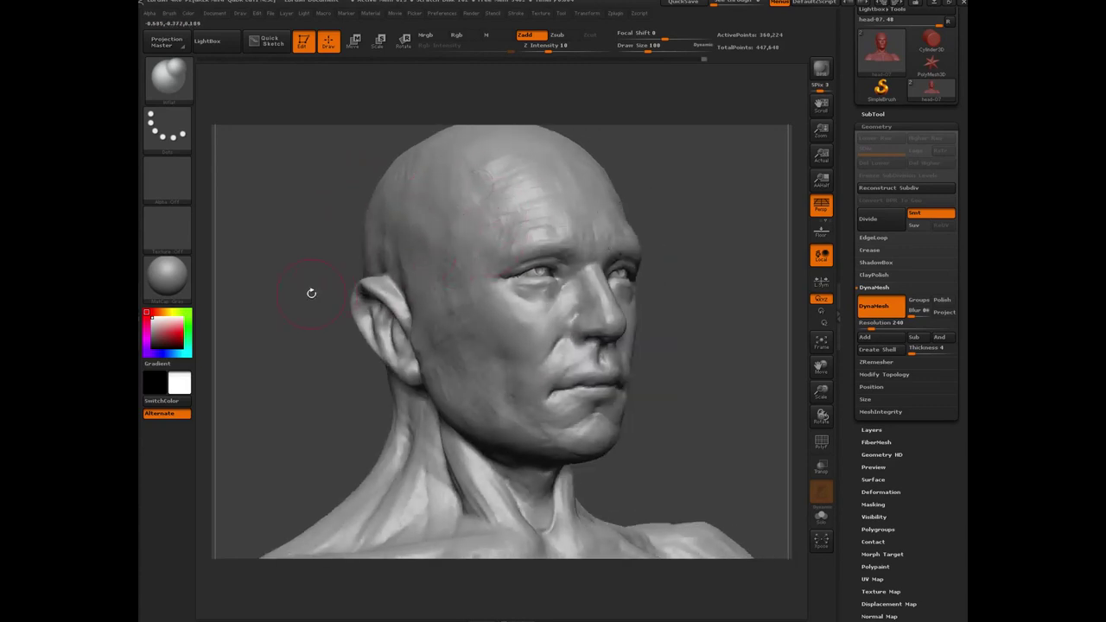
left_click_drag(304, 267, 481, 167)
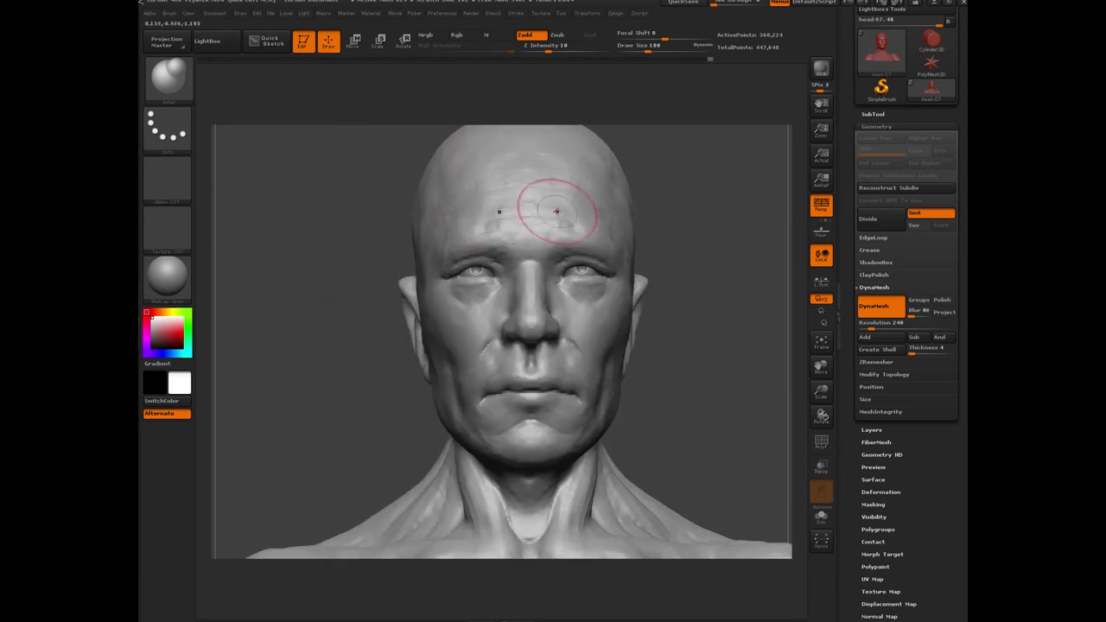
mouse_move(349, 240)
left_mouse_down()
mouse_move(496, 232)
mouse_move(476, 234)
left_mouse_up()
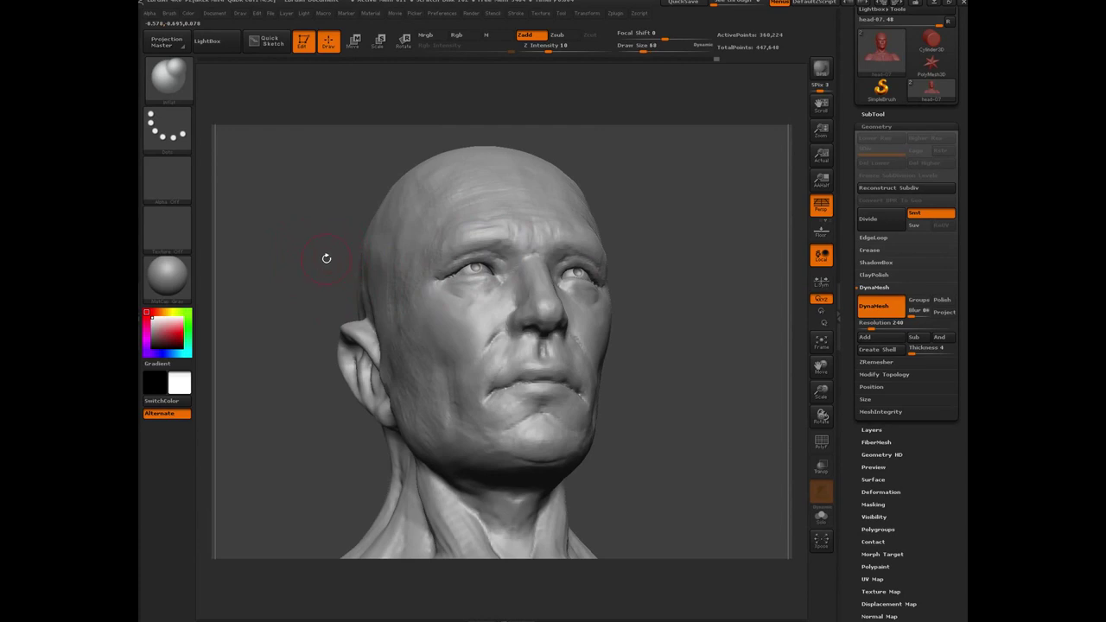
mouse_move(257, 273)
left_mouse_down("alt")
mouse_move(295, 315)
mouse_move(311, 388)
left_mouse_up("alt")
left_click_drag(485, 304, 553, 283)
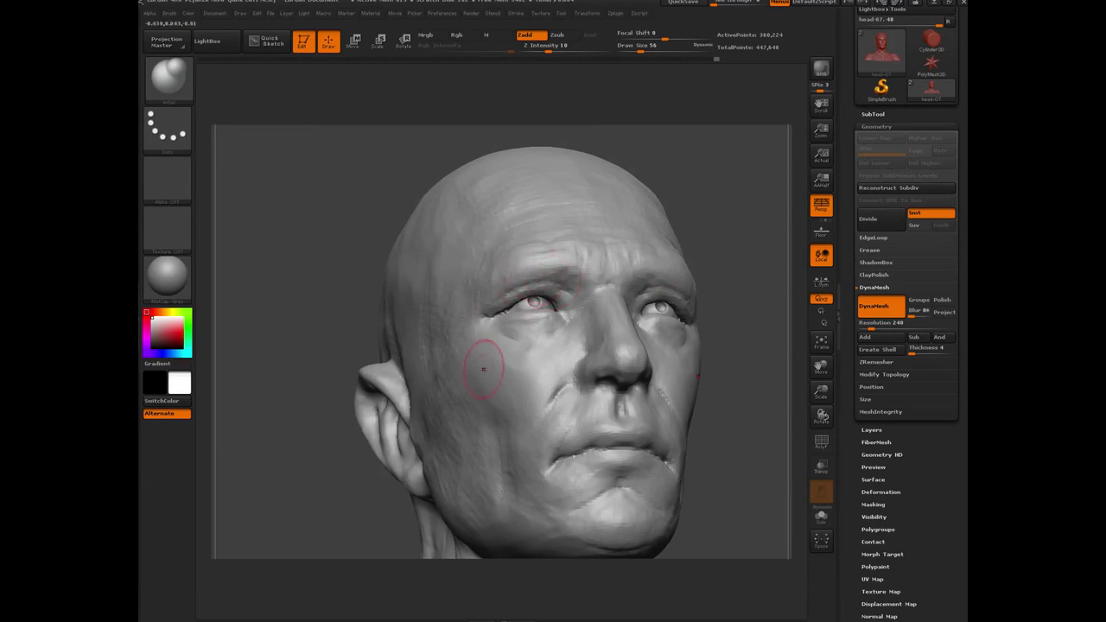
mouse_move(589, 460)
left_mouse_down()
mouse_move(565, 468)
mouse_move(592, 449)
left_mouse_up()
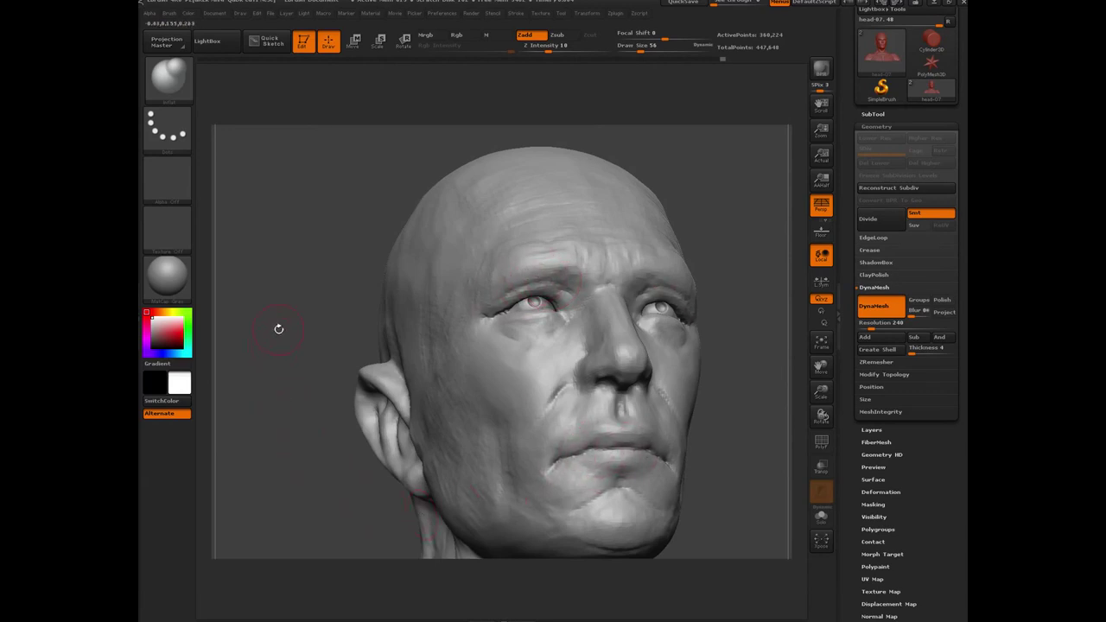
Undo and redo the last Inflat stroke to compare the face from the front.
left_click_drag(279, 328, 348, 451)
key("ctrl")
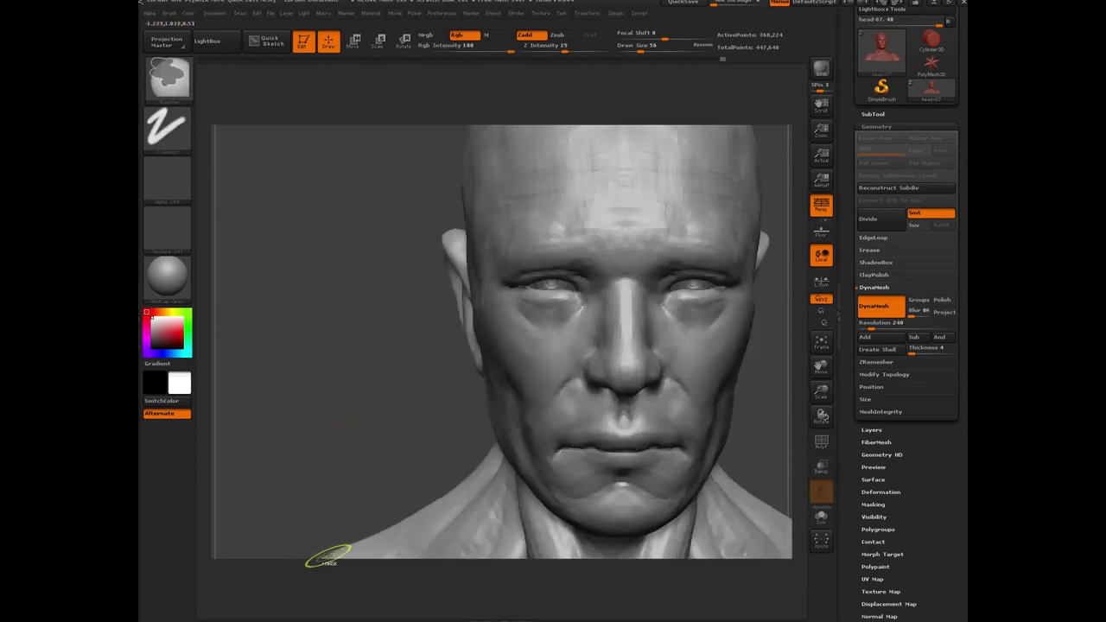
mouse_move(322, 418)
left_mouse_down()
mouse_move(332, 378)
mouse_move(323, 565)
left_mouse_up()
key("ctrl")
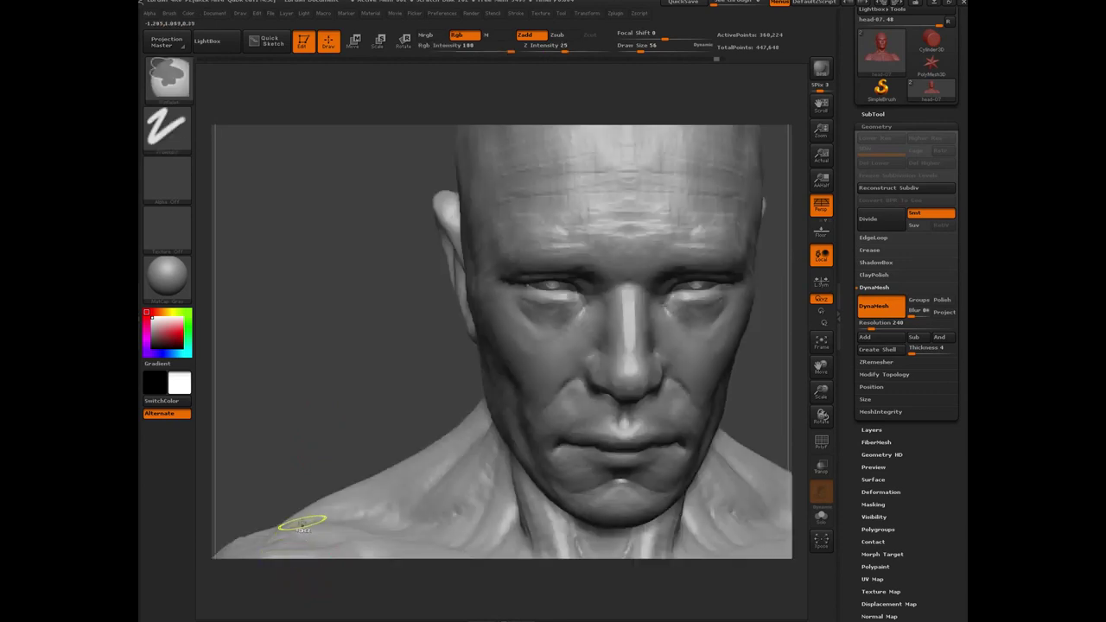
key("ctrl")
key("ctrl+shift")
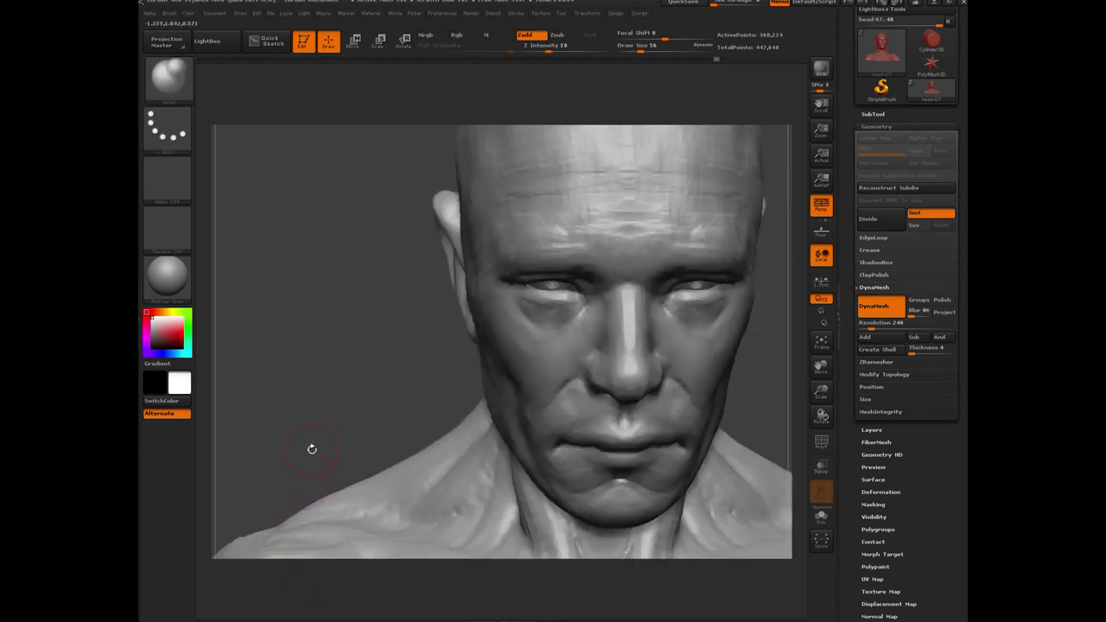
Refine the inner brows and the outer eye folds with the Inflat brush at draw size 56.
left_click_drag(312, 449, 605, 257)
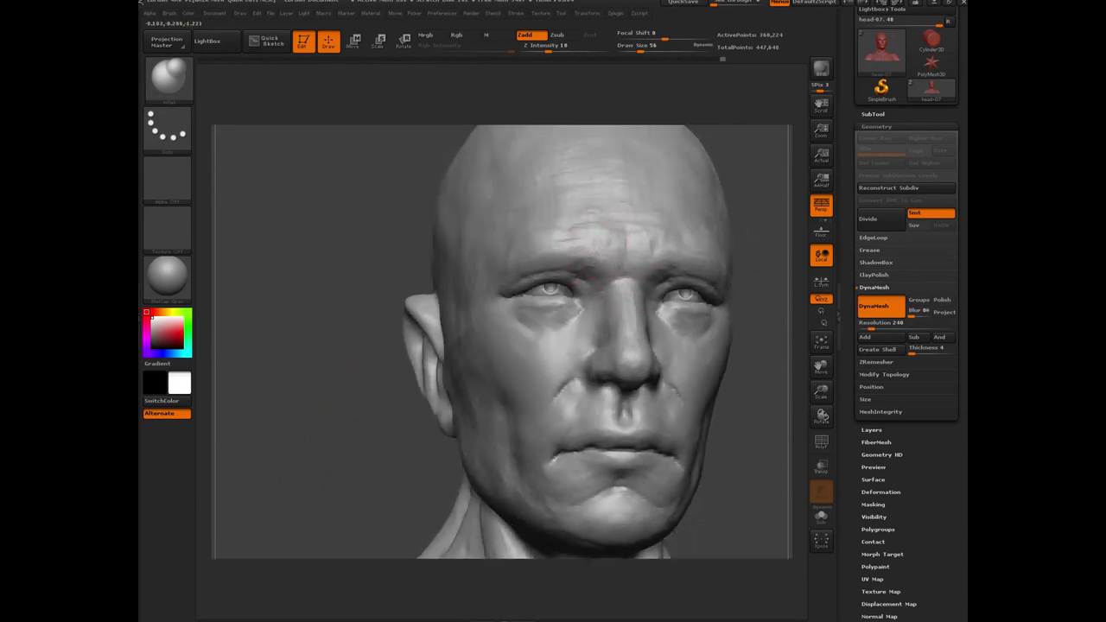
left_click_drag(394, 262, 550, 251)
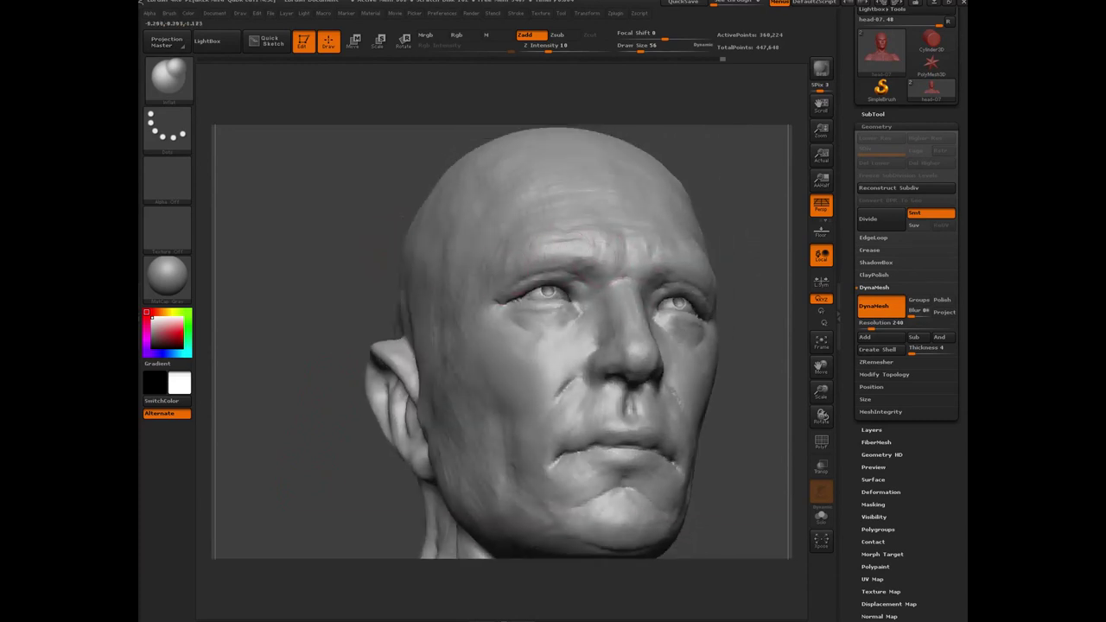
mouse_move(307, 257)
left_mouse_down()
mouse_move(317, 422)
mouse_move(299, 322)
mouse_move(316, 334)
mouse_move(328, 322)
mouse_move(350, 366)
mouse_move(339, 344)
left_mouse_up()
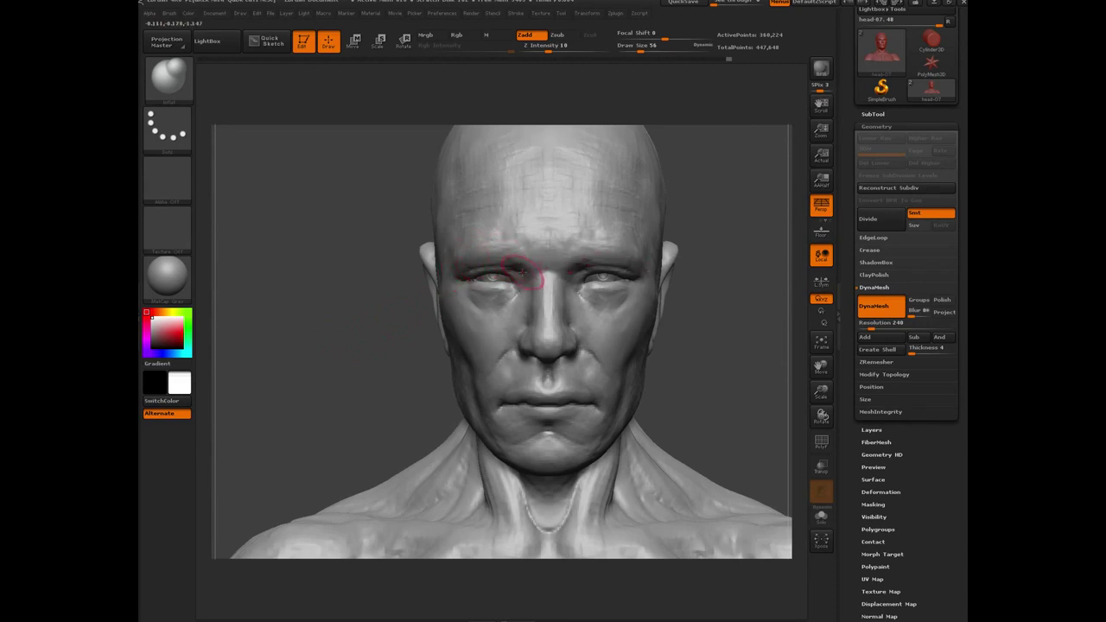
mouse_move(364, 334)
left_mouse_down()
mouse_move(387, 321)
mouse_move(363, 323)
mouse_move(368, 356)
left_mouse_up()
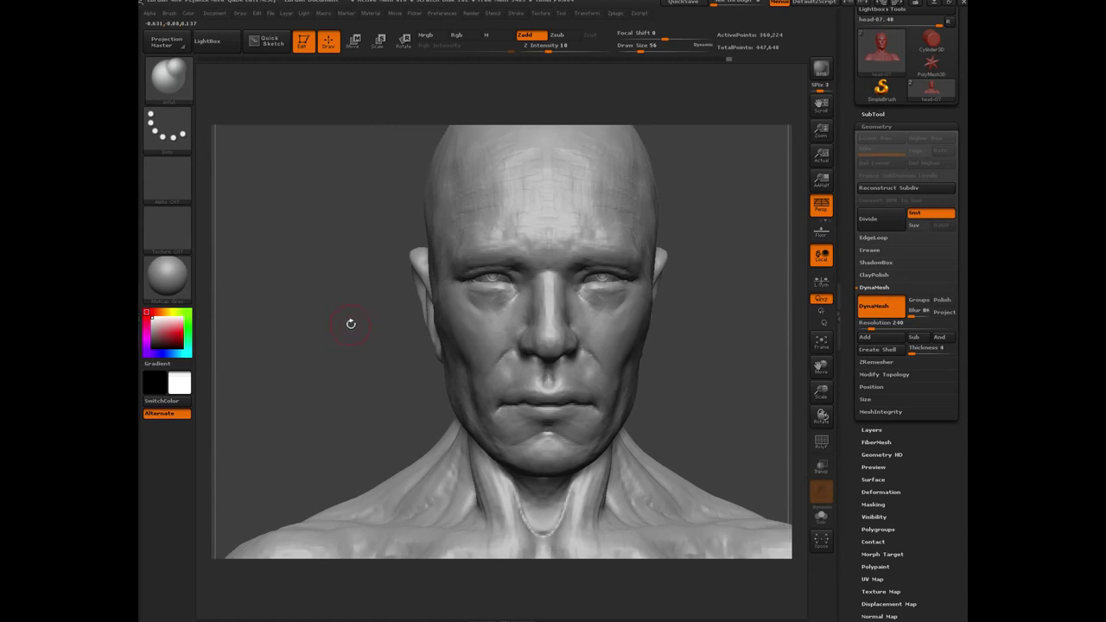
mouse_move(334, 327)
left_mouse_down()
mouse_move(334, 350)
mouse_move(385, 328)
left_mouse_up()
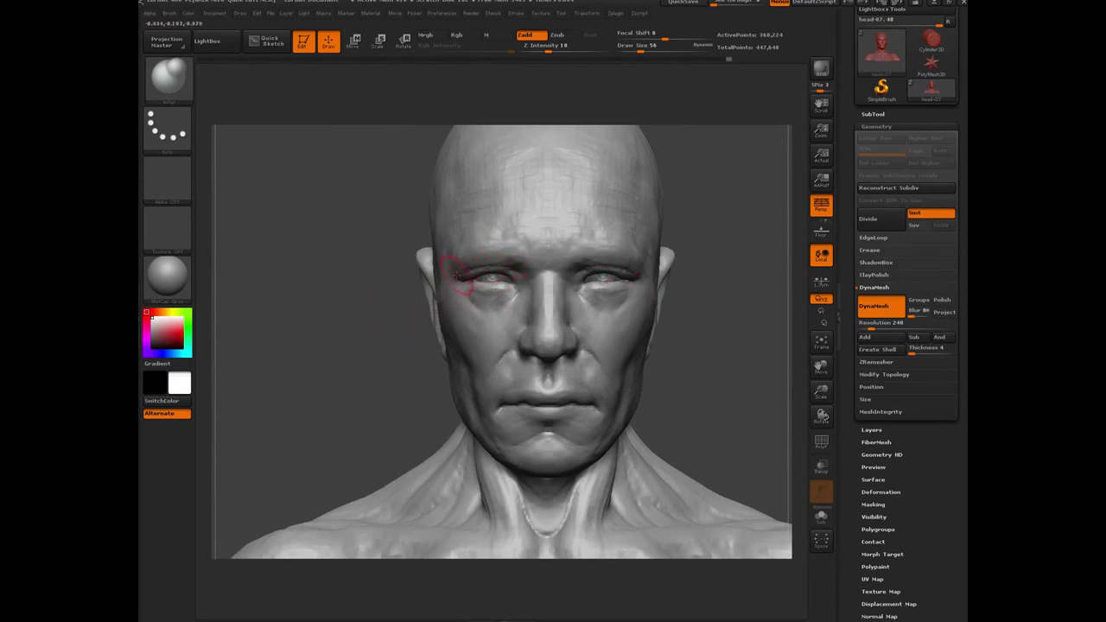
left_click_drag(331, 360, 342, 411, "alt")
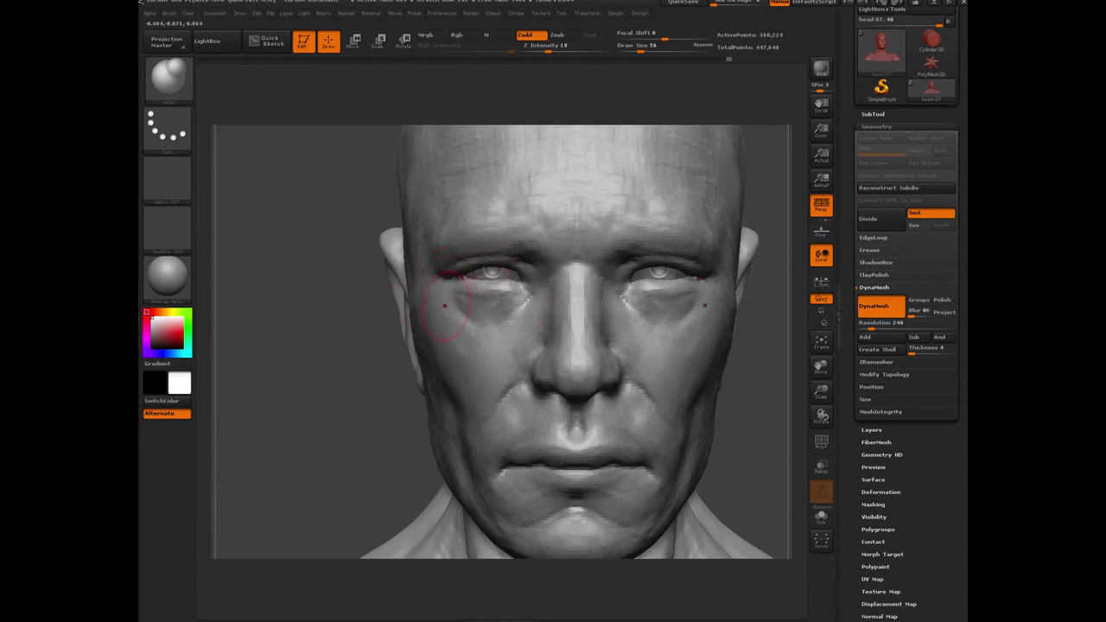
Raise and reshape the upper eyelids and their outer folds with the Move Topological brush at draw sizes 64 to 68.
key("b")
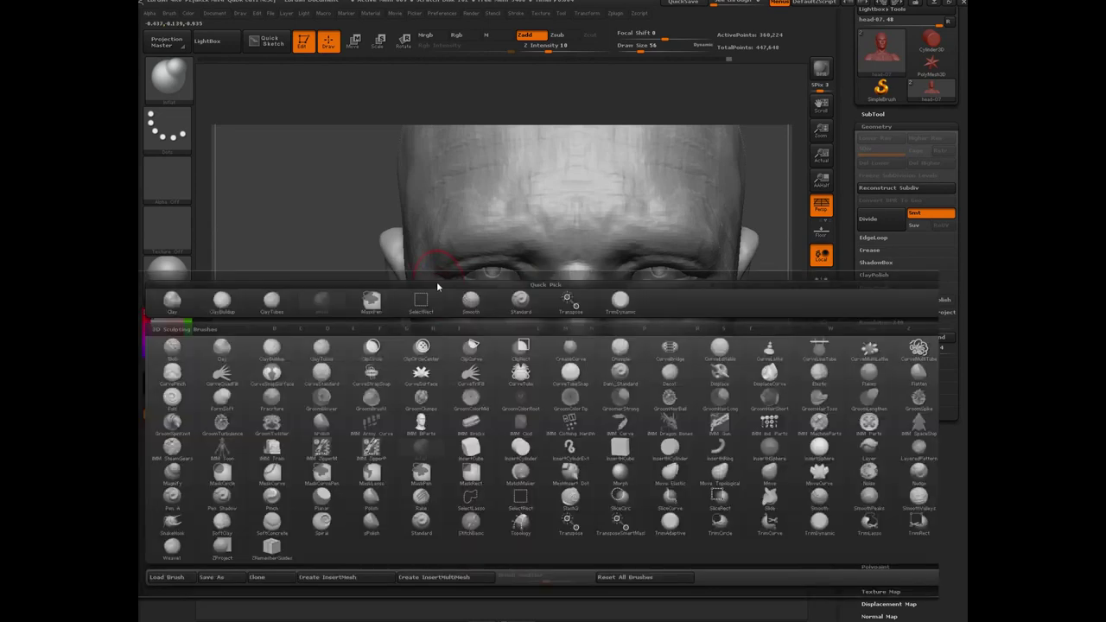
key("m")
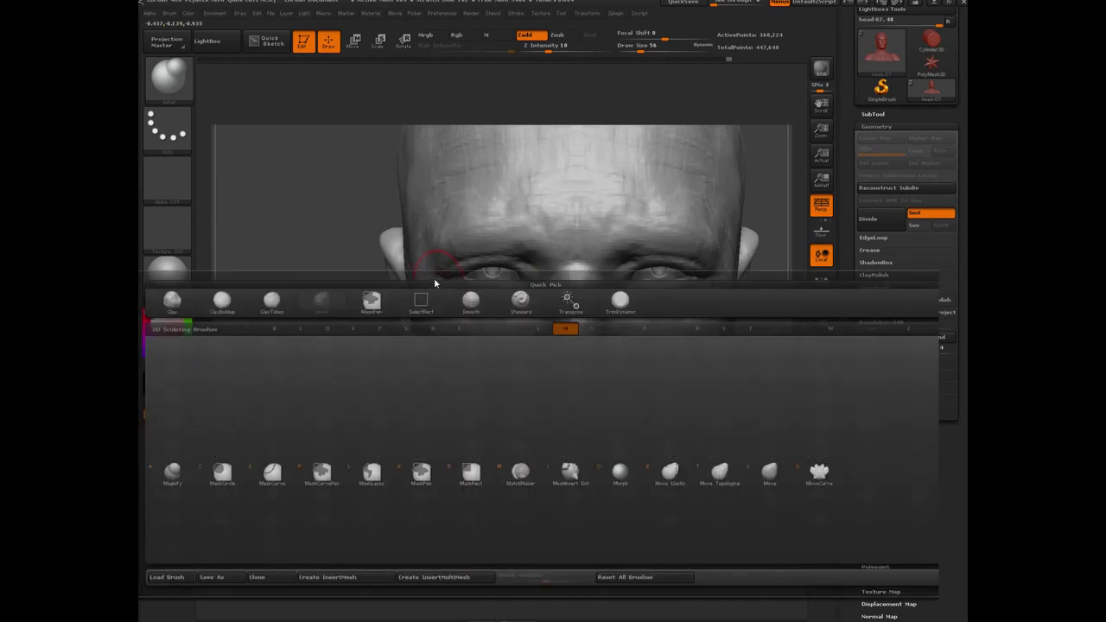
key("e")
key("bracketright")
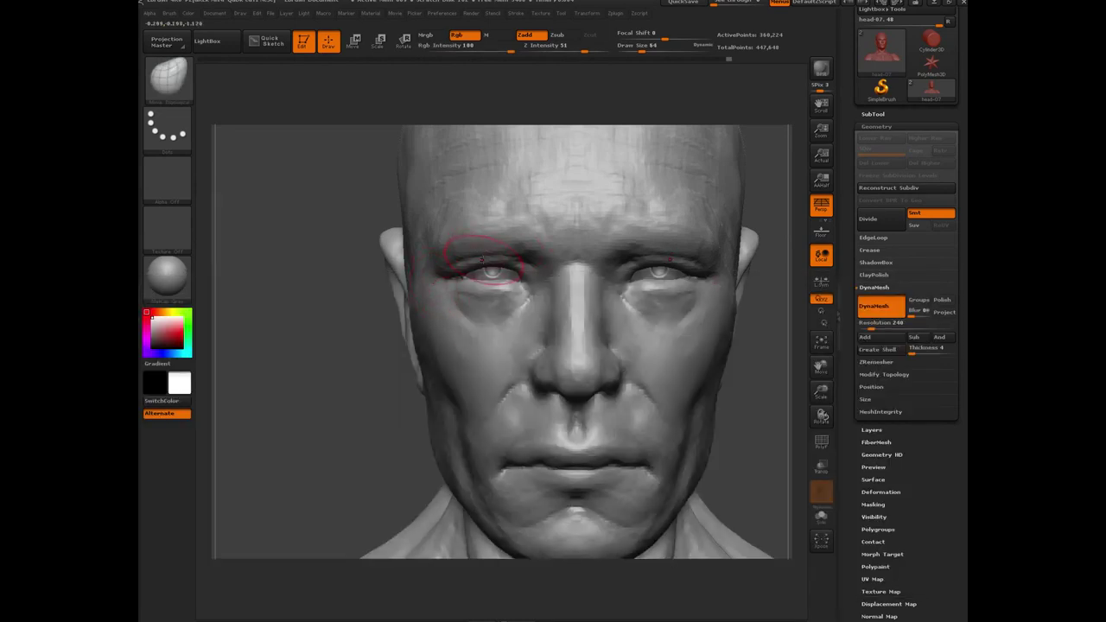
left_click_drag(488, 257, 489, 251)
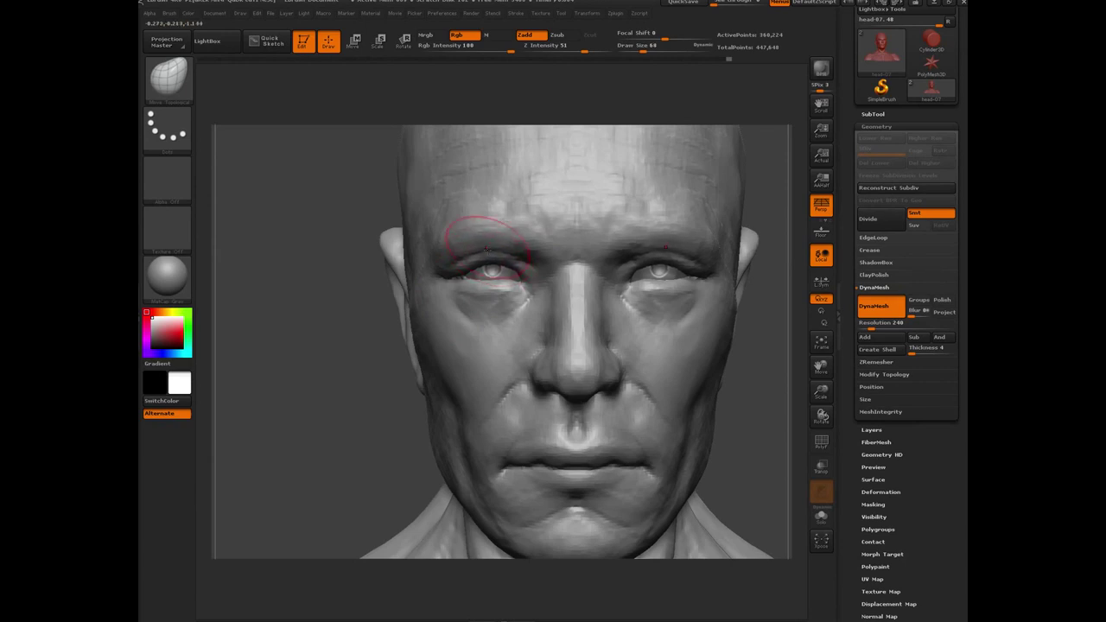
left_click_drag(469, 257, 515, 256)
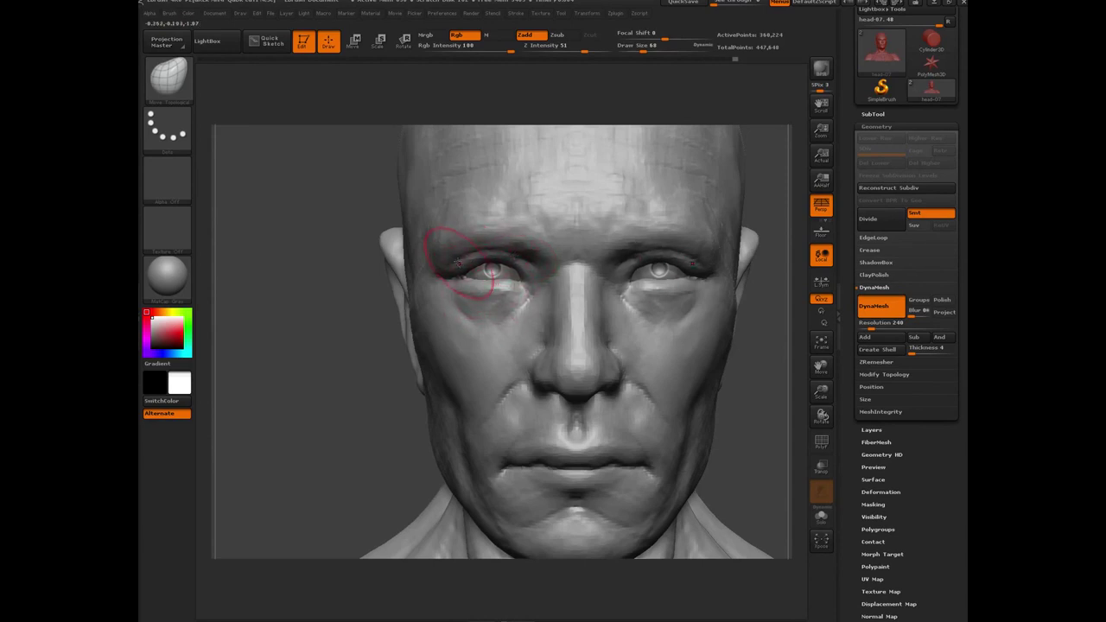
left_click_drag(458, 261, 457, 256)
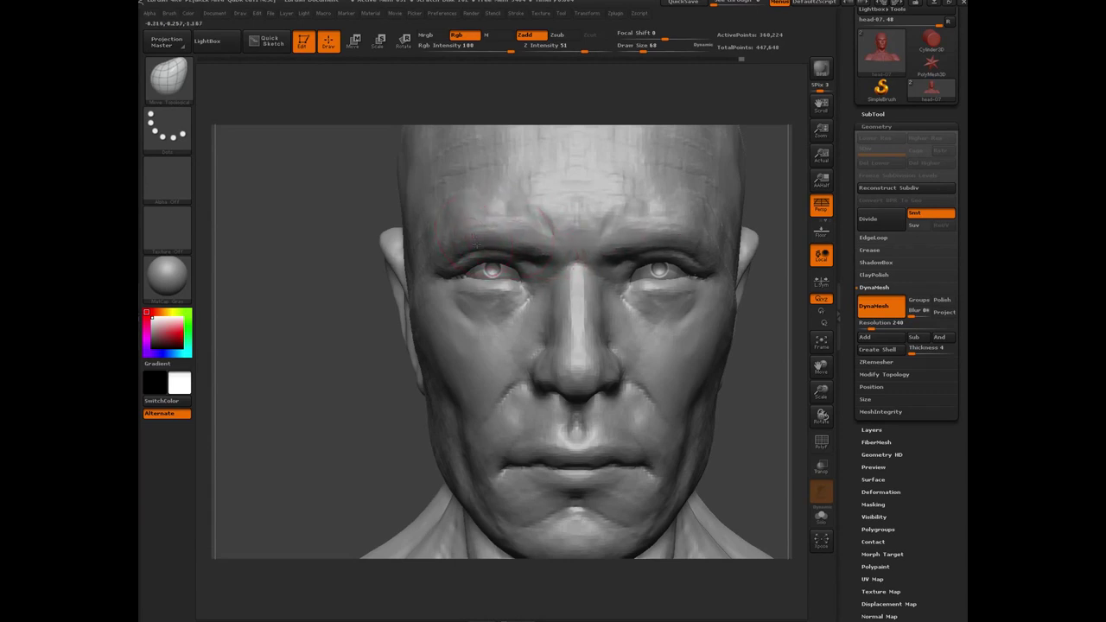
Reshape the upper eyelid folds, inner eye corners and lower lids with the Move Topological brush at draw sizes 68 and 56.
left_click_drag(465, 243, 462, 235)
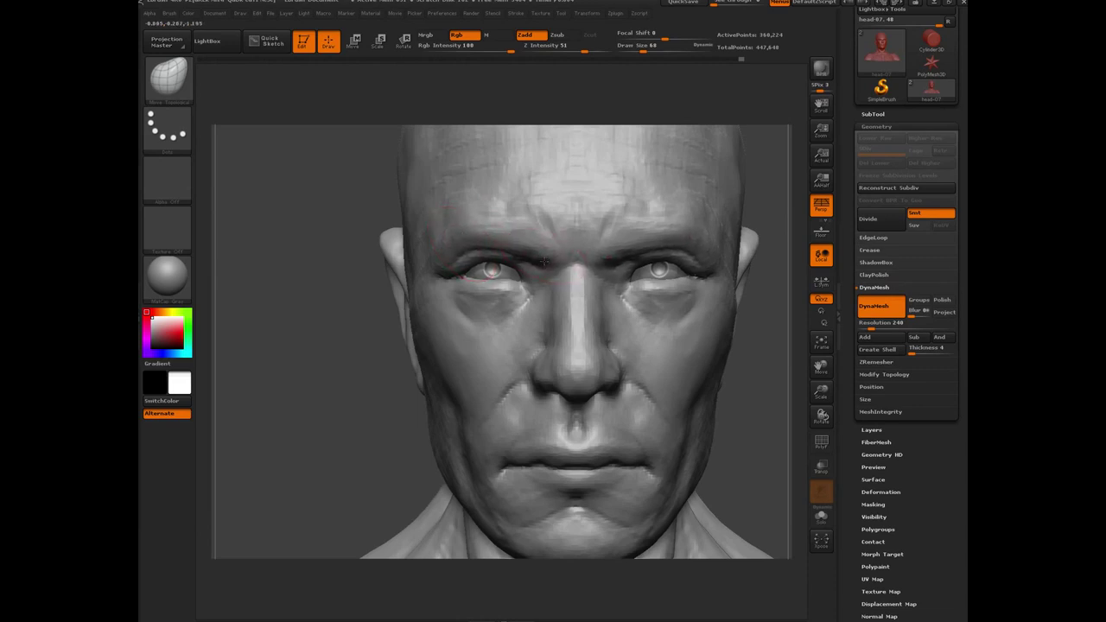
left_click_drag(531, 273, 536, 268)
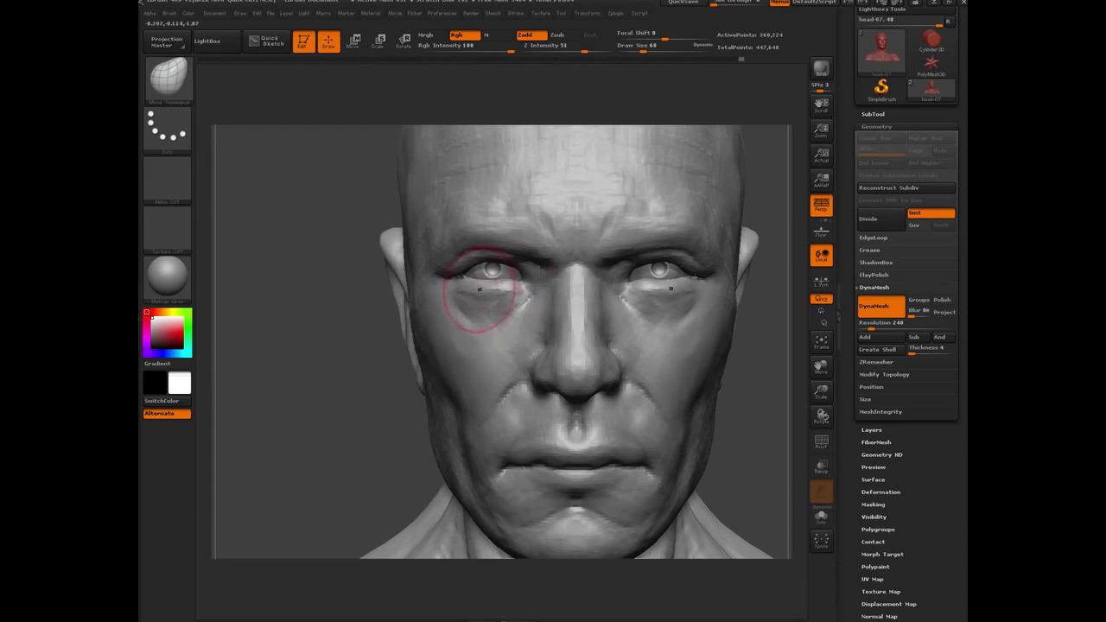
key("bracketleft")
left_click_drag(483, 286, 508, 290)
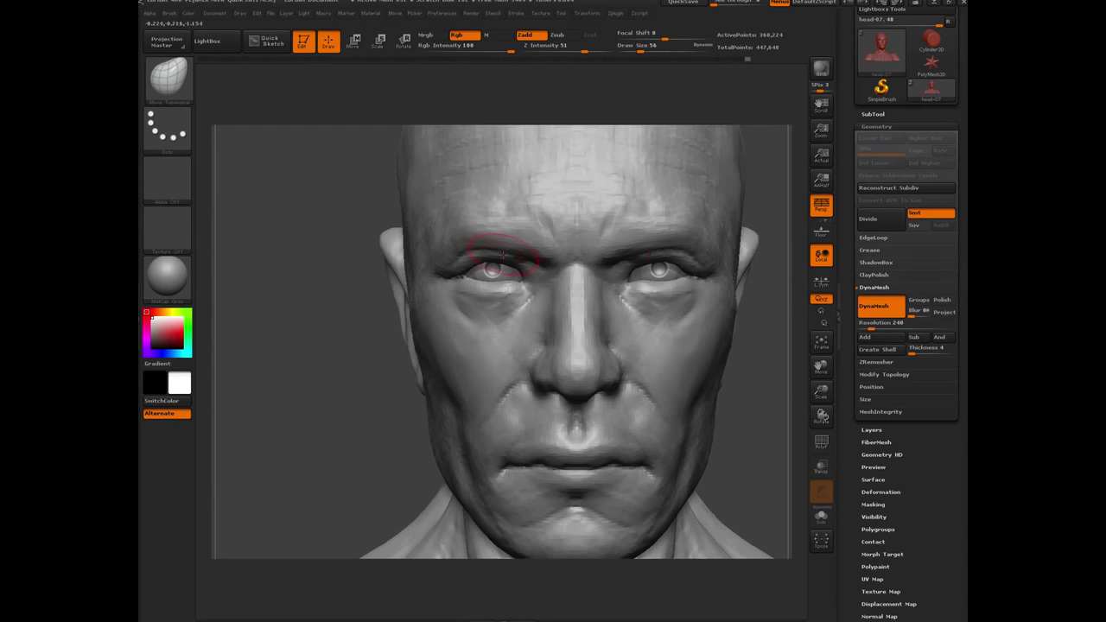
Refine the lower eyelids and inner eye corners with the Move Topological brush at draw sizes 32 to 40.
key("bracketleft")
key("bracketleft")
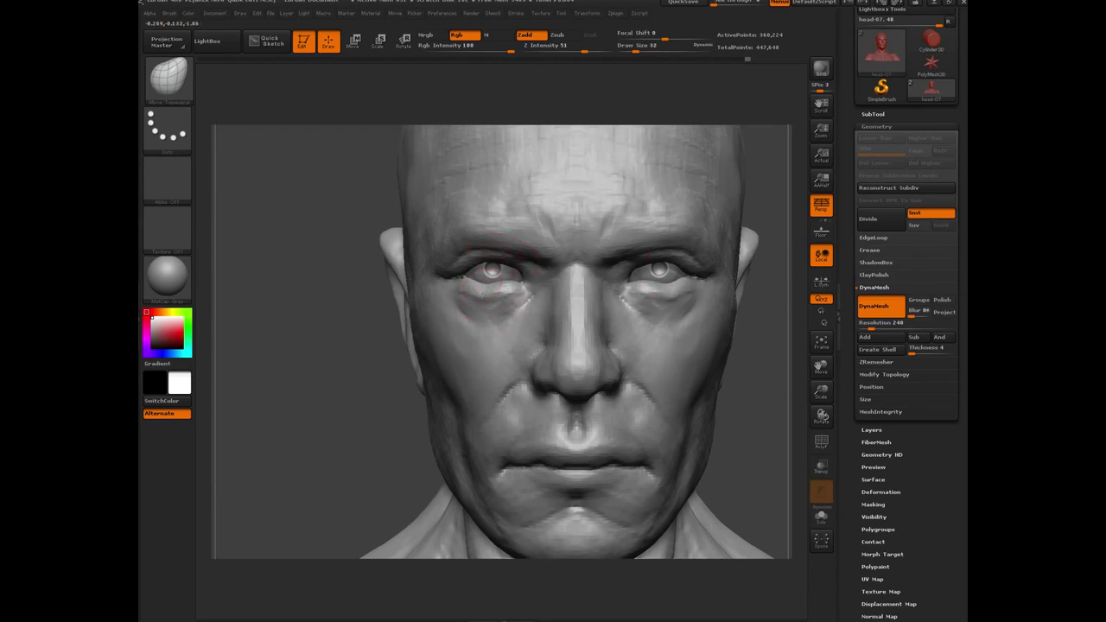
left_click_drag(470, 285, 515, 287)
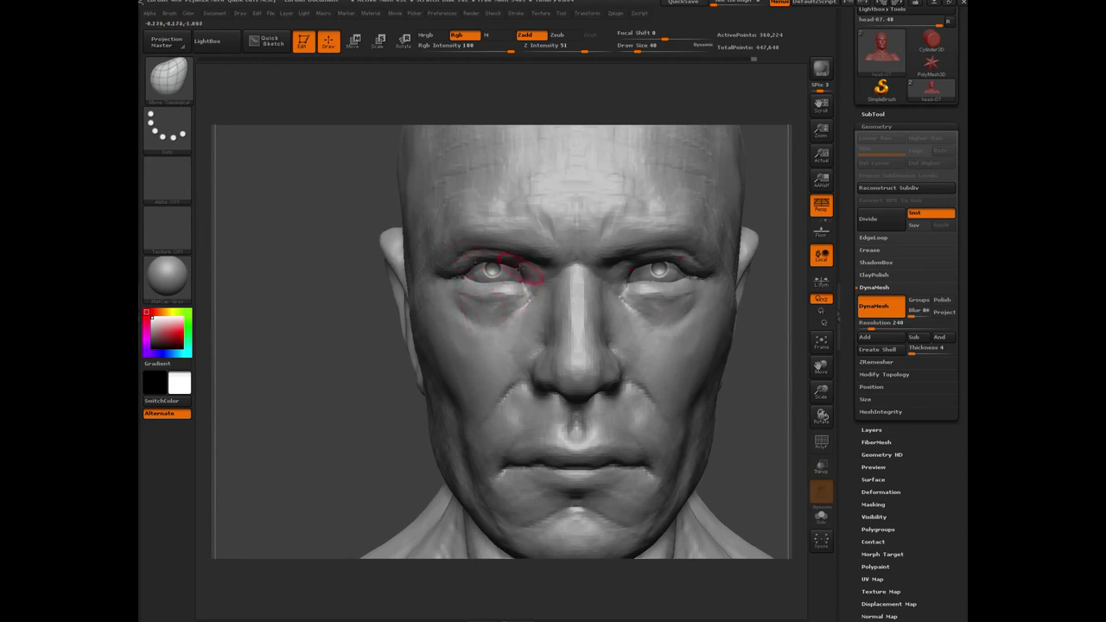
mouse_move(522, 270)
left_mouse_down()
mouse_move(476, 261)
mouse_move(536, 278)
left_mouse_up()
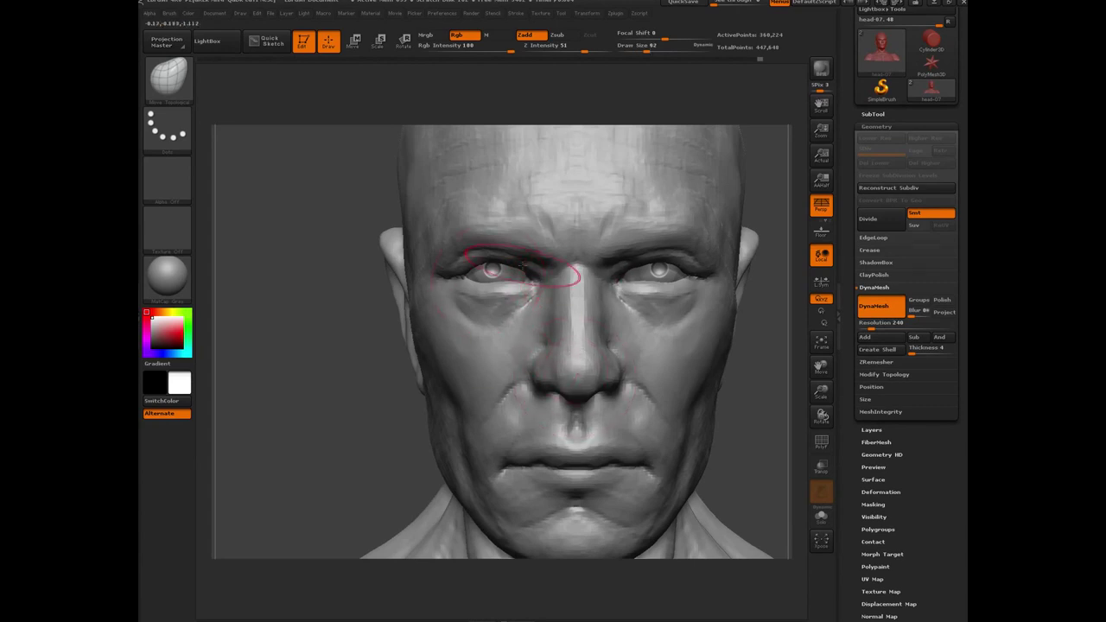
Adjust the inner brows beside the nose bridge and the eye area with the Move Topological brush at draw size 92.
key("bracketright")
key("bracketright")
key("bracketright")
key("bracketright")
left_click_drag(554, 257, 555, 263)
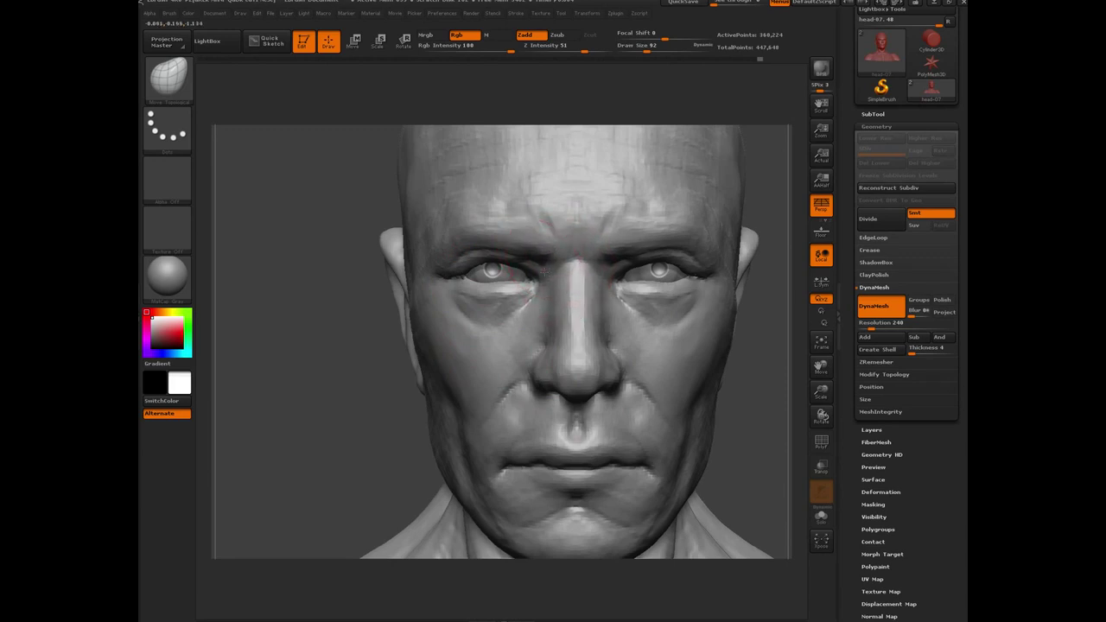
mouse_move(487, 254)
left_mouse_down()
mouse_move(505, 296)
mouse_move(465, 296)
left_mouse_up()
Lower the outer brow folds and raise the inner brows with the Move Topological brush at draw size 60.
key("bracketleft")
key("bracketleft")
key("bracketleft")
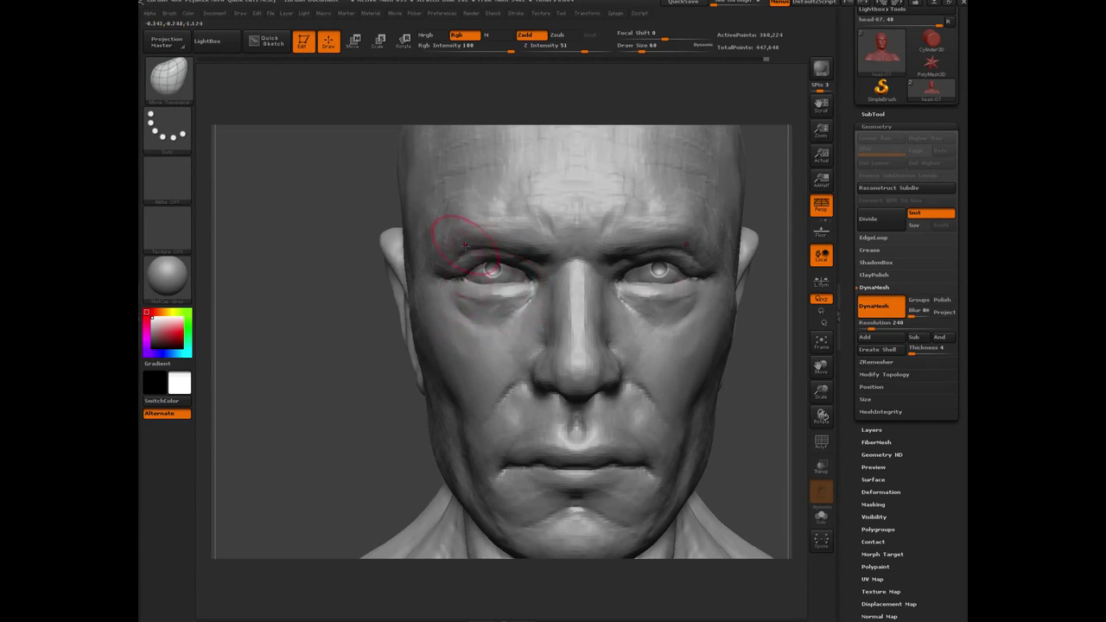
left_click_drag(464, 230, 465, 251)
left_click_drag(537, 256, 547, 248)
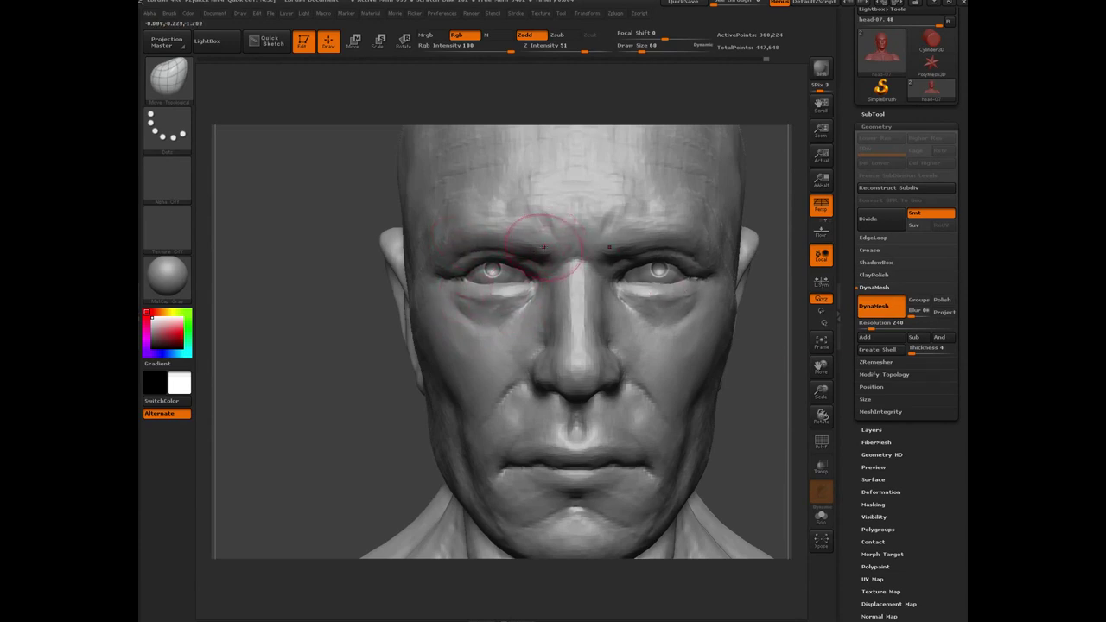
left_click_drag(292, 384, 333, 375)
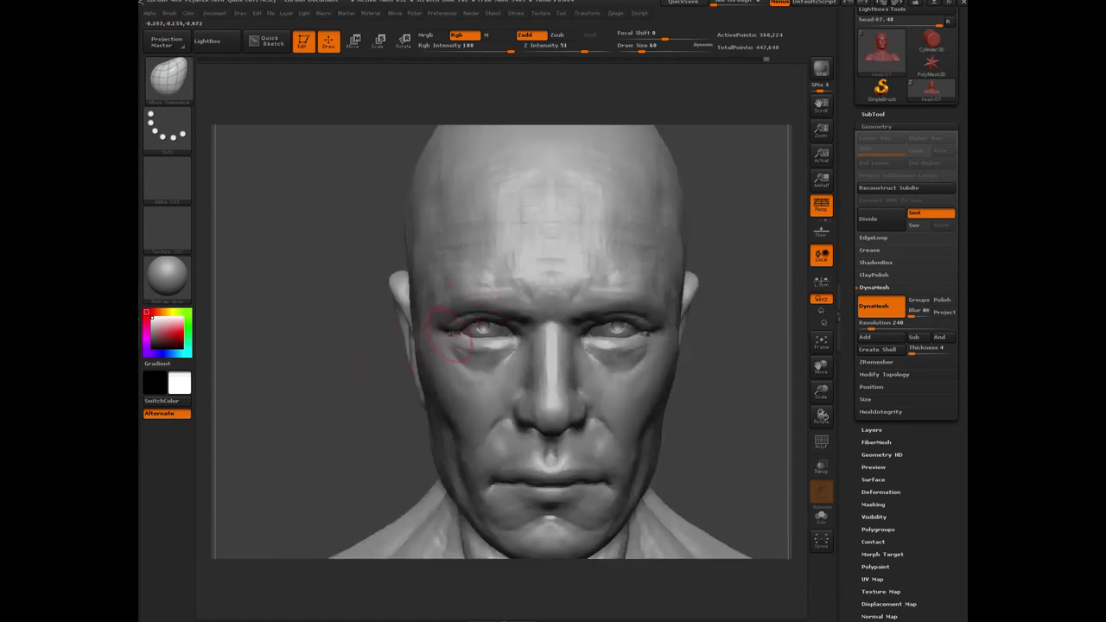
left_click_drag(346, 366, 327, 367)
mouse_move(328, 381)
left_mouse_down()
mouse_move(389, 381)
mouse_move(363, 384)
mouse_move(435, 316)
left_mouse_up()
Adjust the middle of the face with the Move Topological brush at draw size 120 and redo the last stroke to compare.
key("bracketright")
key("bracketright")
key("bracketright")
key("bracketright")
key("bracketright")
key("bracketright")
mouse_move(552, 364)
left_mouse_down()
mouse_move(504, 367)
mouse_move(516, 367)
left_mouse_up()
key("ctrl+shift+z")
mouse_move(319, 377)
left_mouse_down()
mouse_move(293, 374)
mouse_move(319, 373)
left_mouse_up()
mouse_move(342, 391)
left_mouse_down("alt")
mouse_move(335, 363)
mouse_move(334, 385)
left_mouse_up("alt")
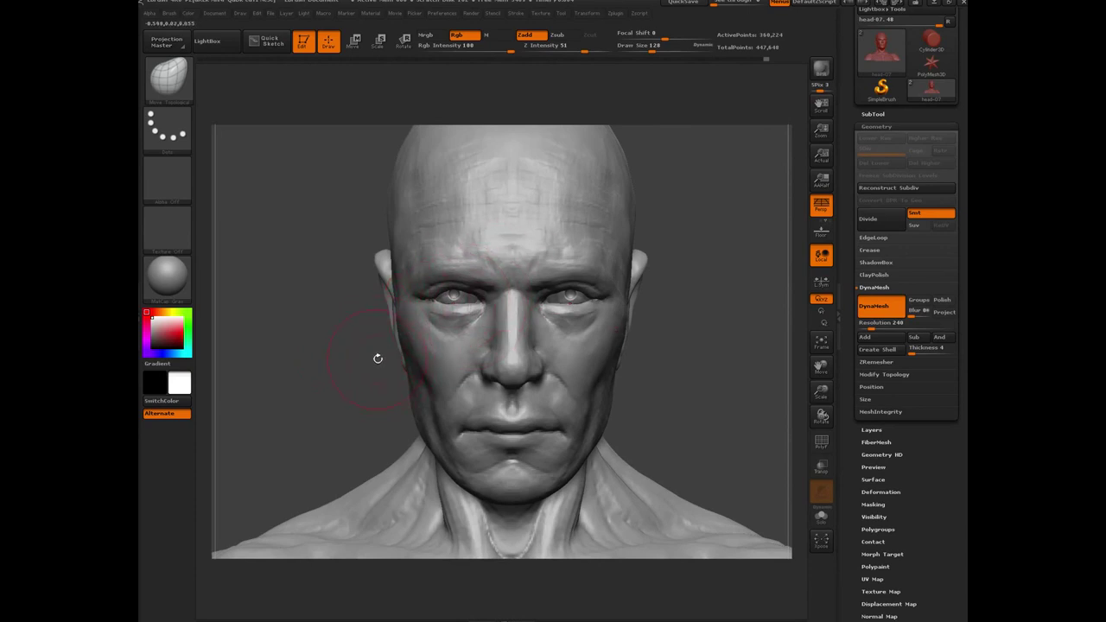
Switch to the Move brush and set its draw size to 104.
key("b")
key("m")
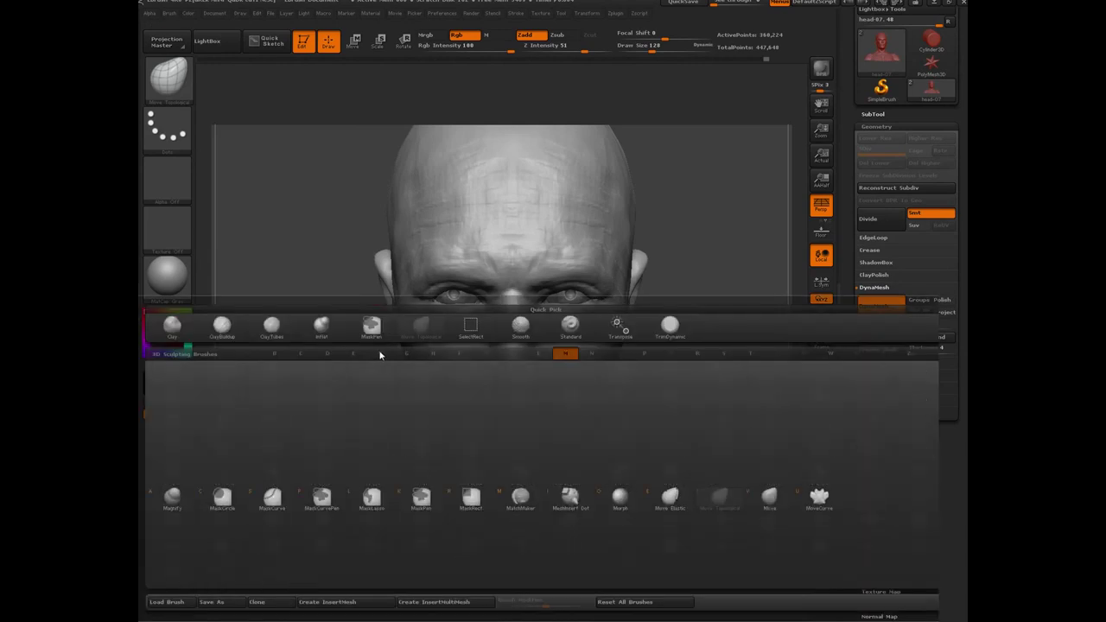
key("v")
key("bracketleft")
key("bracketleft")
key("bracketleft")
key("bracketleft")
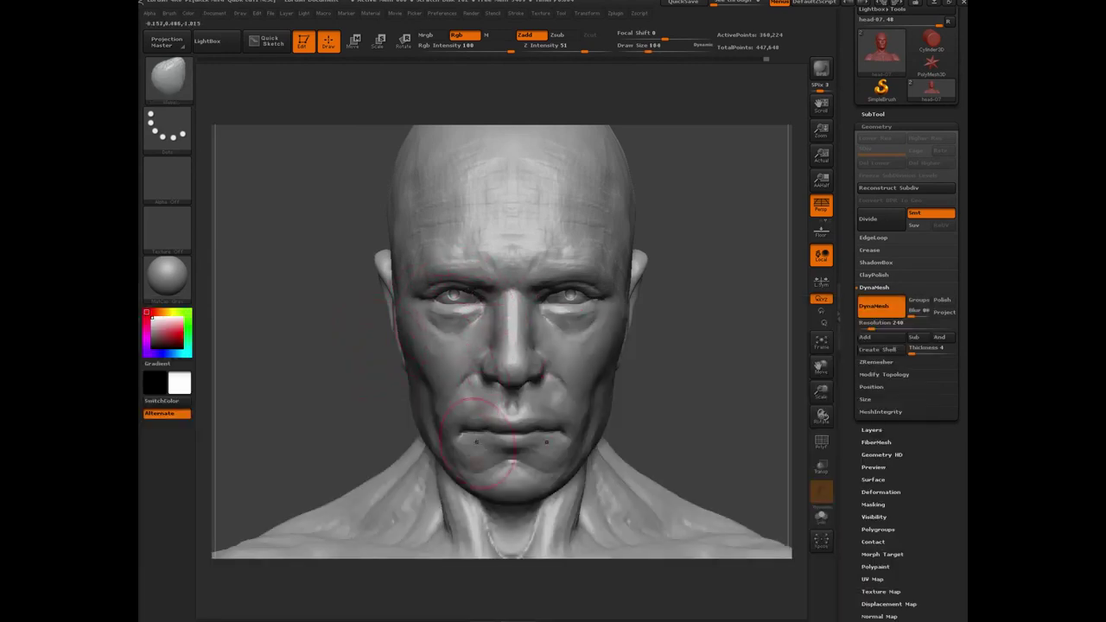
key("bracketright")
Undo a first stroke that lowers the mouth, then reshape the lips upward with the Move brush at draw size 104.
left_click_drag(510, 447, 506, 458)
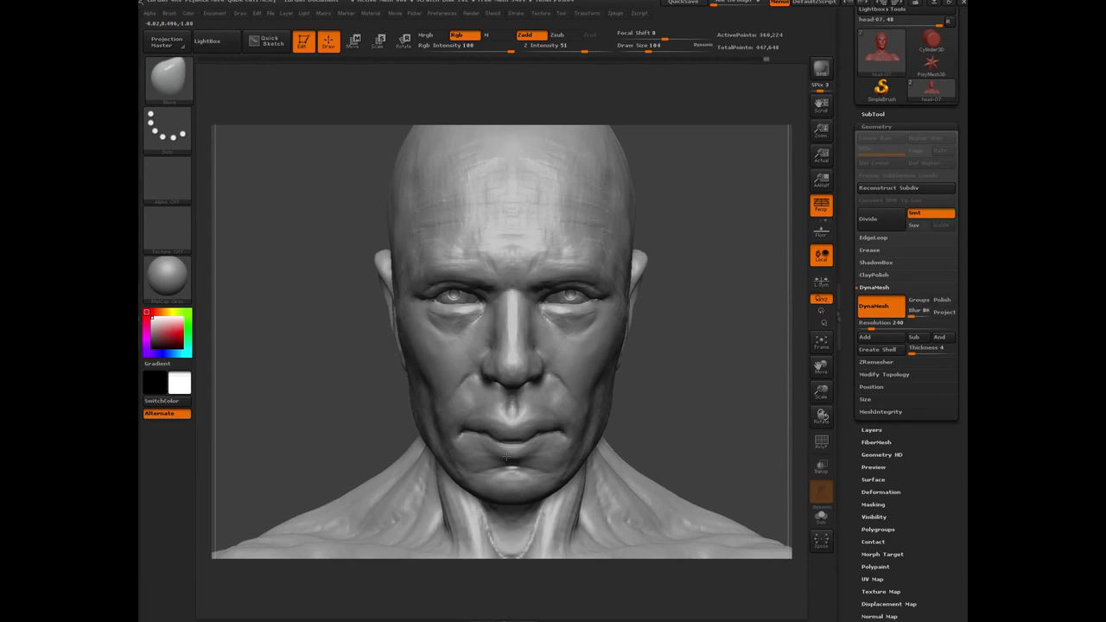
key("ctrl+z")
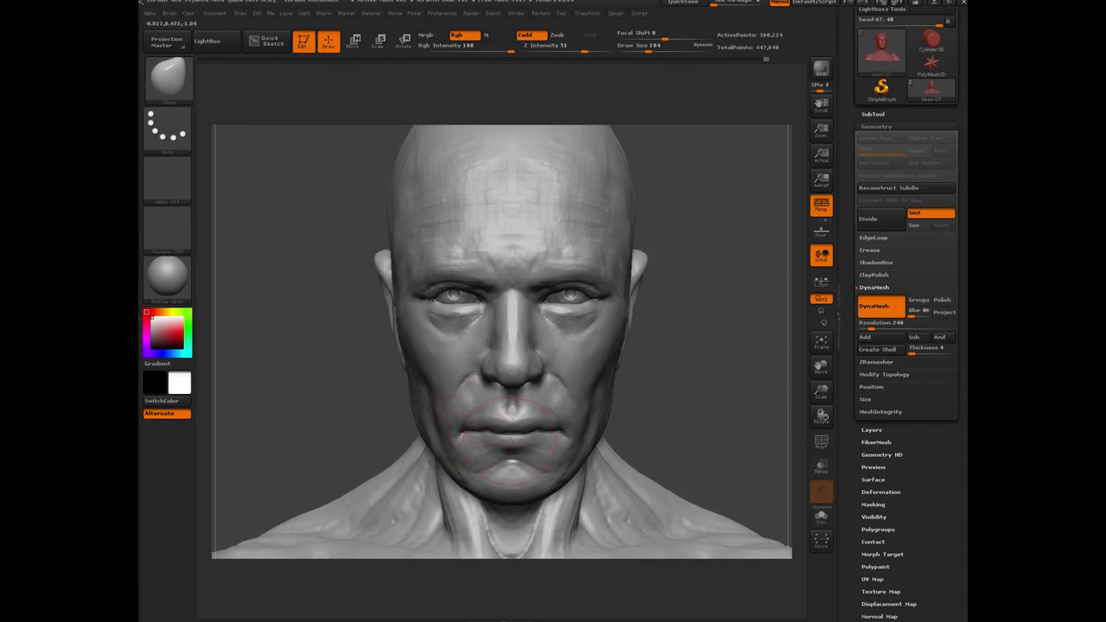
left_click_drag(510, 447, 508, 420)
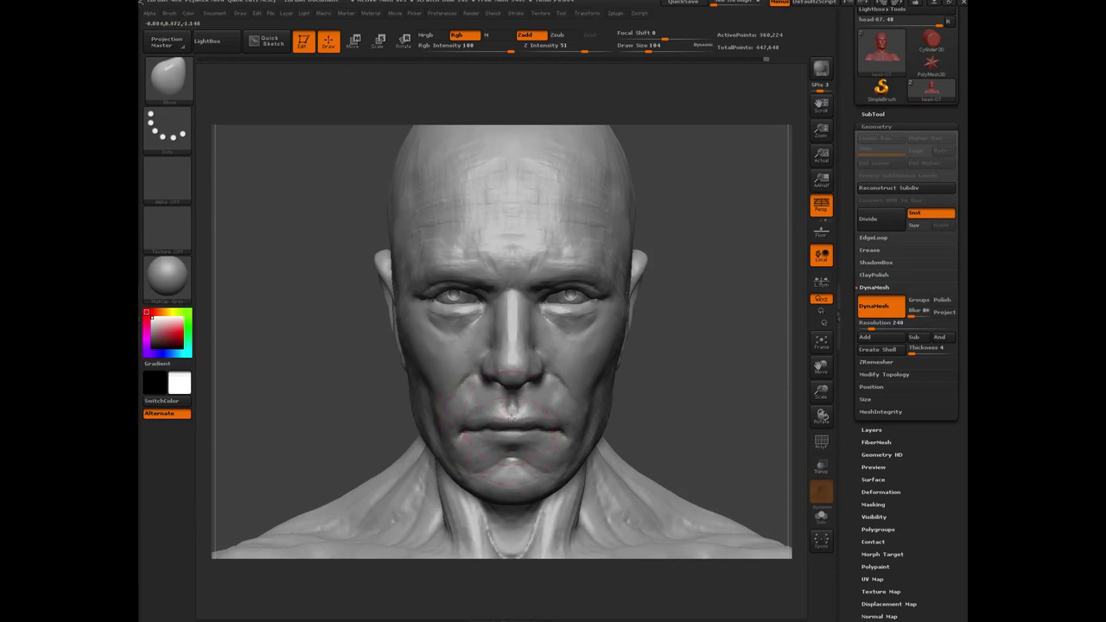
left_click_drag(371, 416, 467, 393)
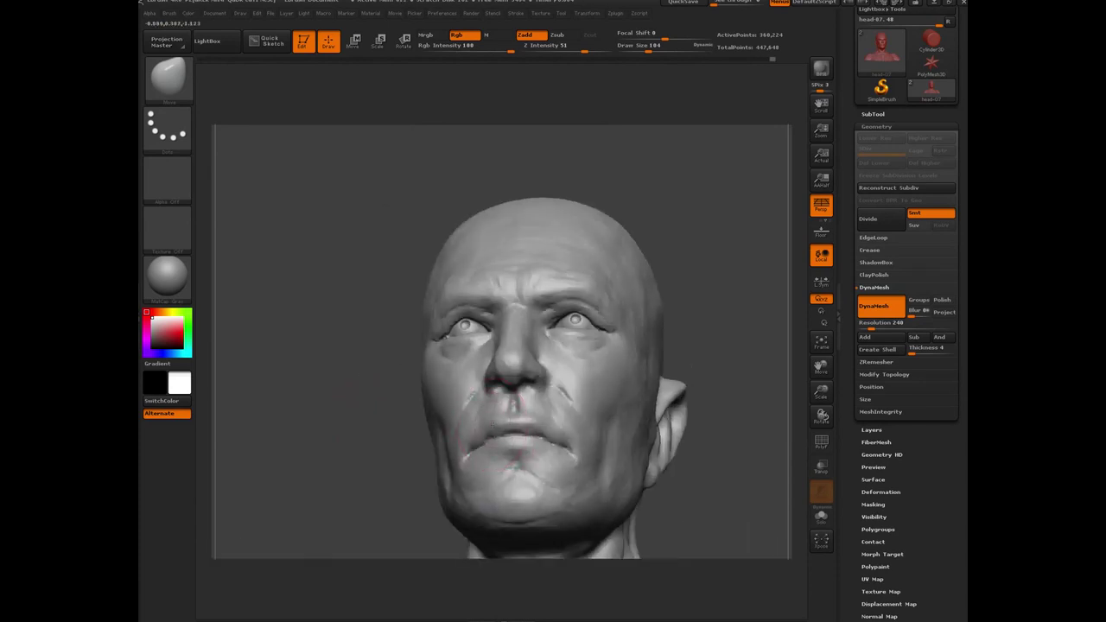
left_click_drag(372, 423, 389, 467)
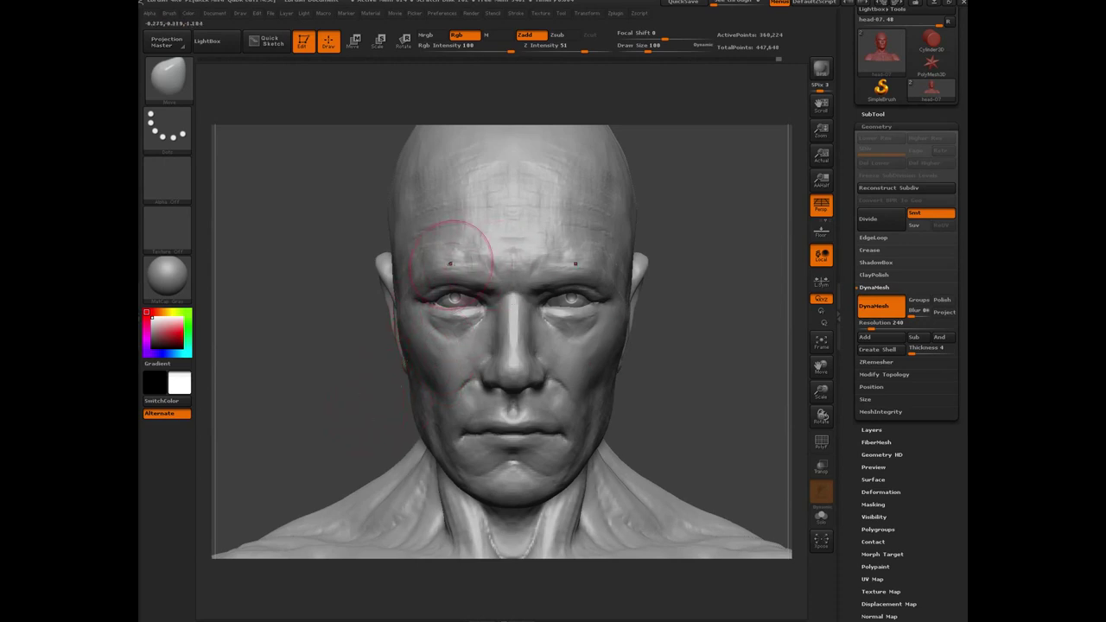
Adjust the cheeks and the sides of the face with the Move brush at draw size 96.
key("bracketleft")
key("bracketleft")
key("bracketleft")
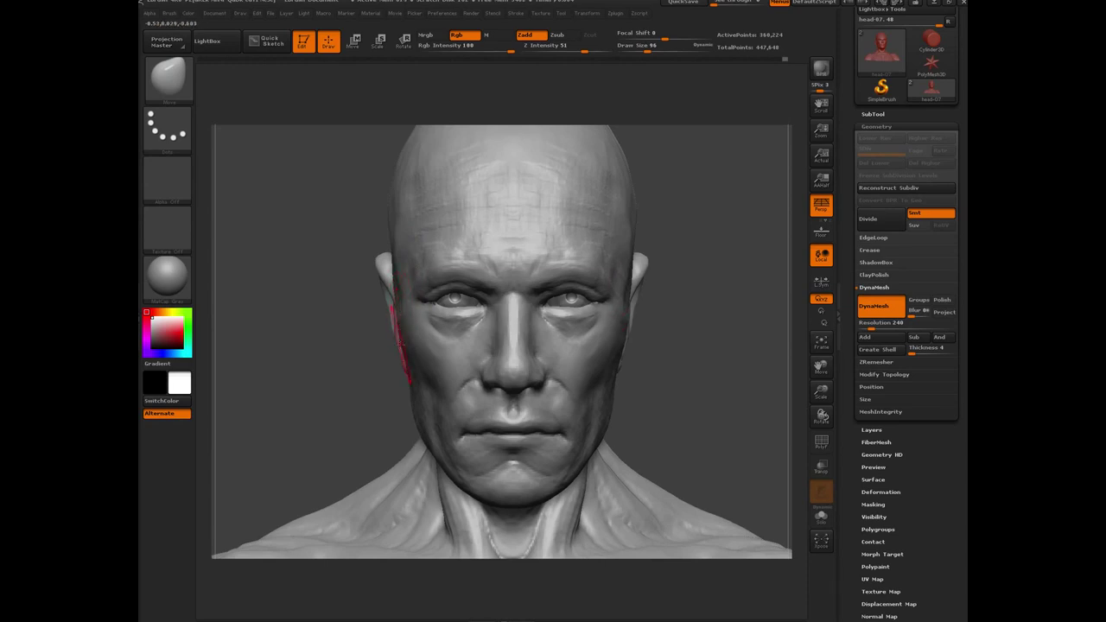
left_click_drag(434, 383, 437, 381)
mouse_move(334, 404)
left_mouse_down()
mouse_move(338, 374)
mouse_move(395, 370)
left_mouse_up()
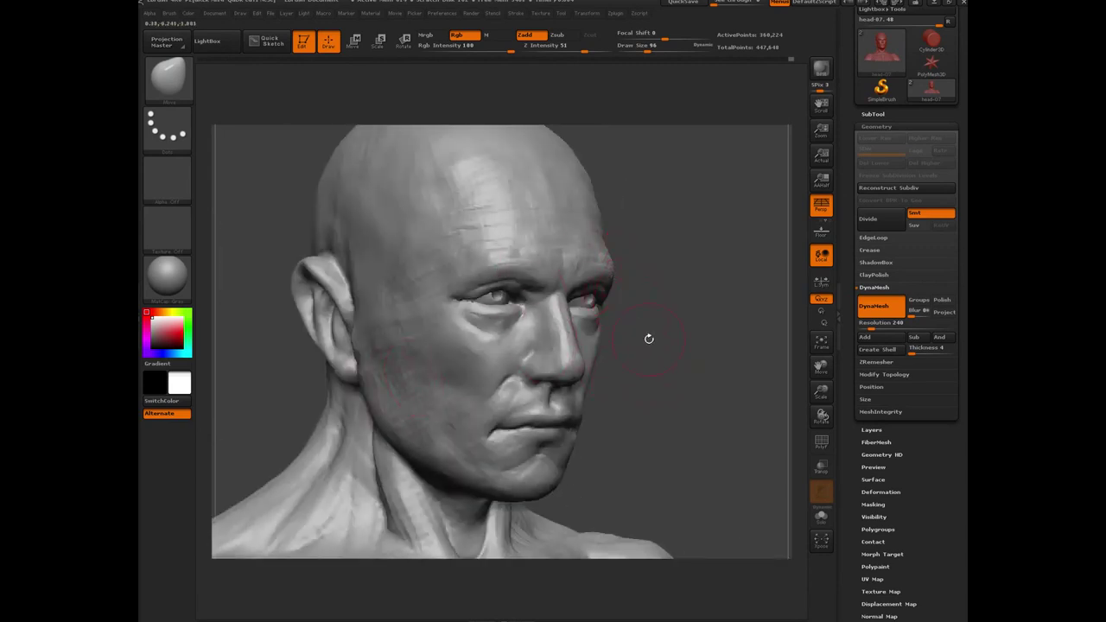
Shape the brow ridges as seen from below with the Move brush at draw size 96.
left_click_drag(653, 343, 612, 238)
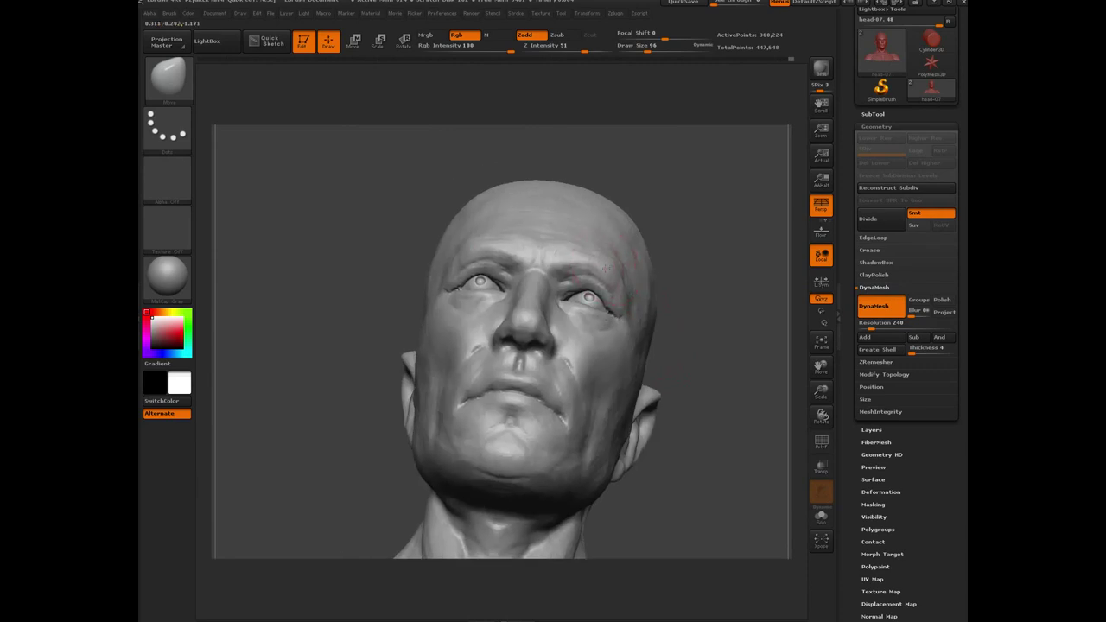
left_click_drag(391, 259, 469, 238)
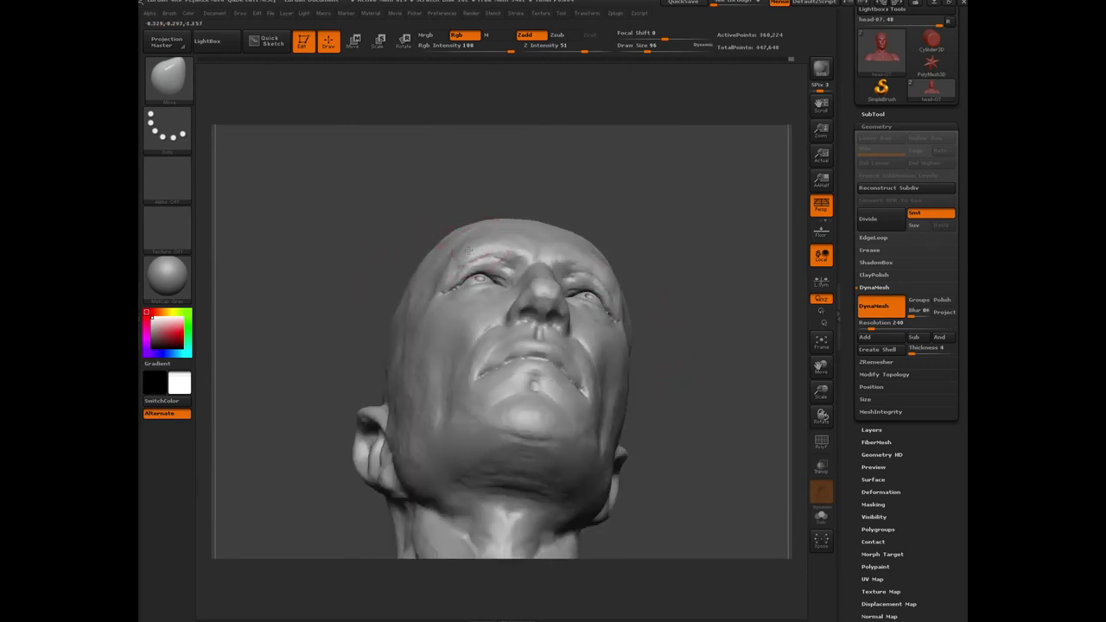
left_click_drag(377, 224, 376, 190)
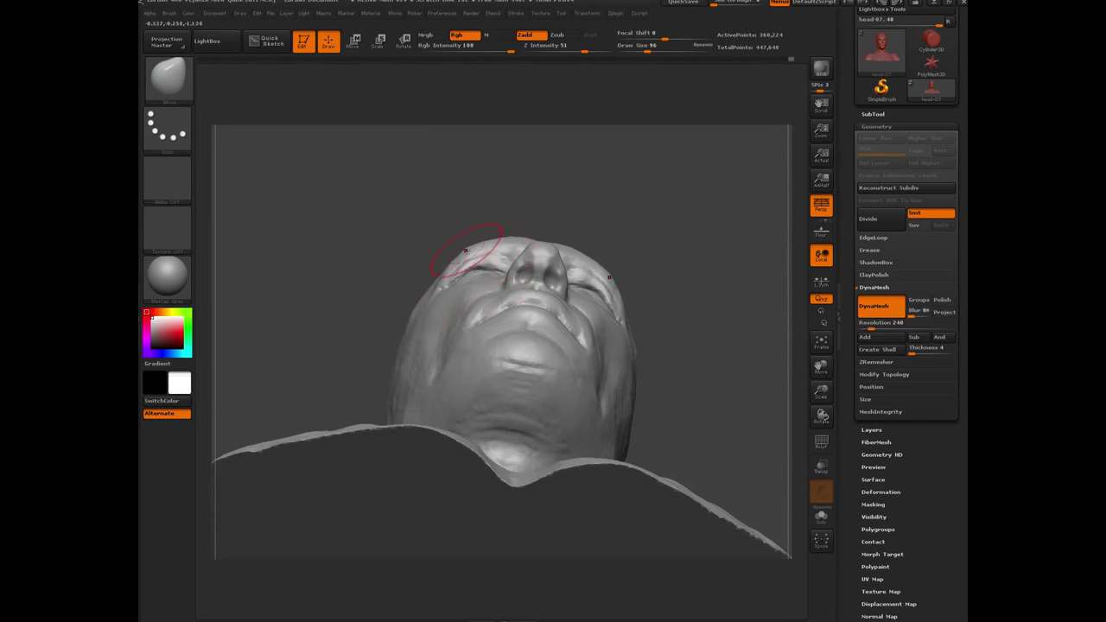
mouse_move(437, 227)
left_mouse_down()
mouse_move(467, 246)
mouse_move(507, 239)
left_mouse_up()
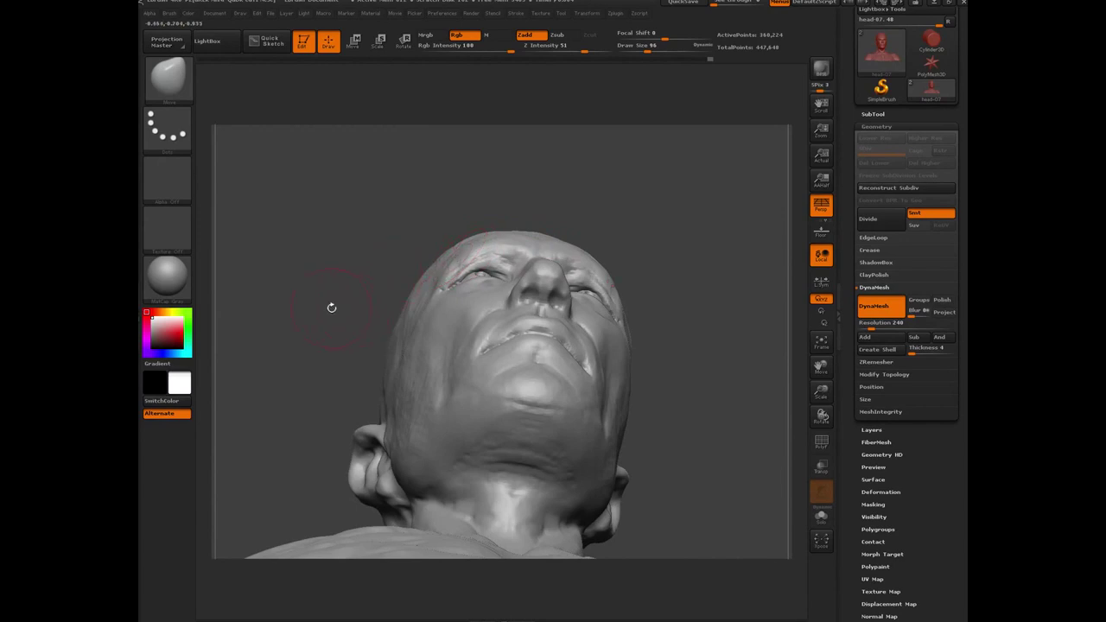
mouse_move(305, 294)
left_mouse_down()
mouse_move(311, 338)
mouse_move(338, 328)
mouse_move(355, 400)
mouse_move(382, 410)
mouse_move(312, 369)
mouse_move(344, 411)
left_mouse_up()
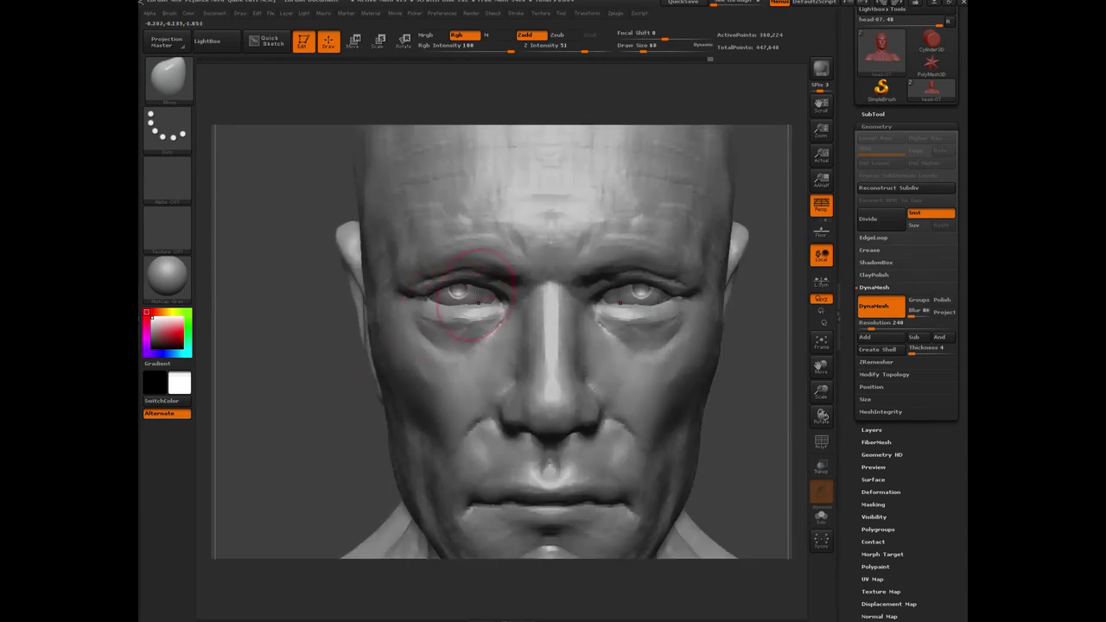
Adjust the upper eyelids and the temple contours with the Move brush at draw sizes 60 to 92.
mouse_move(460, 280)
left_mouse_down()
mouse_move(412, 298)
mouse_move(398, 288)
left_mouse_up()
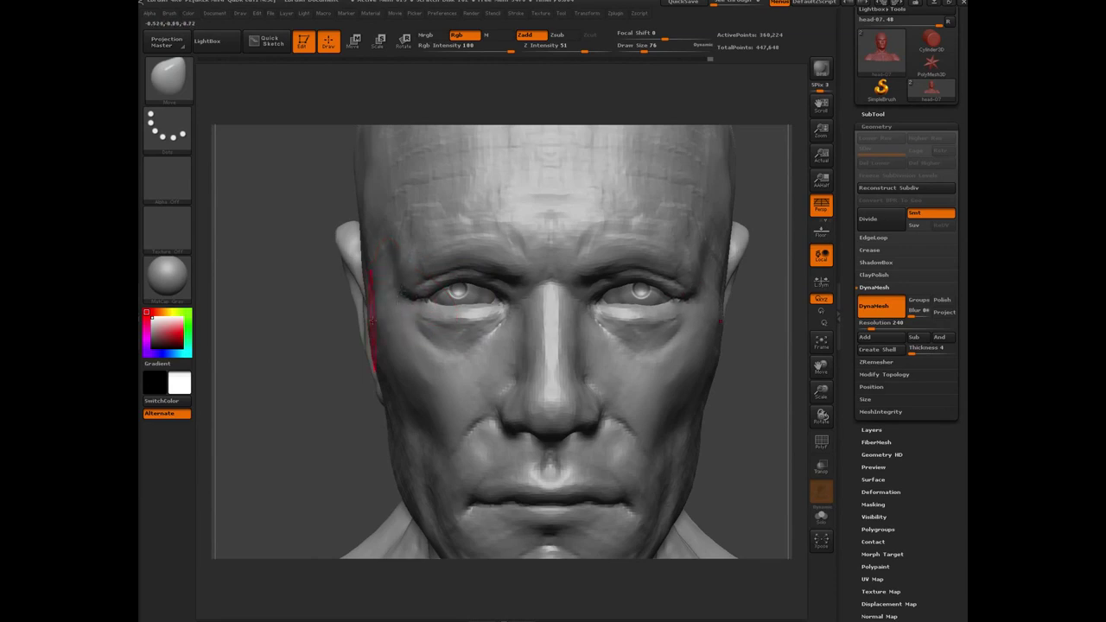
key("bracketright")
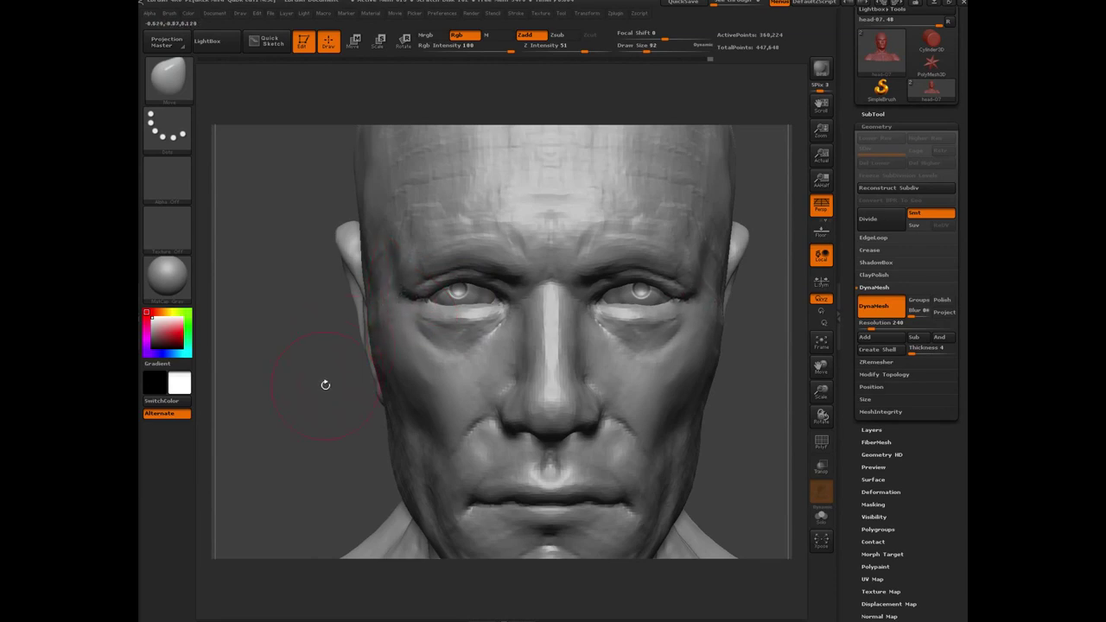
left_click_drag(319, 381, 344, 352)
Refine the outer brows and temples from three-quarter and low angles with the Move brush at draw sizes 64 to 68.
left_click_drag(286, 251, 254, 270)
left_click_drag(290, 232, 370, 251)
left_click_drag(307, 395, 402, 268)
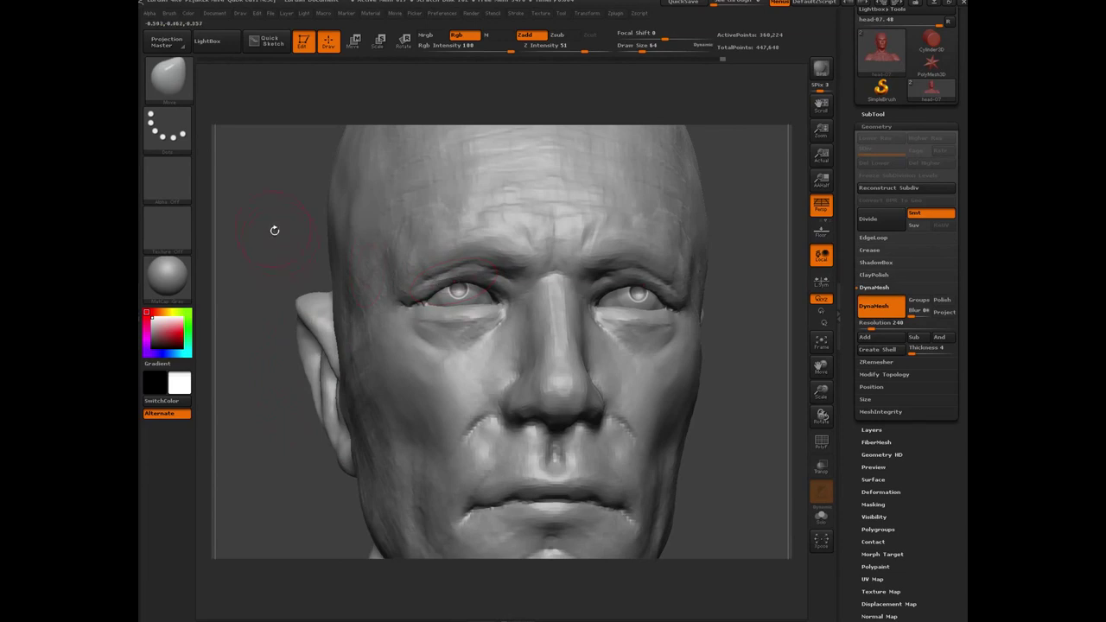
left_click_drag(275, 230, 444, 274)
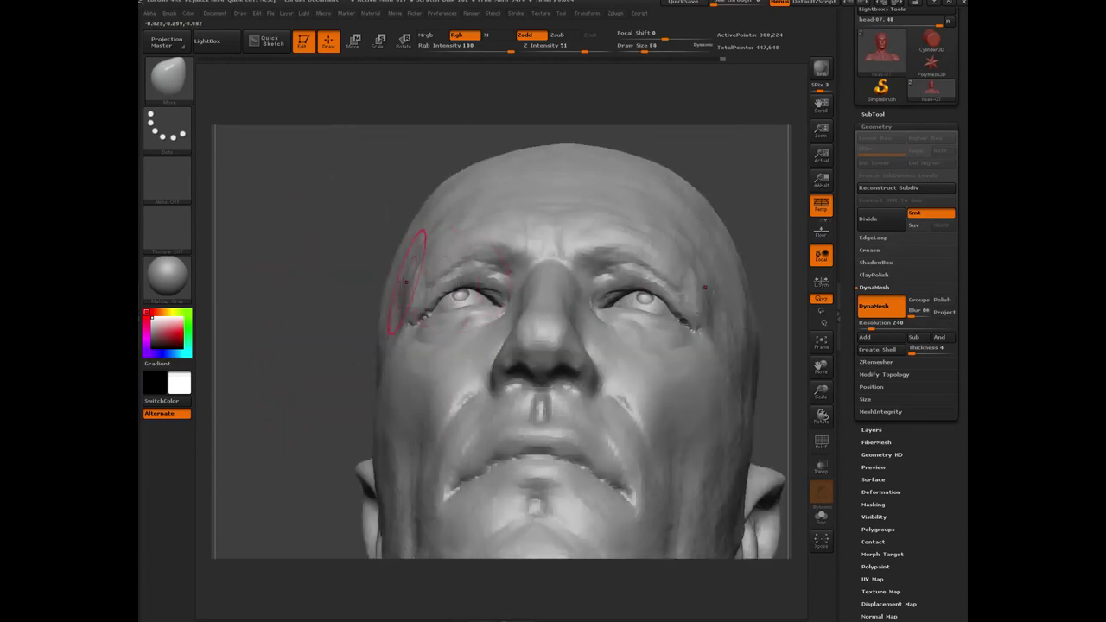
left_click_drag(296, 251, 419, 246)
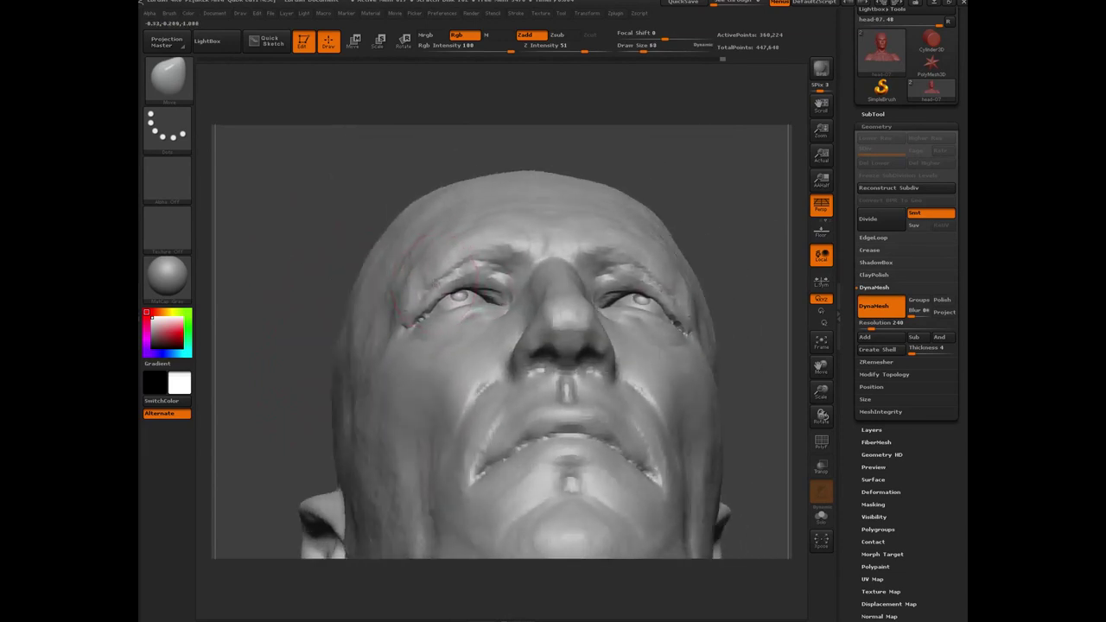
left_click_drag(296, 247, 309, 395)
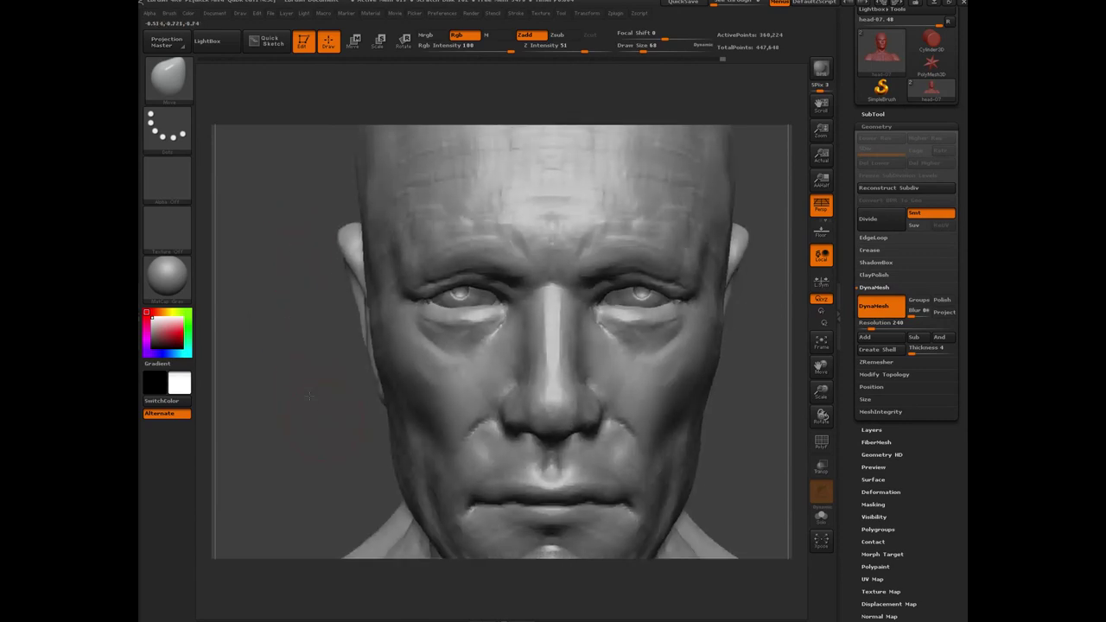
Check the whole bust from the front and refine the area around the eyes with the Move brush at draw size 76.
key("f")
key("f")
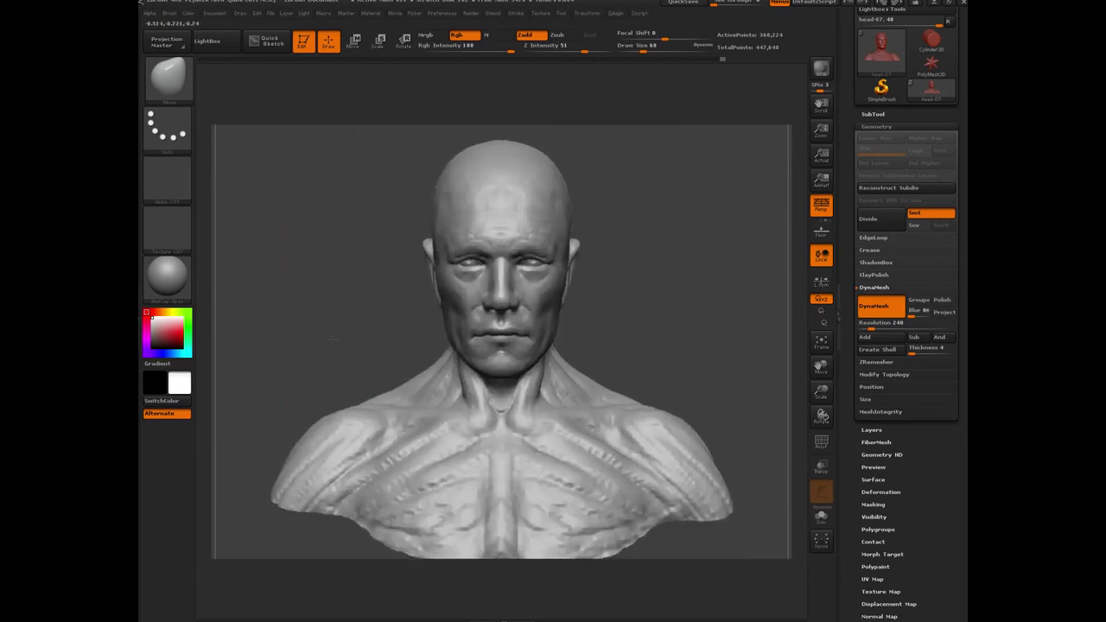
left_click_drag(333, 338, 376, 311, "alt")
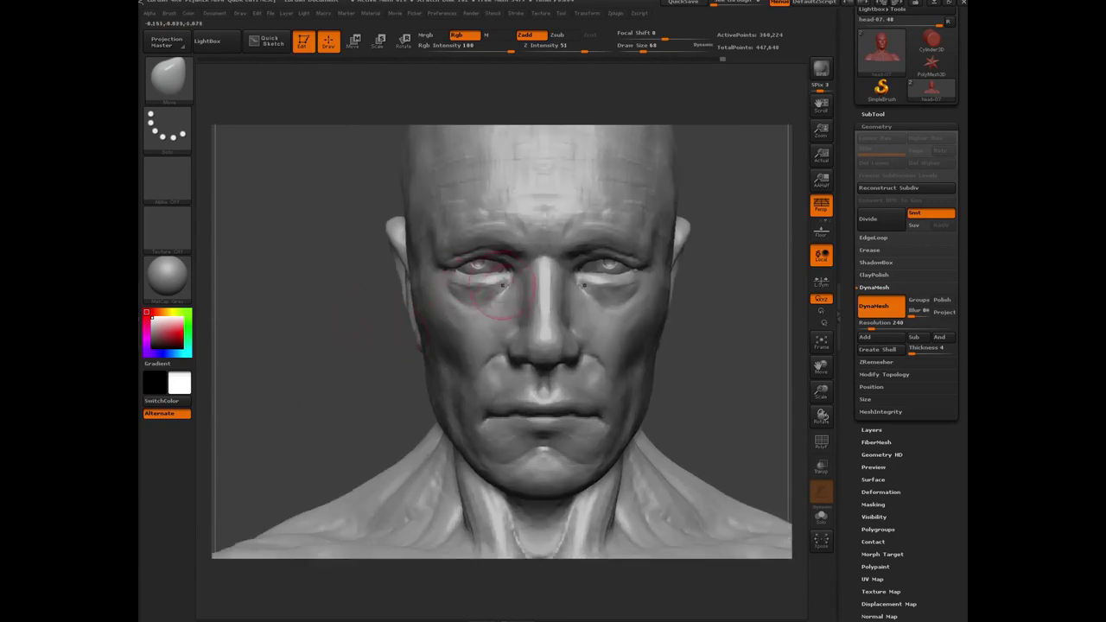
key("]")
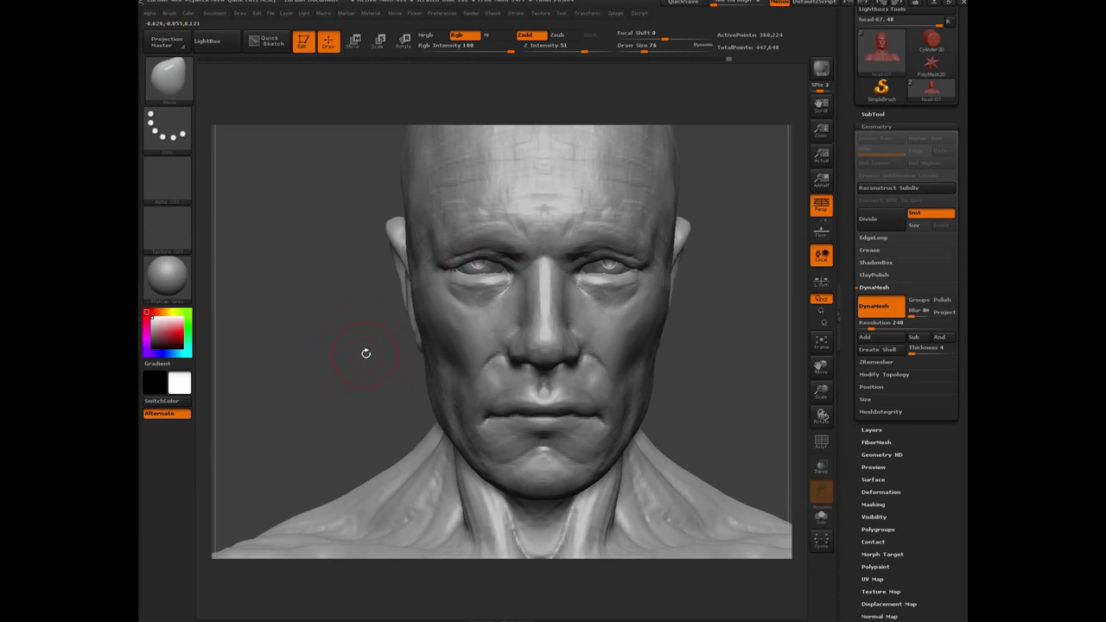
Switch to the Standard brush for sculpting the face.
key("b")
key("s")
key("t")
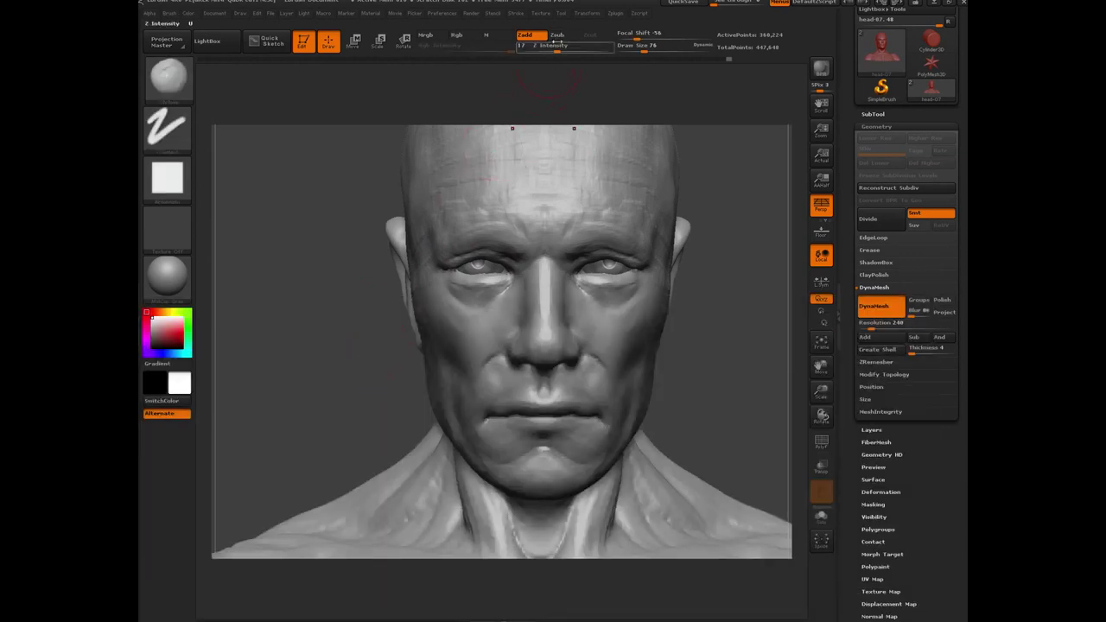
Set Z Intensity to 17 and refine the brows and upper eye sockets from front and three-quarter angles at draw size 44.
key("Return")
left_click_drag(327, 333, 388, 302)
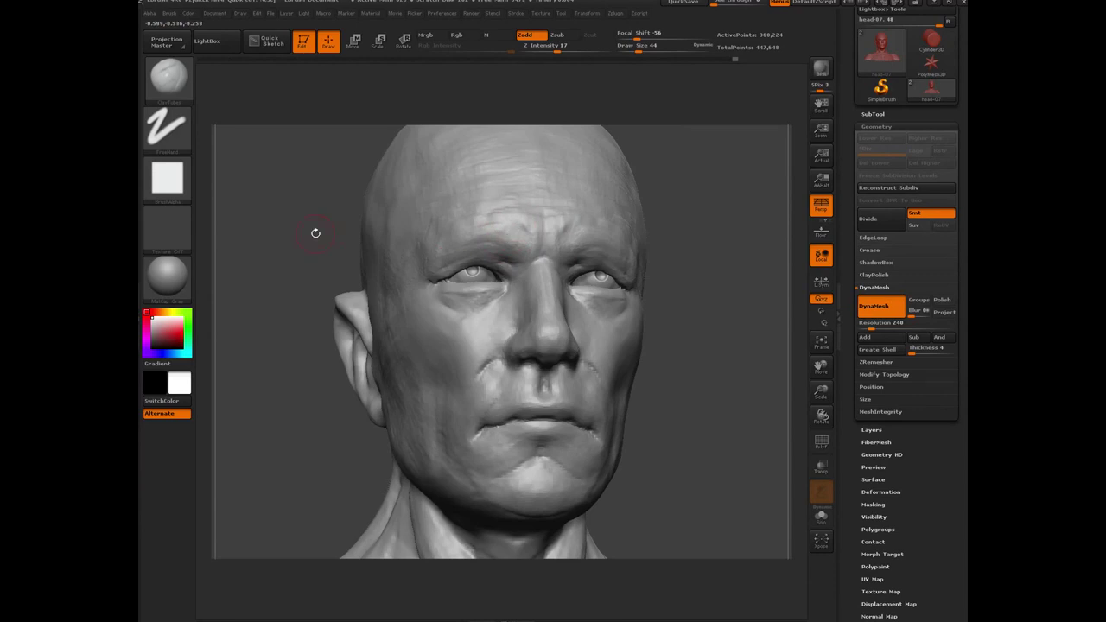
left_click_drag(306, 219, 479, 272)
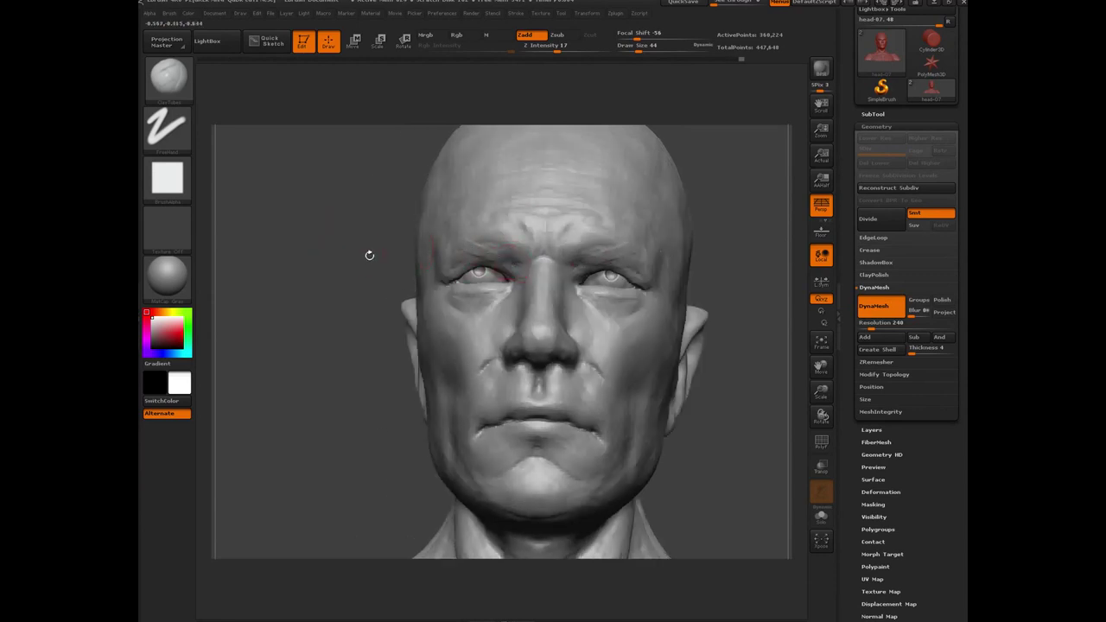
left_click_drag(369, 254, 507, 247)
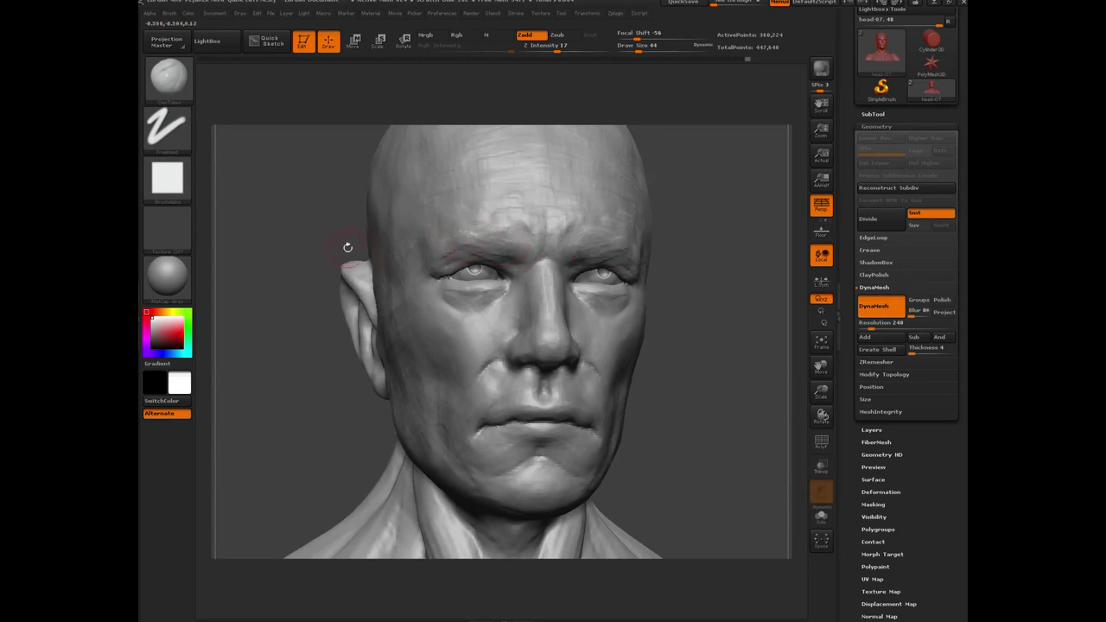
left_click_drag(309, 207, 267, 214)
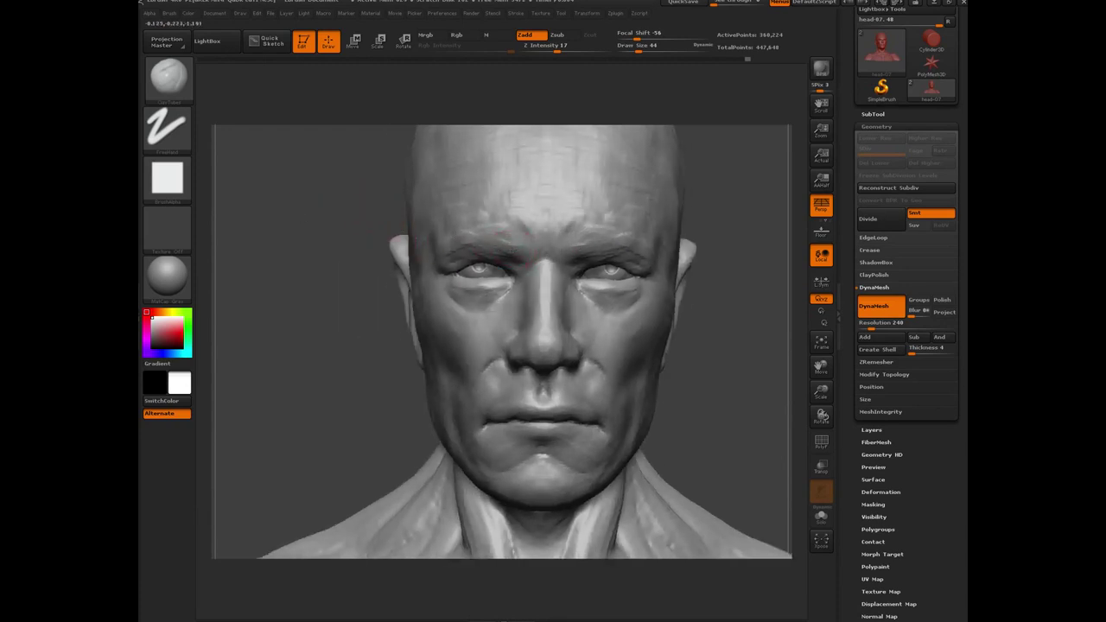
left_click_drag(340, 214, 452, 240)
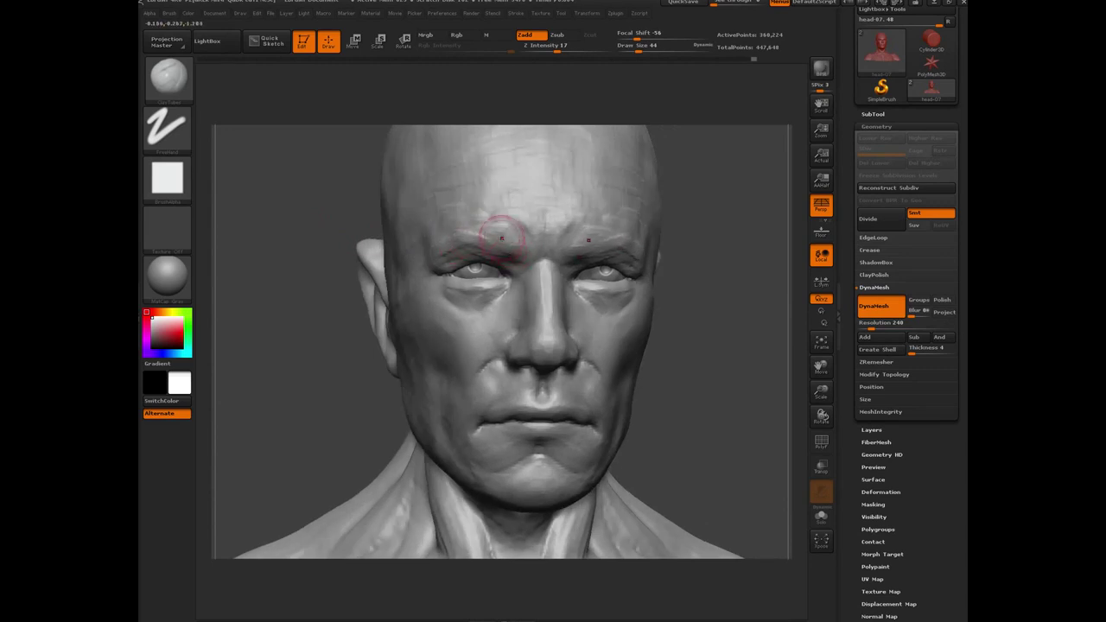
left_click_drag(305, 201, 474, 257)
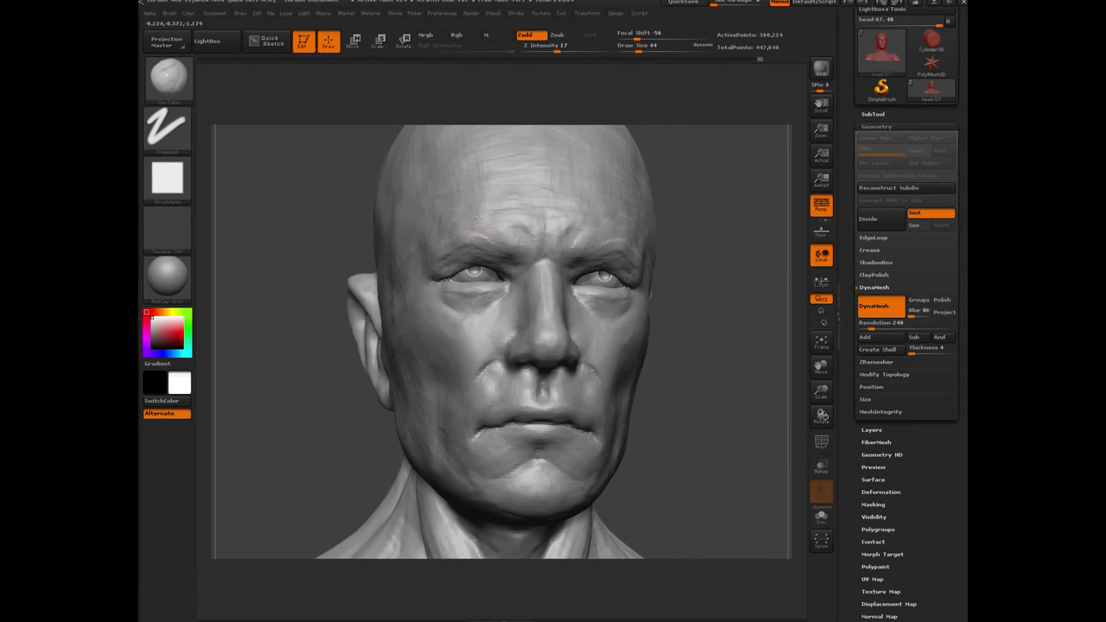
left_click_drag(324, 204, 458, 268)
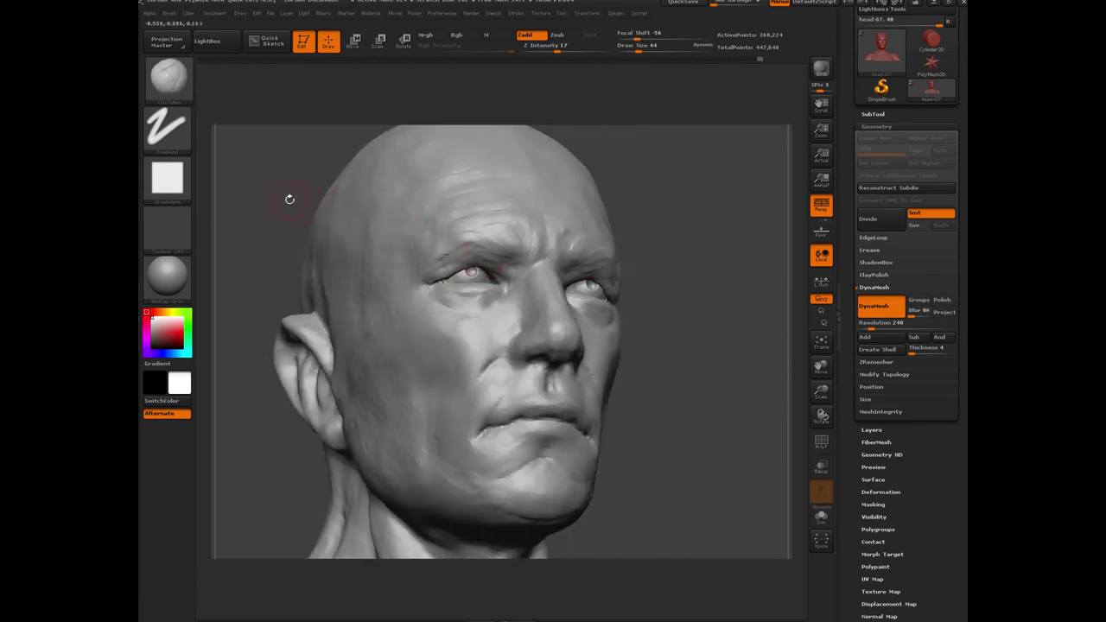
Sculpt the outer eye corners and upper lid folds from a low three-quarter angle at draw size 40.
left_click_drag(299, 192, 470, 274)
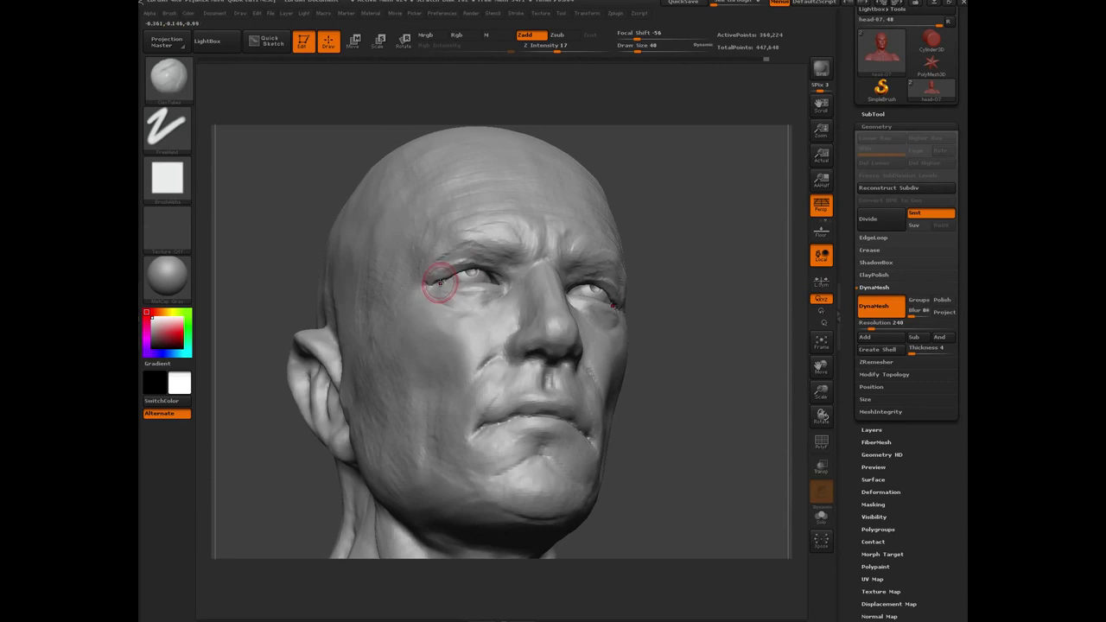
mouse_move(440, 282)
left_mouse_down()
mouse_move(475, 269)
mouse_move(468, 258)
left_mouse_up()
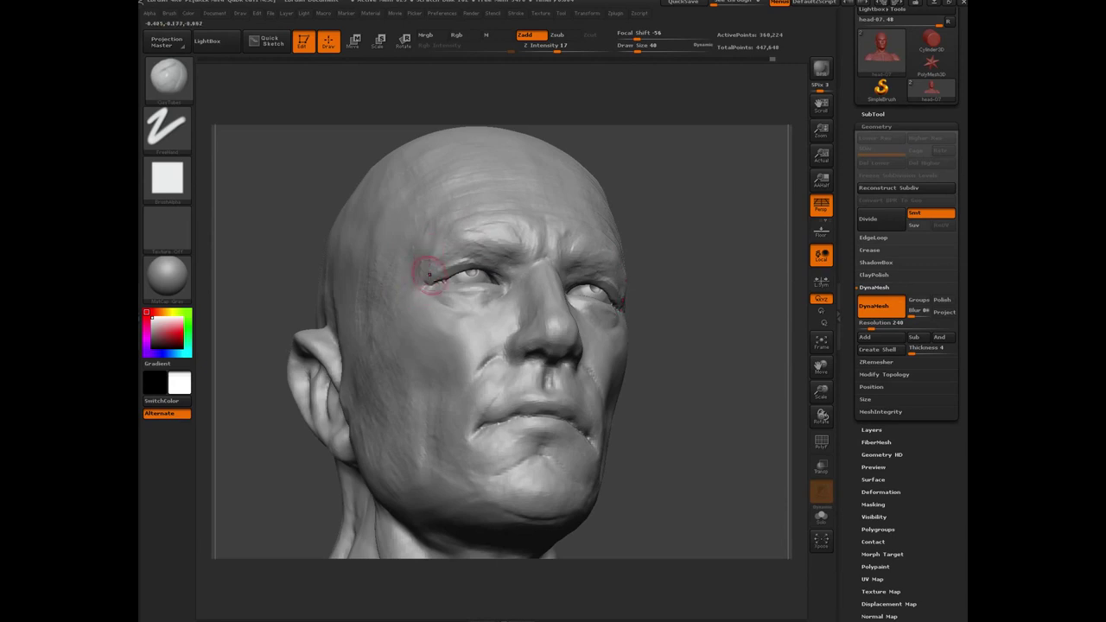
mouse_move(272, 200)
left_mouse_down()
mouse_move(328, 402)
mouse_move(308, 375)
mouse_move(375, 380)
mouse_move(379, 334)
mouse_move(528, 272)
left_mouse_up()
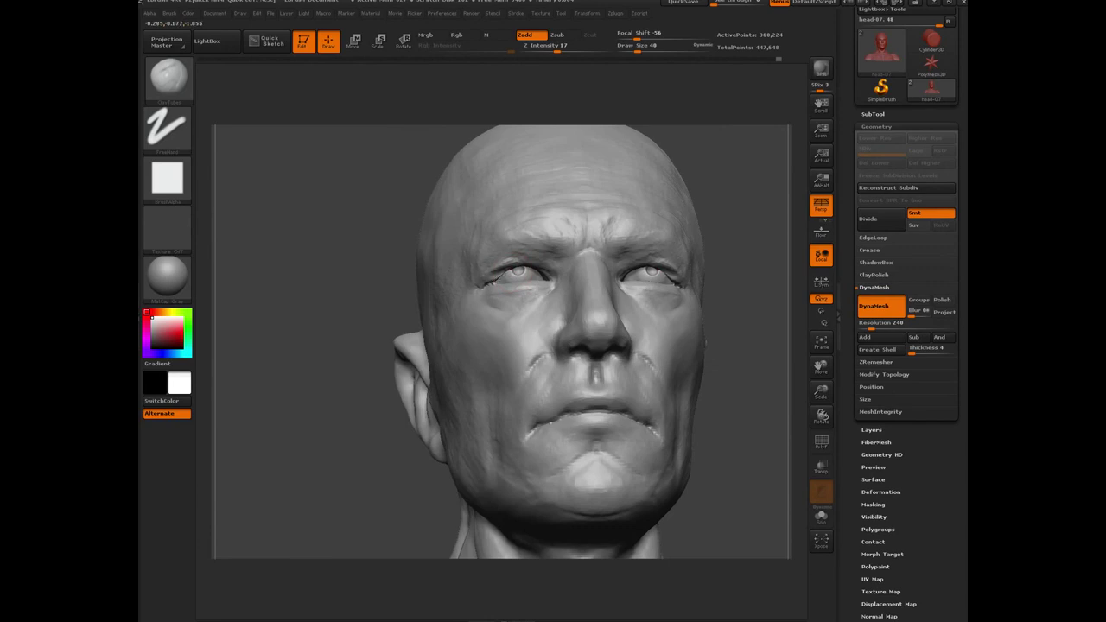
Refine and smooth the outer part of the upper eyelid at close range with a smaller draw size.
key("shift")
right_click_drag(335, 278, 322, 577)
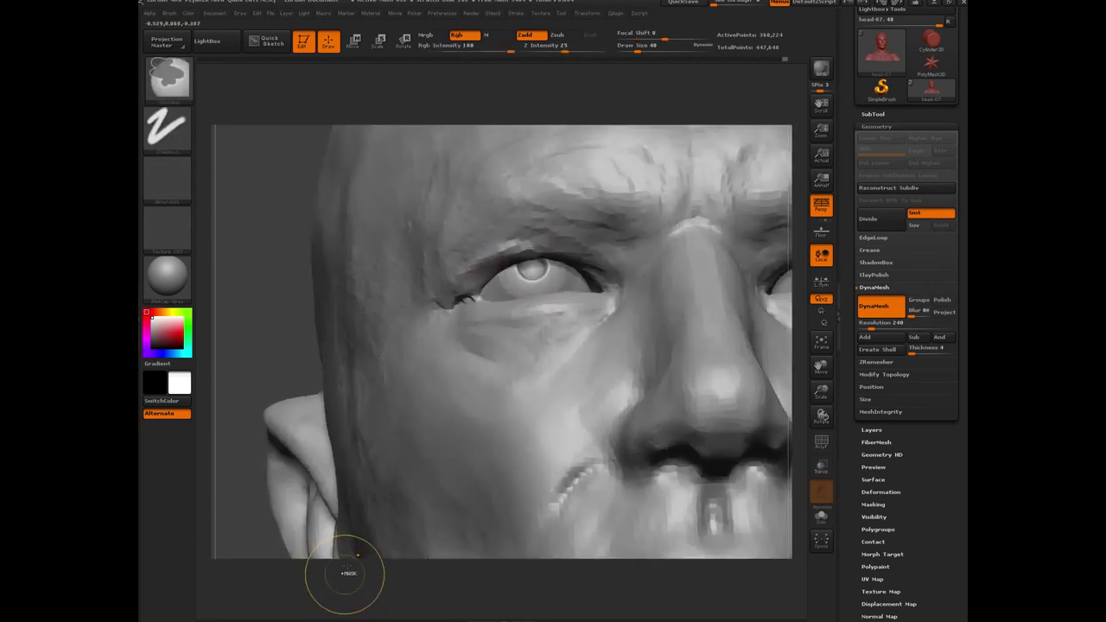
mouse_move(493, 292)
left_mouse_down()
mouse_move(505, 276)
mouse_move(482, 282)
mouse_move(510, 266)
mouse_move(487, 273)
left_mouse_up()
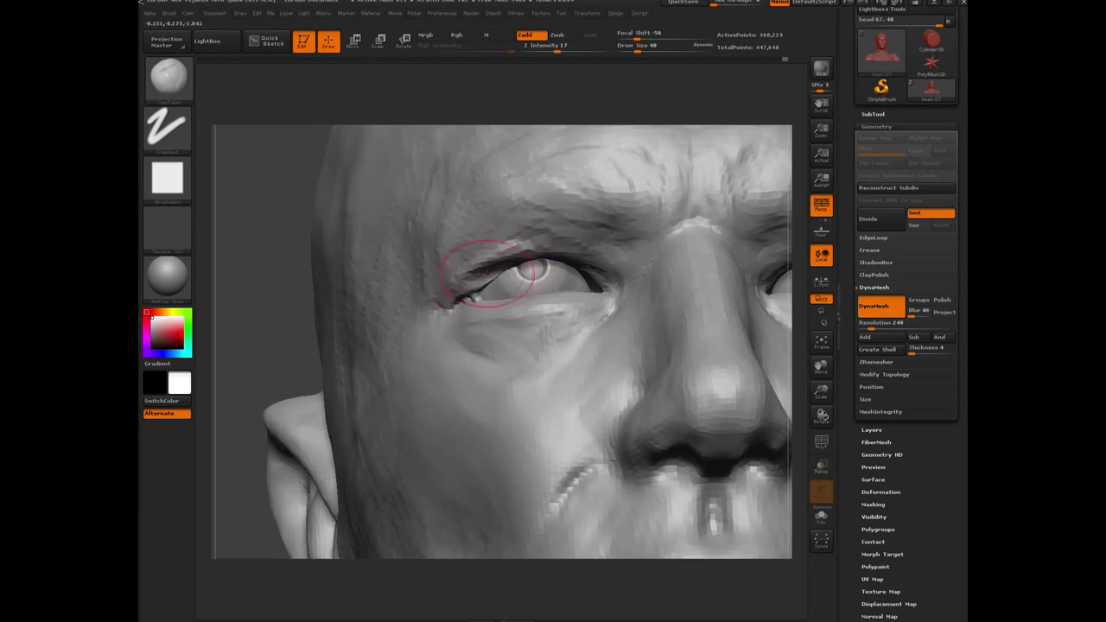
key("[")
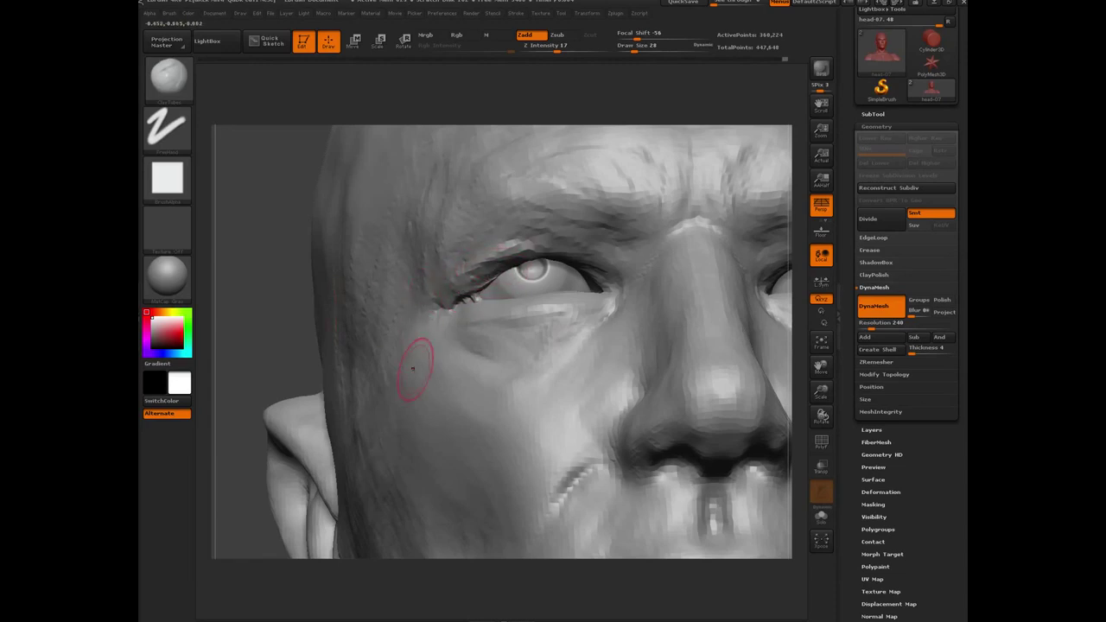
key("ctrl+z")
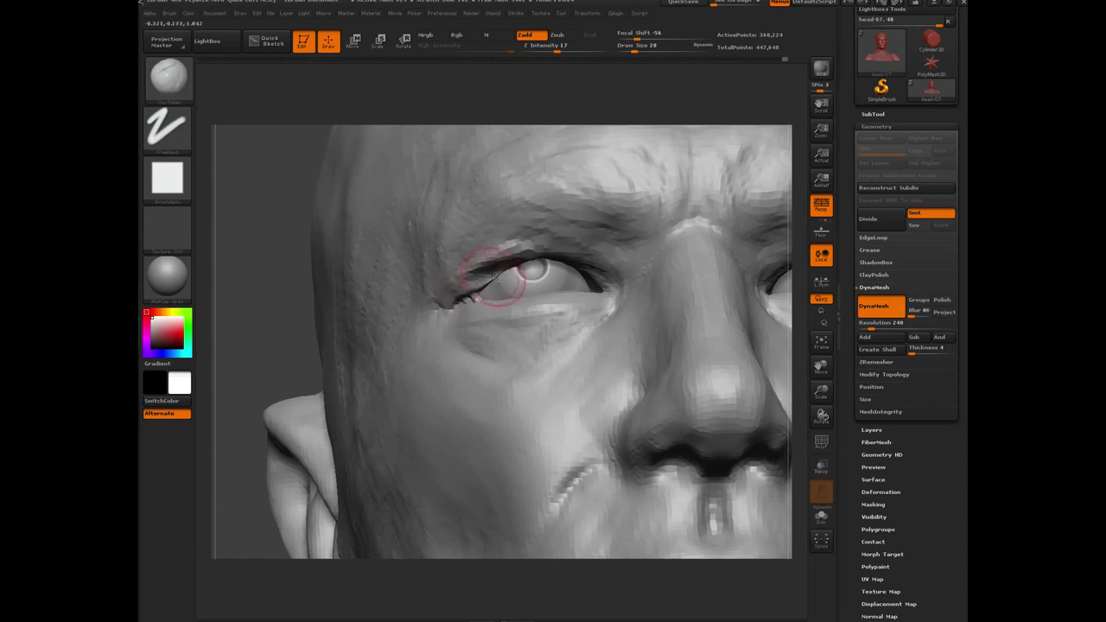
left_click_drag(495, 276, 498, 275)
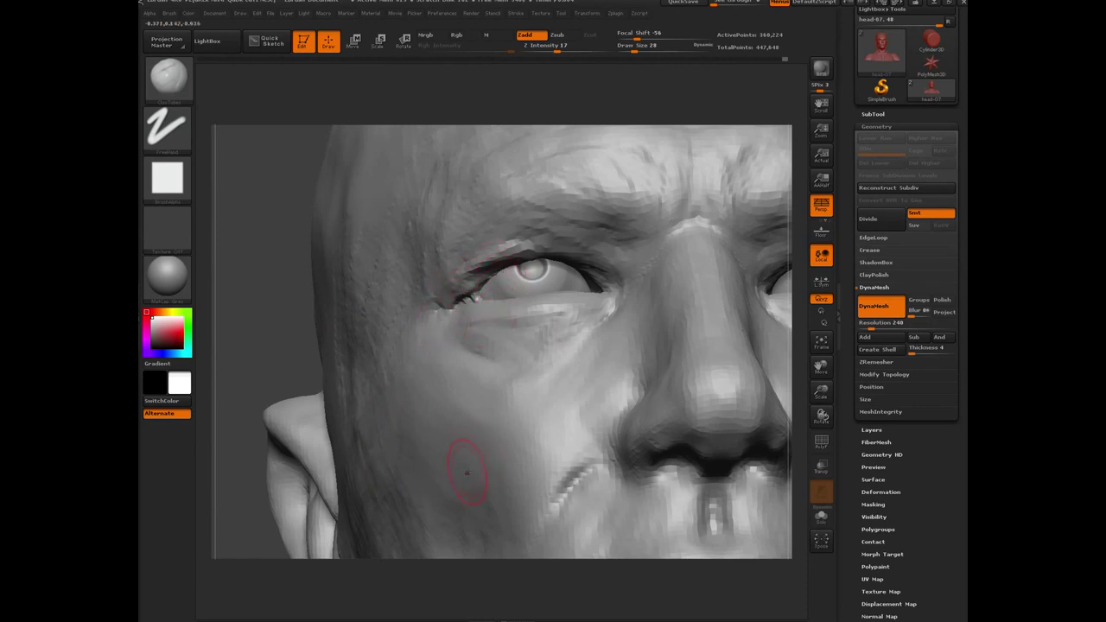
key("ctrl+z")
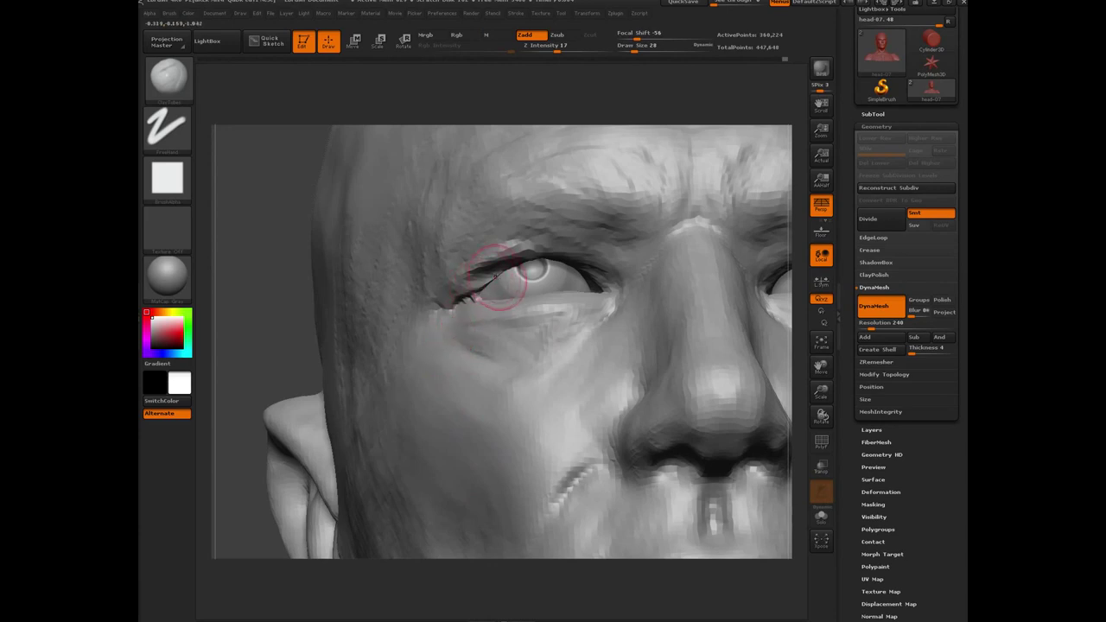
left_click_drag(491, 280, 505, 273, "shift")
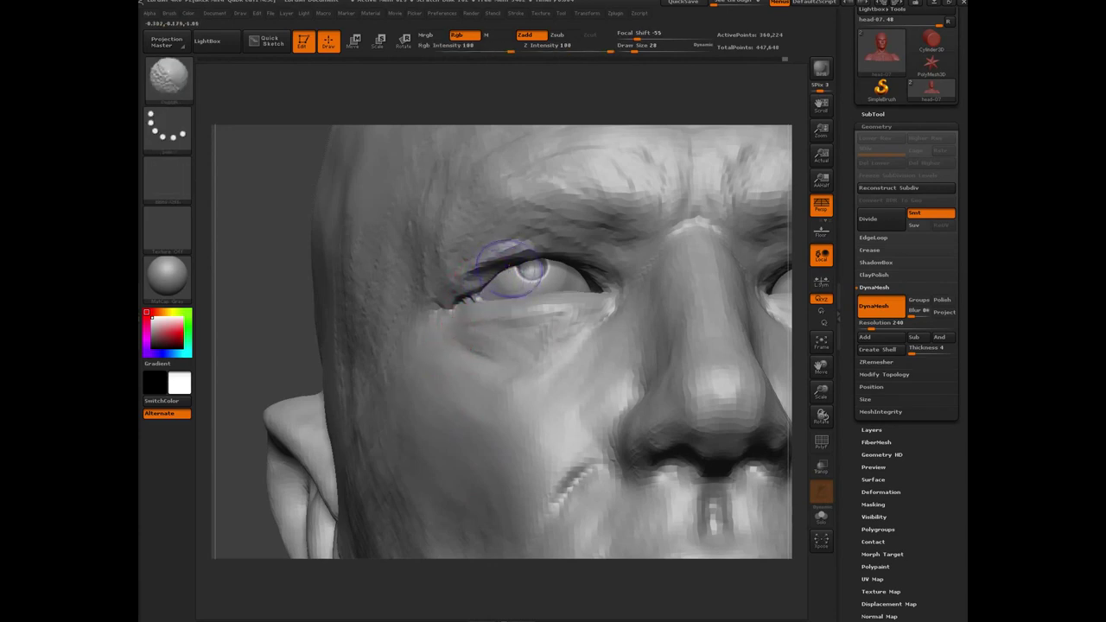
left_click_drag(270, 296, 275, 259)
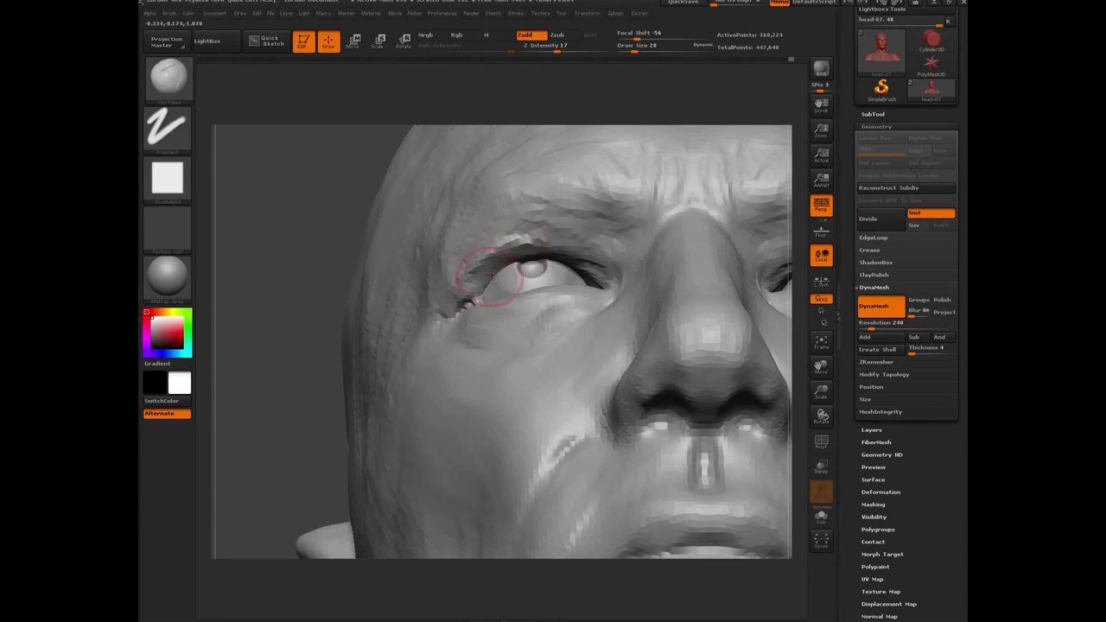
mouse_move(296, 233)
left_mouse_down()
mouse_move(302, 189)
mouse_move(544, 255)
left_mouse_up()
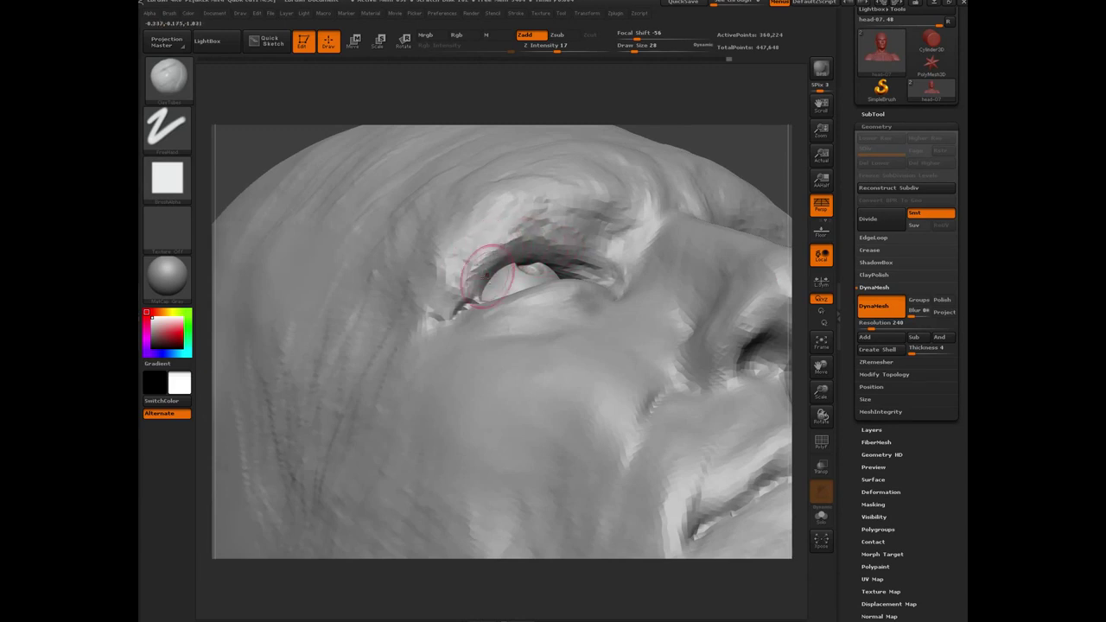
Isolate the front of the face around the eyes and nose bridge by hiding the rest of the bust.
key("f")
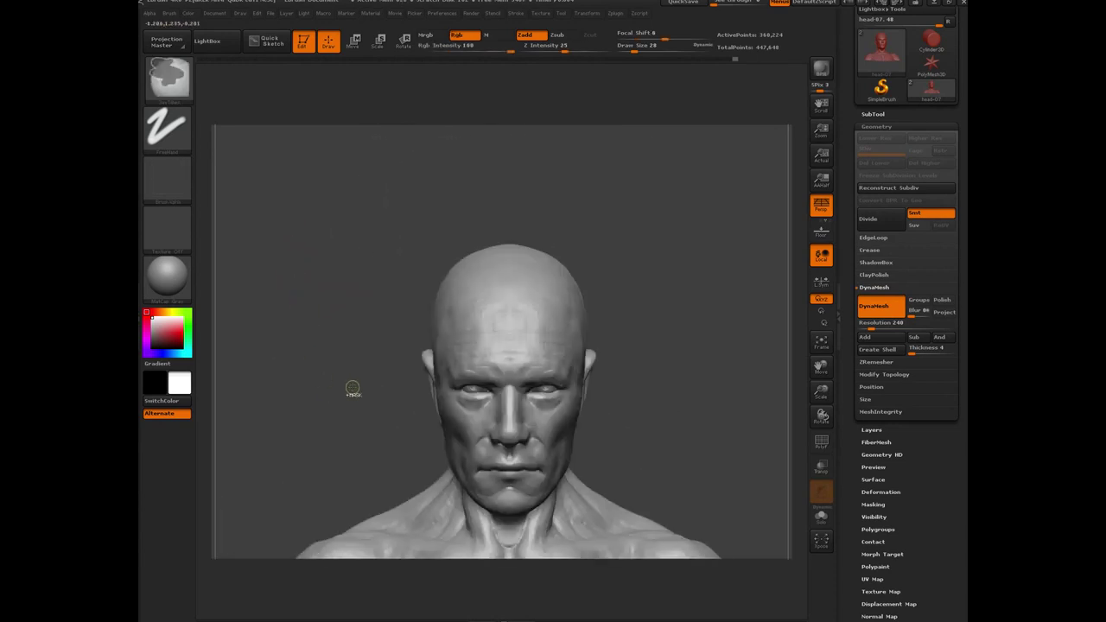
left_click_drag(355, 357, 635, 444, "ctrl+shift")
left_click_drag(364, 424, 354, 332)
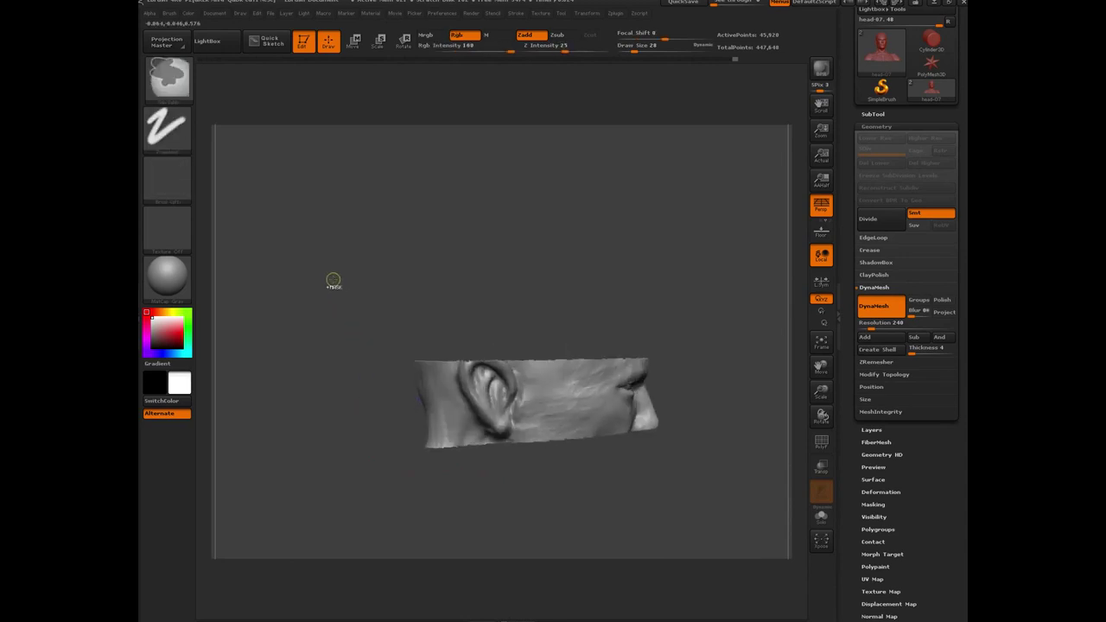
left_click_drag(331, 283, 586, 492, "ctrl+shift")
left_click_drag(510, 481, 335, 342, "shift")
left_click_drag(244, 173, 289, 351, "alt")
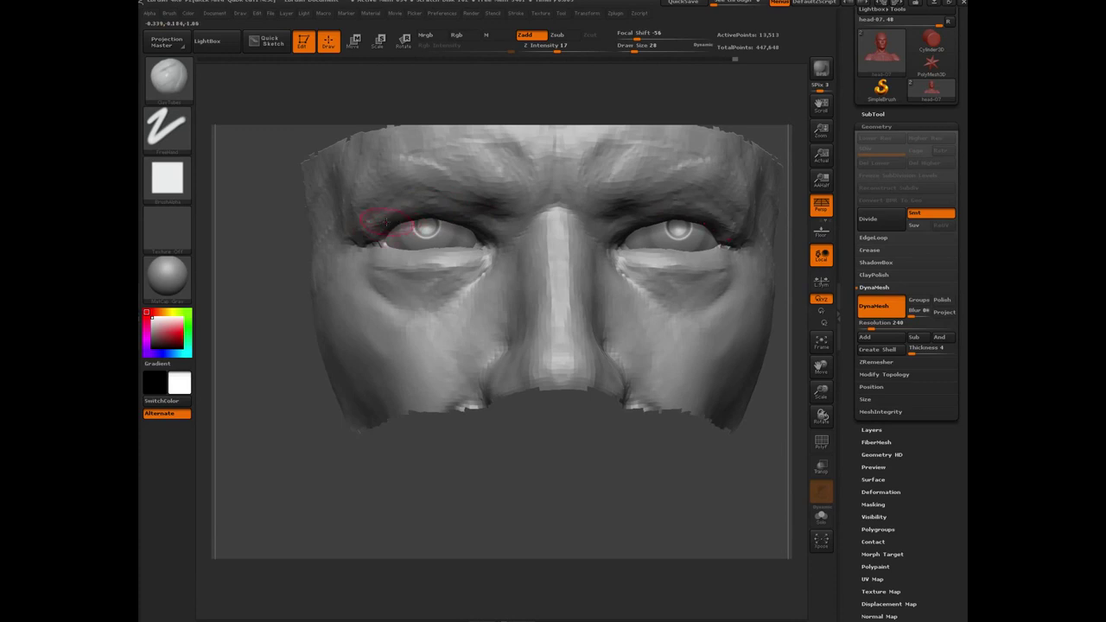
Sculpt the outer eye corners and the skin above the upper eyelids on the isolated eye region.
left_click_drag(294, 278, 393, 233)
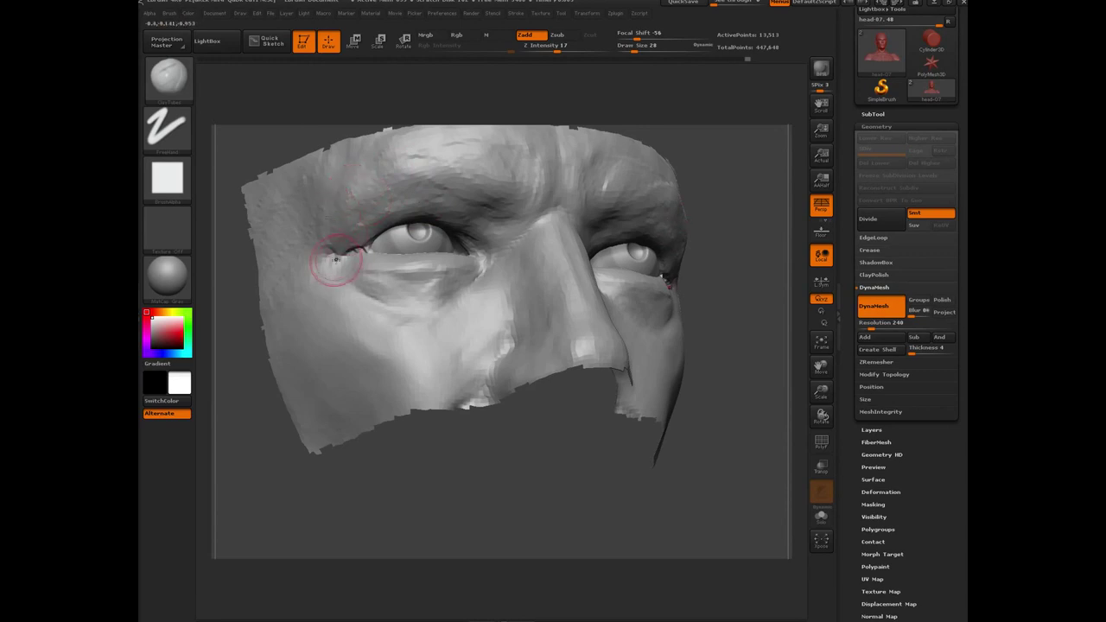
left_click_drag(480, 479, 331, 216)
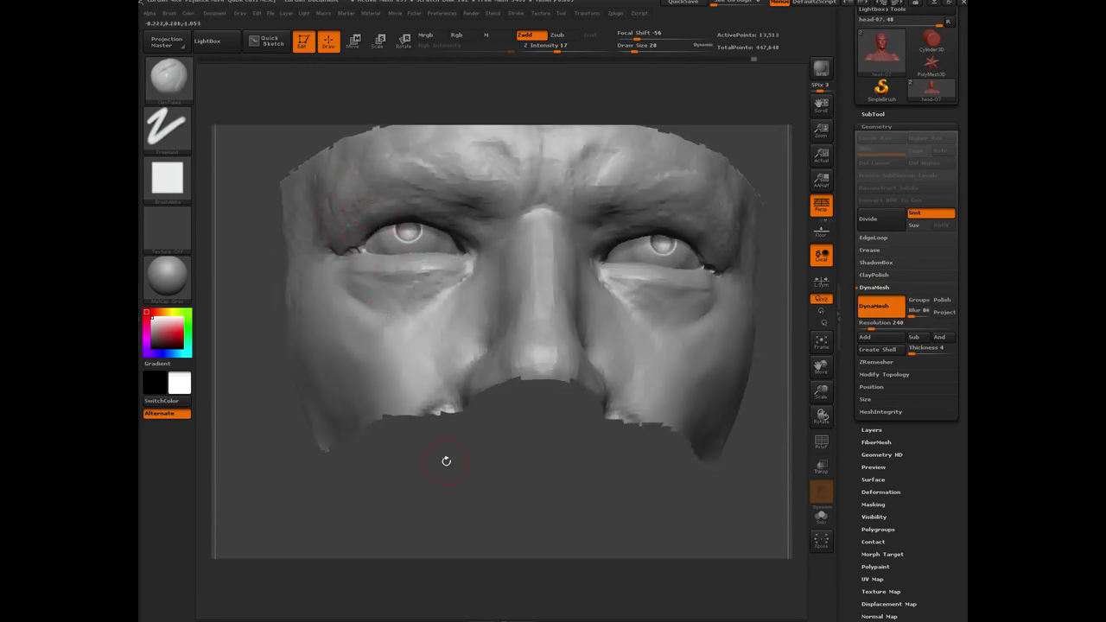
left_click_drag(444, 459, 513, 326)
left_click_drag(256, 343, 343, 343)
Set the draw size to 32 and shape the upper eyelids from the front and from below.
left_click_drag(302, 221, 325, 323, "alt")
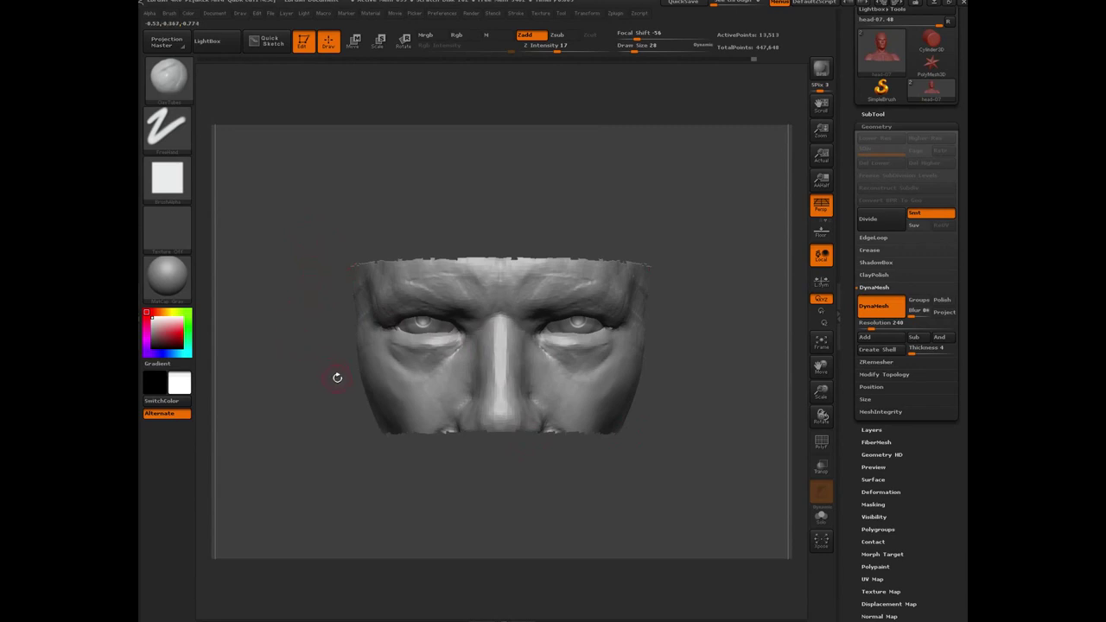
left_click_drag(311, 400, 299, 350, "alt")
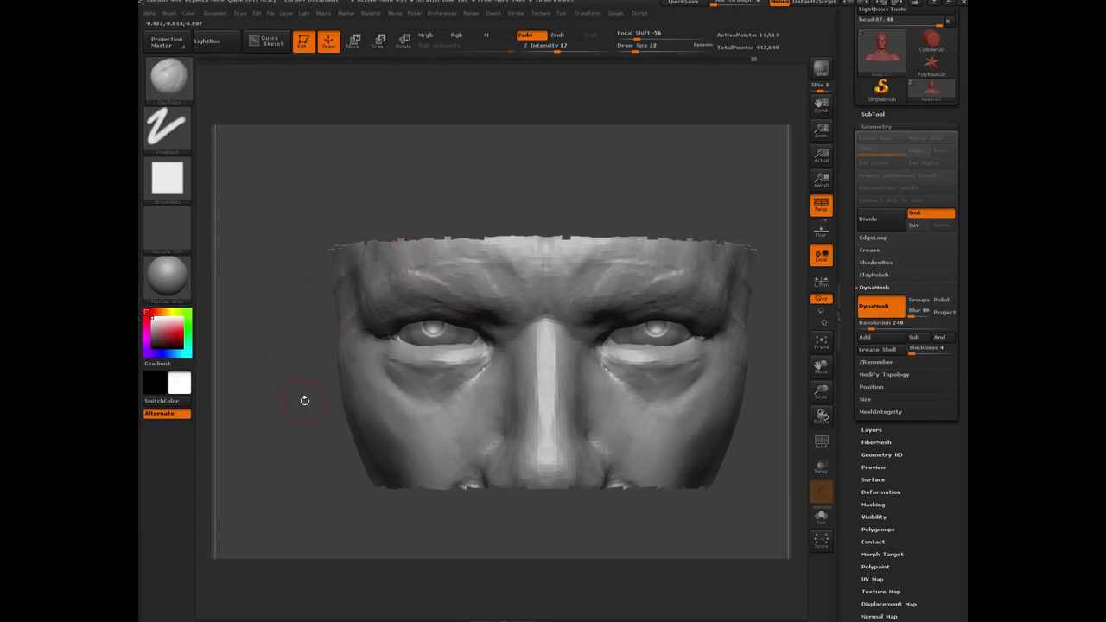
left_click_drag(299, 400, 456, 324)
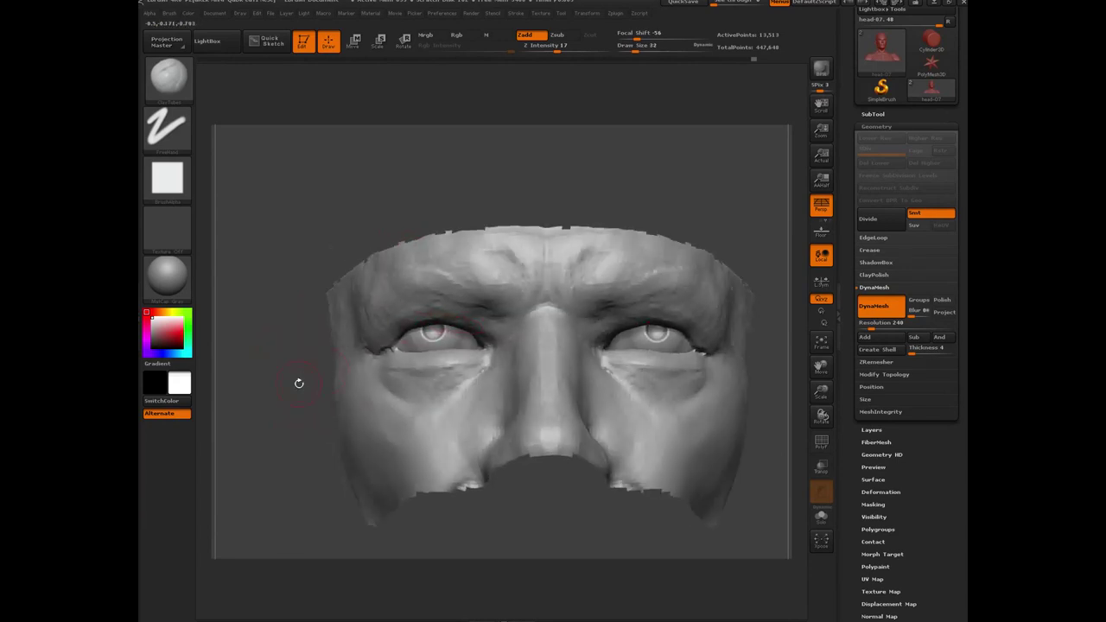
mouse_move(296, 383)
left_mouse_down()
mouse_move(418, 332)
mouse_move(410, 339)
left_mouse_up()
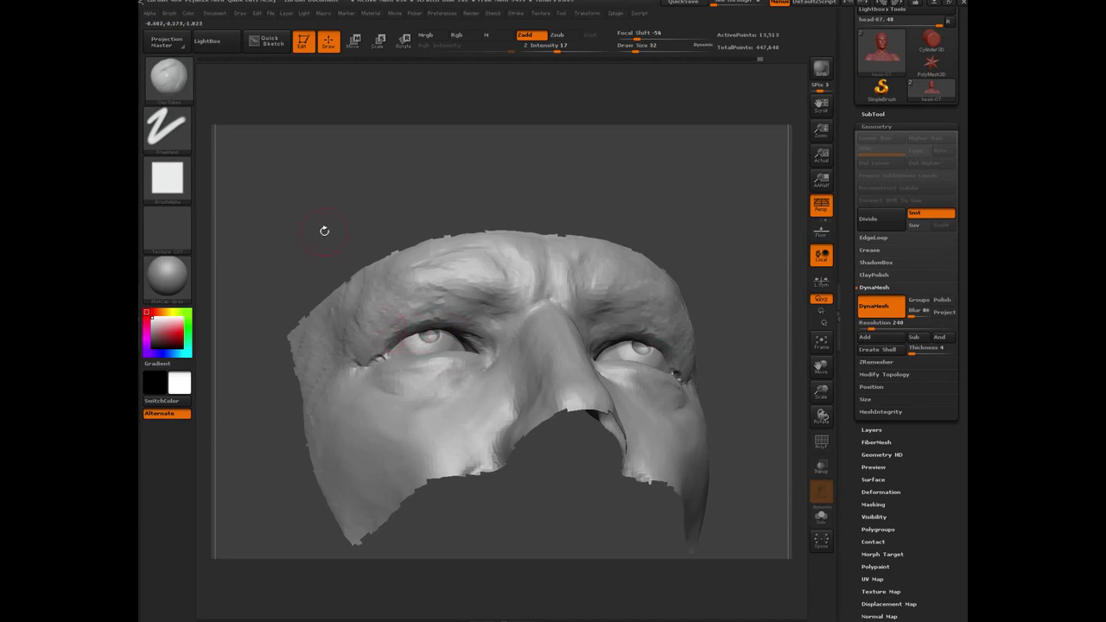
mouse_move(292, 192)
left_mouse_down()
mouse_move(339, 412)
mouse_move(340, 400)
left_mouse_up()
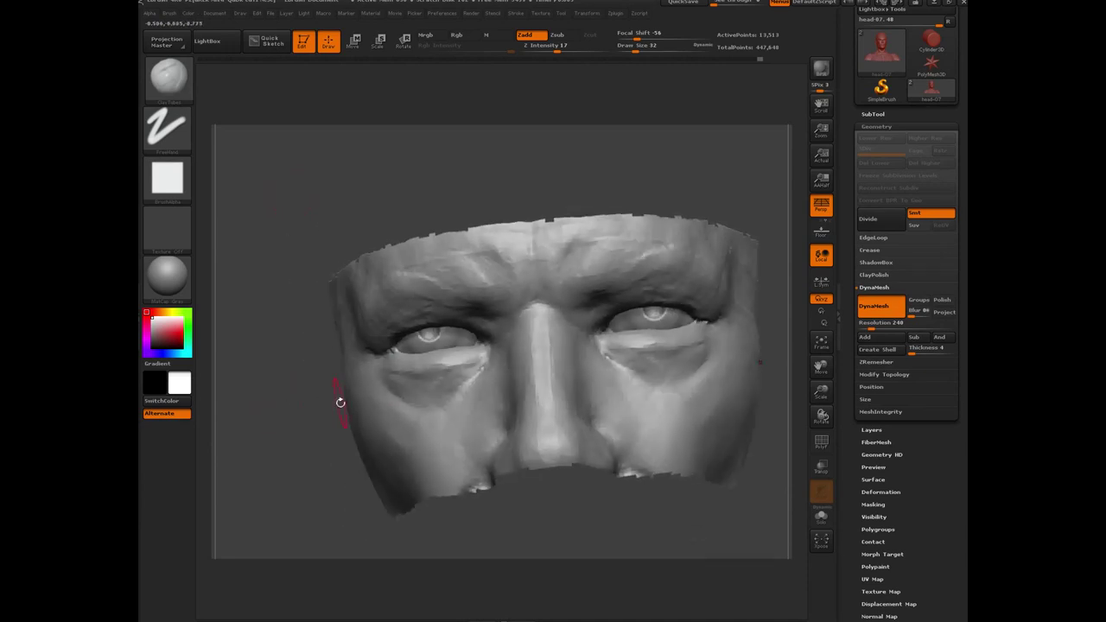
Build up the lower eyelids and the bags under the eyes at draw size 32.
mouse_move(469, 357)
left_mouse_down()
mouse_move(444, 365)
mouse_move(457, 370)
left_mouse_up()
left_click_drag(304, 447, 332, 416)
mouse_move(444, 362)
left_mouse_down()
mouse_move(393, 366)
mouse_move(420, 371)
left_mouse_up()
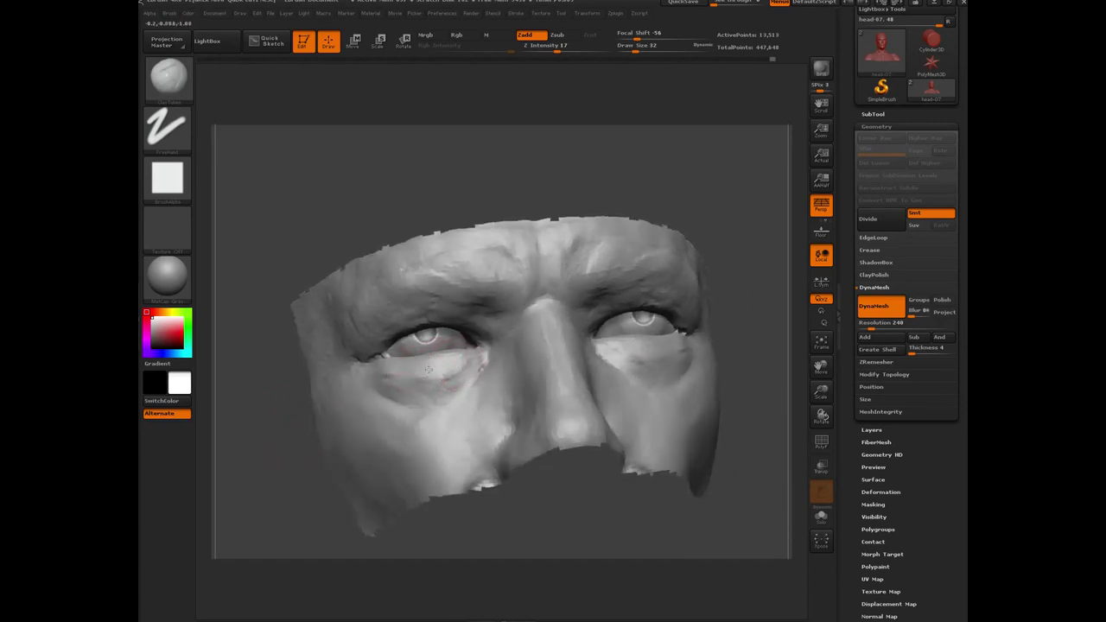
left_click_drag(384, 206, 286, 380)
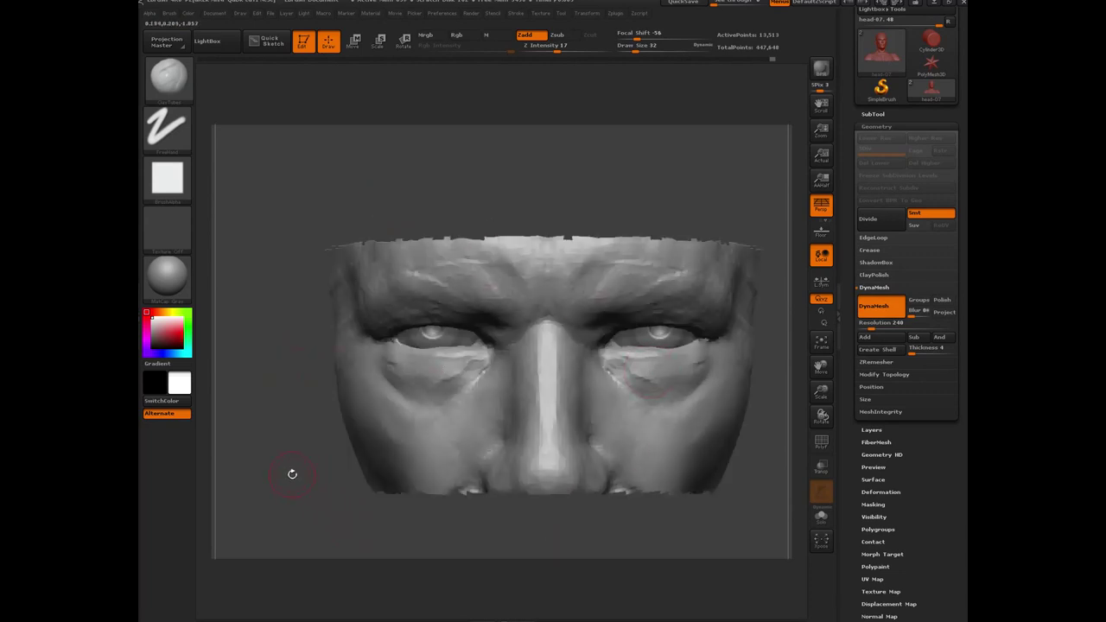
Check the isolated eye region with perspective toggled, and refine the inner eye corners and upper cheeks beside the nose.
mouse_move(292, 473)
left_mouse_down()
mouse_move(311, 453)
mouse_move(293, 465)
left_mouse_up()
key("p")
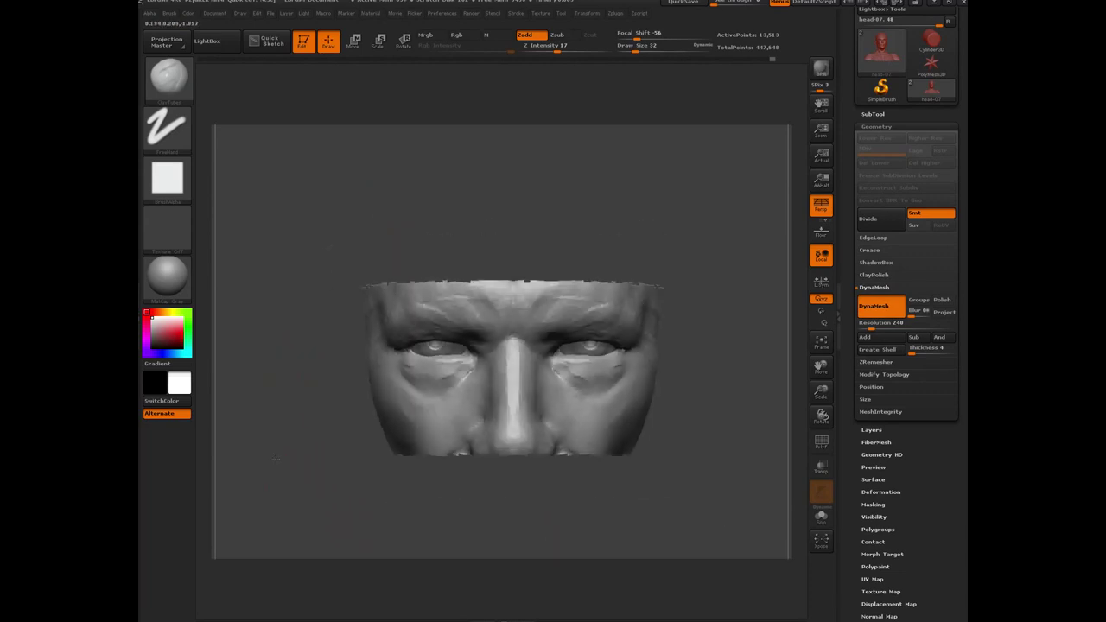
left_click_drag(290, 417, 320, 363, "alt")
key("p")
left_click_drag(308, 403, 309, 424, "alt")
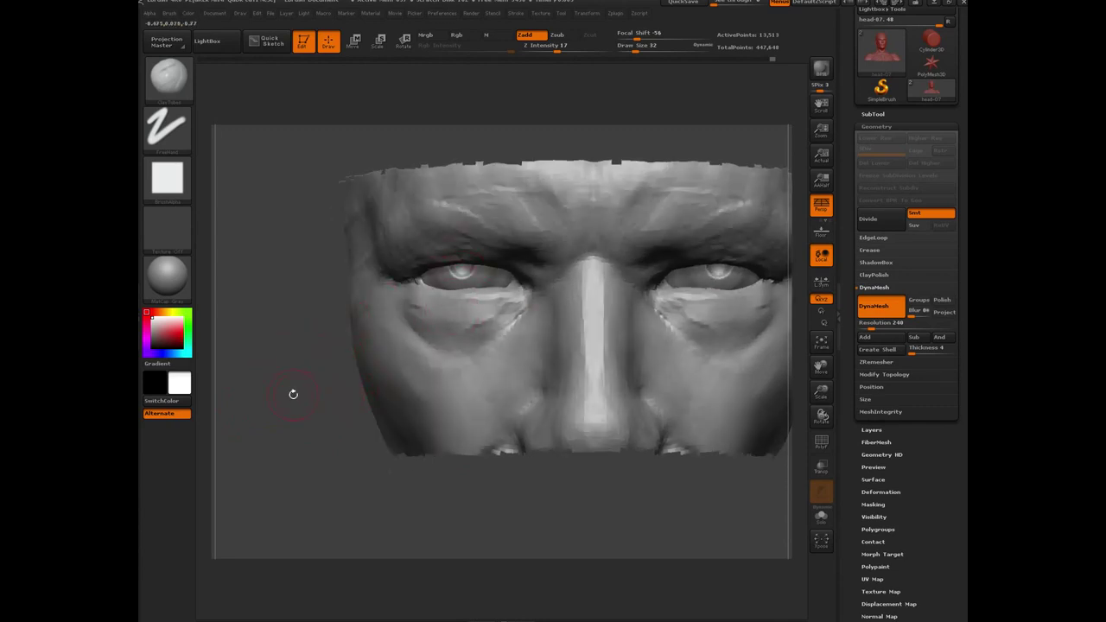
mouse_move(289, 380)
left_mouse_down()
mouse_move(307, 377)
mouse_move(271, 370)
mouse_move(292, 343)
mouse_move(302, 367)
left_mouse_up()
left_click_drag(287, 442, 317, 357, "alt")
mouse_move(350, 398)
left_mouse_down("alt")
mouse_move(283, 297)
mouse_move(350, 285)
left_mouse_up("alt")
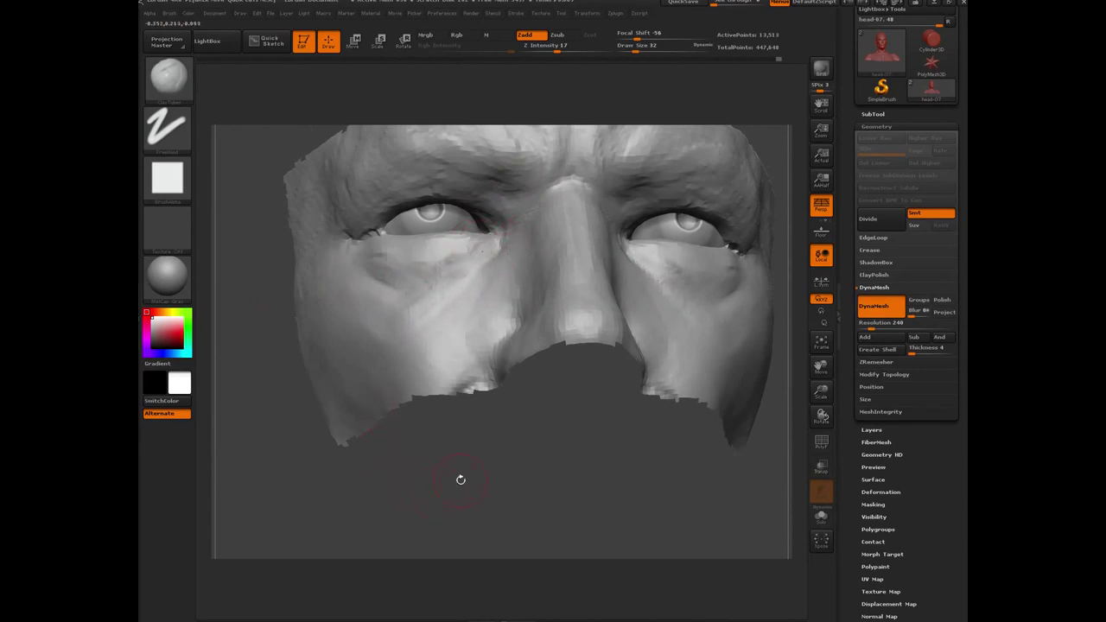
left_click_drag(477, 464, 435, 353)
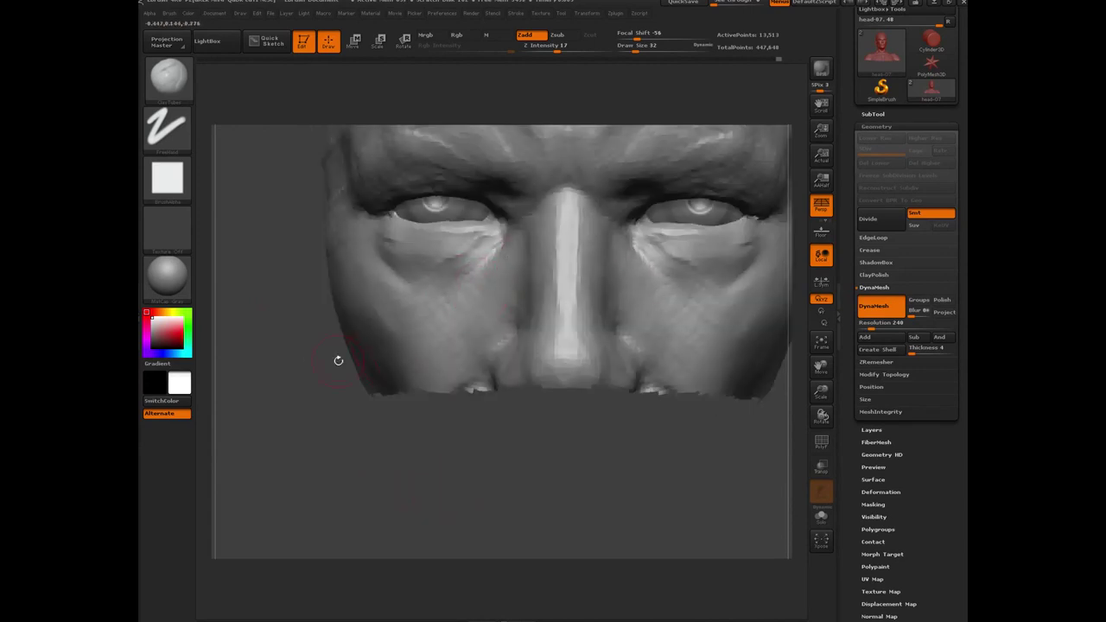
Refine the upper eyelids, outer eye corners and temples of the isolated eye region from the front and from below.
left_click_drag(276, 324, 506, 208)
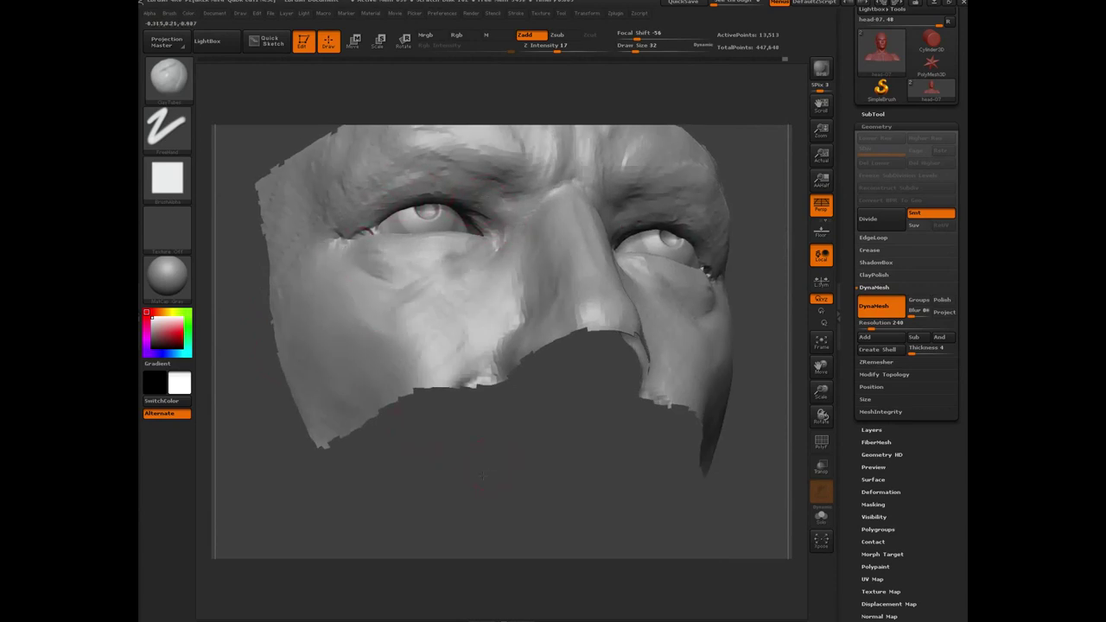
left_click_drag(482, 479, 455, 216)
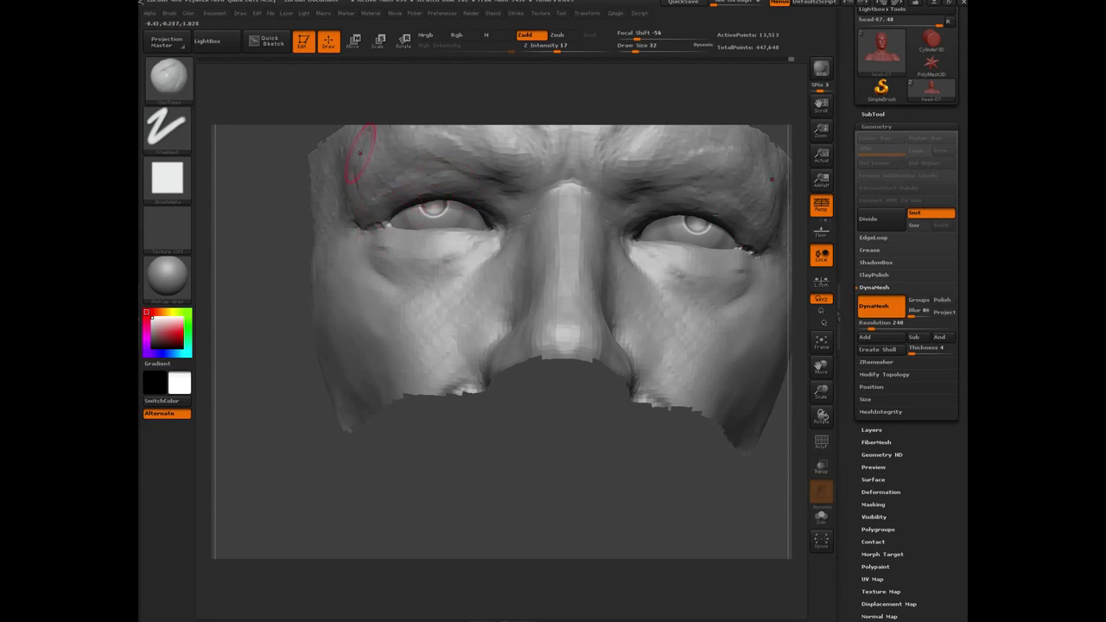
left_click_drag(451, 438, 297, 301)
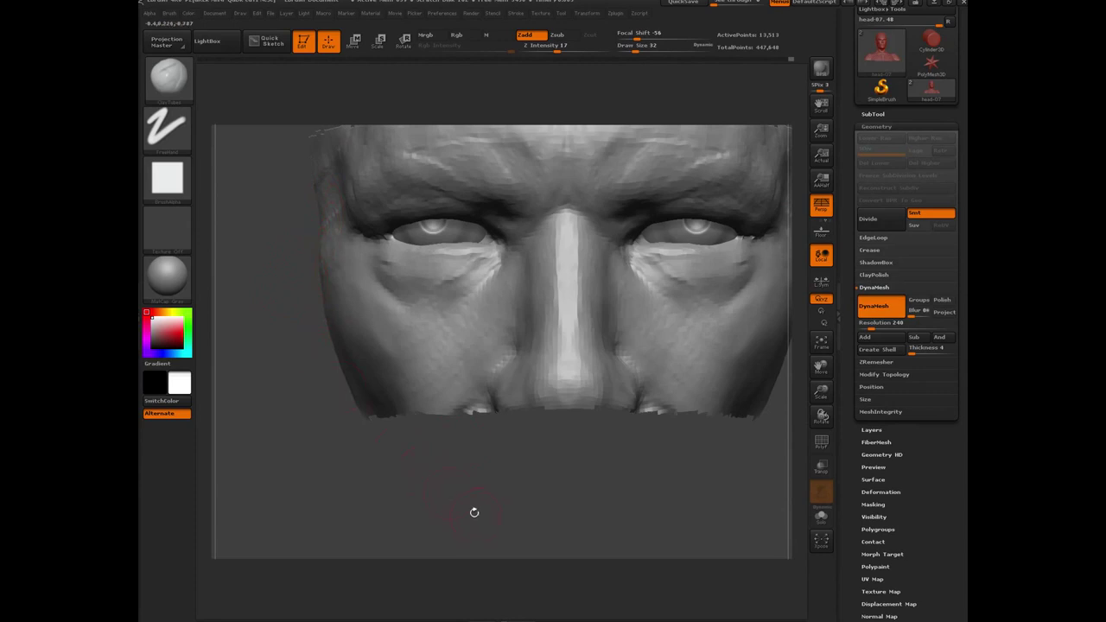
left_click_drag(477, 514, 423, 410, "alt")
left_click_drag(345, 314, 381, 454, "alt")
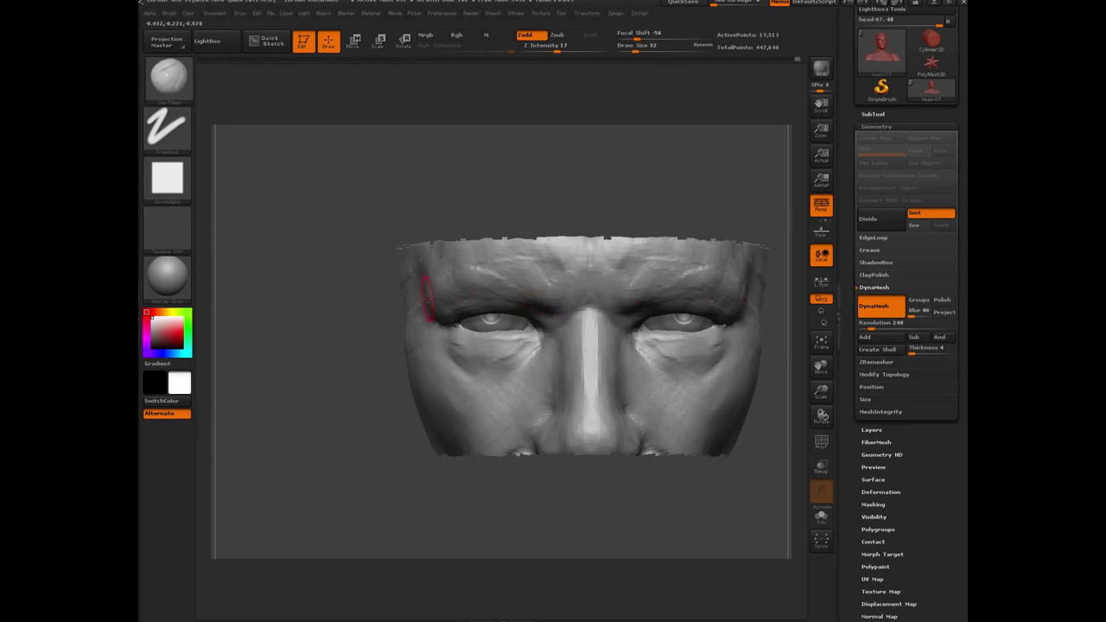
Sculpt the brow ridge and the folds between the brows and upper eyelids at draw size 32.
left_click_drag(354, 270, 359, 294)
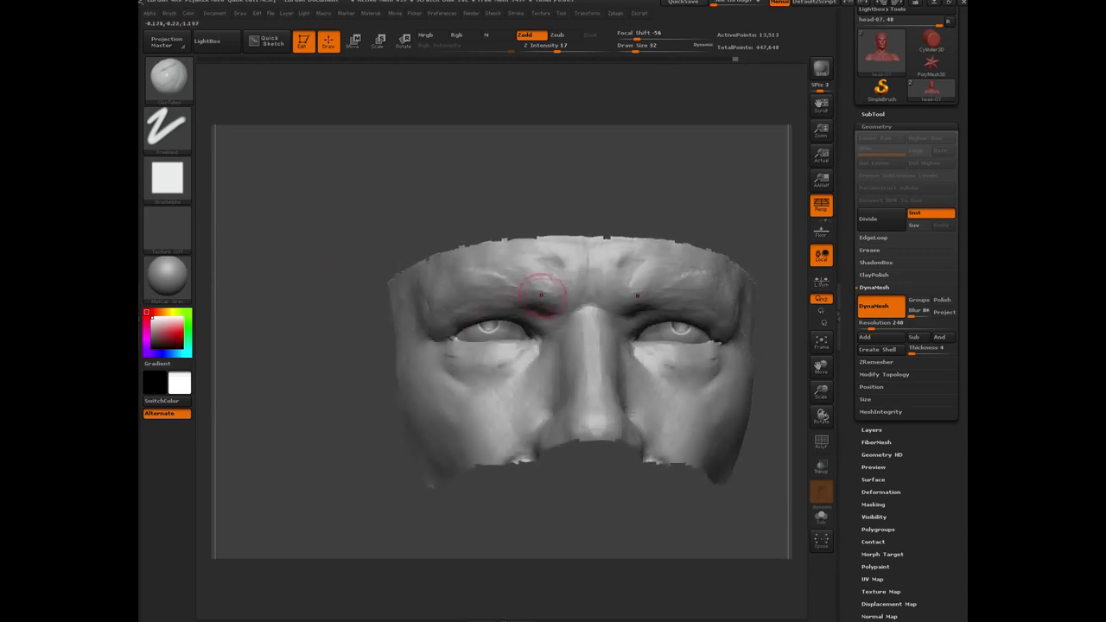
left_click_drag(321, 285, 482, 300)
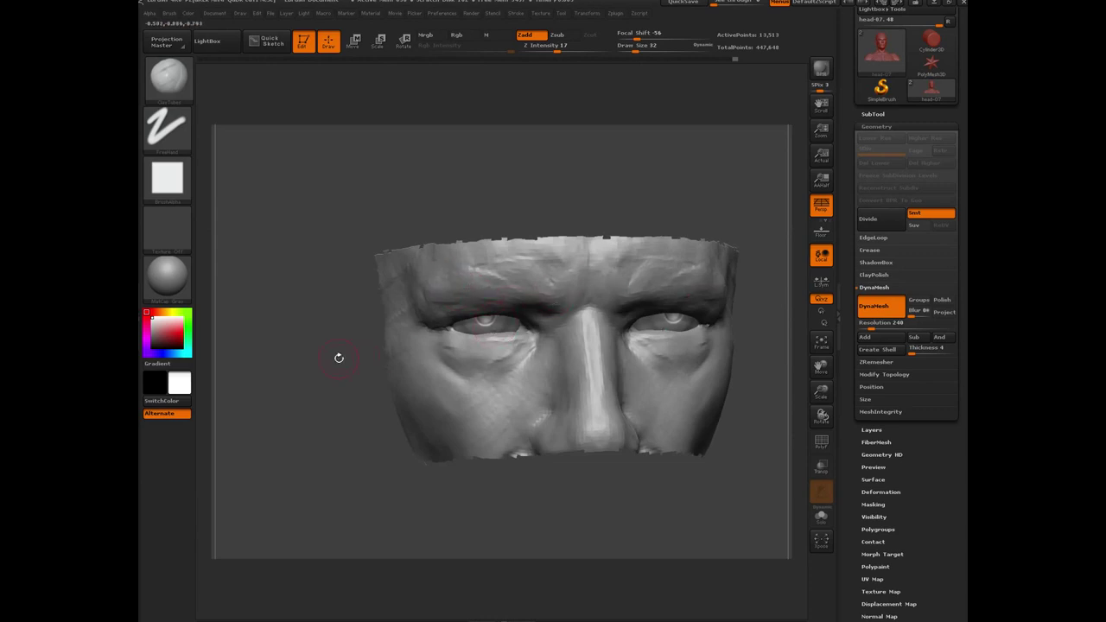
left_click_drag(338, 357, 471, 274)
left_click_drag(330, 353, 481, 333)
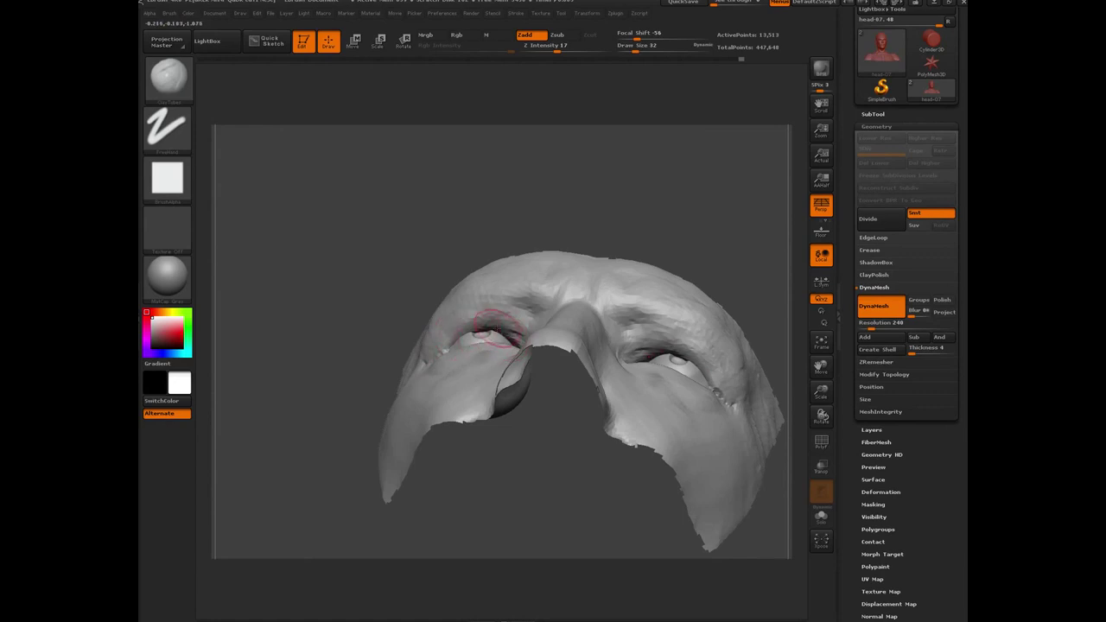
mouse_move(338, 297)
left_mouse_down()
mouse_move(698, 402)
mouse_move(343, 308)
mouse_move(307, 440)
left_mouse_up()
Build up and smooth the upper eyelid edges from below using the Standard brush with Alpha 01 at draw size 24.
key("b")
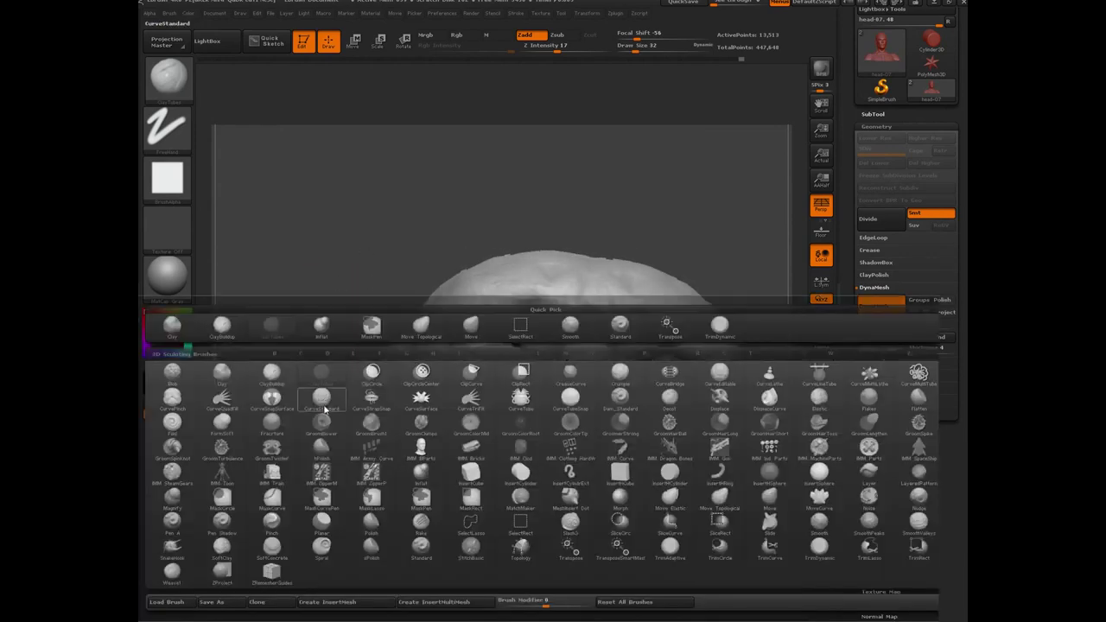
key("s")
key("t")
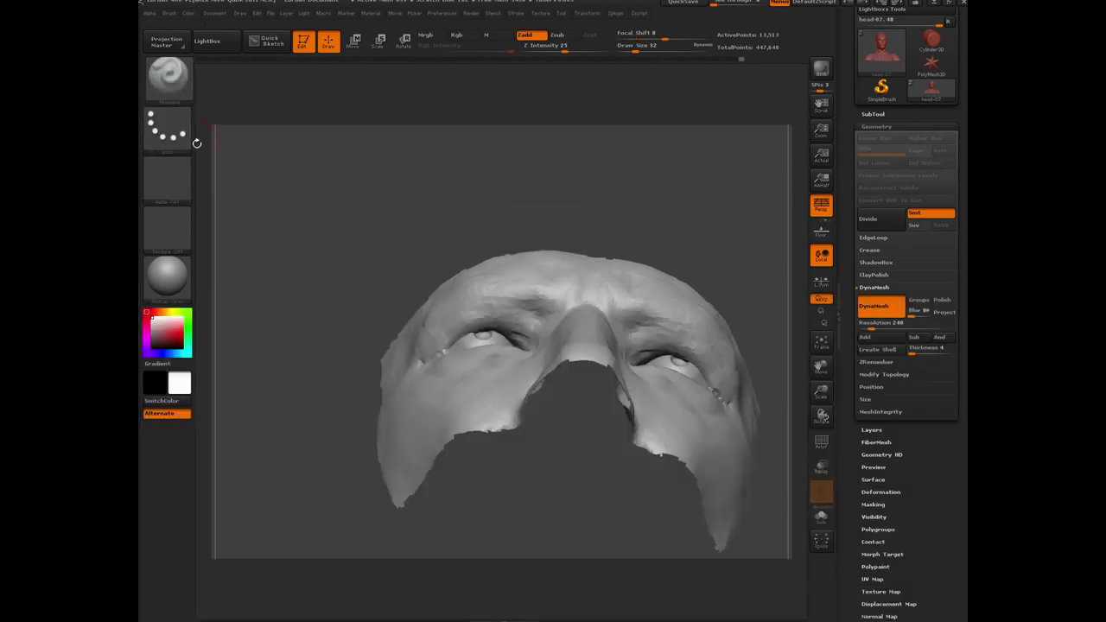
left_click(163, 177)
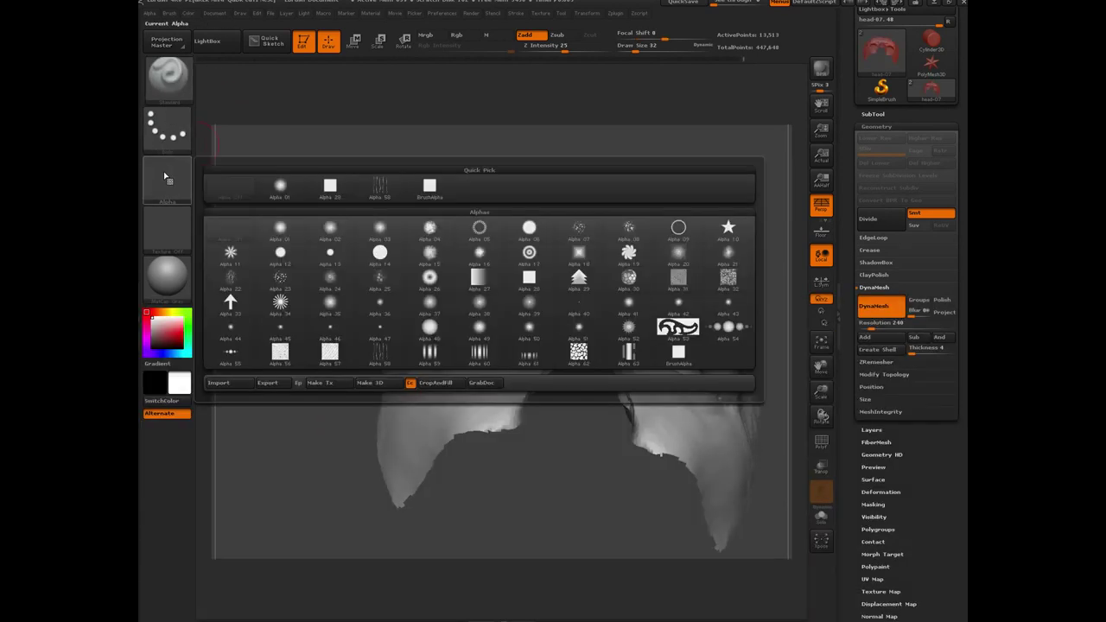
left_click(281, 185)
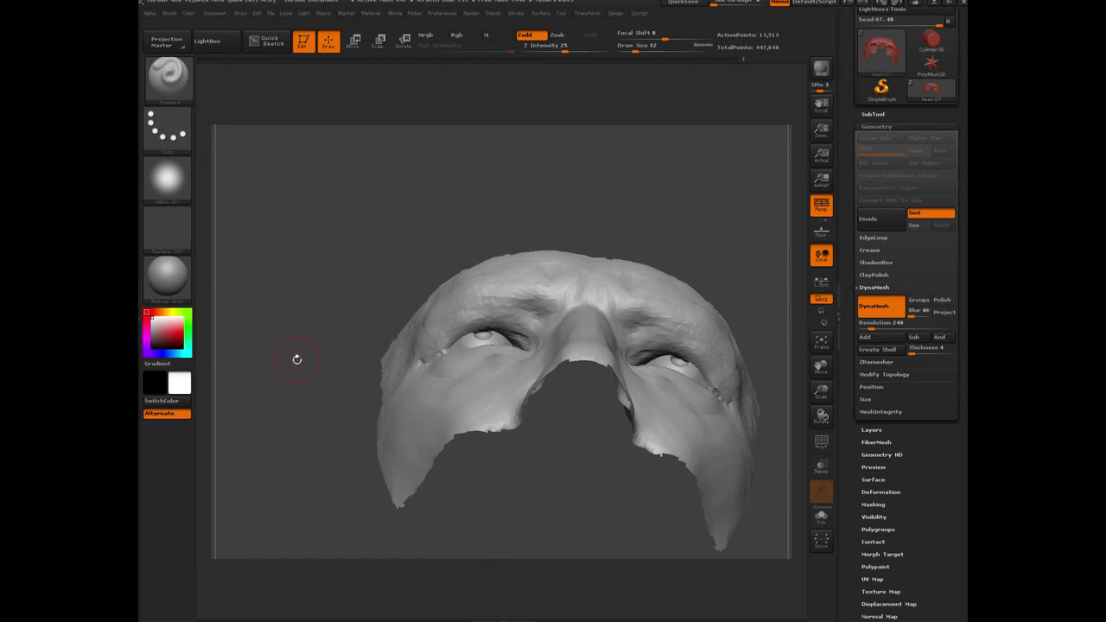
left_click_drag(296, 359, 301, 406, "alt")
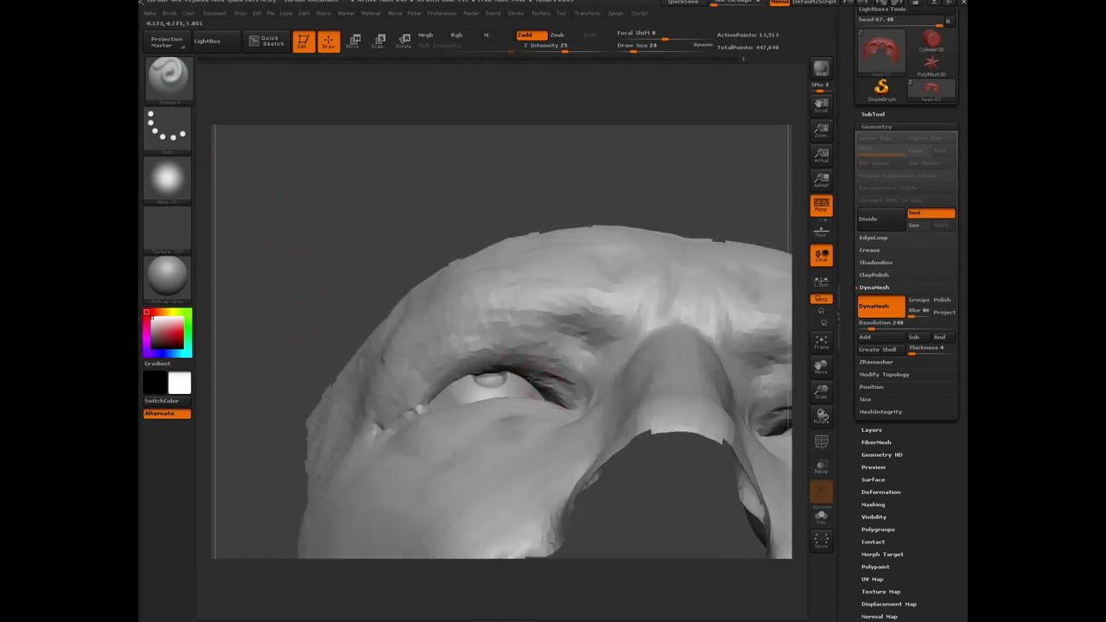
mouse_move(492, 371)
left_mouse_down()
mouse_move(466, 373)
mouse_move(518, 367)
mouse_move(475, 389)
left_mouse_up()
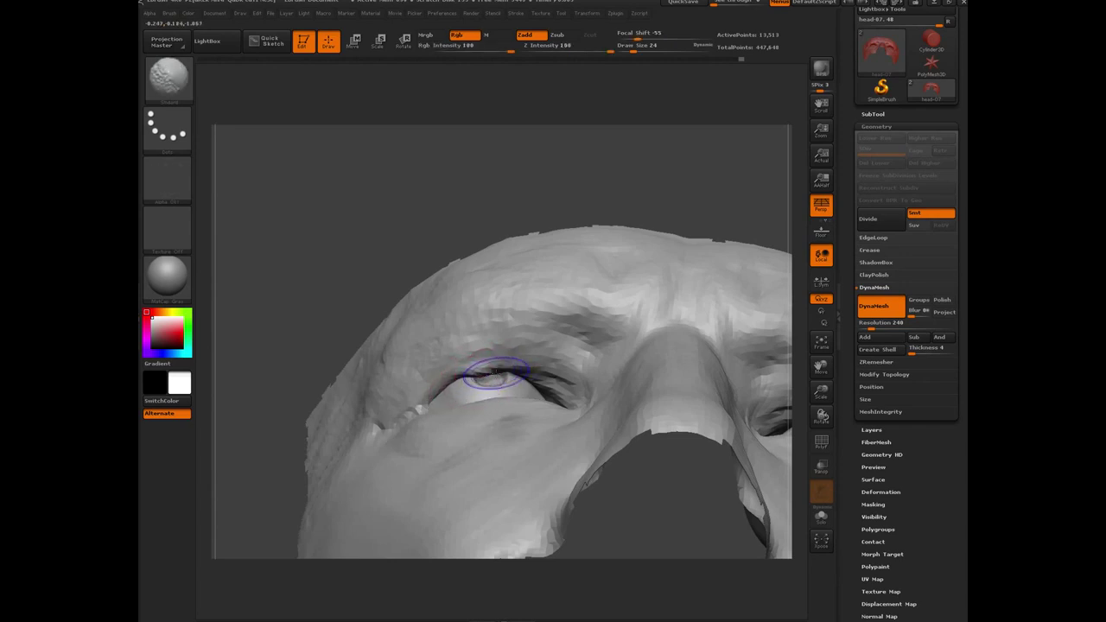
key("shift")
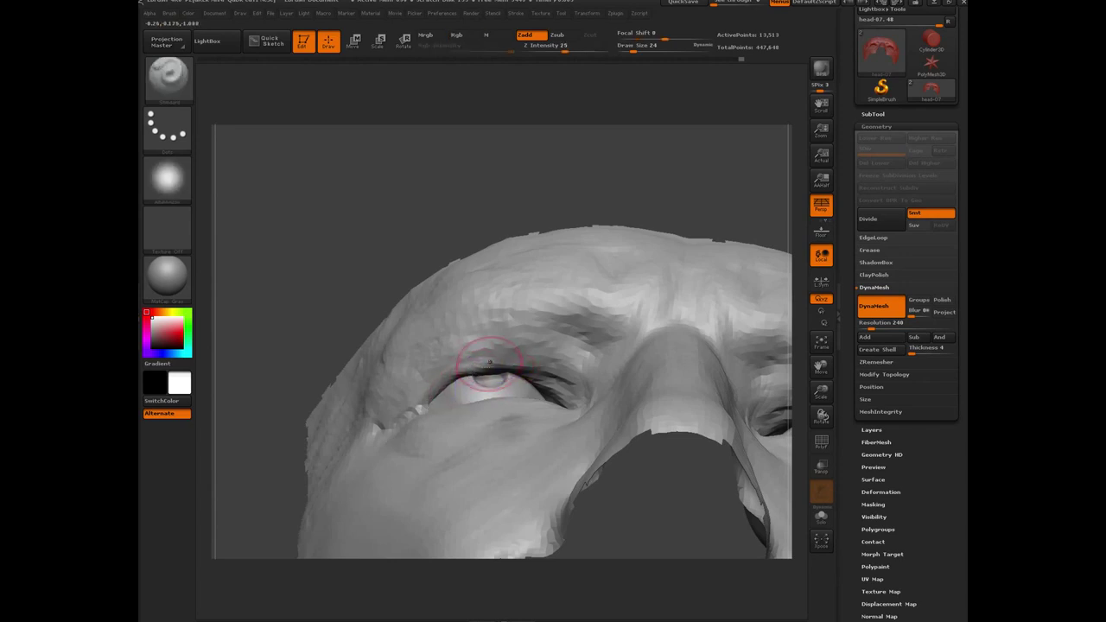
left_click_drag(482, 363, 442, 393)
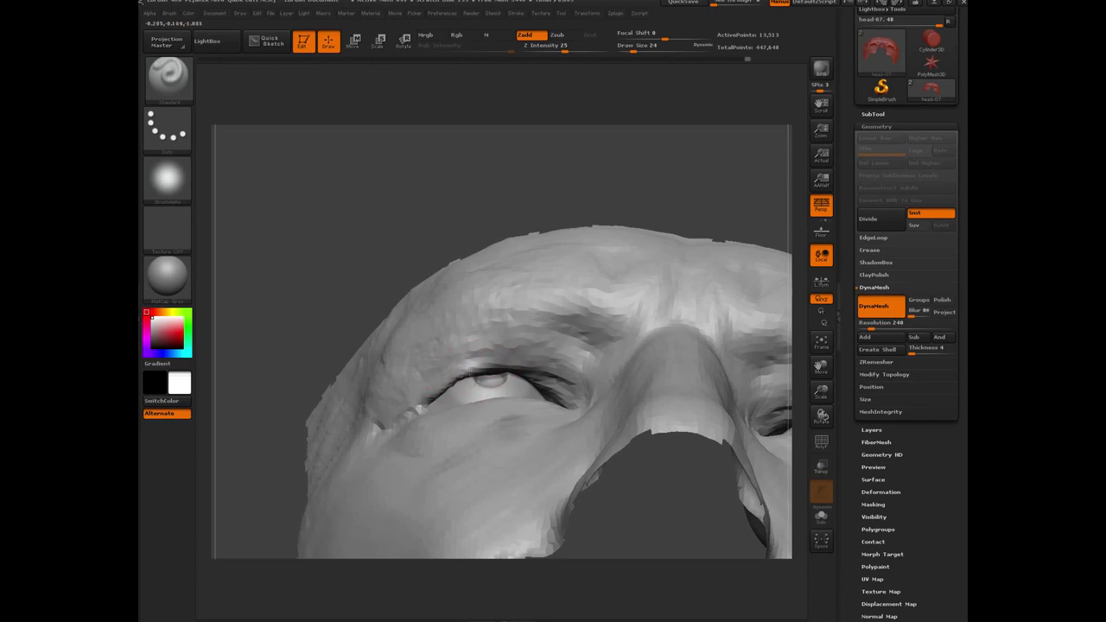
left_click_drag(505, 359, 474, 369)
mouse_move(559, 338)
left_mouse_down()
mouse_move(469, 375)
mouse_move(498, 355)
left_mouse_up()
Reshape the upper eyelid line over the iris from the front with the Move brush.
mouse_move(305, 212)
left_mouse_down()
mouse_move(283, 281)
mouse_move(260, 455)
mouse_move(296, 375)
mouse_move(428, 408)
left_mouse_up()
key("b")
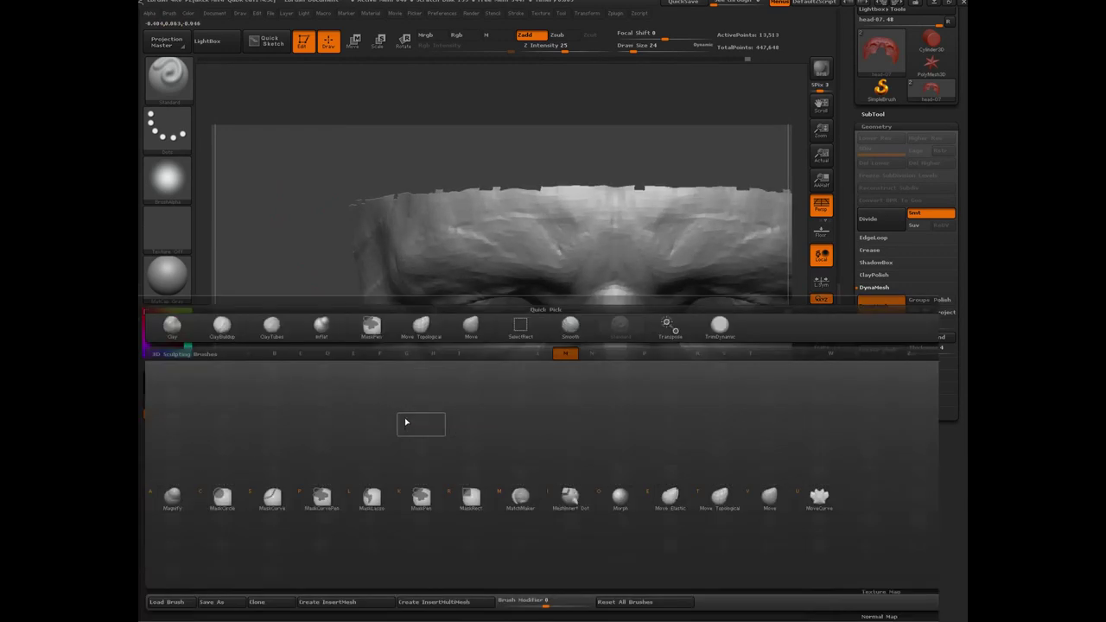
key("m")
key("v")
key("bracketright")
key("bracketright")
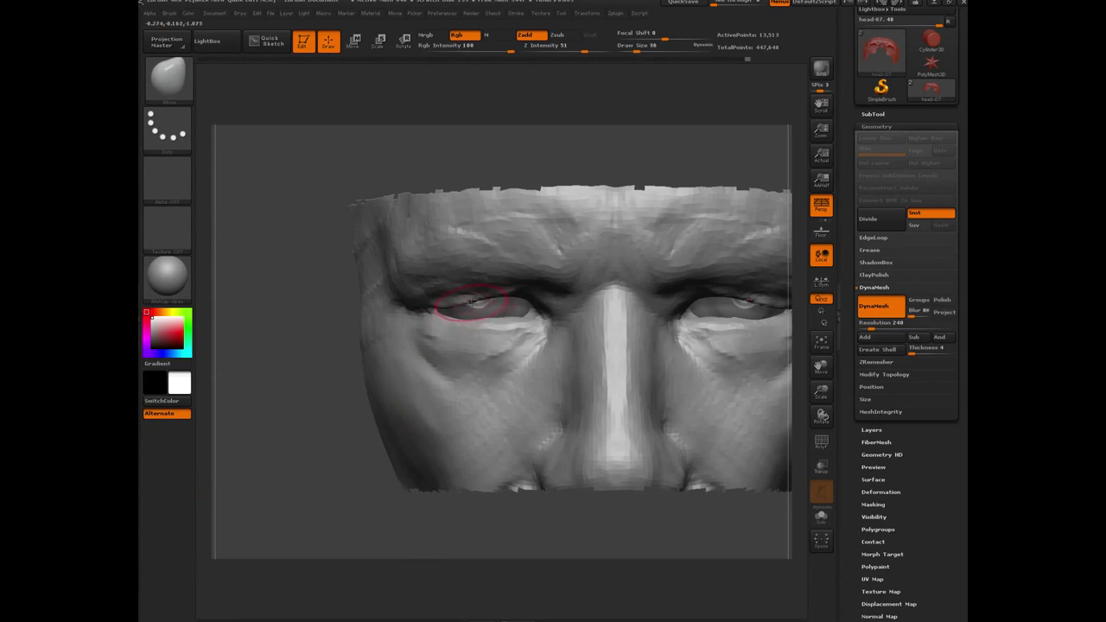
mouse_move(474, 303)
left_mouse_down()
mouse_move(497, 294)
mouse_move(486, 326)
left_mouse_up()
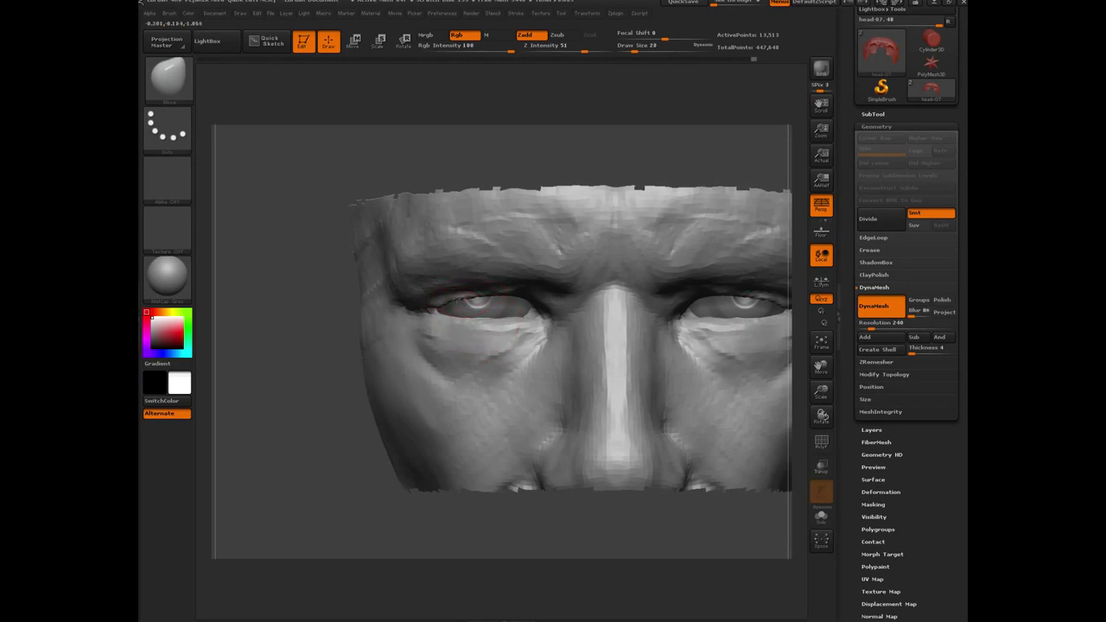
Mask the lower eyelids and the bags under the eyes.
key("b")
key("c")
key("b")
mouse_move(440, 328)
left_mouse_down("ctrl")
mouse_move(525, 329)
mouse_move(432, 328)
mouse_move(454, 352)
mouse_move(535, 346)
mouse_move(457, 373)
mouse_move(489, 337)
left_mouse_up("ctrl")
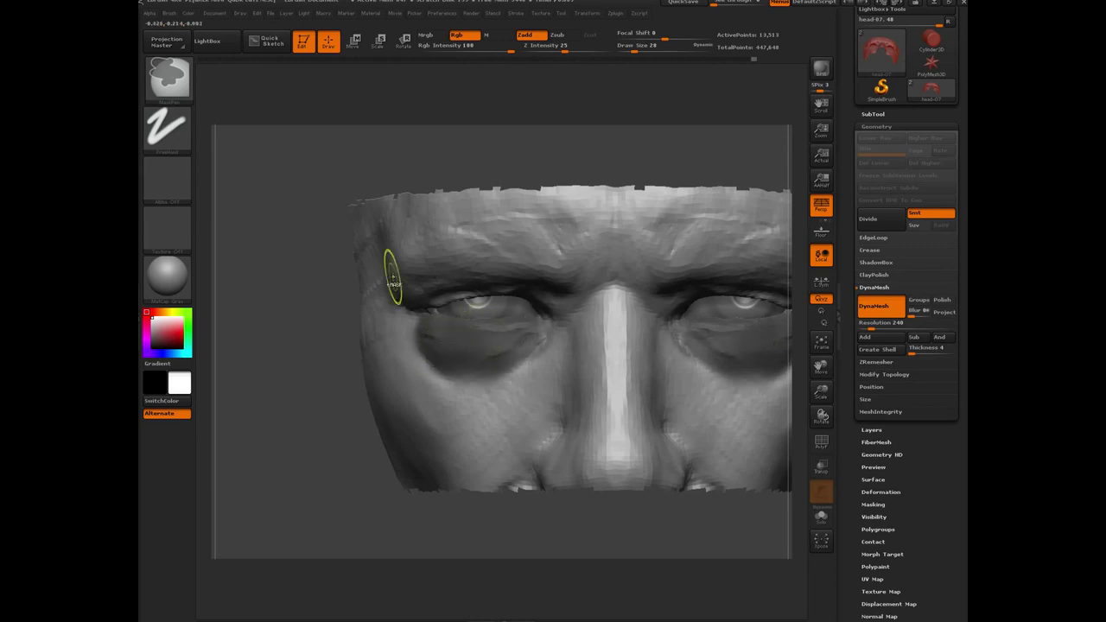
Adjust the outer half of the upper eyelids above the masked area with the Move brush at draw size 20.
mouse_move(302, 383)
left_mouse_down()
mouse_move(517, 260)
mouse_move(488, 269)
left_mouse_up()
left_click_drag(335, 174, 344, 289)
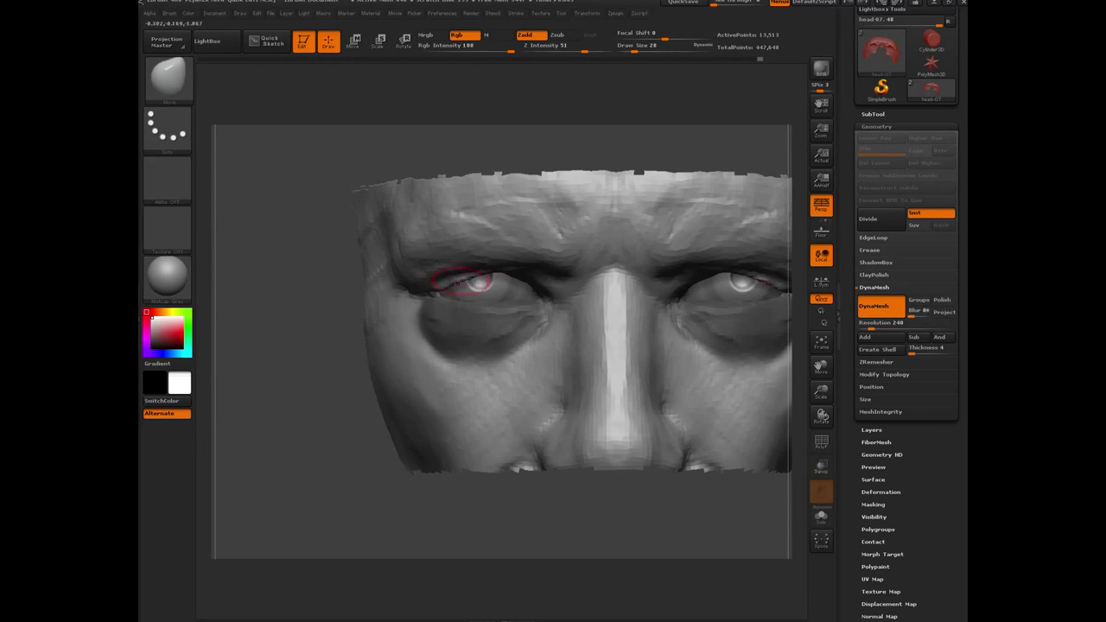
left_click_drag(416, 303, 459, 286)
Set the Move brush to draw size 52 and adjust the upper eyelids and inner eye corners.
key("bracketright")
key("bracketright")
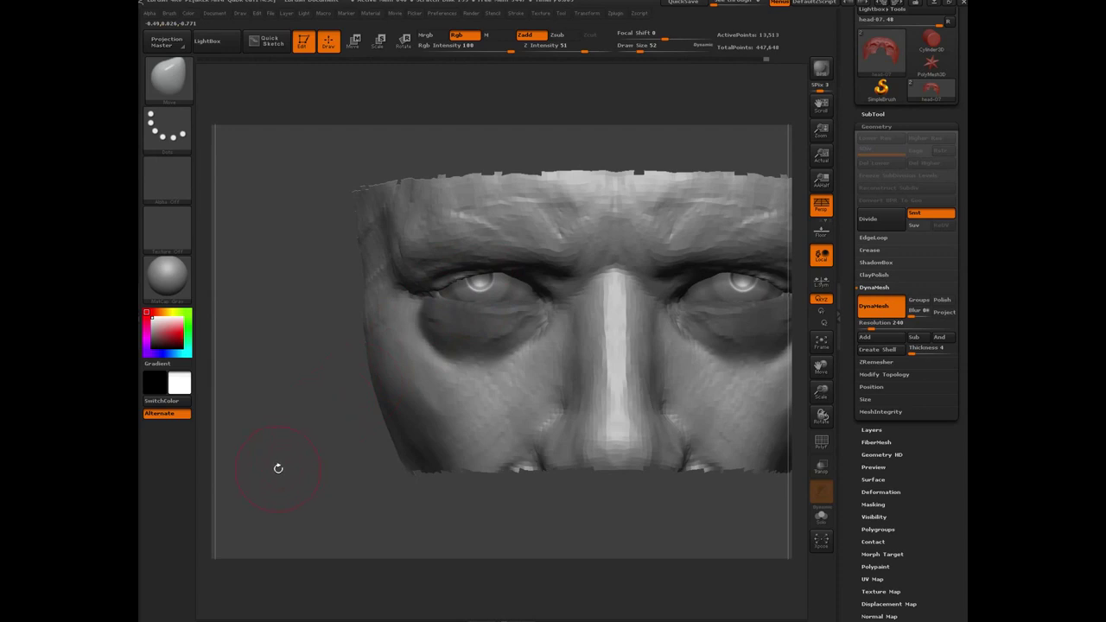
left_click_drag(276, 469, 271, 407, "alt")
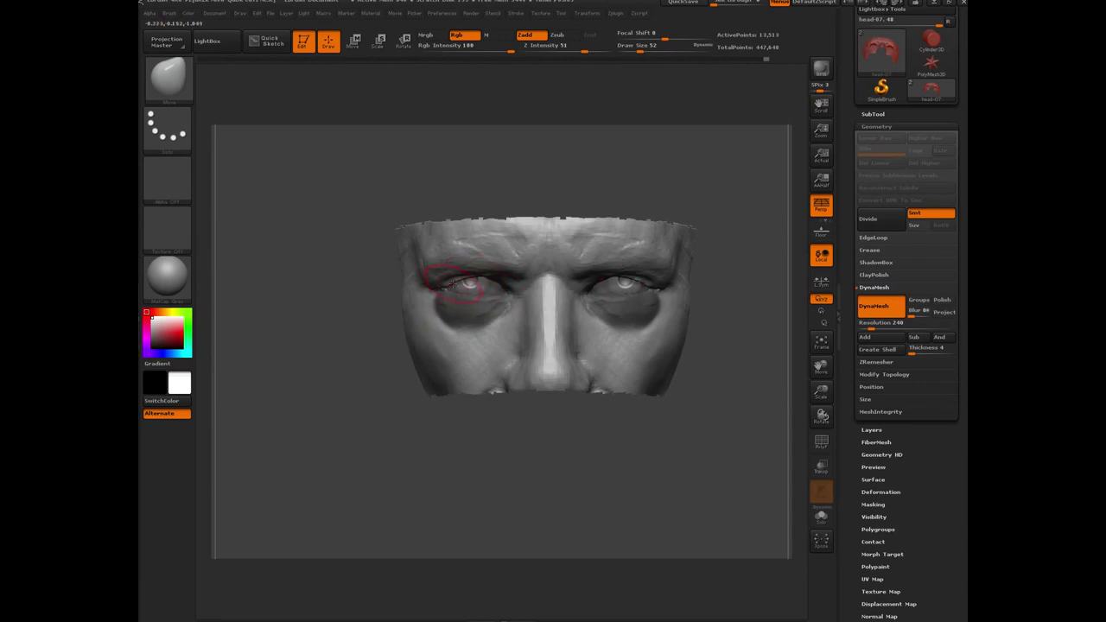
left_click_drag(457, 282, 466, 278)
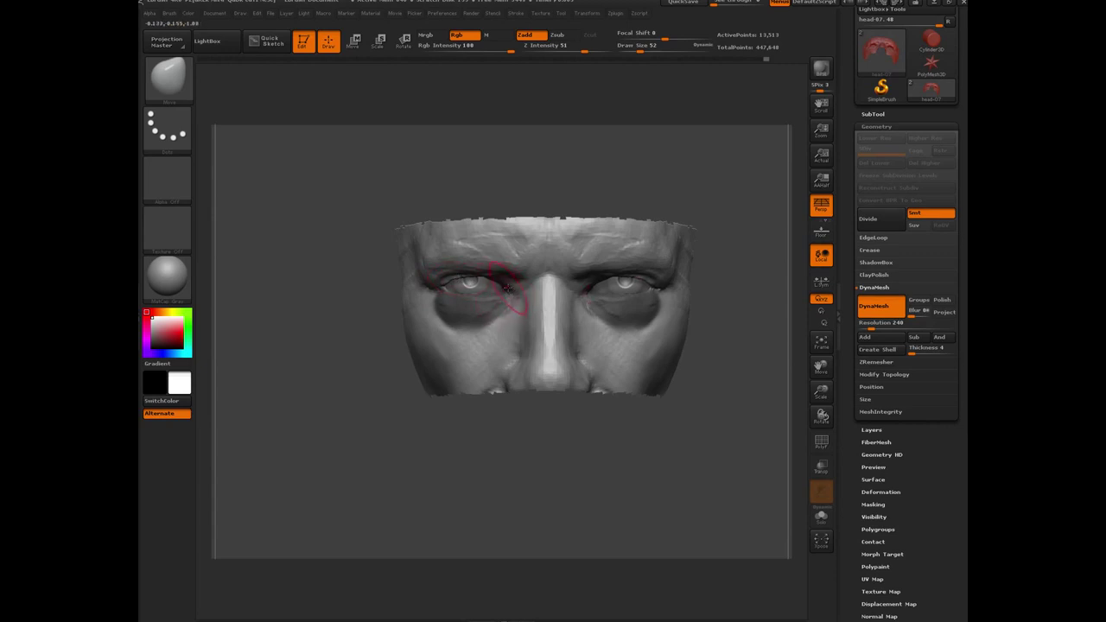
left_click_drag(509, 296, 509, 288)
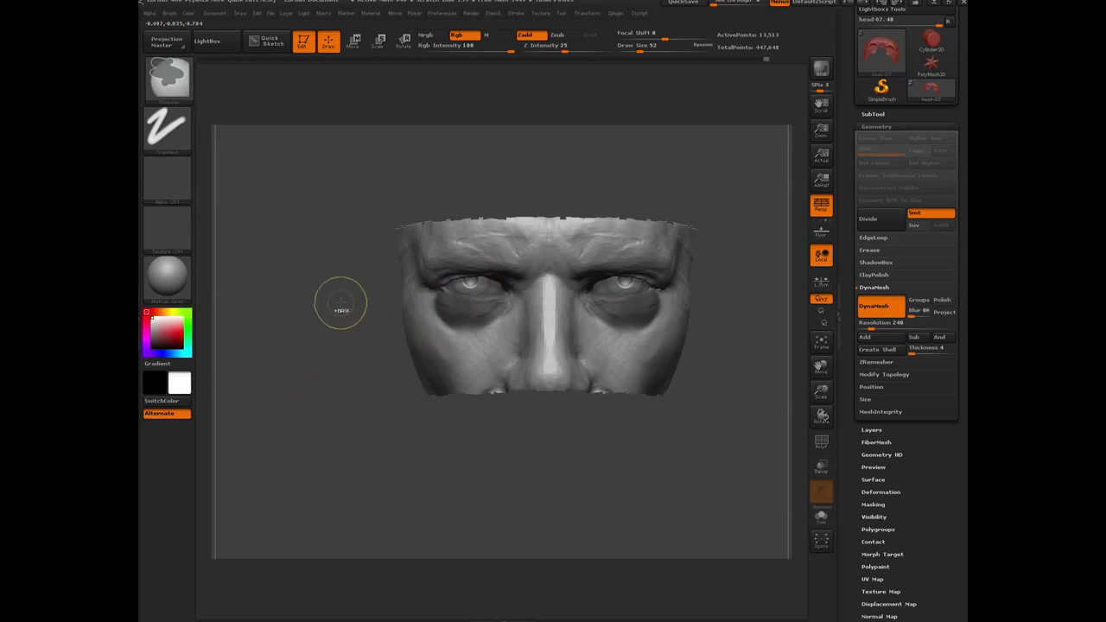
Clear the mask and unhide the rest of the bust, framing the whole sculpt from the front.
mouse_move(343, 305)
left_mouse_down("ctrl")
mouse_move(323, 439)
mouse_move(328, 326)
mouse_move(328, 366)
mouse_move(308, 375)
left_mouse_up("ctrl")
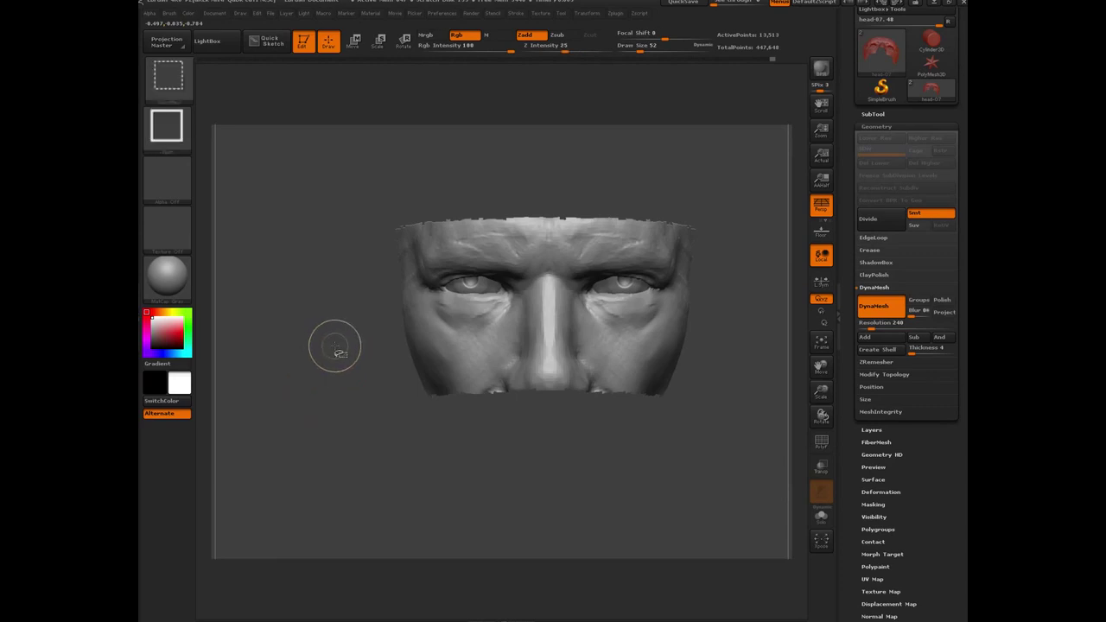
left_click(322, 353, "ctrl+shift")
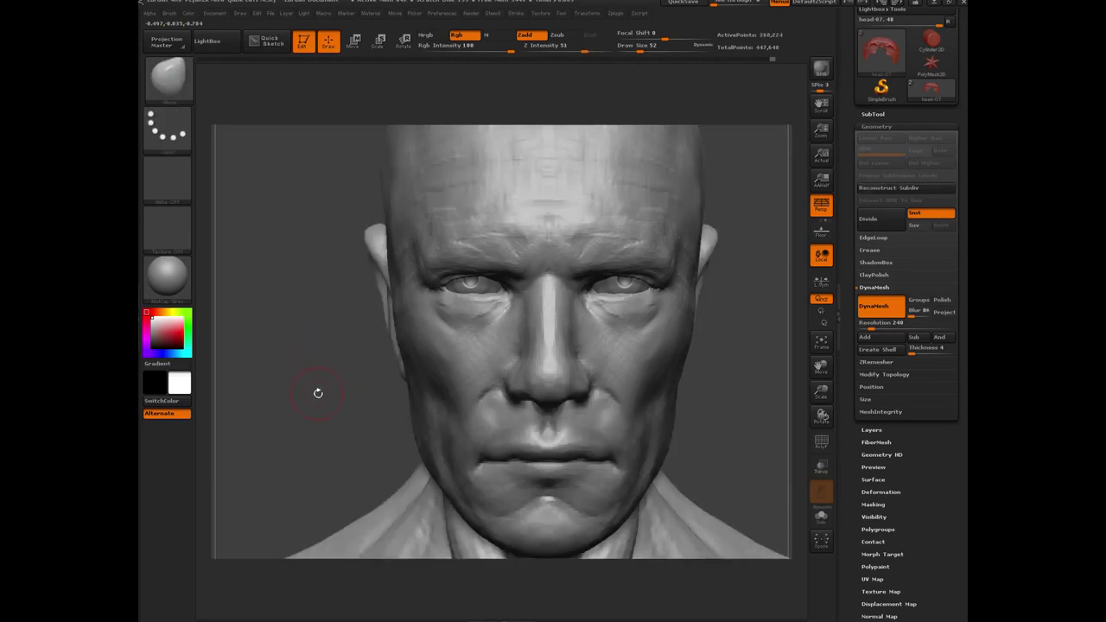
left_click_drag(311, 385, 330, 434)
key("f")
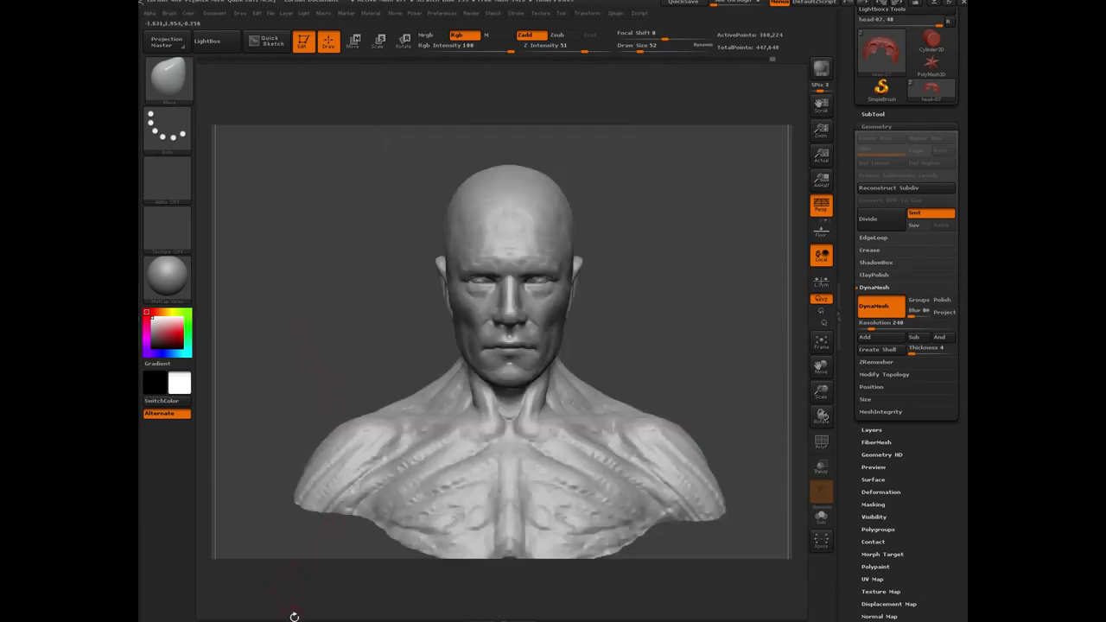
key("ctrl+z")
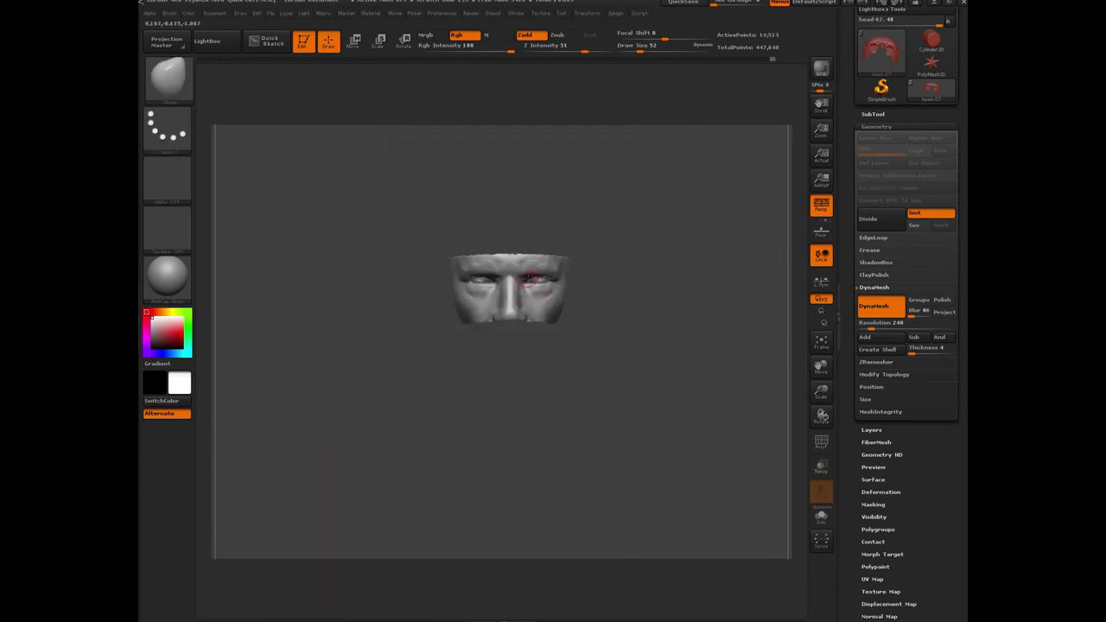
left_click_drag(373, 367, 360, 348, "shift")
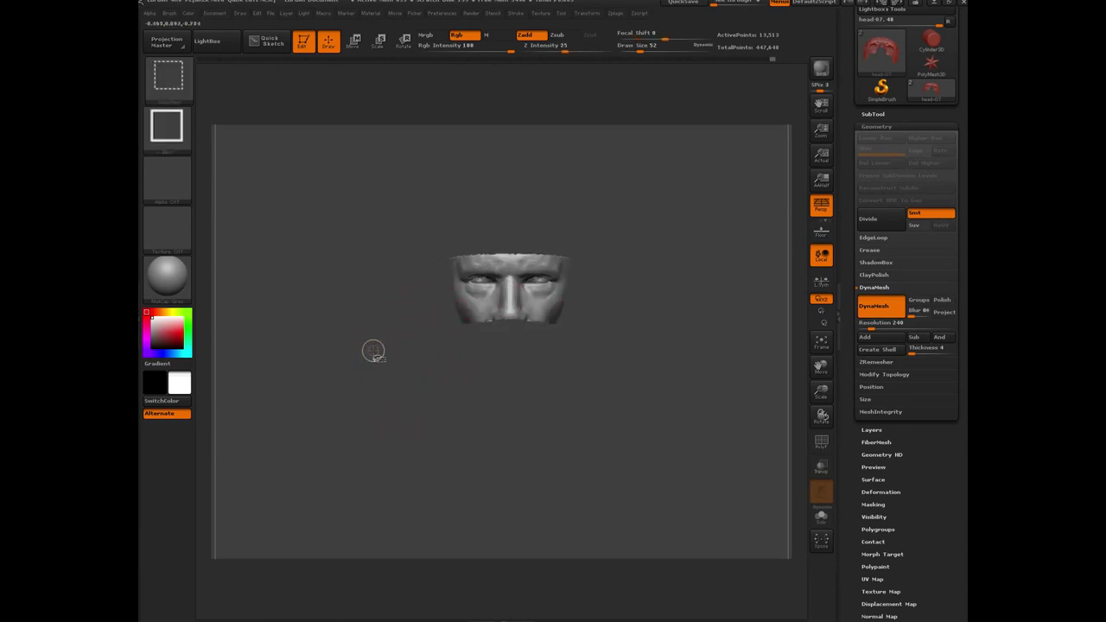
left_click(362, 338, "ctrl+shift")
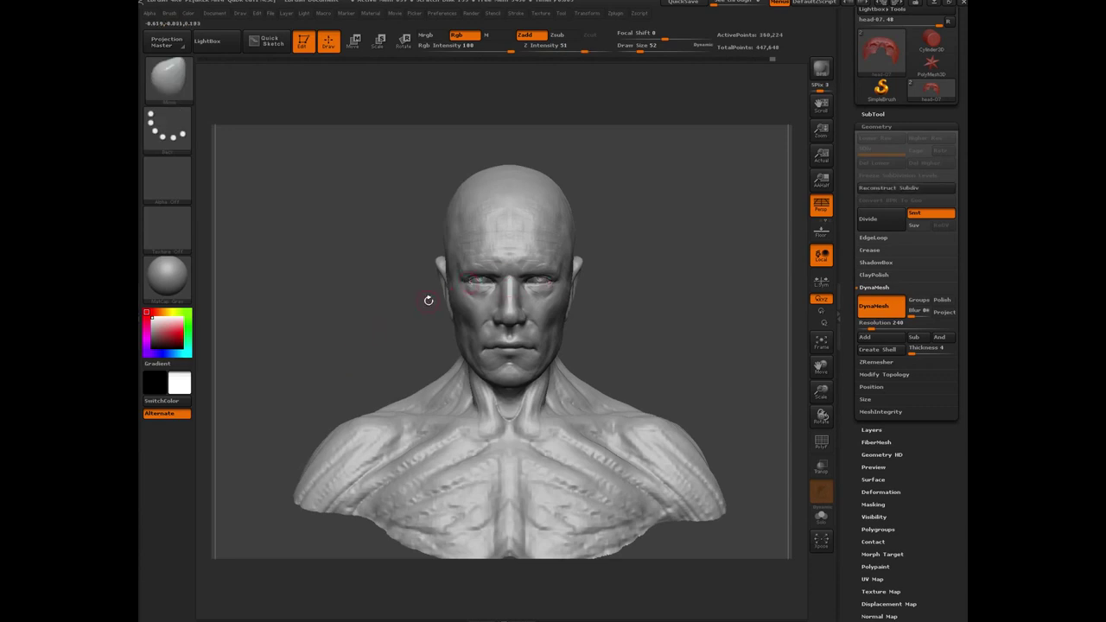
Check the face from the front and make the PM3D_Sphere3D eyeball subtool active.
mouse_move(391, 334)
left_mouse_down()
mouse_move(356, 335)
mouse_move(373, 333)
left_mouse_up()
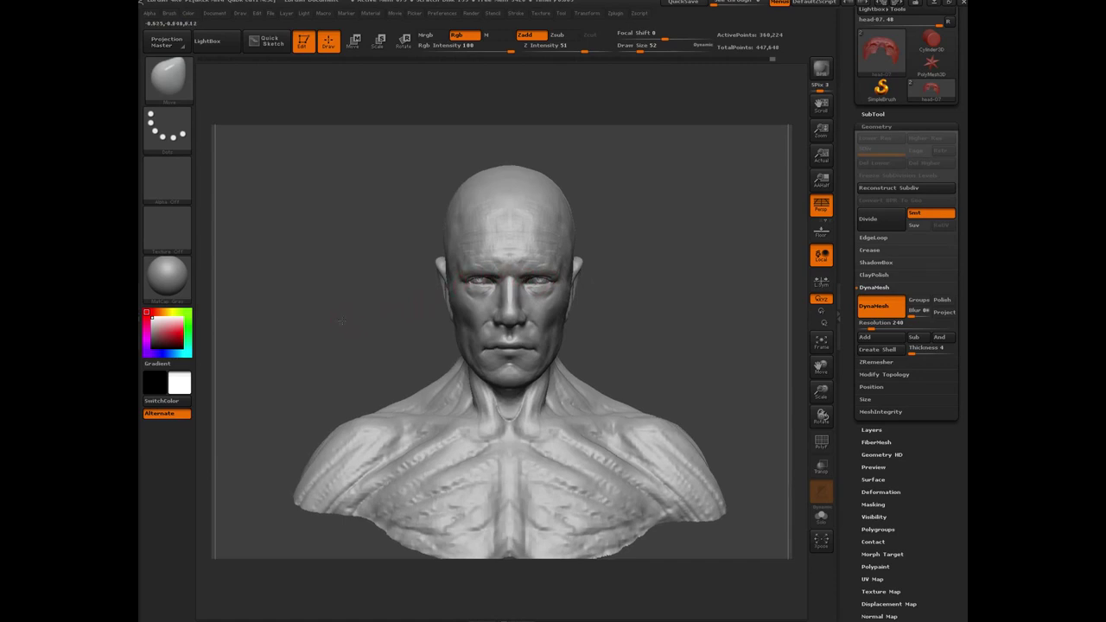
left_click_drag(342, 321, 432, 234, "alt")
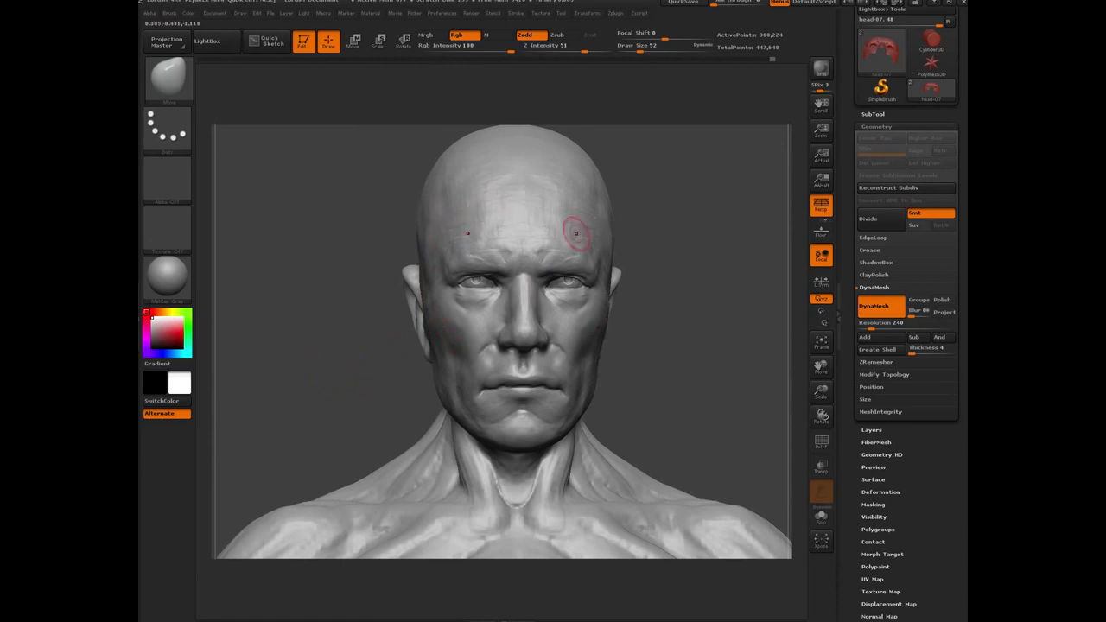
left_click_drag(332, 365, 323, 388)
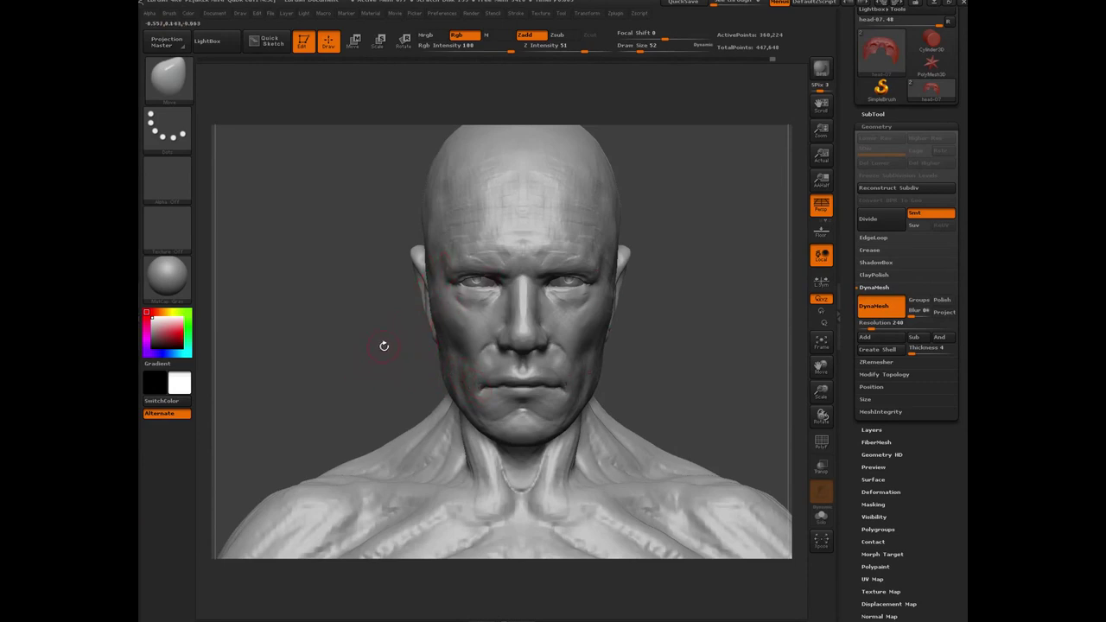
key("n")
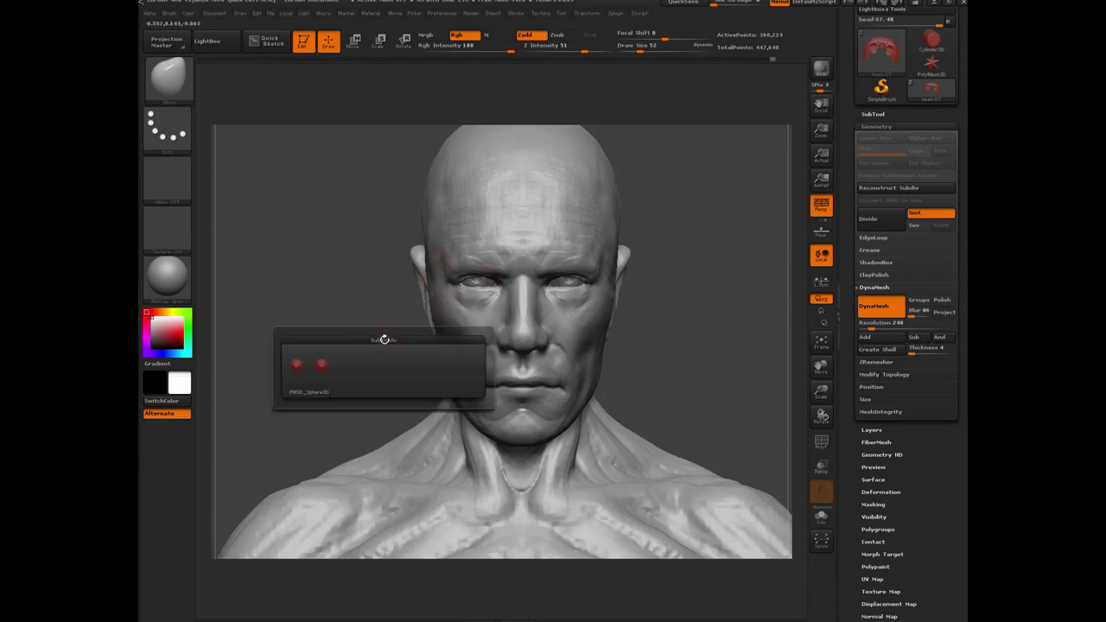
left_click(309, 377)
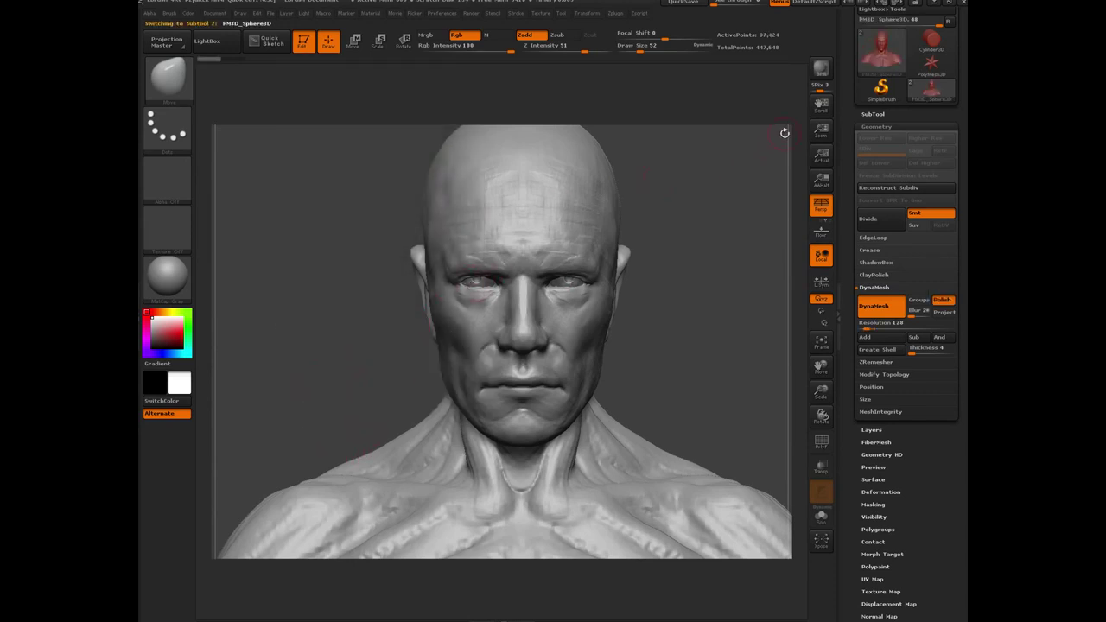
Zoom in on the face and nudge the eyeballs sideways inside the sockets with Transpose Move.
left_click(859, 114)
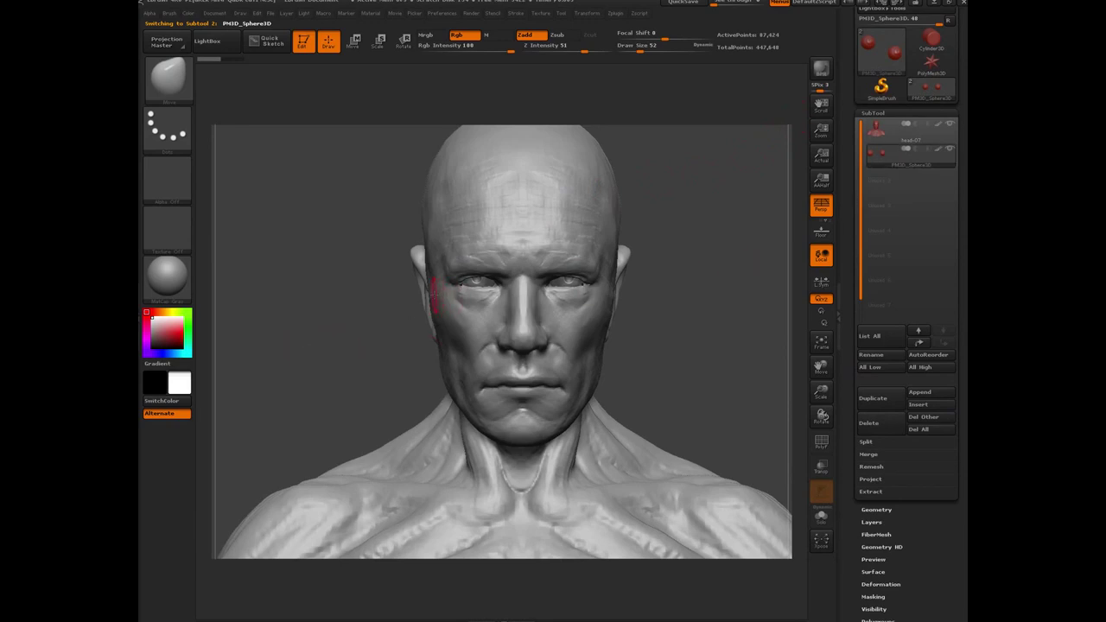
key("w")
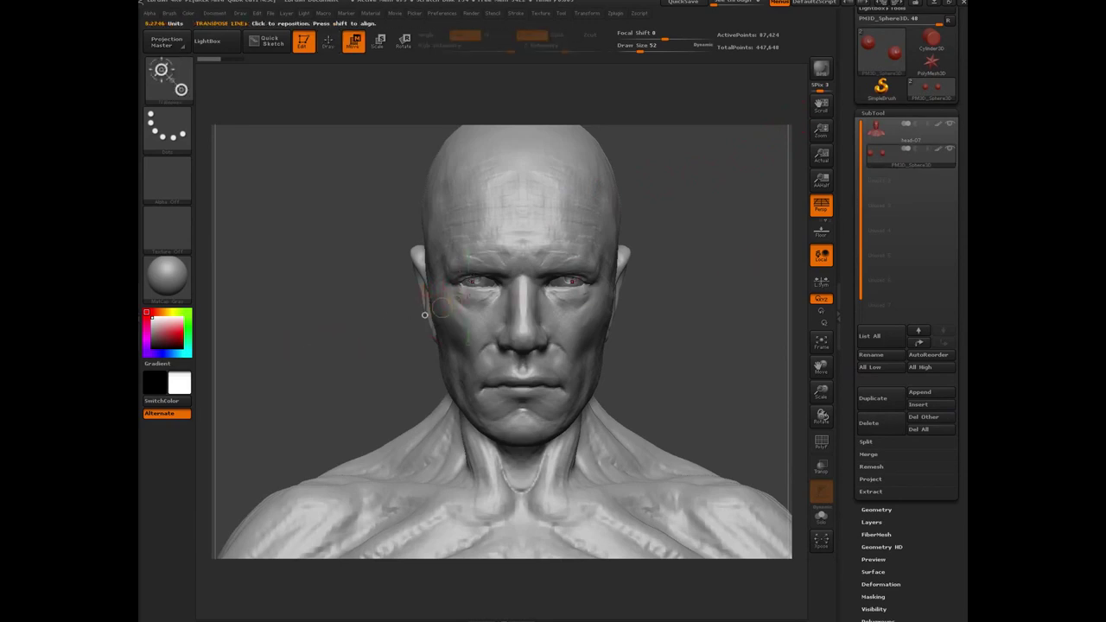
left_click_drag(443, 307, 356, 283)
left_click_drag(349, 370, 338, 374)
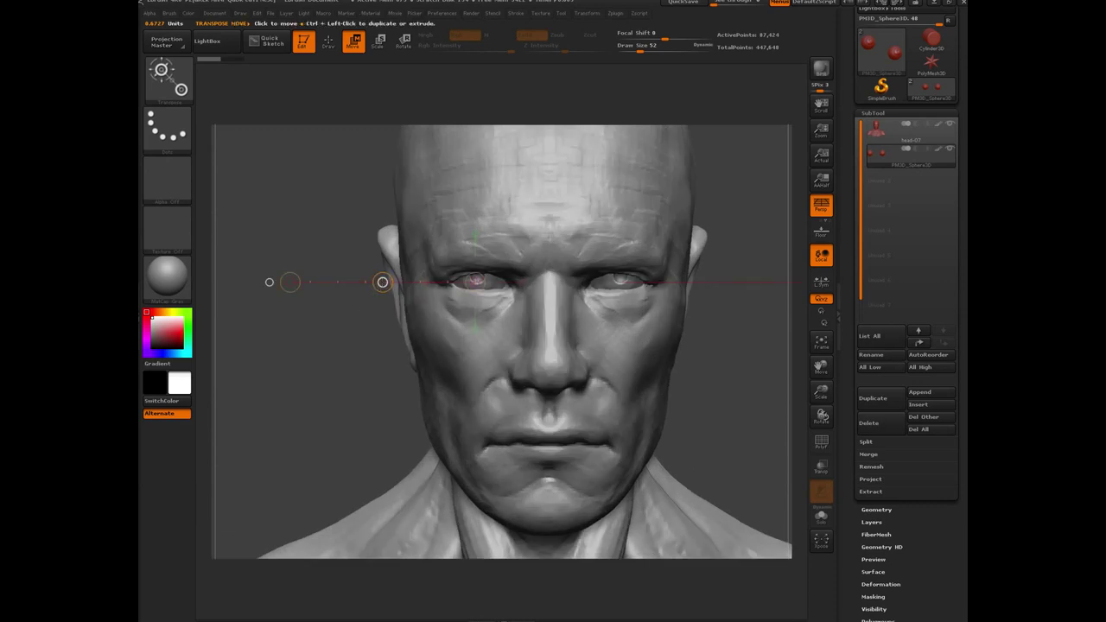
left_click(382, 282)
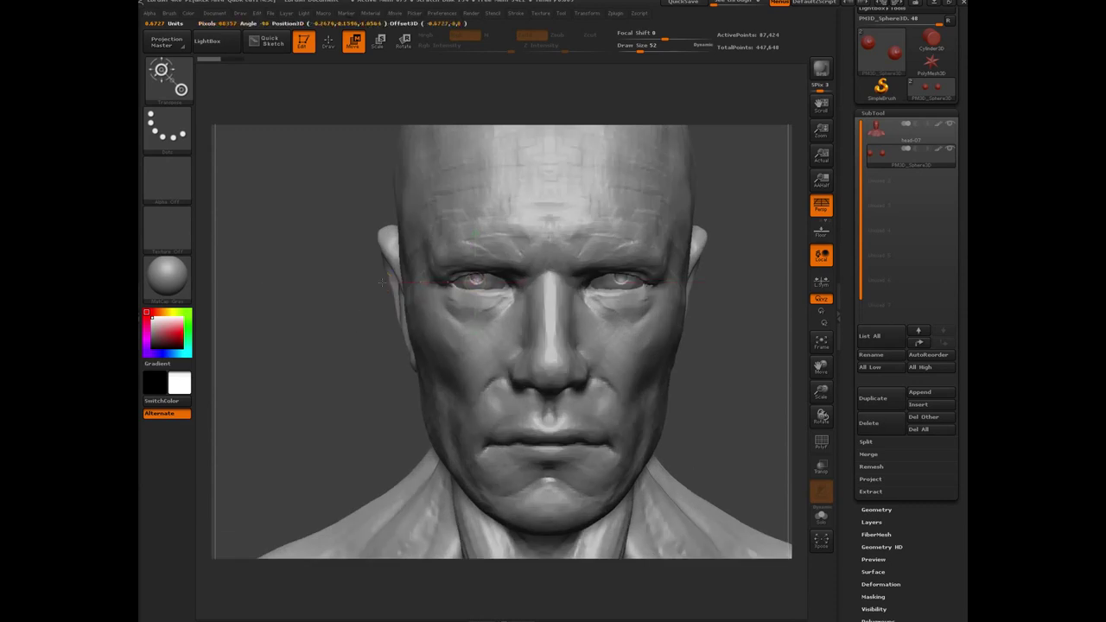
left_click_drag(382, 283, 383, 282)
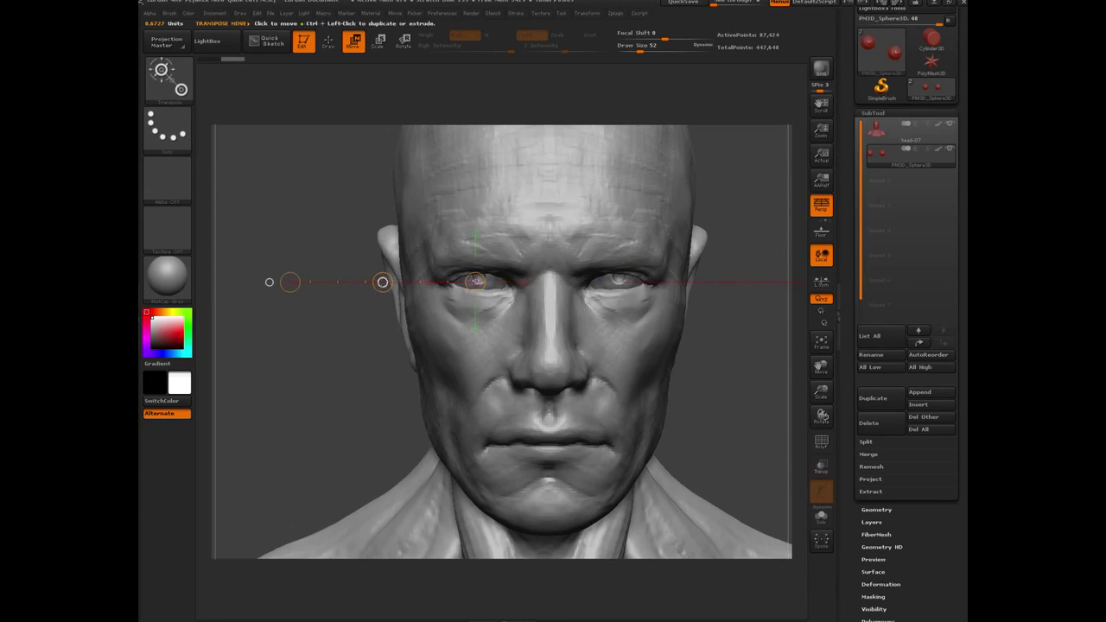
mouse_move(383, 283)
left_mouse_down()
mouse_move(412, 264)
mouse_move(375, 282)
mouse_move(398, 283)
mouse_move(337, 281)
mouse_move(382, 281)
left_mouse_up()
Try moving the eyeballs with a vertical Transpose line, and undo the move.
left_click(476, 254)
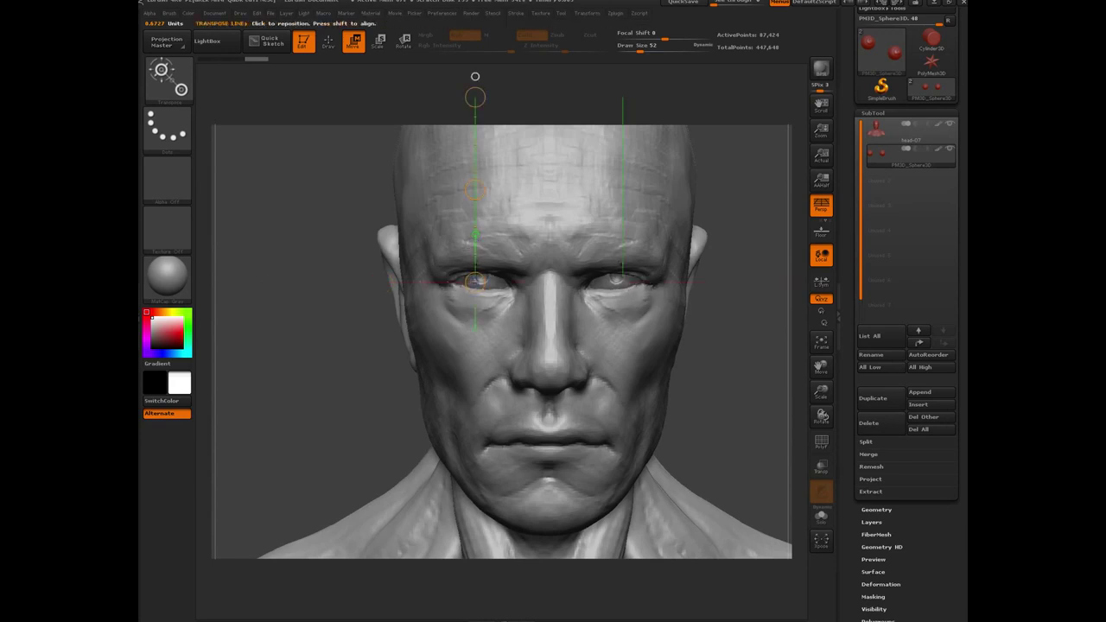
left_click_drag(475, 190, 466, 189)
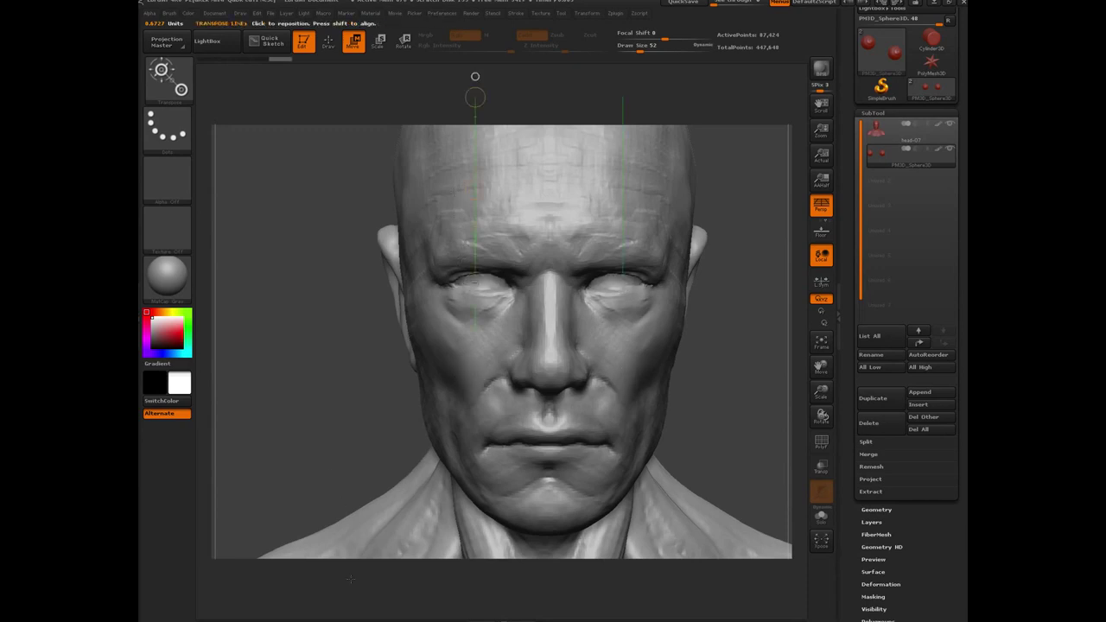
key("ctrl+z")
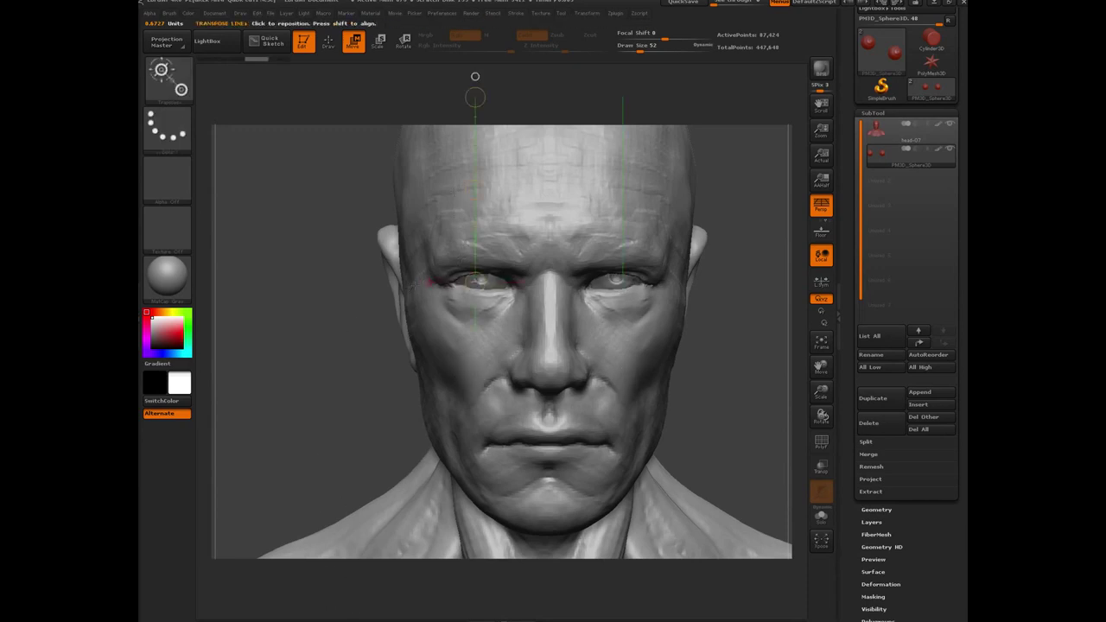
Nudge the eyeballs sideways again along the horizontal Transpose line and compare their spacing by undoing and redoing the moves.
left_click(429, 281)
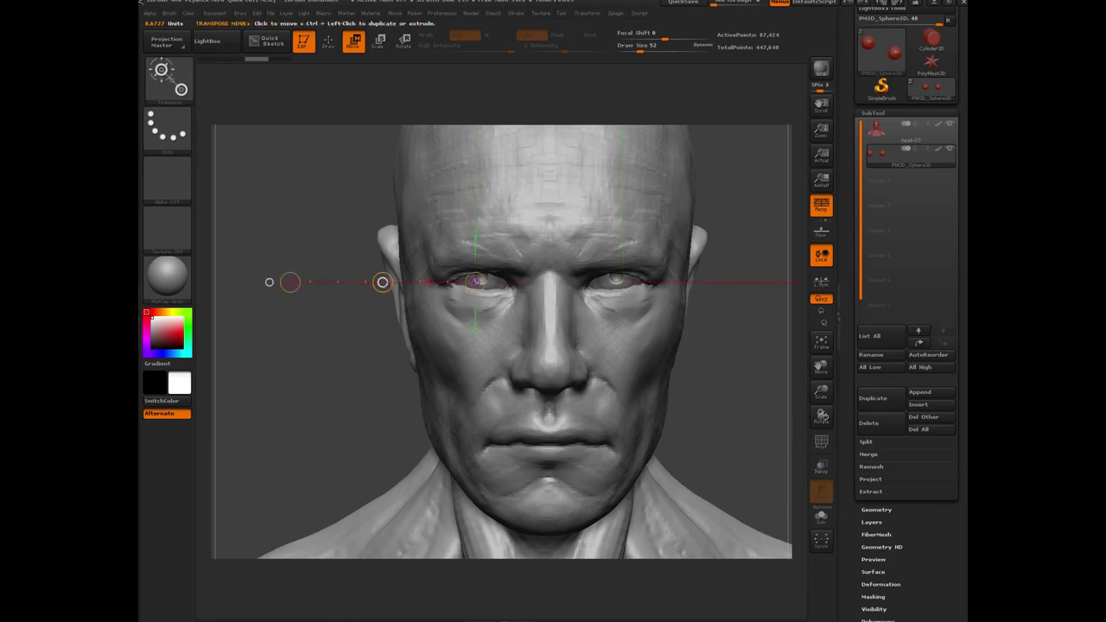
left_click_drag(382, 283, 382, 283)
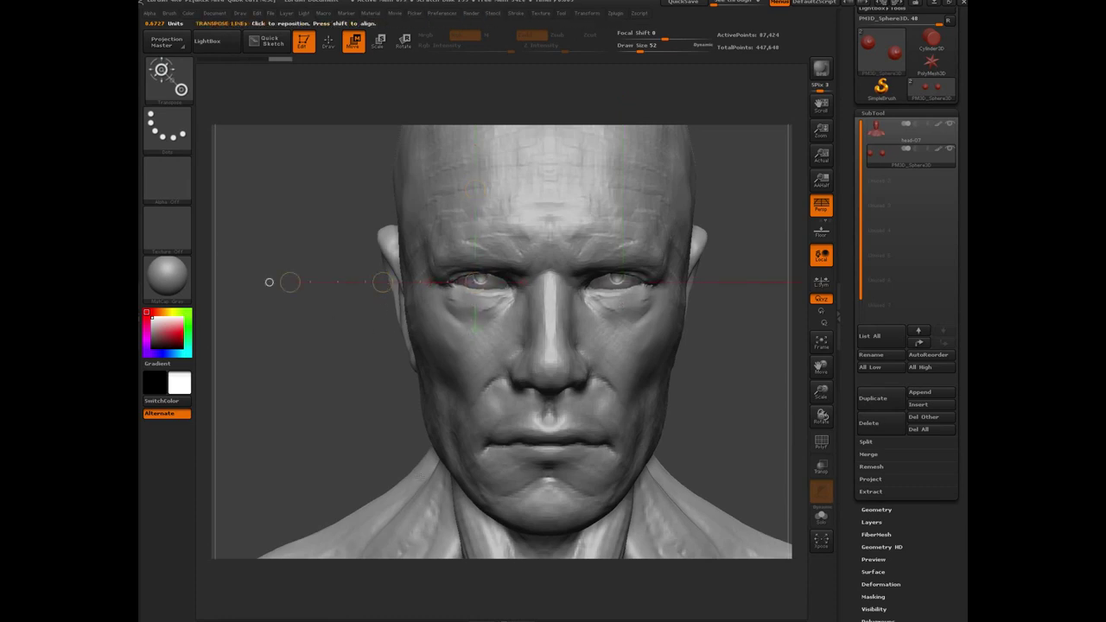
key("ctrl+z")
key("ctrl+z")
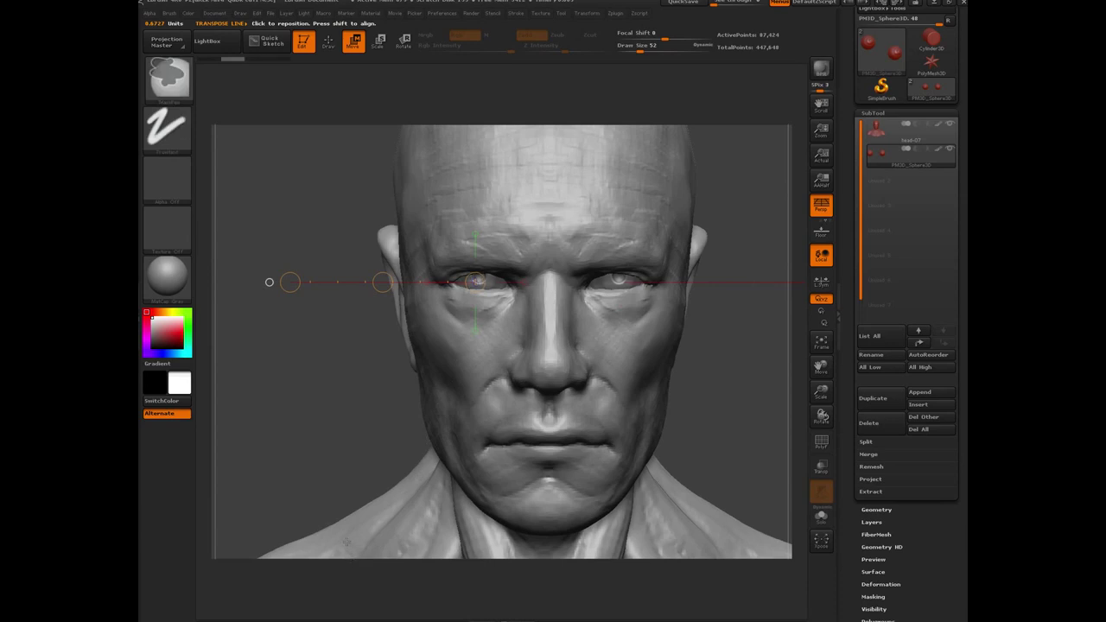
key("ctrl+z")
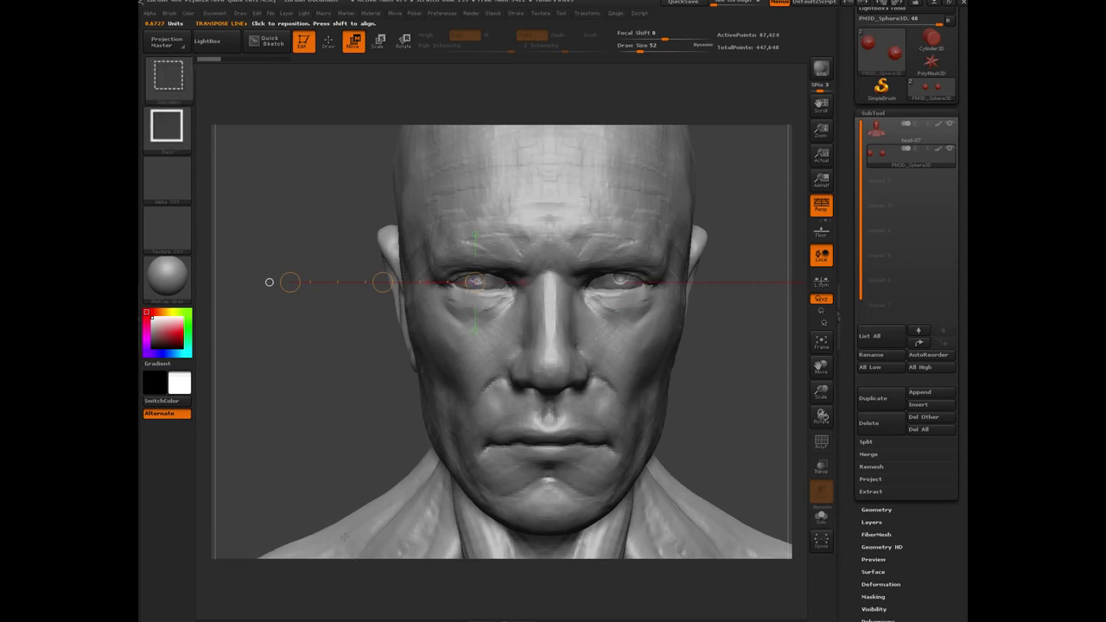
key("ctrl+shift+z")
key("ctrl+shift+z")
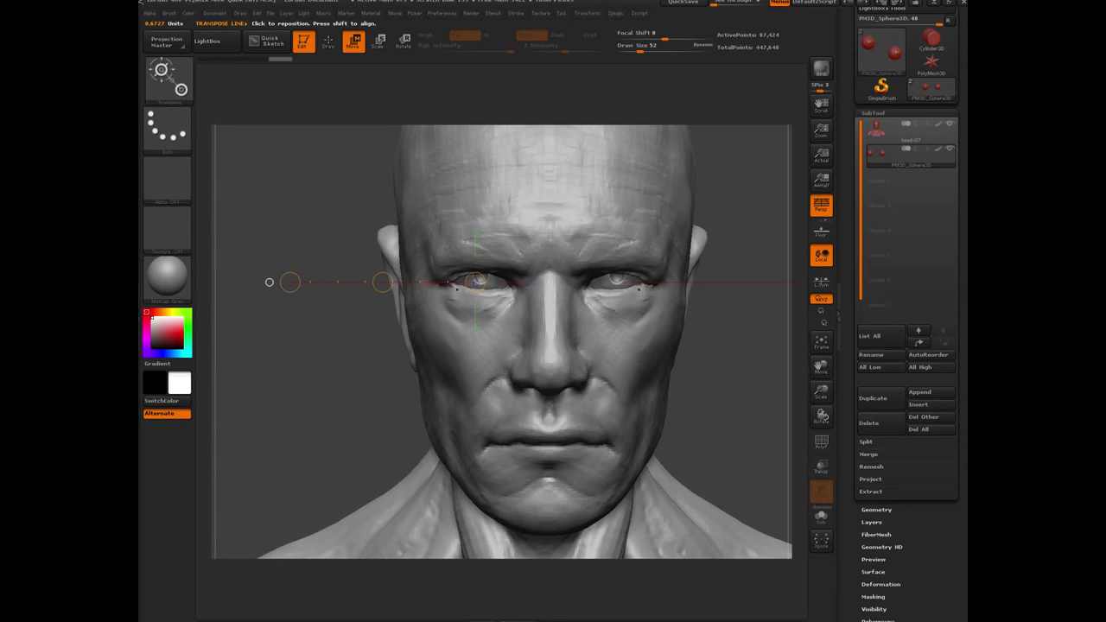
Frame the whole bust, shift the horizontal Transpose line down beside the cheek and fine-tune the eyeballs' sideways spacing.
key("f")
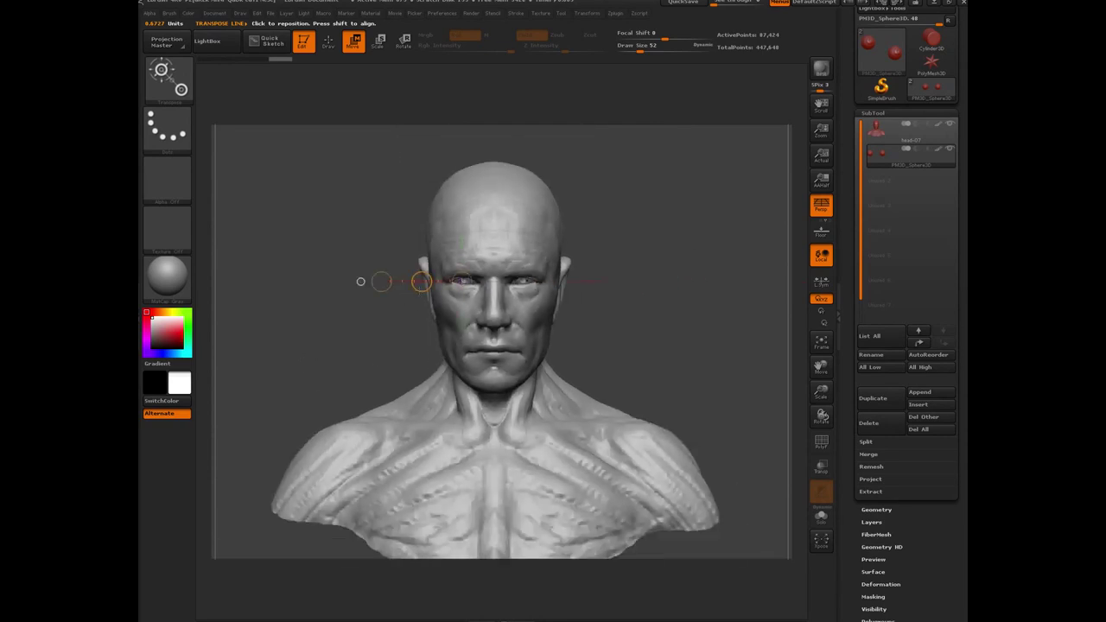
left_click_drag(421, 280, 408, 310)
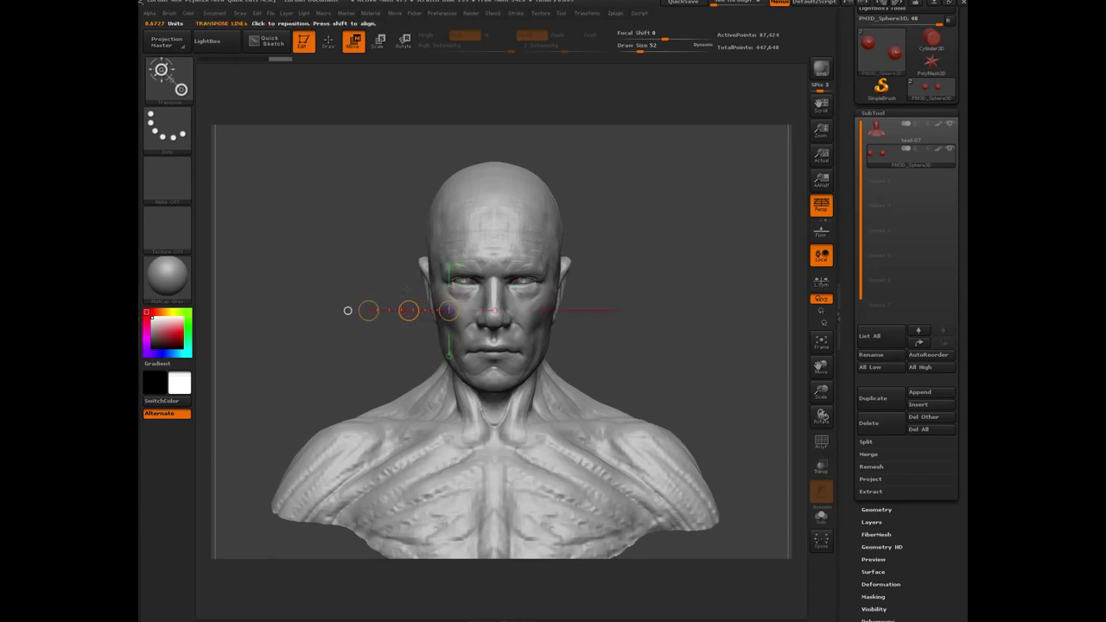
left_click_drag(408, 310, 411, 306)
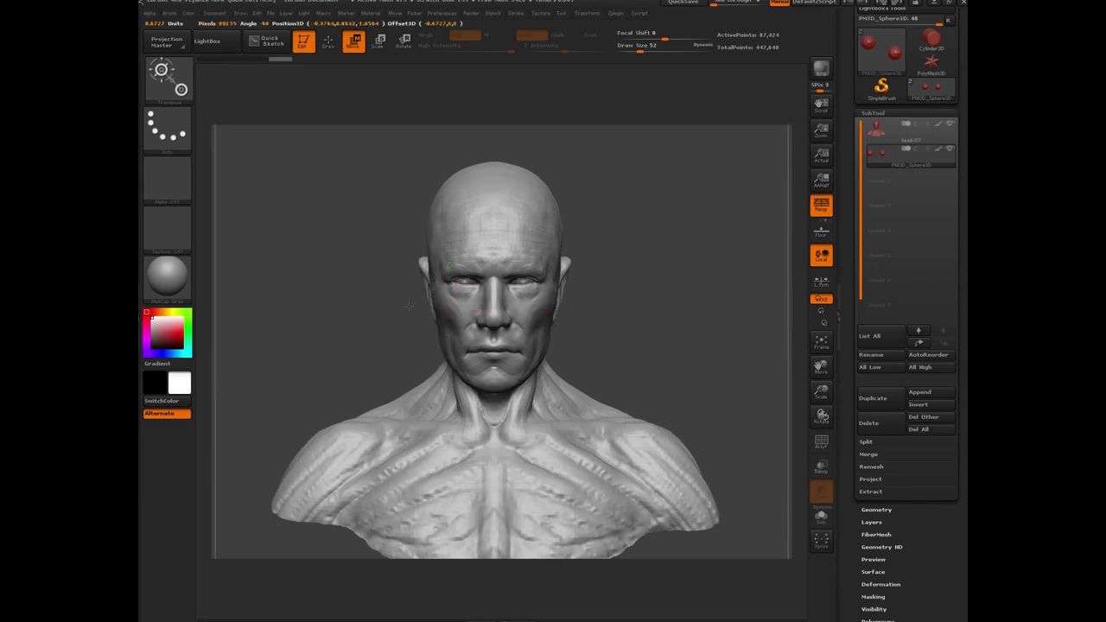
left_click_drag(408, 306, 409, 310)
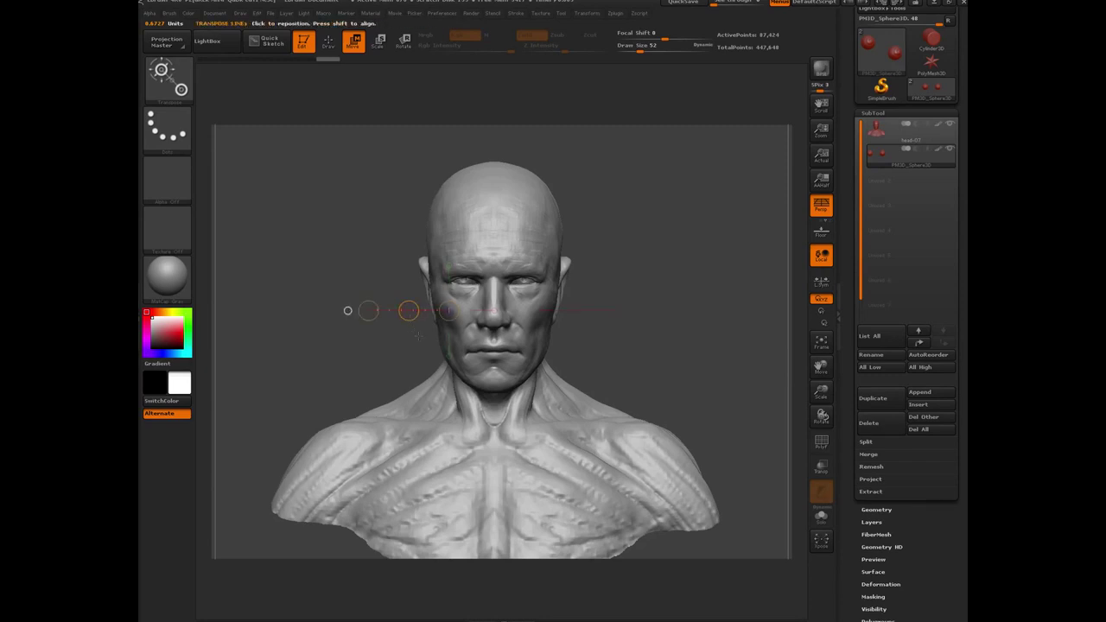
Set a vertical Transpose line between the mouth corner and the eye and adjust the eyeballs' height in the sockets.
left_click_drag(466, 350, 466, 257)
left_click_drag(312, 345, 422, 338, "alt")
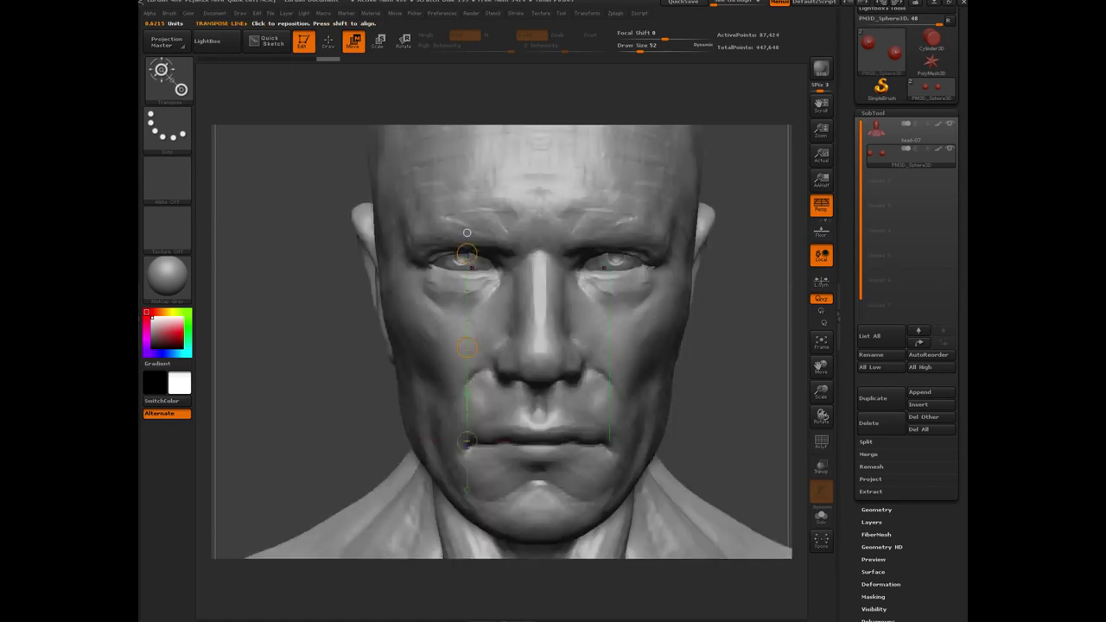
left_click(415, 442)
left_click_drag(374, 439, 375, 438)
left_click(466, 394)
left_click_drag(467, 347, 471, 347)
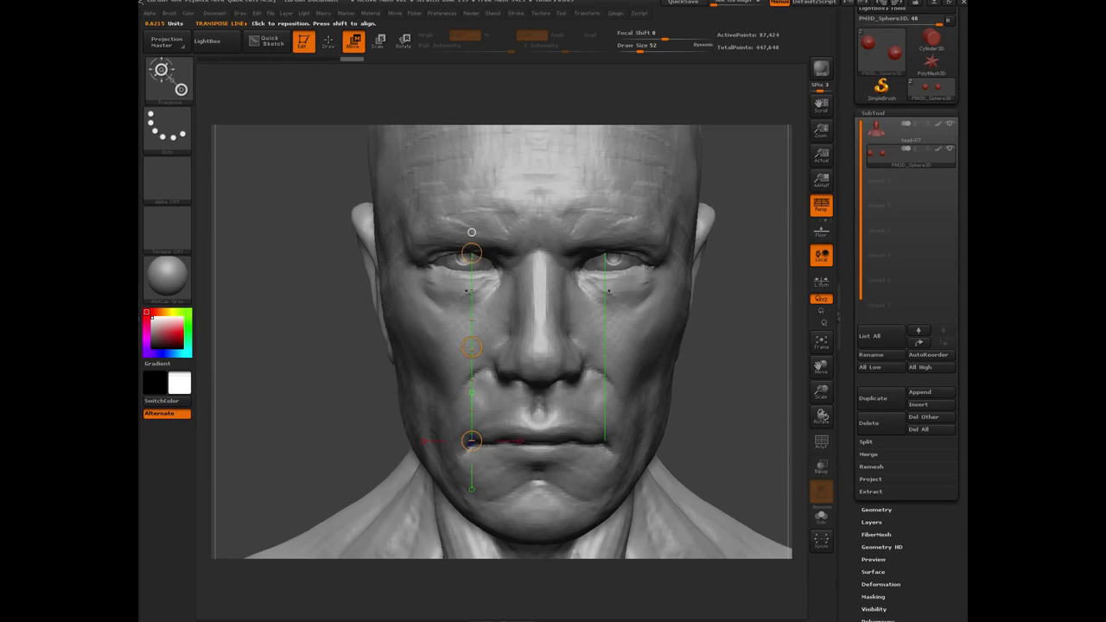
mouse_move(471, 348)
left_mouse_down()
mouse_move(463, 249)
mouse_move(471, 363)
left_mouse_up()
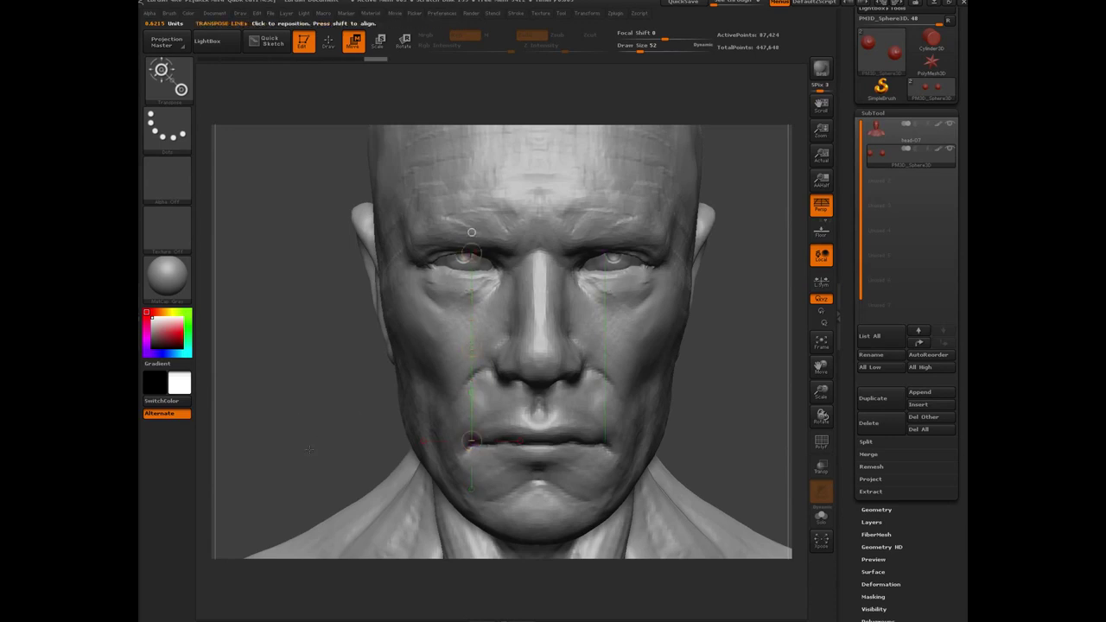
Fine-tune the eyeballs' height with Transpose Move while viewing the head and shoulders from the front.
left_click_drag(328, 450, 313, 350, "alt")
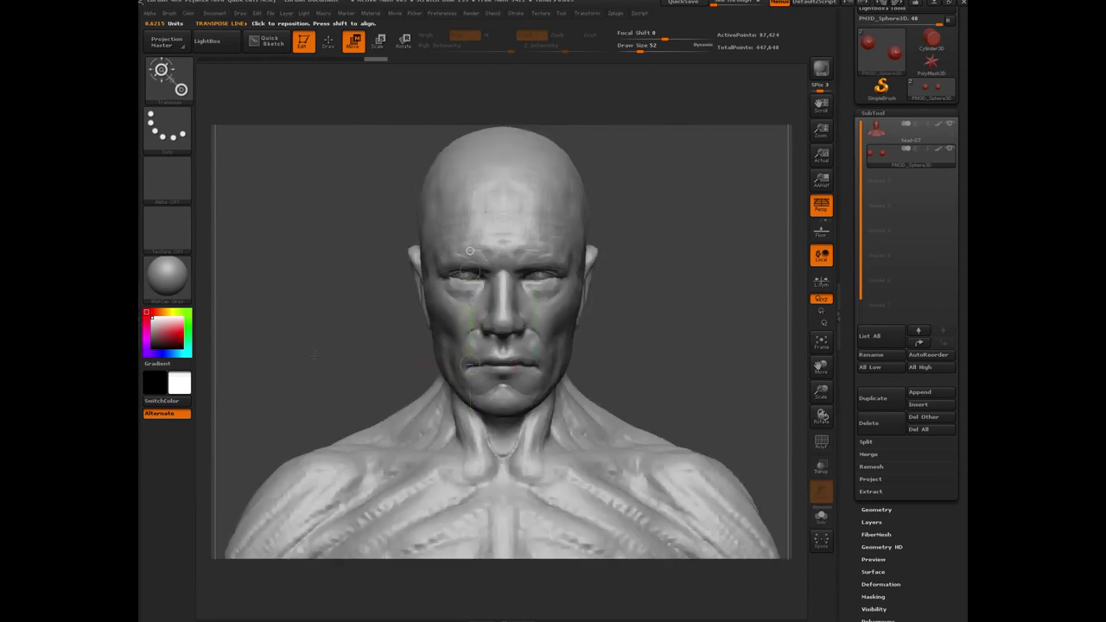
left_click_drag(470, 308, 469, 320)
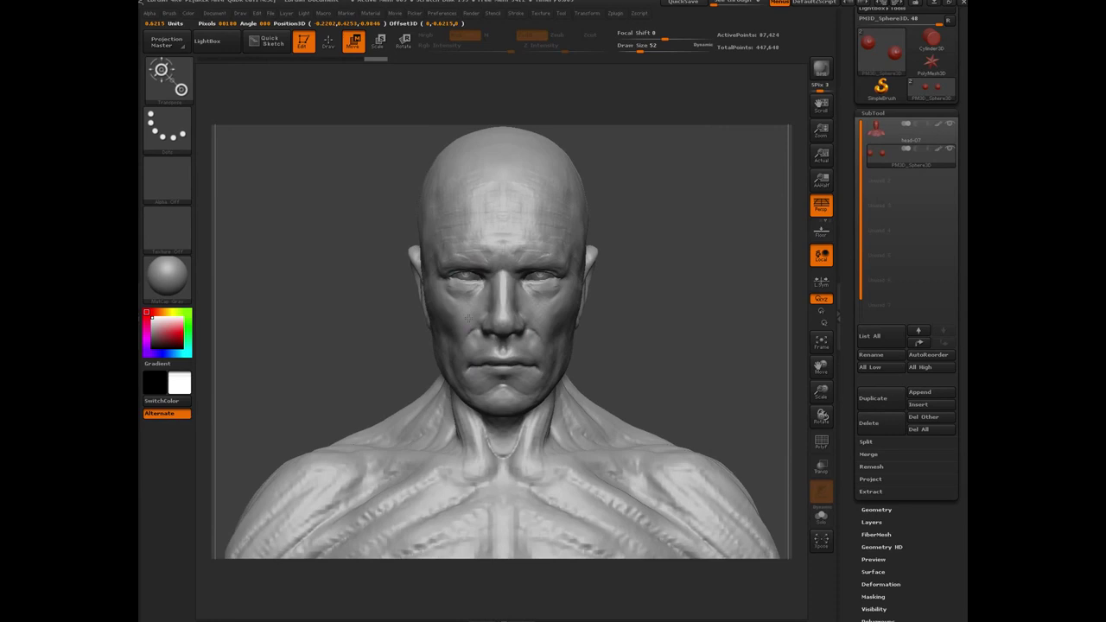
left_click_drag(468, 318, 470, 250)
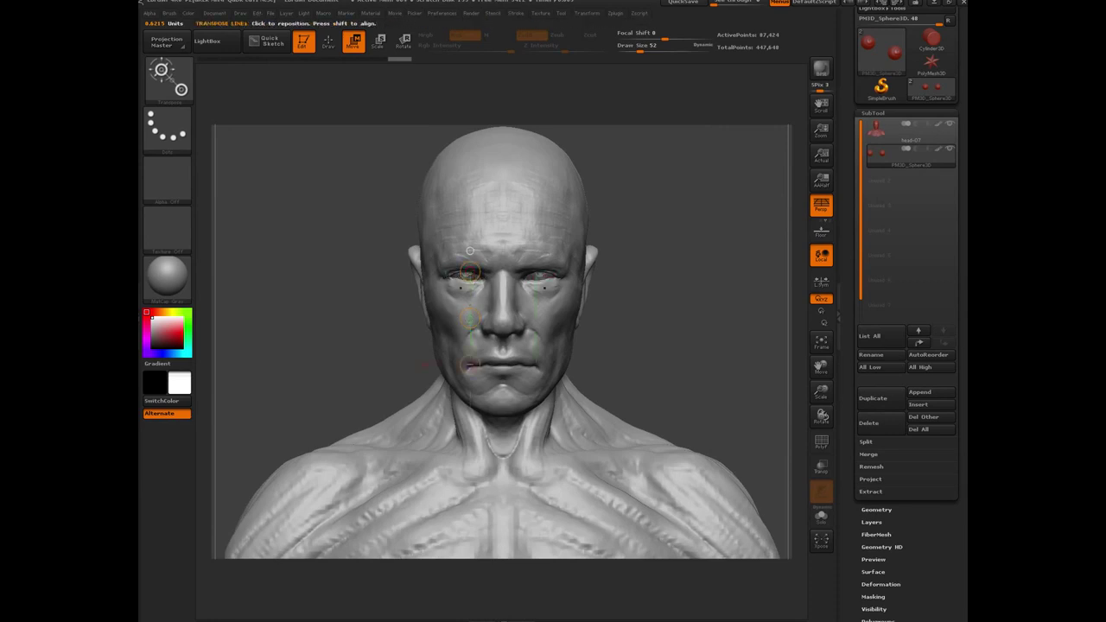
Return to Draw mode, make the head-07 subtool active and refit the eyelids around the eyeballs with the Move brush.
key("q")
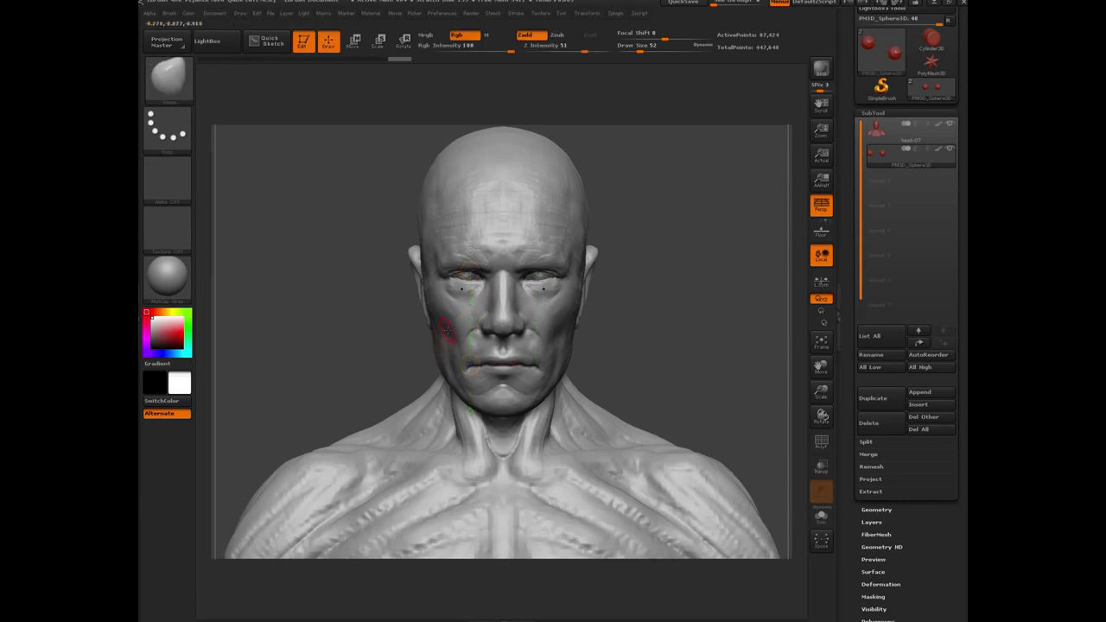
left_click(471, 345, "alt")
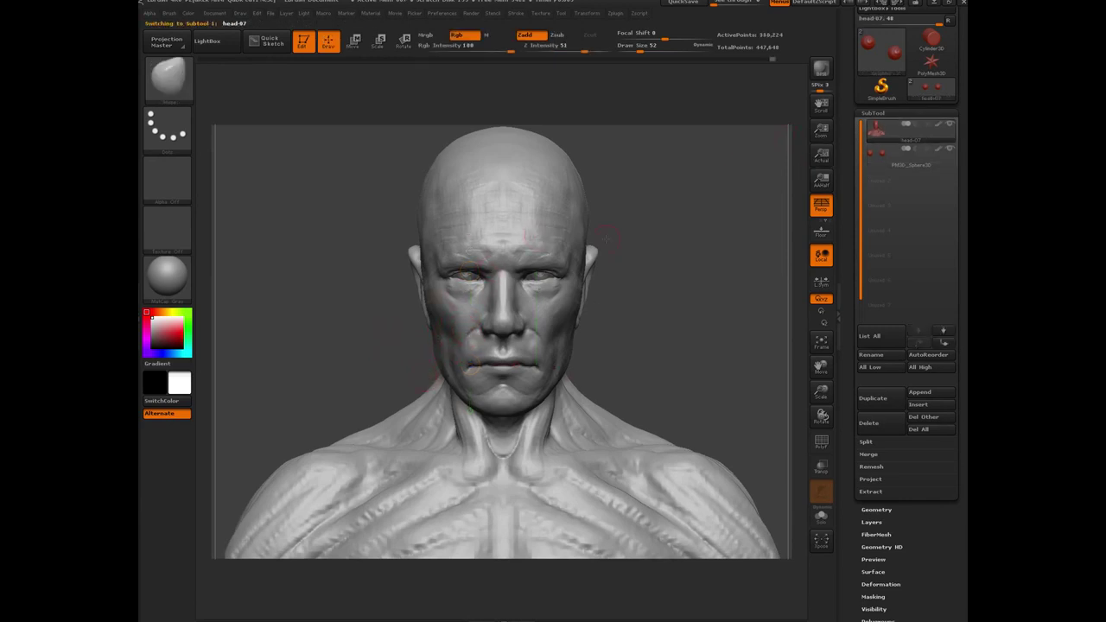
key("n")
key("bracketleft")
key("bracketleft")
key("bracketright")
key("bracketleft")
key("bracketright")
key("bracketright")
left_click_drag(484, 278, 460, 261)
key("bracketright")
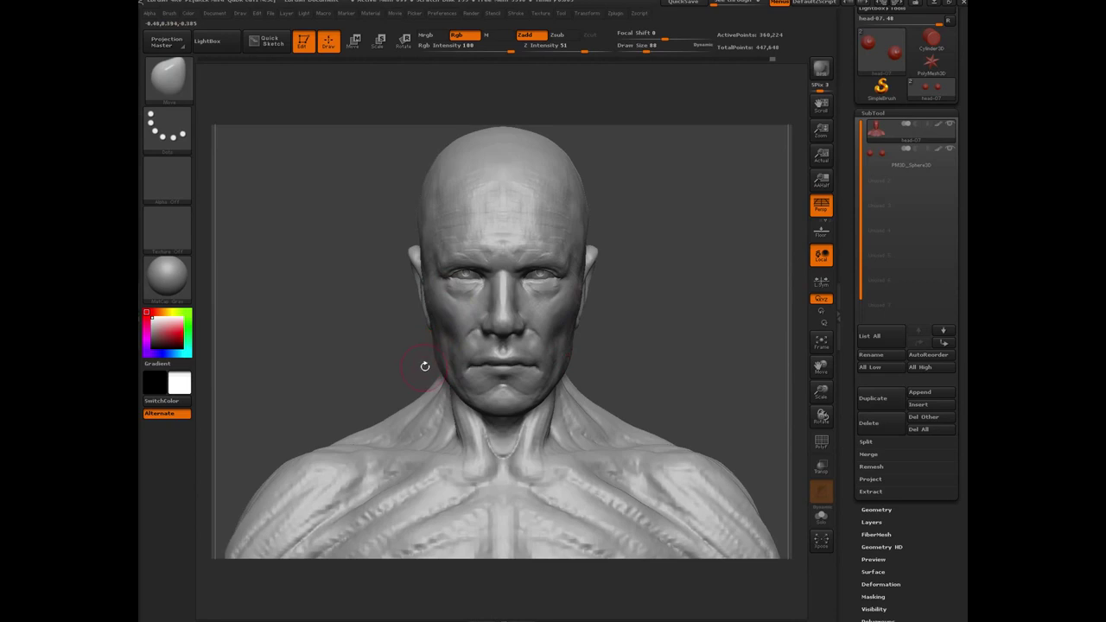
Set the Move brush to draw size 100 and quick-save the project.
key("bracketright")
key("bracketright")
key("ctrl+s")
Examine the head from the front and in profile, comparing the facial proportions.
left_click_drag(320, 328, 350, 318)
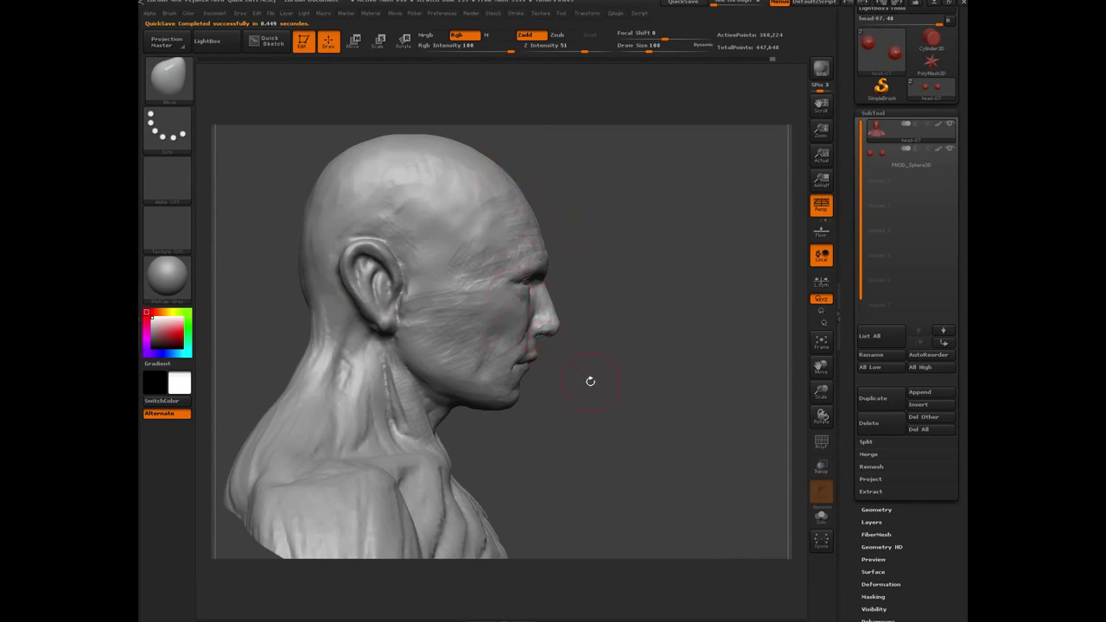
left_click_drag(598, 378, 412, 340, "shift")
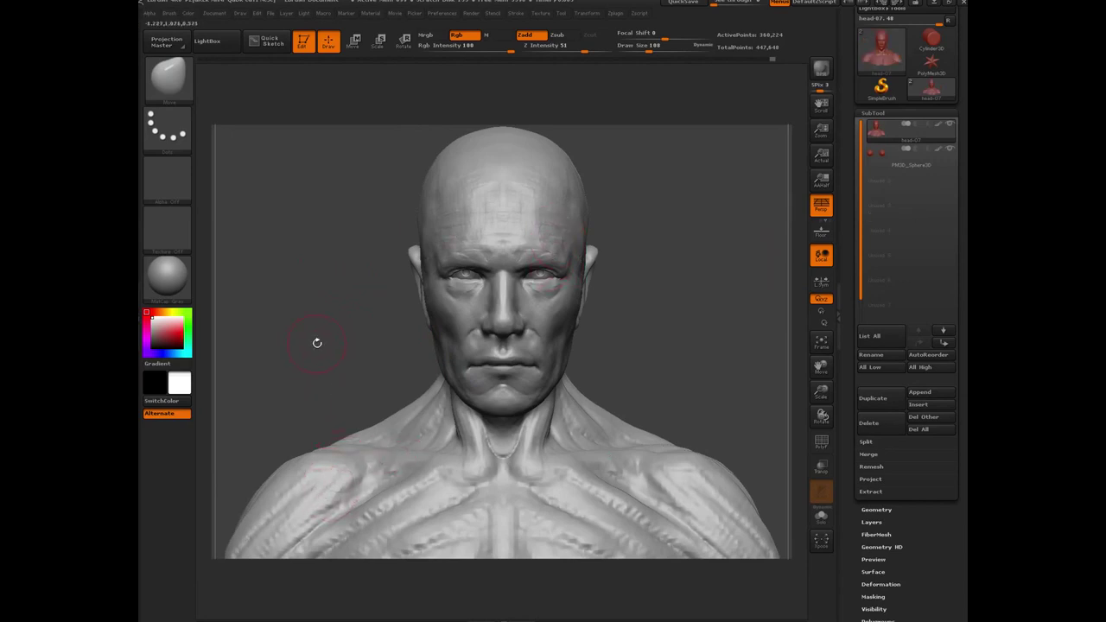
left_click_drag(317, 343, 358, 380)
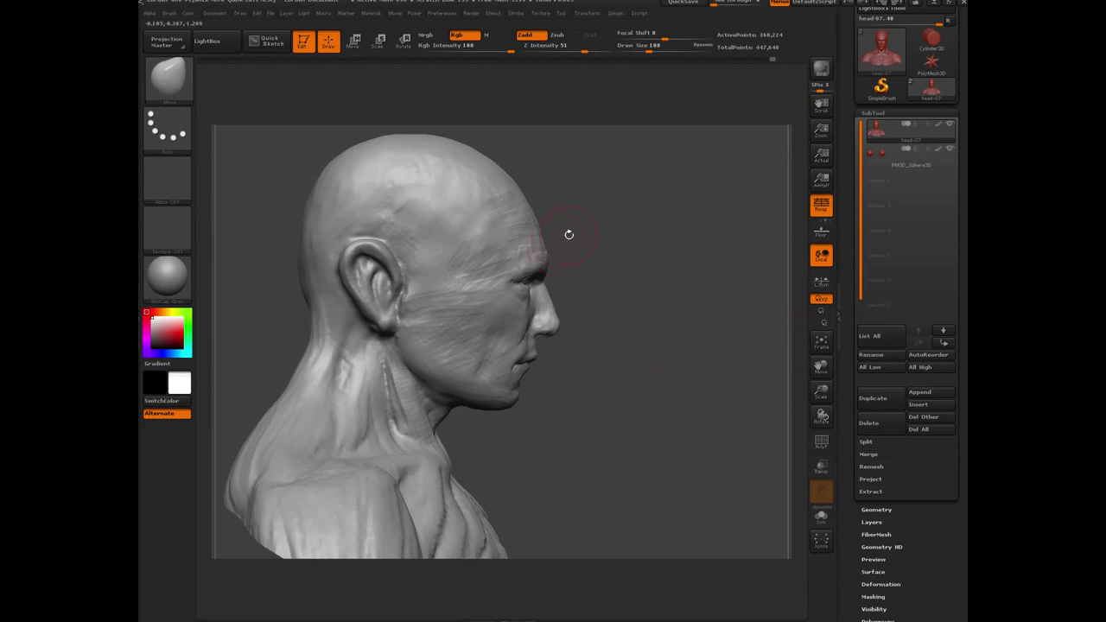
left_click_drag(637, 430, 509, 337)
mouse_move(368, 325)
left_mouse_down()
mouse_move(346, 294)
mouse_move(511, 316)
left_mouse_up()
left_click_drag(600, 420, 596, 373)
Bring up the dynamesh_head_ref_download image in Windows Photo Viewer, examine its front and profile views, and move it off screen.
left_click_drag(1105, 57, 487, 117)
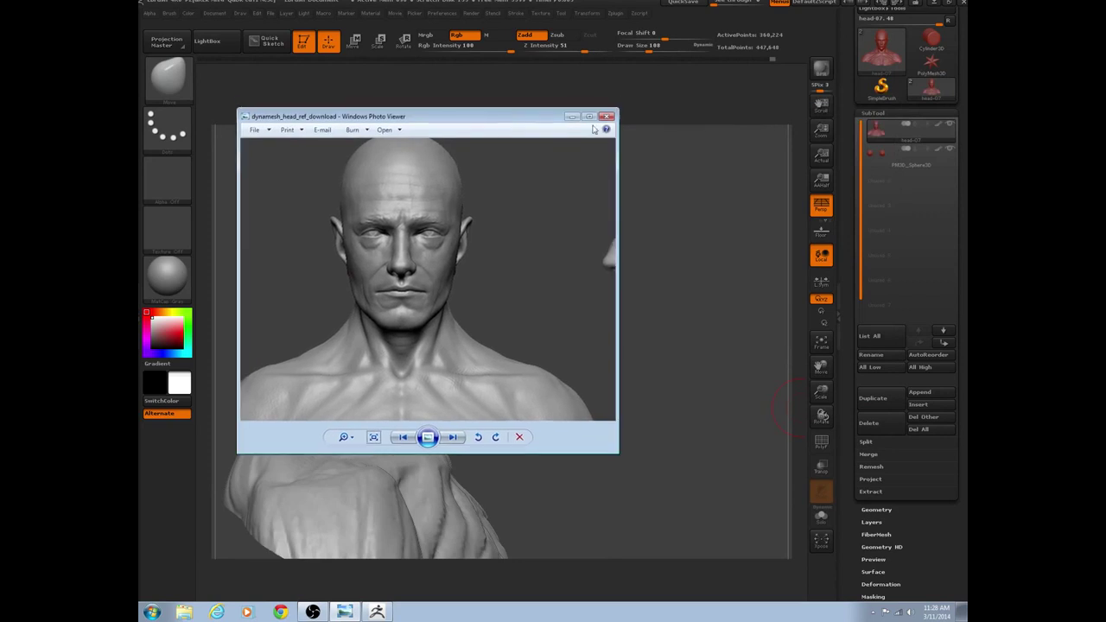
left_click(588, 119)
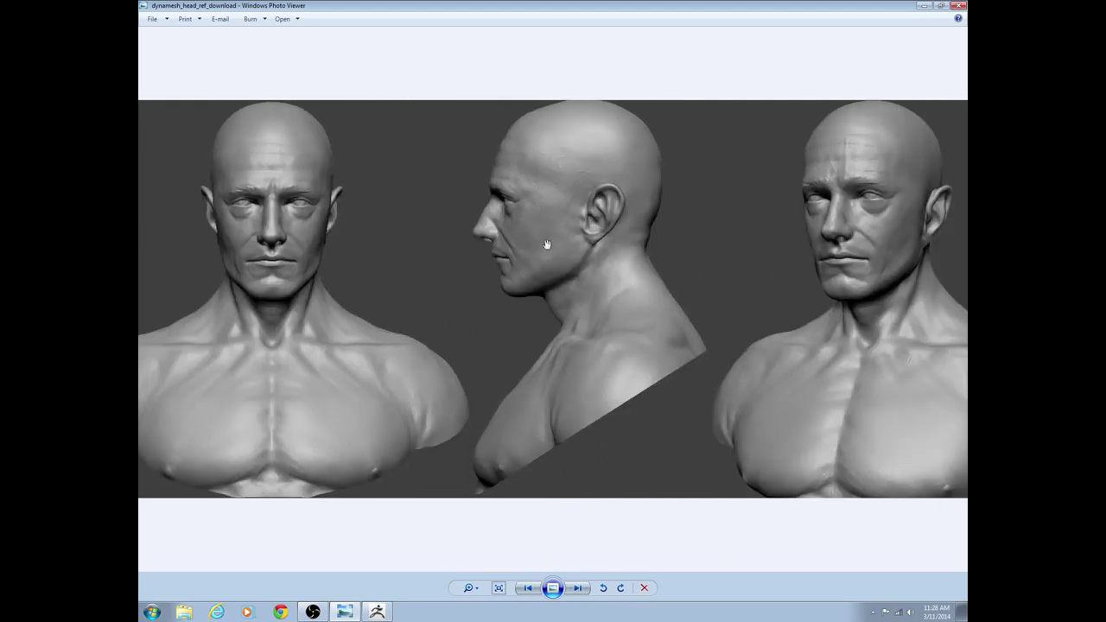
left_click_drag(446, 289, 742, 302)
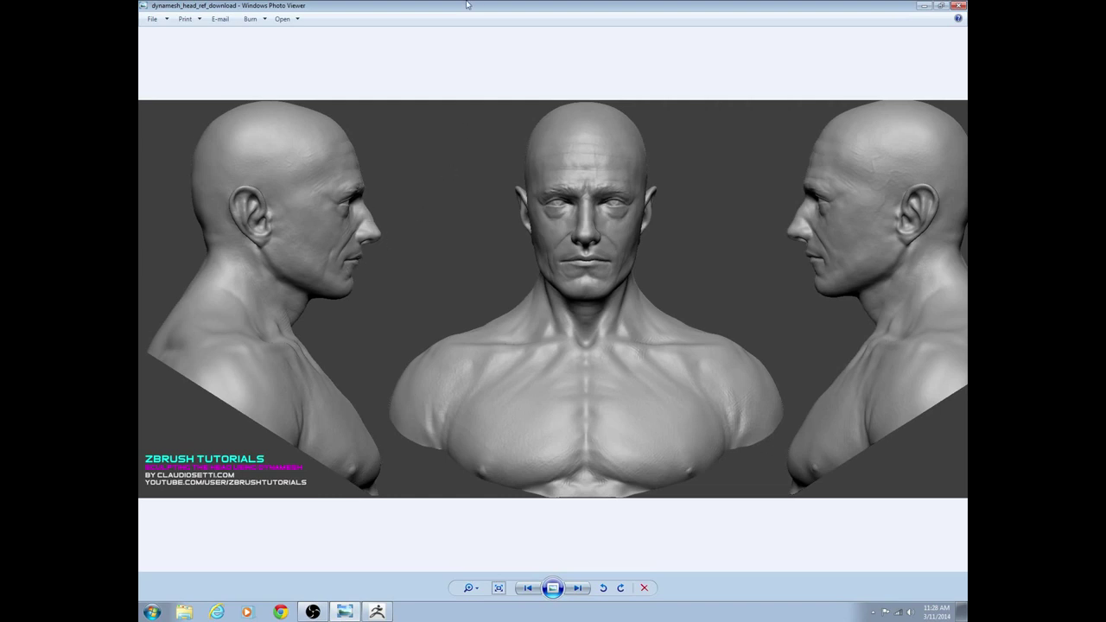
left_click_drag(467, 5, 1102, 207)
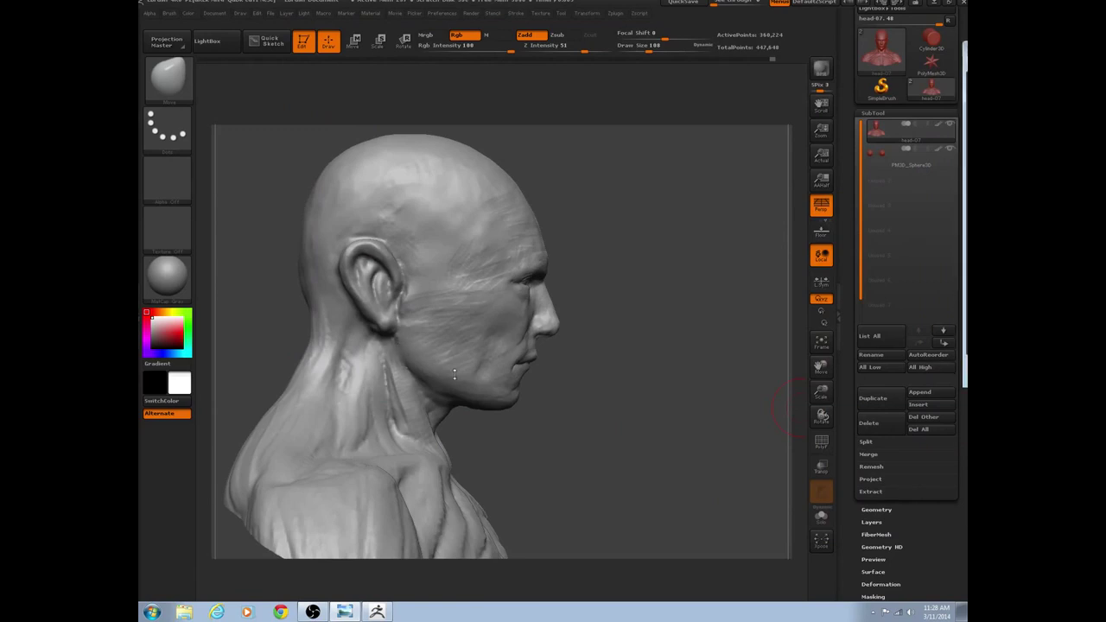
Refine the head's profile with the Move brush, pulling the nose slightly forward and raising the top of the skull.
mouse_move(559, 443)
left_mouse_down()
mouse_move(540, 441)
mouse_move(555, 432)
left_mouse_up()
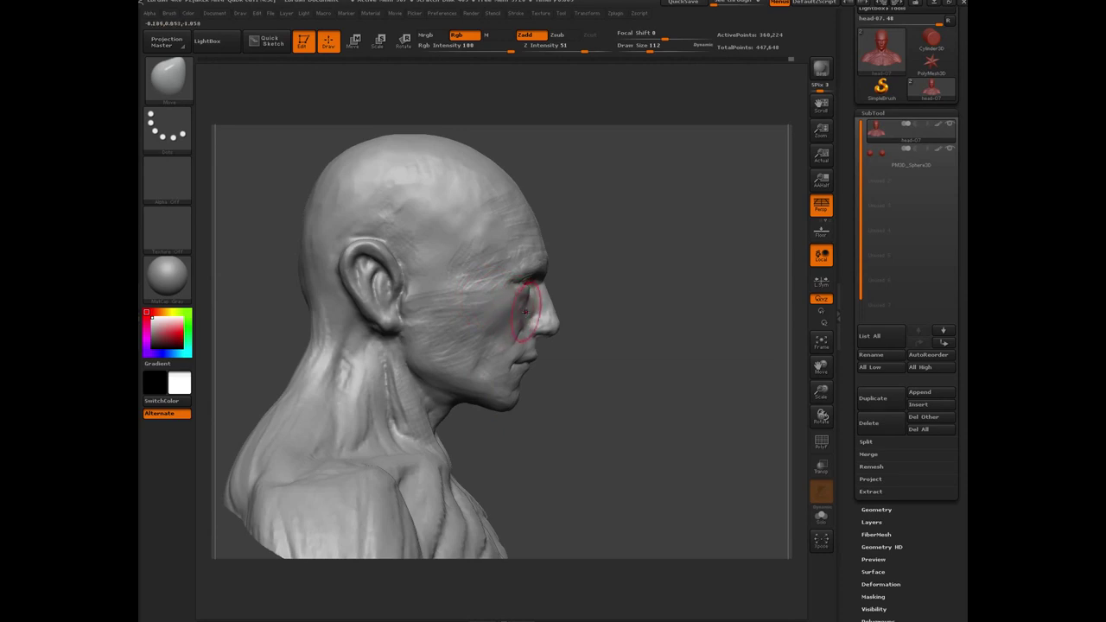
key("[")
key("[")
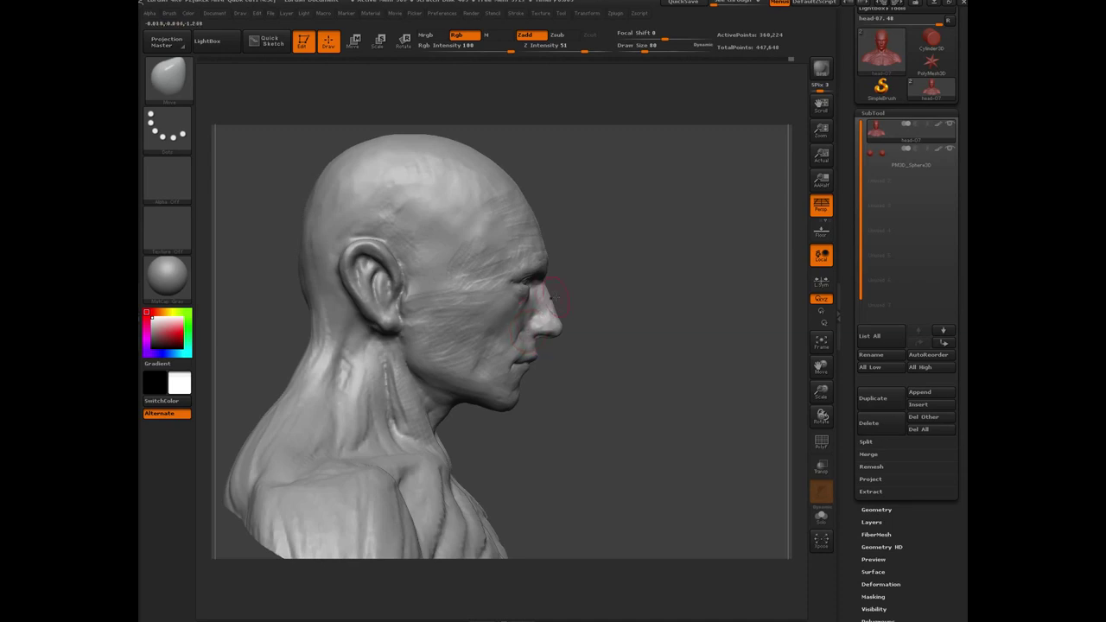
key("bracketright")
key("bracketright")
key("bracketleft")
key("bracketright")
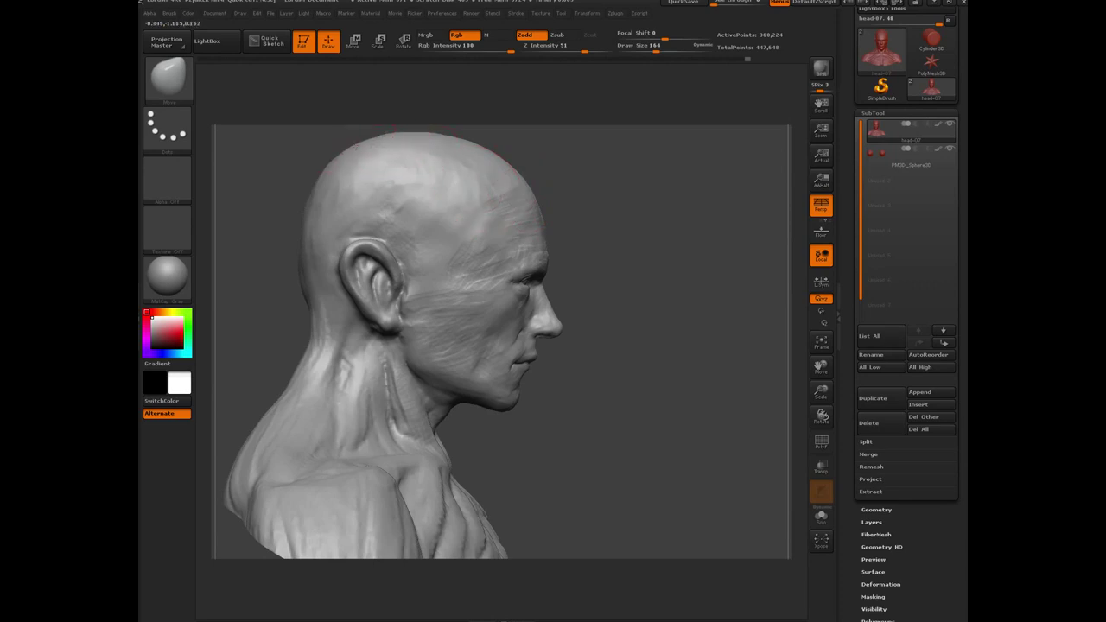
left_click_drag(417, 139, 420, 134)
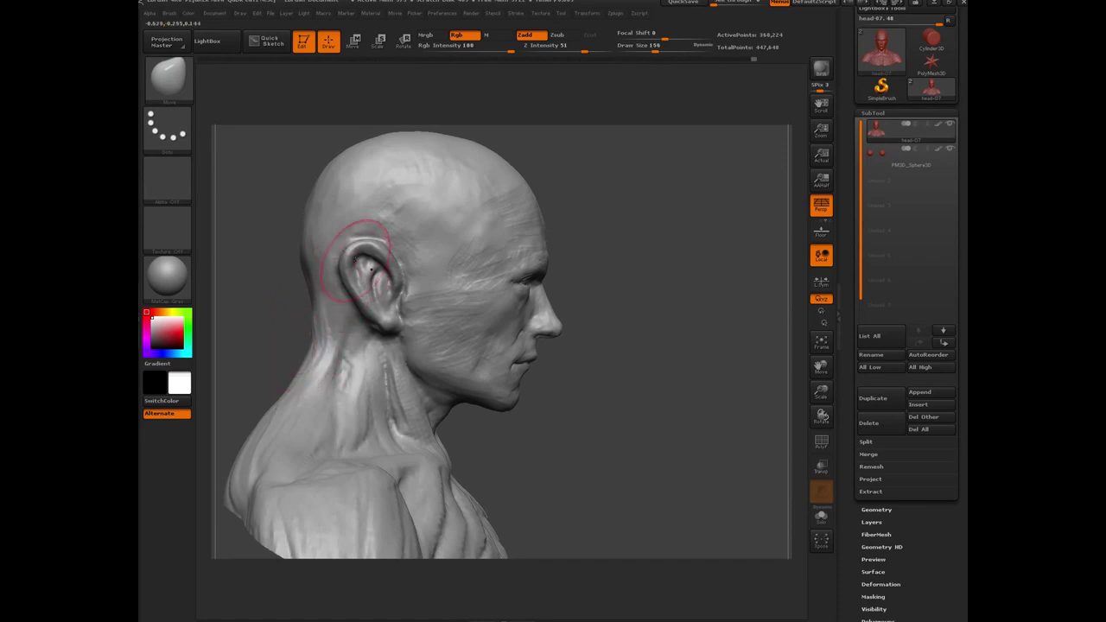
Reshape the ear with the Move brush at draw size 144, shifting the lobe area and pulling the rear rim forward.
key("bracketleft")
key("bracketleft")
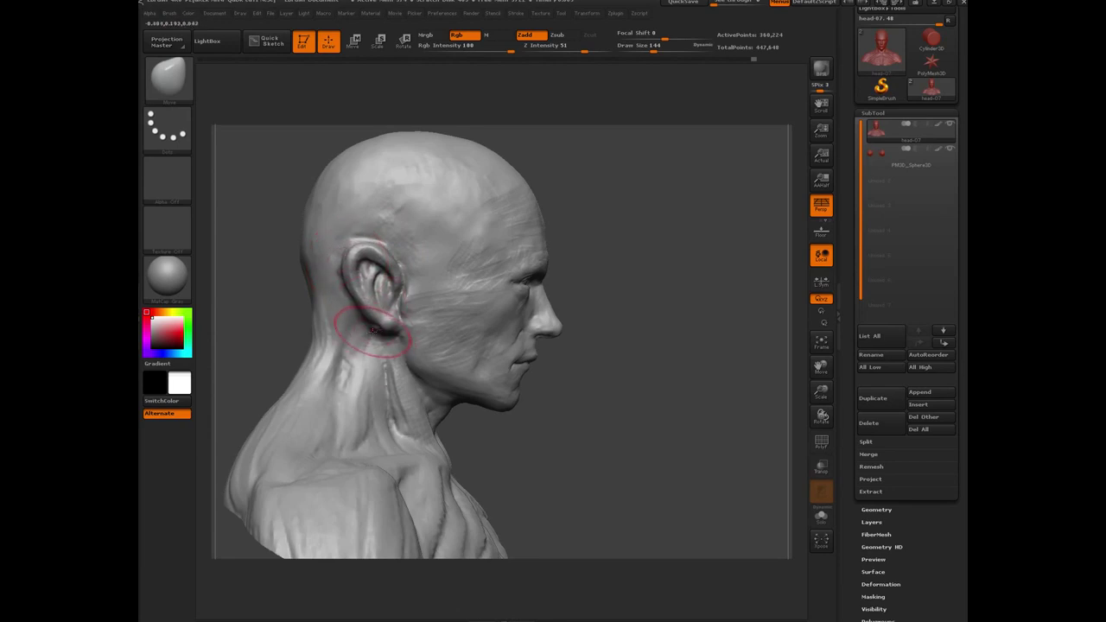
left_click_drag(389, 326, 353, 297)
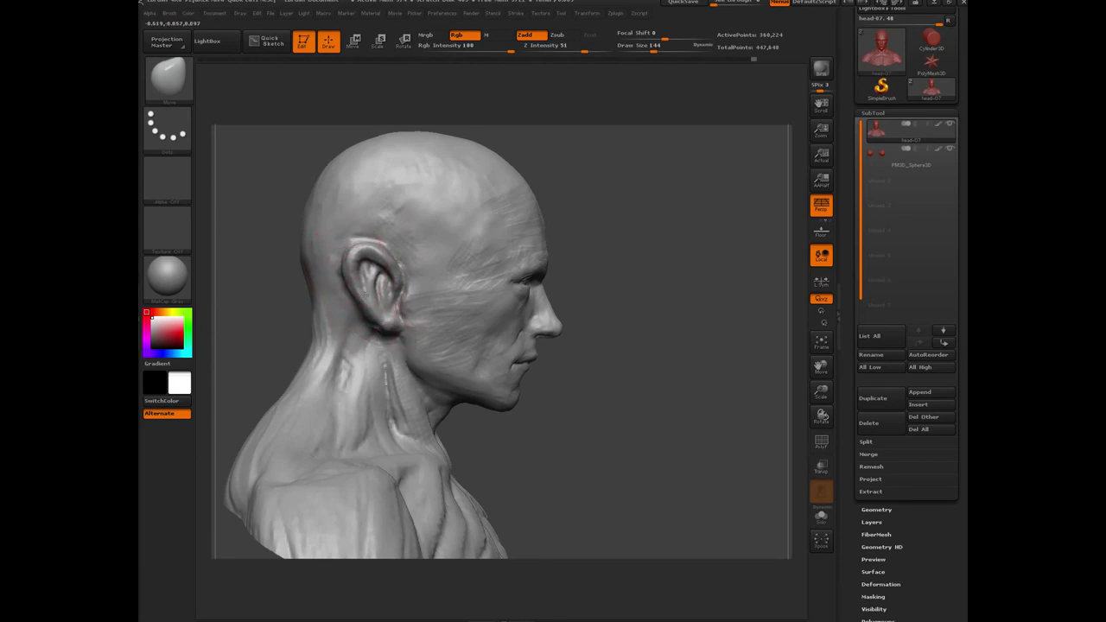
left_click_drag(356, 252, 369, 252)
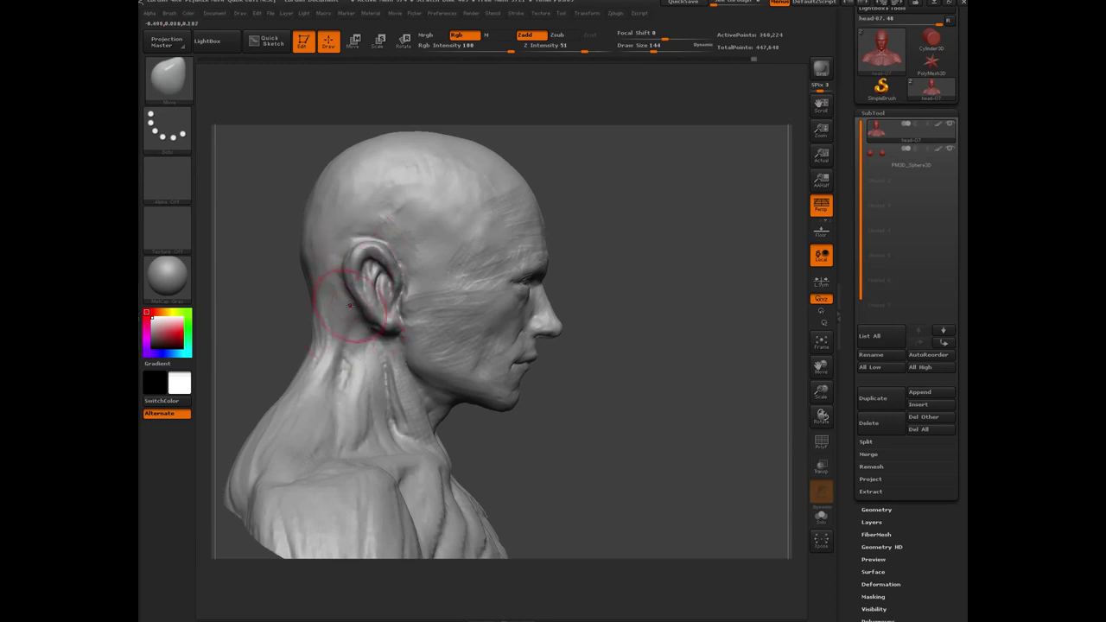
Switch to the Pinch brush at a smaller draw size and sharpen the folds of the ear.
key("b")
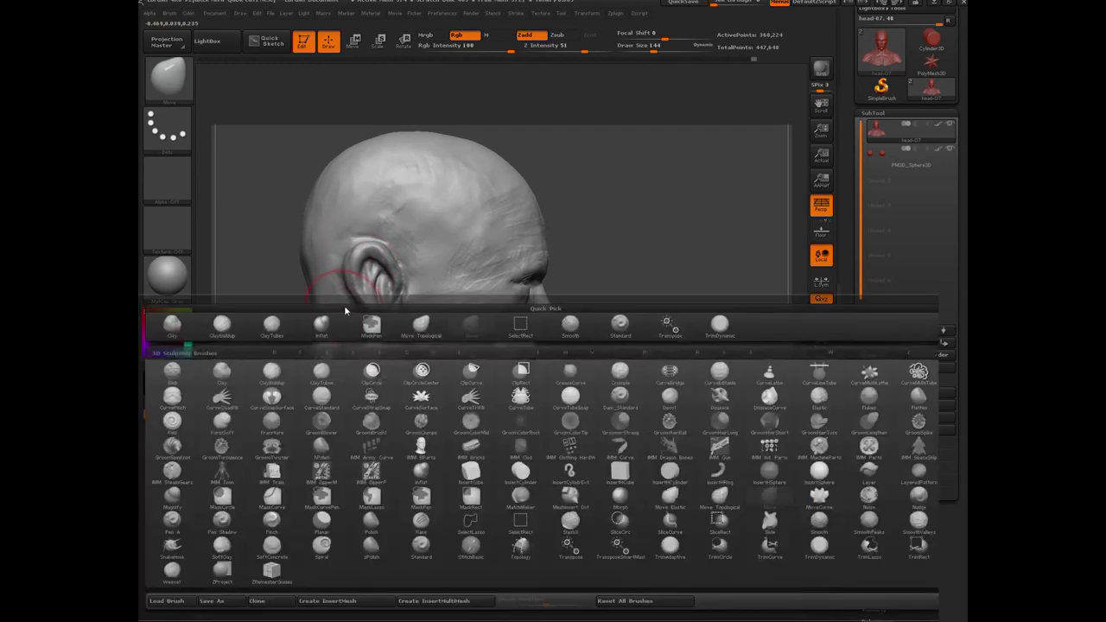
key("p")
key("i")
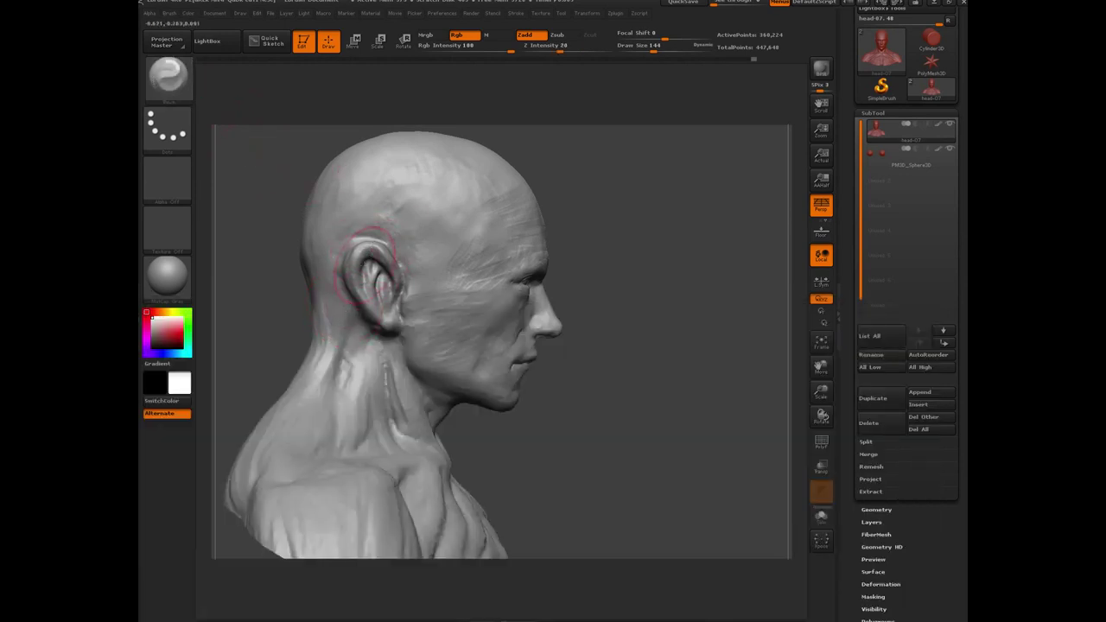
key("[")
mouse_move(392, 262)
left_mouse_down()
mouse_move(398, 300)
mouse_move(384, 254)
mouse_move(357, 261)
mouse_move(373, 309)
left_mouse_up()
Pinch the crease along the neck muscle running down from below the ear.
left_click_drag(594, 446, 584, 476, "alt")
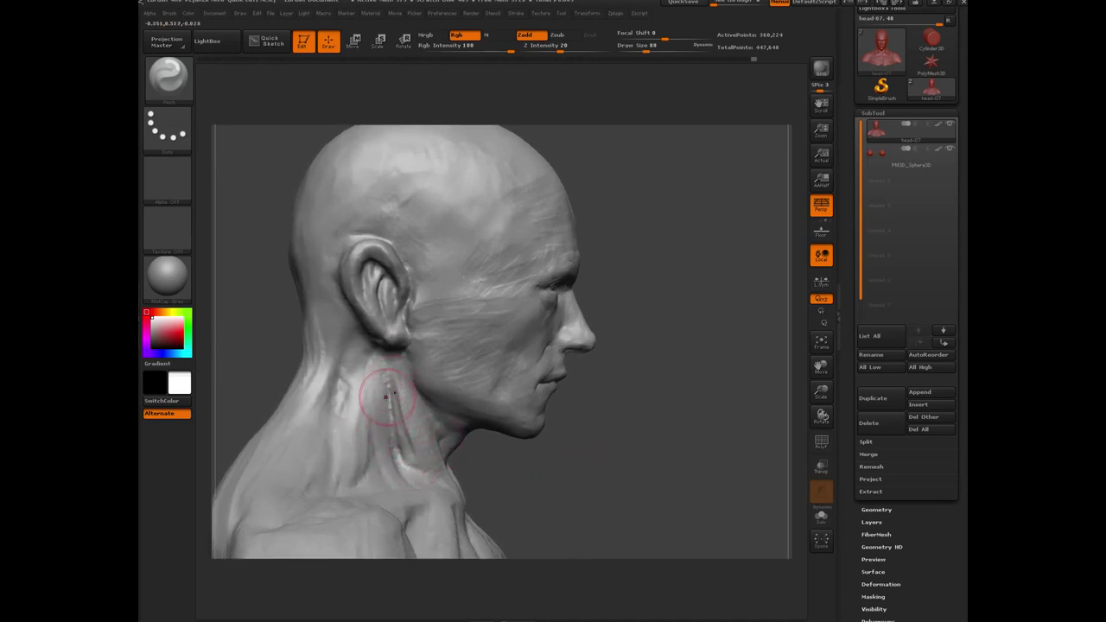
left_click_drag(386, 396, 412, 471)
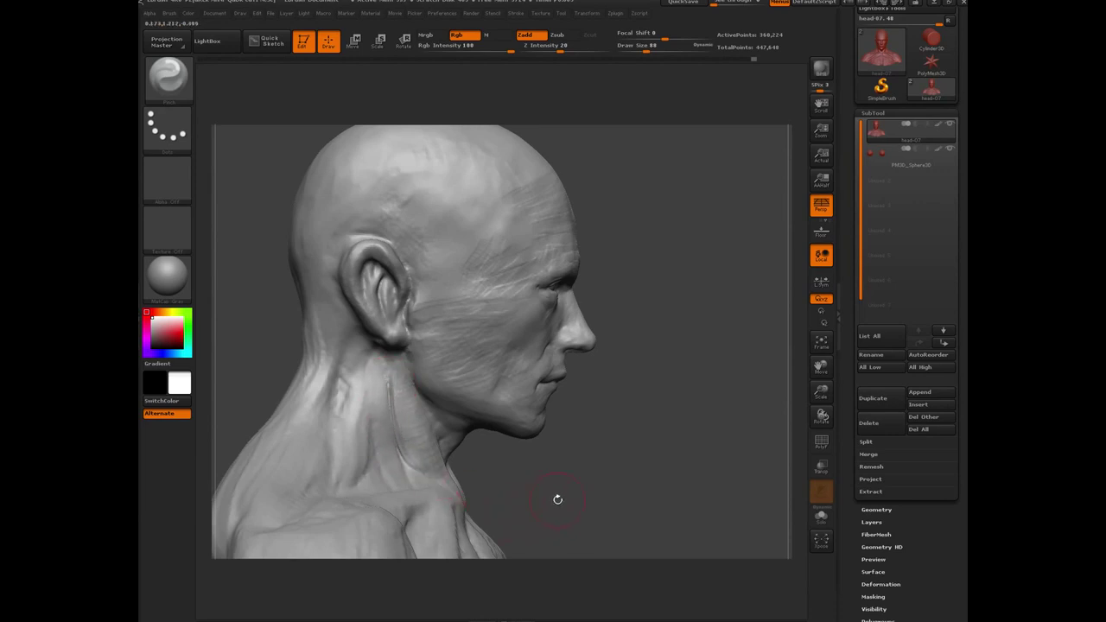
mouse_move(544, 495)
left_mouse_down()
mouse_move(484, 492)
mouse_move(553, 493)
left_mouse_up()
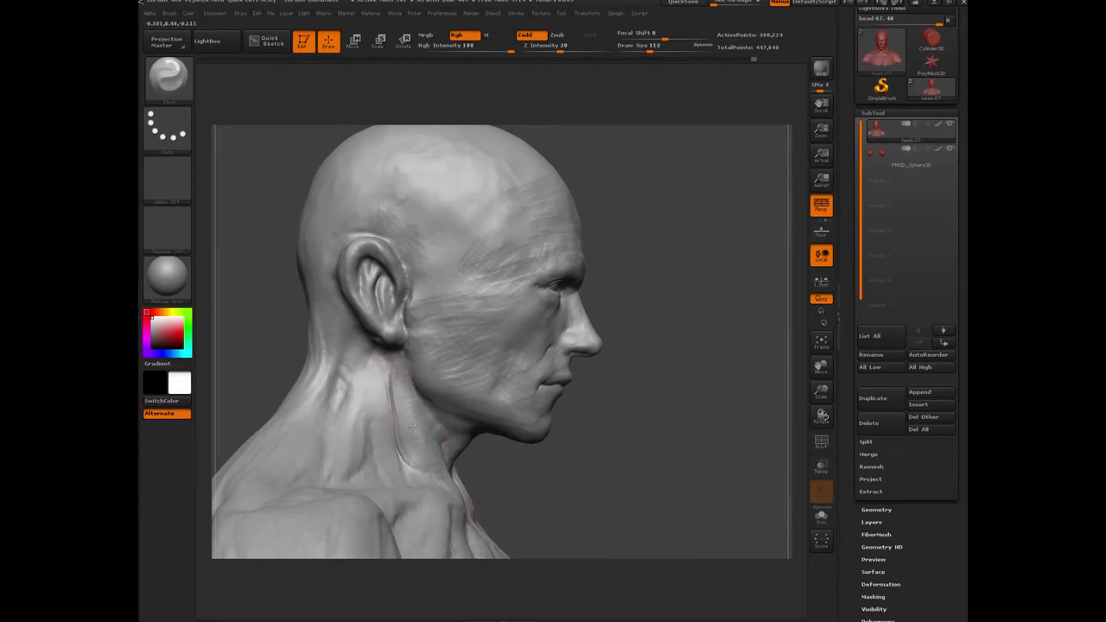
left_click_drag(277, 325, 290, 333)
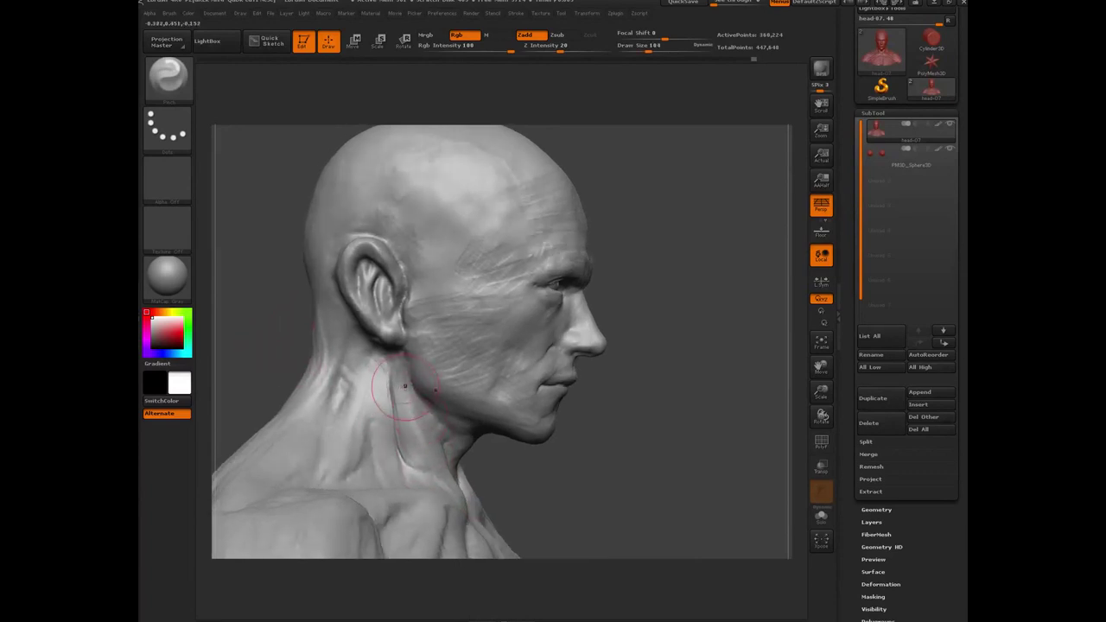
left_click_drag(405, 386, 410, 410)
mouse_move(583, 467)
left_mouse_down()
mouse_move(611, 472)
mouse_move(598, 477)
left_mouse_up()
Reduce the Pinch brush to draw size 72 and examine the head's wireframe density around the ear, jaw and neck.
key("bracketleft")
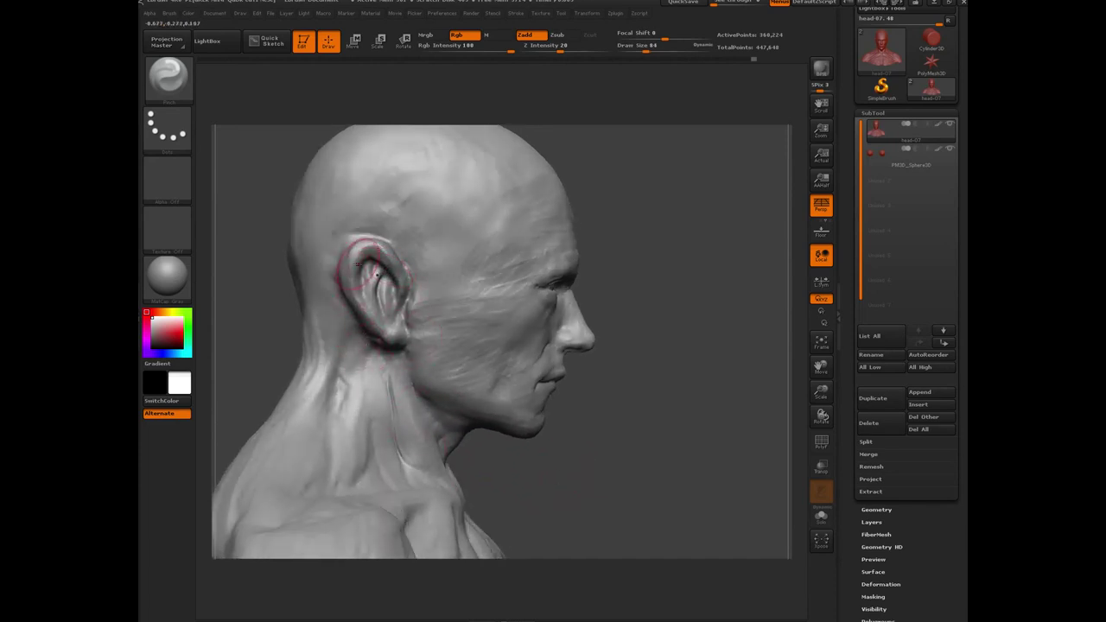
key("bracketleft")
key("bracketleft")
key("bracketleft")
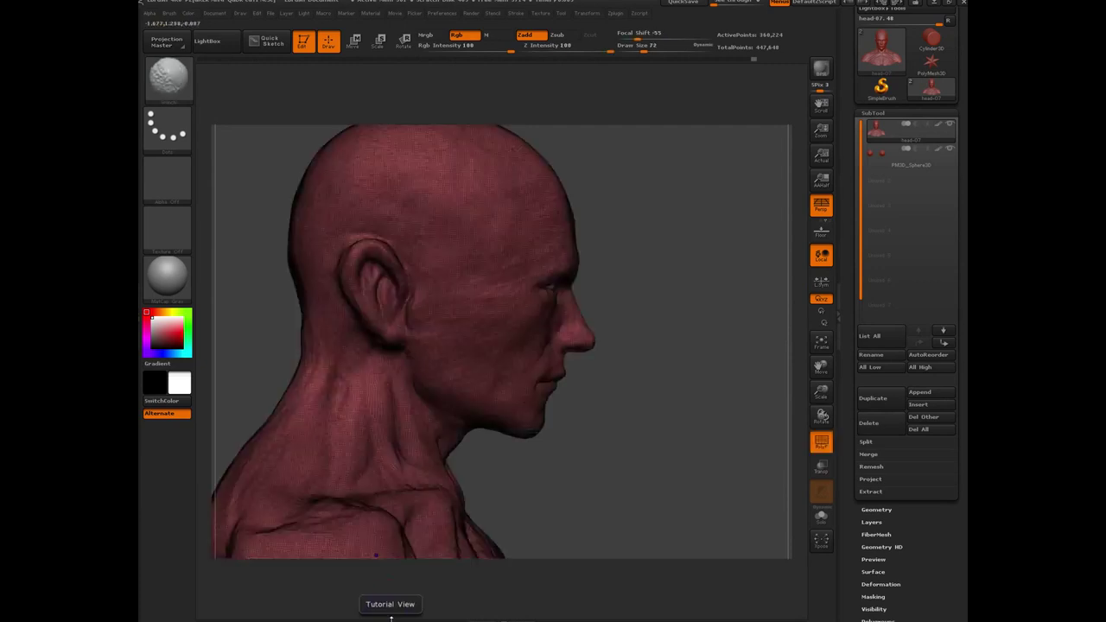
key("shift+f")
left_click_drag(535, 472, 652, 516)
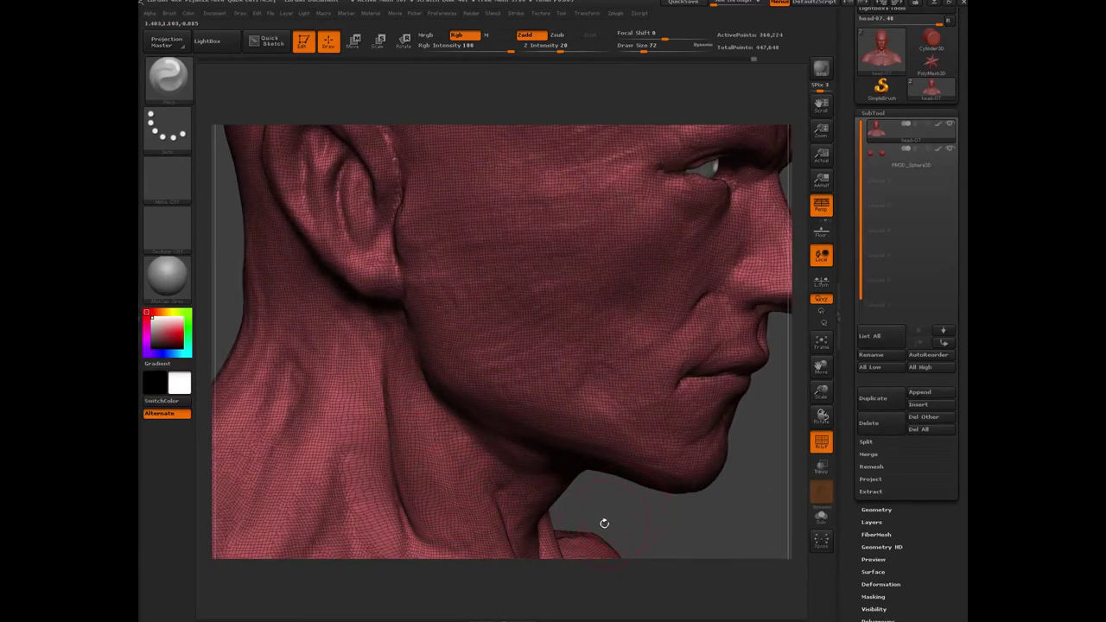
key("shift+f")
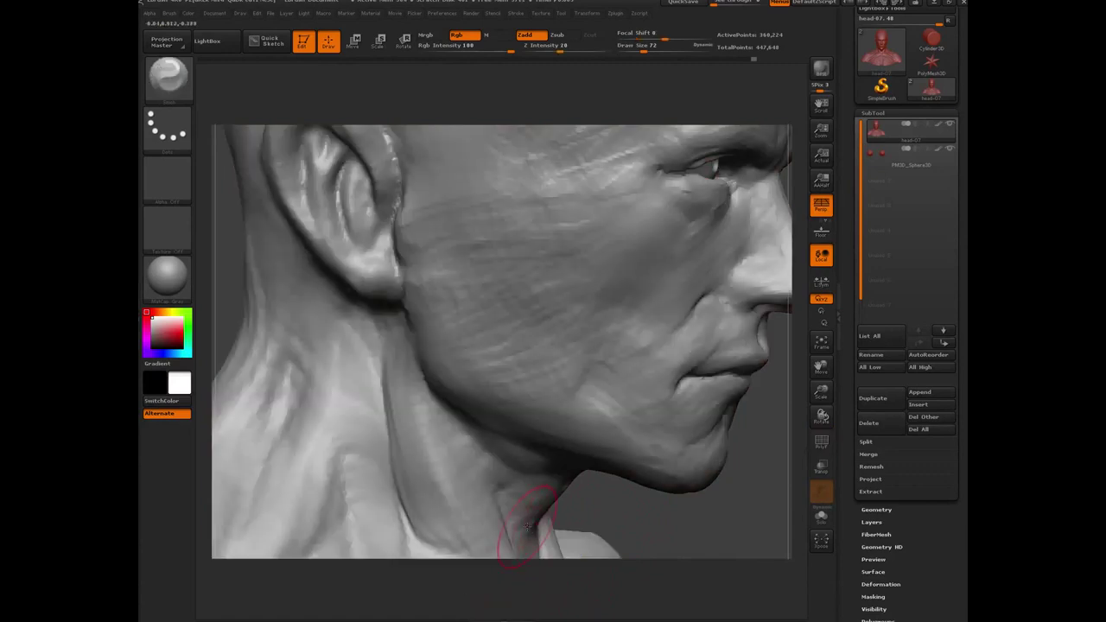
key("f")
Update the head's DynaMesh and quick-save the project, bringing the back of the ear into view.
left_click_drag(341, 318, 421, 283)
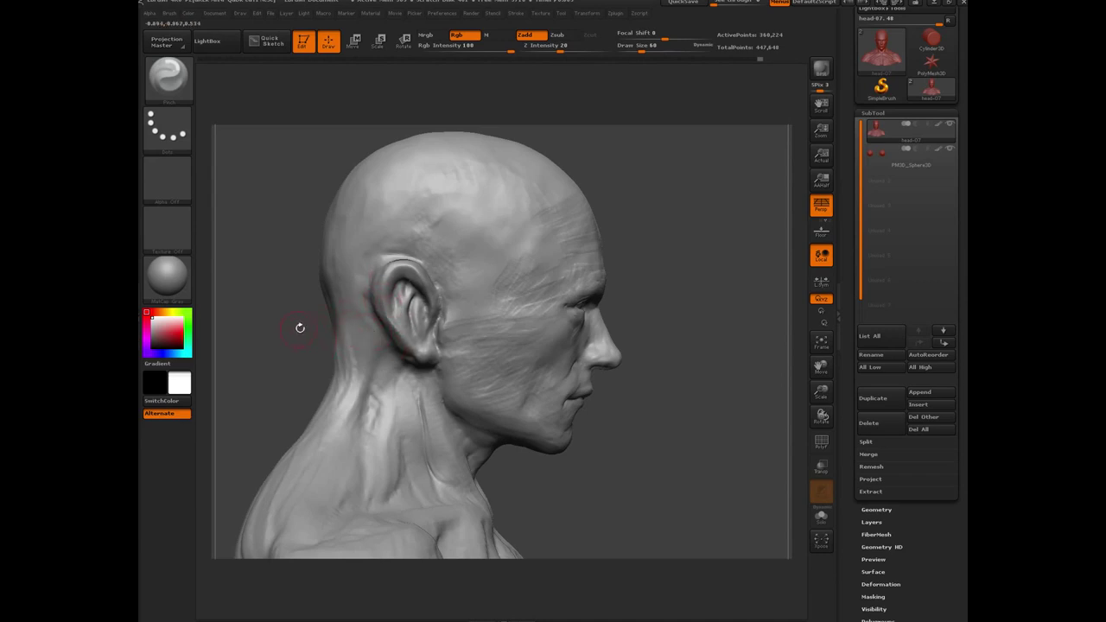
left_click_drag(299, 327, 378, 281)
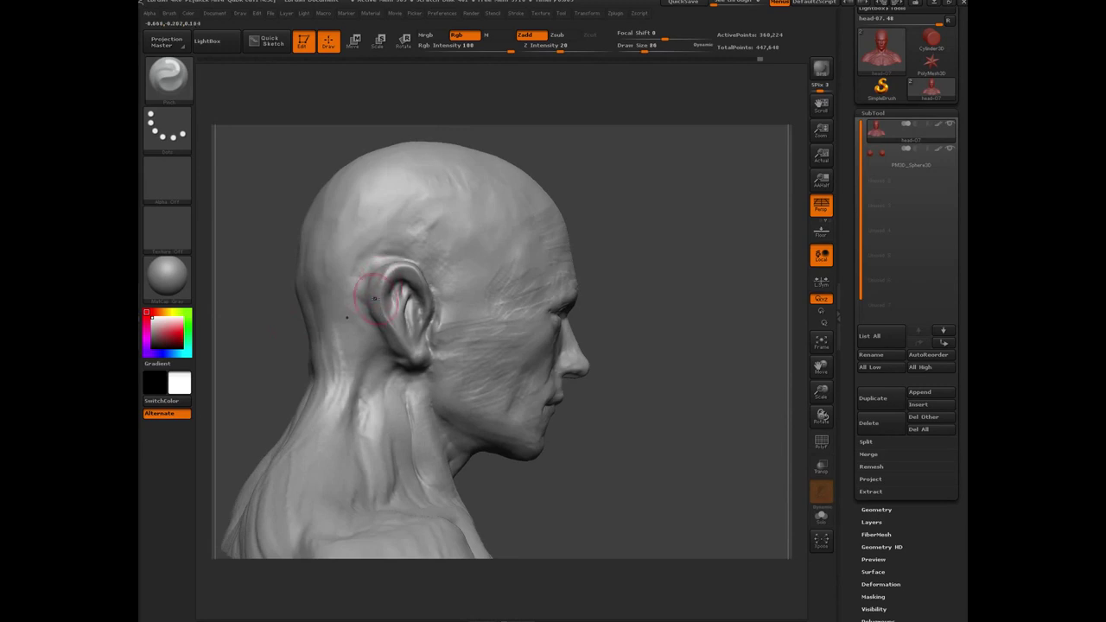
left_click_drag(273, 354, 395, 272)
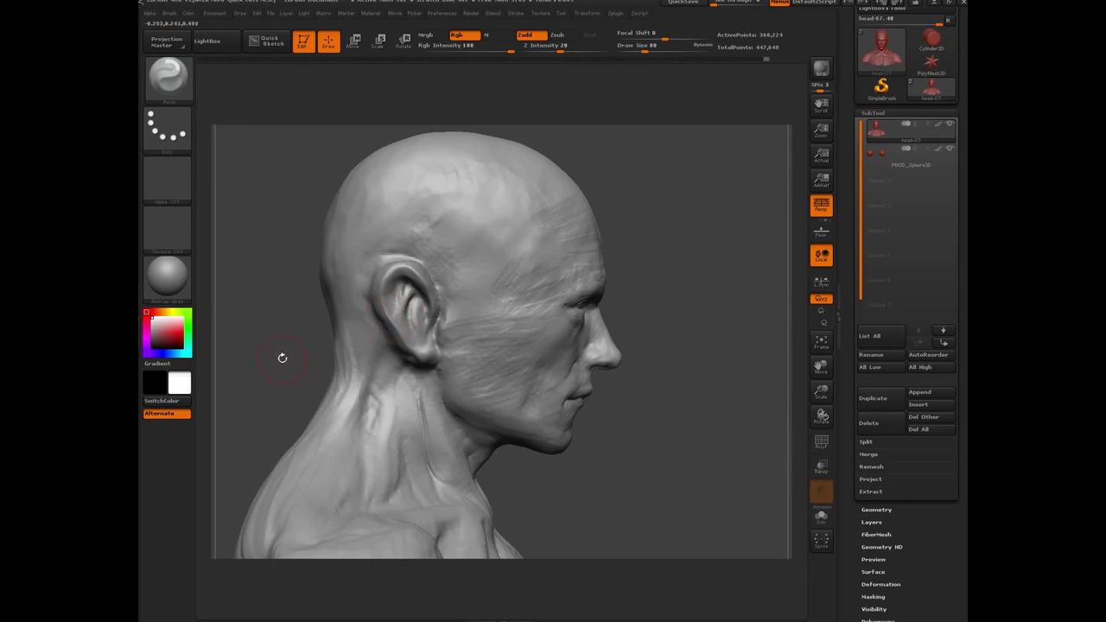
left_click_drag(264, 242, 286, 368, "ctrl")
left_click_drag(268, 355, 389, 267)
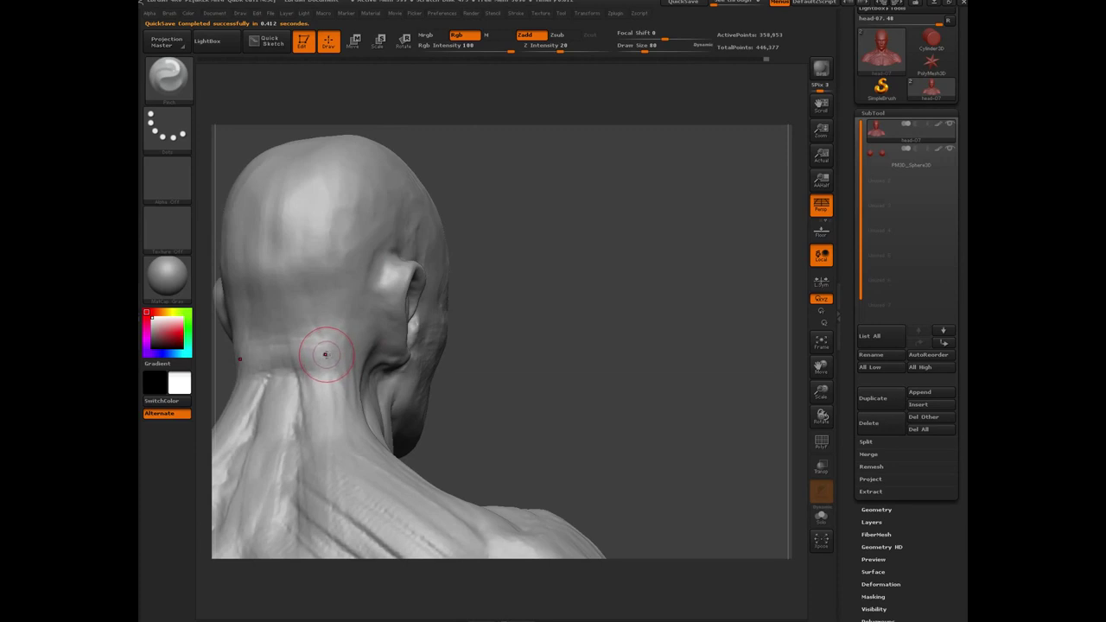
Switch to the ClayBuildup brush and open its Auto Masking settings where BackfaceMask is found.
key("b")
key("b")
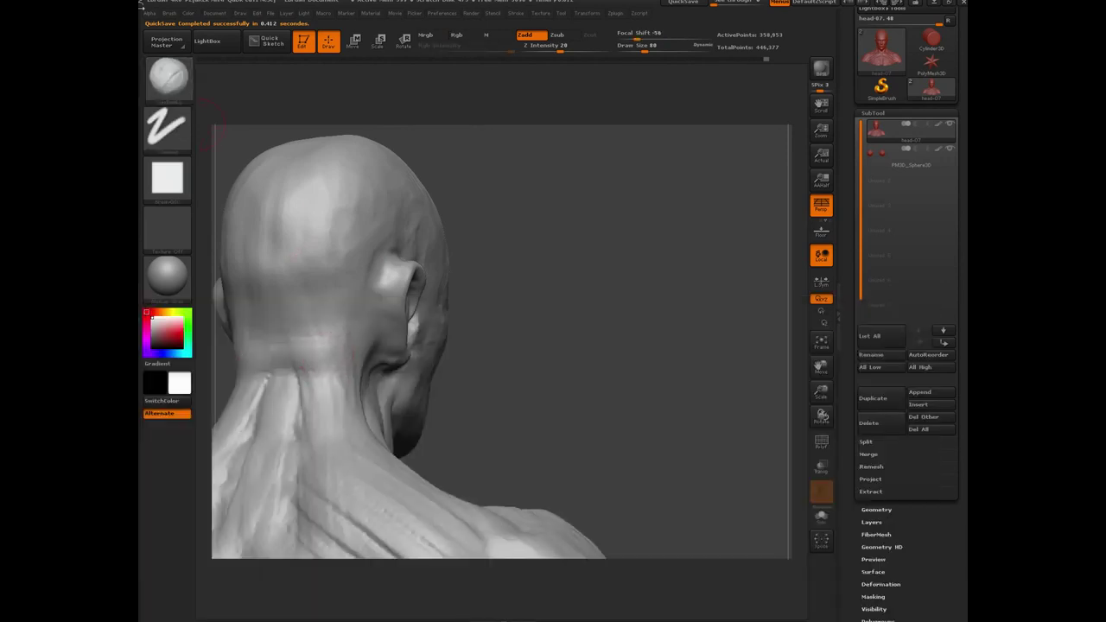
left_click(167, 14)
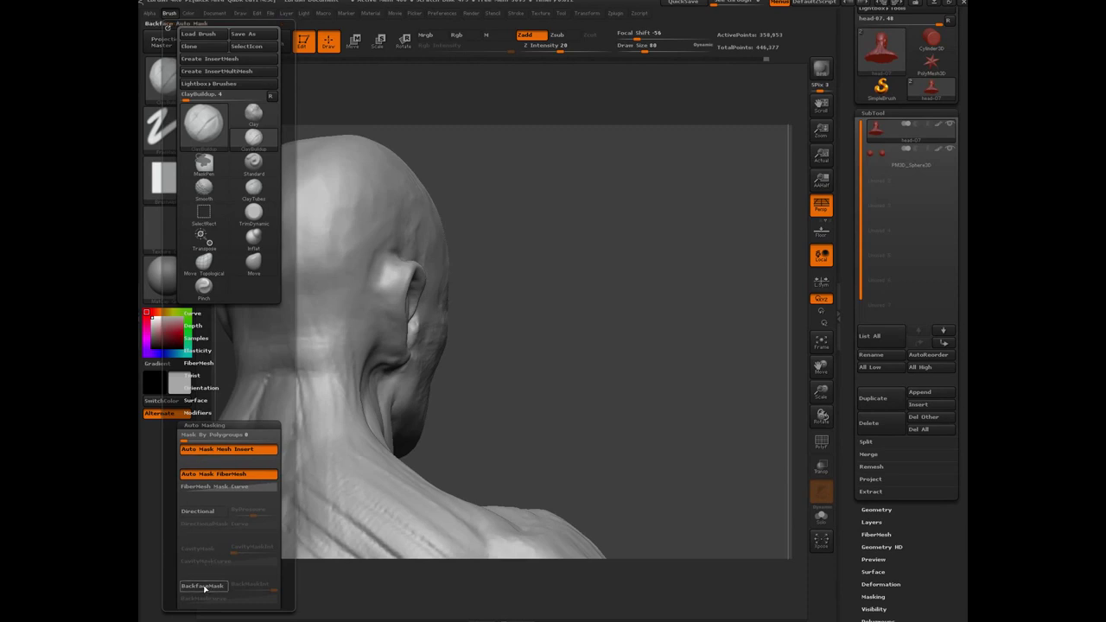
left_click(169, 14)
left_click(170, 15)
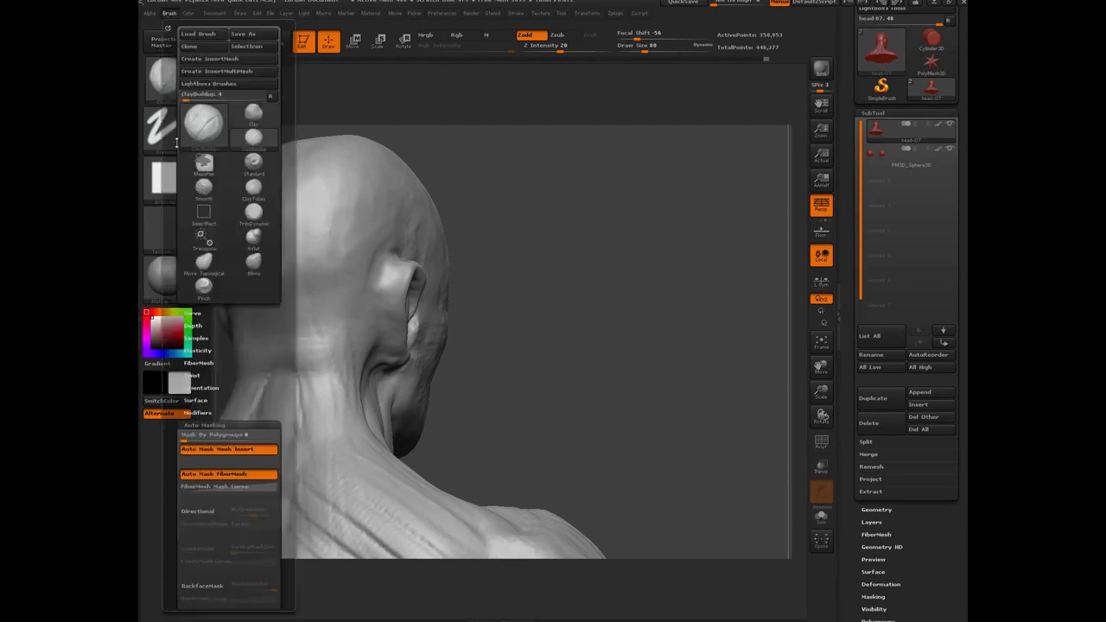
left_click(192, 426)
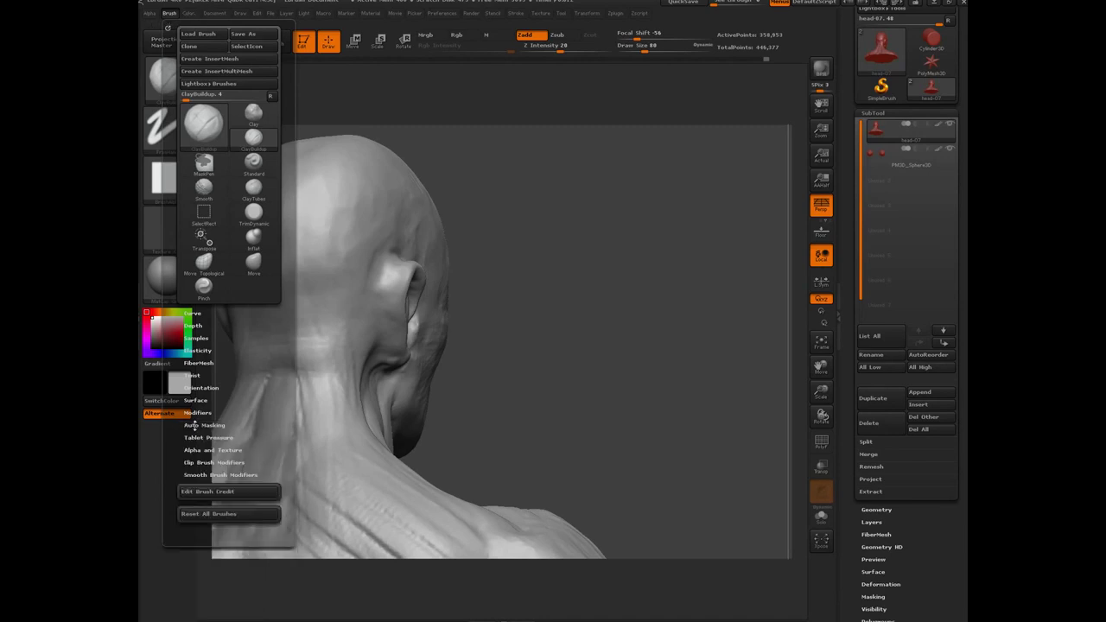
left_click(194, 424)
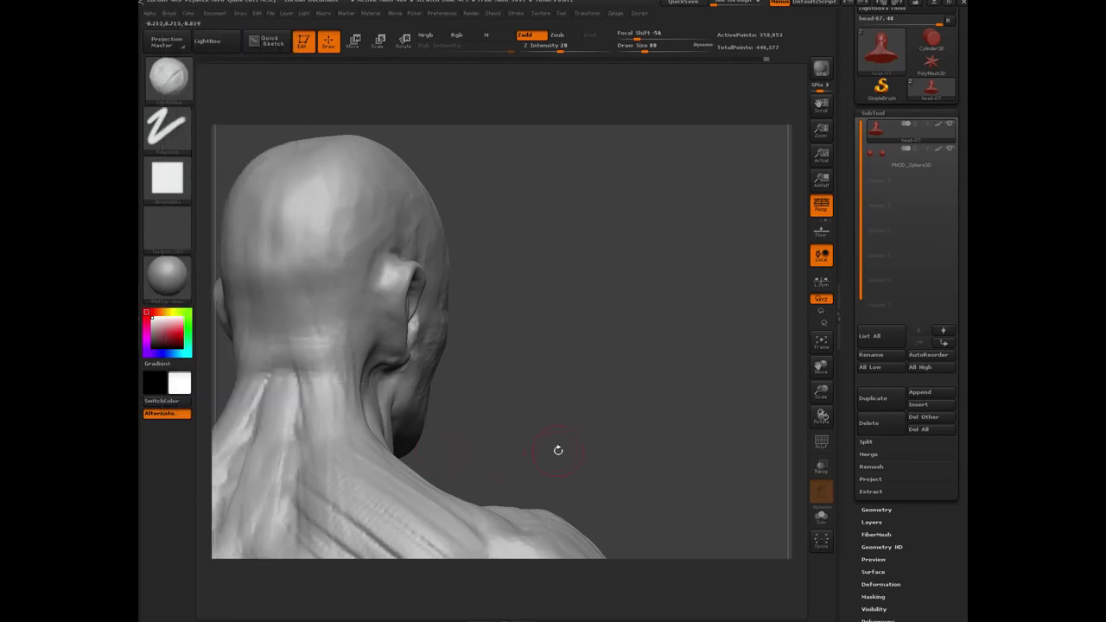
Build up clay down the back of the ear, from its upper rim to below the lobe.
left_click_drag(522, 384, 451, 320)
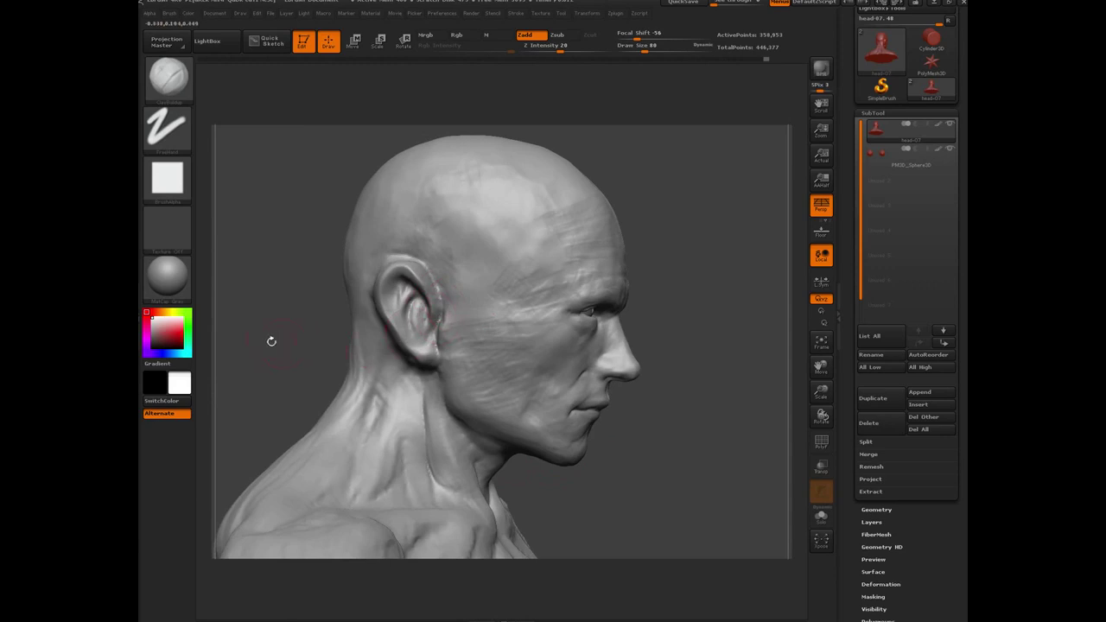
left_click_drag(277, 340, 413, 345)
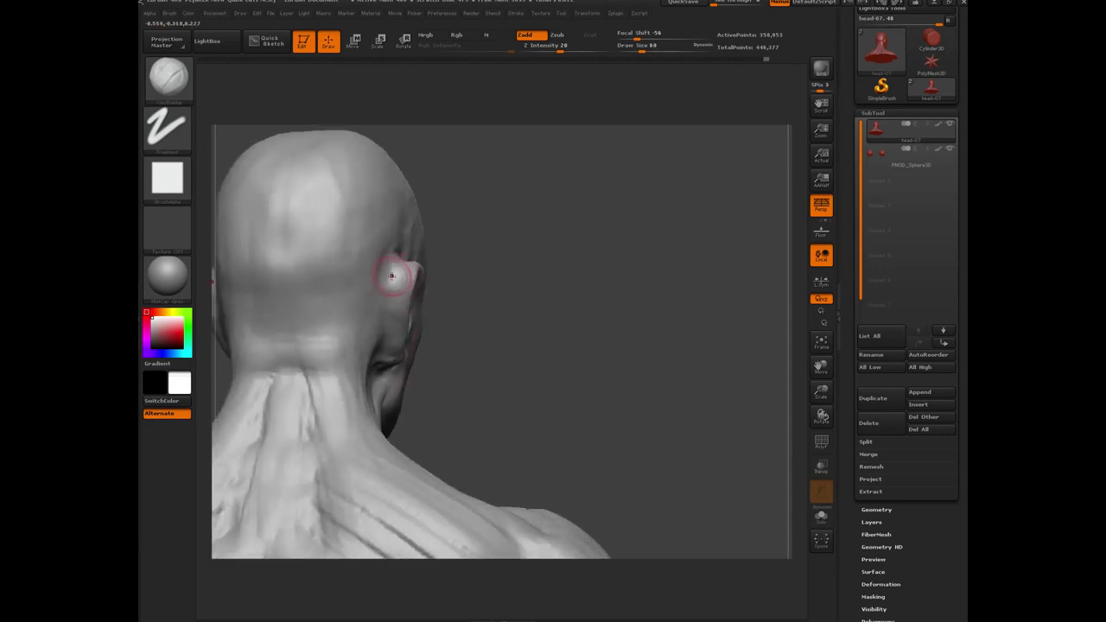
left_click_drag(396, 271, 389, 321)
left_click_drag(391, 260, 379, 336)
left_click_drag(382, 266, 371, 353)
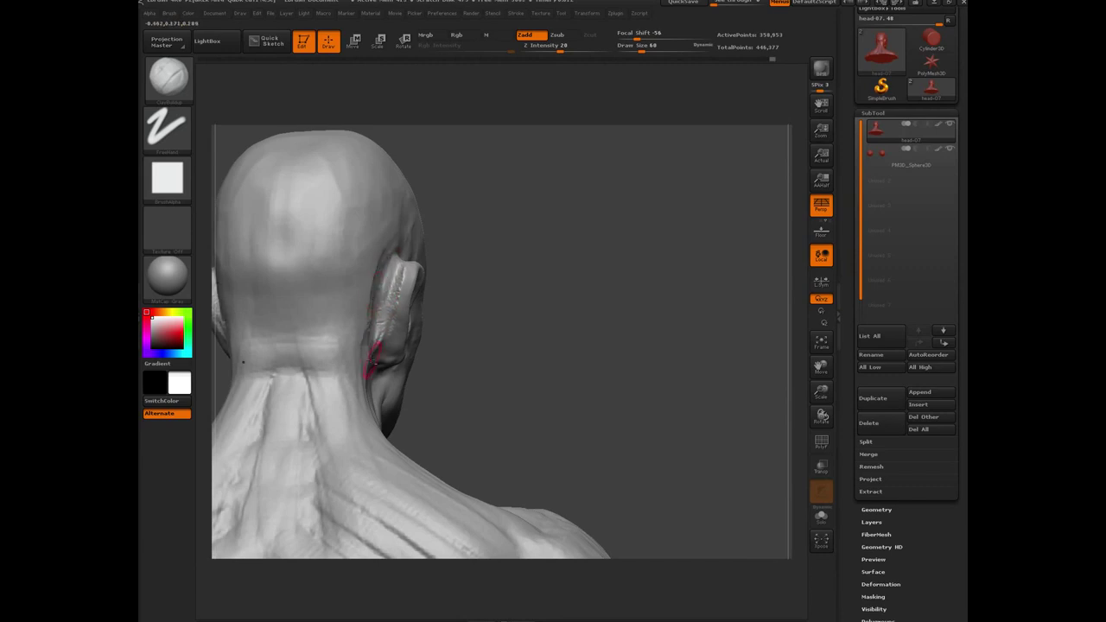
Build up the skull area directly behind the ear with ClayBuildup strokes, blending from above the ear down to the neck.
mouse_move(531, 378)
left_mouse_down()
mouse_move(610, 479)
mouse_move(749, 471)
left_mouse_up()
left_click_drag(347, 329, 339, 351)
left_click_drag(532, 231, 508, 333)
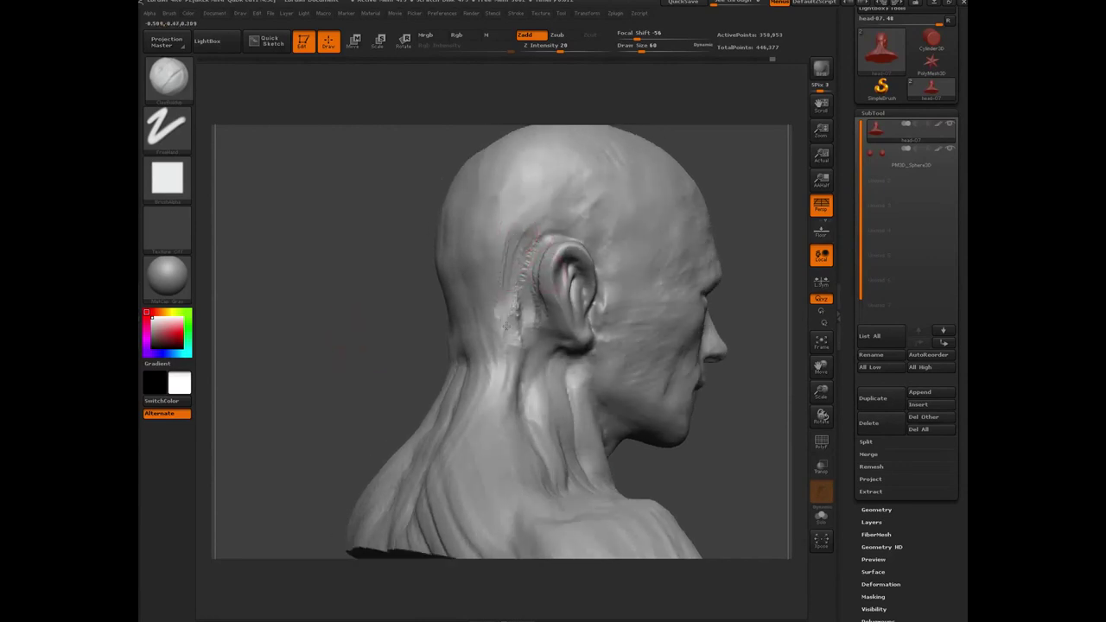
left_click_drag(518, 282, 513, 361)
left_click_drag(359, 319, 462, 306)
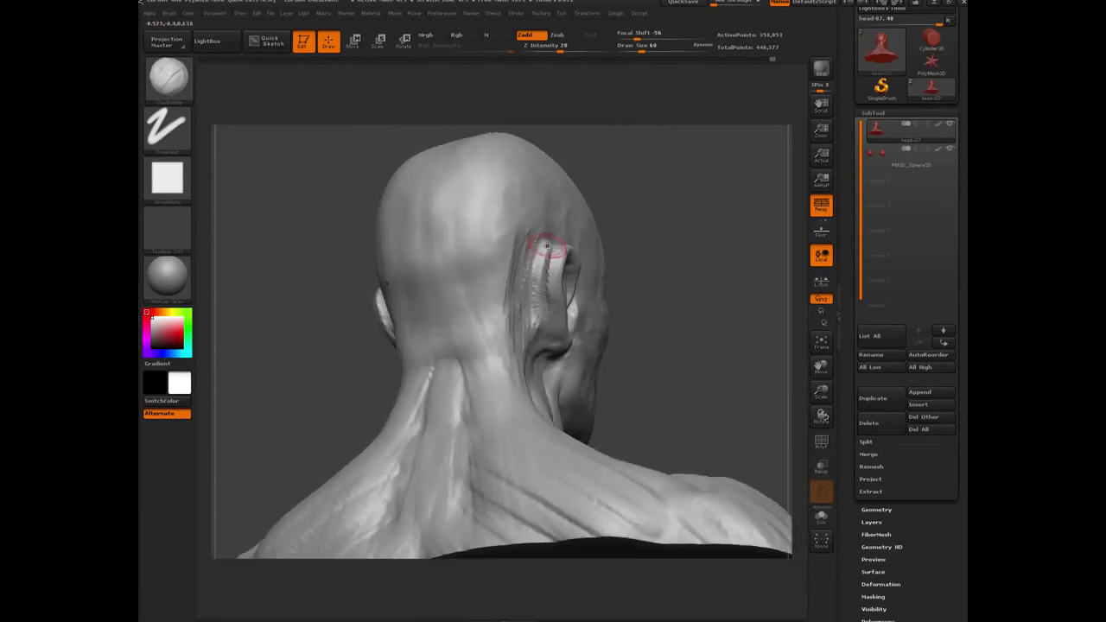
mouse_move(534, 266)
left_mouse_down()
mouse_move(531, 228)
mouse_move(494, 264)
mouse_move(494, 292)
left_mouse_up()
left_click_drag(339, 346, 274, 344)
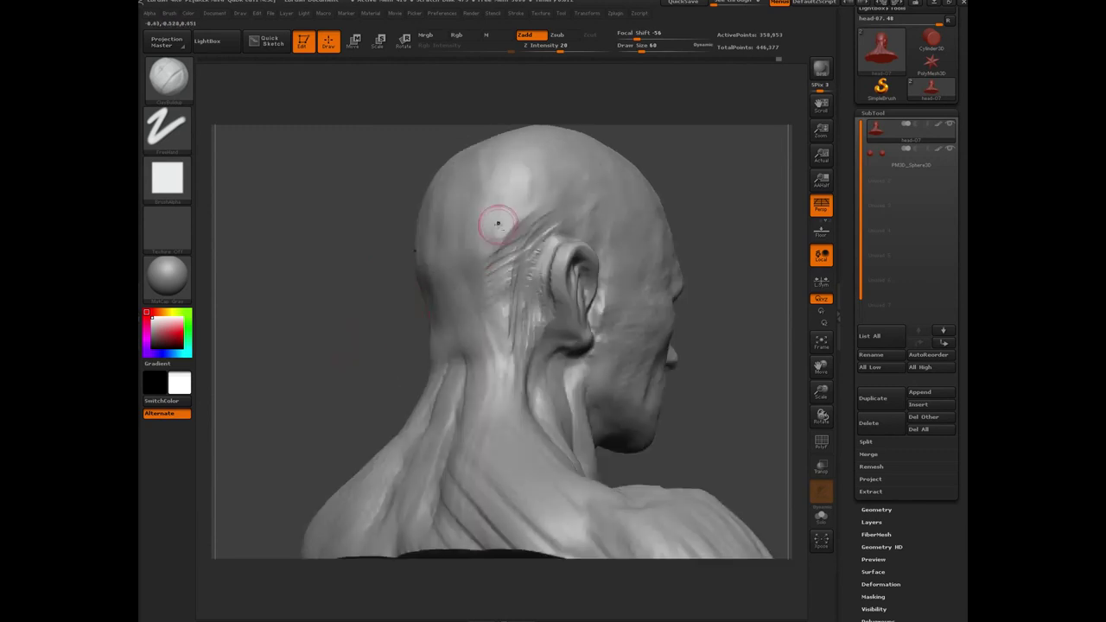
mouse_move(497, 221)
left_mouse_down()
mouse_move(509, 239)
mouse_move(551, 229)
mouse_move(516, 273)
mouse_move(513, 250)
mouse_move(506, 294)
left_mouse_up()
Add ClayBuildup strokes along the base of the skull, from behind the ear across the nape.
left_click_drag(393, 337, 493, 321)
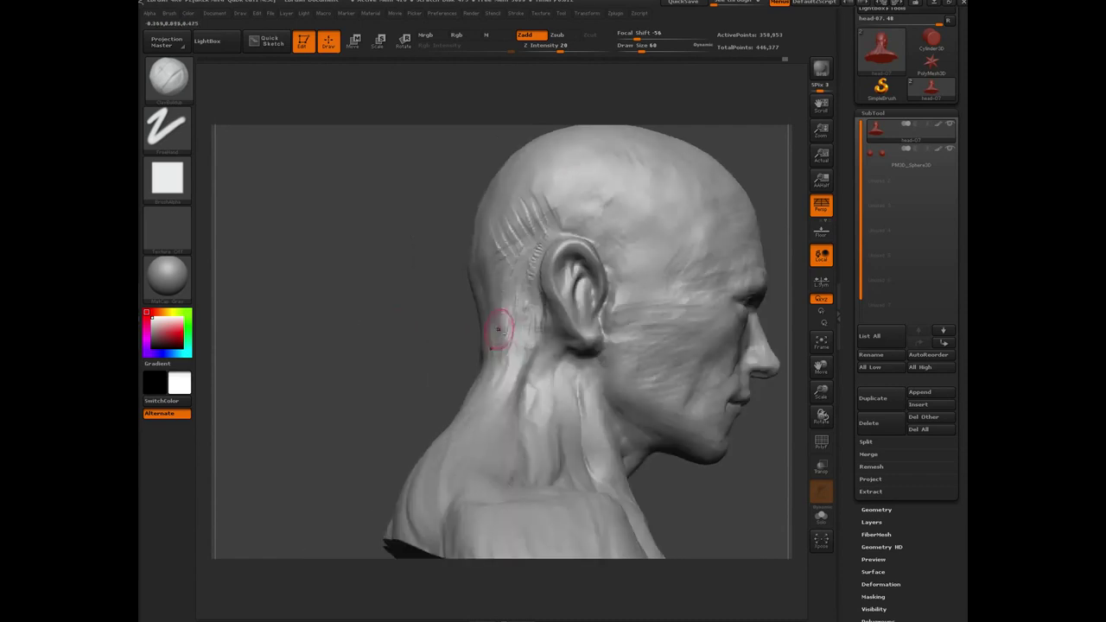
left_click_drag(380, 335, 506, 332)
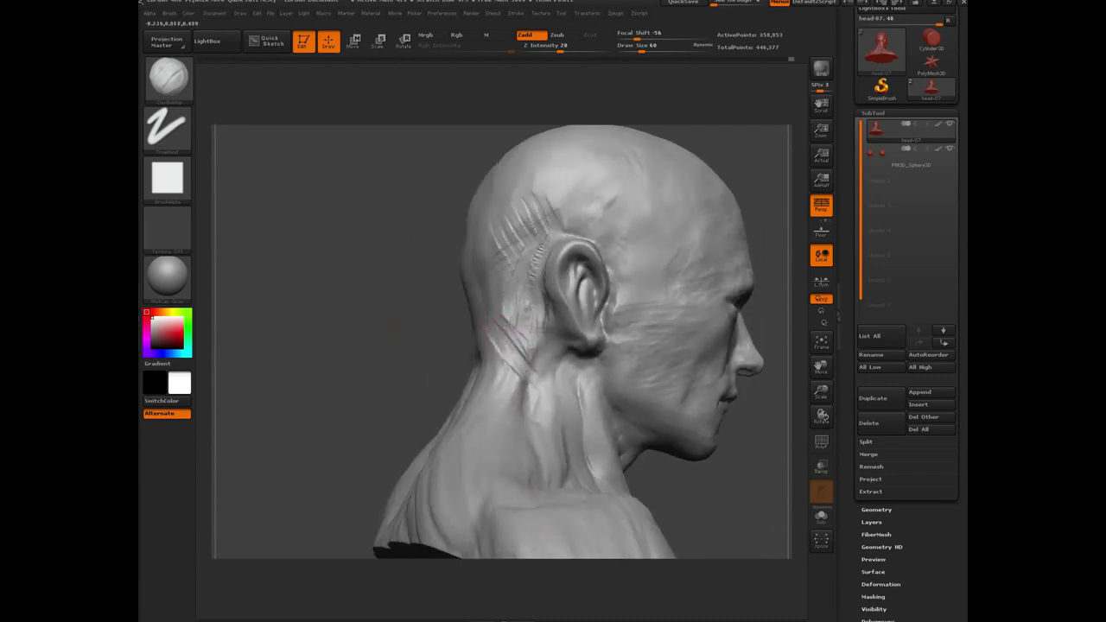
mouse_move(429, 337)
left_mouse_down()
mouse_move(372, 333)
mouse_move(465, 321)
mouse_move(527, 347)
mouse_move(531, 373)
left_mouse_up()
left_click_drag(404, 351, 510, 328)
mouse_move(442, 348)
left_mouse_down()
mouse_move(508, 338)
mouse_move(504, 330)
left_mouse_up()
left_click_drag(424, 332, 510, 313)
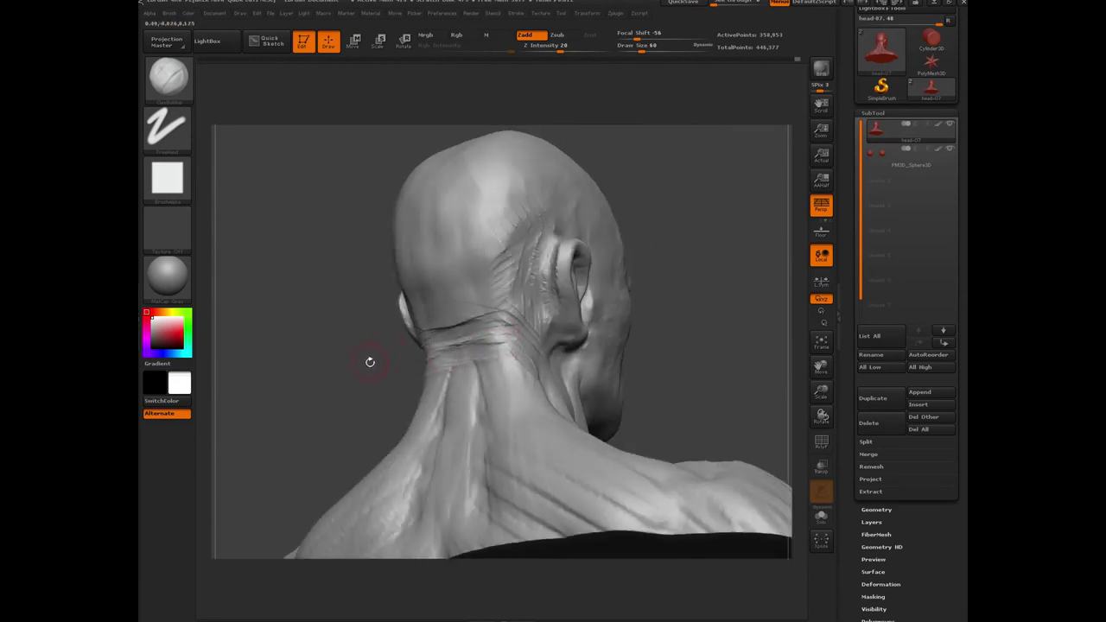
Reduce the brush draw size to 52 and add ClayBuildup strokes down the upper neck and across the nape crease.
mouse_move(368, 363)
left_mouse_down()
mouse_move(476, 308)
mouse_move(475, 328)
left_mouse_up()
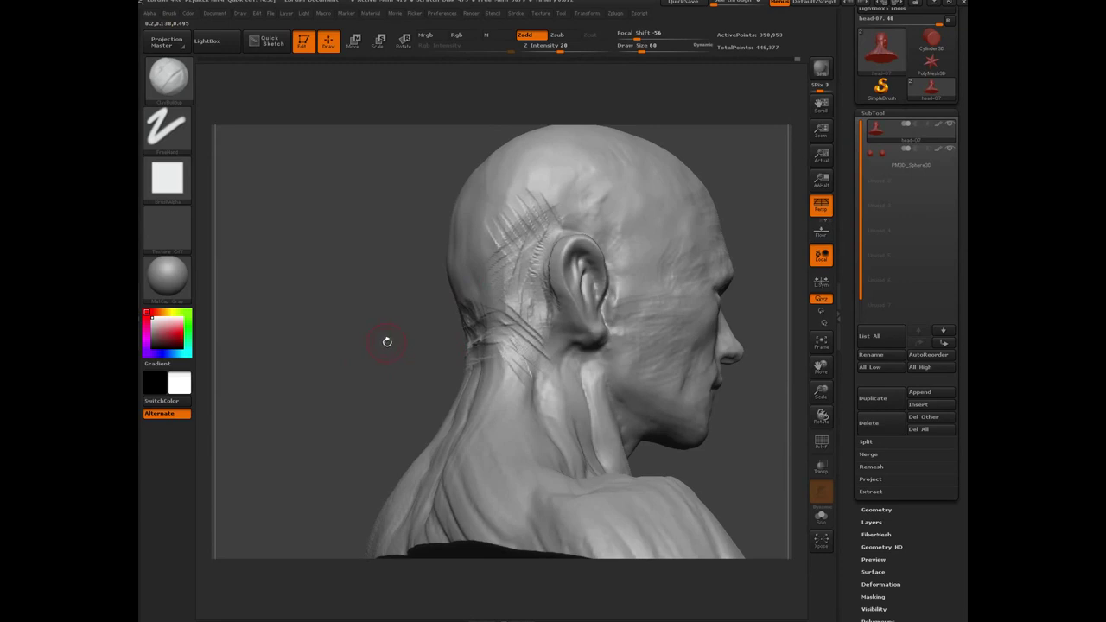
key("bracketleft")
mouse_move(387, 342)
left_mouse_down()
mouse_move(543, 342)
mouse_move(494, 386)
left_mouse_up()
left_click_drag(477, 333, 494, 420)
mouse_move(489, 330)
left_mouse_down()
mouse_move(505, 426)
mouse_move(510, 322)
mouse_move(457, 310)
mouse_move(510, 313)
mouse_move(451, 327)
left_mouse_up()
mouse_move(450, 309)
left_mouse_down()
mouse_move(469, 312)
mouse_move(520, 278)
mouse_move(491, 323)
left_mouse_up()
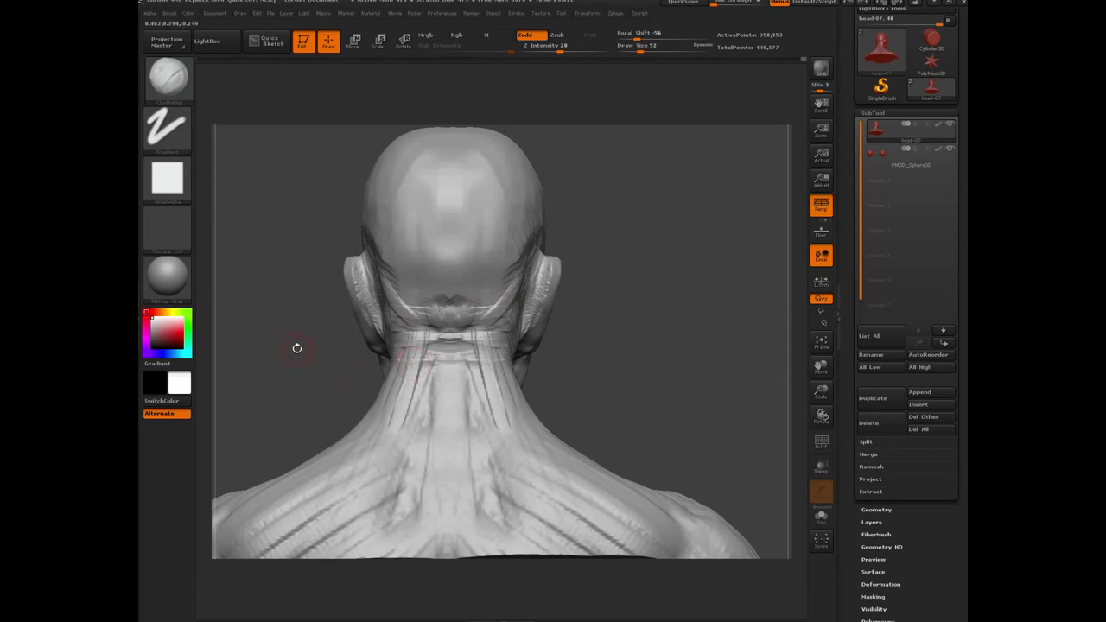
Build up the lower back of the skull with diagonal ClayBuildup strokes, running from behind the ears up toward the crown.
left_click_drag(297, 348, 266, 335)
mouse_move(522, 289)
left_mouse_down()
mouse_move(504, 319)
mouse_move(490, 299)
left_mouse_up()
mouse_move(524, 252)
left_mouse_down()
mouse_move(501, 285)
mouse_move(500, 275)
left_mouse_up()
mouse_move(513, 223)
left_mouse_down()
mouse_move(482, 269)
mouse_move(477, 247)
left_mouse_up()
mouse_move(513, 178)
left_mouse_down()
mouse_move(497, 192)
mouse_move(496, 259)
left_mouse_up()
left_click_drag(496, 216, 469, 230)
left_click_drag(501, 192, 449, 268)
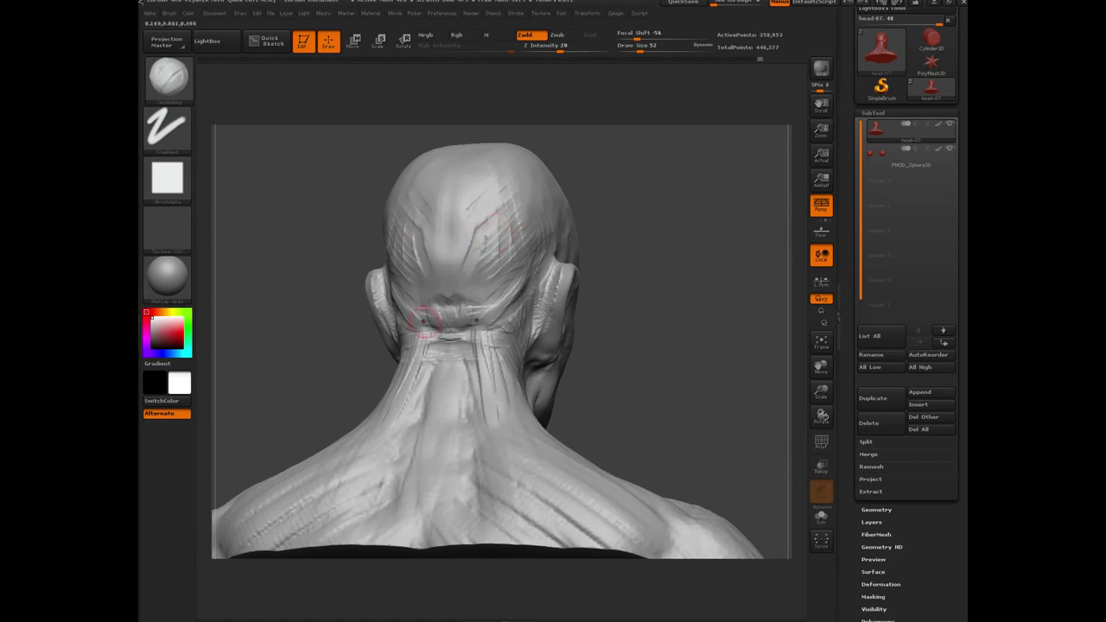
Reinforce the fold along the base of the skull with ClayBuildup strokes and blend it into the top of the neck.
left_click_drag(309, 239, 523, 264)
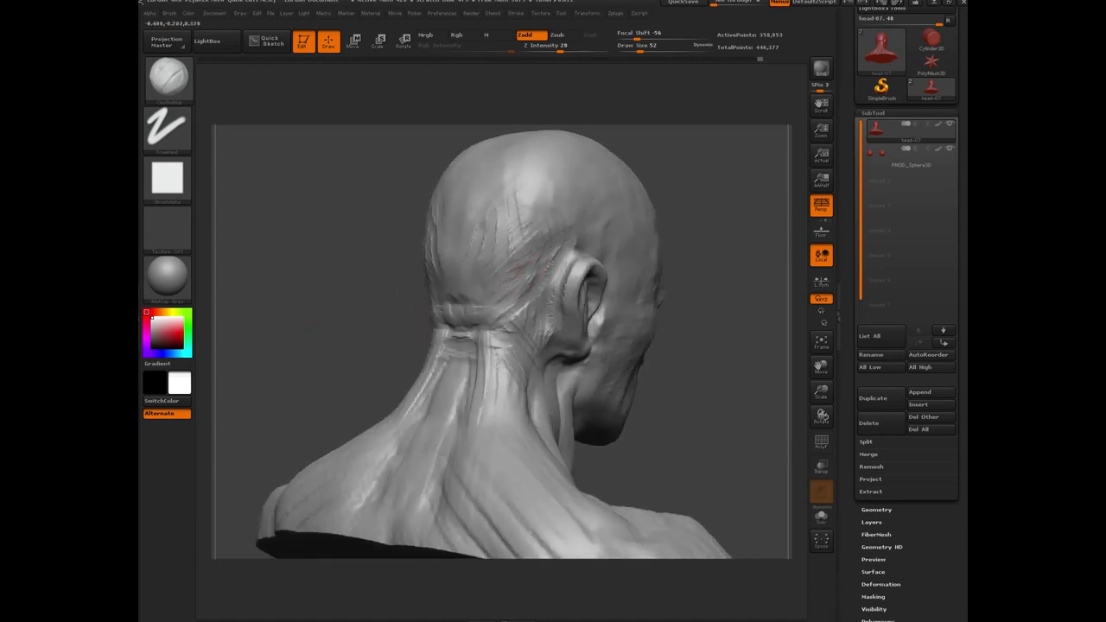
left_click_drag(370, 308, 509, 327)
left_click_drag(406, 326, 494, 333)
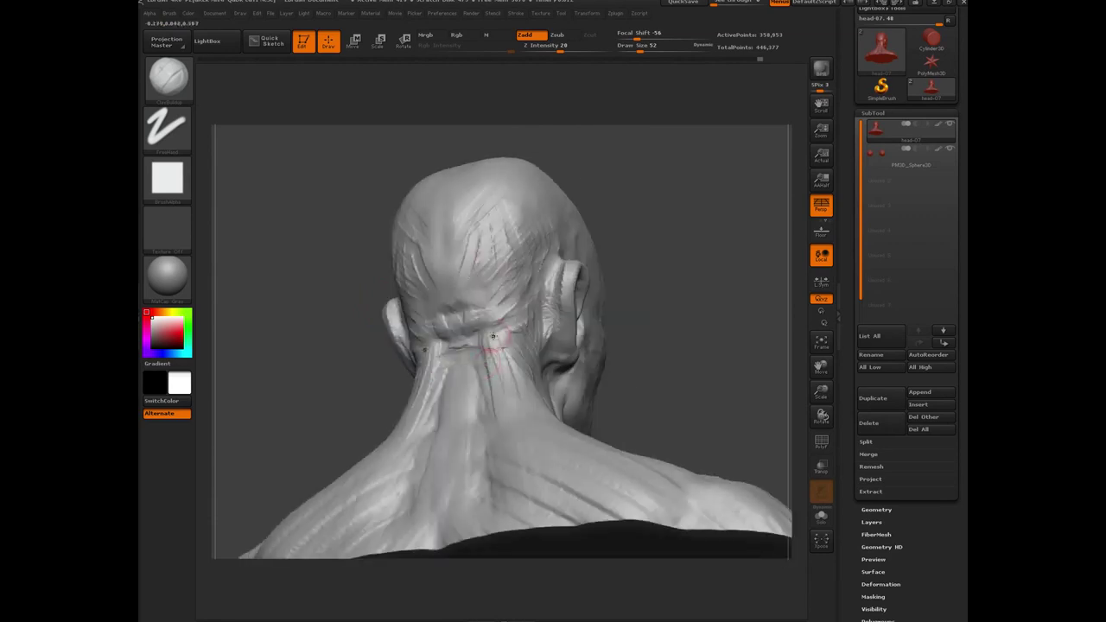
left_click_drag(340, 354, 256, 355)
left_click_drag(390, 345, 458, 338)
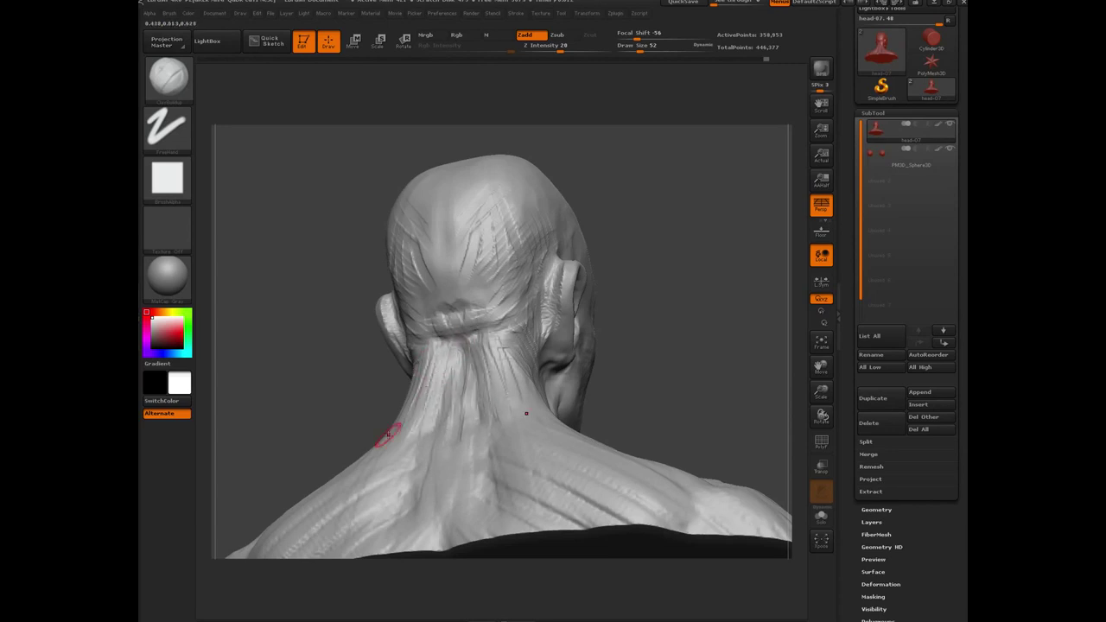
Wrap ClayBuildup strokes around the side and back of the neck, from the skull base down to the trapezius.
left_click_drag(389, 436, 424, 366)
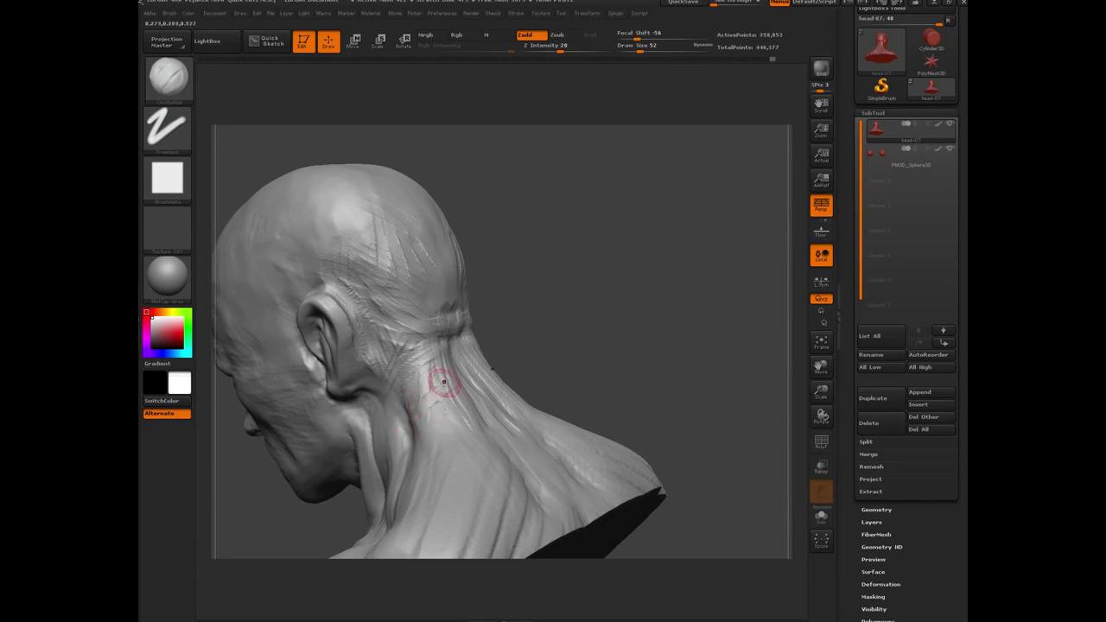
left_click_drag(441, 382, 444, 347)
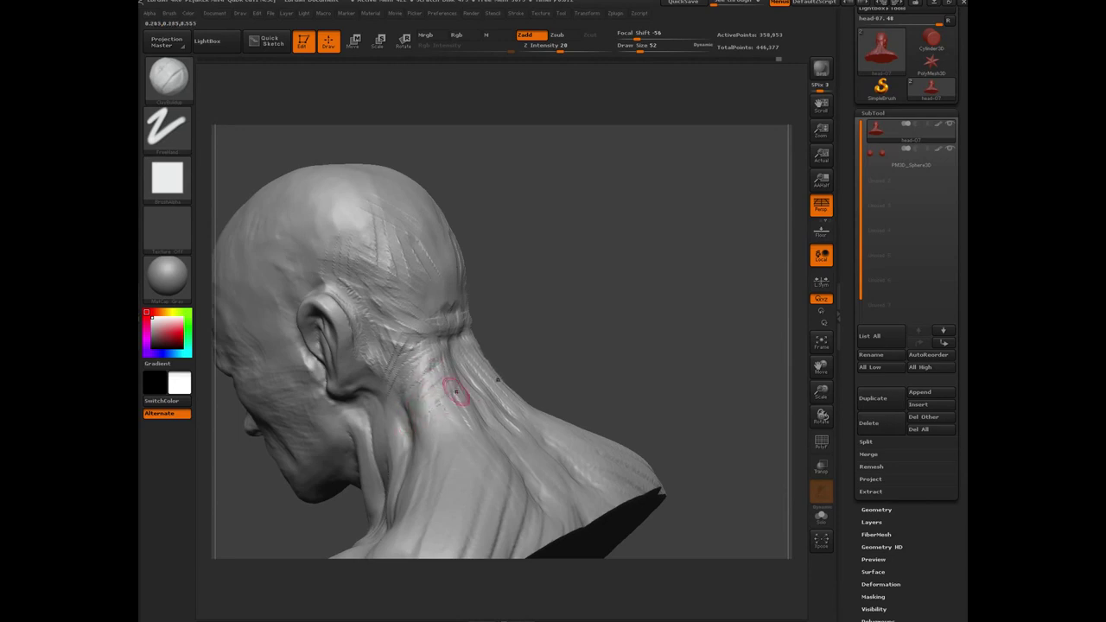
left_click_drag(588, 318, 414, 383)
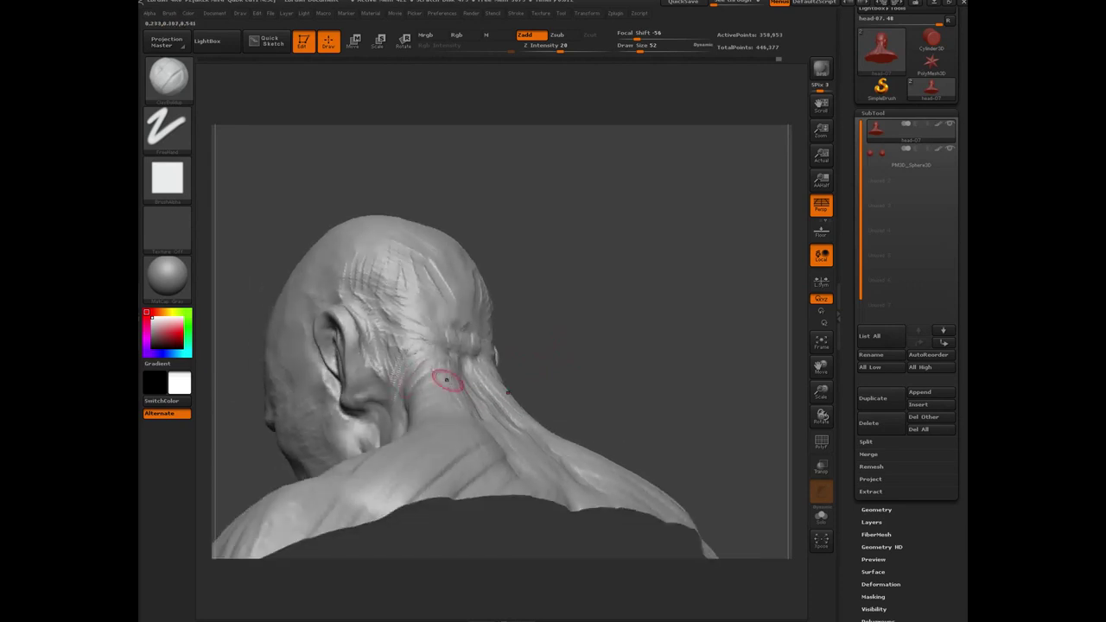
left_click_drag(638, 304, 424, 404)
left_click_drag(295, 438, 359, 432)
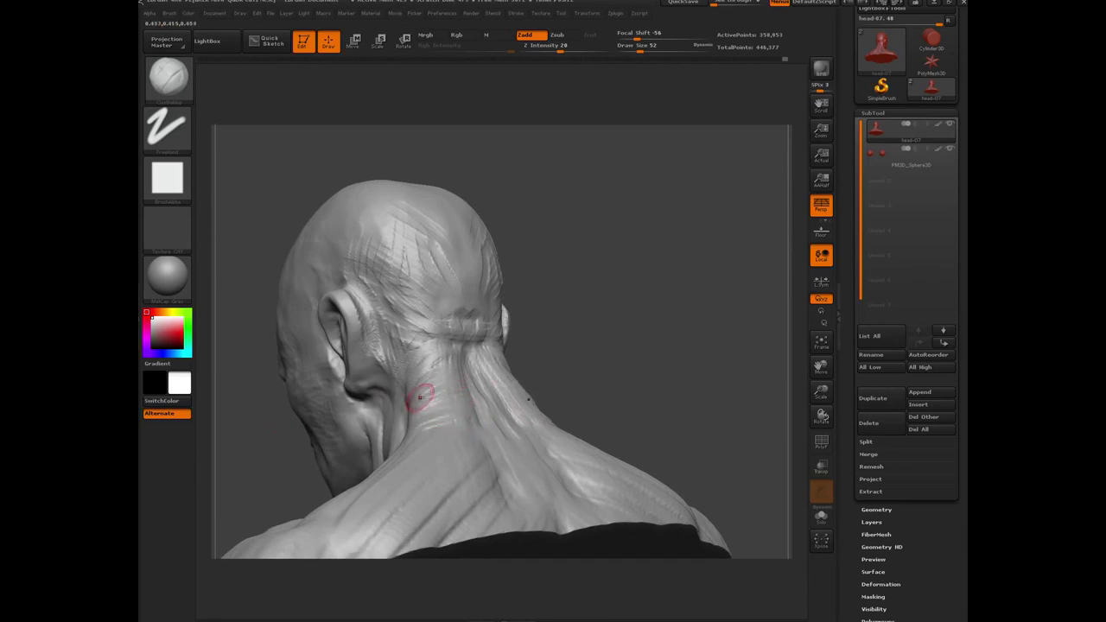
mouse_move(419, 398)
left_mouse_down()
mouse_move(437, 354)
mouse_move(421, 365)
left_mouse_up()
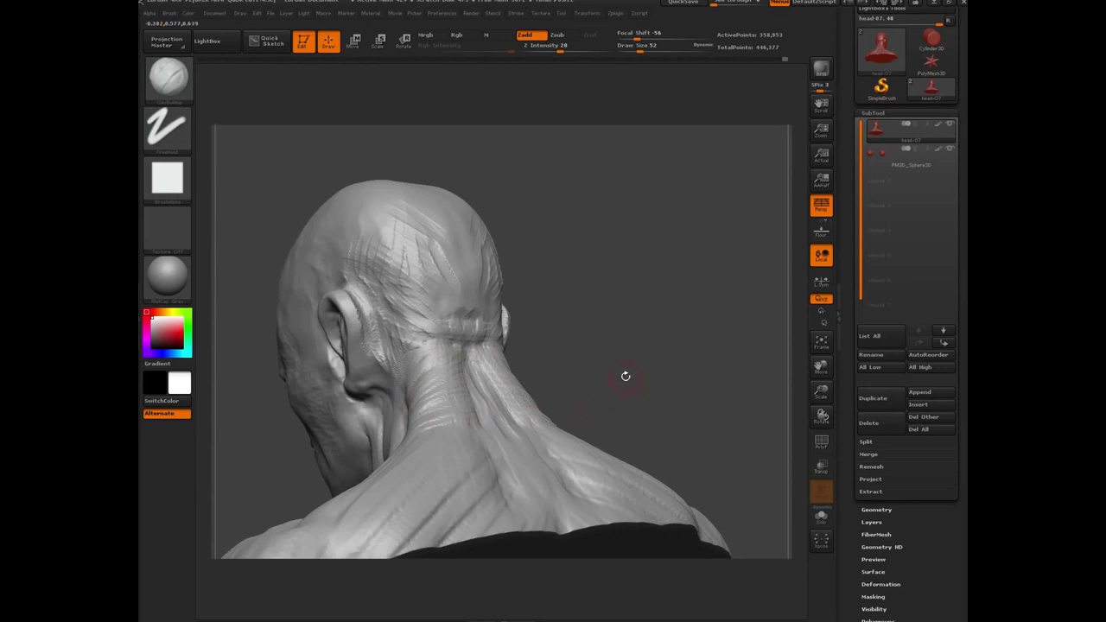
mouse_move(626, 375)
left_mouse_down()
mouse_move(536, 381)
mouse_move(439, 345)
left_mouse_up()
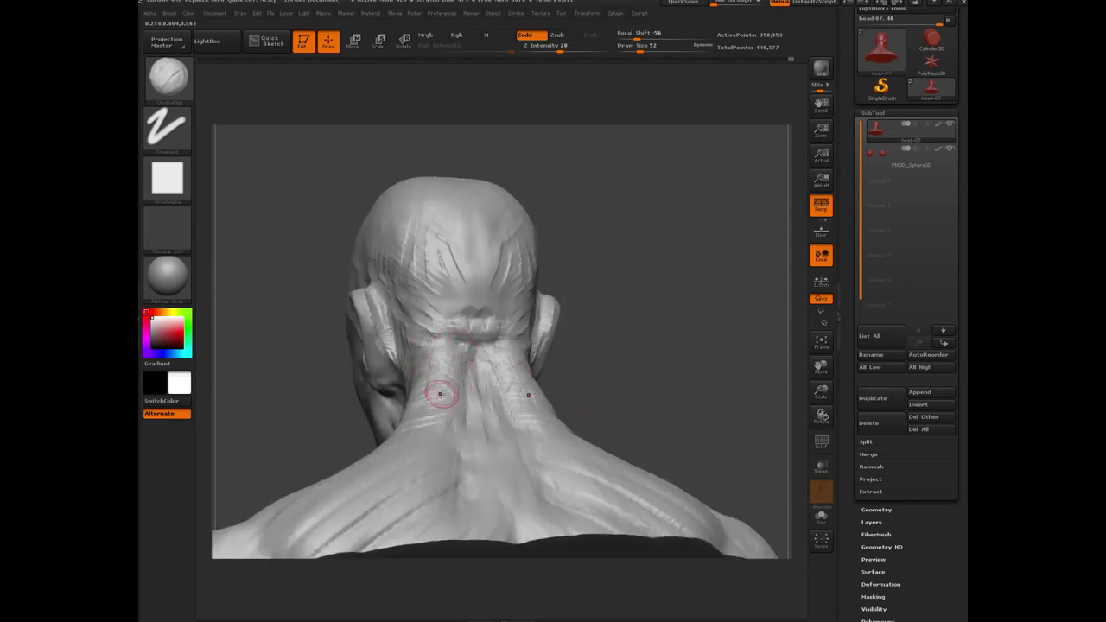
Add crossing ClayBuildup strokes over the neck muscles on either side of the nape, down to the shoulders.
left_click_drag(442, 393, 404, 410)
left_click_drag(323, 421, 439, 406)
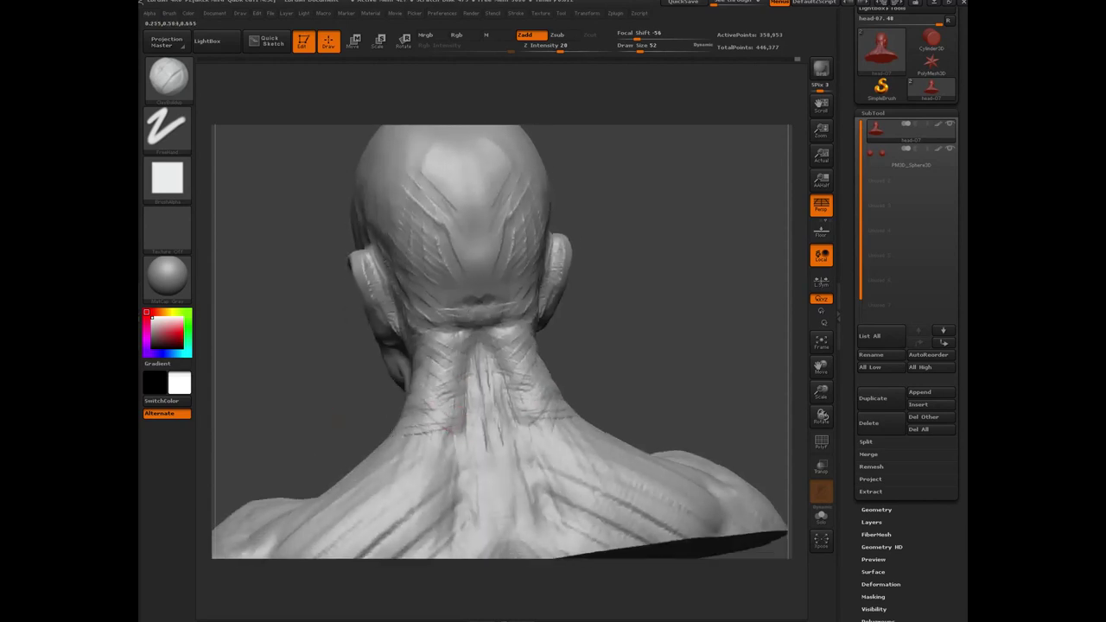
left_click_drag(342, 420, 441, 395)
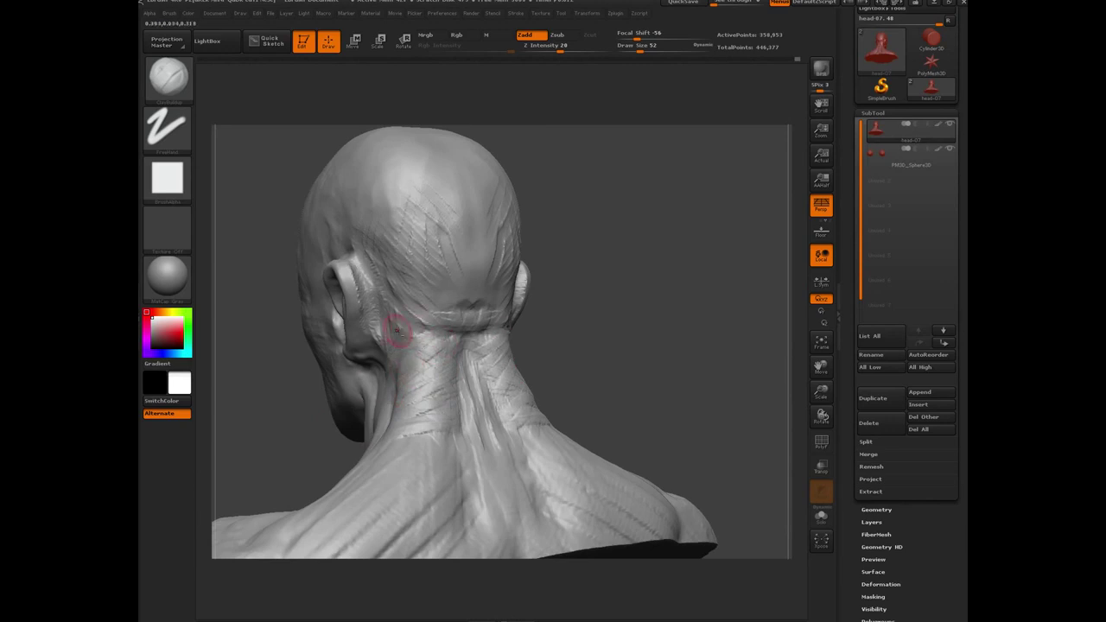
mouse_move(559, 355)
left_mouse_down()
mouse_move(415, 333)
mouse_move(409, 316)
mouse_move(439, 400)
mouse_move(420, 342)
left_mouse_up()
left_click_drag(609, 349, 345, 548)
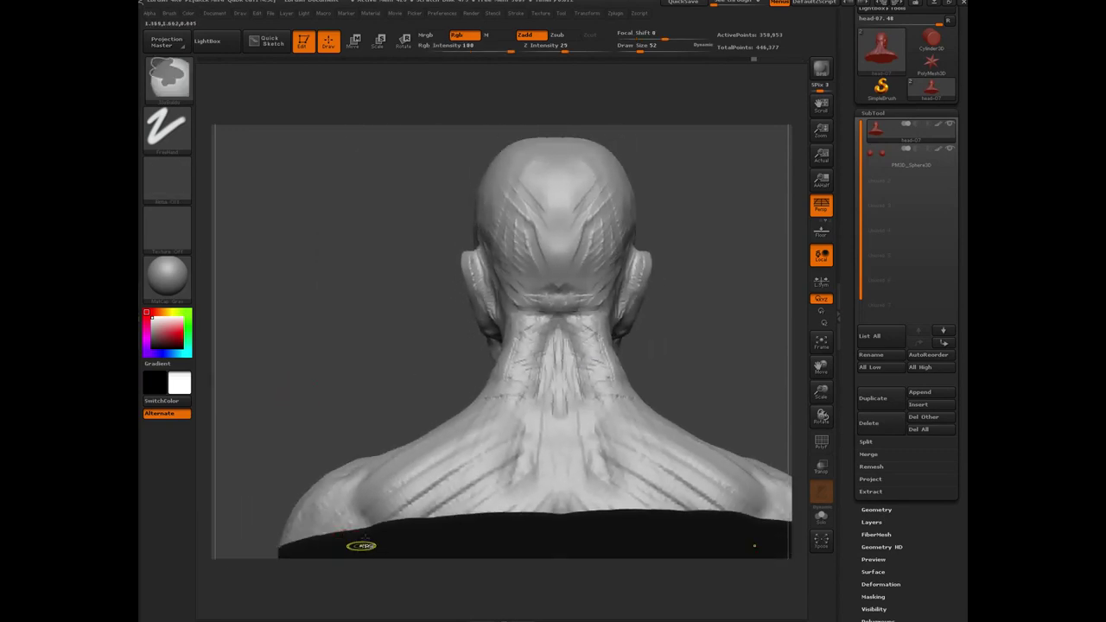
Fill the groove directly behind the ear with short ClayBuildup strokes, from the lobe up to the upper rim.
left_click_drag(348, 365, 457, 329)
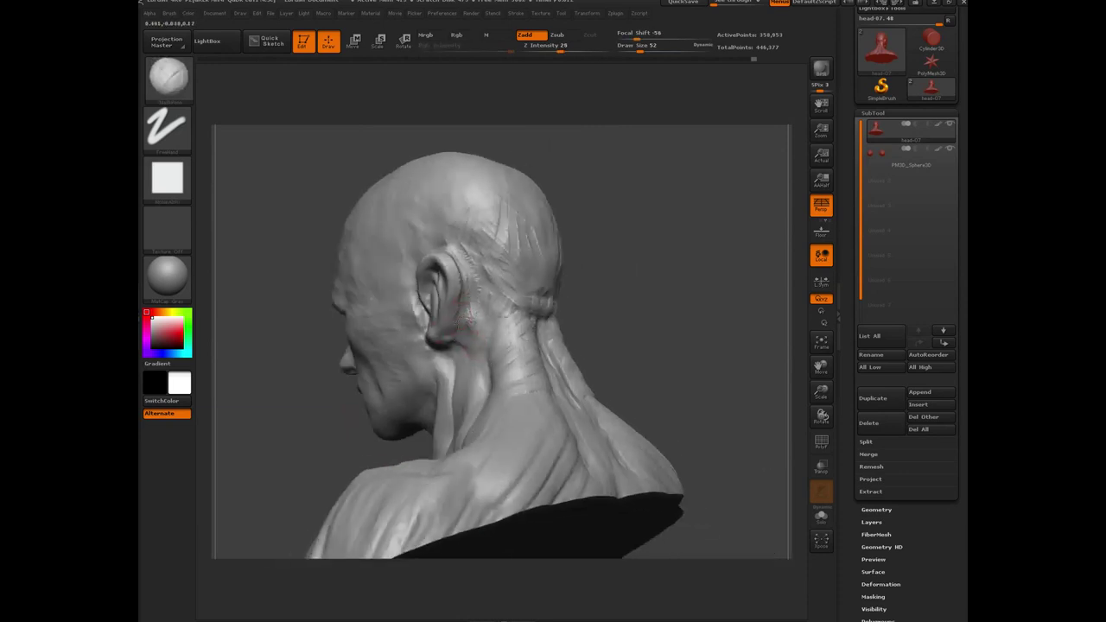
mouse_move(317, 440)
left_mouse_down()
mouse_move(307, 366)
mouse_move(359, 349)
mouse_move(356, 406)
left_mouse_up()
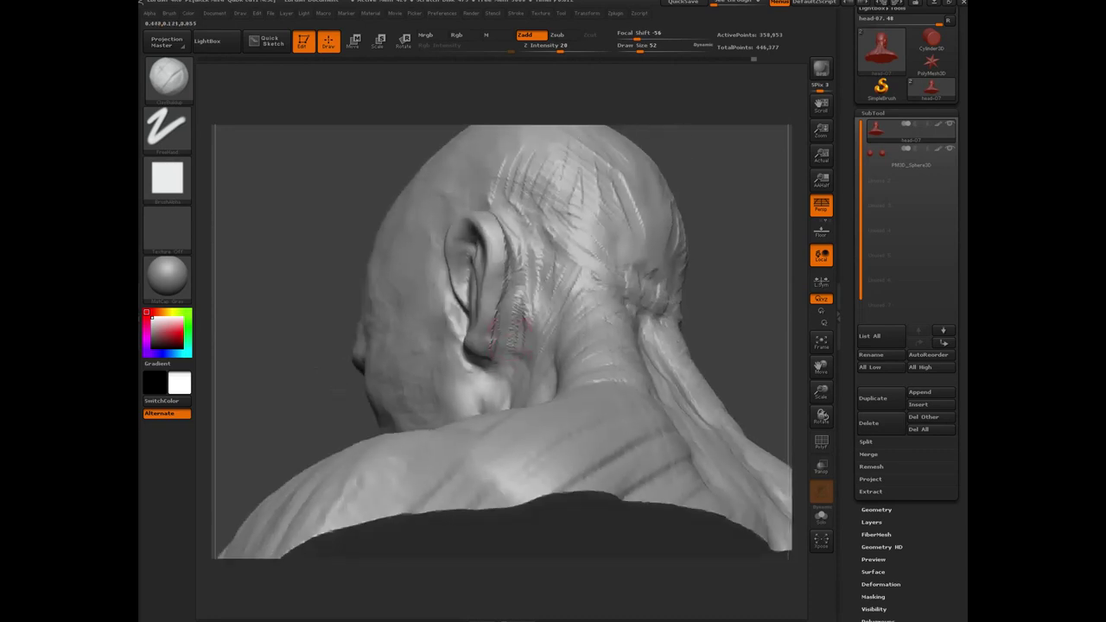
mouse_move(514, 292)
left_mouse_down()
mouse_move(518, 321)
mouse_move(513, 227)
mouse_move(525, 207)
left_mouse_up()
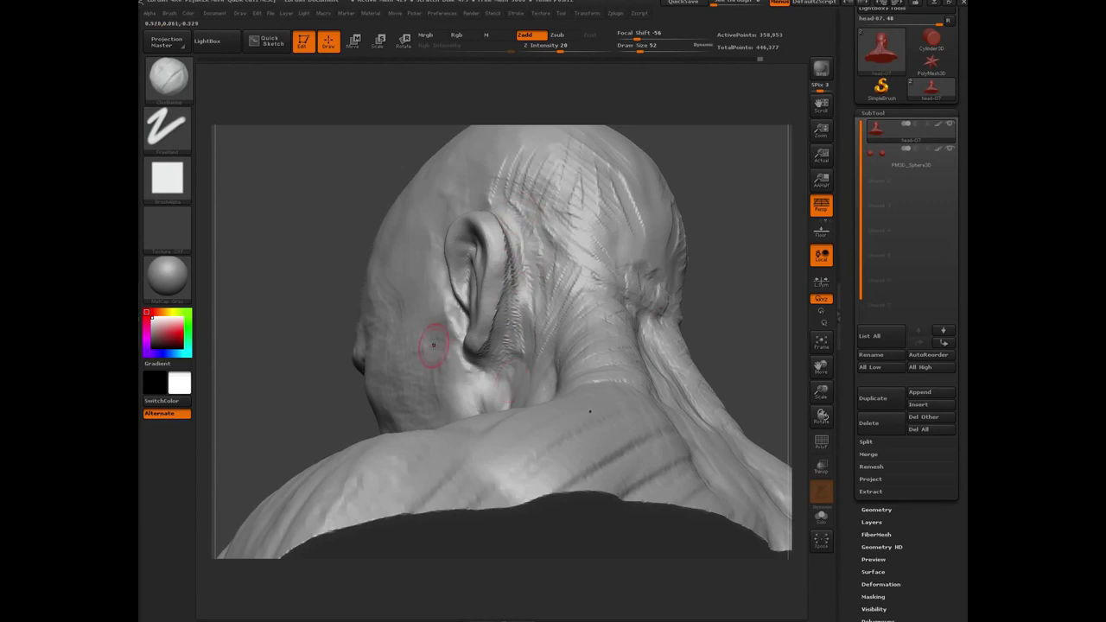
left_click_drag(294, 204, 506, 358)
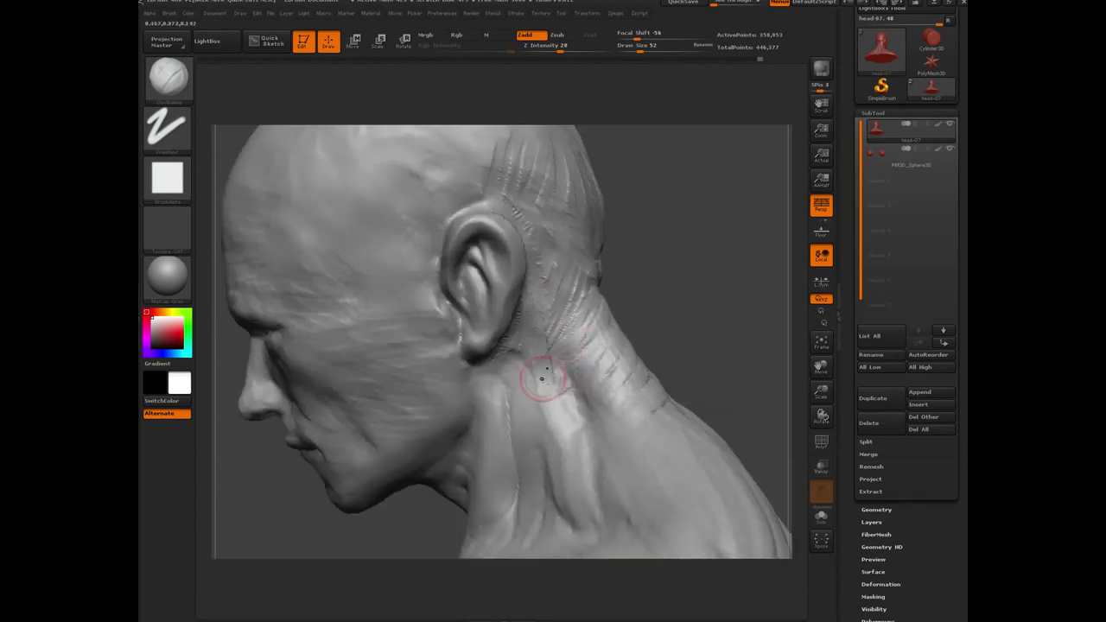
Build up the transition below the earlobe into the neck and around the upper rim where the ear meets the skull.
left_click_drag(684, 273, 481, 366)
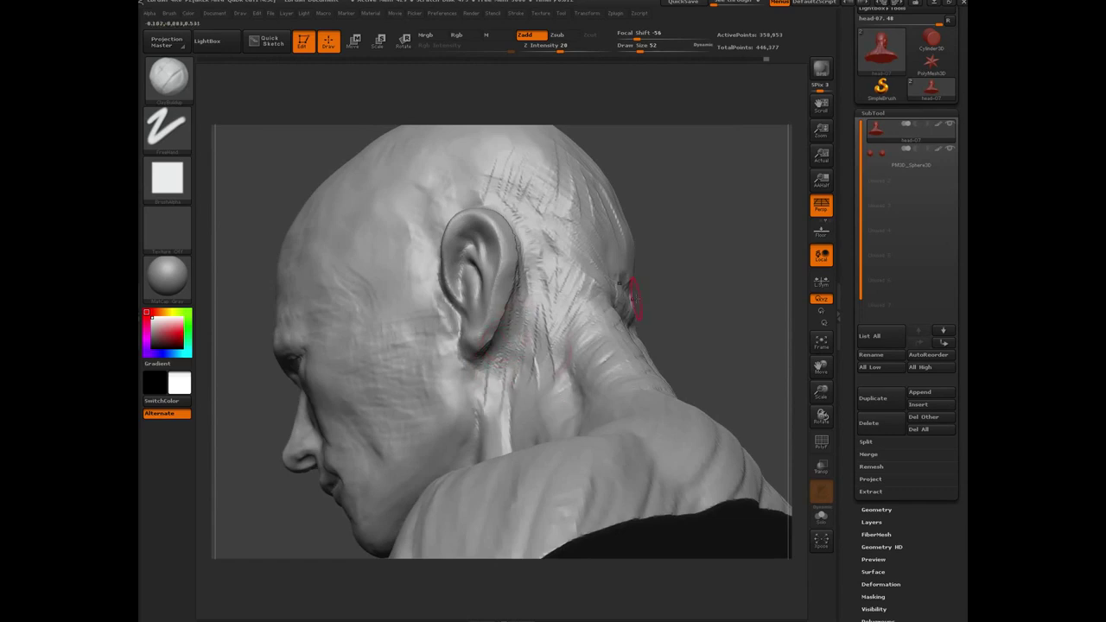
left_click_drag(695, 246, 484, 226)
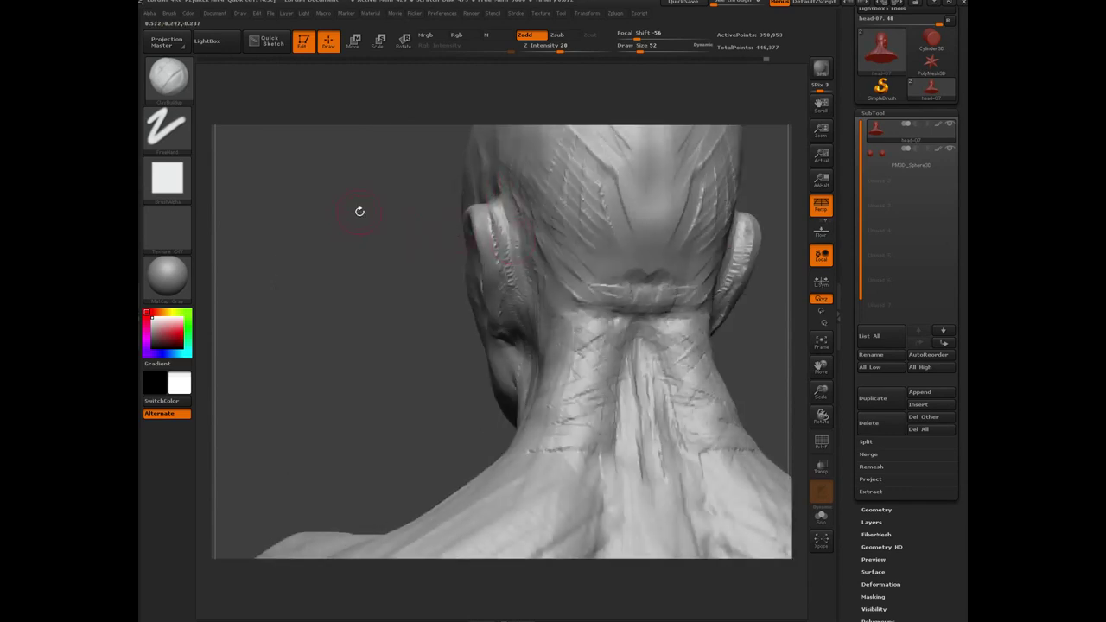
left_click_drag(359, 210, 494, 191)
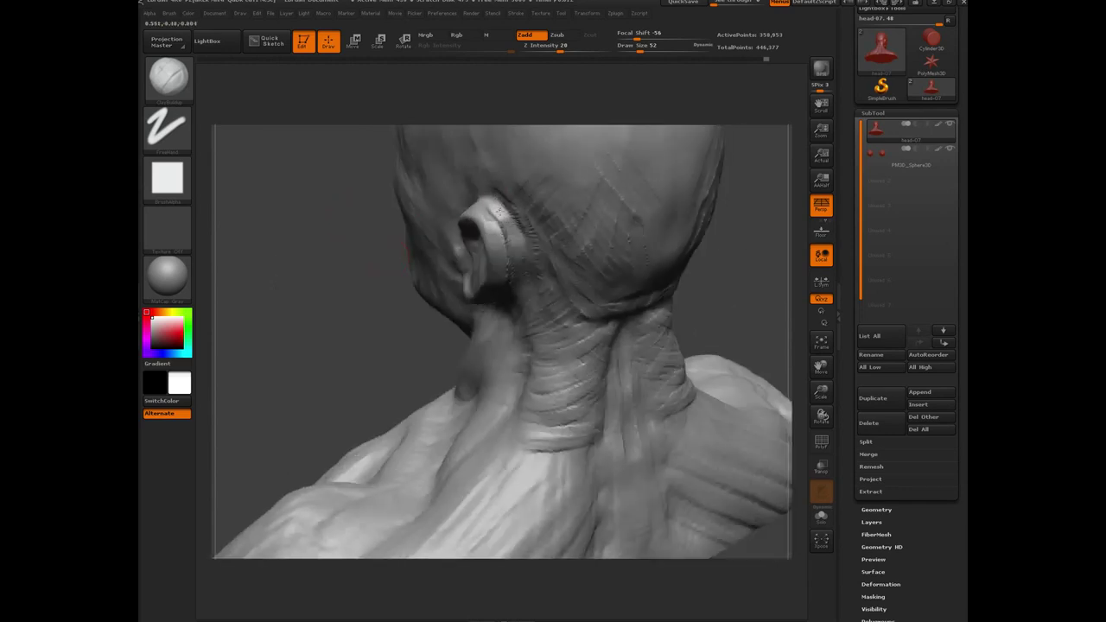
left_click_drag(358, 277, 496, 173)
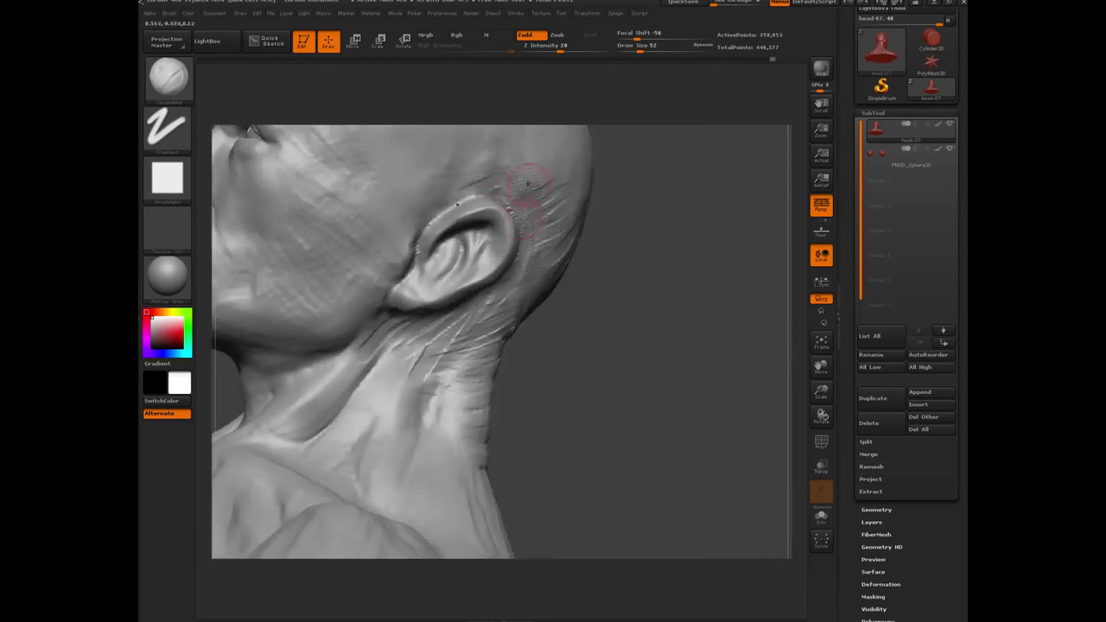
mouse_move(603, 444)
left_mouse_down()
mouse_move(606, 409)
mouse_move(402, 317)
mouse_move(565, 147)
left_mouse_up()
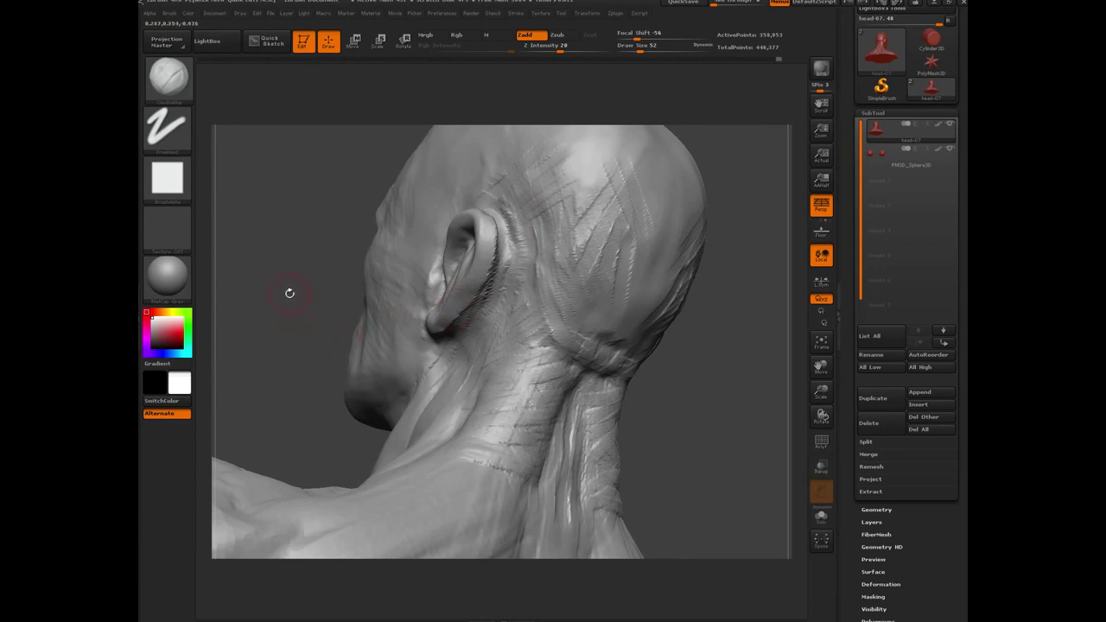
Layer ClayBuildup strokes over the side of the skull behind and above the ear, extending toward the temple.
mouse_move(280, 283)
left_mouse_down()
mouse_move(420, 280)
mouse_move(592, 222)
mouse_move(600, 247)
mouse_move(629, 254)
mouse_move(605, 257)
mouse_move(647, 265)
mouse_move(624, 322)
left_mouse_up()
left_click_drag(411, 357, 616, 351)
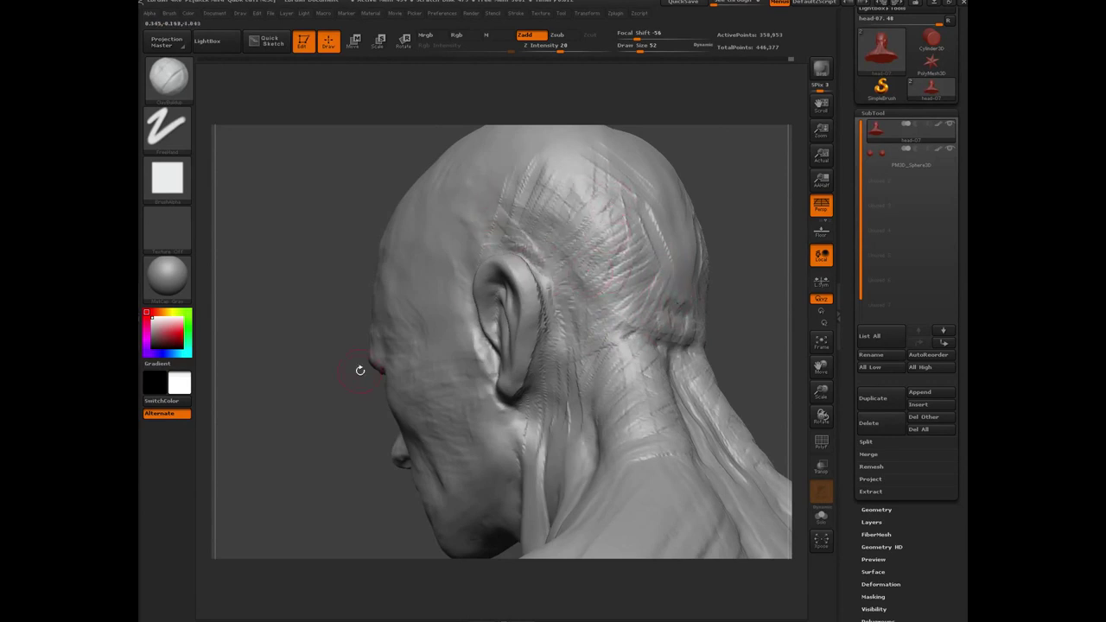
mouse_move(361, 370)
left_mouse_down()
mouse_move(298, 367)
mouse_move(333, 359)
left_mouse_up()
left_click_drag(356, 276, 456, 234)
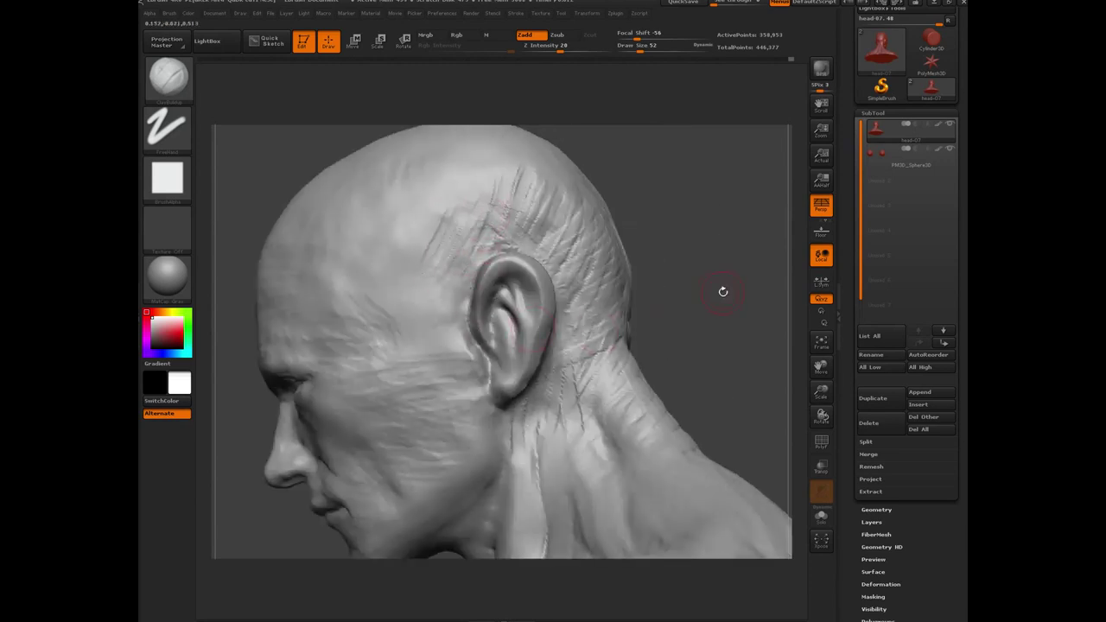
left_click_drag(723, 291, 712, 317)
Add small ClayBuildup strokes on the lower forehead to shape the frown area between the eyebrows.
left_click_drag(339, 537, 363, 392, "alt")
mouse_move(292, 355)
left_mouse_down()
mouse_move(318, 377)
mouse_move(355, 373)
mouse_move(277, 320)
mouse_move(291, 296)
mouse_move(346, 361)
mouse_move(325, 392)
mouse_move(349, 379)
left_mouse_up()
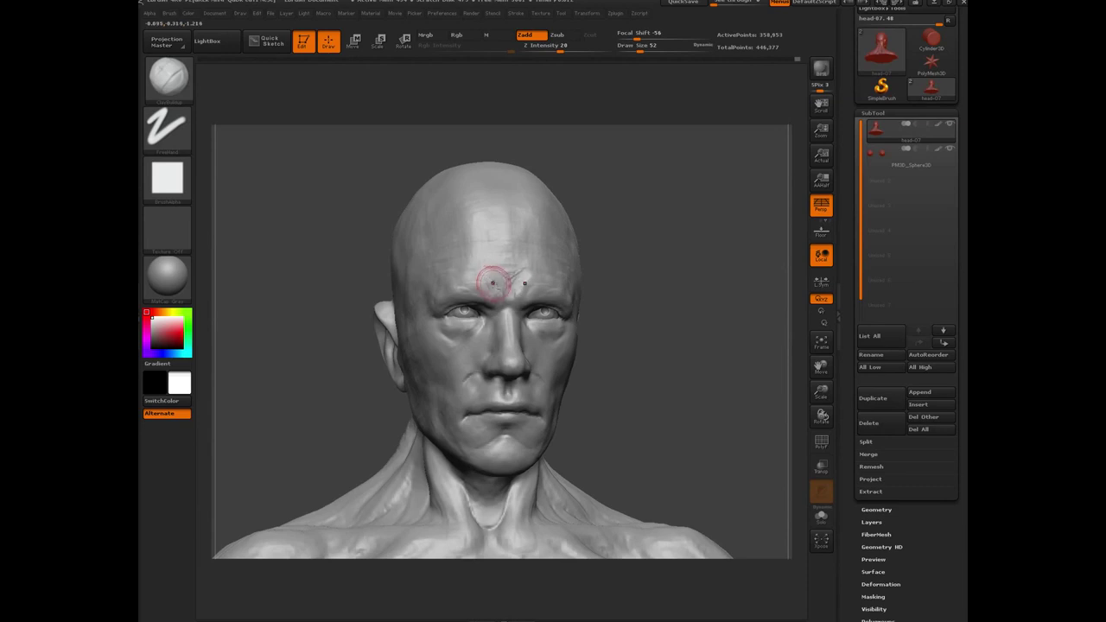
mouse_move(475, 265)
left_mouse_down()
mouse_move(506, 259)
mouse_move(487, 263)
mouse_move(504, 277)
mouse_move(480, 265)
mouse_move(496, 266)
left_mouse_up()
left_click_drag(313, 262, 304, 204)
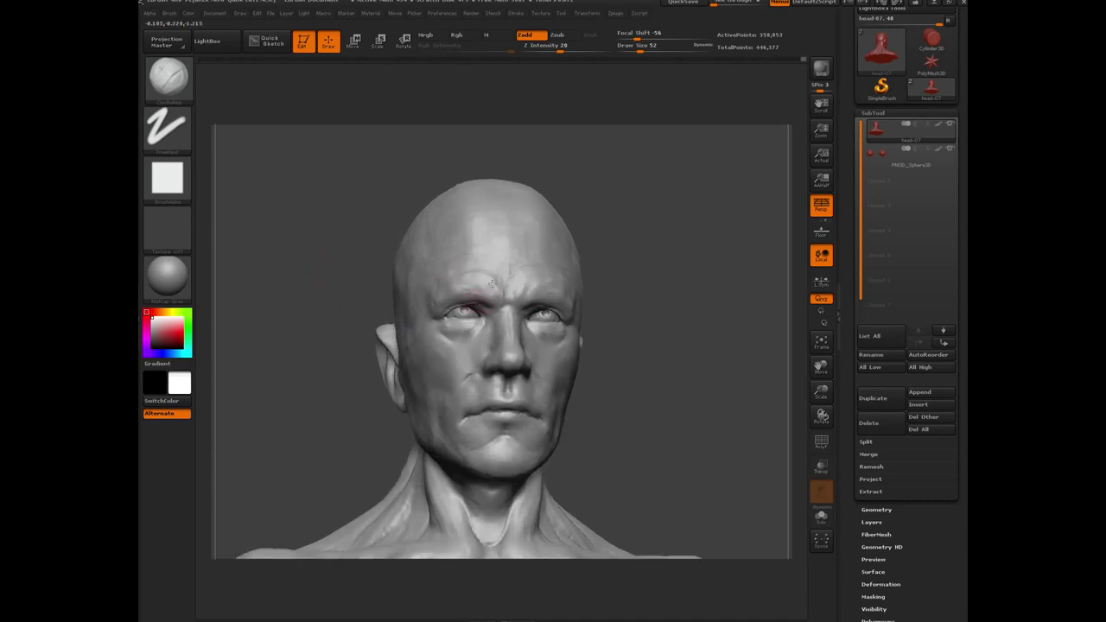
left_click_drag(478, 273, 496, 281)
mouse_move(310, 245)
left_mouse_down()
mouse_move(291, 243)
mouse_move(362, 281)
mouse_move(274, 227)
left_mouse_up()
Build up the brow ridge above the eye with ClayBuildup strokes, from its inner end out to the temple.
left_click_drag(356, 304, 432, 304)
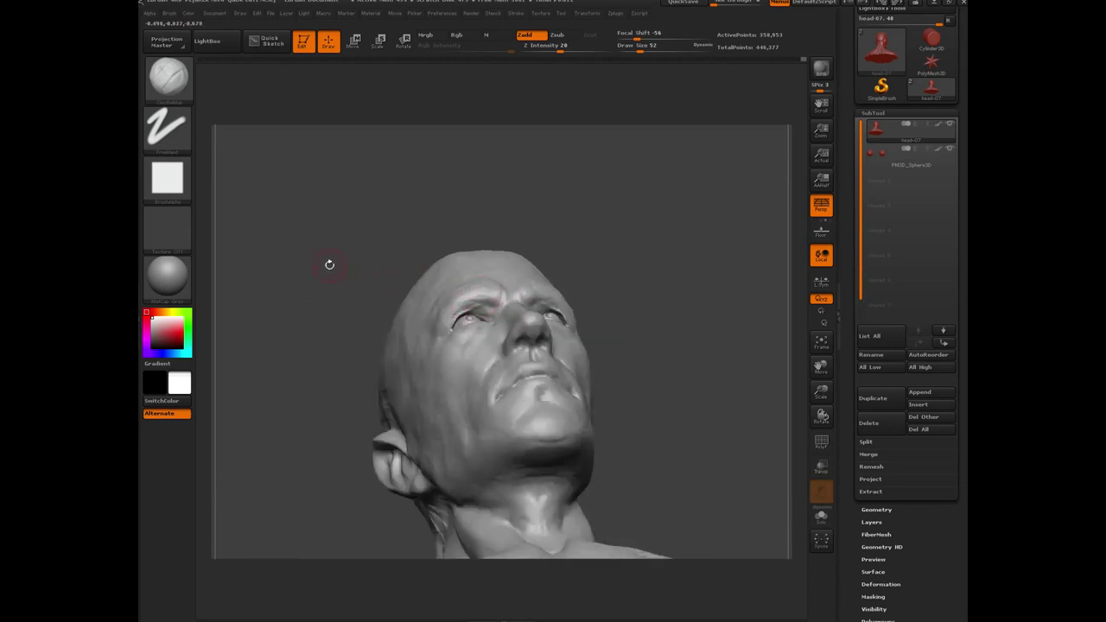
left_click_drag(329, 265, 455, 293)
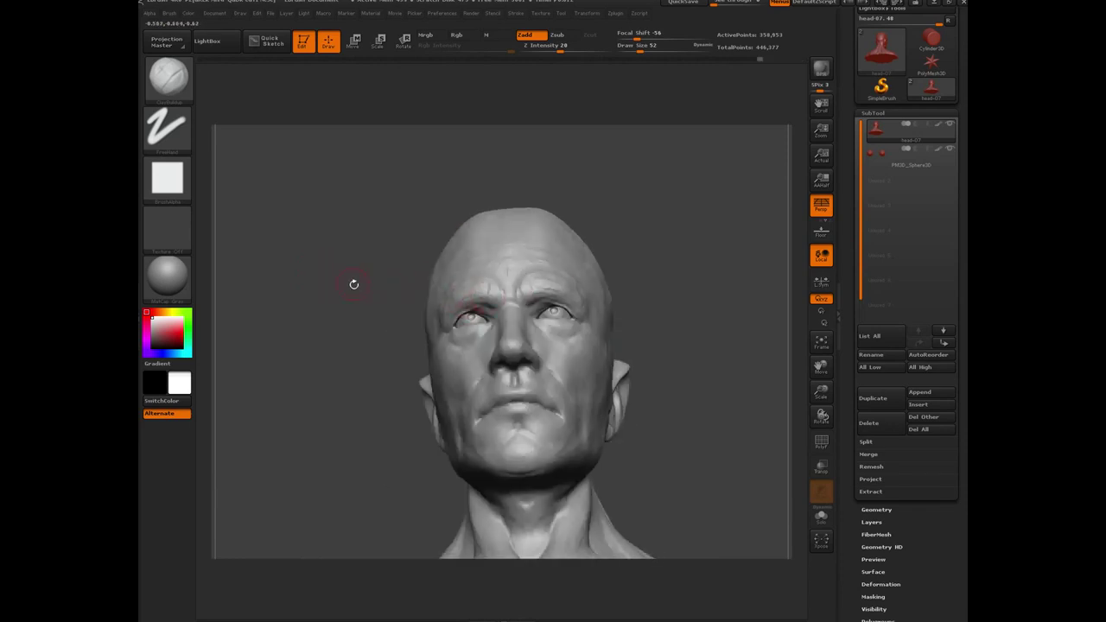
left_click_drag(353, 283, 484, 300)
left_click_drag(346, 282, 426, 297)
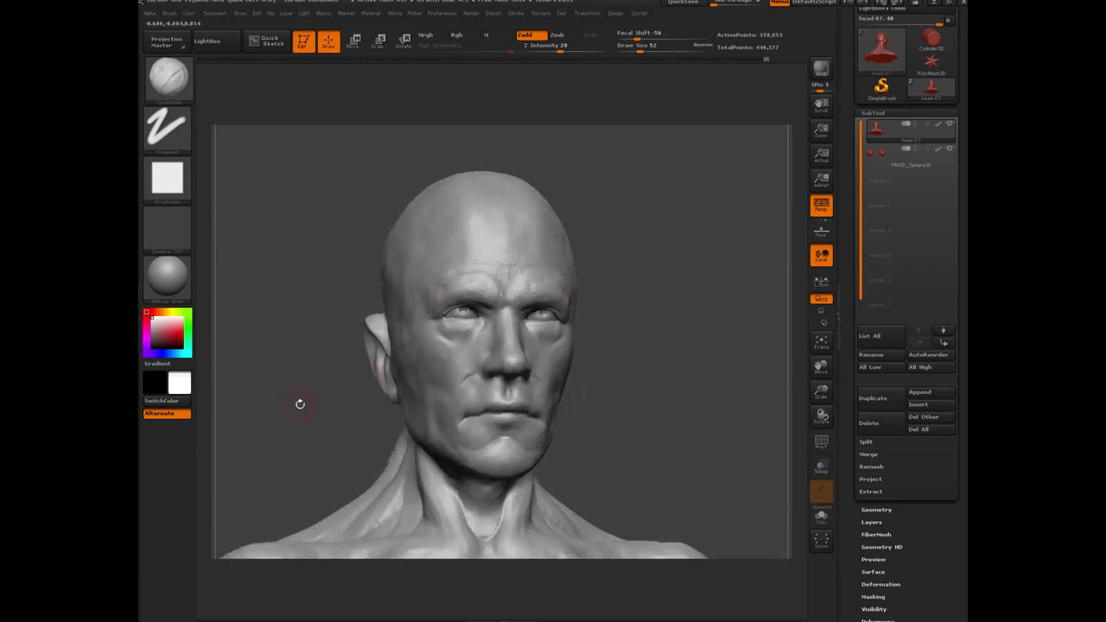
Refine the chin just below the lower lip with a small ClayBuildup stroke, using a reduced draw size.
mouse_move(300, 403)
left_mouse_down("alt")
mouse_move(326, 420)
mouse_move(341, 475)
left_mouse_up("alt")
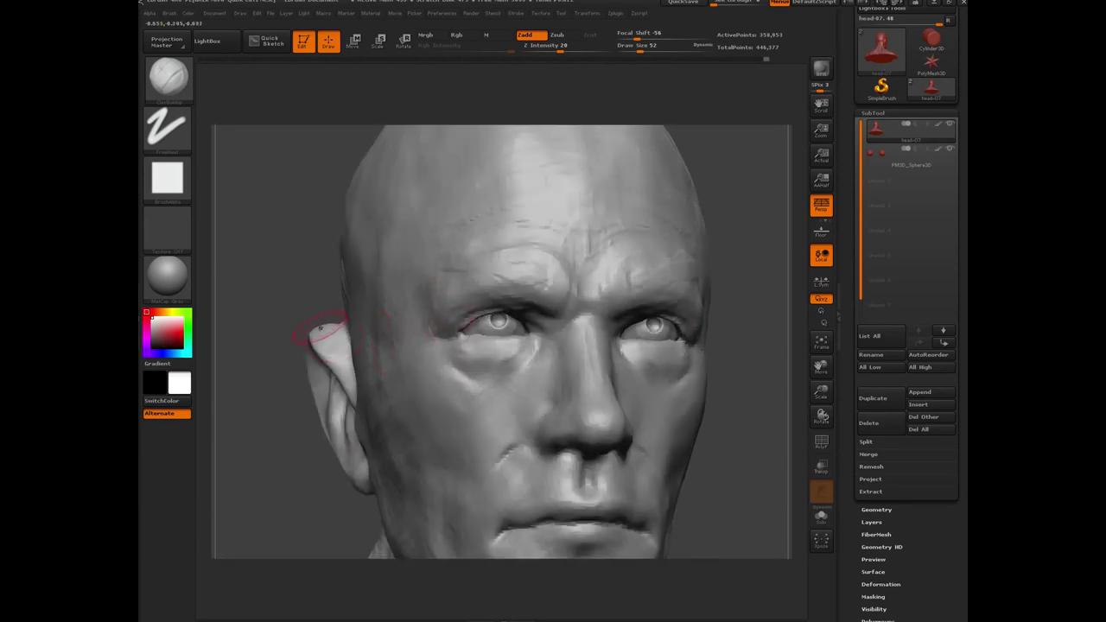
left_click_drag(269, 257, 309, 348, "alt")
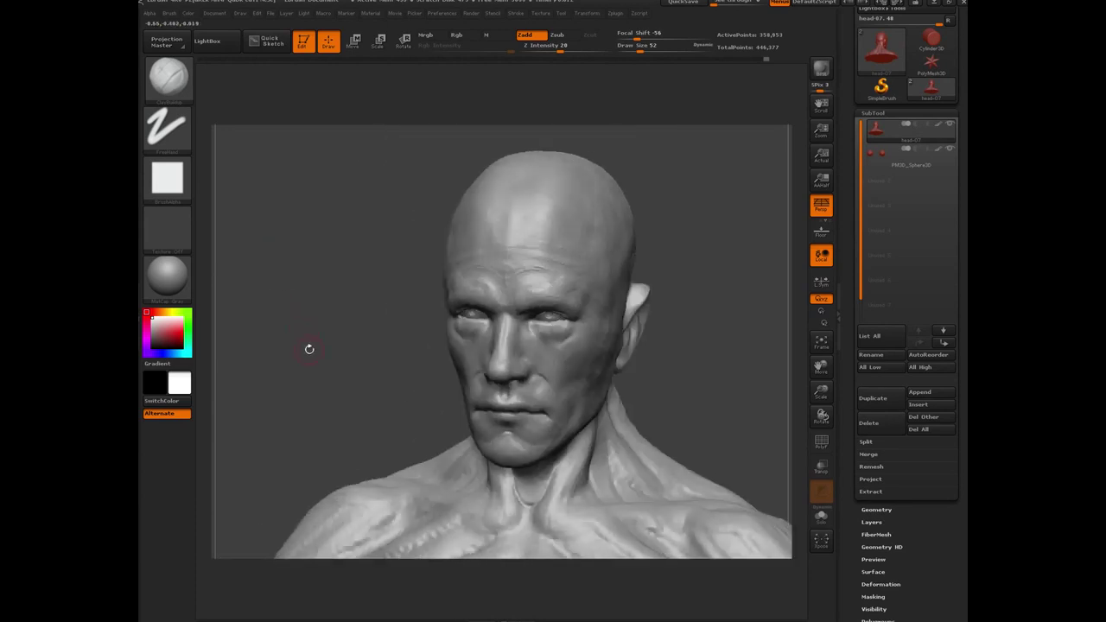
mouse_move(340, 386)
left_mouse_down()
mouse_move(313, 374)
mouse_move(536, 394)
mouse_move(514, 385)
mouse_move(516, 405)
mouse_move(520, 396)
mouse_move(499, 396)
left_mouse_up()
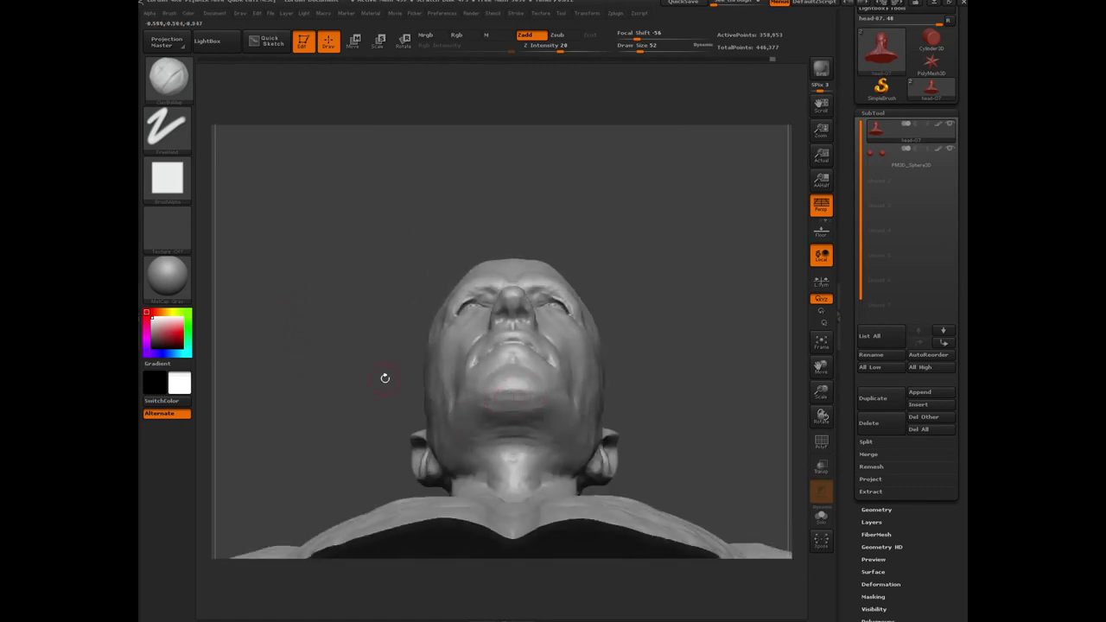
mouse_move(330, 360)
left_mouse_down()
mouse_move(318, 346)
mouse_move(341, 320)
left_mouse_up()
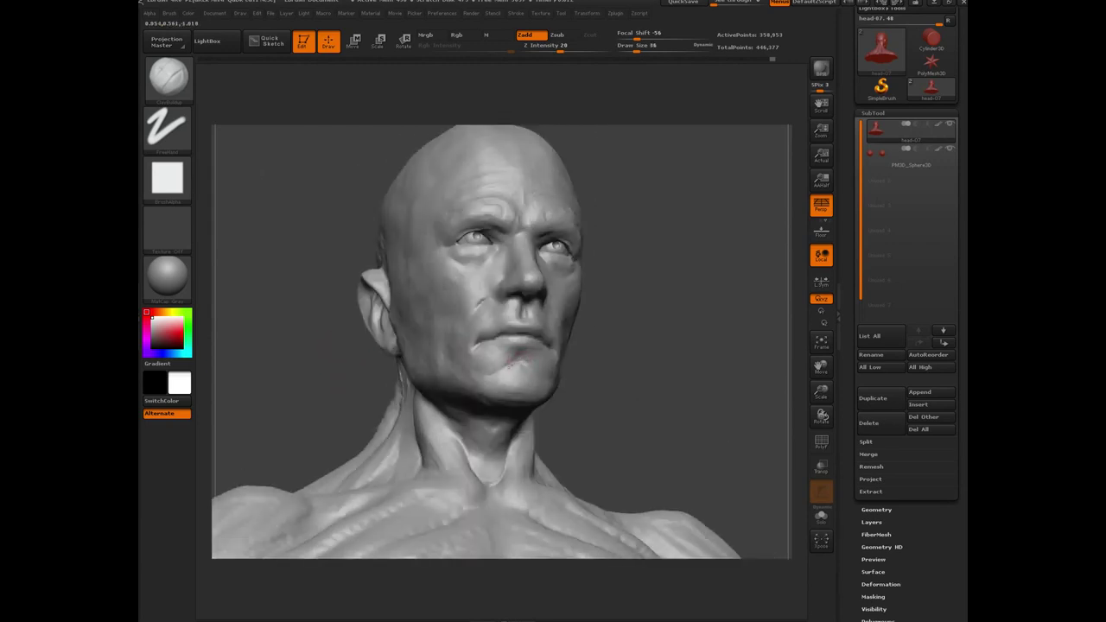
mouse_move(516, 358)
left_mouse_down()
mouse_move(492, 361)
mouse_move(509, 356)
mouse_move(506, 367)
left_mouse_up()
mouse_move(288, 371)
left_mouse_down("shift")
mouse_move(304, 366)
mouse_move(304, 333)
mouse_move(326, 300)
mouse_move(317, 341)
left_mouse_up("shift")
mouse_move(318, 341)
left_mouse_down()
mouse_move(341, 316)
mouse_move(518, 318)
left_mouse_up()
mouse_move(269, 348)
left_mouse_down()
mouse_move(313, 328)
mouse_move(344, 267)
mouse_move(324, 258)
mouse_move(363, 329)
mouse_move(419, 359)
left_mouse_up()
Try to reshape the upper forehead with the Move brush, and undo the stroke.
key("b")
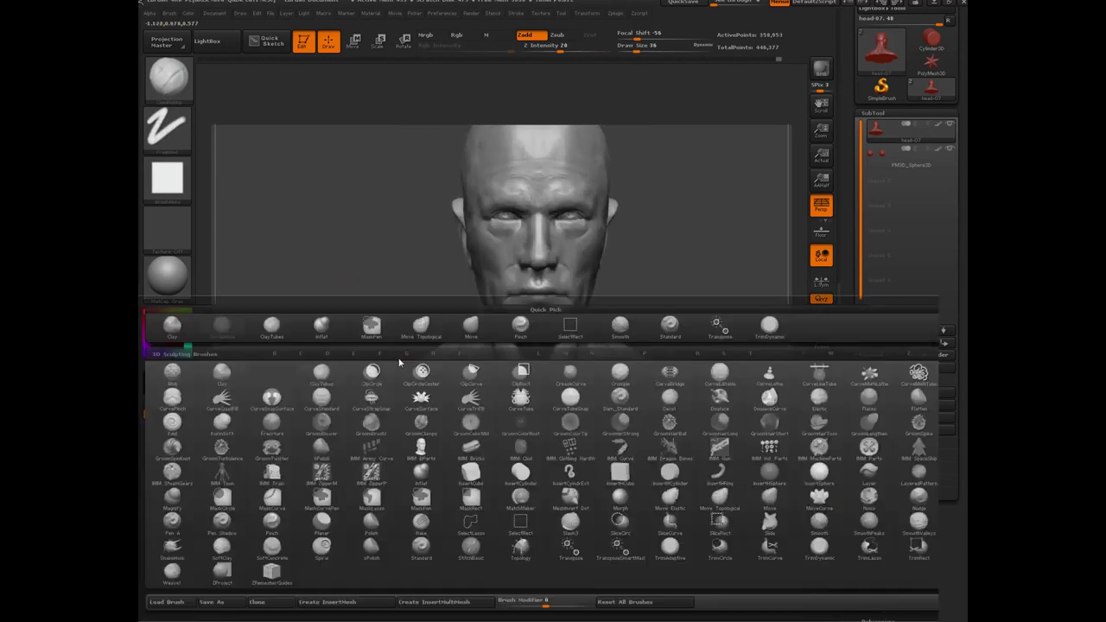
left_click(400, 340)
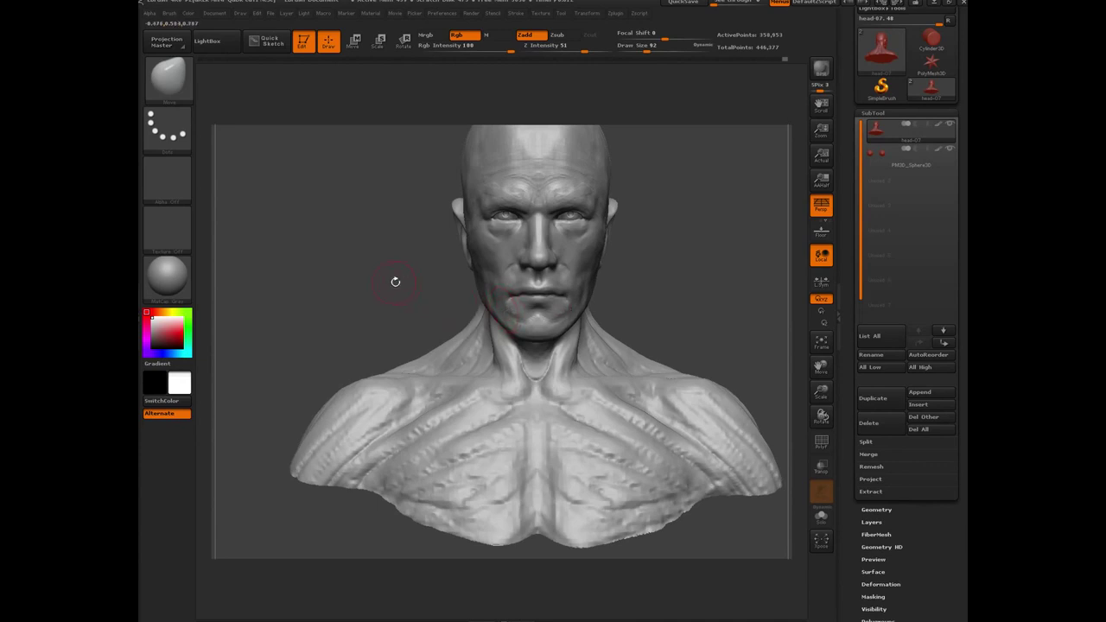
left_click_drag(394, 282, 502, 309)
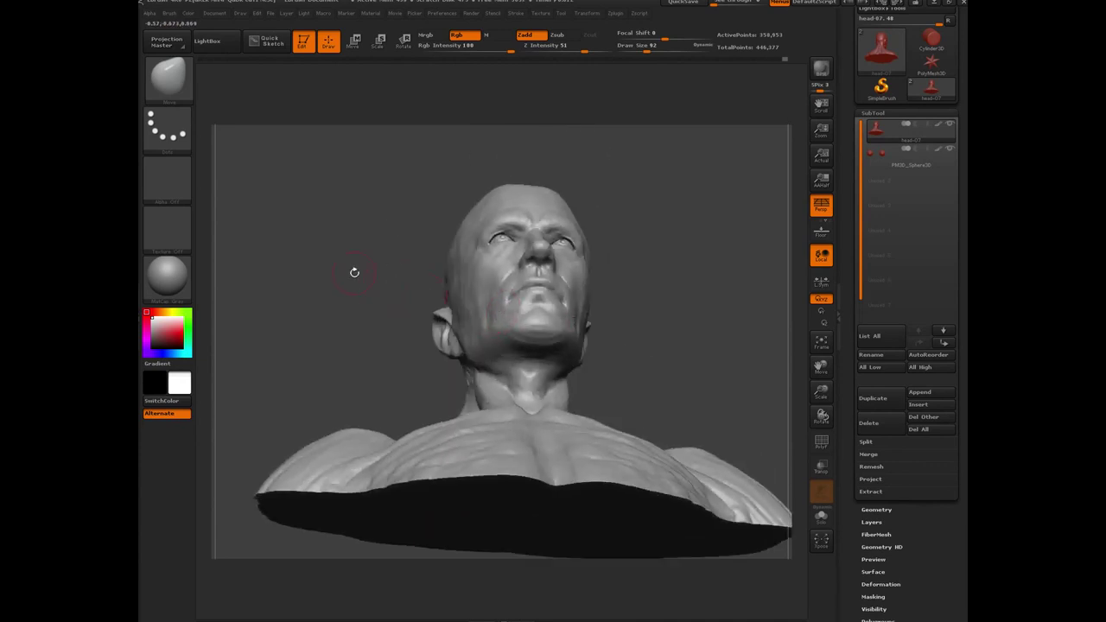
mouse_move(339, 257)
left_mouse_down()
mouse_move(376, 281)
mouse_move(331, 289)
mouse_move(344, 285)
mouse_move(326, 267)
mouse_move(390, 276)
mouse_move(294, 260)
mouse_move(325, 302)
mouse_move(295, 281)
mouse_move(344, 286)
mouse_move(324, 290)
left_mouse_up()
left_click_drag(313, 291, 327, 275)
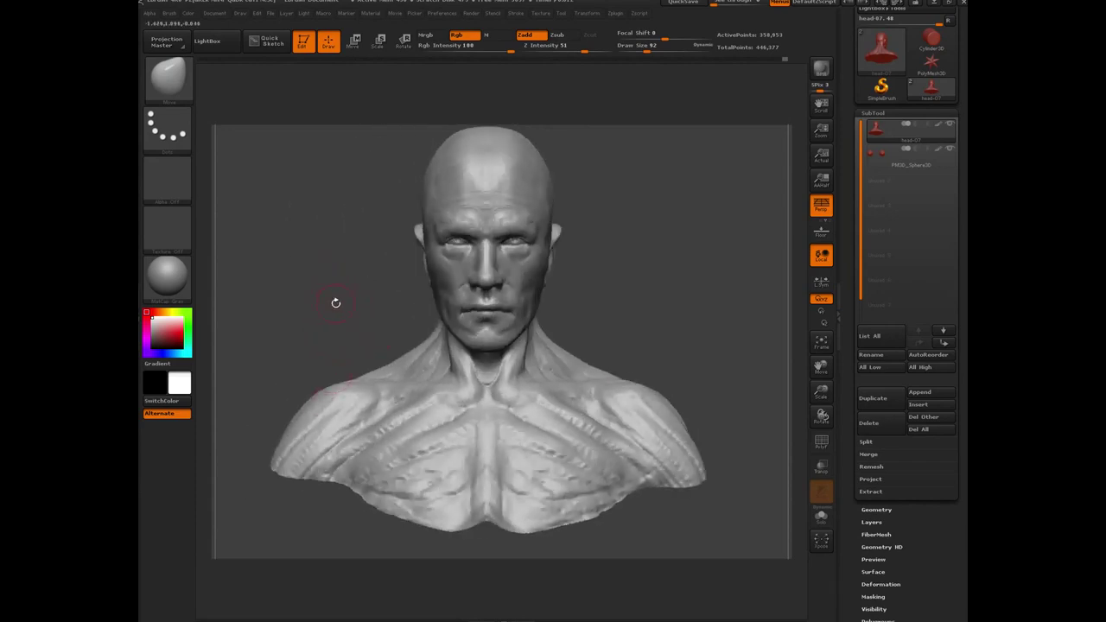
mouse_move(313, 281)
left_mouse_down()
mouse_move(346, 277)
mouse_move(383, 353)
left_mouse_up()
mouse_move(316, 277)
left_mouse_down()
mouse_move(399, 278)
mouse_move(318, 280)
mouse_move(318, 298)
mouse_move(287, 296)
mouse_move(313, 294)
left_mouse_up()
left_click_drag(451, 168, 463, 154)
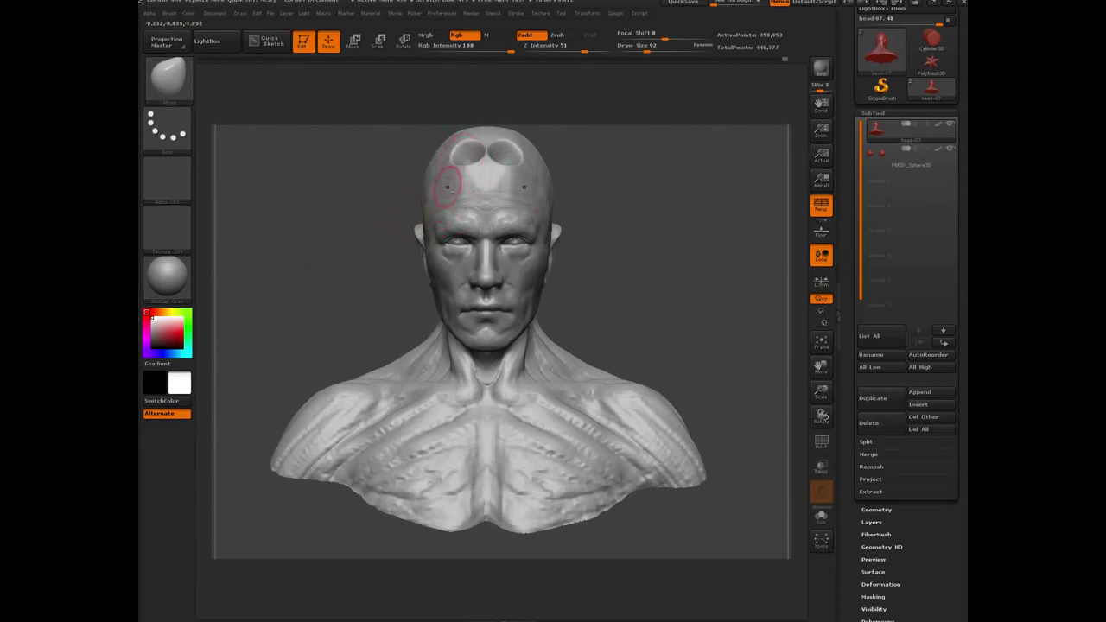
key("ctrl+z")
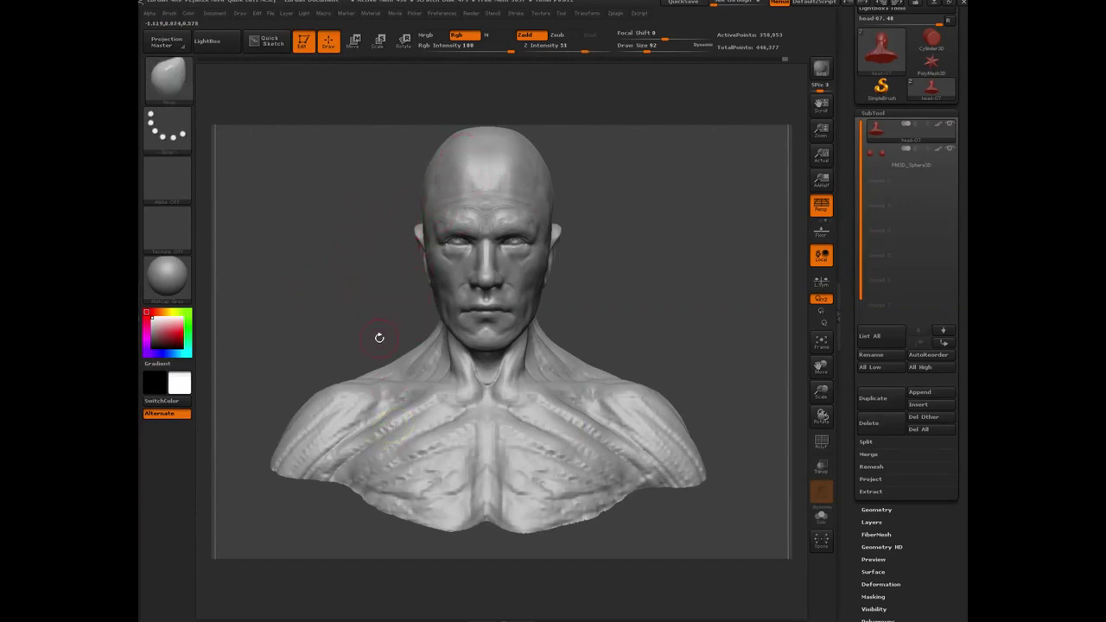
Build up the middle of the forehead with vertical ClayBuildup strokes running toward the crown.
key("b")
key("c")
key("b")
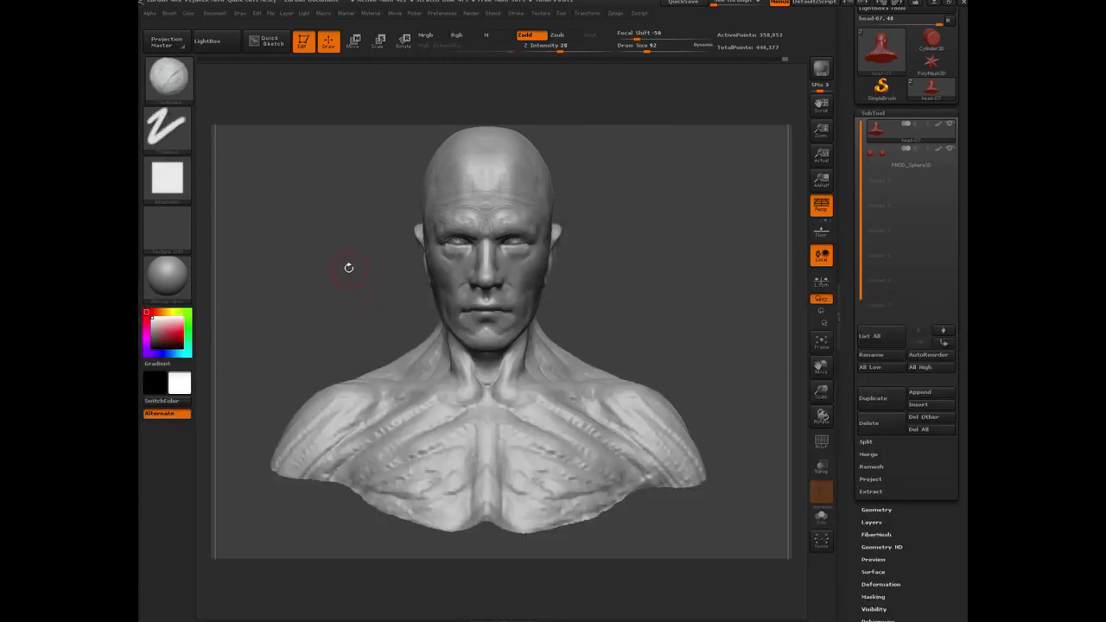
mouse_move(469, 192)
left_mouse_down()
mouse_move(463, 156)
mouse_move(471, 199)
mouse_move(485, 155)
mouse_move(486, 197)
mouse_move(503, 173)
mouse_move(499, 164)
mouse_move(479, 197)
mouse_move(471, 157)
left_mouse_up()
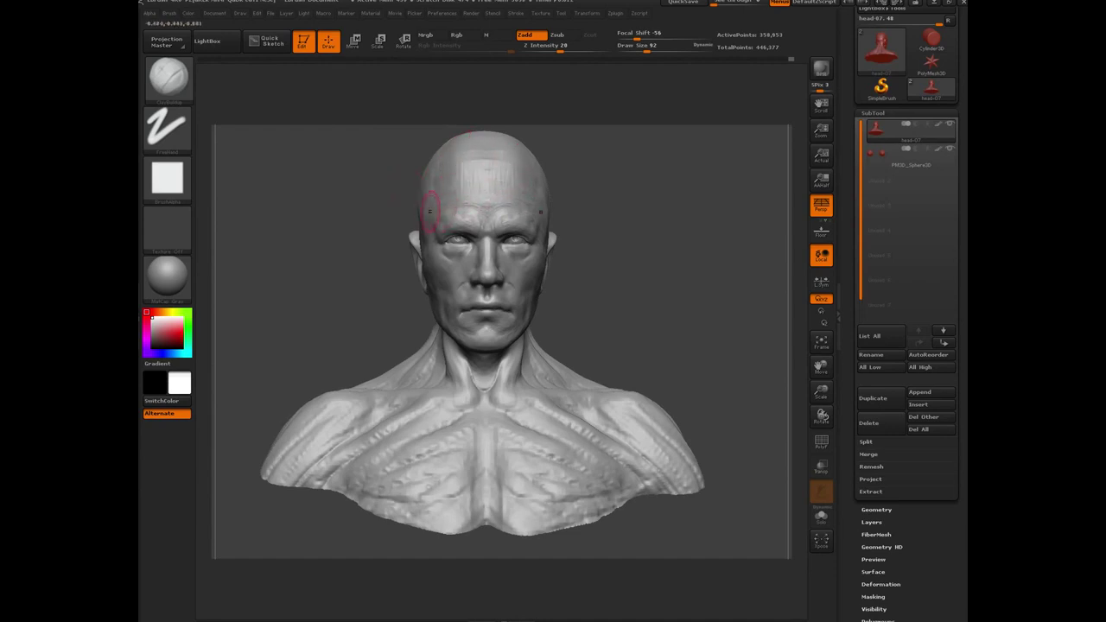
left_click_drag(350, 179, 484, 181)
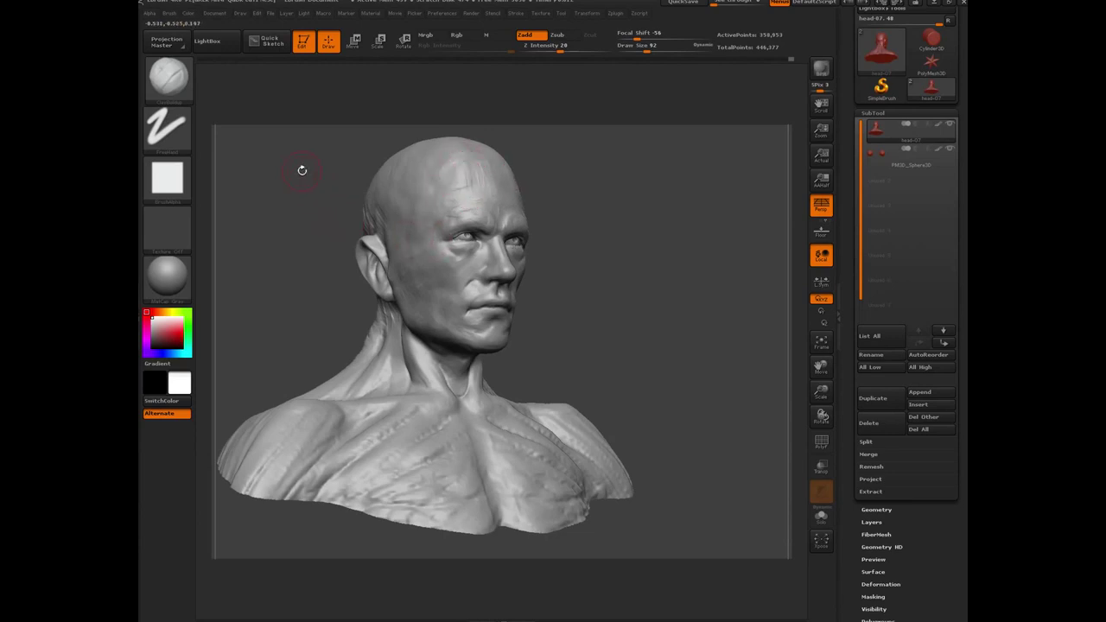
left_click_drag(302, 171, 315, 297)
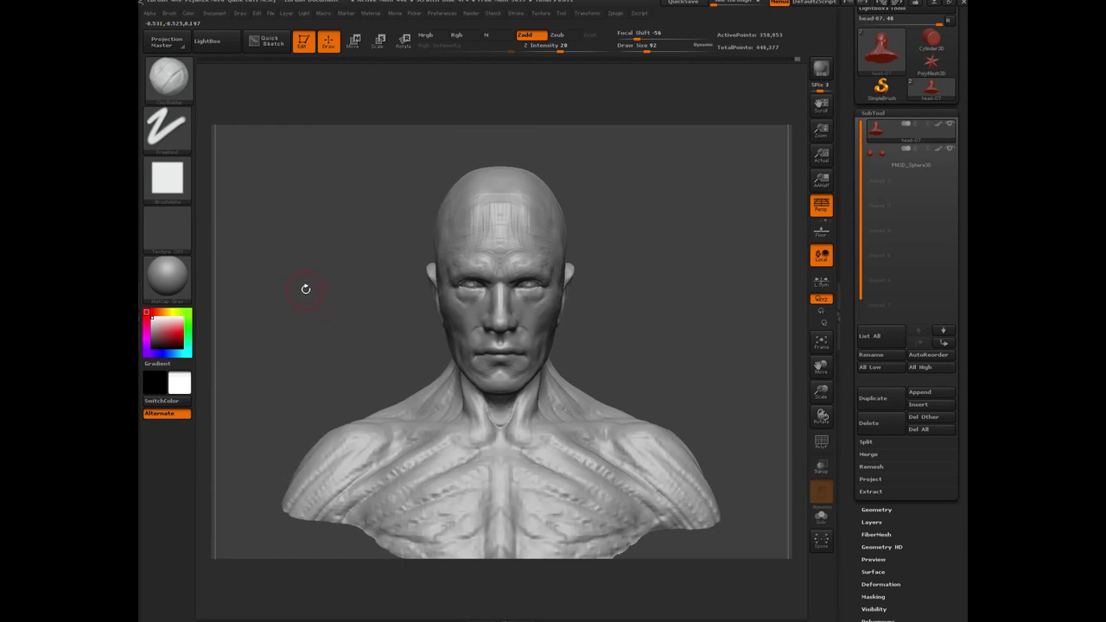
Adjust the upper outline of the ear with the Move brush and reduce the draw size slightly.
mouse_move(306, 289)
left_mouse_down()
mouse_move(458, 294)
mouse_move(308, 300)
mouse_move(330, 306)
mouse_move(322, 295)
mouse_move(307, 322)
mouse_move(356, 319)
mouse_move(315, 324)
mouse_move(323, 338)
left_mouse_up()
key("b")
key("m")
key("v")
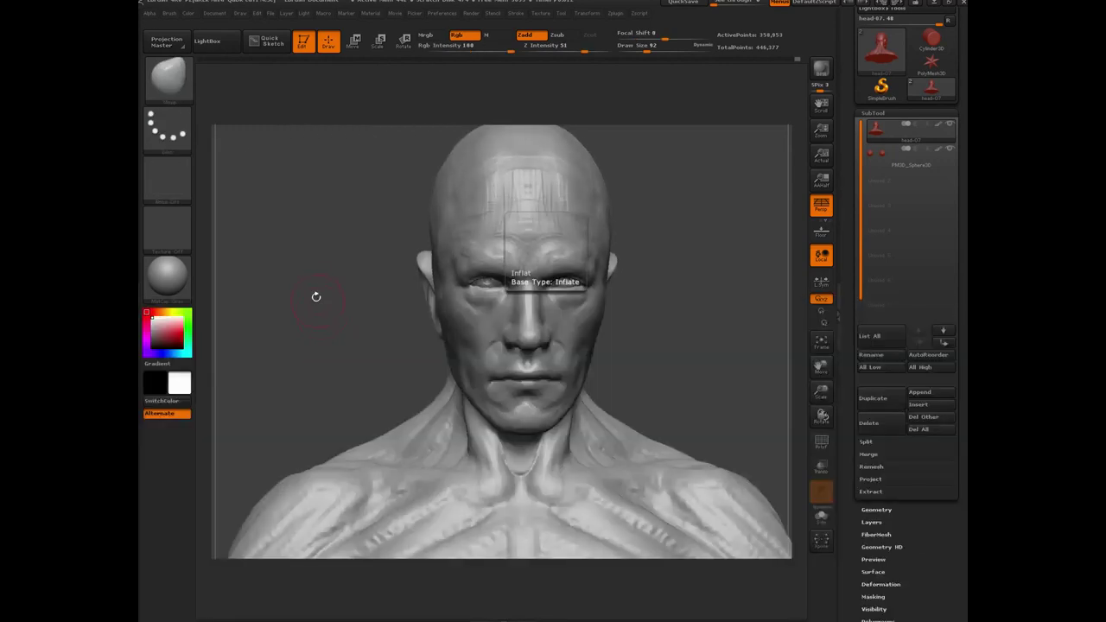
left_click_drag(316, 297, 338, 297)
mouse_move(393, 269)
left_mouse_down()
mouse_move(400, 281)
mouse_move(386, 257)
left_mouse_up()
key("bracketleft")
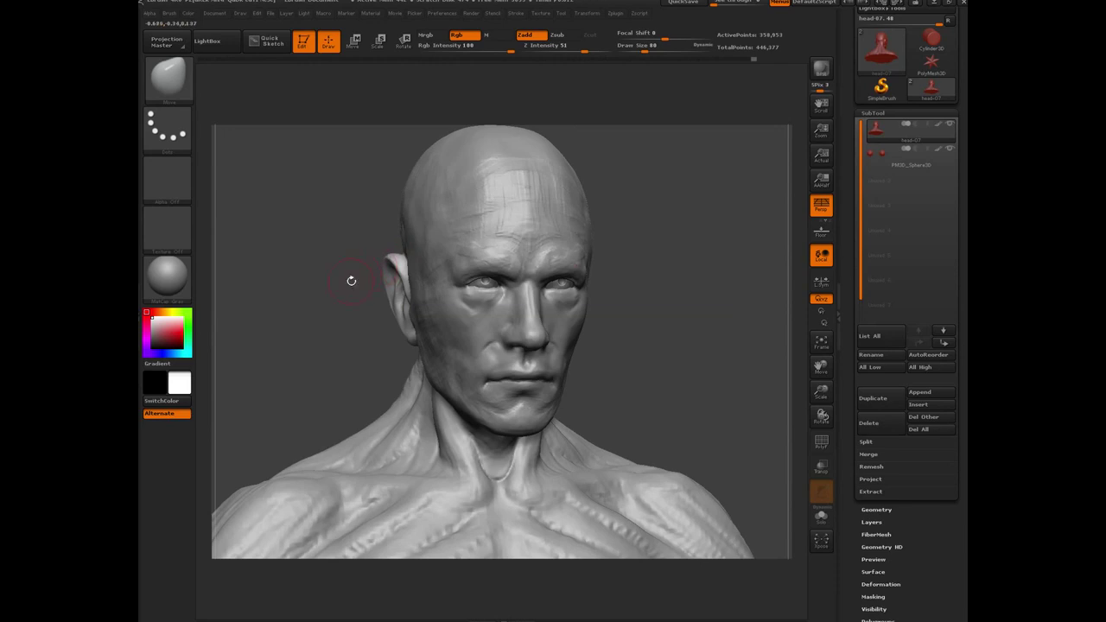
Tighten the outer rim of the ear with the Pinch brush, working from behind and from the side.
left_click_drag(326, 298, 424, 319)
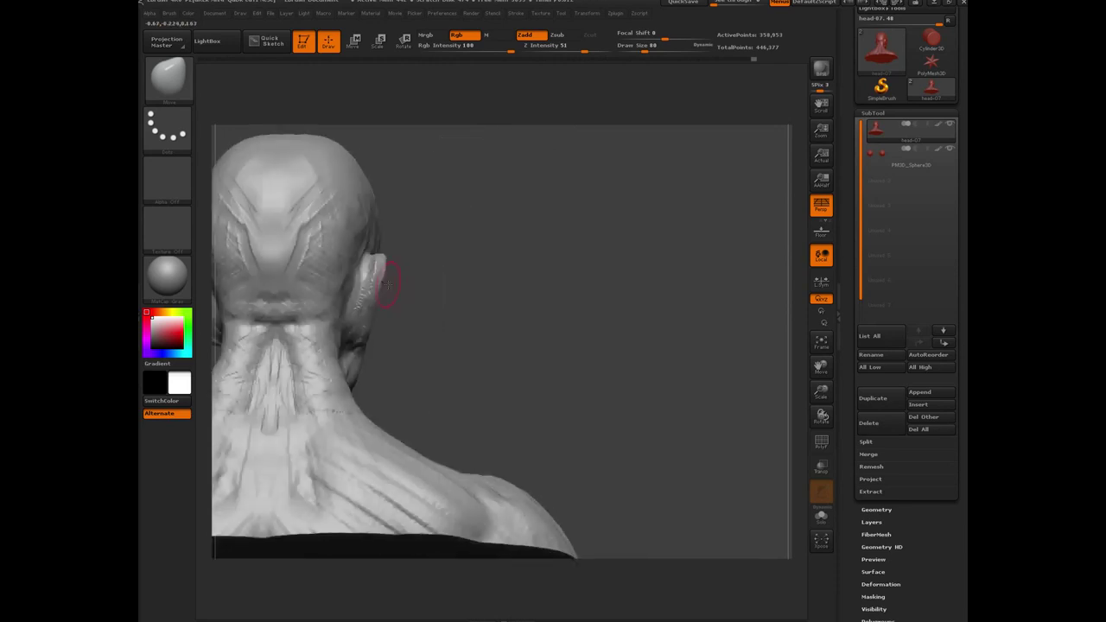
key("b")
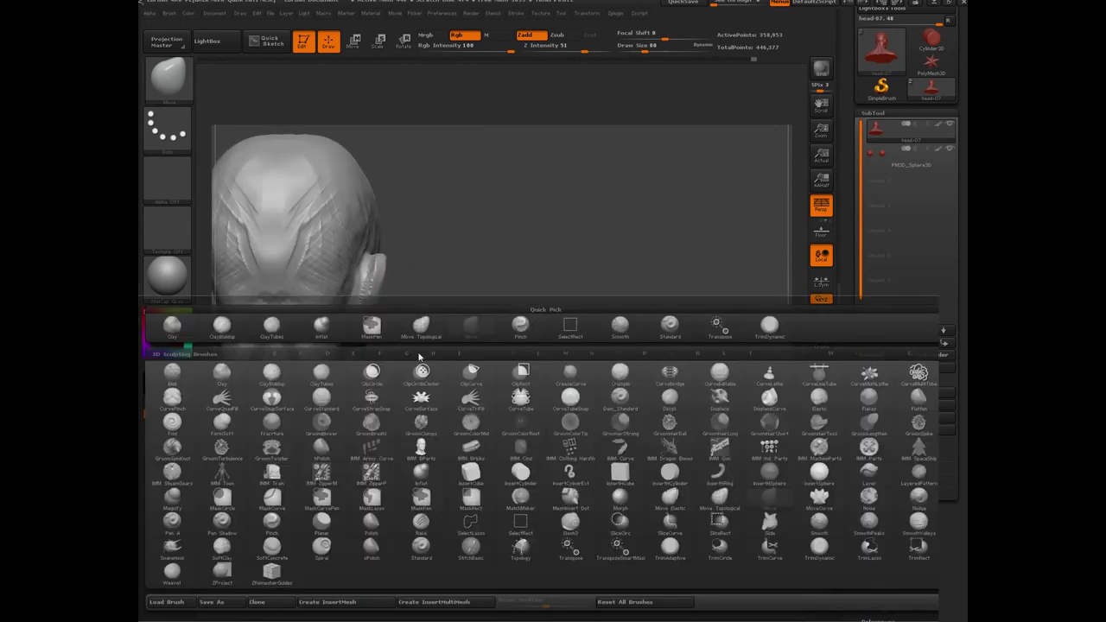
key("p")
key("i")
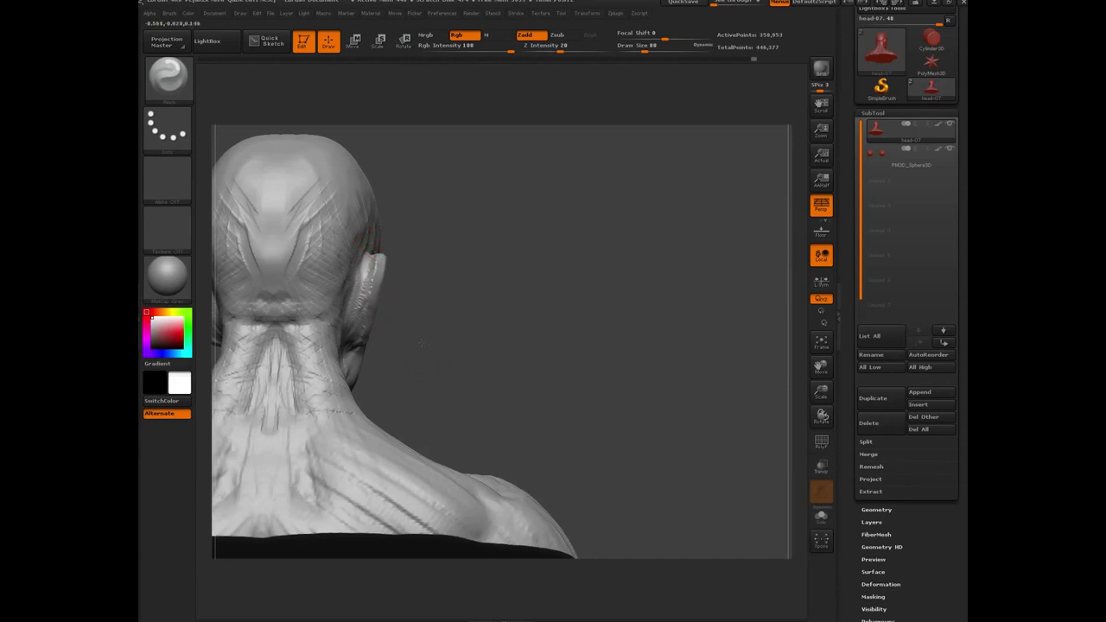
left_click_drag(420, 343, 375, 261)
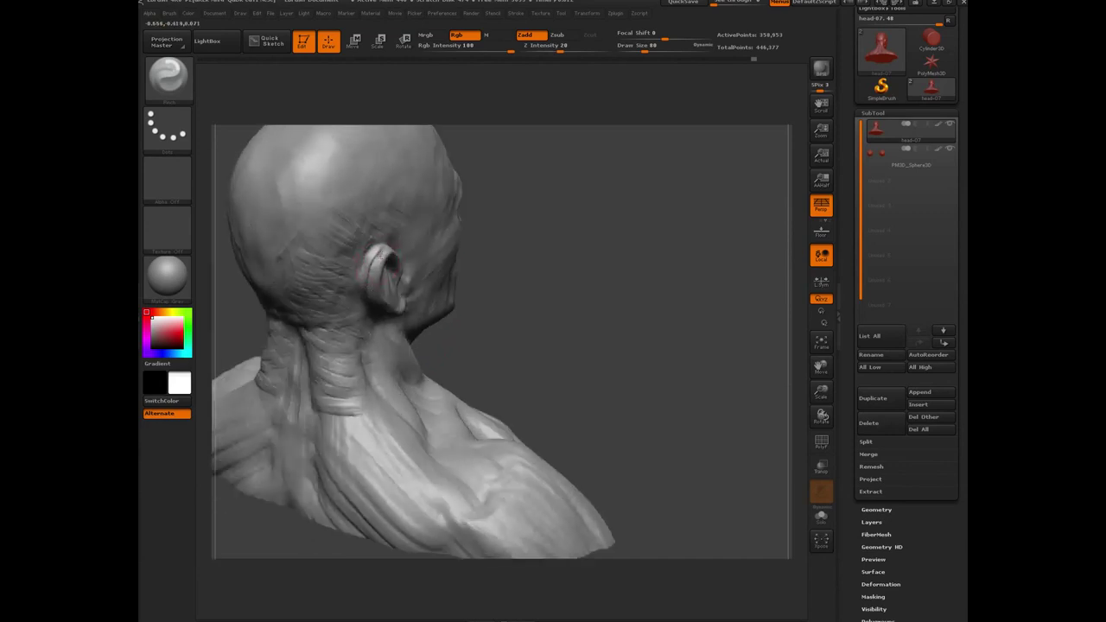
left_click_drag(486, 325, 520, 276)
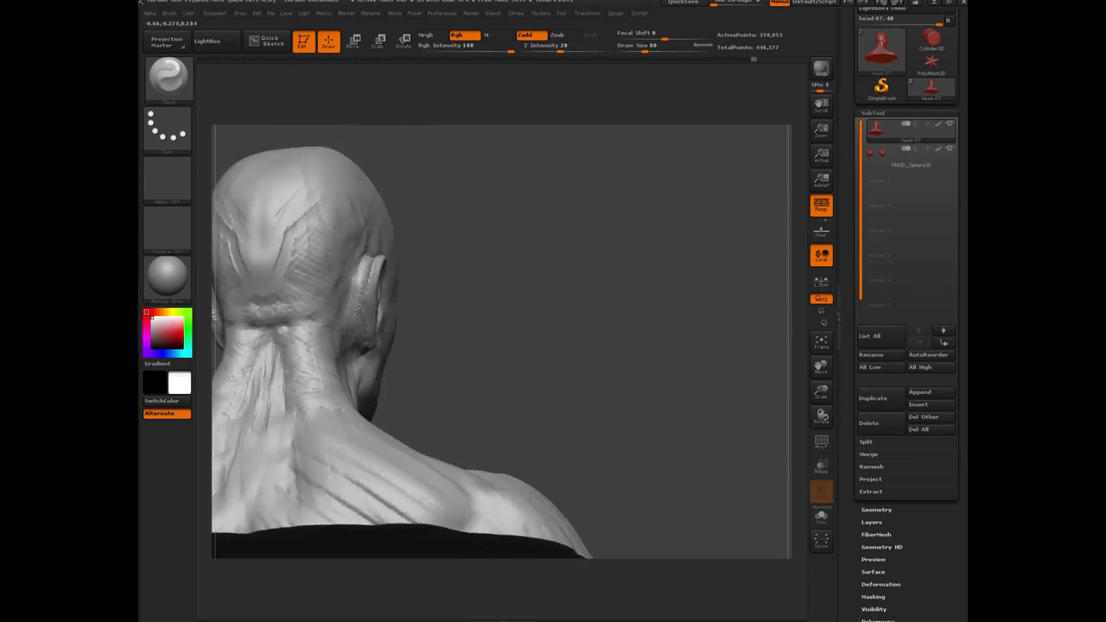
left_click_drag(522, 317, 509, 383)
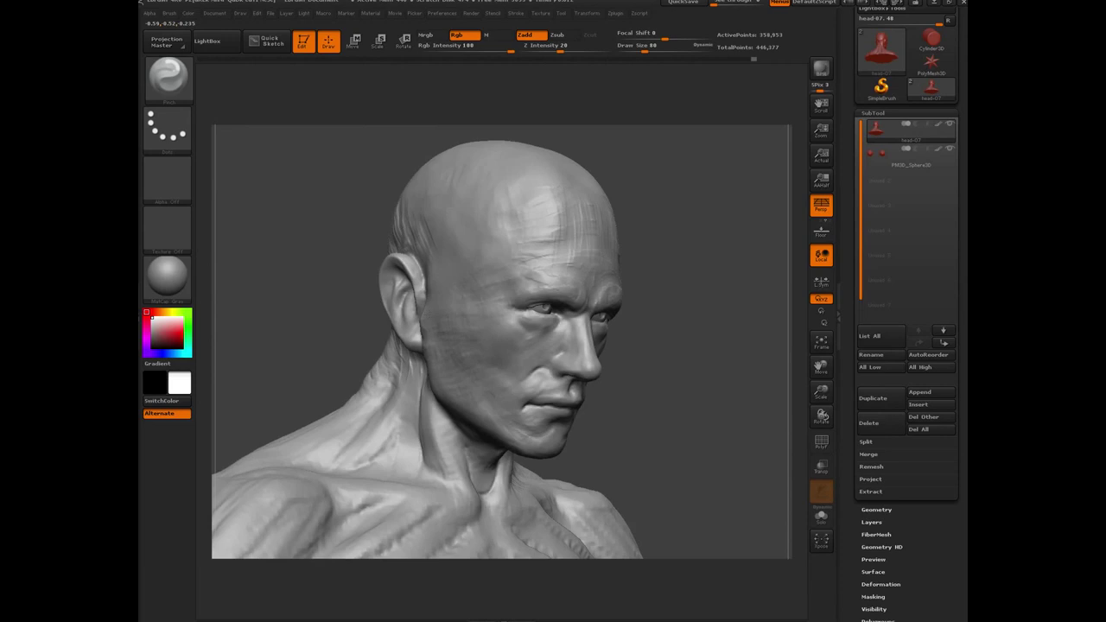
Scrub back through the undo history to compare the earlier bust with the current sculpt, and return to the latest state.
left_click_drag(661, 345, 324, 350)
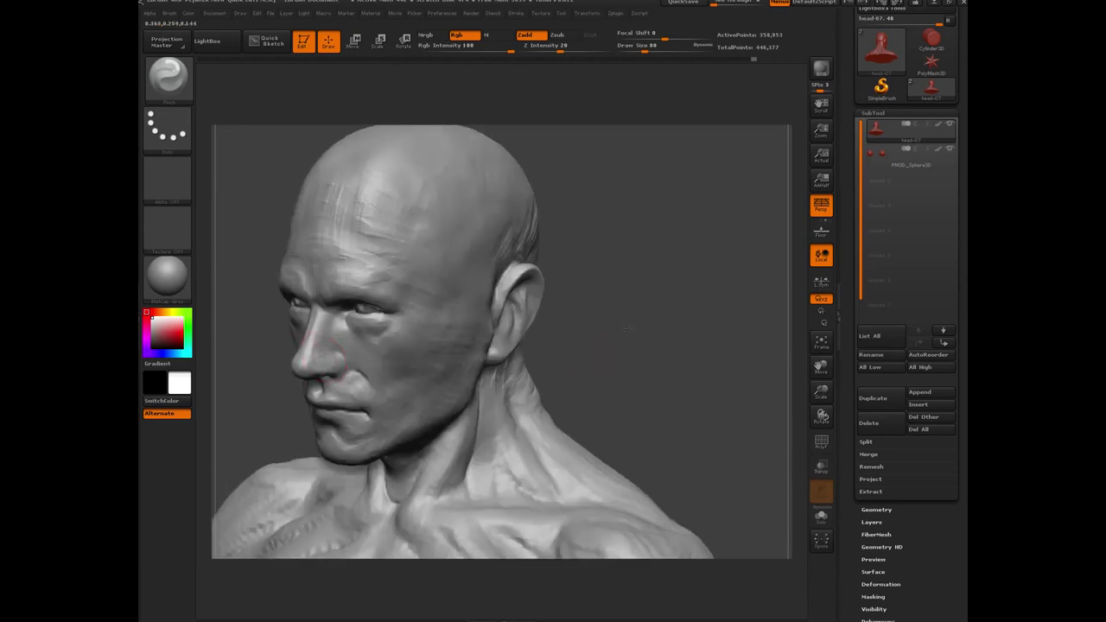
left_click_drag(627, 328, 734, 330, "shift")
left_click_drag(292, 338, 328, 356, "alt")
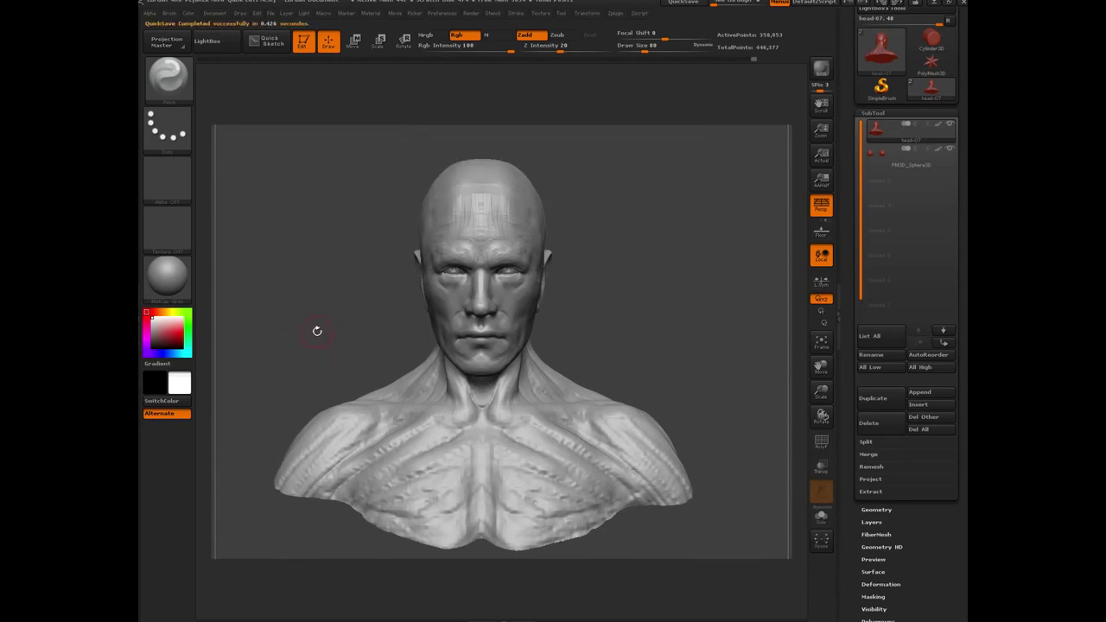
left_click_drag(301, 322, 337, 321)
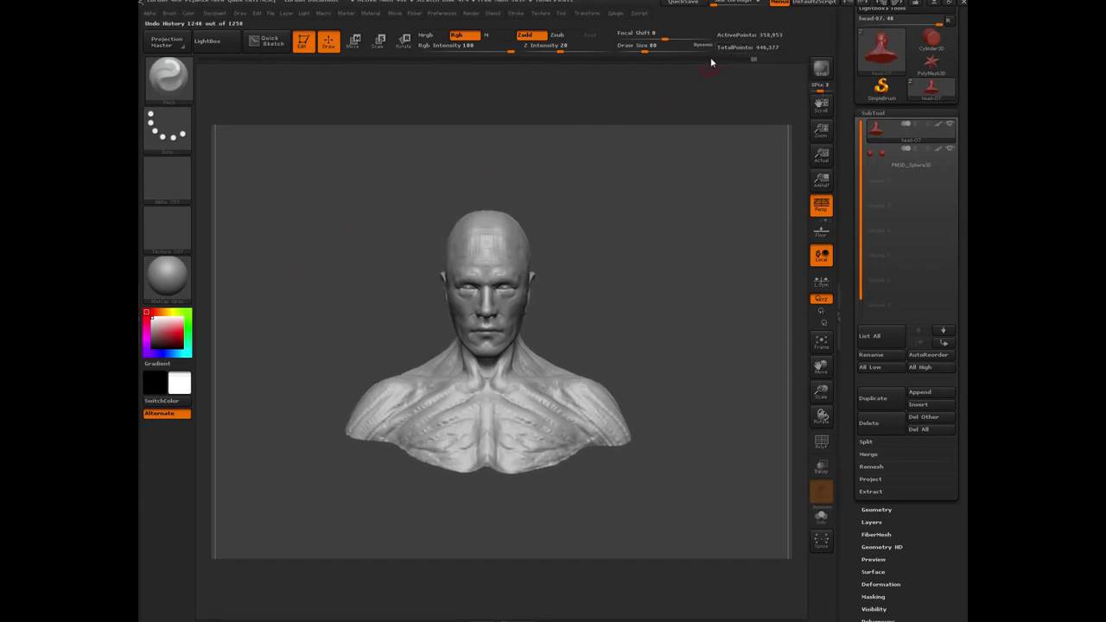
left_click_drag(711, 61, 215, 63)
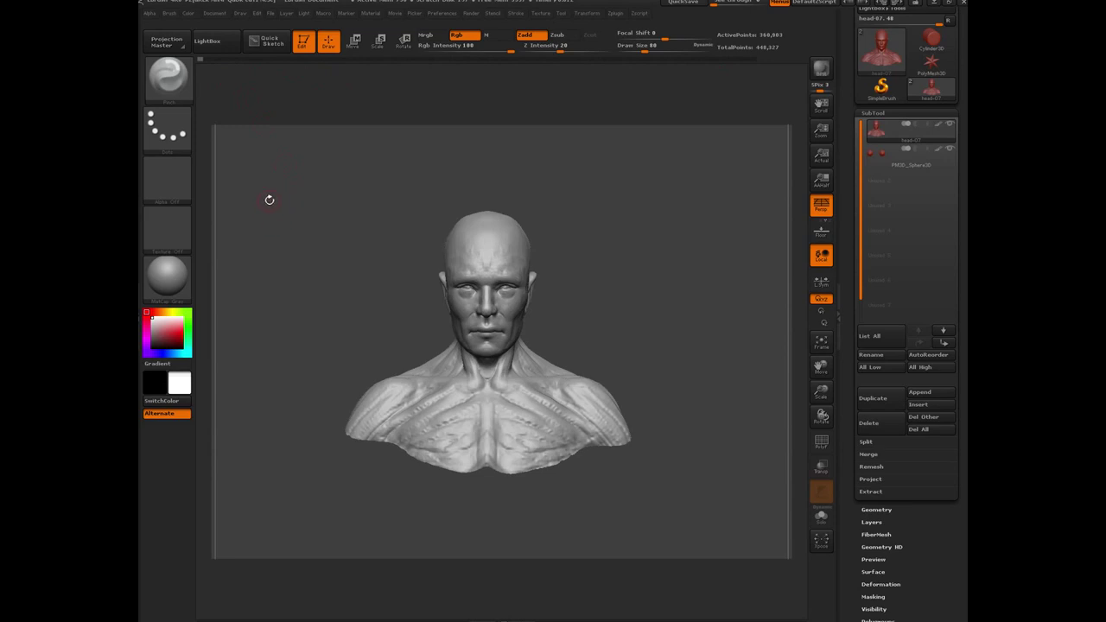
left_click_drag(268, 200, 211, 83)
mouse_move(338, 266)
left_mouse_down()
mouse_move(363, 266)
mouse_move(299, 274)
mouse_move(366, 250)
mouse_move(308, 271)
mouse_move(341, 263)
left_mouse_up()
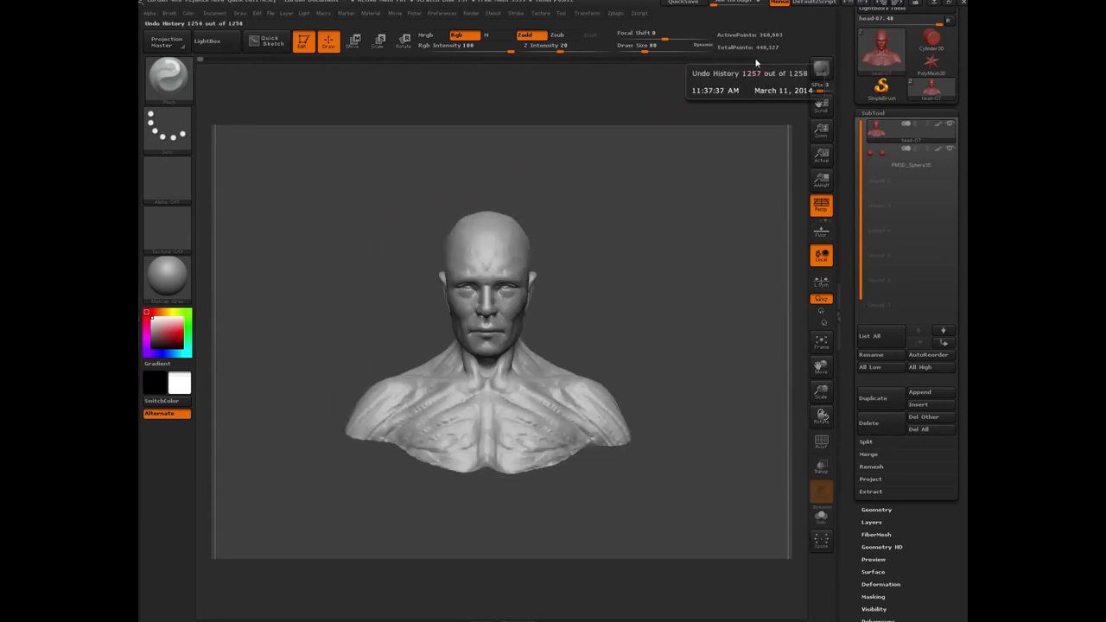
key("ctrl+z")
key("ctrl+z")
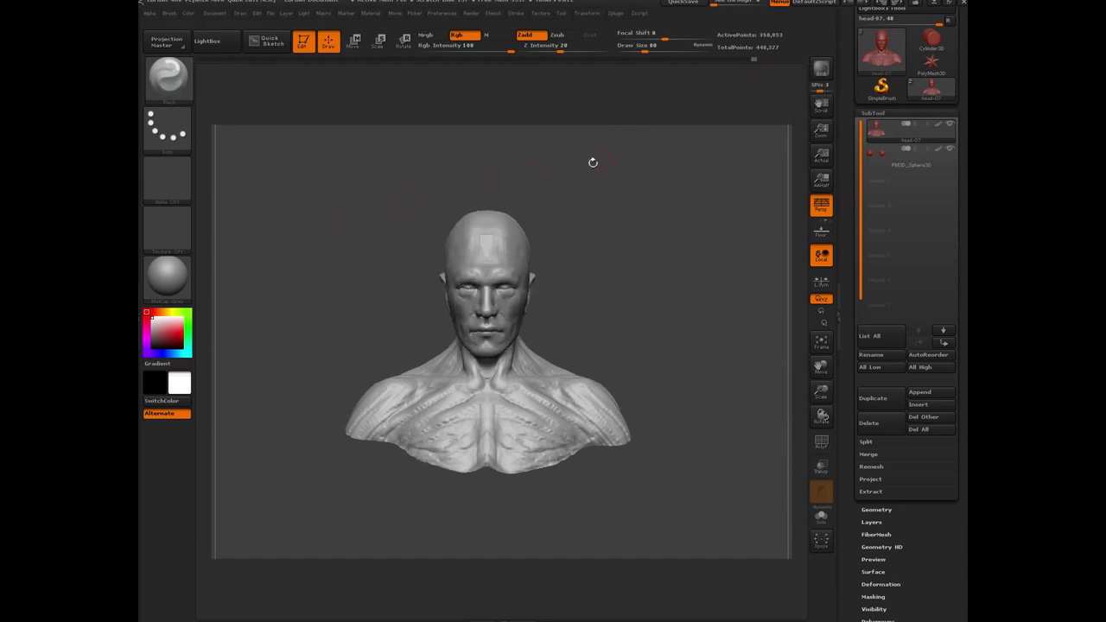
left_click(752, 59)
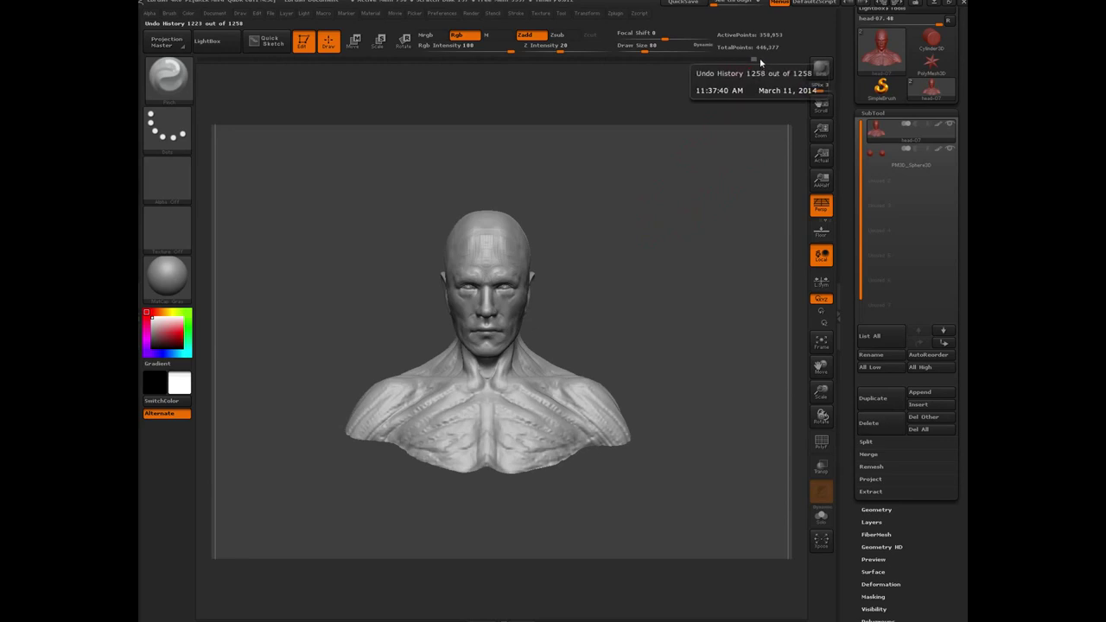
left_click_drag(330, 313, 347, 329)
mouse_move(314, 292)
left_mouse_down()
mouse_move(285, 296)
mouse_move(342, 317)
mouse_move(304, 307)
mouse_move(325, 304)
left_mouse_up()
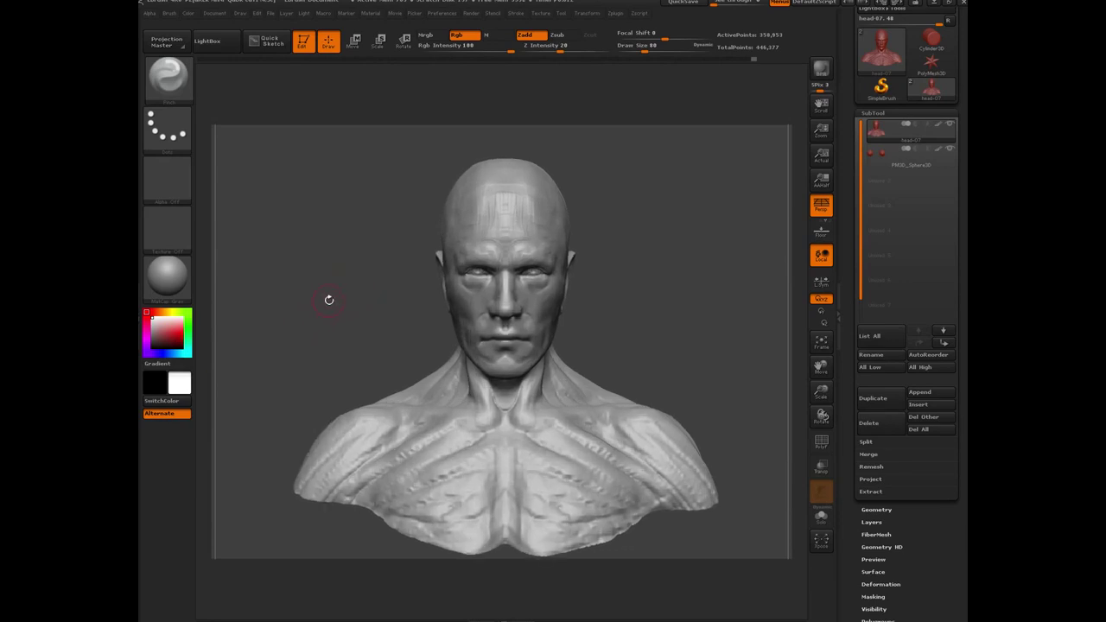
left_click_drag(325, 281, 295, 279)
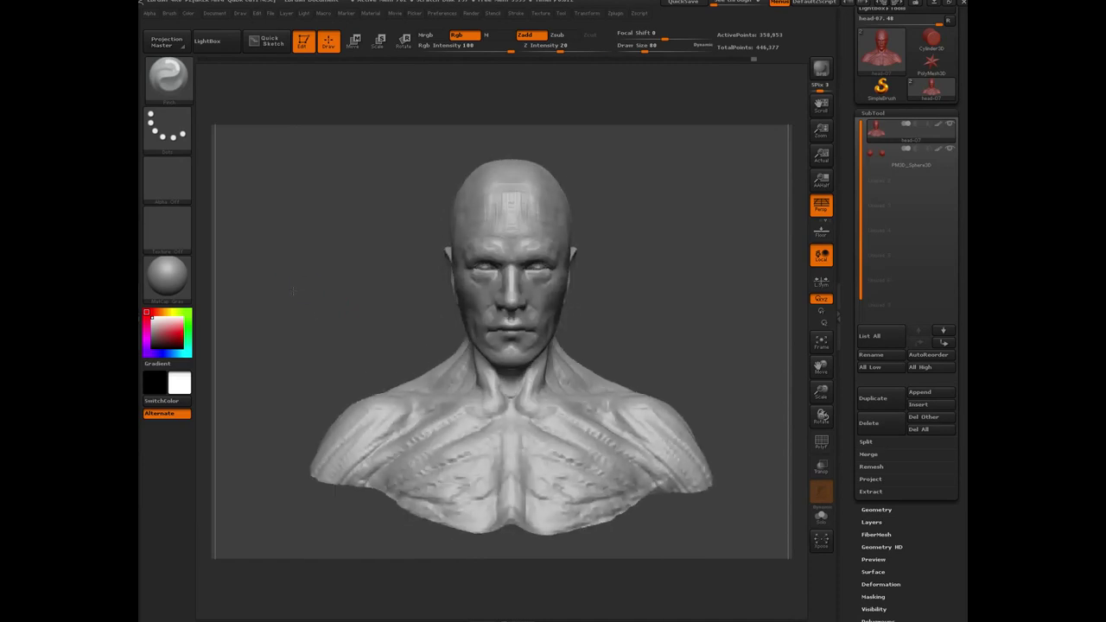
mouse_move(359, 288)
left_mouse_down("shift")
mouse_move(293, 290)
mouse_move(363, 294)
mouse_move(343, 296)
left_mouse_up("shift")
left_click_drag(319, 313, 317, 283)
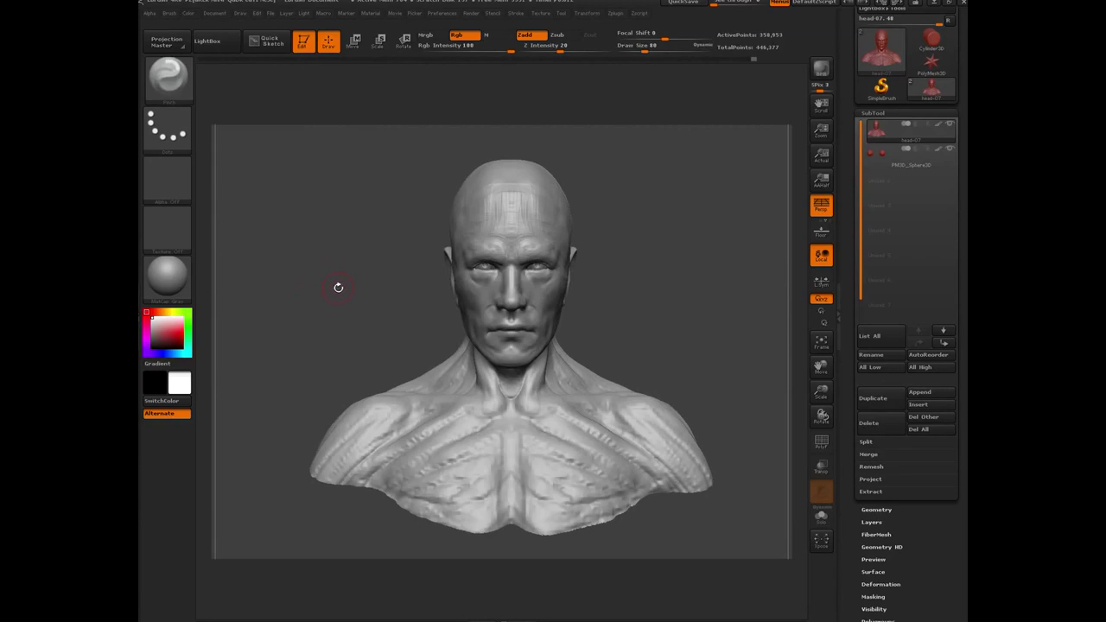